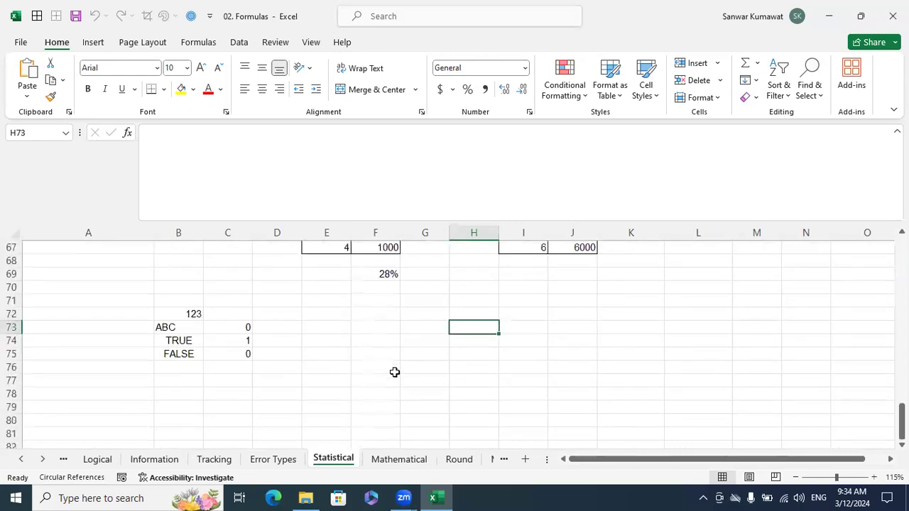
Open the Mathematical sheet and look over the SUM, SUMIF and SUMIFS exercises at its top.
{"action": "left_click", "coordinate": [398, 460]}
{"action": "scroll", "coordinate": [416, 402], "scroll_direction": "up", "scroll_amount": 3}
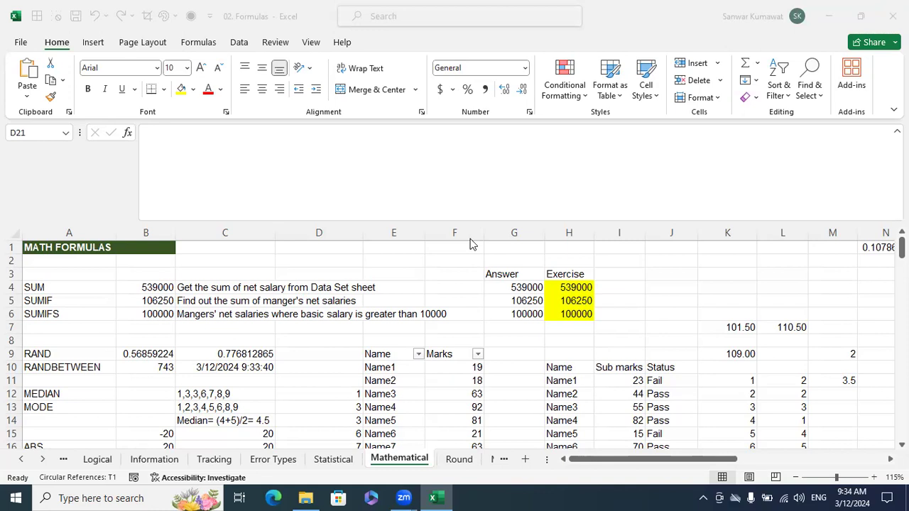
{"action": "left_click", "coordinate": [276, 313]}
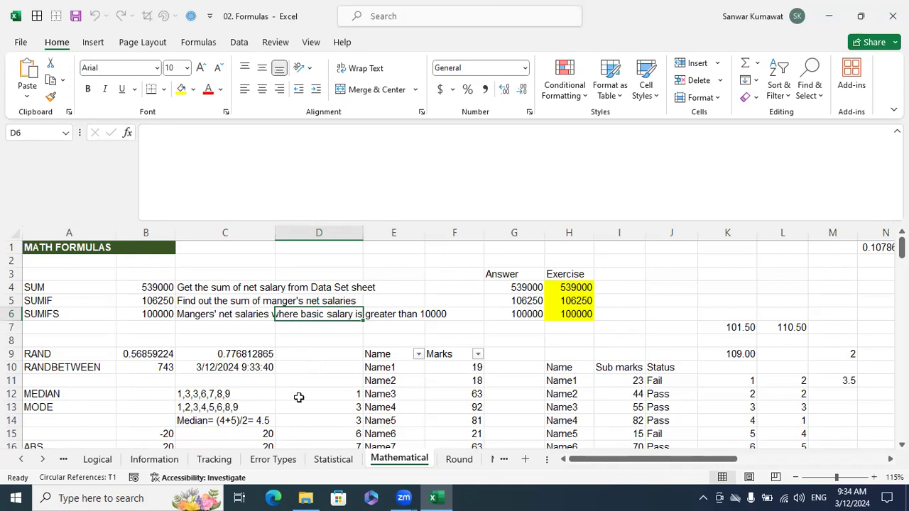
Go to the top of the Statistical sheet and review the AVERAGE, AVERAGEIF and AVERAGEIFS function names in column A.
{"action": "left_click", "coordinate": [330, 460]}
{"action": "scroll", "coordinate": [238, 340], "scroll_direction": "up", "scroll_amount": 20}
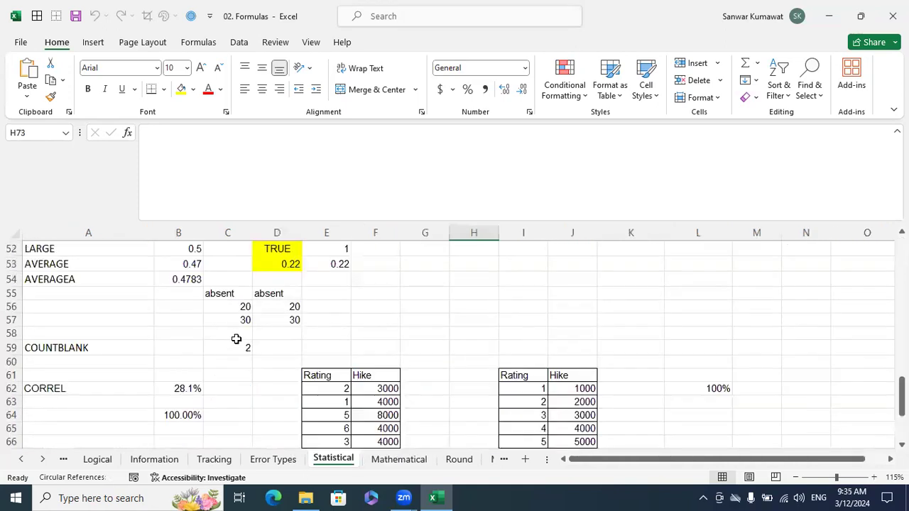
{"action": "left_click", "coordinate": [90, 288]}
{"action": "left_click_drag", "start_coordinate": [83, 351], "coordinate": [77, 373]}
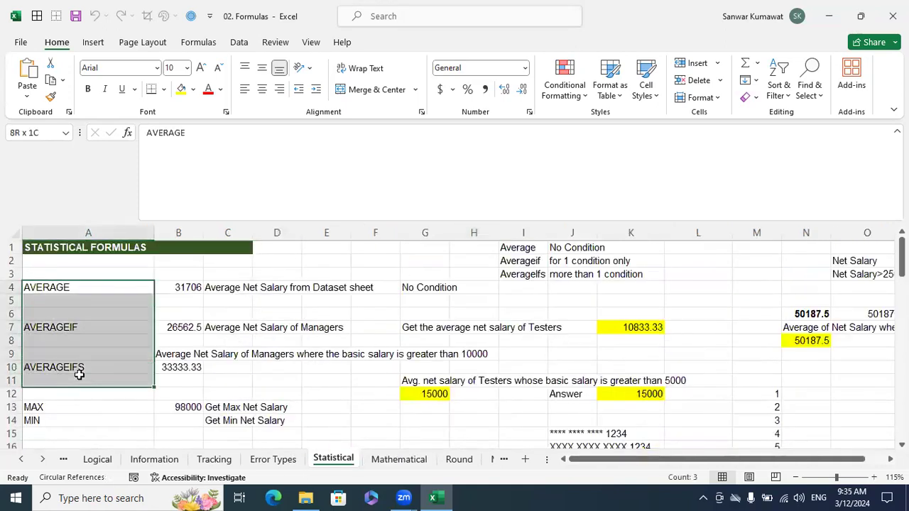
{"action": "left_click", "coordinate": [83, 287]}
{"action": "left_click", "coordinate": [75, 327]}
{"action": "left_click", "coordinate": [61, 366]}
{"action": "left_click", "coordinate": [116, 279]}
{"action": "left_click_drag", "start_coordinate": [116, 279], "coordinate": [89, 367]}
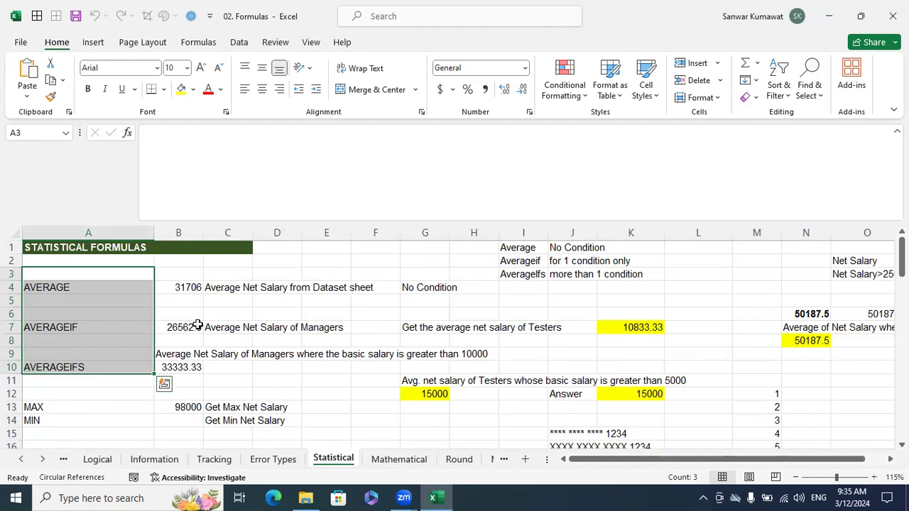
Compare the AVERAGEIF and AVERAGEIFS examples in rows 7 to 10, including their condition descriptions.
{"action": "left_click", "coordinate": [93, 323]}
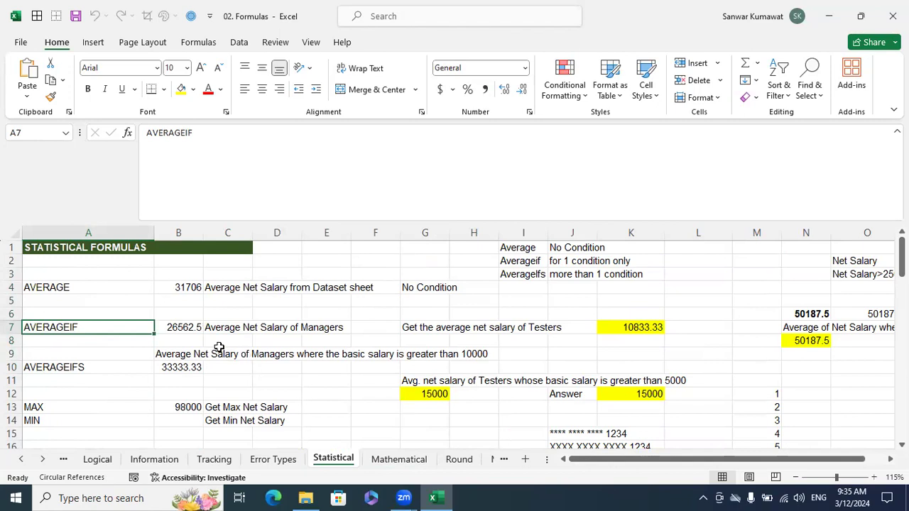
{"action": "left_click", "coordinate": [165, 342]}
{"action": "left_click_drag", "start_coordinate": [130, 331], "coordinate": [186, 328]}
{"action": "left_click_drag", "start_coordinate": [90, 366], "coordinate": [174, 354]}
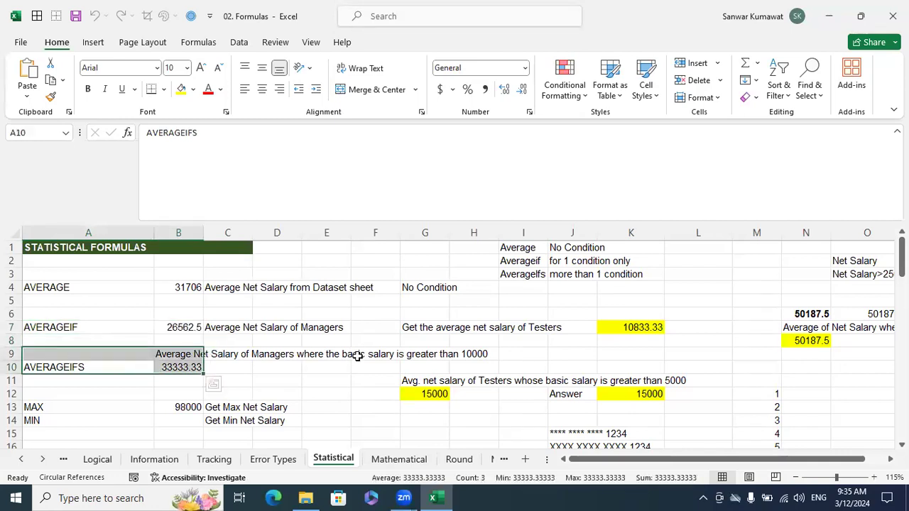
{"action": "left_click", "coordinate": [357, 355]}
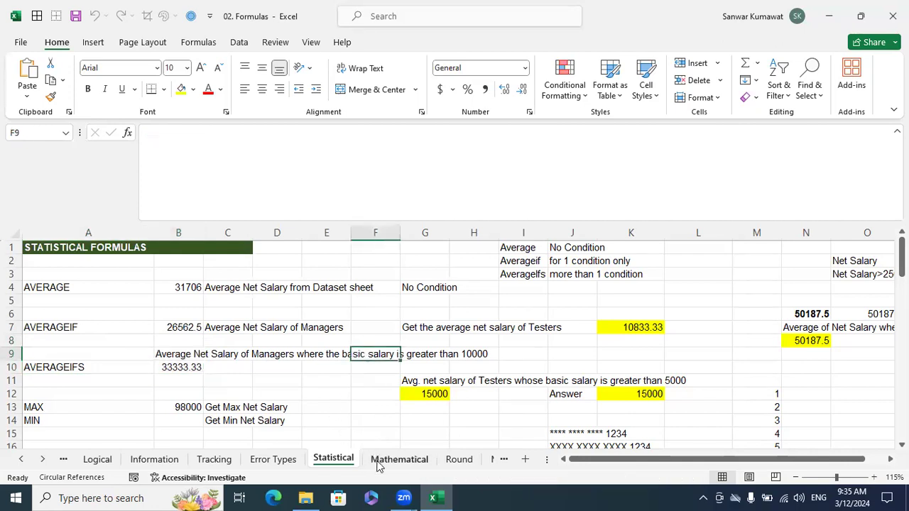
Review the SUM, SUMIF and SUMIFS function names in A4:A6 of the Mathematical sheet.
{"action": "left_click", "coordinate": [397, 460]}
{"action": "left_click", "coordinate": [64, 290]}
{"action": "left_click", "coordinate": [63, 303]}
{"action": "left_click", "coordinate": [64, 314]}
{"action": "left_click", "coordinate": [83, 287]}
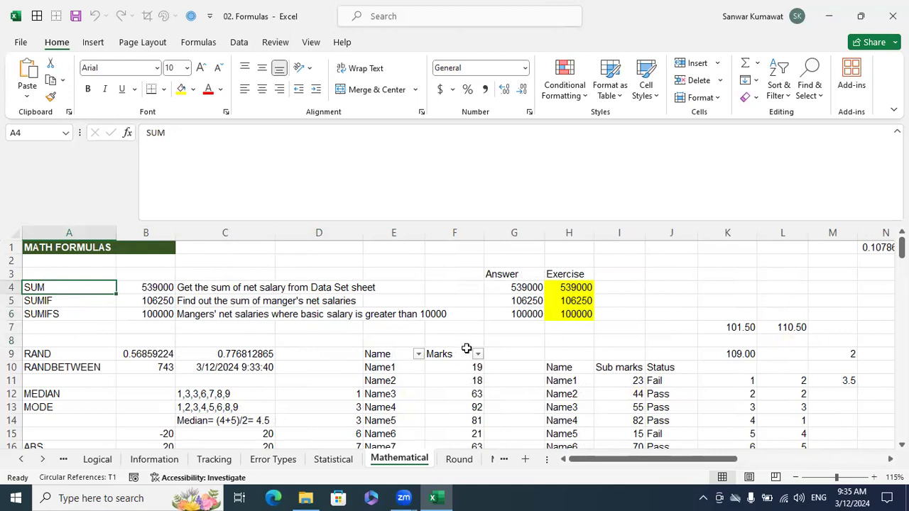
{"action": "left_click", "coordinate": [182, 408]}
Move the Data Set sheet from the end of the sheet order to directly after the Mathematical sheet.
{"action": "left_click", "coordinate": [47, 459]}
{"action": "left_click", "coordinate": [46, 460]}
{"action": "left_click", "coordinate": [47, 460]}
{"action": "left_click", "coordinate": [47, 460]}
{"action": "left_click", "coordinate": [47, 460]}
{"action": "left_click", "coordinate": [47, 460]}
{"action": "left_click", "coordinate": [47, 460]}
{"action": "left_click", "coordinate": [47, 460]}
{"action": "left_click", "coordinate": [387, 458]}
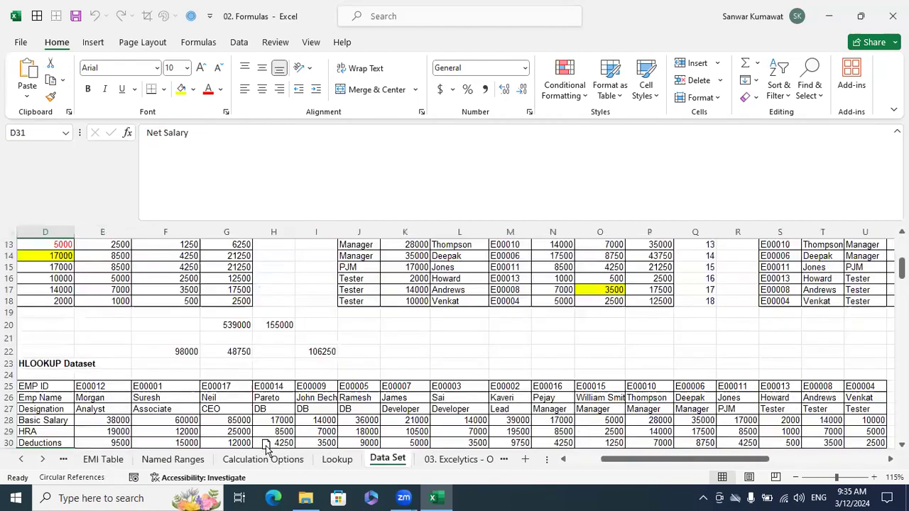
{"action": "left_click", "coordinate": [24, 460]}
{"action": "left_click", "coordinate": [24, 460]}
{"action": "left_click", "coordinate": [24, 459]}
{"action": "left_click", "coordinate": [24, 460]}
{"action": "left_click", "coordinate": [24, 459]}
{"action": "left_click_drag", "start_coordinate": [121, 442], "coordinate": [211, 446]}
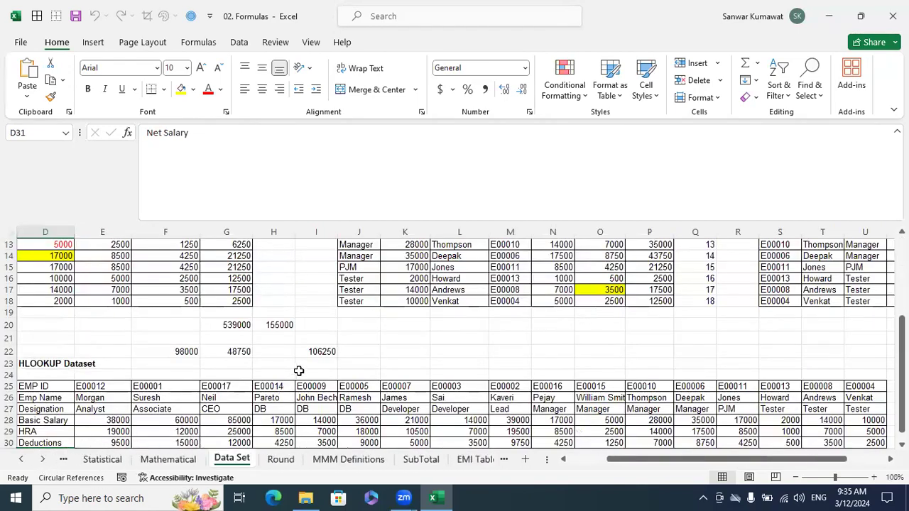
{"action": "left_click", "coordinate": [305, 374]}
{"action": "scroll", "coordinate": [323, 353], "scroll_direction": "up", "scroll_amount": 4}
Clear the existing results in B4:B7 of the Mathematical sheet.
{"action": "key", "text": "ctrl+Page_Up"}
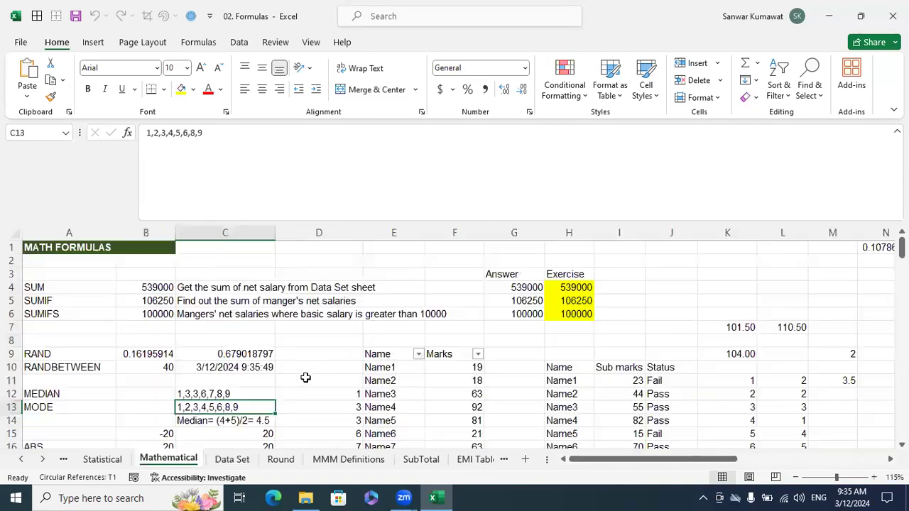
{"action": "scroll", "coordinate": [178, 347], "scroll_direction": "down", "scroll_amount": 1}
{"action": "scroll", "coordinate": [177, 348], "scroll_direction": "up", "scroll_amount": 1}
{"action": "left_click_drag", "start_coordinate": [152, 328], "coordinate": [159, 289]}
{"action": "key", "text": "Delete"}
In B4, total the net salaries from the Data Set sheet with =SUM('Data Set'!G2:G18).
{"action": "left_click", "coordinate": [158, 291]}
{"action": "type", "text": "=sum"}
{"action": "key", "text": "Tab"}
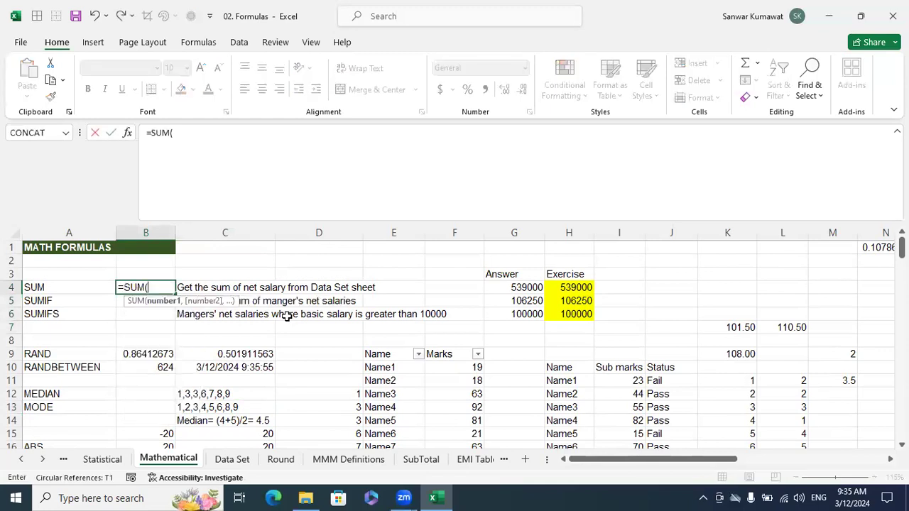
{"action": "left_click", "coordinate": [234, 459]}
{"action": "left_click", "coordinate": [239, 257]}
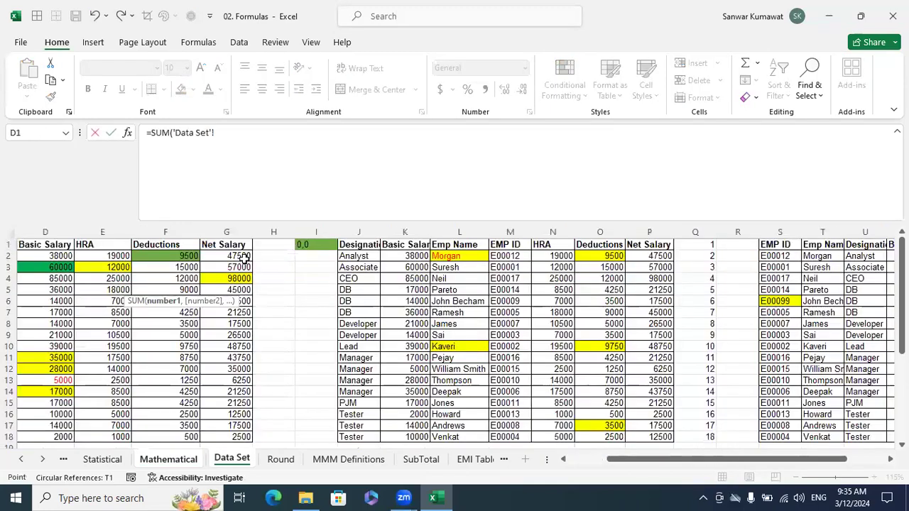
{"action": "key", "text": "ctrl+shift+Down"}
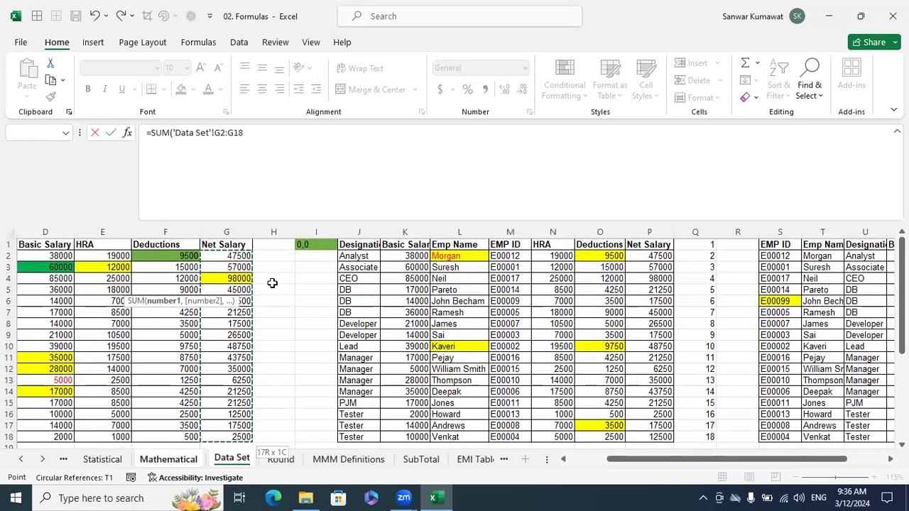
{"action": "type", "text": ")"}
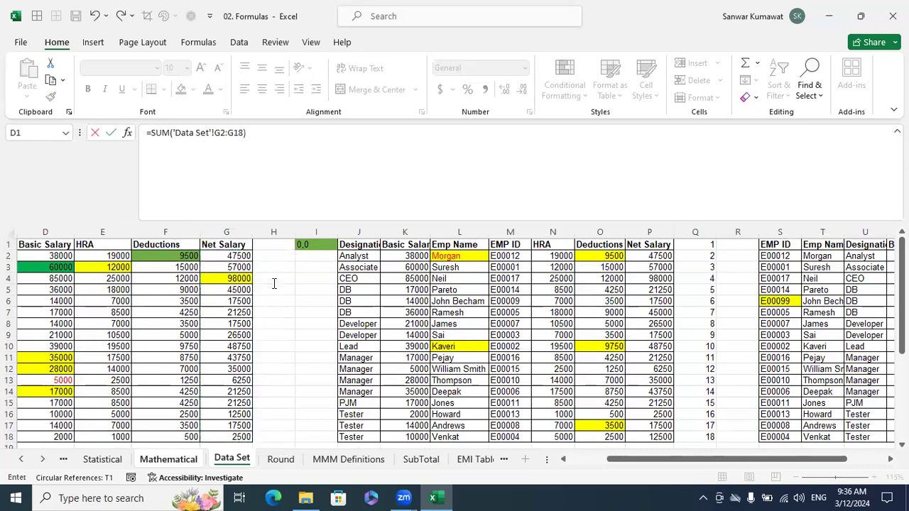
{"action": "key", "text": "Return"}
{"action": "left_click", "coordinate": [155, 287]}
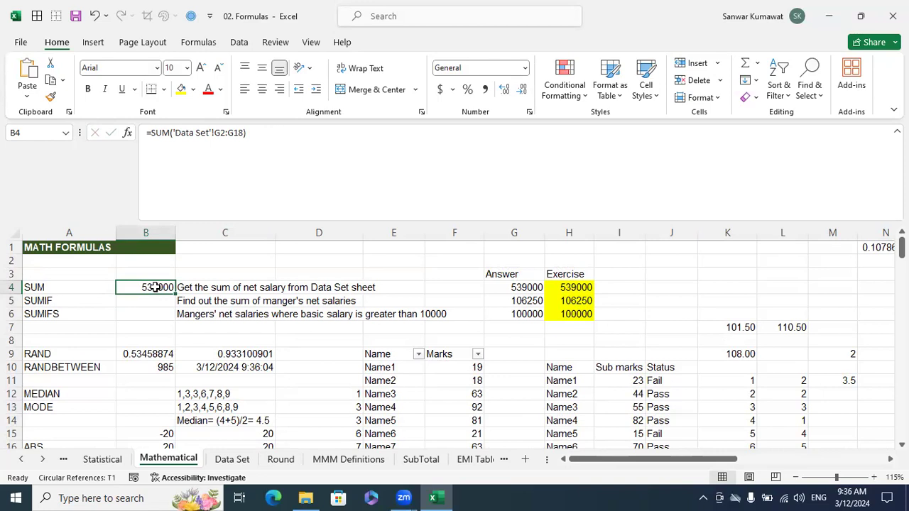
Add filters to the header row A1:G1 of the Data Set sheet.
{"action": "left_click", "coordinate": [232, 460]}
{"action": "left_click", "coordinate": [226, 247]}
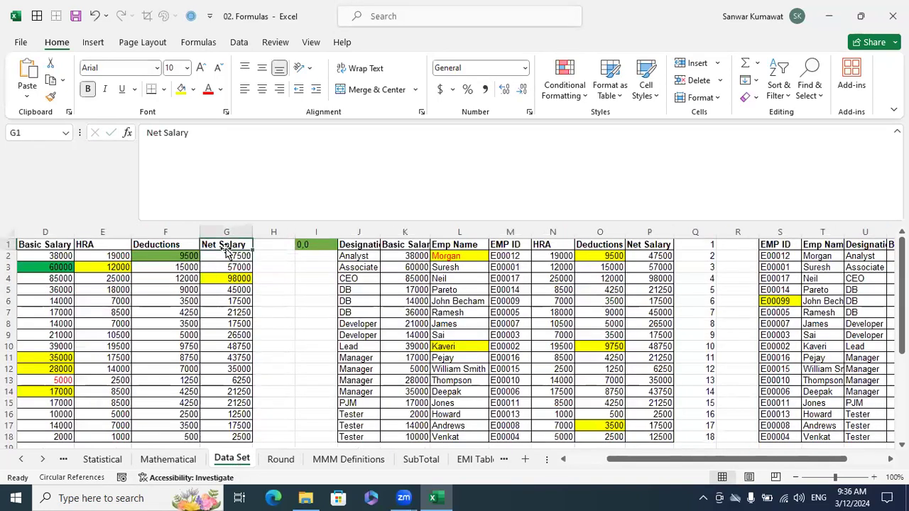
{"action": "key", "text": "ctrl+Left"}
{"action": "key", "text": "shift+Right"}
{"action": "key", "text": "shift+Right"}
{"action": "key", "text": "shift+Right"}
{"action": "key", "text": "shift+Right"}
{"action": "key", "text": "shift+Right"}
{"action": "key", "text": "shift+Right"}
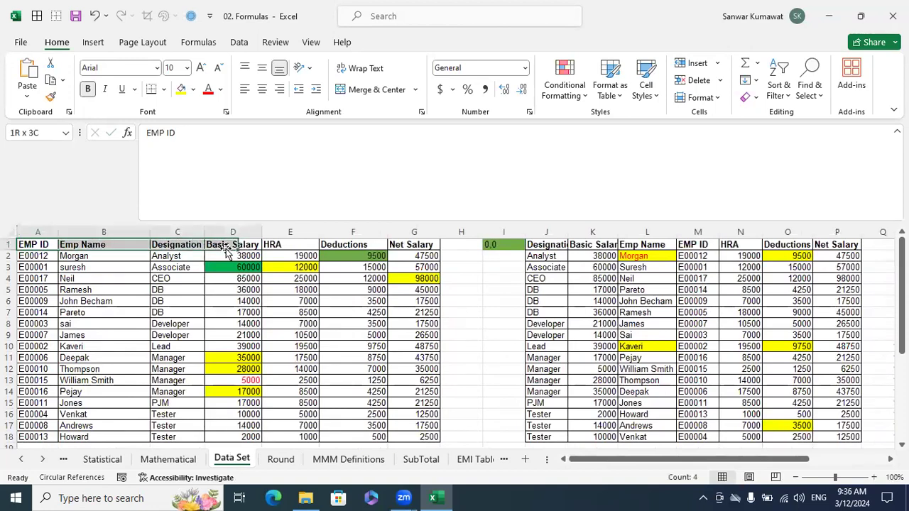
{"action": "key", "text": "ctrl+shift+semicolon"}
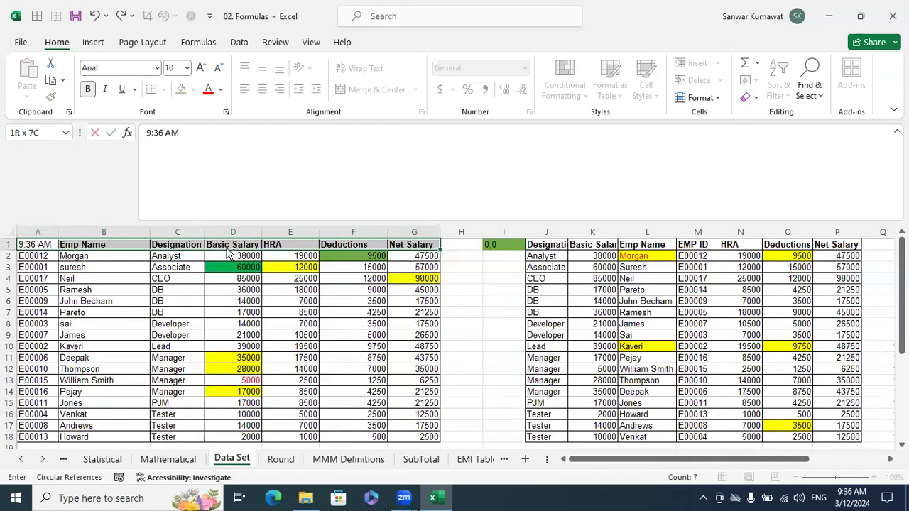
{"action": "key", "text": "Escape"}
{"action": "key", "text": "ctrl+shift+l"}
Set the designation in C2 of the Data Set sheet to Manager, picked from the column's existing entries.
{"action": "key", "text": "Right"}
{"action": "key", "text": "Right"}
{"action": "key", "text": "Down"}
{"action": "key", "text": "alt+Down"}
{"action": "key", "text": "Down"}
{"action": "key", "text": "Down"}
{"action": "key", "text": "Down"}
{"action": "key", "text": "Down"}
{"action": "key", "text": "Down"}
{"action": "key", "text": "Up"}
{"action": "key", "text": "Up"}
{"action": "key", "text": "Up"}
{"action": "key", "text": "Up"}
{"action": "key", "text": "Up"}
{"action": "key", "text": "Up"}
{"action": "key", "text": "Down"}
{"action": "key", "text": "Down"}
{"action": "key", "text": "Down"}
{"action": "key", "text": "Down"}
{"action": "key", "text": "Down"}
{"action": "key", "text": "Return"}
{"action": "key", "text": "Right"}
{"action": "key", "text": "Right"}
{"action": "key", "text": "Left"}
{"action": "key", "text": "Right"}
{"action": "key", "text": "Left"}
{"action": "key", "text": "Left"}
{"action": "key", "text": "Up"}
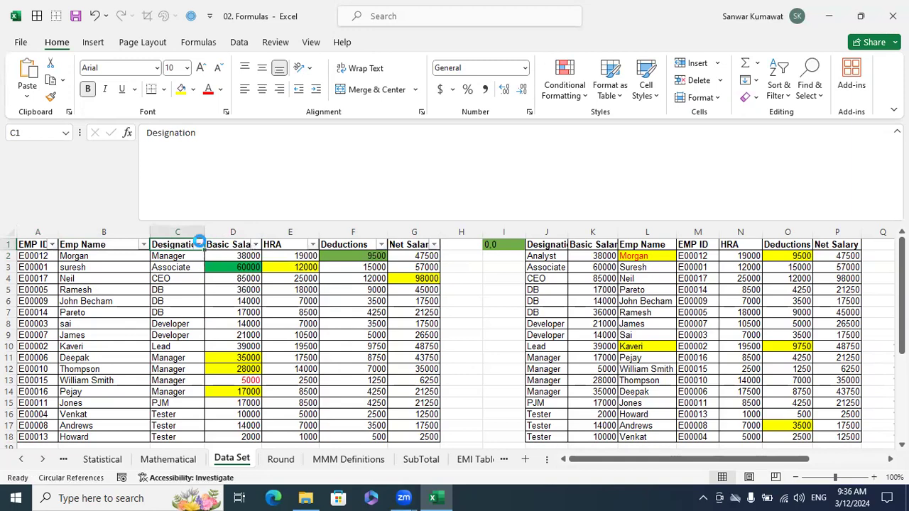
Filter the Designation column to Manager only and check the sum of the visible net salaries in column G.
{"action": "left_click", "coordinate": [198, 244]}
{"action": "left_click", "coordinate": [79, 345]}
{"action": "left_click", "coordinate": [68, 418]}
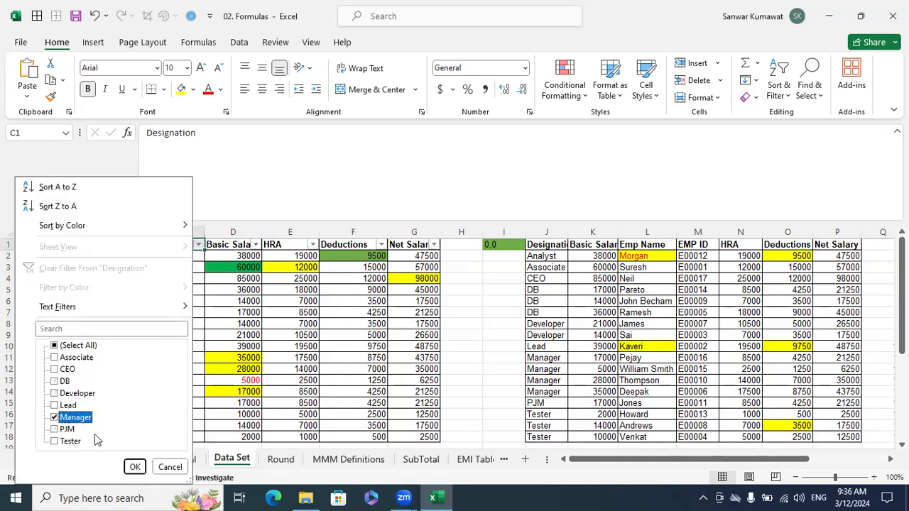
{"action": "left_click", "coordinate": [134, 466]}
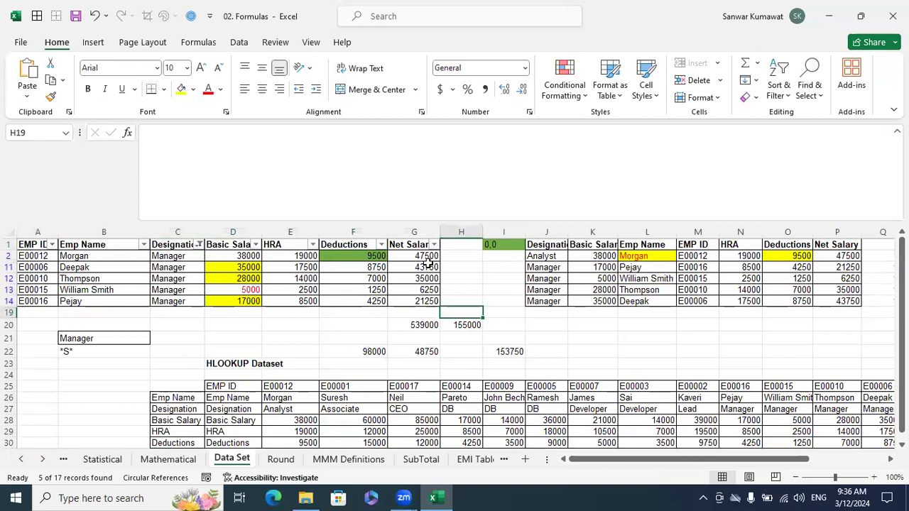
{"action": "left_click_drag", "start_coordinate": [426, 257], "coordinate": [429, 305]}
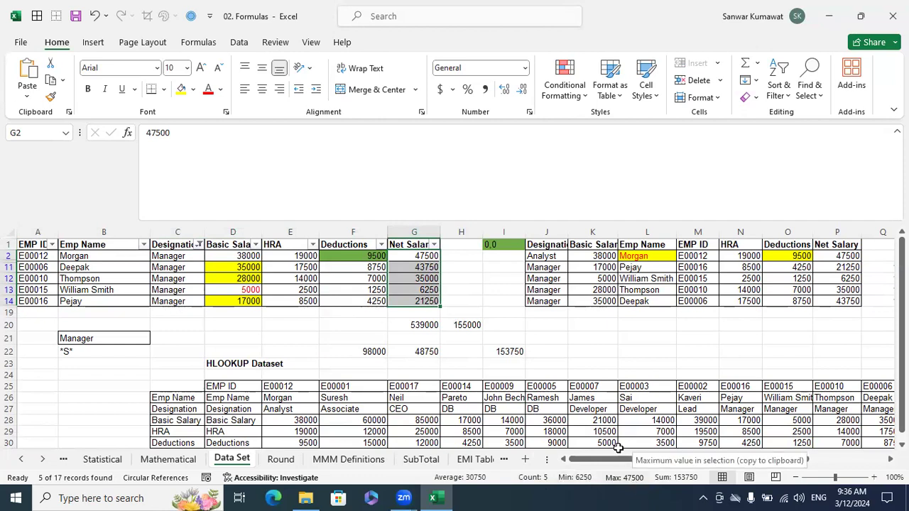
{"action": "left_click", "coordinate": [323, 325]}
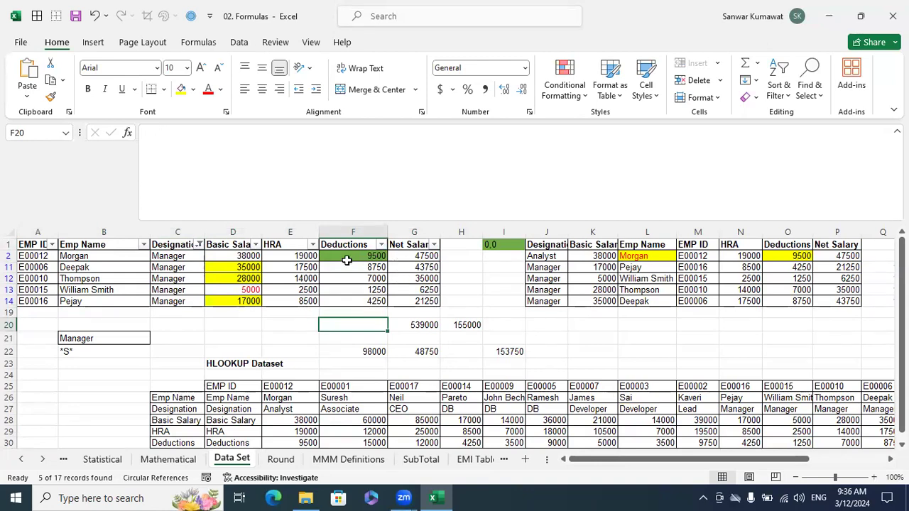
Clear the Manager filter from the Designation column.
{"action": "left_click", "coordinate": [200, 244]}
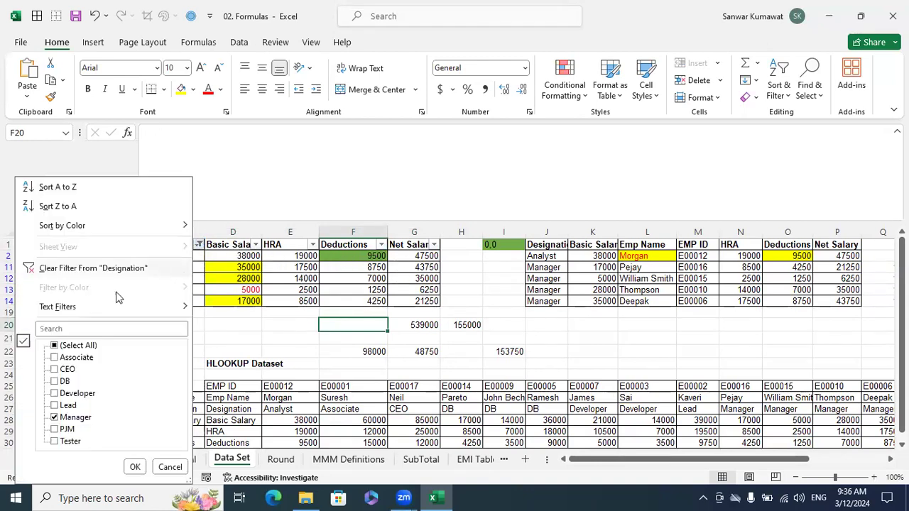
{"action": "left_click", "coordinate": [117, 268]}
{"action": "left_click", "coordinate": [234, 313]}
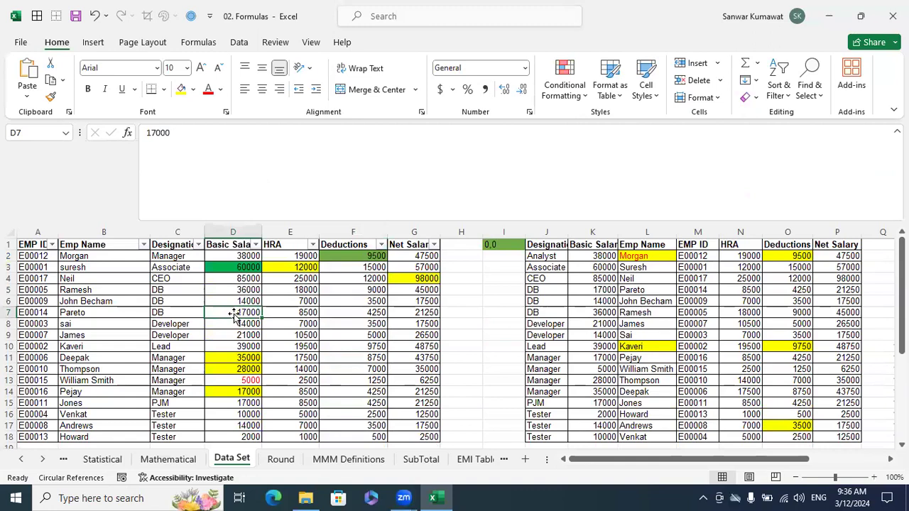
Change the designation in C2 to DB.
{"action": "scroll", "coordinate": [234, 314], "scroll_direction": "down", "scroll_amount": 1}
{"action": "scroll", "coordinate": [221, 320], "scroll_direction": "up", "scroll_amount": 1}
{"action": "left_click", "coordinate": [193, 257]}
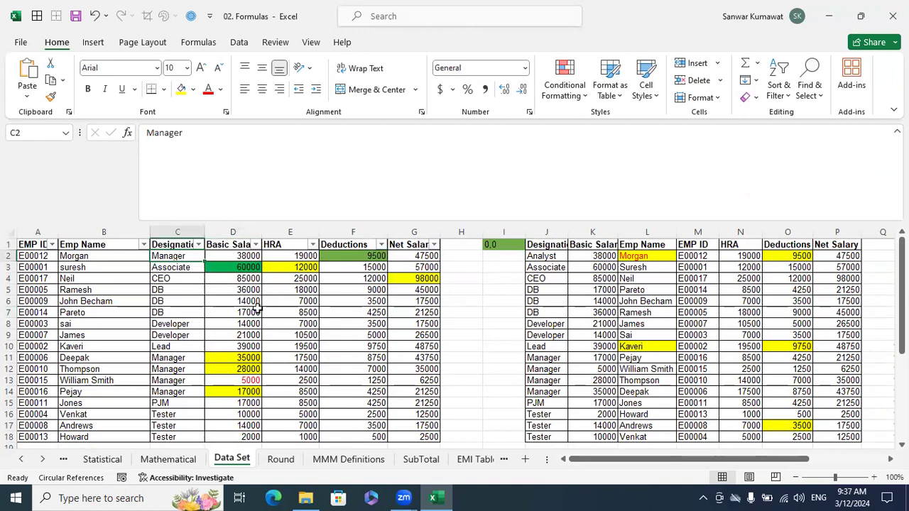
{"action": "type", "text": "D"}
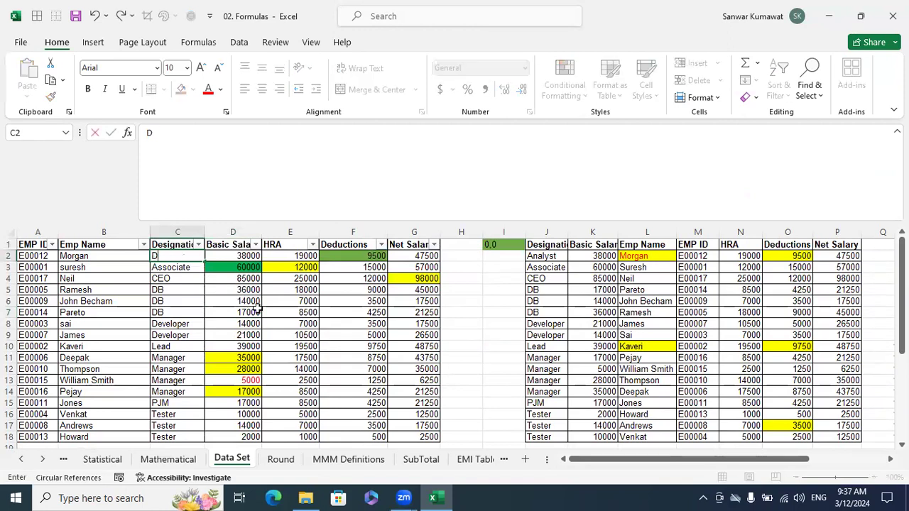
{"action": "key", "text": "Return"}
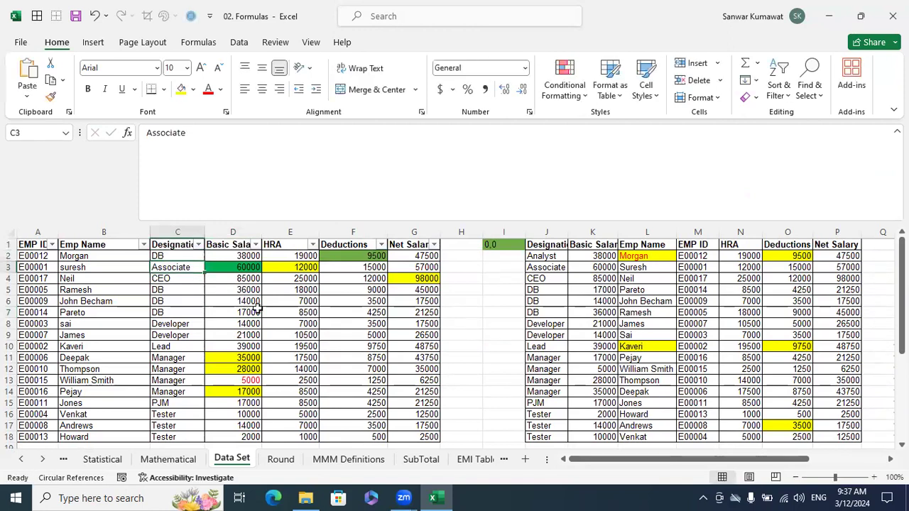
Filter Designation to Manager again and check the sum of the managers' net salaries in G11:G14.
{"action": "left_click", "coordinate": [199, 244]}
{"action": "left_click", "coordinate": [80, 346]}
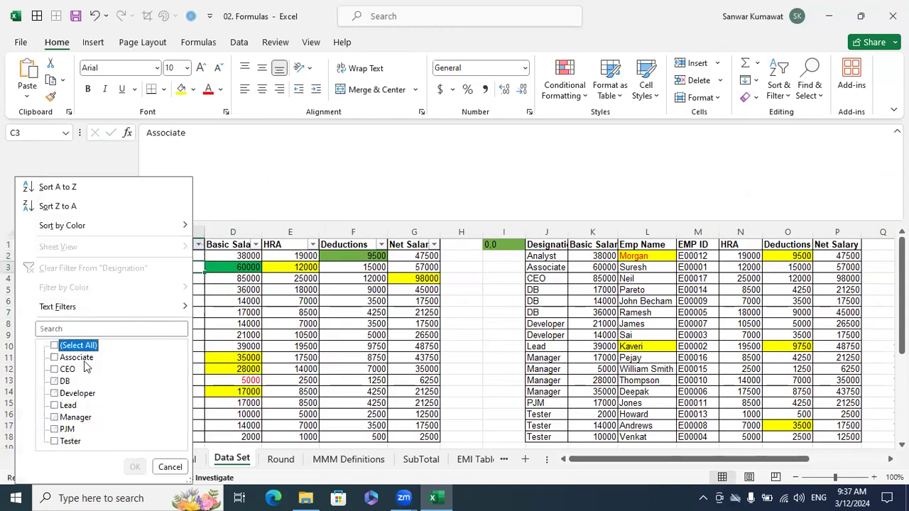
{"action": "left_click", "coordinate": [81, 416]}
{"action": "left_click", "coordinate": [135, 466]}
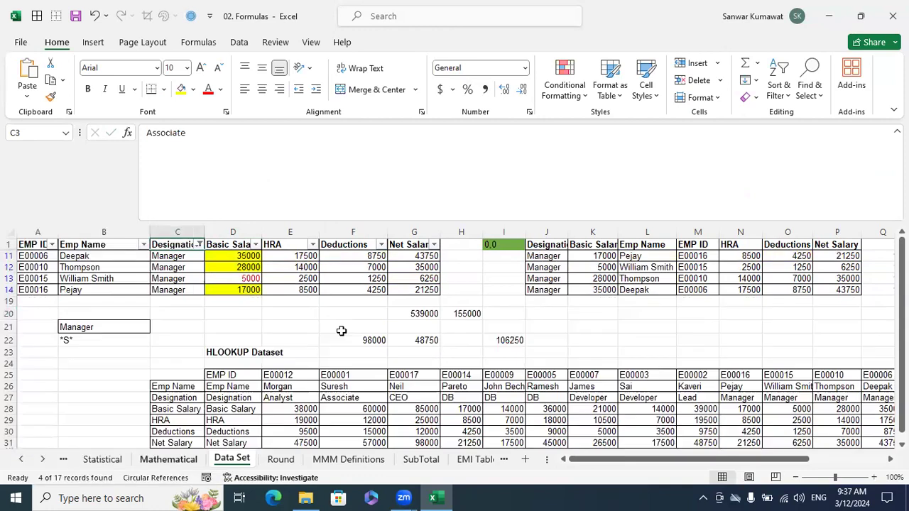
{"action": "left_click", "coordinate": [345, 327]}
{"action": "left_click", "coordinate": [420, 246]}
{"action": "left_click_drag", "start_coordinate": [422, 256], "coordinate": [423, 292]}
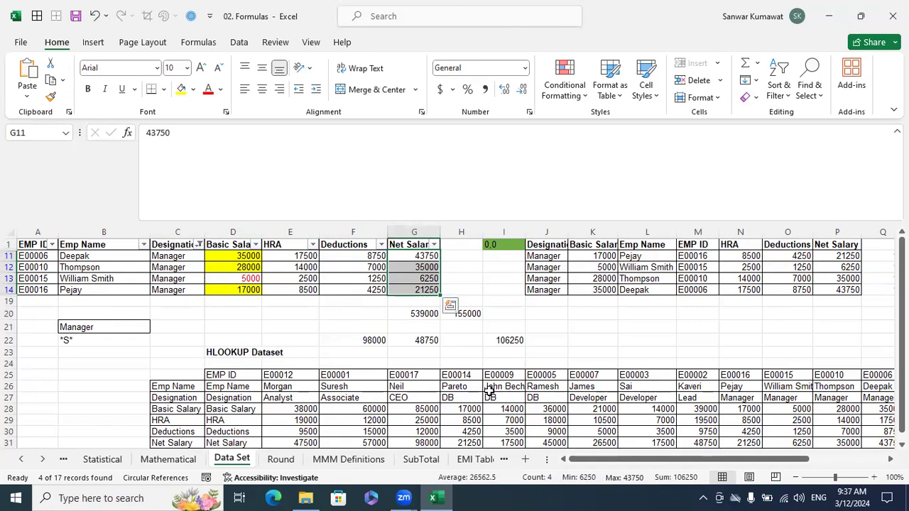
{"action": "left_click", "coordinate": [475, 288]}
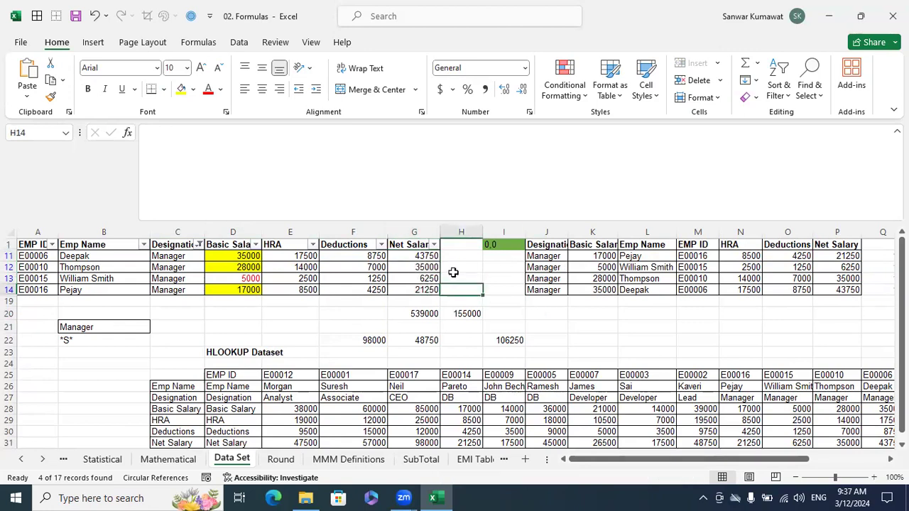
Remove the Designation filter so that all employee records are listed.
{"action": "left_click", "coordinate": [199, 245]}
{"action": "left_click", "coordinate": [93, 268]}
{"action": "left_click", "coordinate": [248, 301]}
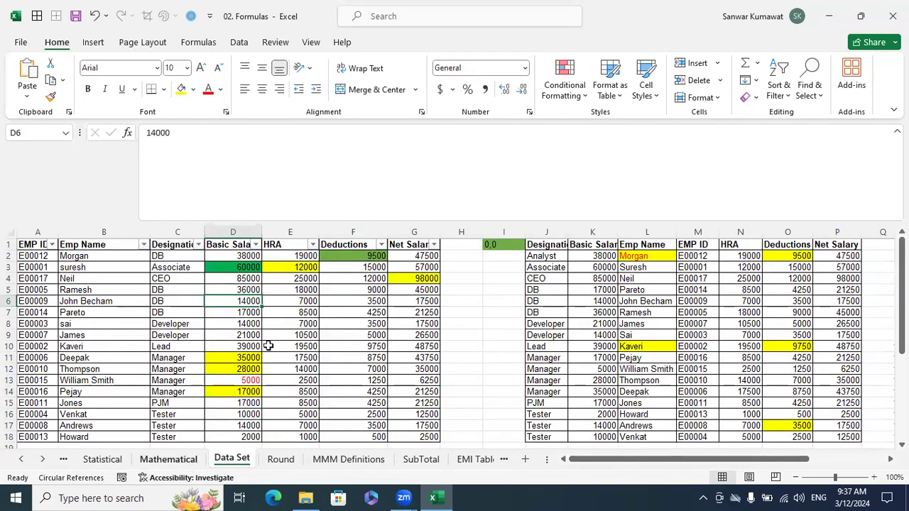
Start a SUMIF formula in B5 of the Mathematical sheet with the designations in 'Data Set'!C1:C18 as the range.
{"action": "left_click", "coordinate": [186, 460]}
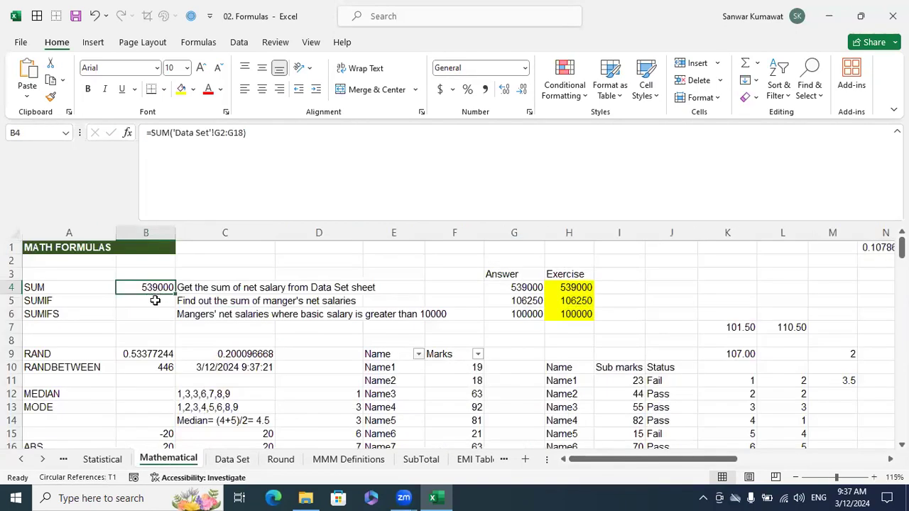
{"action": "left_click", "coordinate": [156, 300]}
{"action": "type", "text": "=sumif"}
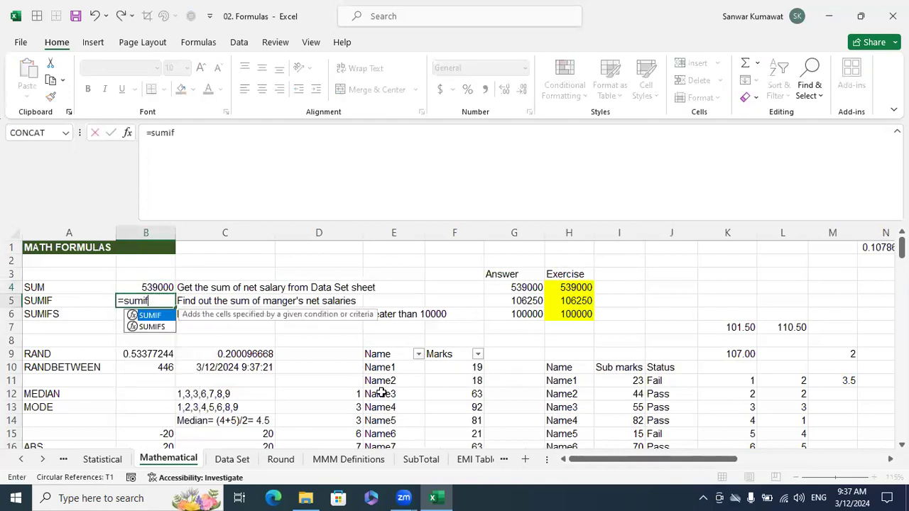
{"action": "key", "text": "Tab"}
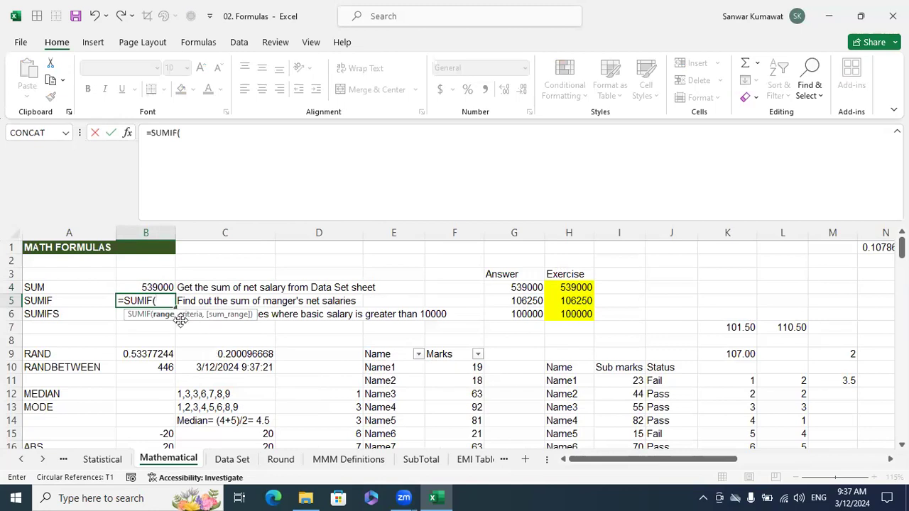
{"action": "left_click", "coordinate": [232, 459]}
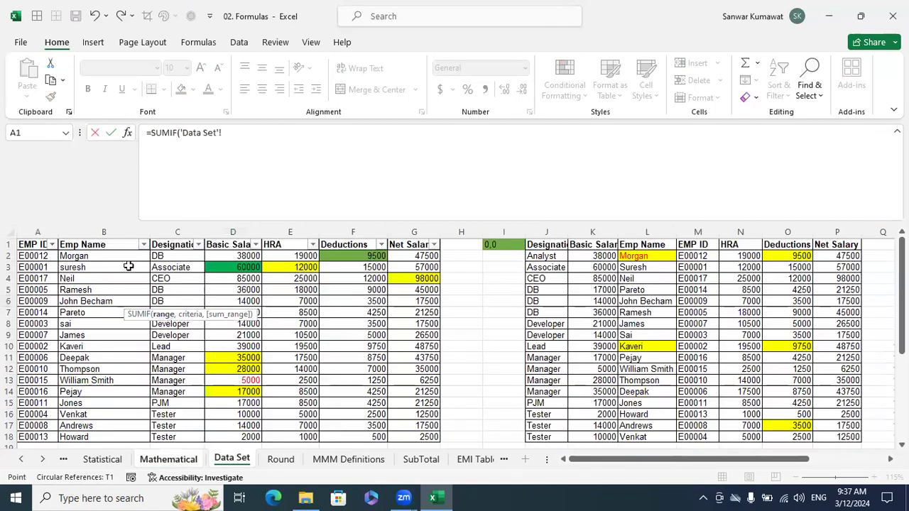
{"action": "left_click_drag", "start_coordinate": [177, 246], "coordinate": [164, 435]}
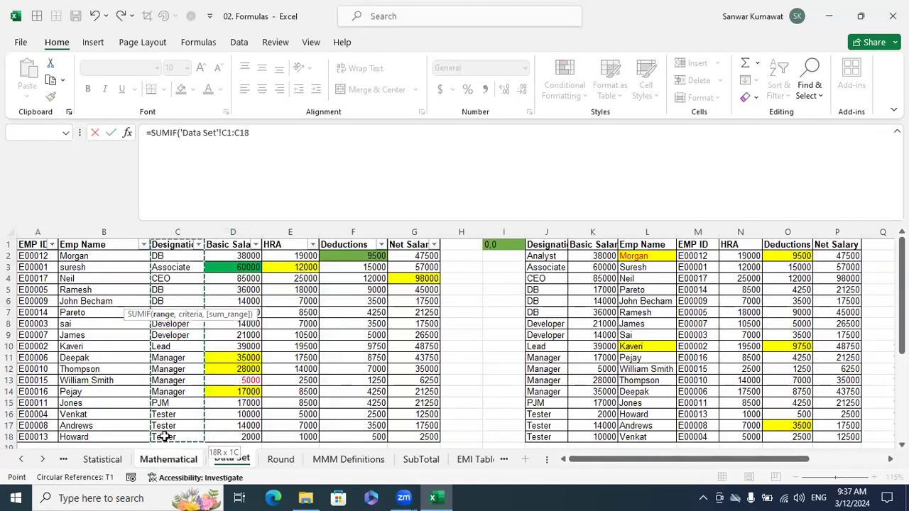
{"action": "scroll", "coordinate": [345, 344], "scroll_direction": "down", "scroll_amount": 1}
{"action": "scroll", "coordinate": [344, 343], "scroll_direction": "down", "scroll_amount": 1}
{"action": "scroll", "coordinate": [345, 344], "scroll_direction": "up", "scroll_amount": 1}
Complete the SUMIF with "Manager" as the criterion and 'Data Set'!G1:G18 as the sum range.
{"action": "type", "text": ",\"Manag"}
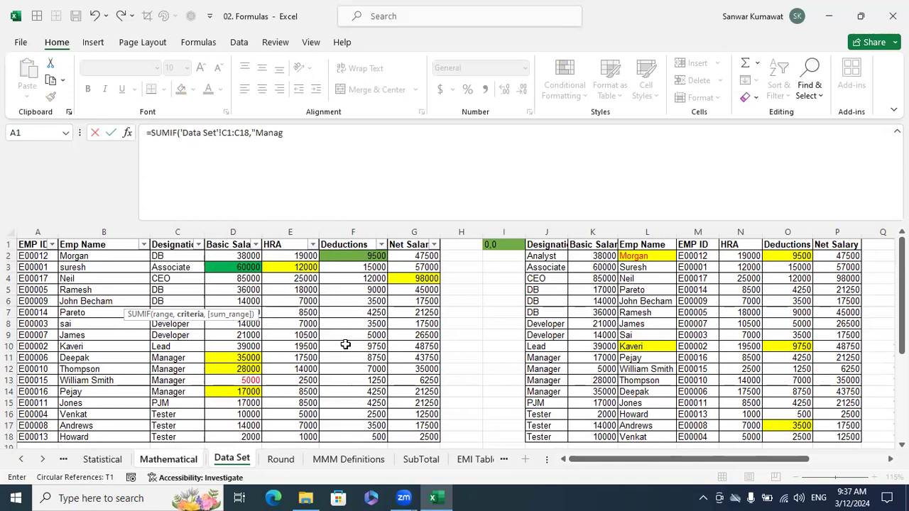
{"action": "type", "text": "er\","}
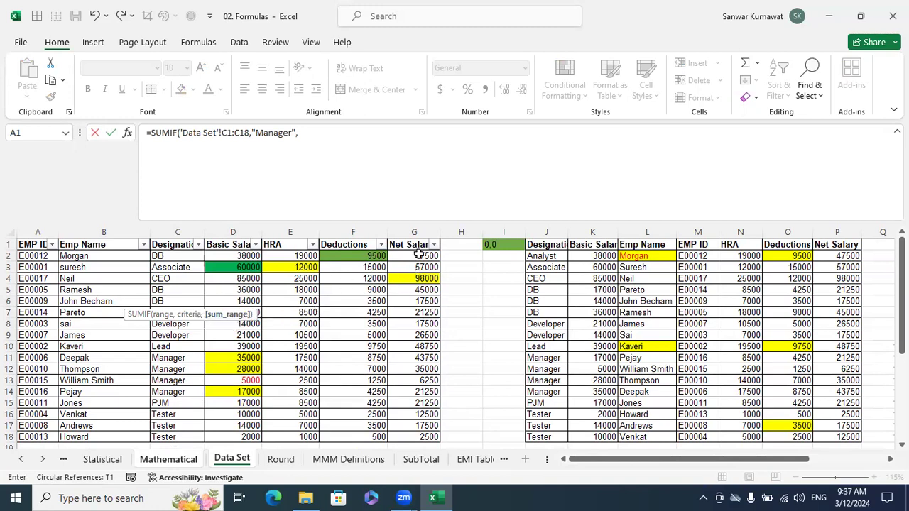
{"action": "left_click_drag", "start_coordinate": [418, 245], "coordinate": [403, 436]}
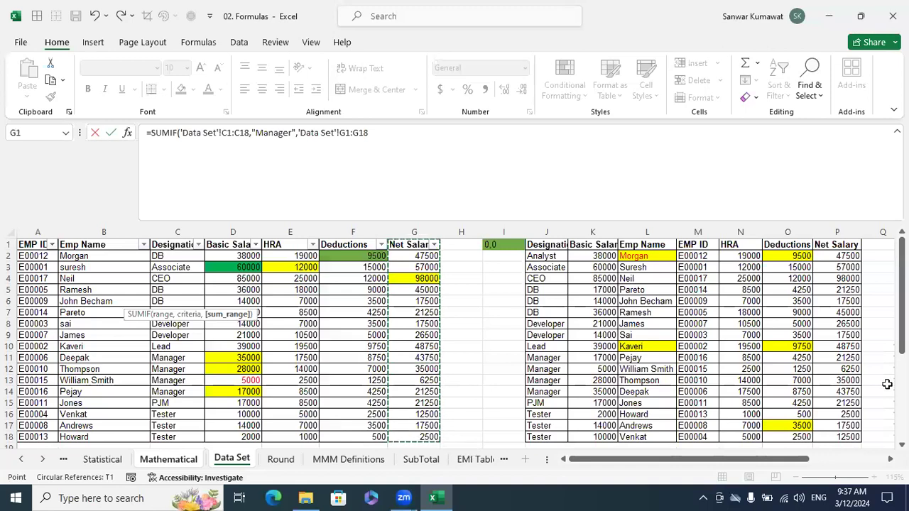
{"action": "key", "text": "Return"}
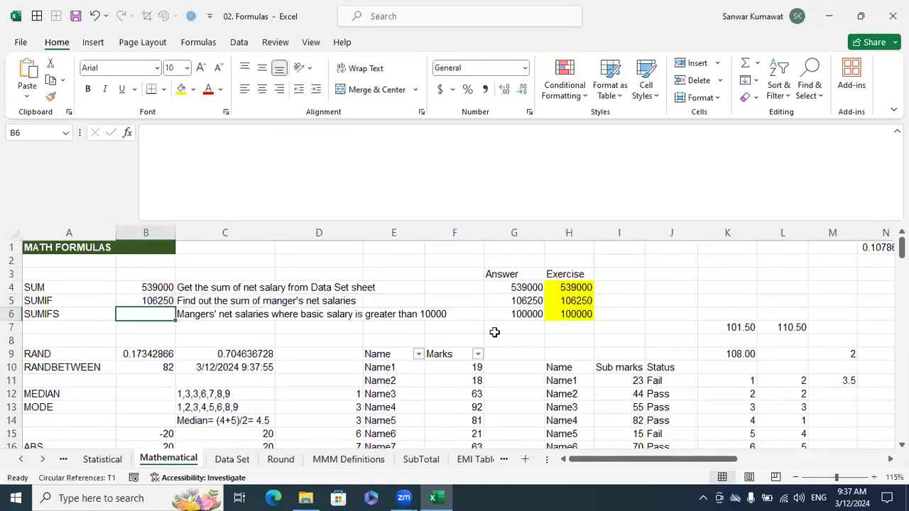
Review the SUMIF formula in B5 and check it against the sum of the managers' net salaries in G11:G14 on Data Set.
{"action": "left_click", "coordinate": [166, 302]}
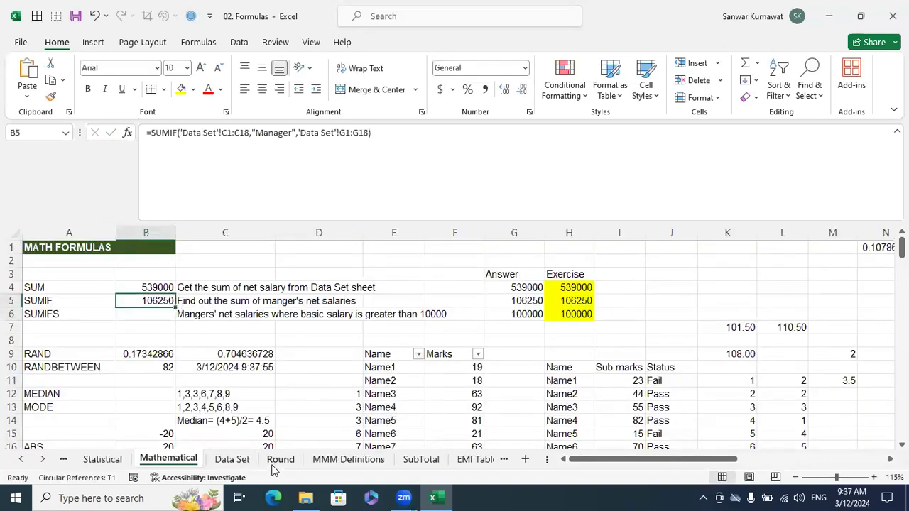
{"action": "left_click", "coordinate": [240, 460]}
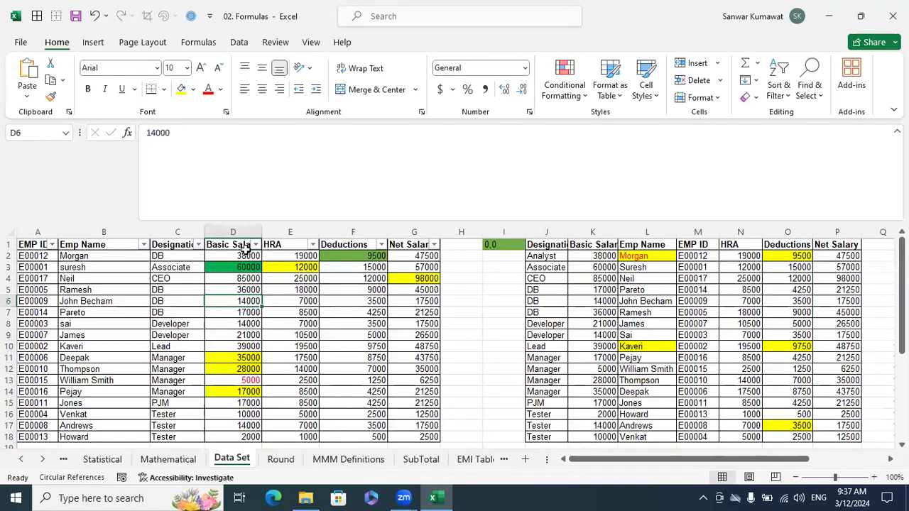
{"action": "scroll", "coordinate": [220, 339], "scroll_direction": "down", "scroll_amount": 1}
{"action": "left_click", "coordinate": [424, 325]}
{"action": "left_click_drag", "start_coordinate": [421, 350], "coordinate": [422, 358]}
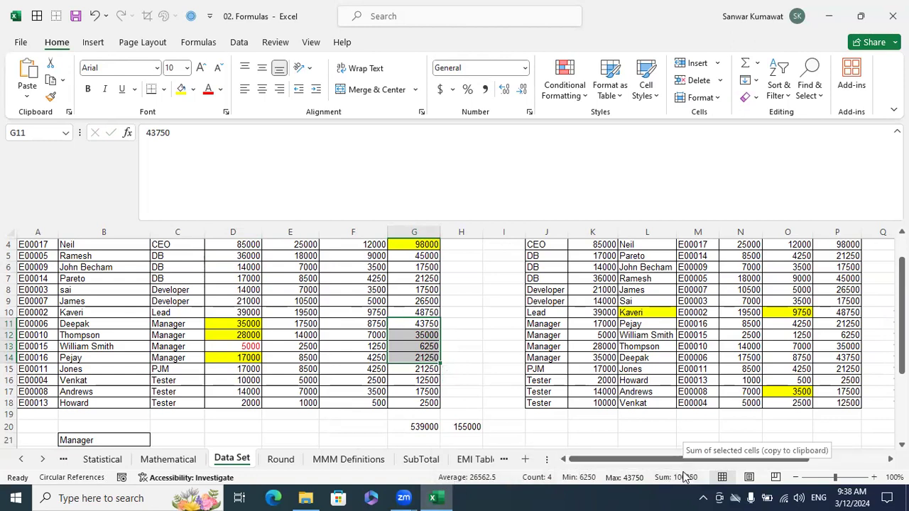
{"action": "left_click", "coordinate": [355, 401]}
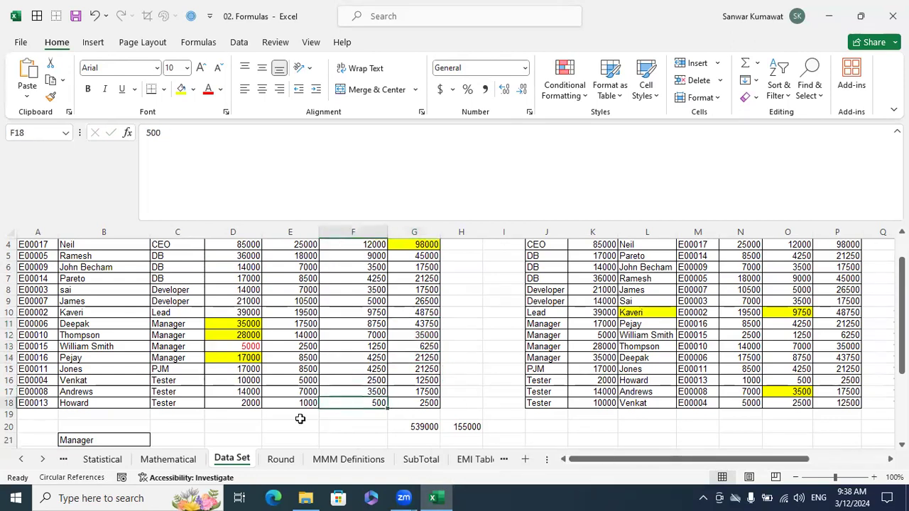
Compare the SUMIFS task in row 6 of the Mathematical sheet with the AVERAGEIFS example in row 10 of the Statistical sheet.
{"action": "left_click", "coordinate": [168, 459]}
{"action": "left_click", "coordinate": [169, 312]}
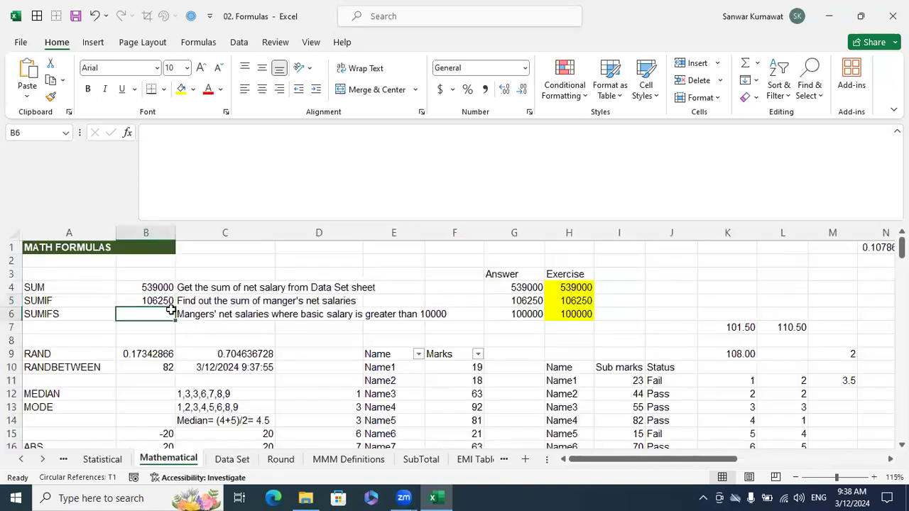
{"action": "left_click", "coordinate": [182, 315]}
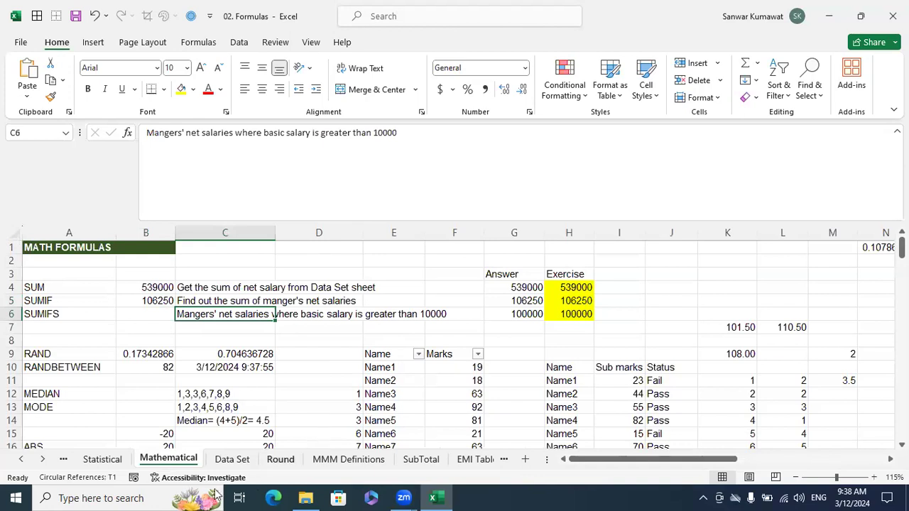
{"action": "key", "text": "ctrl+Page_Up"}
{"action": "left_click_drag", "start_coordinate": [81, 369], "coordinate": [178, 367]}
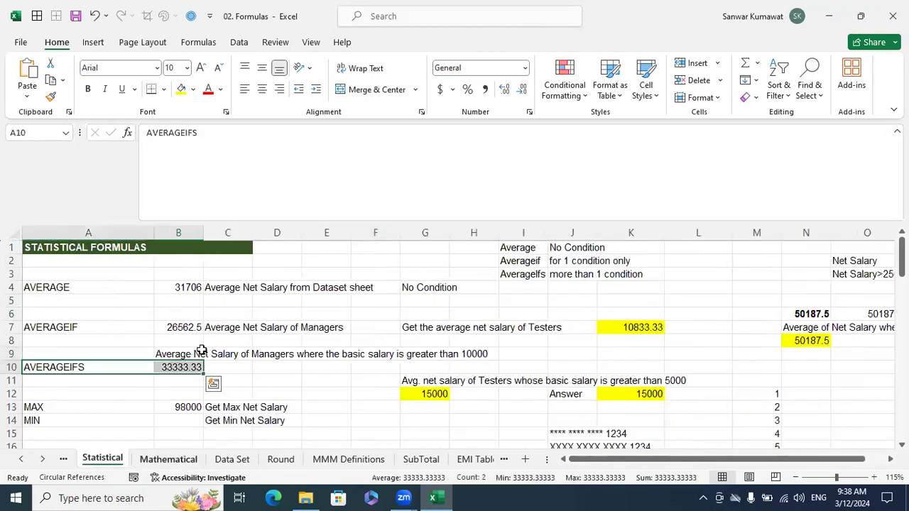
{"action": "key", "text": "ctrl+Page_Down"}
{"action": "left_click", "coordinate": [71, 315]}
{"action": "left_click_drag", "start_coordinate": [198, 305], "coordinate": [202, 318]}
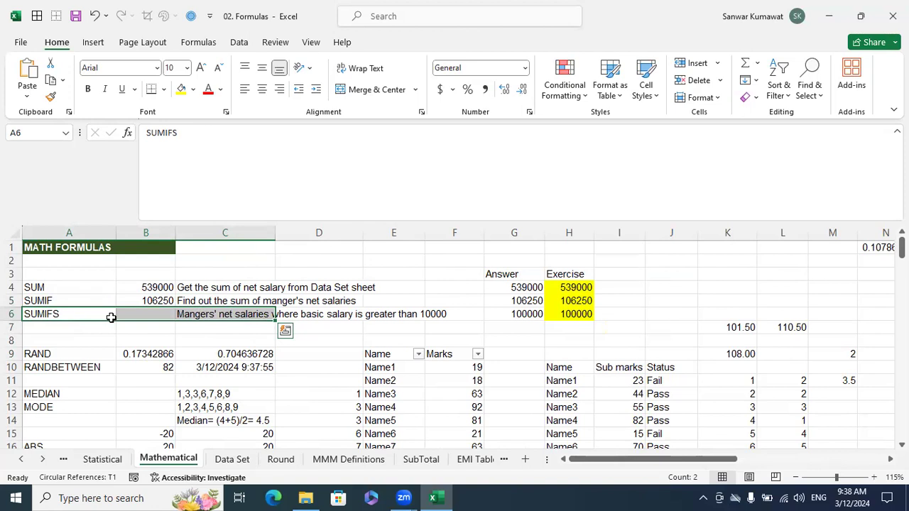
{"action": "left_click", "coordinate": [264, 351]}
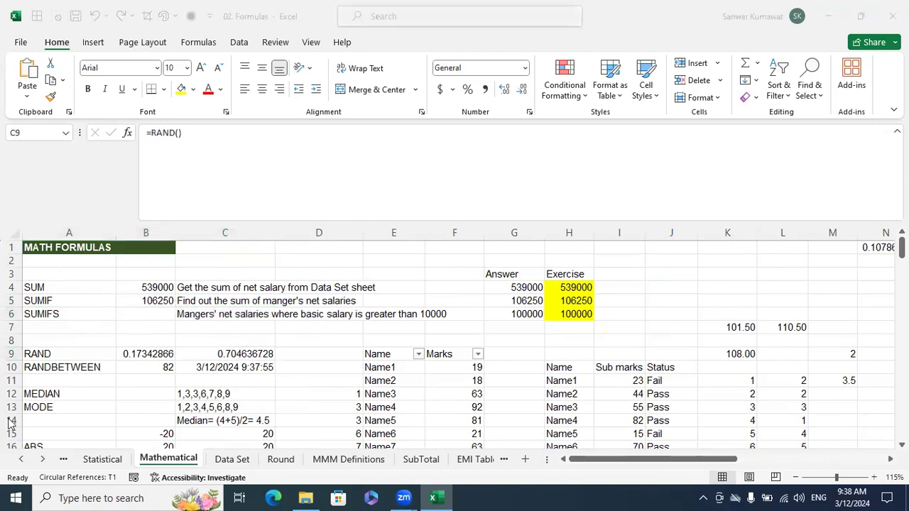
{"action": "left_click", "coordinate": [63, 352]}
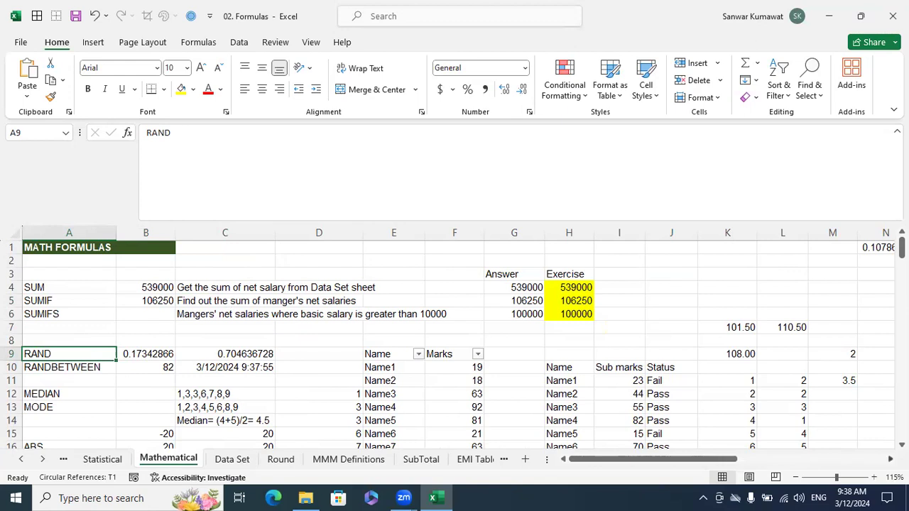
Clear the old numbers in O1:T19 of the Mathematical sheet.
{"action": "scroll", "coordinate": [881, 459], "scroll_direction": "right", "scroll_amount": 7}
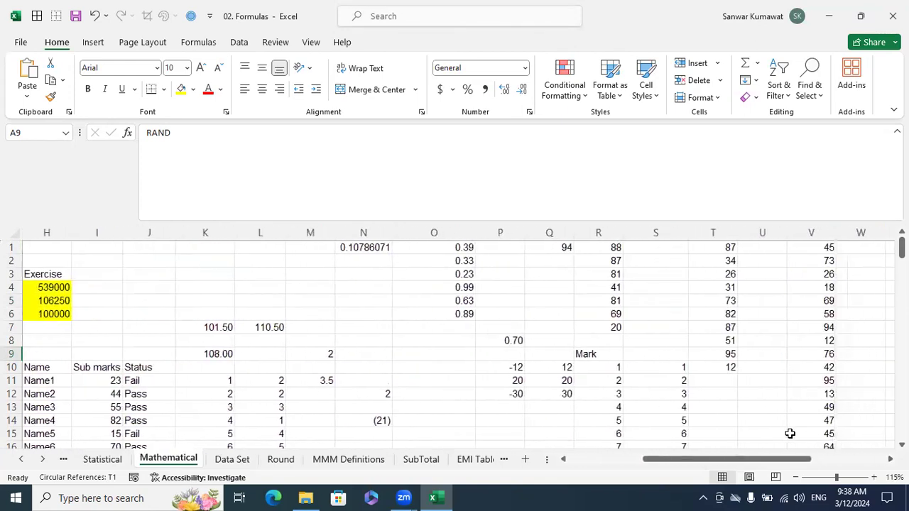
{"action": "scroll", "coordinate": [754, 430], "scroll_direction": "down", "scroll_amount": 3}
{"action": "left_click_drag", "start_coordinate": [720, 367], "coordinate": [469, 213]}
{"action": "key", "text": "Delete"}
{"action": "scroll", "coordinate": [461, 337], "scroll_direction": "up", "scroll_amount": 3}
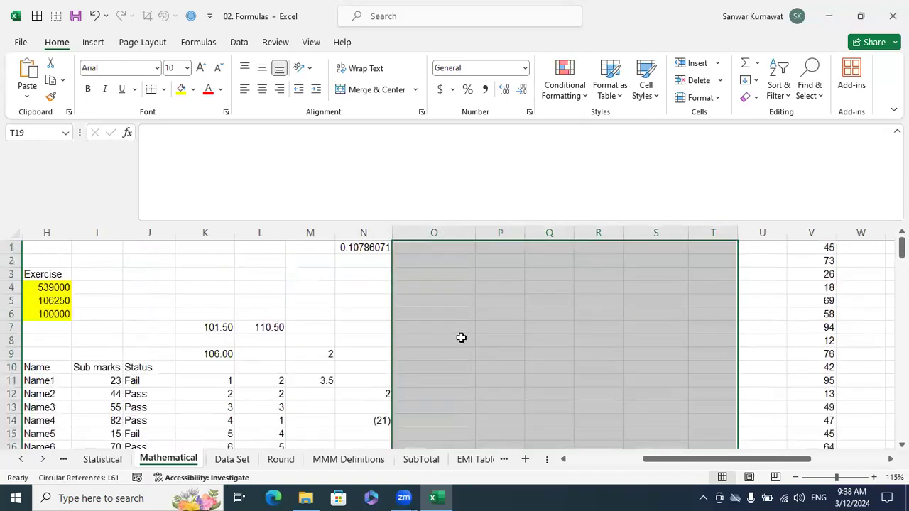
Clear the contents of N1:Q2.
{"action": "left_click", "coordinate": [455, 303]}
{"action": "left_click", "coordinate": [362, 247]}
{"action": "left_click", "coordinate": [529, 260], "text": "shift"}
{"action": "key", "text": "Delete"}
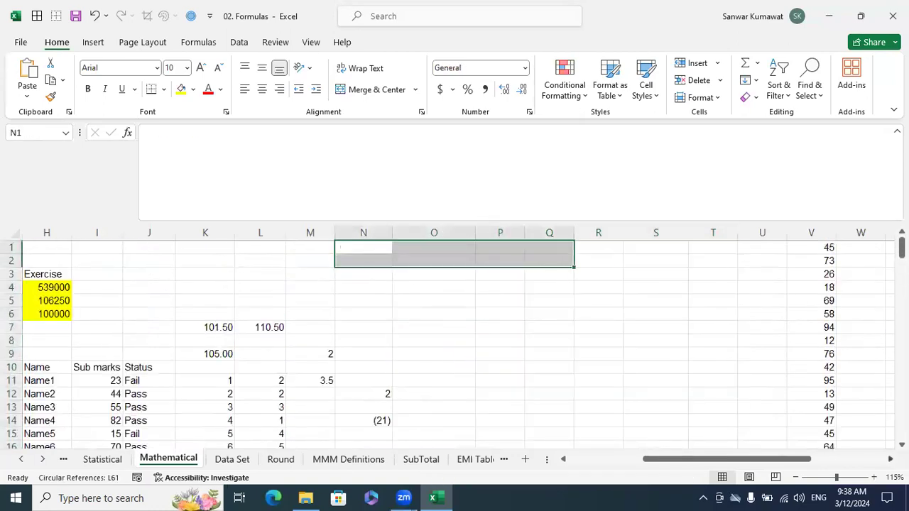
Clear the old numbers in column V of the Mathematical sheet.
{"action": "scroll", "coordinate": [825, 416], "scroll_direction": "right", "scroll_amount": 2}
{"action": "scroll", "coordinate": [825, 416], "scroll_direction": "down", "scroll_amount": 4}
{"action": "left_click_drag", "start_coordinate": [852, 359], "coordinate": [684, 159]}
{"action": "key", "text": "Delete"}
{"action": "left_click", "coordinate": [616, 275]}
{"action": "scroll", "coordinate": [617, 286], "scroll_direction": "up", "scroll_amount": 4}
Enter the heading Rand in K1 of the Mathematical sheet.
{"action": "left_click", "coordinate": [464, 251]}
{"action": "key", "text": "Left"}
{"action": "key", "text": "Left"}
{"action": "key", "text": "Left"}
{"action": "key", "text": "Left"}
{"action": "key", "text": "Left"}
{"action": "key", "text": "Left"}
{"action": "key", "text": "Left"}
{"action": "key", "text": "Left"}
{"action": "key", "text": "Left"}
{"action": "key", "text": "Left"}
{"action": "key", "text": "Left"}
{"action": "key", "text": "Left"}
{"action": "key", "text": "Left"}
{"action": "key", "text": "Left"}
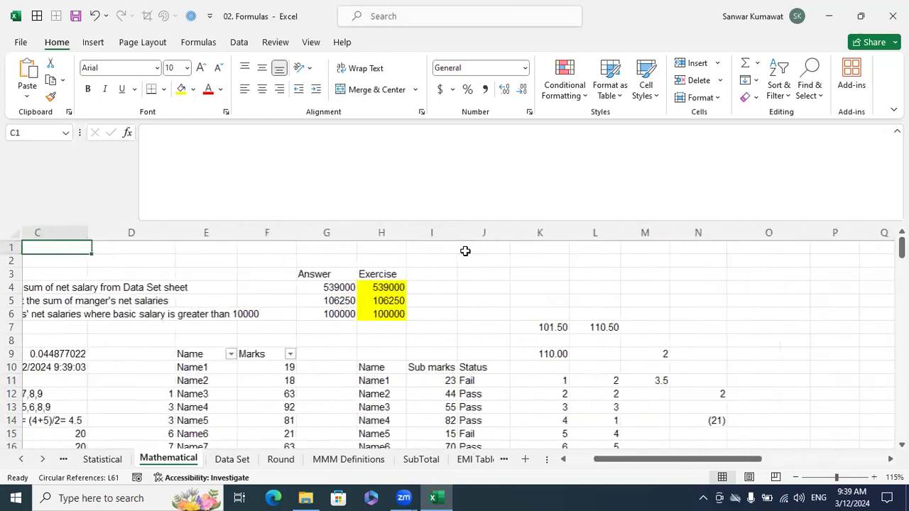
{"action": "key", "text": "Left"}
{"action": "key", "text": "Left"}
{"action": "key", "text": "Right"}
{"action": "key", "text": "Right"}
{"action": "key", "text": "Right"}
{"action": "key", "text": "Right"}
{"action": "key", "text": "Right"}
{"action": "key", "text": "Right"}
{"action": "key", "text": "Right"}
{"action": "key", "text": "Right"}
{"action": "key", "text": "Right"}
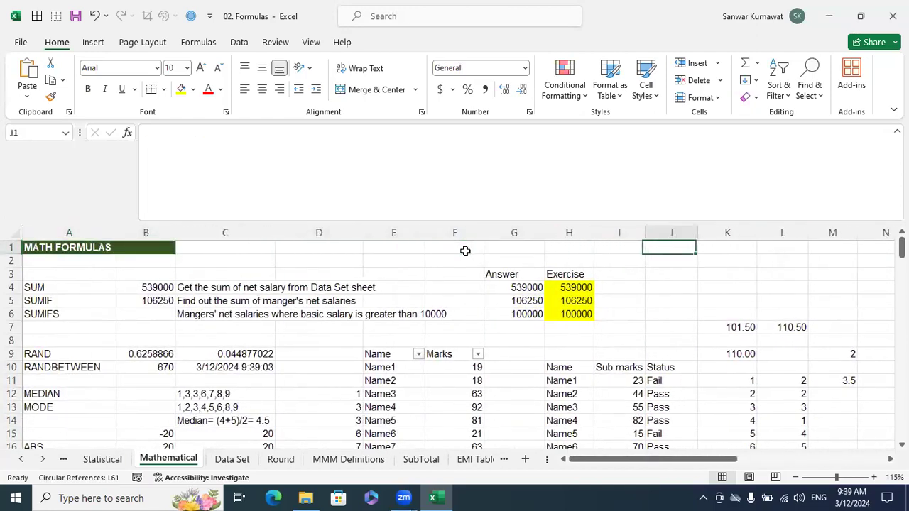
{"action": "key", "text": "Right"}
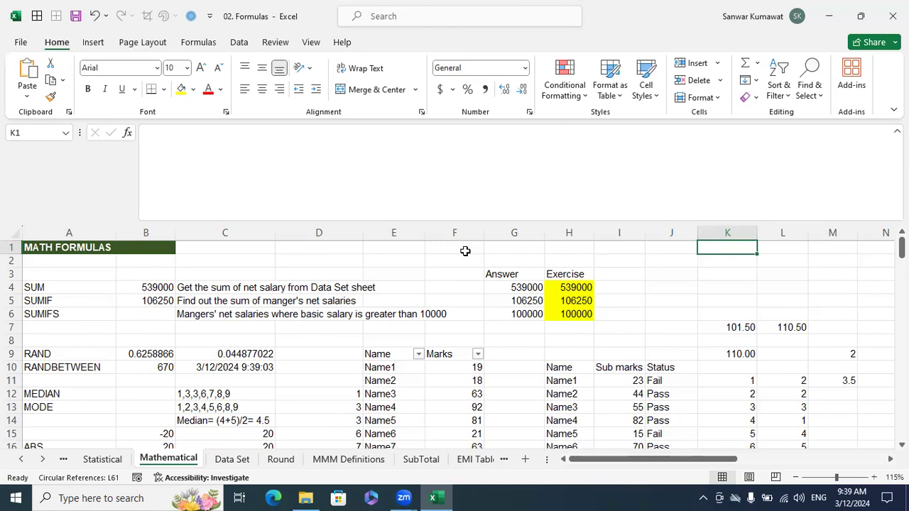
{"action": "type", "text": "Rand"}
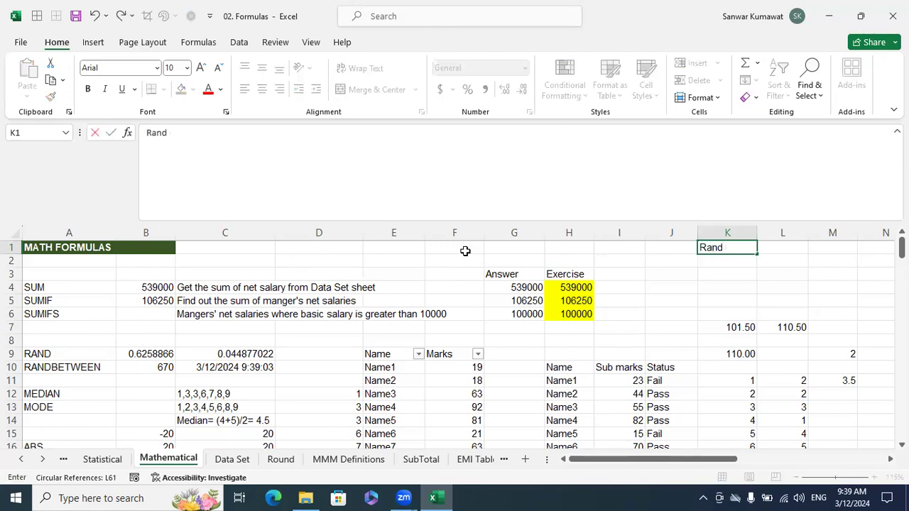
{"action": "key", "text": "Return"}
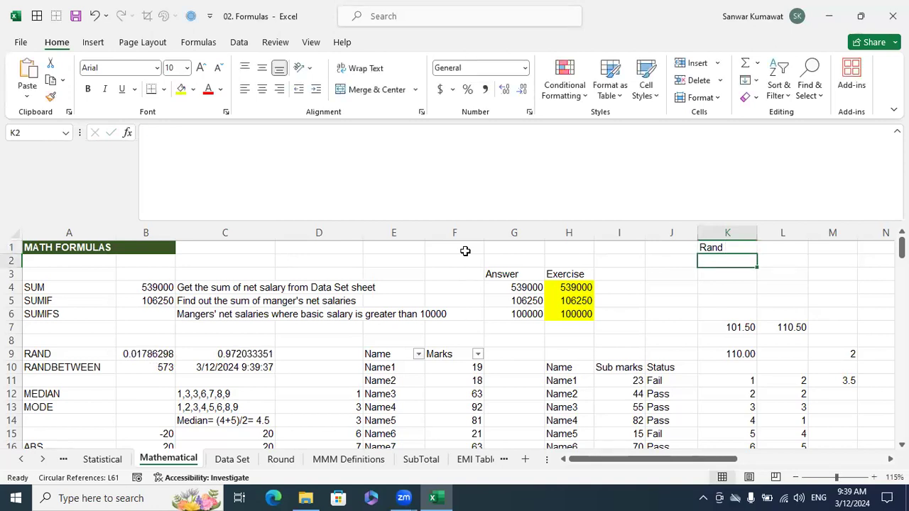
Enter =RAND() in K2 below the Rand heading and review the formula.
{"action": "type", "text": "=rand"}
{"action": "key", "text": "Tab"}
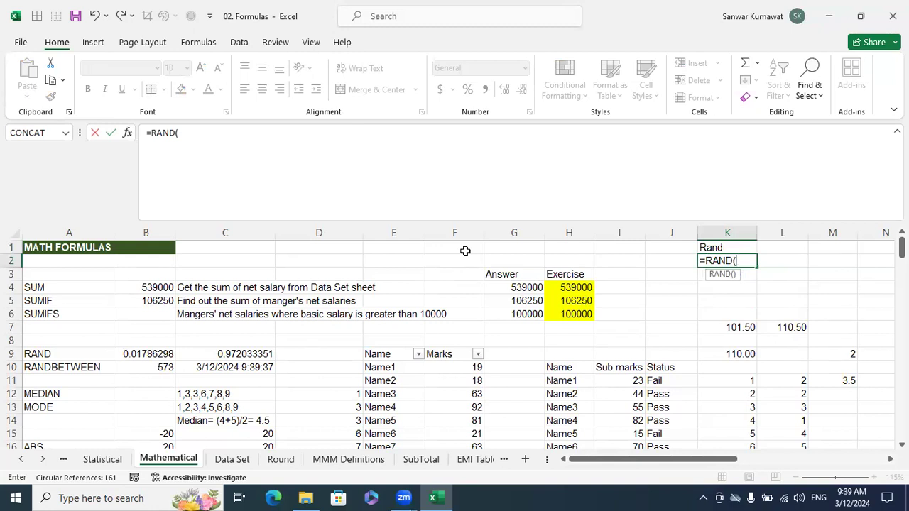
{"action": "type", "text": ")"}
{"action": "key", "text": "Return"}
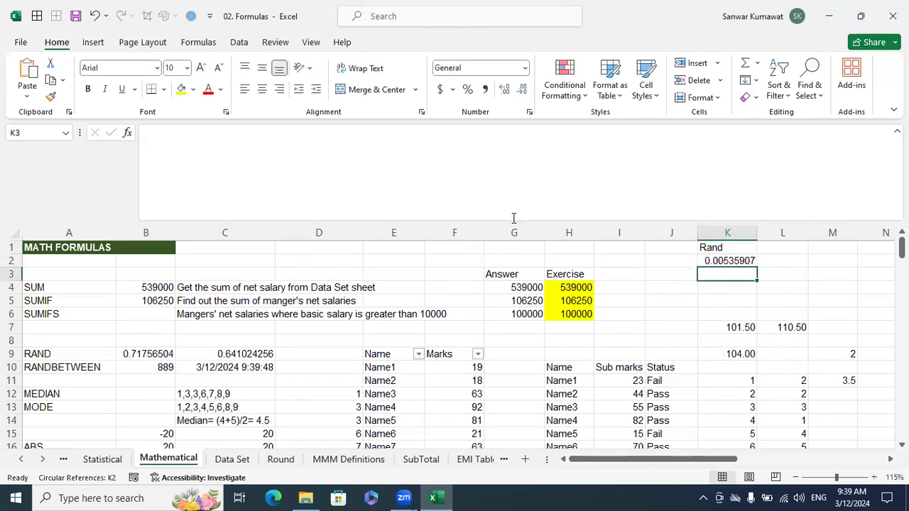
{"action": "left_click", "coordinate": [746, 261]}
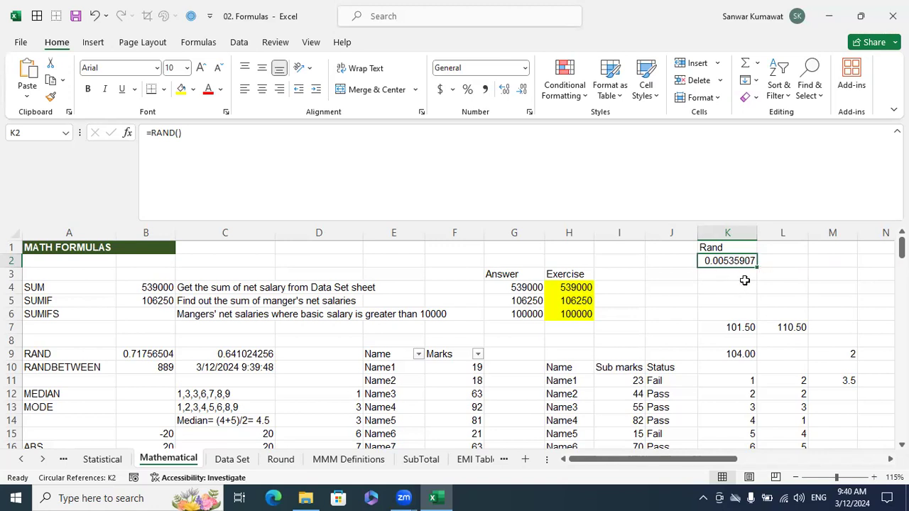
Enter 1 in L2 and check how the random number in K2 recalculates.
{"action": "left_click", "coordinate": [785, 263]}
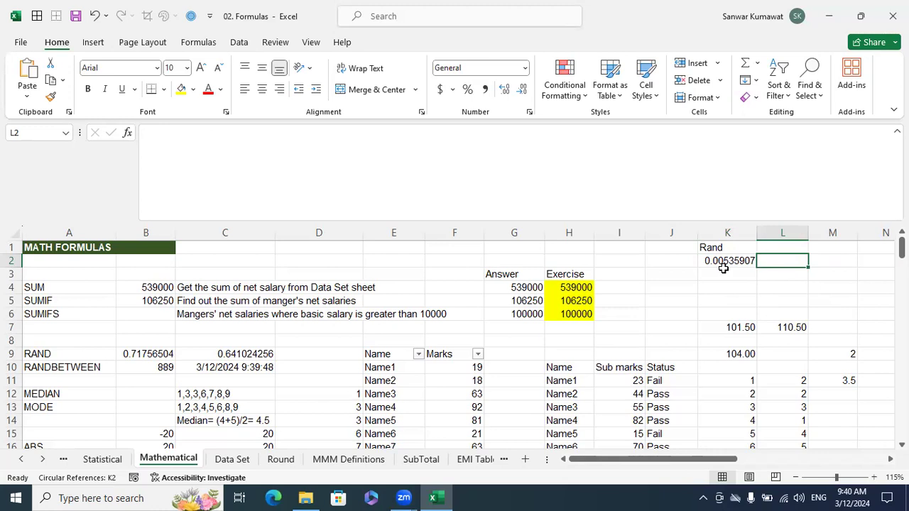
{"action": "type", "text": "1"}
{"action": "key", "text": "Return"}
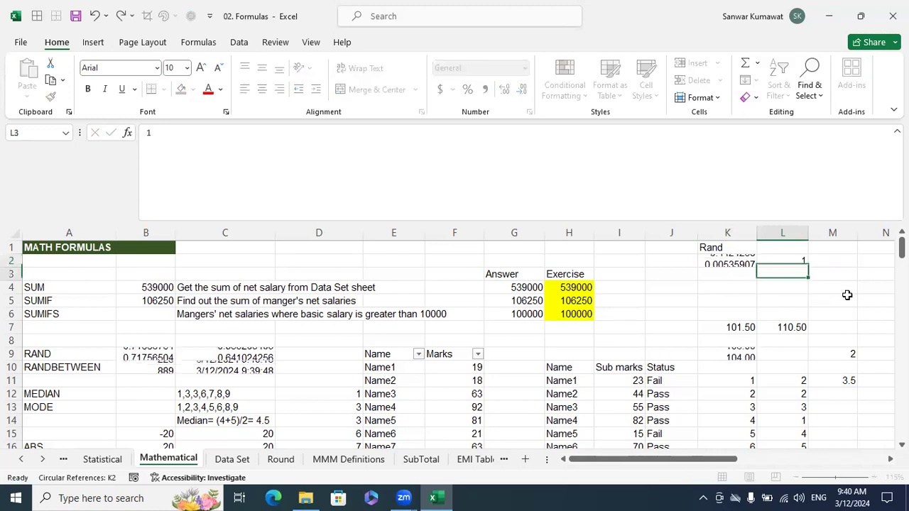
{"action": "left_click", "coordinate": [710, 260]}
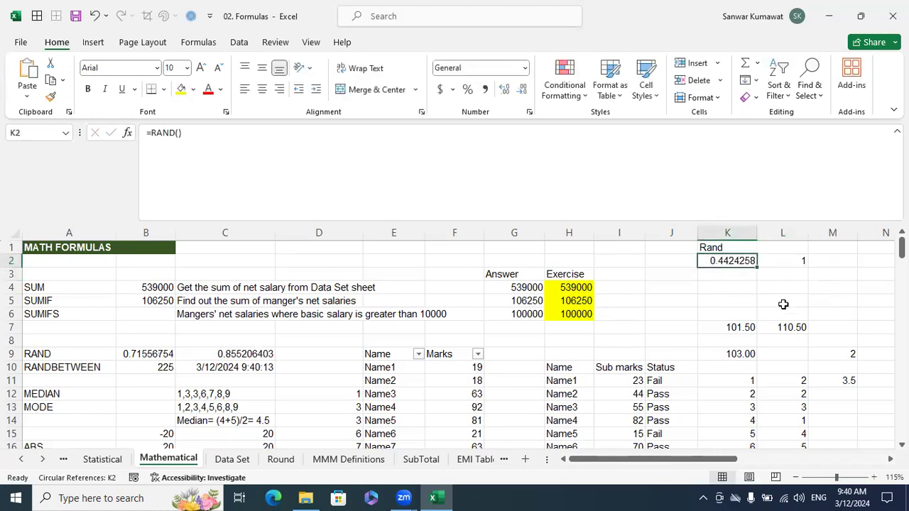
Enter abc in M6 and check the random number in K2 again.
{"action": "left_click", "coordinate": [830, 315]}
{"action": "type", "text": "abc"}
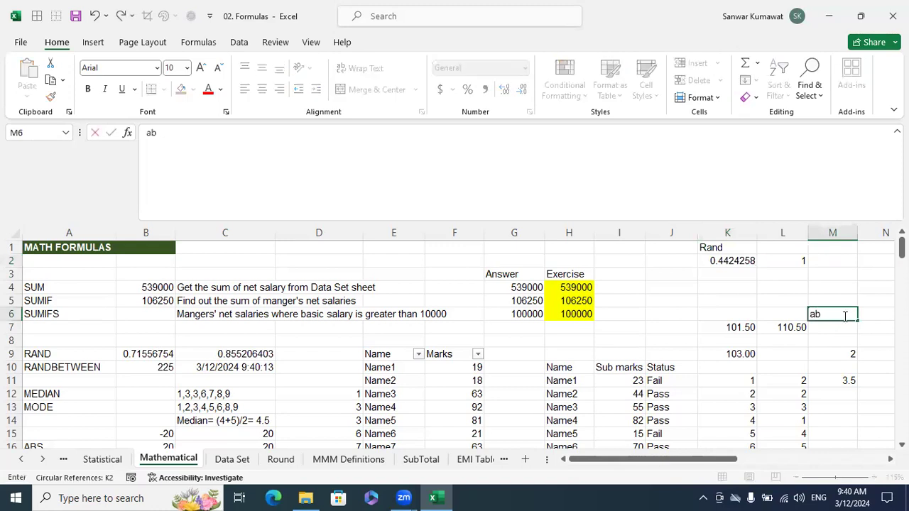
{"action": "key", "text": "Return"}
{"action": "left_click", "coordinate": [748, 261]}
Clear the test entries from K4:M7 and L1:L2 on the Mathematical sheet.
{"action": "left_click_drag", "start_coordinate": [822, 324], "coordinate": [748, 291]}
{"action": "key", "text": "Delete"}
{"action": "left_click_drag", "start_coordinate": [786, 248], "coordinate": [793, 260]}
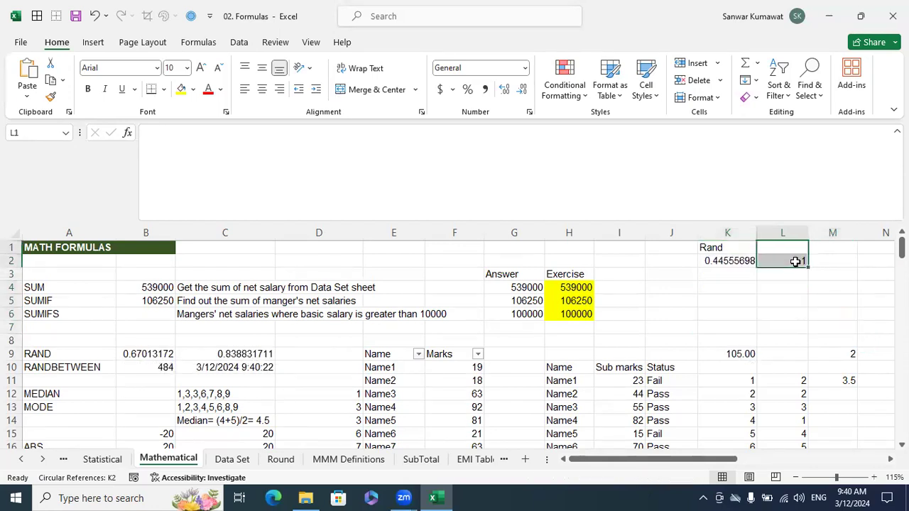
{"action": "key", "text": "Delete"}
{"action": "left_click", "coordinate": [744, 286]}
Copy the random number in K2 and paste it as a value over Misc in E26.
{"action": "left_click", "coordinate": [726, 260]}
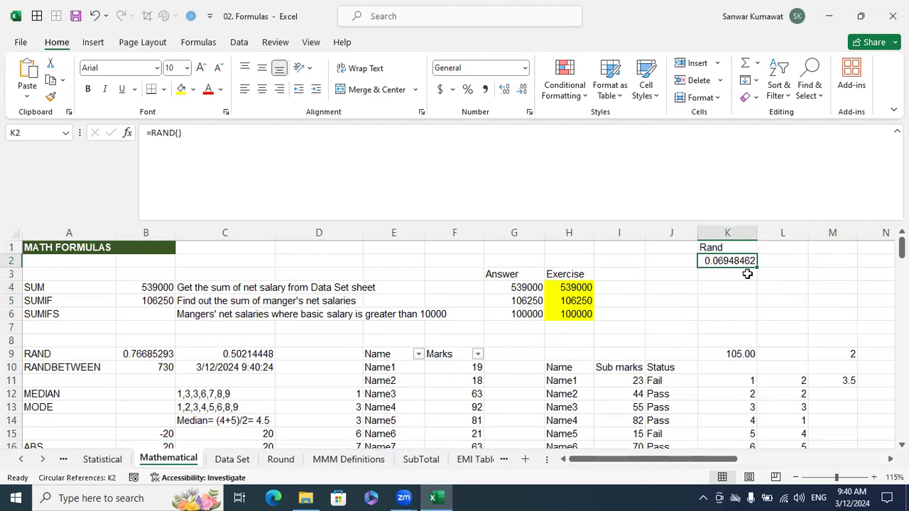
{"action": "key", "text": "ctrl+c"}
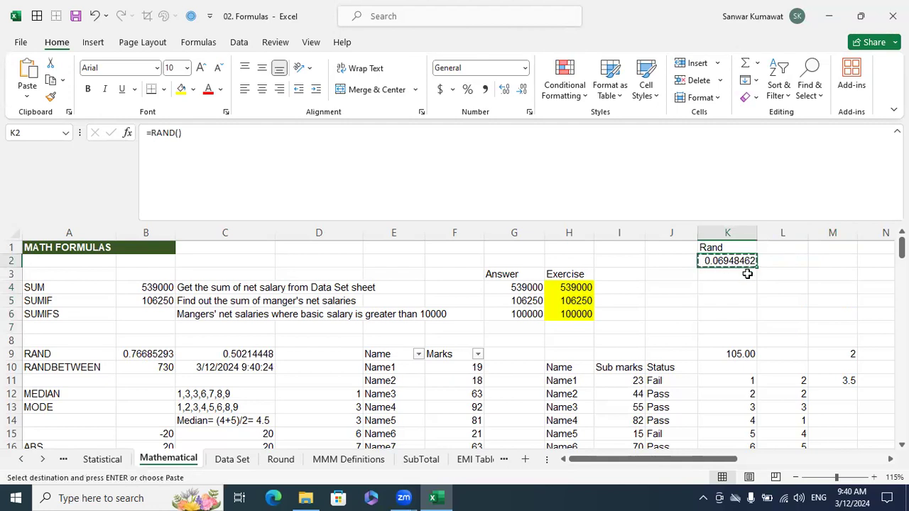
{"action": "key", "text": "alt+r"}
{"action": "key", "text": "s"}
{"action": "key", "text": "Escape"}
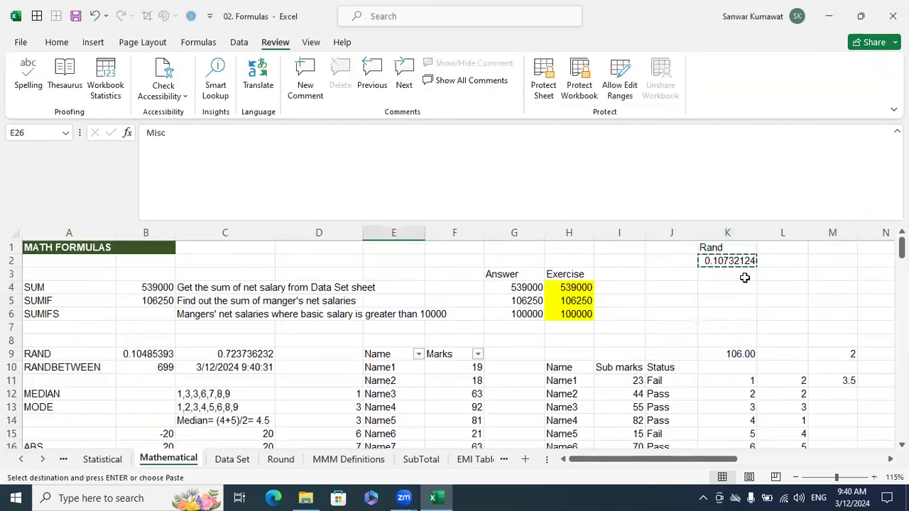
{"action": "key", "text": "ctrl+alt+v"}
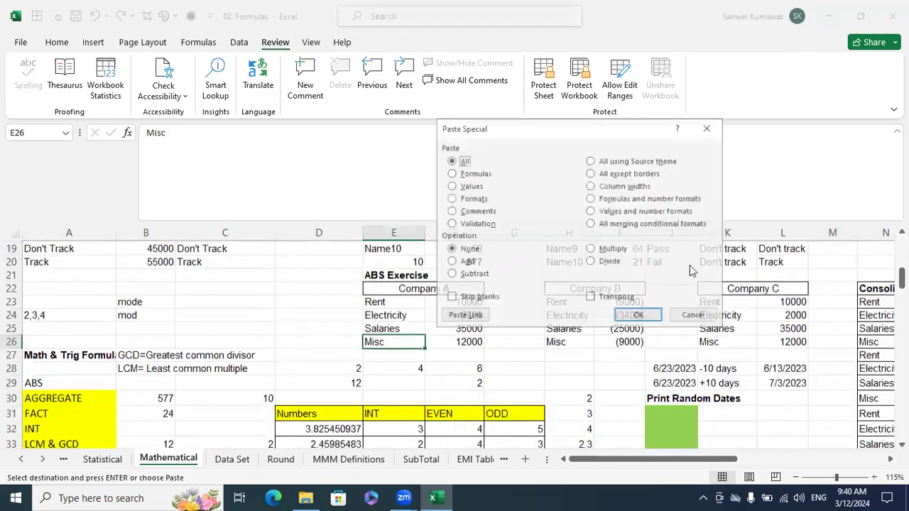
{"action": "left_click", "coordinate": [450, 185]}
{"action": "left_click", "coordinate": [651, 321]}
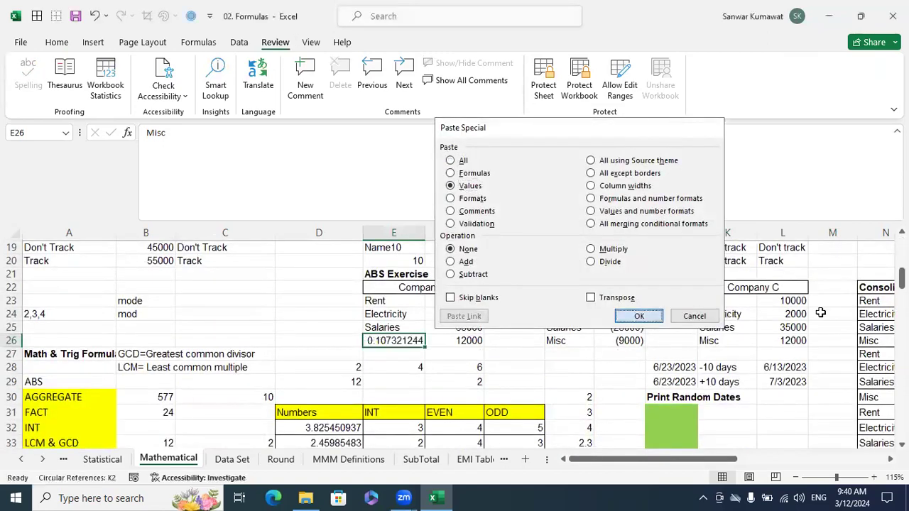
Replace the RAND formula in K2 with its fixed value using Paste Special Values and check the cell.
{"action": "scroll", "coordinate": [816, 316], "scroll_direction": "up", "scroll_amount": 6}
{"action": "left_click", "coordinate": [759, 290]}
{"action": "left_click", "coordinate": [741, 274]}
{"action": "left_click", "coordinate": [741, 261]}
{"action": "key", "text": "Escape"}
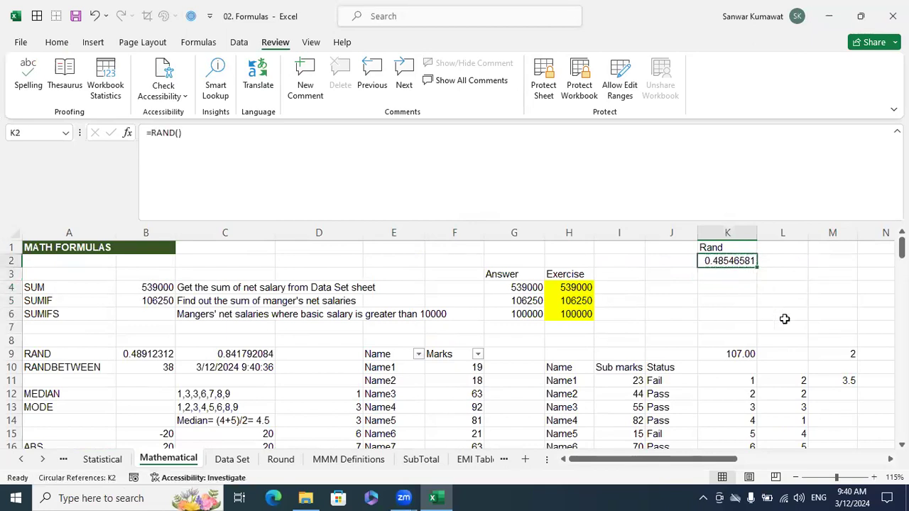
{"action": "key", "text": "ctrl+c"}
{"action": "key", "text": "ctrl+alt+v"}
{"action": "key", "text": "v"}
{"action": "key", "text": "Return"}
{"action": "key", "text": "Escape"}
{"action": "key", "text": "Down"}
{"action": "key", "text": "Down"}
{"action": "left_click", "coordinate": [733, 261]}
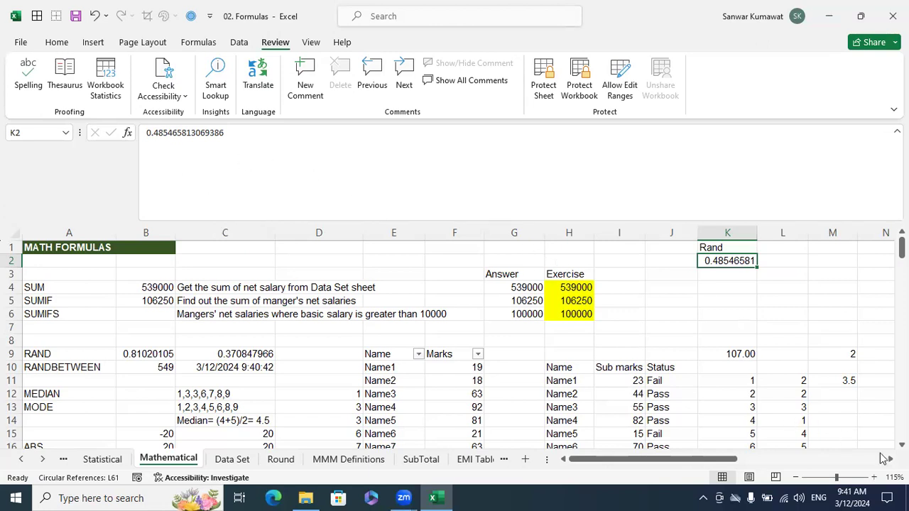
Fill P1:P10 with =RAND() in one entry.
{"action": "scroll", "coordinate": [683, 342], "scroll_direction": "right", "scroll_amount": 5}
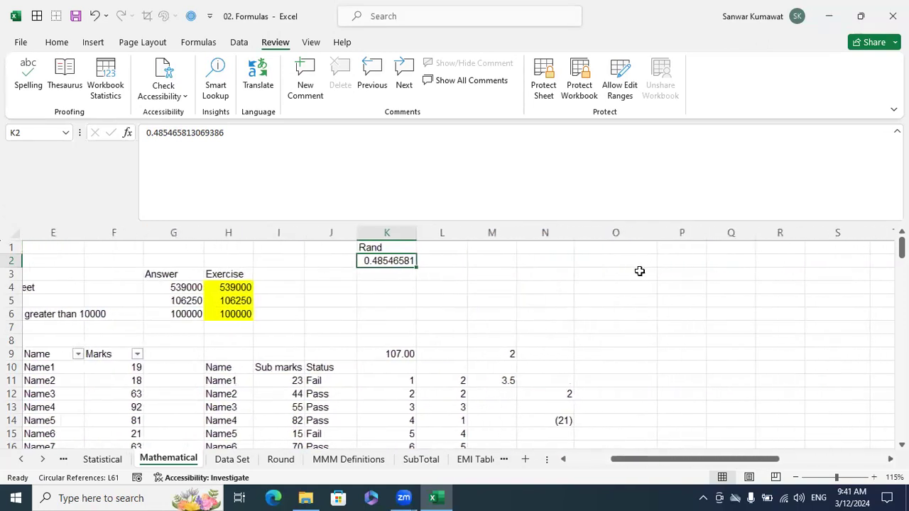
{"action": "left_click_drag", "start_coordinate": [677, 250], "coordinate": [674, 367]}
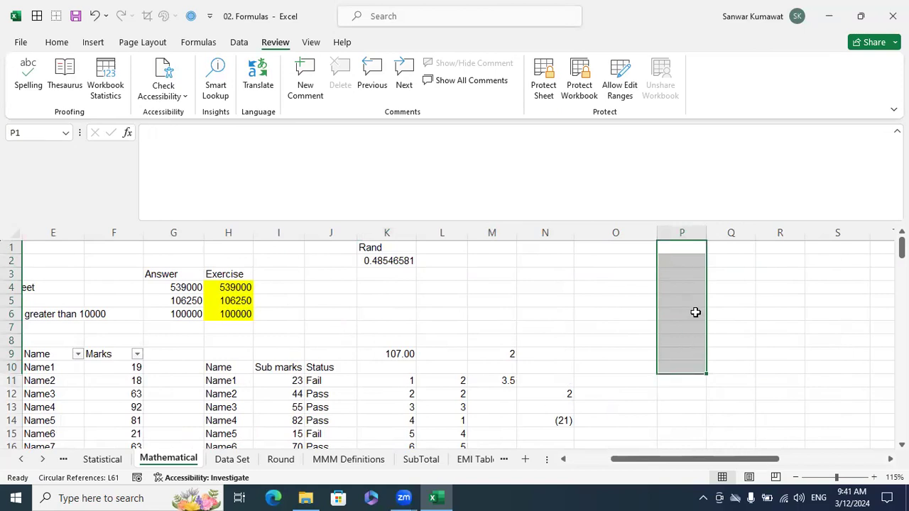
{"action": "type", "text": "=ran"}
{"action": "key", "text": "Tab"}
{"action": "type", "text": ")"}
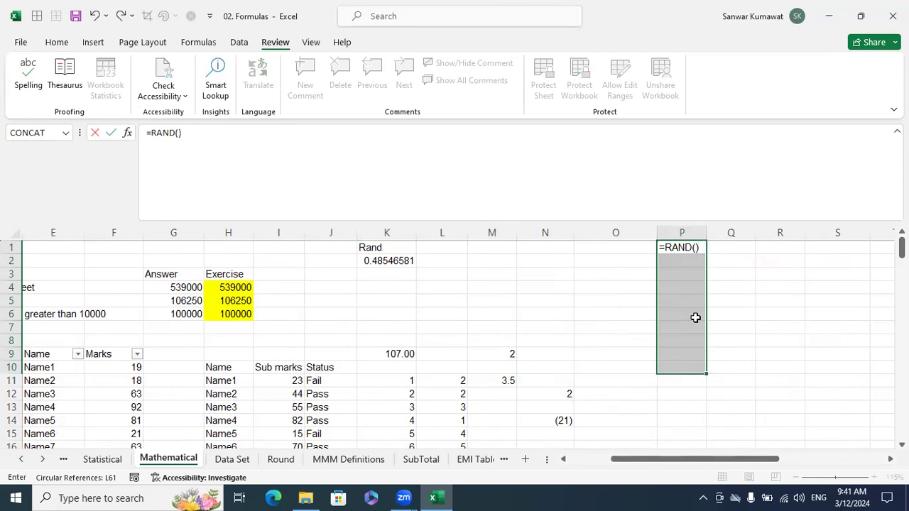
{"action": "key", "text": "ctrl+Return"}
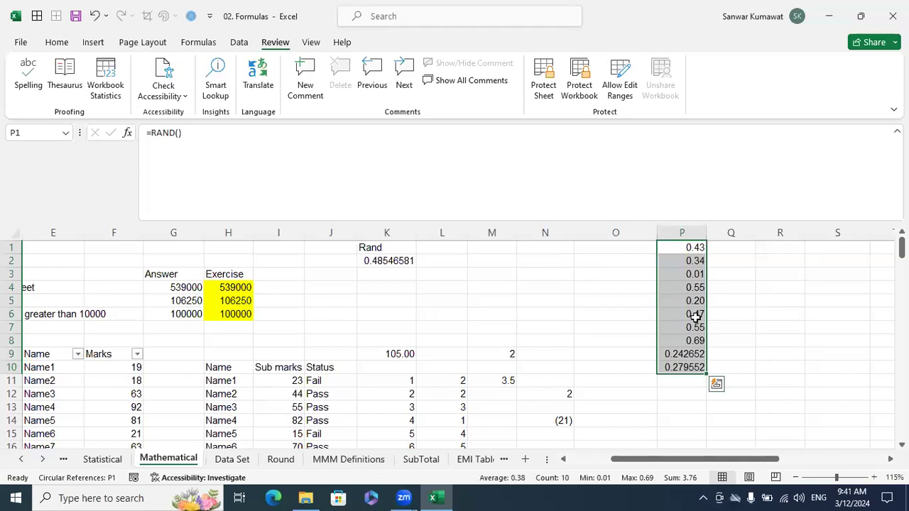
Convert the RAND formulas in P1:P10 to fixed values with Paste Special Values.
{"action": "key", "text": "ctrl+c"}
{"action": "key", "text": "ctrl+alt+v"}
{"action": "key", "text": "v"}
{"action": "key", "text": "Return"}
Step through the pasted values in P1:P10 to check their contents, ending at R1.
{"action": "key", "text": "Down"}
{"action": "key", "text": "Down"}
{"action": "key", "text": "Down"}
{"action": "key", "text": "Down"}
{"action": "key", "text": "Down"}
{"action": "key", "text": "Down"}
{"action": "key", "text": "Down"}
{"action": "key", "text": "Down"}
{"action": "key", "text": "Down"}
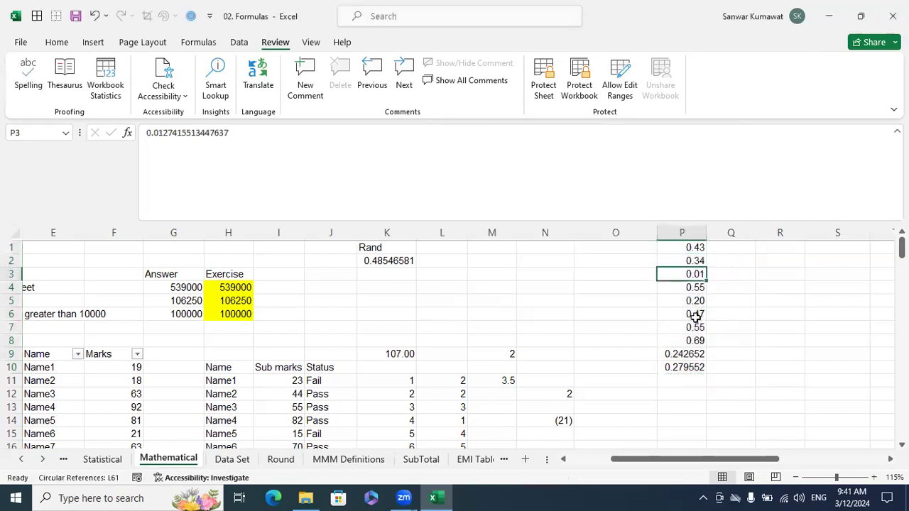
{"action": "key", "text": "shift+Up"}
{"action": "key", "text": "shift+Up"}
{"action": "key", "text": "shift+Up"}
{"action": "key", "text": "shift+Up"}
{"action": "key", "text": "shift+Up"}
{"action": "key", "text": "shift+Up"}
{"action": "key", "text": "shift+Up"}
{"action": "key", "text": "shift+Up"}
{"action": "key", "text": "shift+Up"}
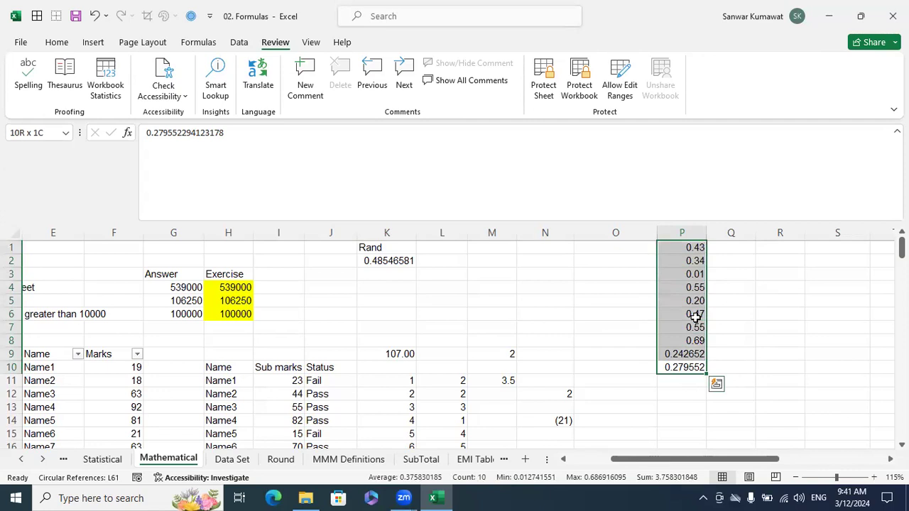
{"action": "key", "text": "Down"}
{"action": "key", "text": "Down"}
{"action": "key", "text": "Down"}
{"action": "key", "text": "Up"}
{"action": "key", "text": "Up"}
{"action": "key", "text": "Up"}
{"action": "key", "text": "Up"}
{"action": "key", "text": "Up"}
{"action": "key", "text": "Up"}
{"action": "key", "text": "Up"}
{"action": "key", "text": "Up"}
{"action": "key", "text": "Up"}
{"action": "key", "text": "Up"}
{"action": "key", "text": "Up"}
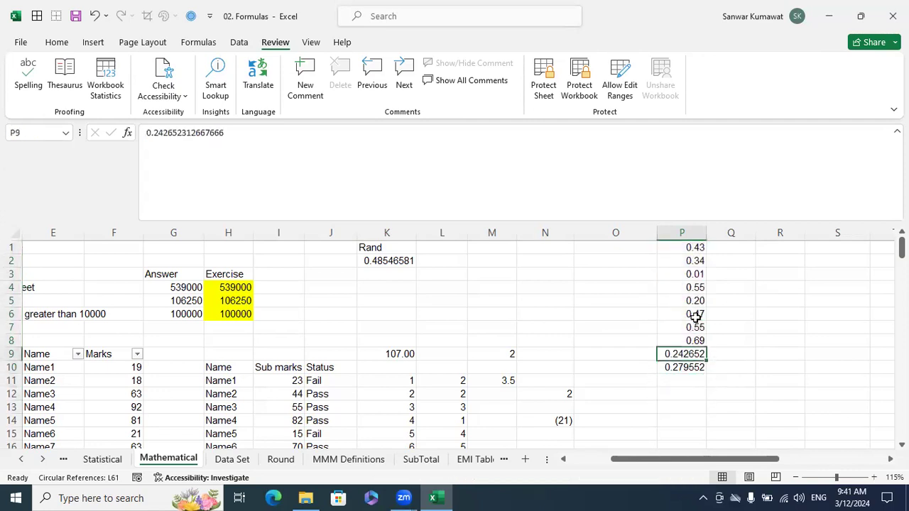
{"action": "key", "text": "Up"}
{"action": "key", "text": "Right"}
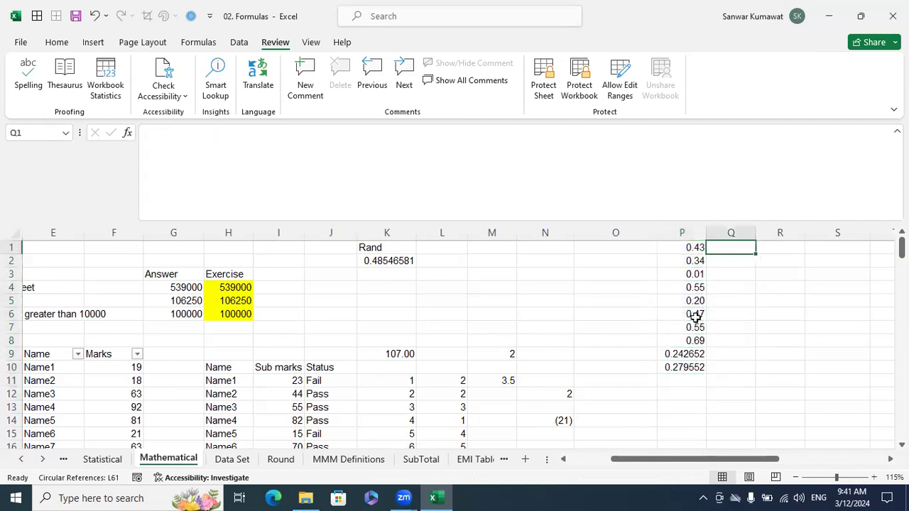
{"action": "key", "text": "Right"}
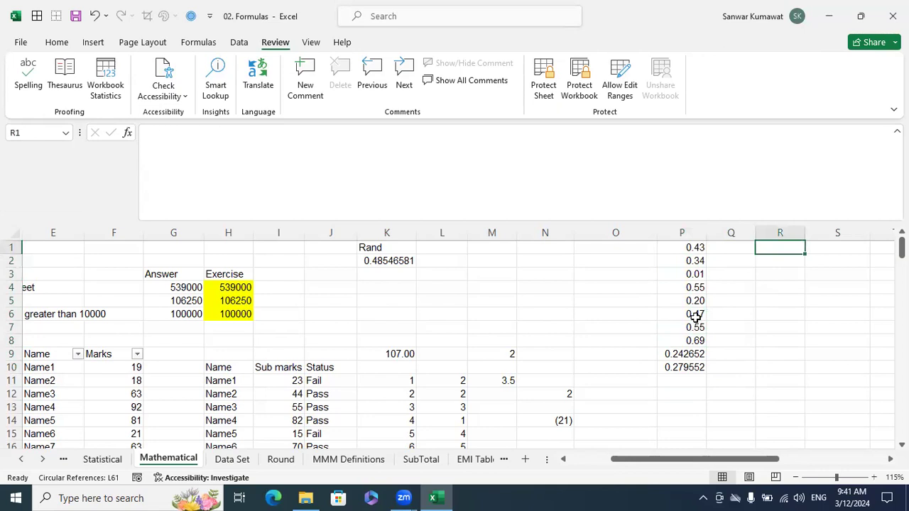
{"action": "type", "text": "=sum("}
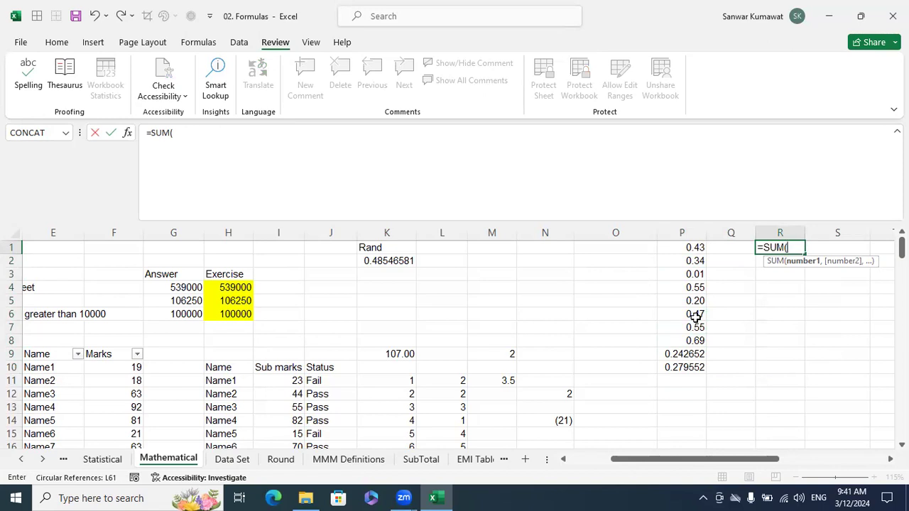
{"action": "key", "text": "Escape"}
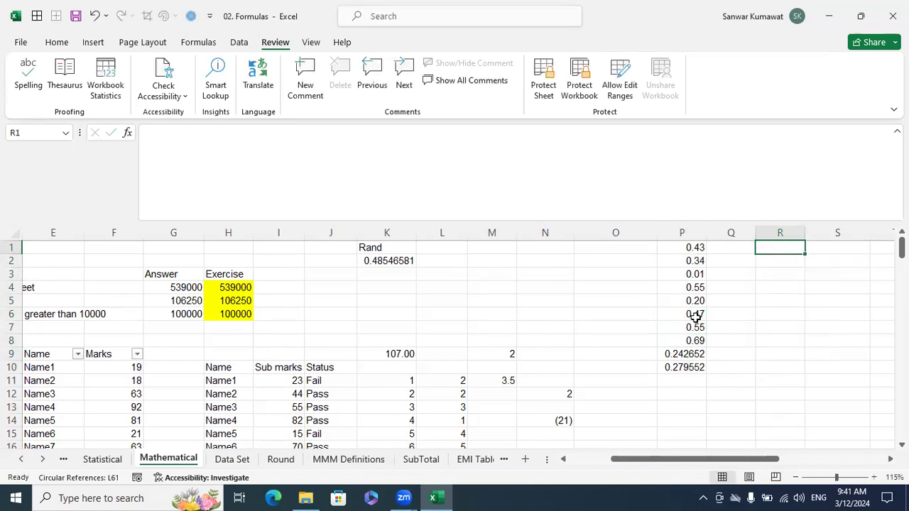
{"action": "type", "text": "1"}
{"action": "key", "text": "BackSpace"}
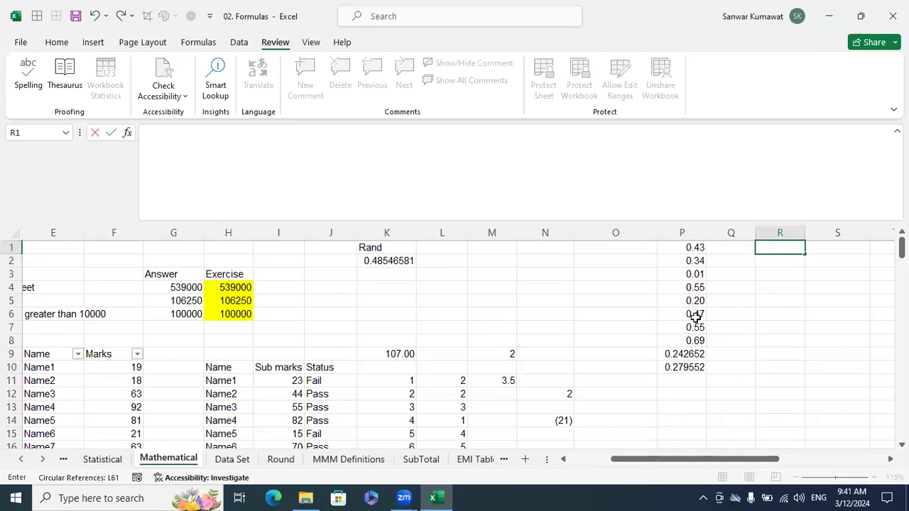
Enter the numbers 10, 34, 56, 78, 90, 32, 45 and 31 in R1:R8.
{"action": "type", "text": "10"}
{"action": "key", "text": "Return"}
{"action": "type", "text": "34"}
{"action": "key", "text": "Return"}
{"action": "type", "text": "56"}
{"action": "key", "text": "Return"}
{"action": "type", "text": "78"}
{"action": "key", "text": "Return"}
{"action": "type", "text": "90"}
{"action": "key", "text": "Return"}
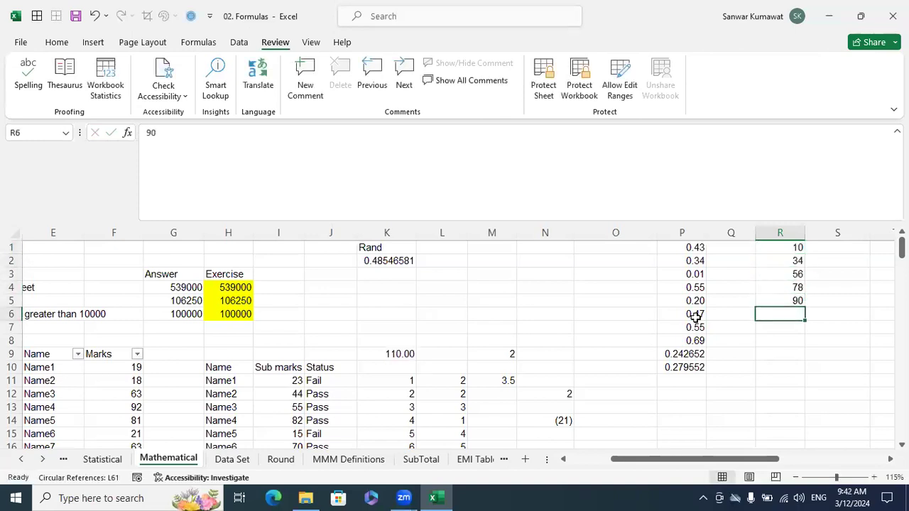
{"action": "type", "text": "32"}
{"action": "key", "text": "Return"}
{"action": "type", "text": "45"}
{"action": "key", "text": "Return"}
{"action": "type", "text": "31"}
{"action": "key", "text": "Return"}
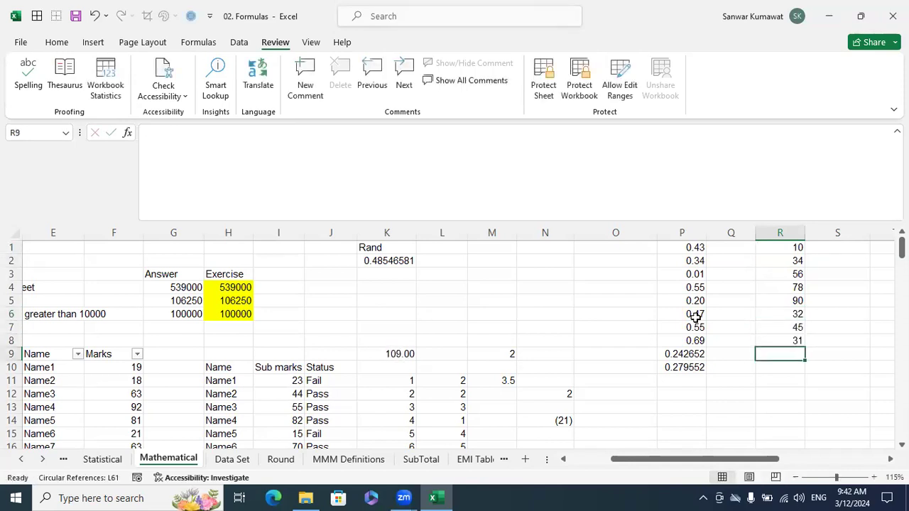
Fill S1:S10 with =RANDBETWEEN(10,100) in one entry.
{"action": "key", "text": "Up"}
{"action": "key", "text": "Up"}
{"action": "key", "text": "Up"}
{"action": "key", "text": "Up"}
{"action": "key", "text": "Up"}
{"action": "key", "text": "Up"}
{"action": "key", "text": "Up"}
{"action": "key", "text": "Up"}
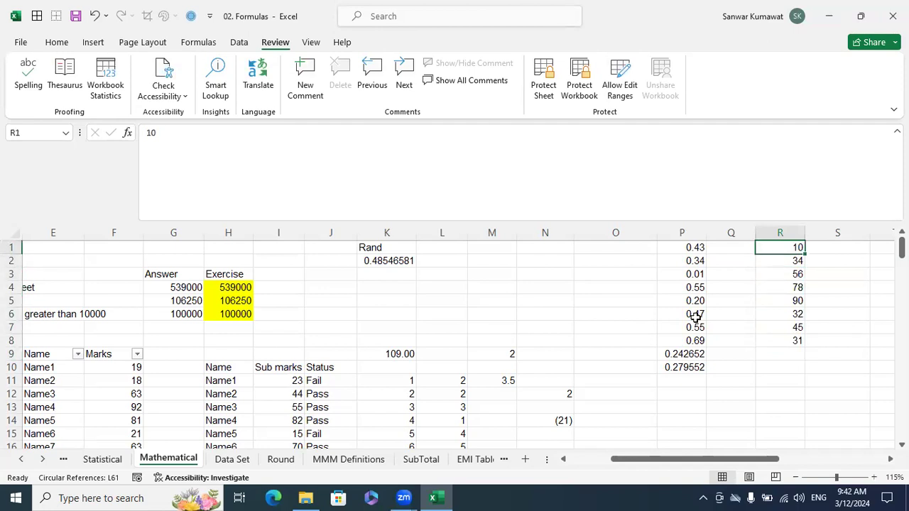
{"action": "key", "text": "Right"}
{"action": "key", "text": "Right"}
{"action": "key", "text": "Right"}
{"action": "key", "text": "Left"}
{"action": "key", "text": "Left"}
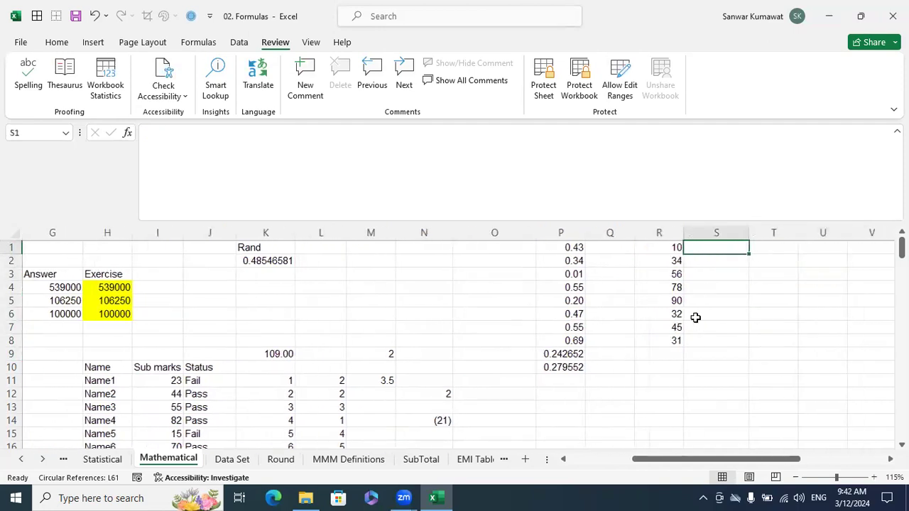
{"action": "key", "text": "shift+Down"}
{"action": "key", "text": "shift+Down"}
{"action": "key", "text": "shift+Down"}
{"action": "key", "text": "shift+Down"}
{"action": "key", "text": "shift+Down"}
{"action": "key", "text": "shift+Down"}
{"action": "key", "text": "shift+Down"}
{"action": "key", "text": "shift+Down"}
{"action": "key", "text": "shift+Down"}
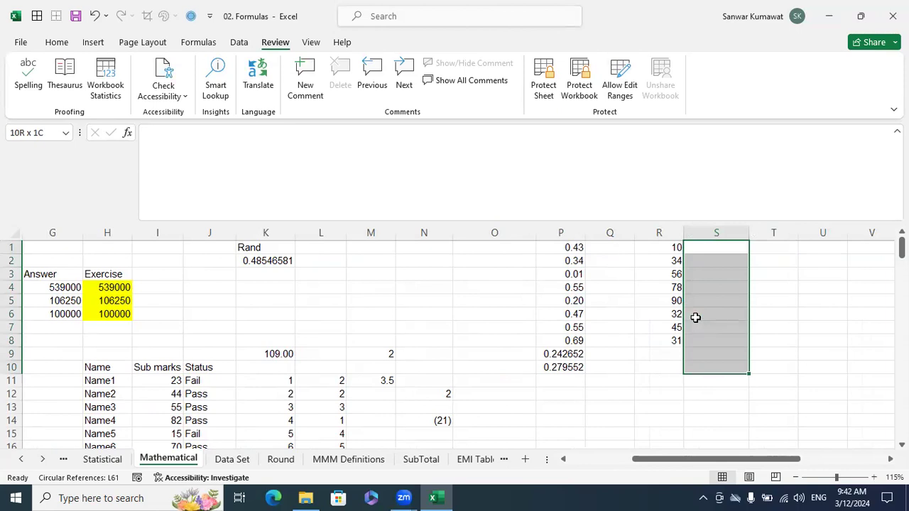
{"action": "type", "text": "=rn"}
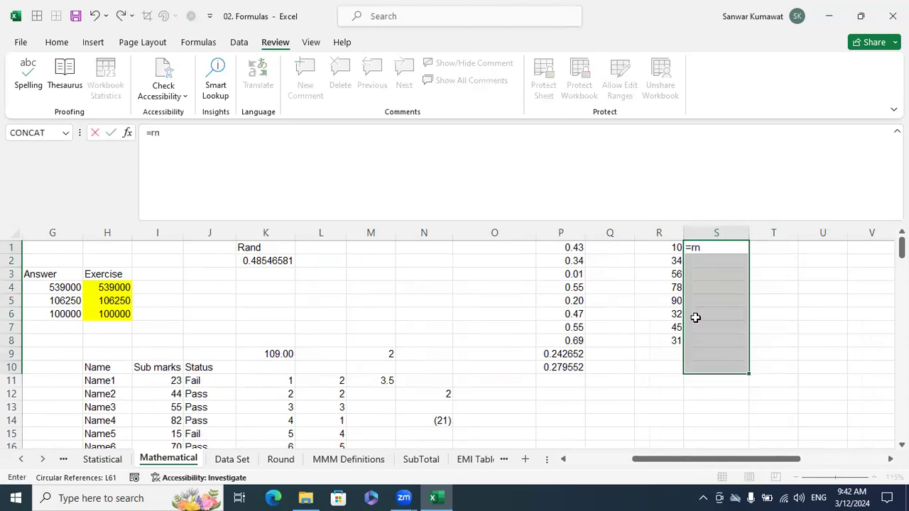
{"action": "key", "text": "BackSpace"}
{"action": "type", "text": "and"}
{"action": "key", "text": "Down"}
{"action": "key", "text": "Down"}
{"action": "key", "text": "Tab"}
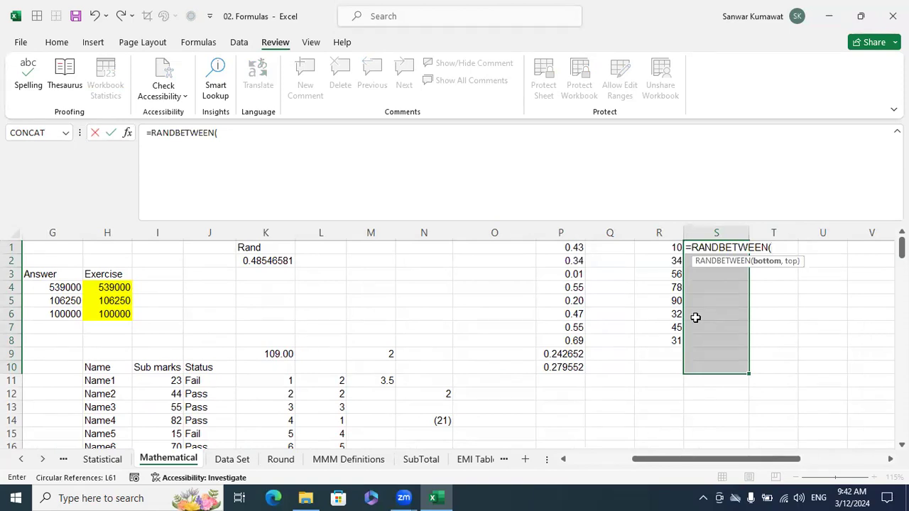
{"action": "type", "text": "10,100)"}
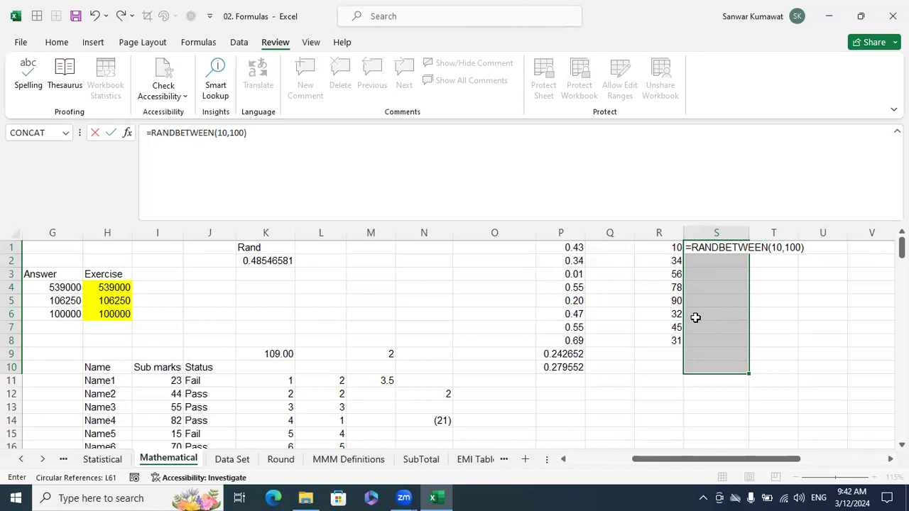
{"action": "key", "text": "ctrl+Return"}
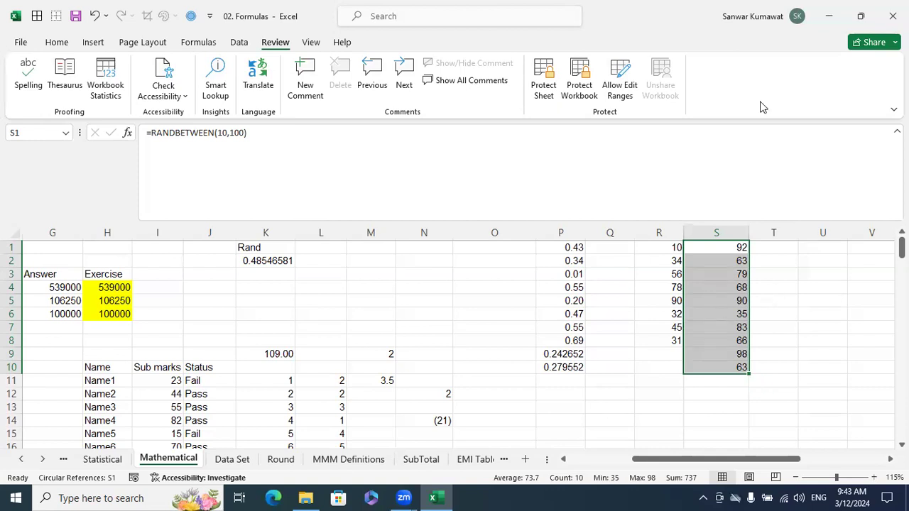
{"action": "left_click", "coordinate": [417, 99]}
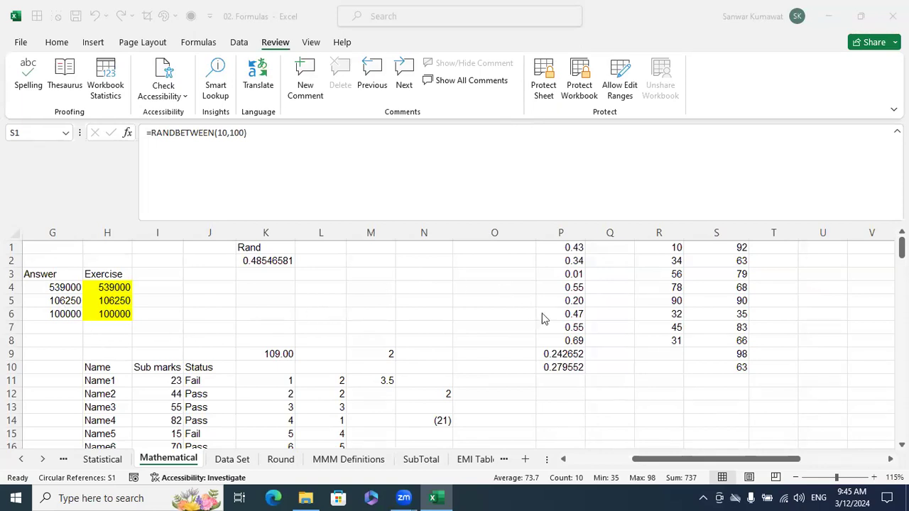
{"action": "left_click", "coordinate": [708, 342]}
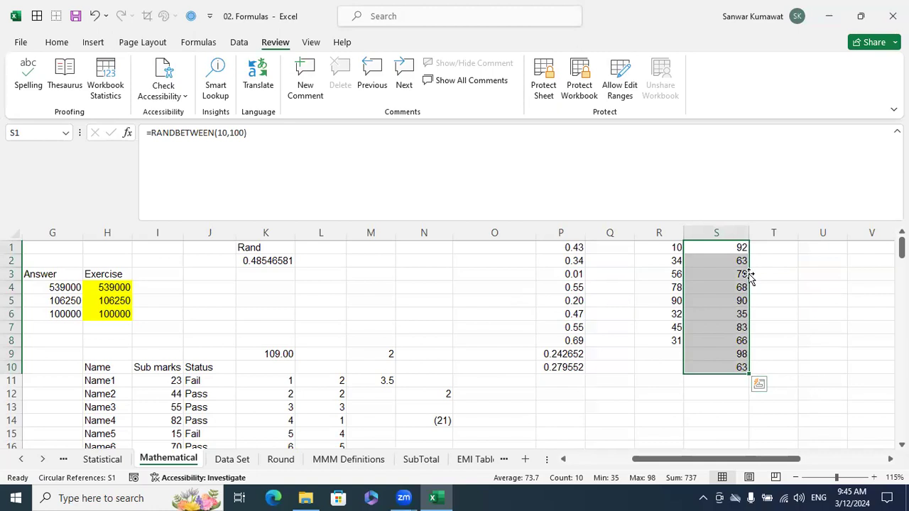
{"action": "scroll", "coordinate": [876, 439], "scroll_direction": "right", "scroll_amount": 2}
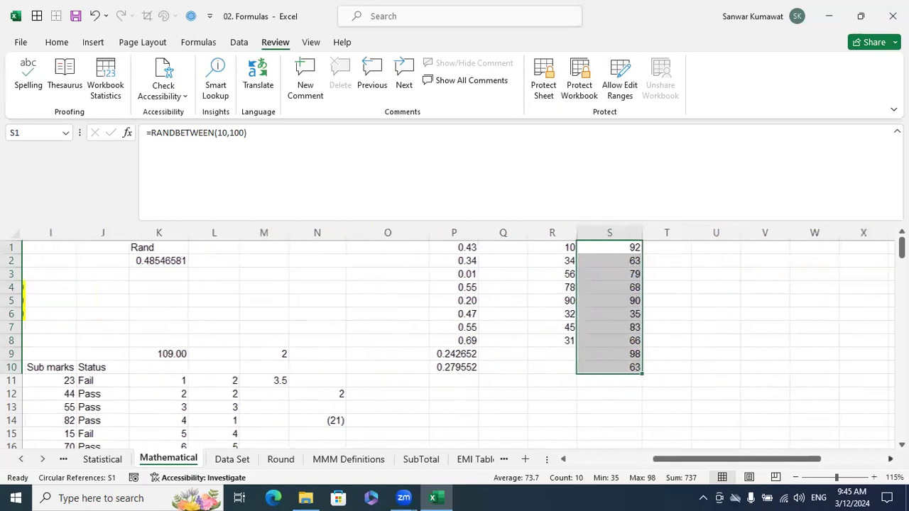
{"action": "scroll", "coordinate": [719, 321], "scroll_direction": "right", "scroll_amount": 1}
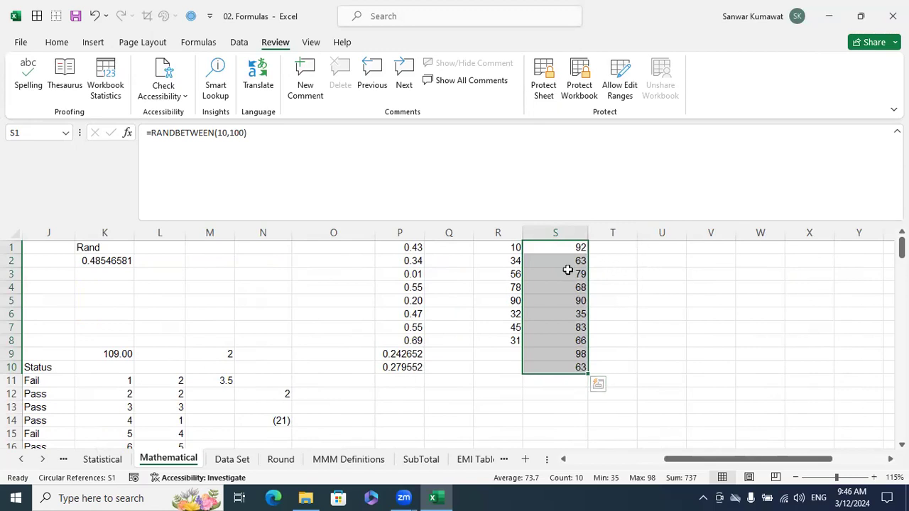
{"action": "left_click_drag", "start_coordinate": [677, 460], "coordinate": [342, 411]}
{"action": "scroll", "coordinate": [343, 411], "scroll_direction": "down", "scroll_amount": 3}
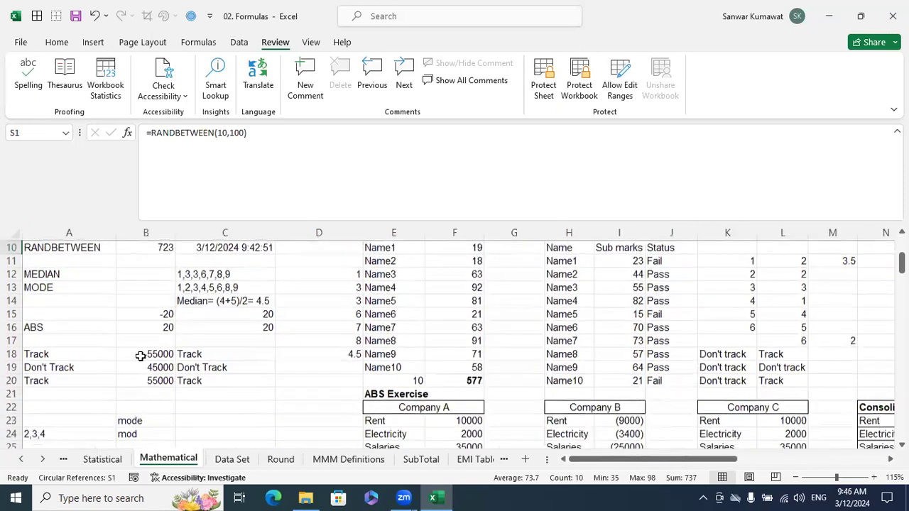
{"action": "scroll", "coordinate": [339, 341], "scroll_direction": "up", "scroll_amount": 3}
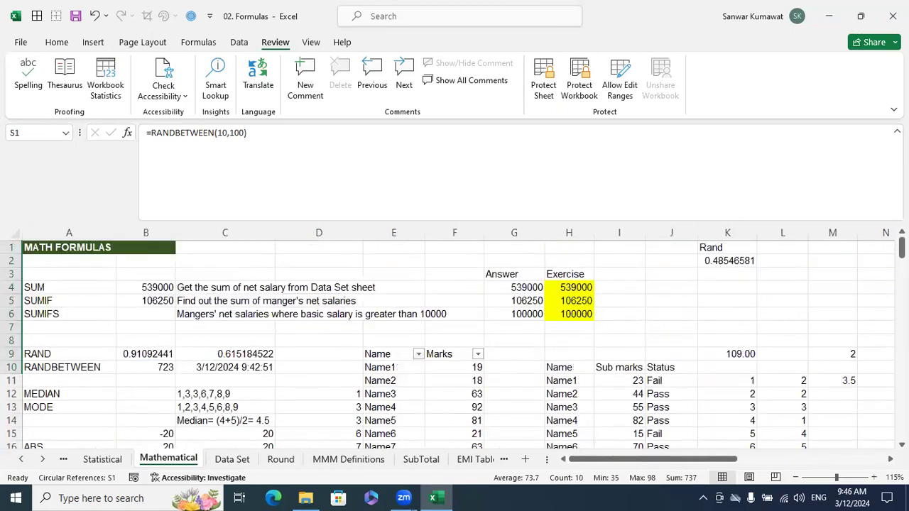
Enter the labels Mean, Median and Mode in cells U1:U3.
{"action": "scroll", "coordinate": [737, 253], "scroll_direction": "right", "scroll_amount": 8}
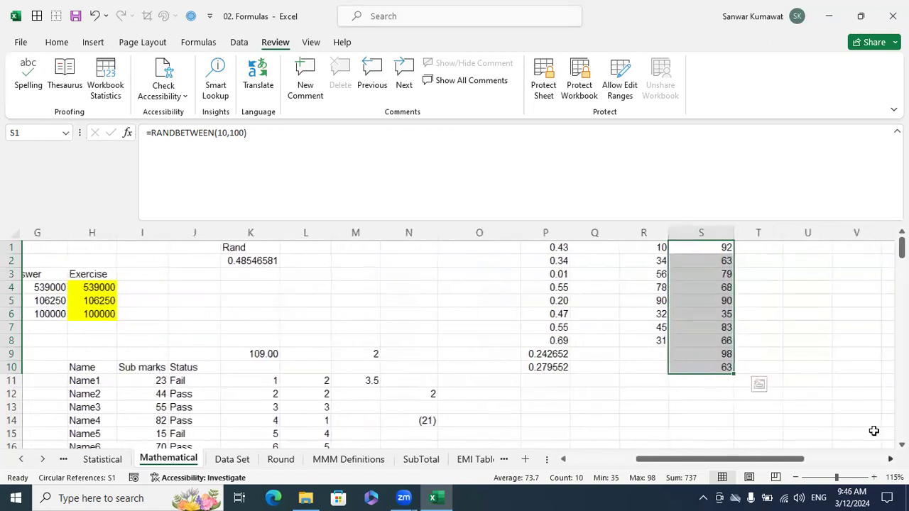
{"action": "left_click", "coordinate": [737, 252]}
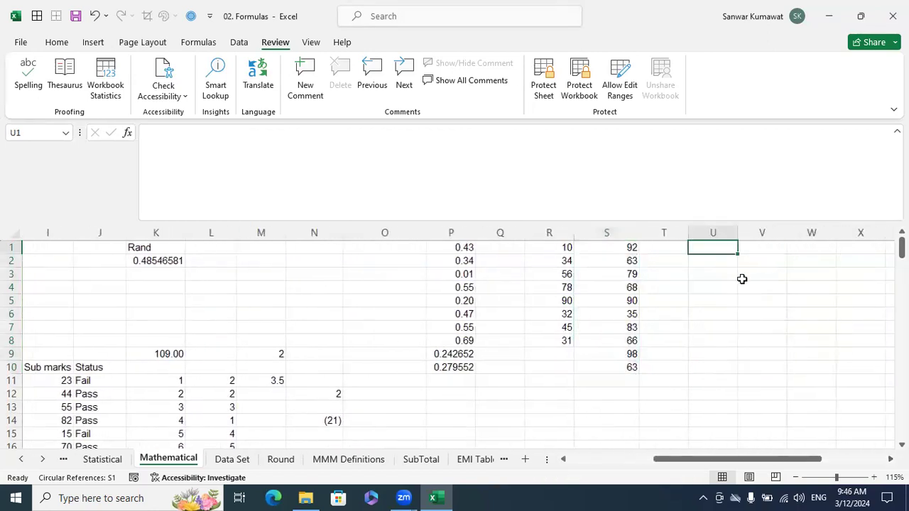
{"action": "type", "text": "Mean"}
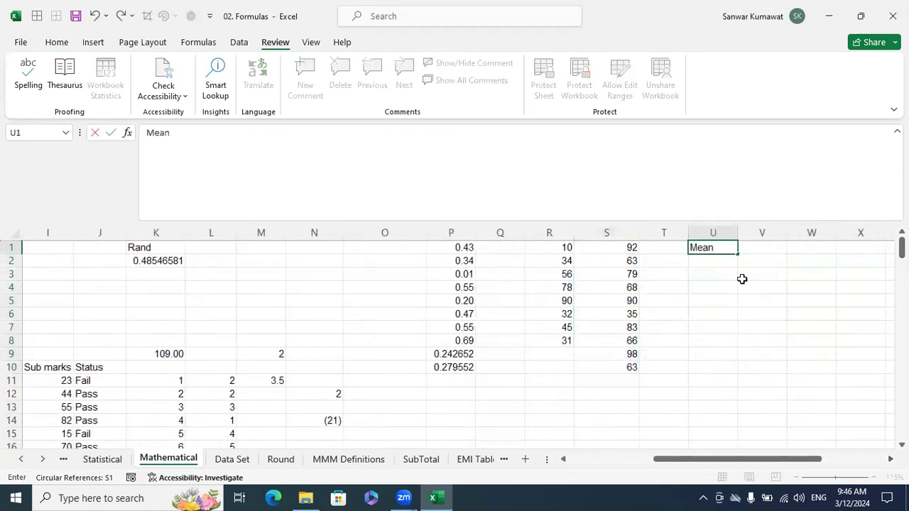
{"action": "key", "text": "Return"}
{"action": "type", "text": "Meandian"}
{"action": "key", "text": "Return"}
{"action": "type", "text": "Mode"}
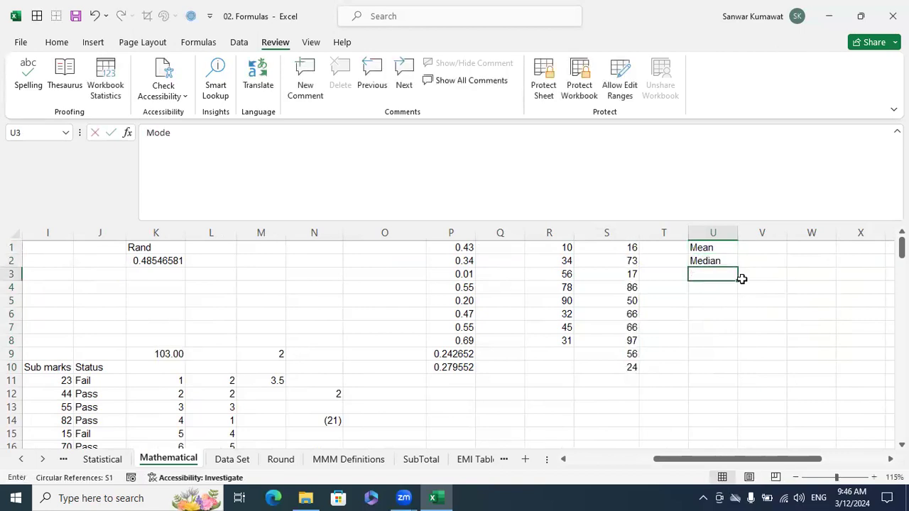
{"action": "key", "text": "Return"}
{"action": "left_click", "coordinate": [723, 249]}
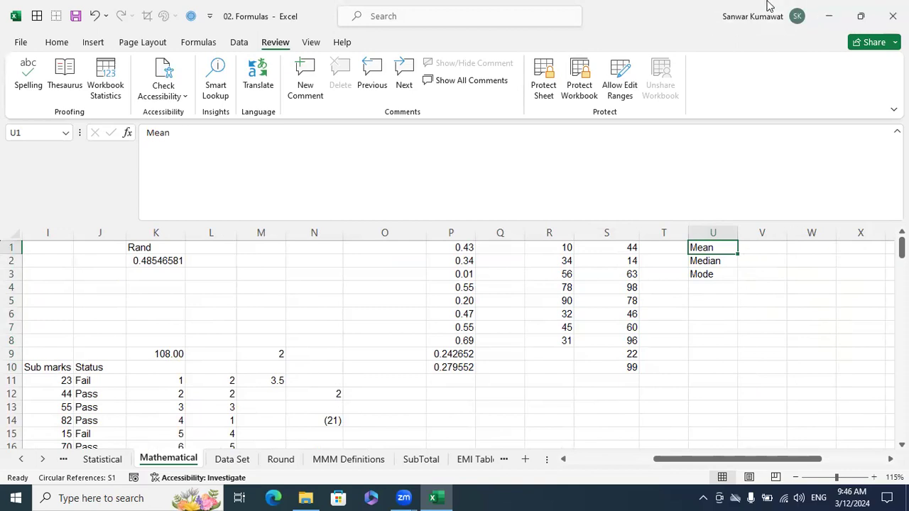
{"action": "left_click", "coordinate": [617, 89]}
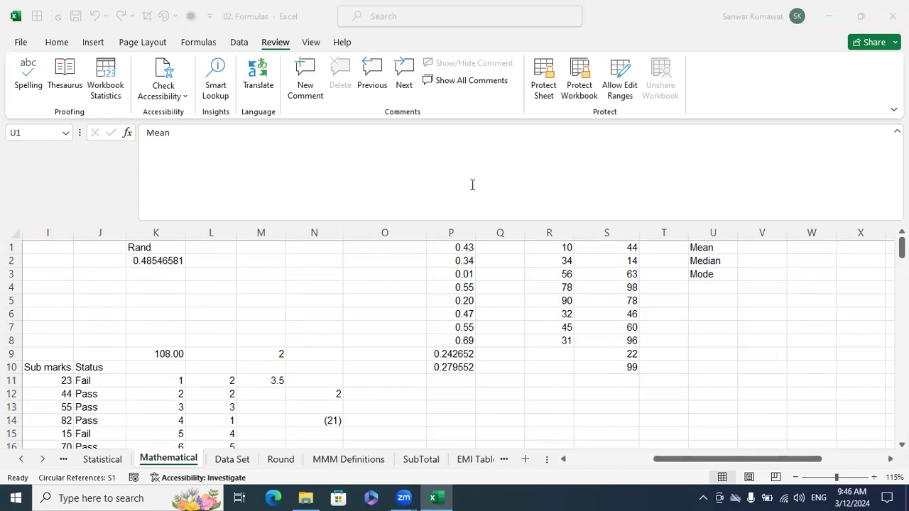
{"action": "left_click", "coordinate": [833, 264]}
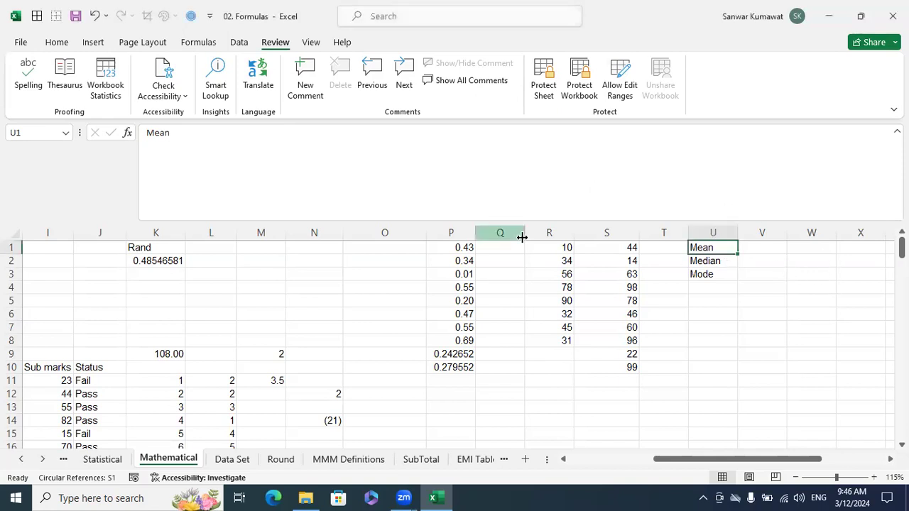
{"action": "left_click", "coordinate": [751, 266]}
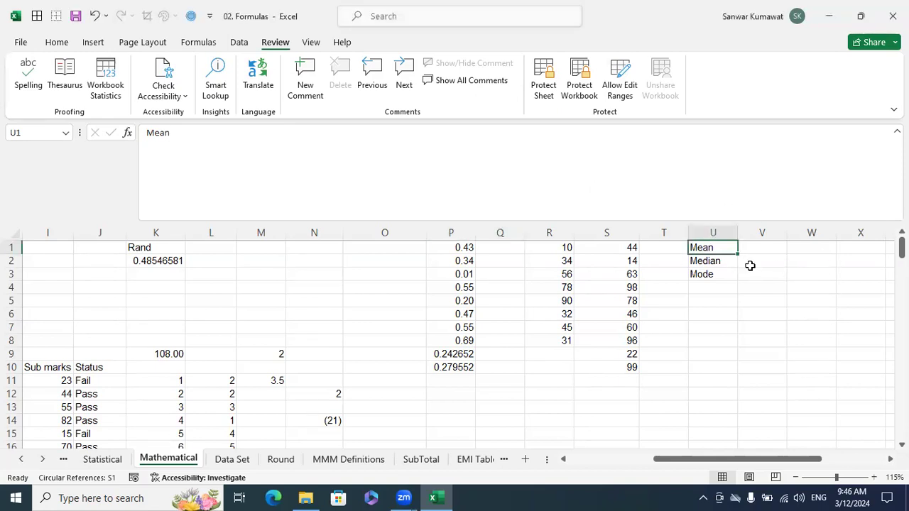
Check the average of the numbers in K11:K16, and that of K11:K15 alone.
{"action": "scroll", "coordinate": [751, 265], "scroll_direction": "down", "scroll_amount": 2}
{"action": "left_click_drag", "start_coordinate": [160, 303], "coordinate": [146, 365]}
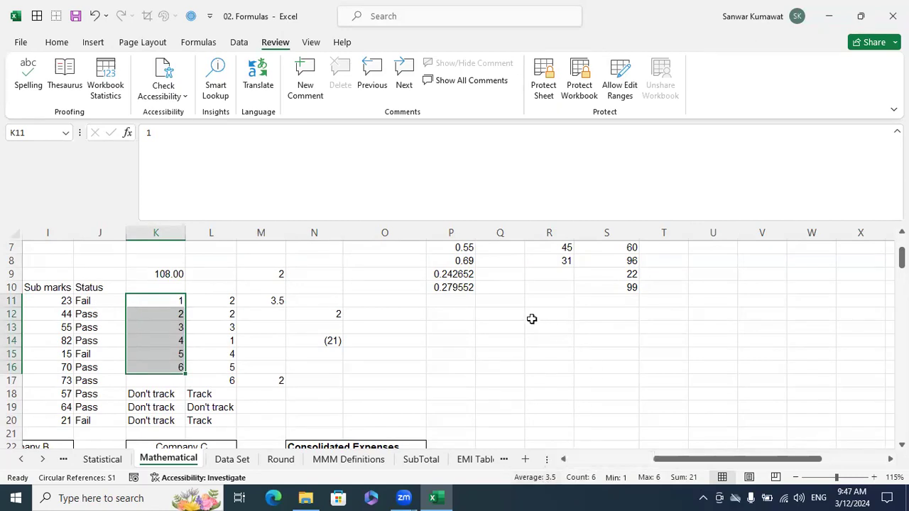
{"action": "left_click", "coordinate": [423, 336]}
{"action": "left_click_drag", "start_coordinate": [177, 300], "coordinate": [159, 351]}
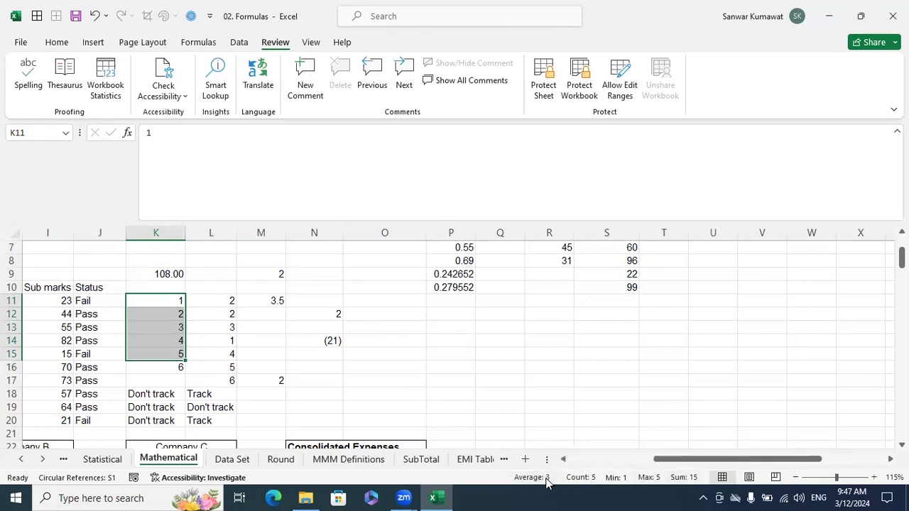
{"action": "left_click_drag", "start_coordinate": [347, 358], "coordinate": [345, 364]}
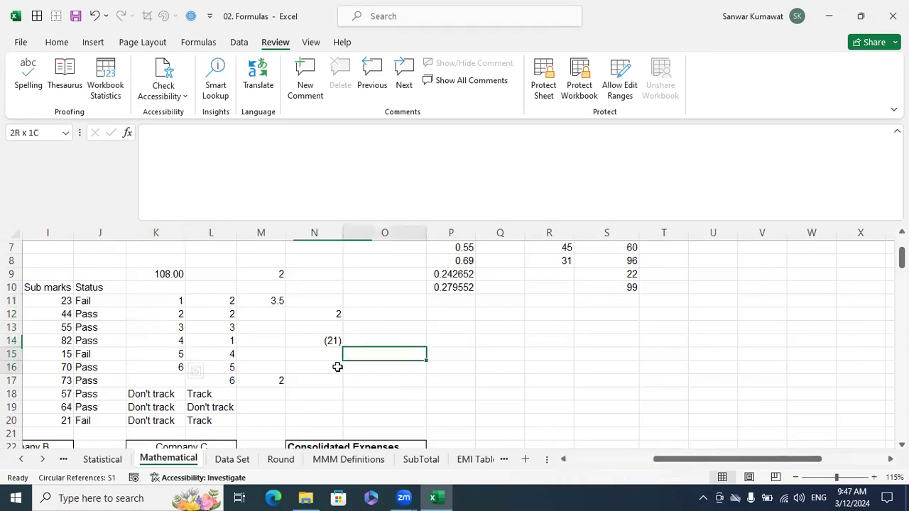
Clear K16 and try to enter an AVERAGE formula in it.
{"action": "left_click", "coordinate": [180, 368]}
{"action": "key", "text": "Delete"}
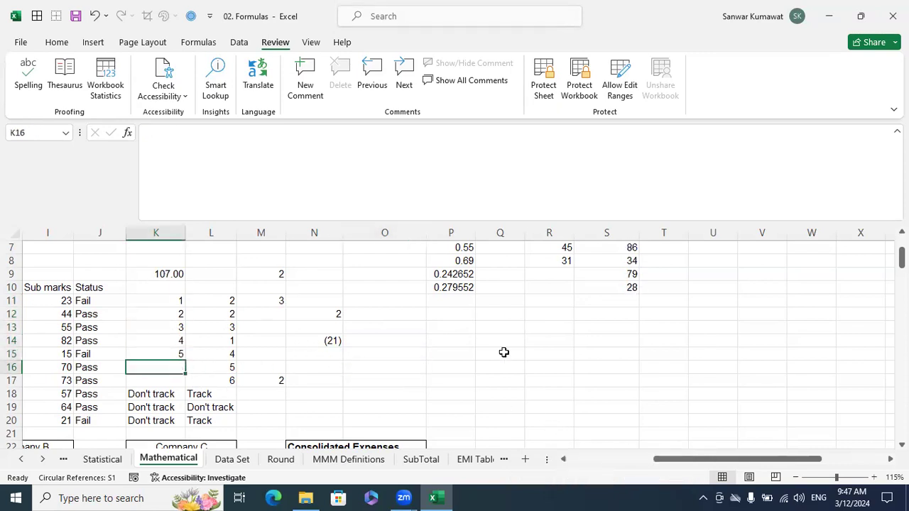
{"action": "type", "text": "=me"}
{"action": "key", "text": "BackSpace"}
{"action": "key", "text": "BackSpace"}
{"action": "type", "text": "aver"}
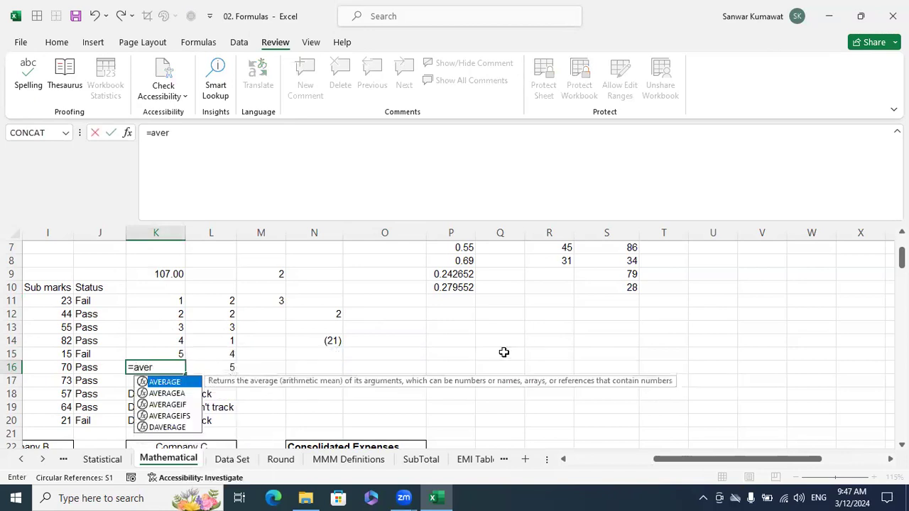
{"action": "key", "text": "Home"}
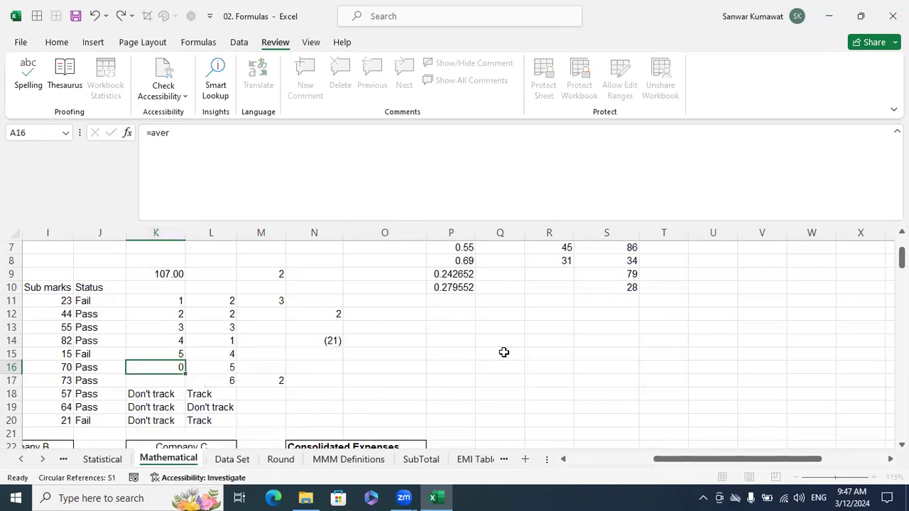
{"action": "key", "text": "Right"}
{"action": "key", "text": "Right"}
{"action": "key", "text": "Right"}
{"action": "key", "text": "Right"}
{"action": "key", "text": "Right"}
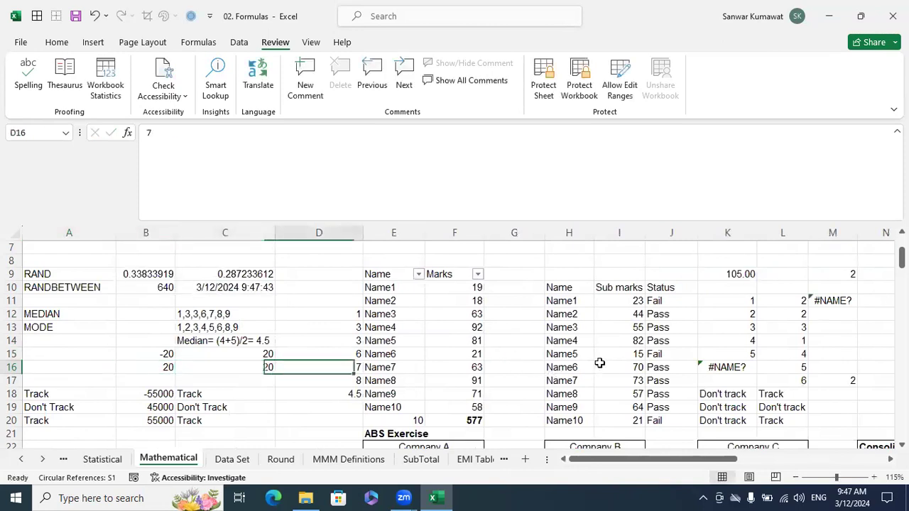
Calculate the mean of K11:K15 in K16 with =AVERAGE(K11:K15).
{"action": "left_click", "coordinate": [749, 369]}
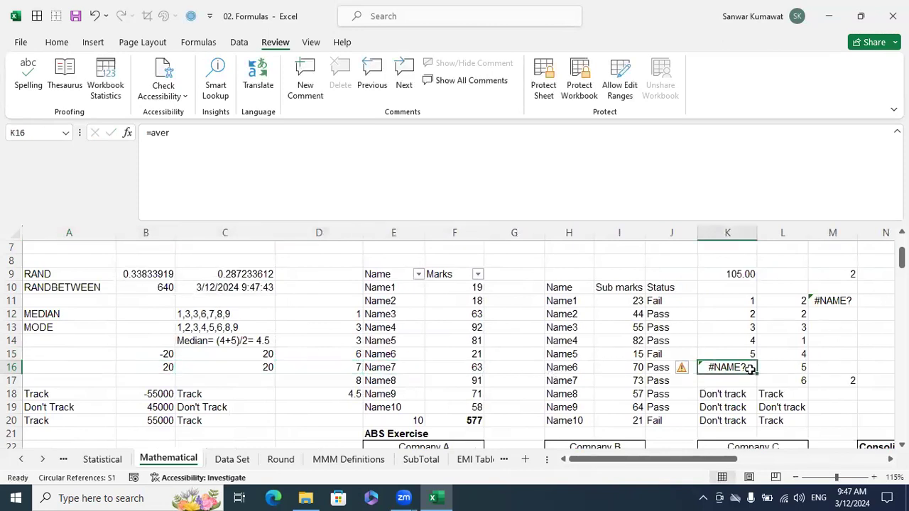
{"action": "type", "text": "=mean"}
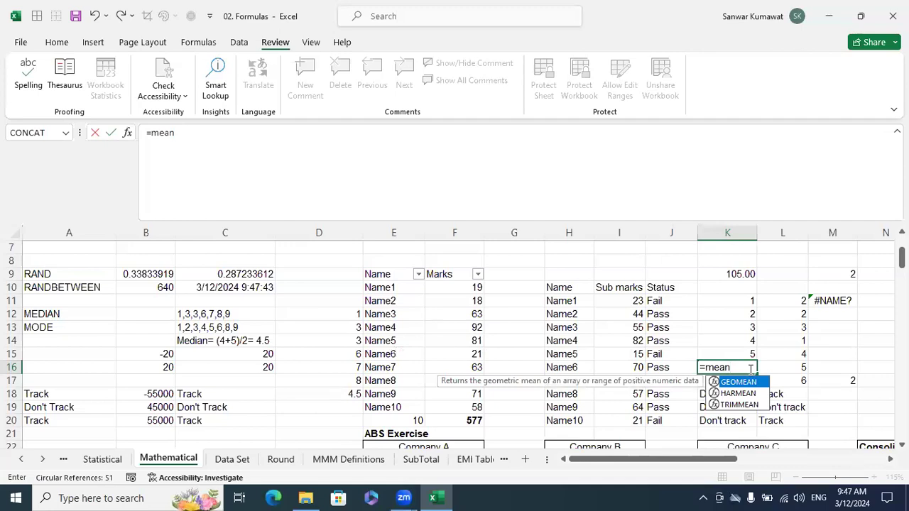
{"action": "key", "text": "BackSpace"}
{"action": "key", "text": "BackSpace"}
{"action": "key", "text": "BackSpace"}
{"action": "key", "text": "BackSpace"}
{"action": "type", "text": "aver"}
{"action": "key", "text": "Tab"}
{"action": "left_click_drag", "start_coordinate": [741, 341], "coordinate": [746, 300]}
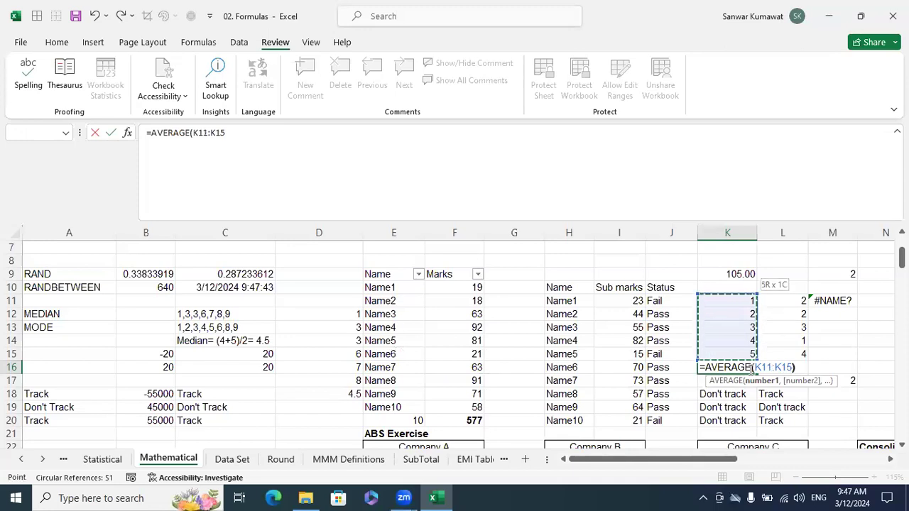
{"action": "key", "text": "Return"}
{"action": "left_click", "coordinate": [751, 364]}
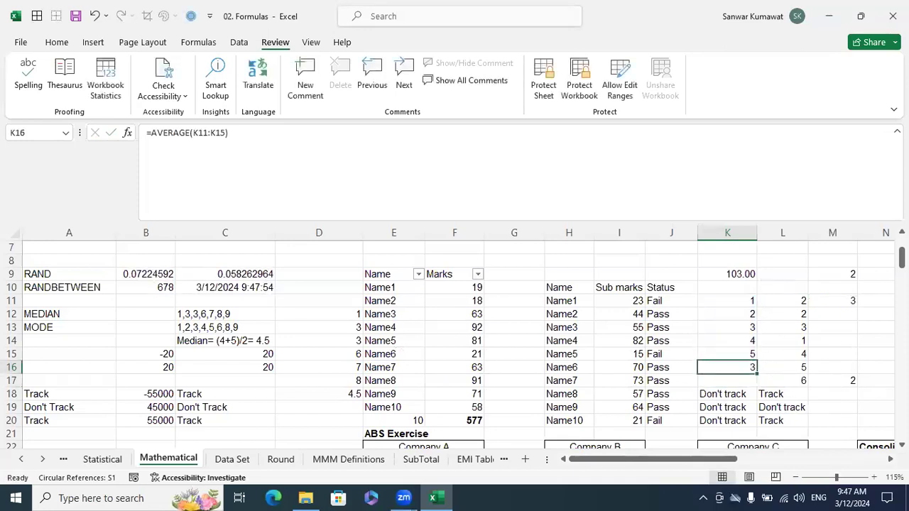
Clear the AVERAGE formula from K16.
{"action": "key", "text": "Delete"}
{"action": "type", "text": "="}
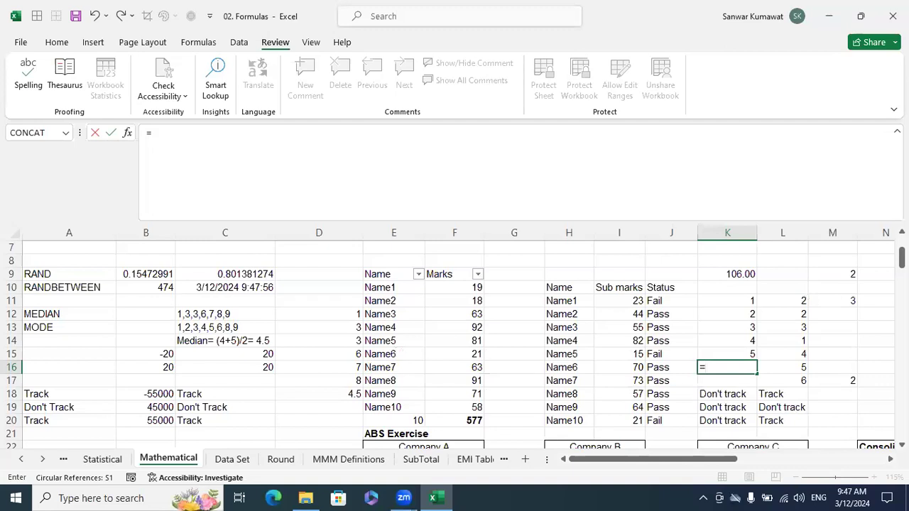
{"action": "key", "text": "Escape"}
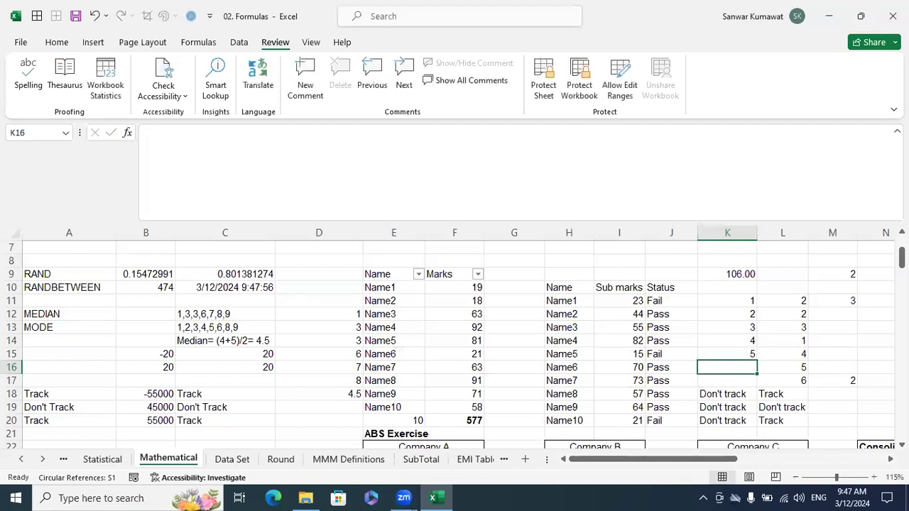
{"action": "type", "text": "med"}
{"action": "key", "text": "BackSpace"}
{"action": "key", "text": "BackSpace"}
{"action": "key", "text": "BackSpace"}
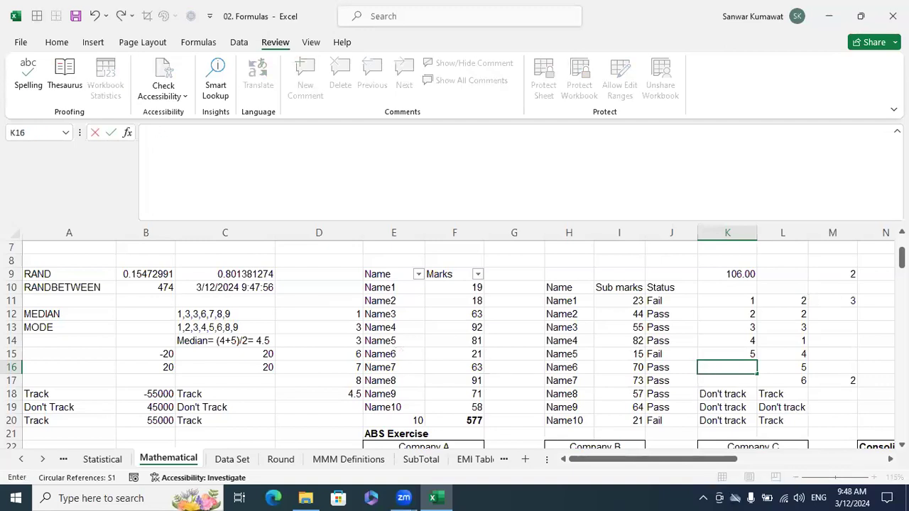
{"action": "key", "text": "Home"}
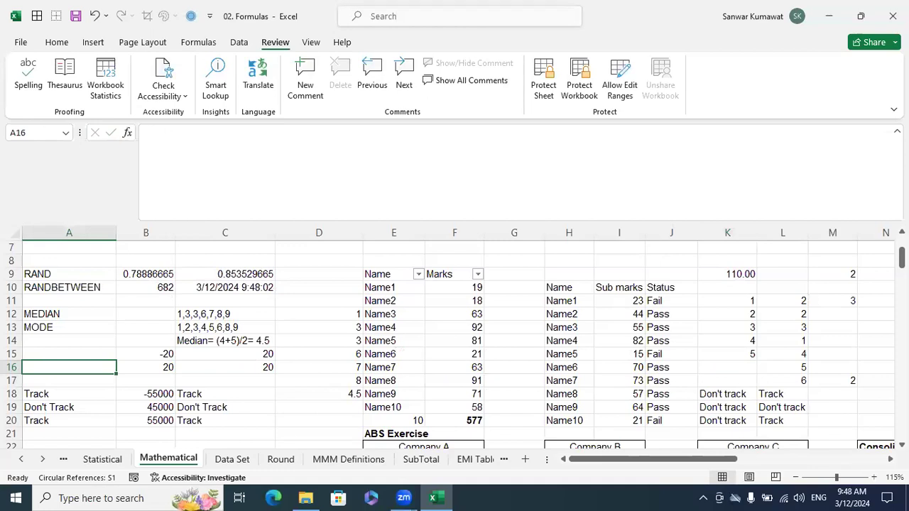
Calculate the median of K11:K15 in K16 with =MEDIAN(K11:K15).
{"action": "left_click", "coordinate": [751, 366]}
{"action": "type", "text": "=me"}
{"action": "key", "text": "Tab"}
{"action": "left_click_drag", "start_coordinate": [752, 301], "coordinate": [751, 354]}
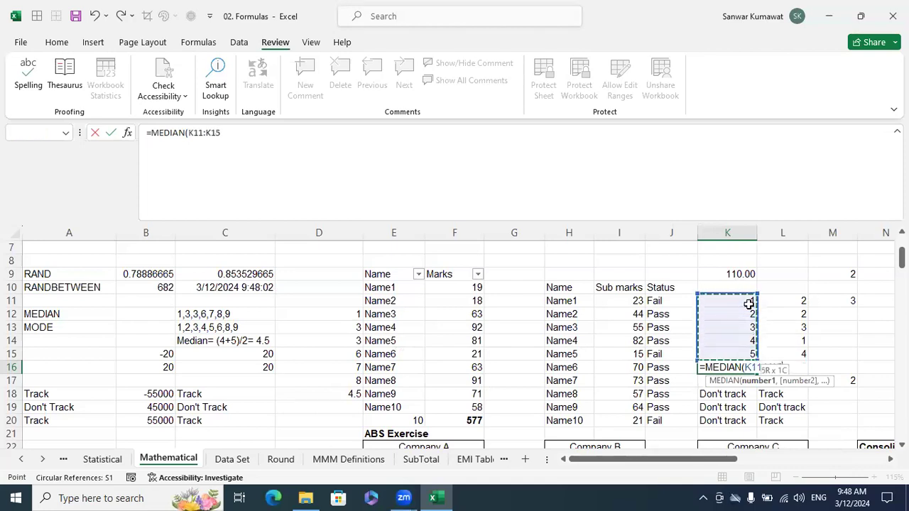
{"action": "key", "text": "Return"}
{"action": "key", "text": "Up"}
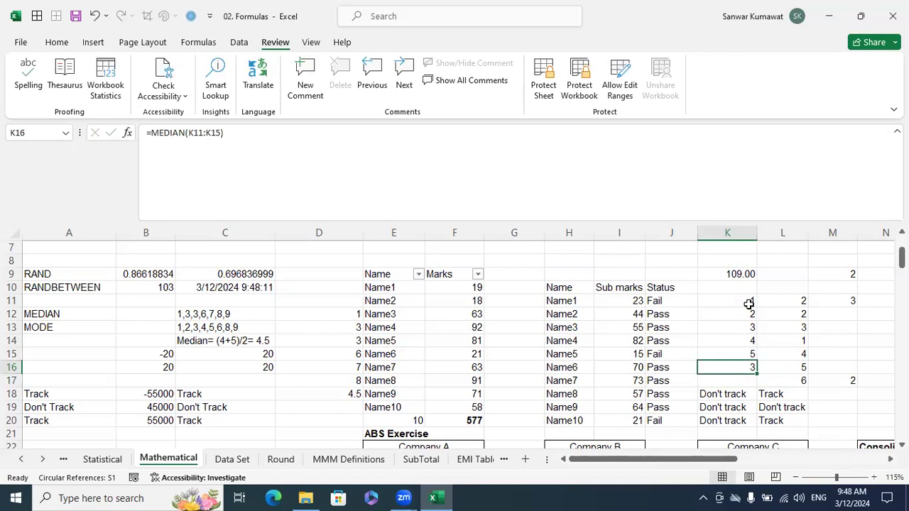
Clear the existing content of M17, beside the list of numbers in column L.
{"action": "key", "text": "Right"}
{"action": "key", "text": "Right"}
{"action": "key", "text": "Right"}
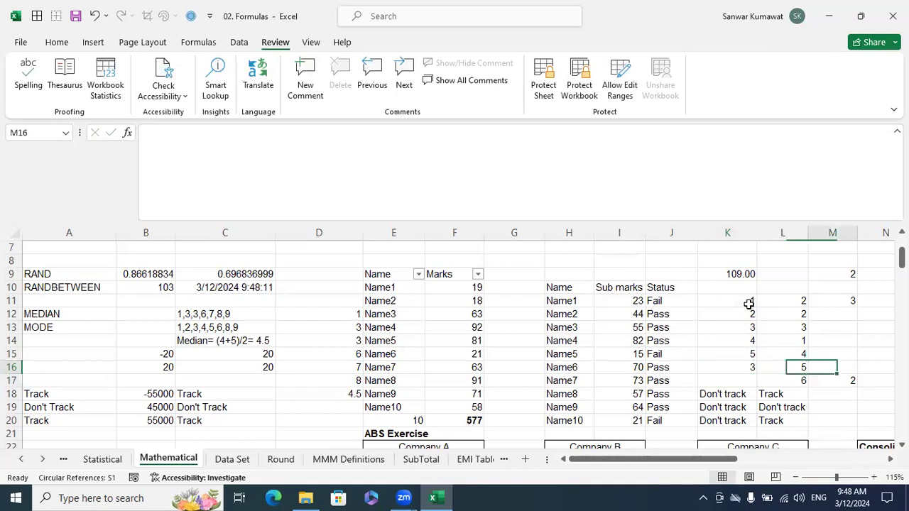
{"action": "key", "text": "Left"}
{"action": "key", "text": "shift+Down"}
{"action": "key", "text": "shift+Down"}
{"action": "key", "text": "Delete"}
{"action": "left_click_drag", "start_coordinate": [705, 301], "coordinate": [714, 381]}
Find the most frequent value of L11:L17 in M17 with =MODE(L11:L17).
{"action": "left_click", "coordinate": [752, 380]}
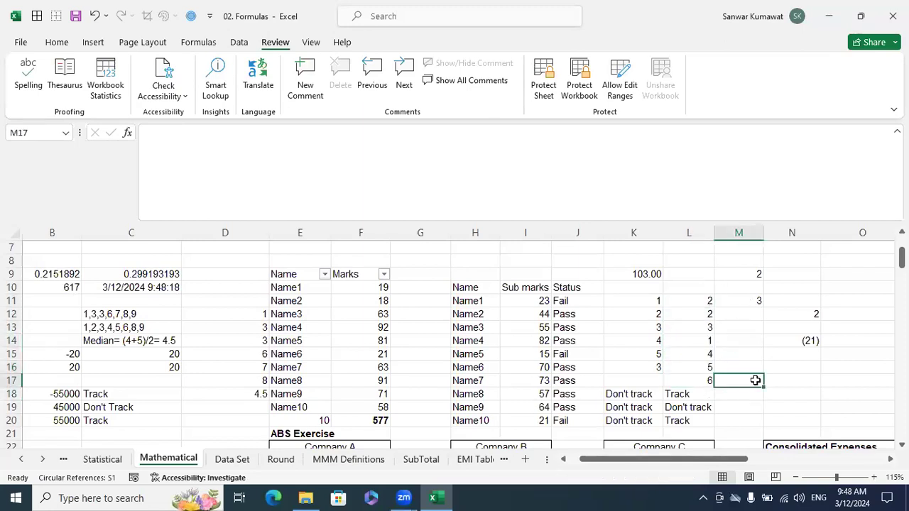
{"action": "type", "text": "=mo"}
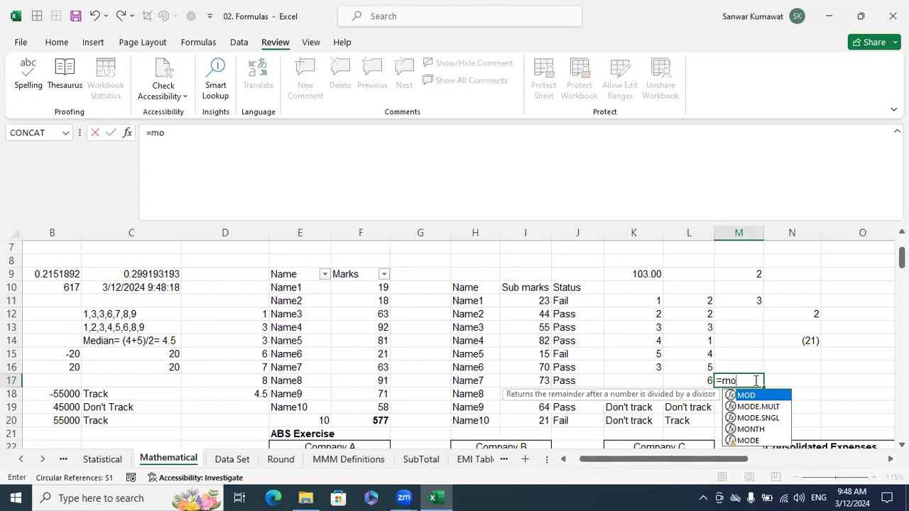
{"action": "type", "text": "de."}
{"action": "key", "text": "Tab"}
{"action": "key", "text": "BackSpace"}
{"action": "key", "text": "BackSpace"}
{"action": "key", "text": "BackSpace"}
{"action": "key", "text": "BackSpace"}
{"action": "key", "text": "BackSpace"}
{"action": "key", "text": "BackSpace"}
{"action": "key", "text": "BackSpace"}
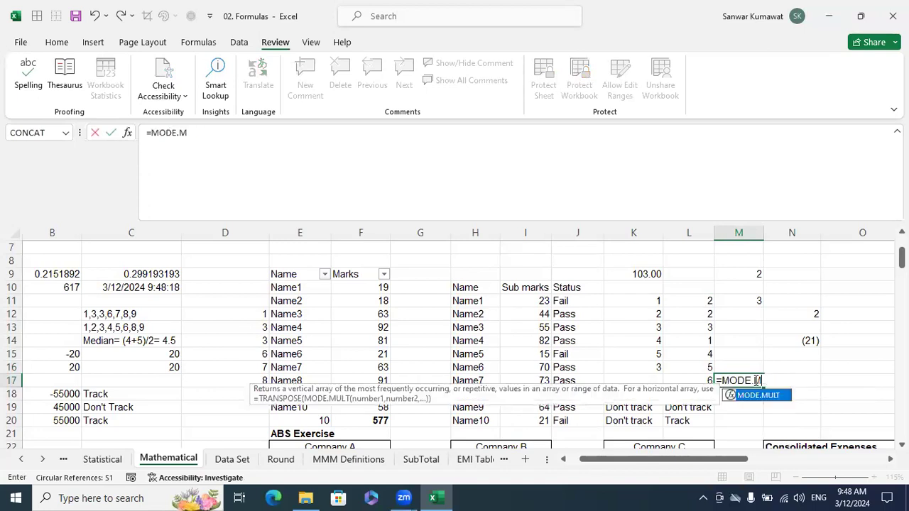
{"action": "type", "text": "e"}
{"action": "key", "text": "Tab"}
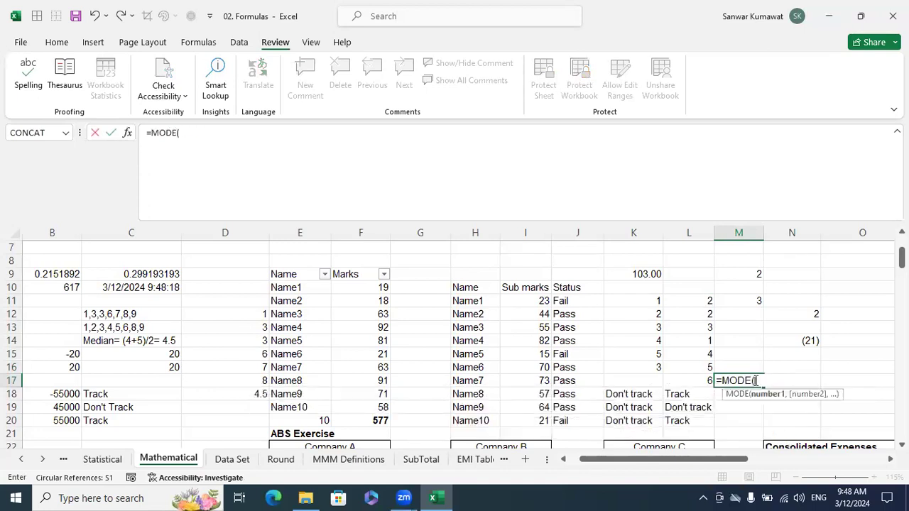
{"action": "key", "text": "Left"}
{"action": "key", "text": "shift+Up"}
{"action": "key", "text": "shift+Up"}
{"action": "key", "text": "shift+Up"}
{"action": "key", "text": "shift+Up"}
{"action": "key", "text": "shift+Up"}
{"action": "key", "text": "shift+Up"}
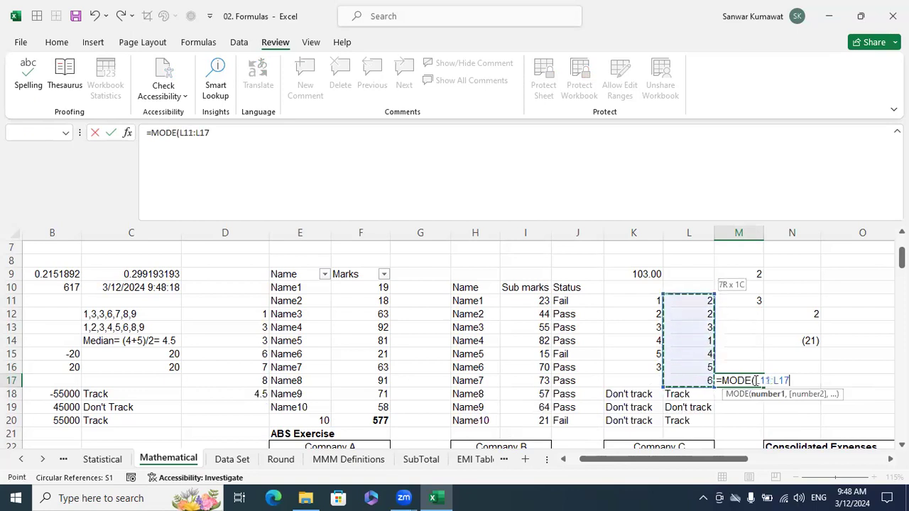
{"action": "type", "text": ")"}
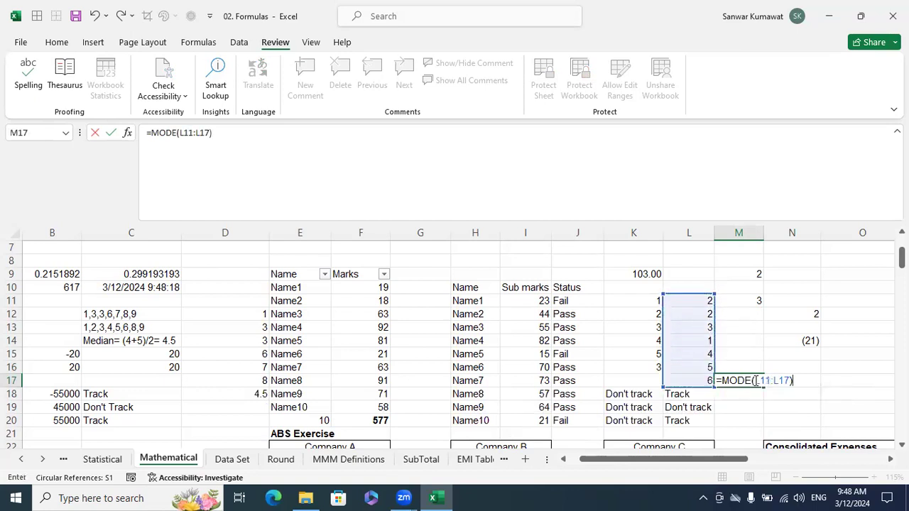
{"action": "key", "text": "Return"}
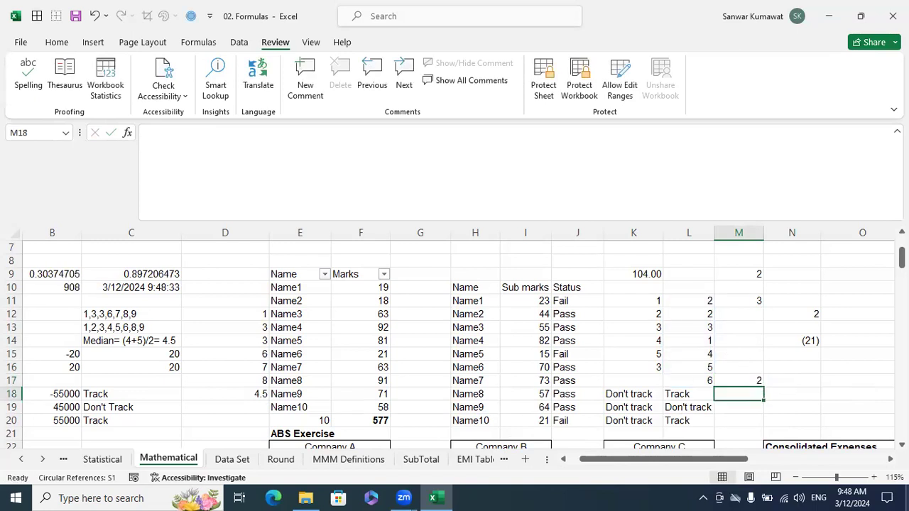
Go back to A17 and look over the rows below the MODE entry, down to the Math & Trig formulas.
{"action": "key", "text": "Up"}
{"action": "key", "text": "Left"}
{"action": "key", "text": "Left"}
{"action": "key", "text": "Left"}
{"action": "key", "text": "Left"}
{"action": "key", "text": "Left"}
{"action": "key", "text": "Left"}
{"action": "key", "text": "Left"}
{"action": "key", "text": "Left"}
{"action": "key", "text": "Left"}
{"action": "key", "text": "Left"}
{"action": "key", "text": "Left"}
{"action": "key", "text": "Left"}
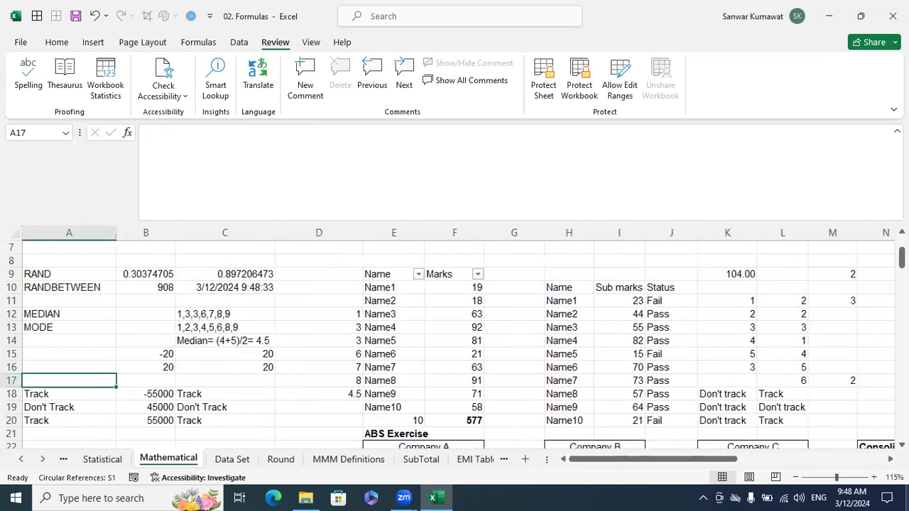
{"action": "scroll", "coordinate": [205, 363], "scroll_direction": "down", "scroll_amount": 1}
{"action": "scroll", "coordinate": [205, 363], "scroll_direction": "down", "scroll_amount": 1}
{"action": "scroll", "coordinate": [205, 362], "scroll_direction": "up", "scroll_amount": 2}
{"action": "scroll", "coordinate": [205, 363], "scroll_direction": "down", "scroll_amount": 1}
{"action": "scroll", "coordinate": [205, 363], "scroll_direction": "down", "scroll_amount": 1}
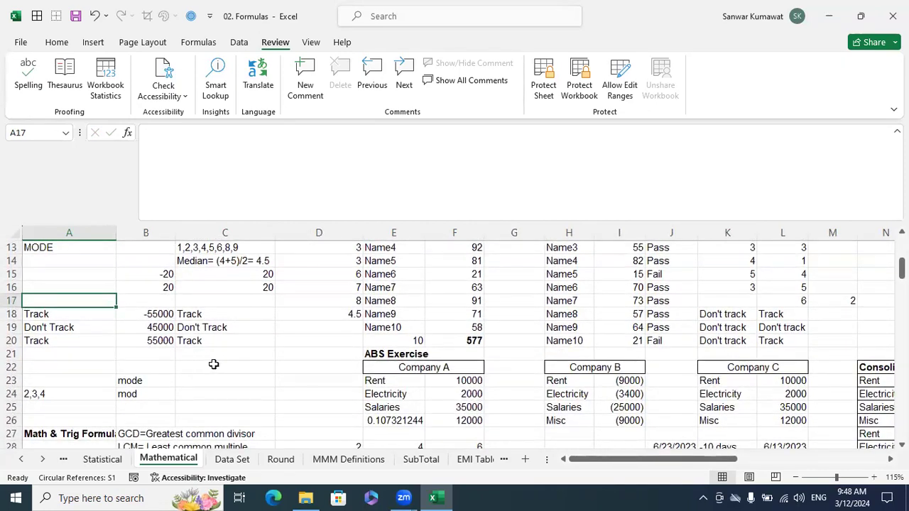
Clear the contents of C15:C17 beside the values -20 and 20.
{"action": "scroll", "coordinate": [262, 353], "scroll_direction": "up", "scroll_amount": 2}
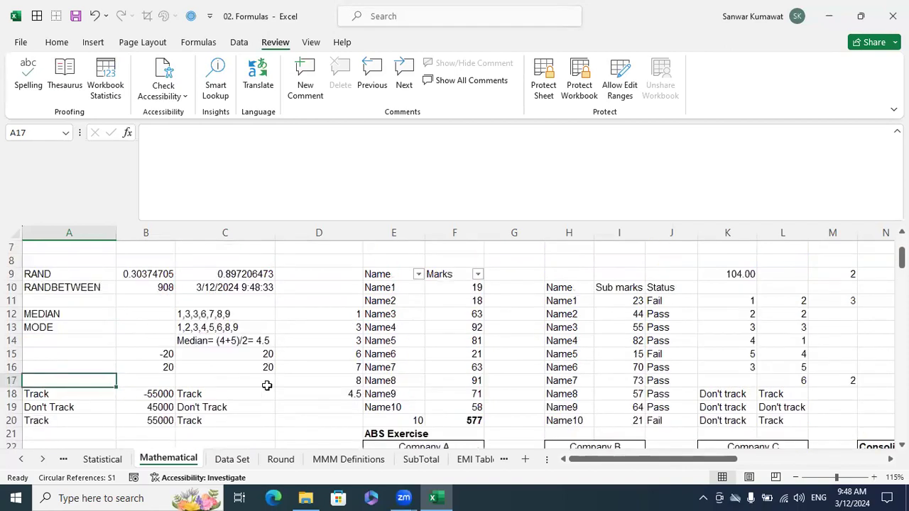
{"action": "left_click_drag", "start_coordinate": [263, 381], "coordinate": [264, 355]}
{"action": "key", "text": "Delete"}
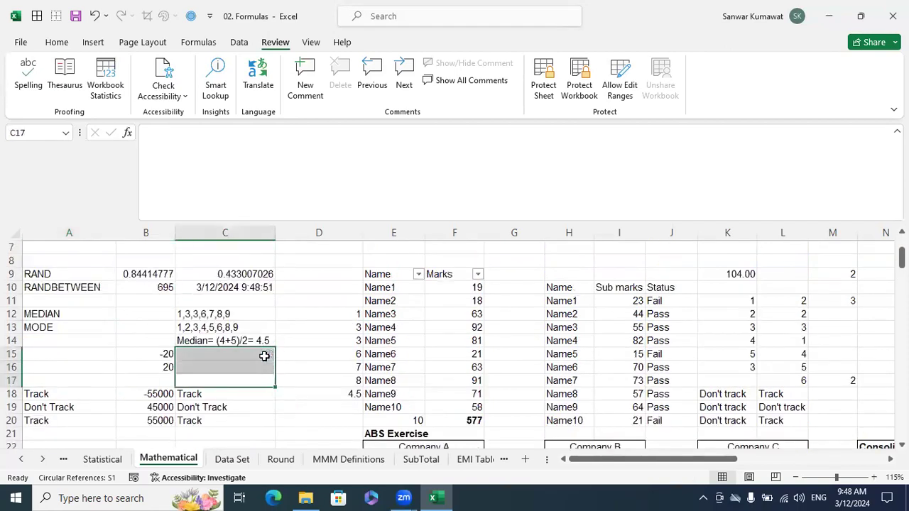
Calculate the absolute value of B15 in C15 with =ABS(B15).
{"action": "key", "text": "Left"}
{"action": "key", "text": "Up"}
{"action": "key", "text": "Right"}
{"action": "key", "text": "Up"}
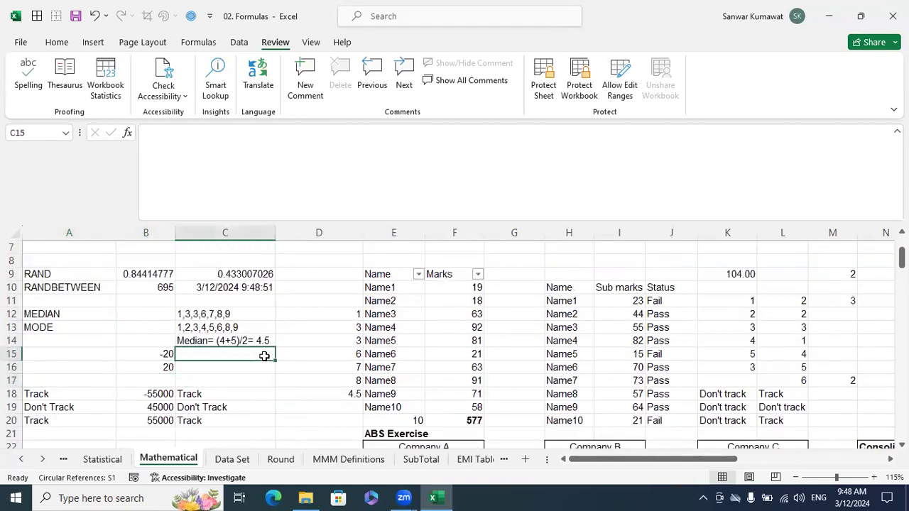
{"action": "type", "text": "="}
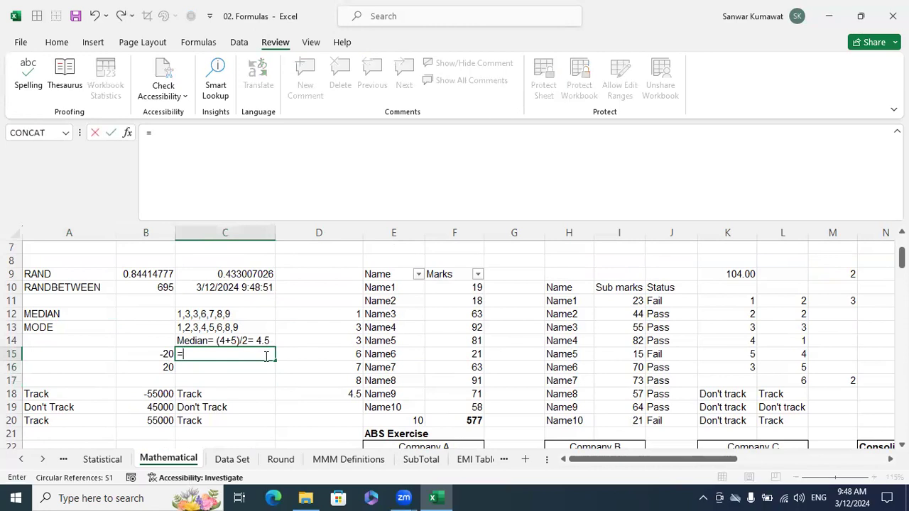
{"action": "type", "text": "abs"}
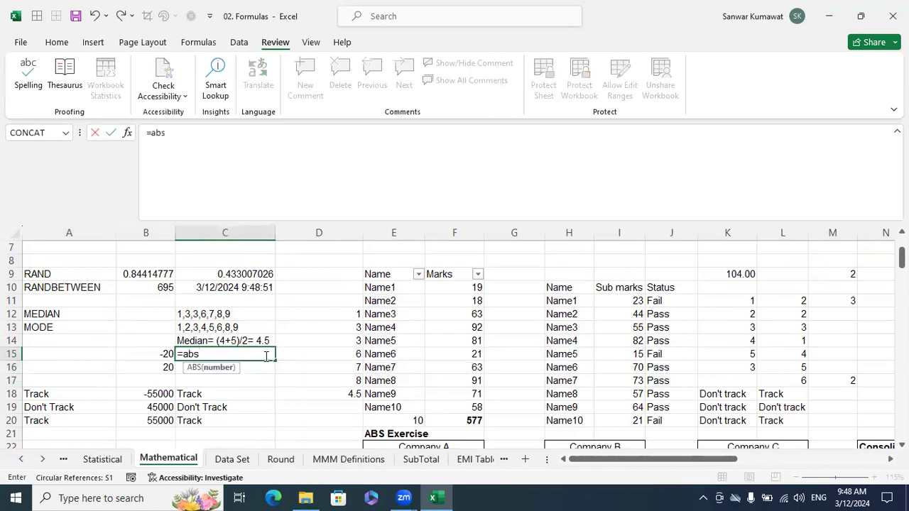
{"action": "key", "text": "Tab"}
{"action": "left_click", "coordinate": [152, 353]}
{"action": "type", "text": ")"}
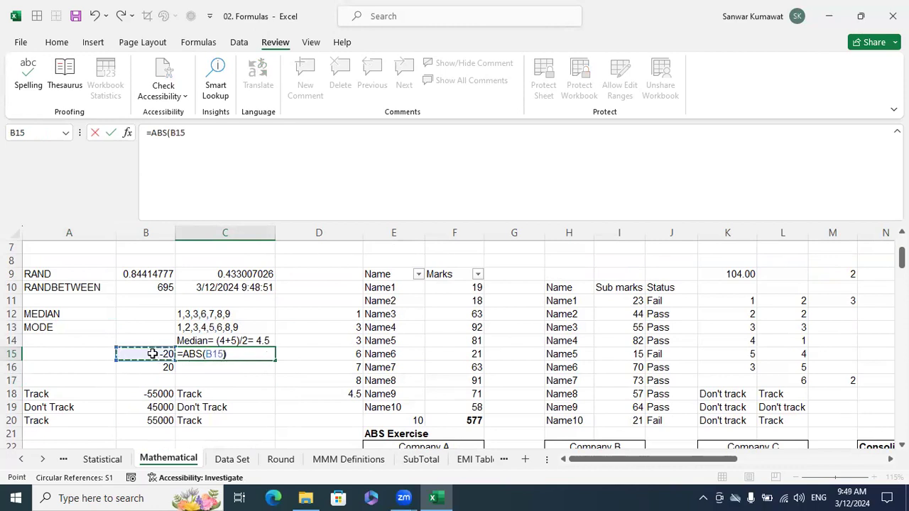
{"action": "key", "text": "Return"}
{"action": "key", "text": "Up"}
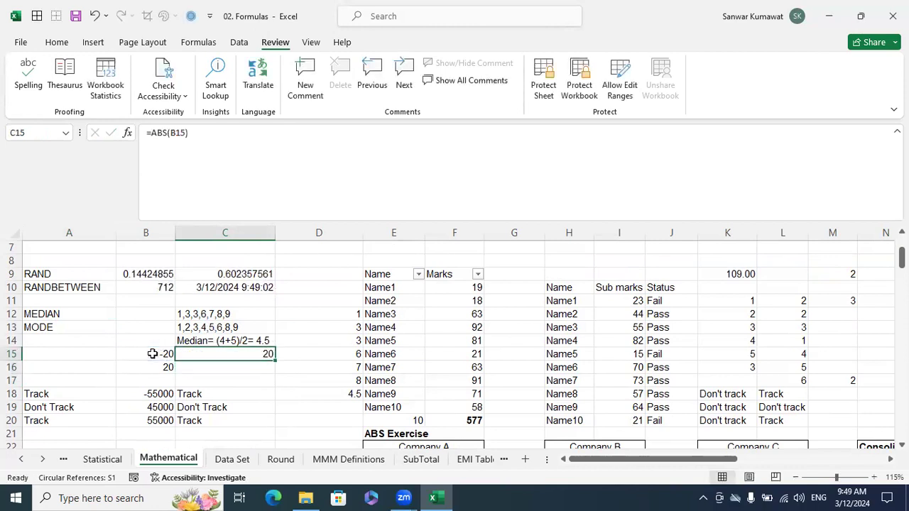
Calculate the absolute value of B16 in C16 with =ABS(B16).
{"action": "left_click", "coordinate": [152, 354]}
{"action": "key", "text": "Right"}
{"action": "key", "text": "Down"}
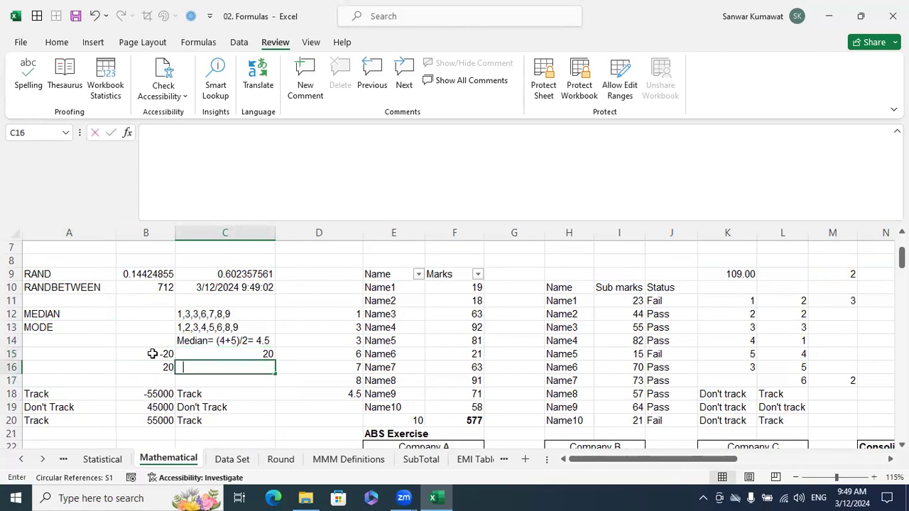
{"action": "type", "text": "=abs"}
{"action": "key", "text": "Tab"}
{"action": "key", "text": "Left"}
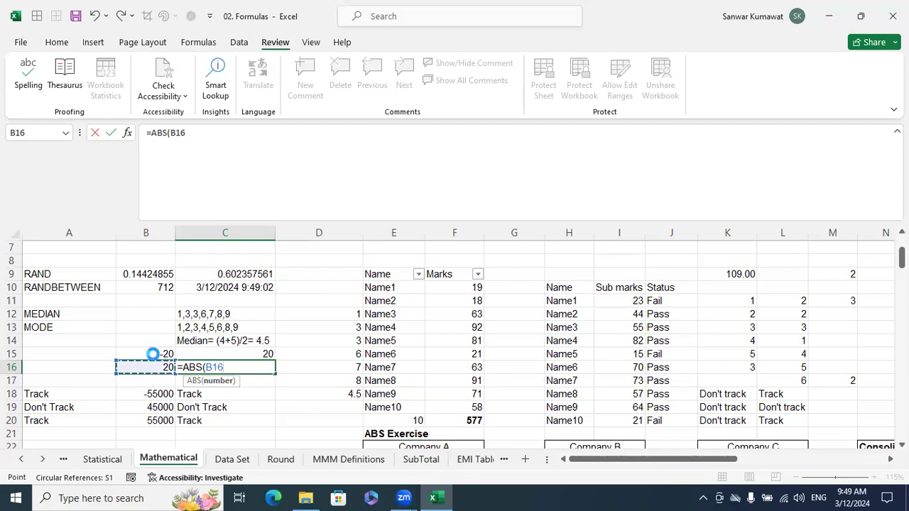
{"action": "key", "text": "Return"}
{"action": "key", "text": "Up"}
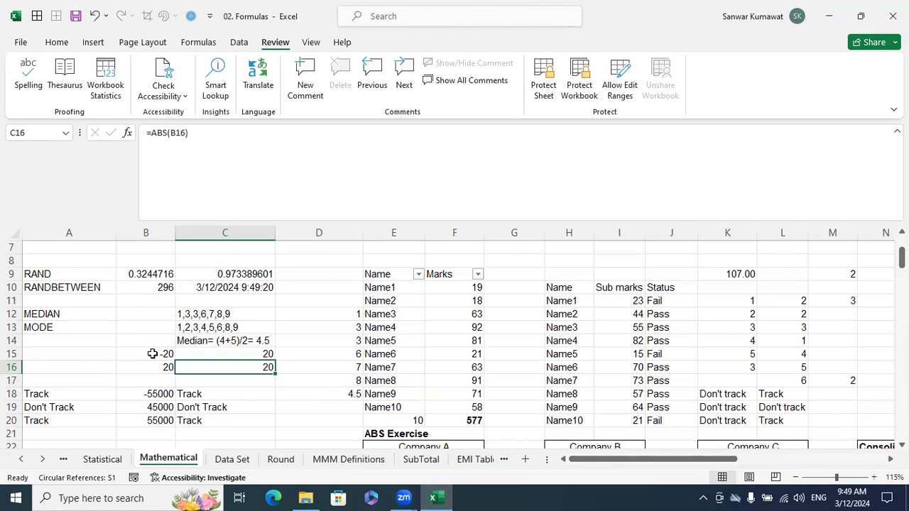
Enter a second absolute value formula in C17, =ABS(B16).
{"action": "key", "text": "Down"}
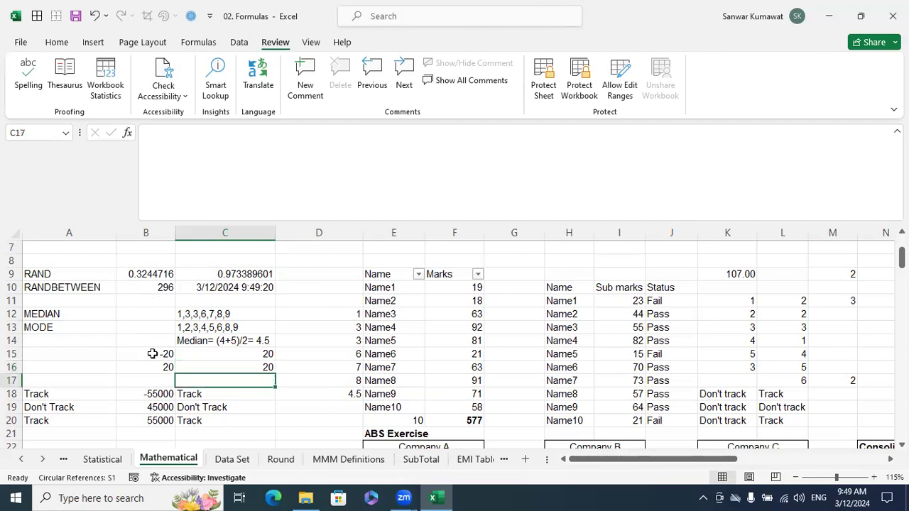
{"action": "type", "text": "=abd"}
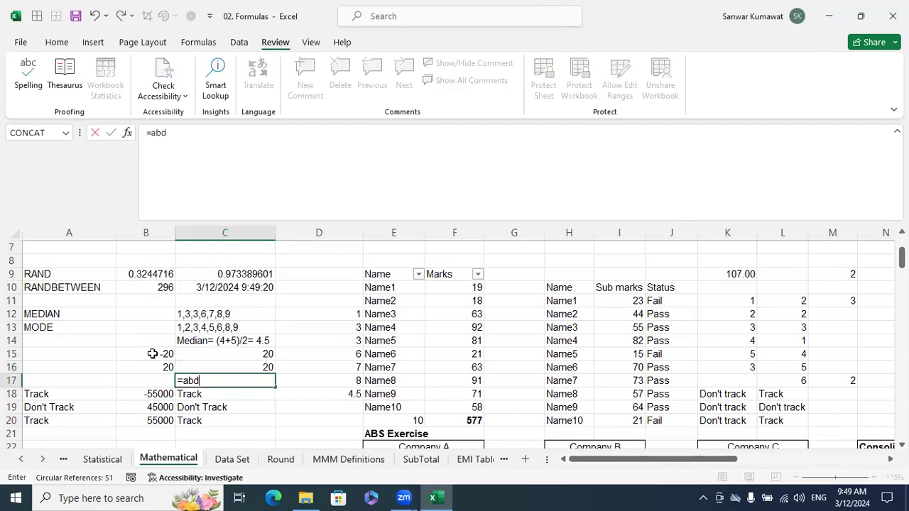
{"action": "key", "text": "BackSpace"}
{"action": "type", "text": "s"}
{"action": "key", "text": "Tab"}
{"action": "type", "text": "B16"}
{"action": "key", "text": "Return"}
{"action": "key", "text": "Up"}
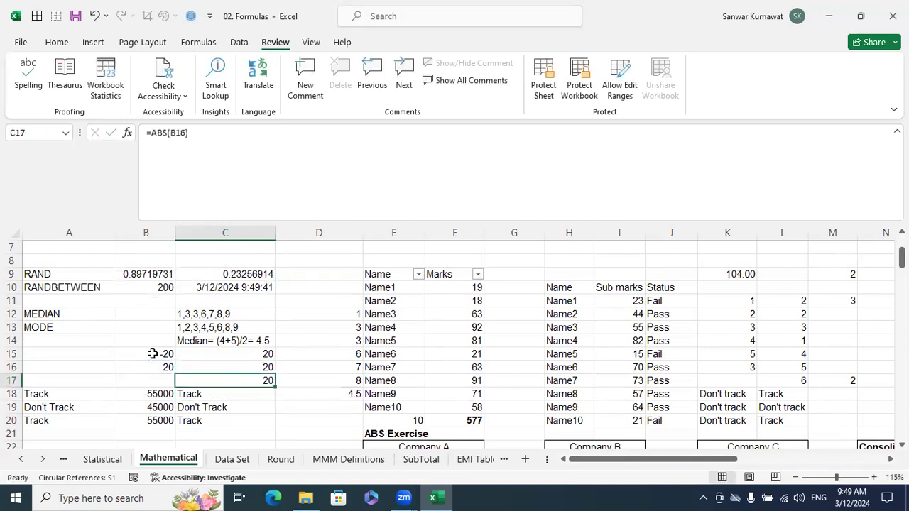
Turn the result in C17 negative by changing its formula to =-ABS(B16).
{"action": "left_click", "coordinate": [151, 133]}
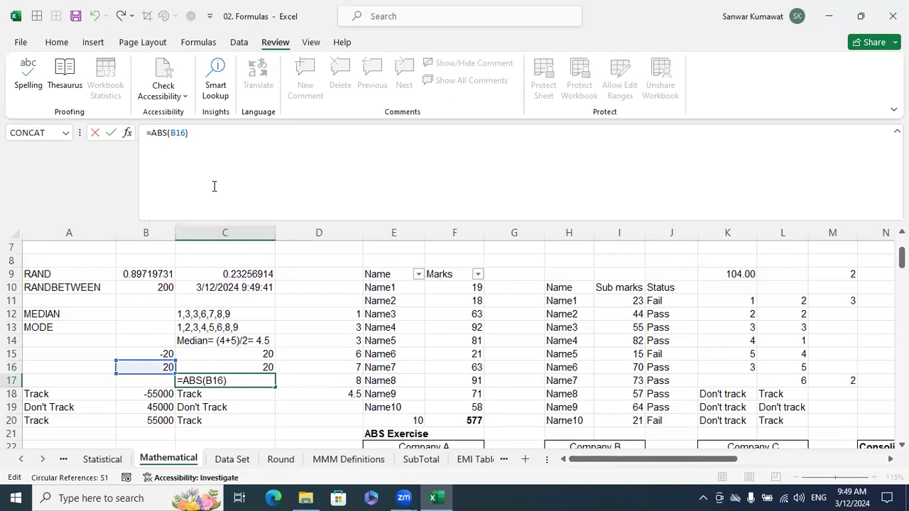
{"action": "type", "text": "-"}
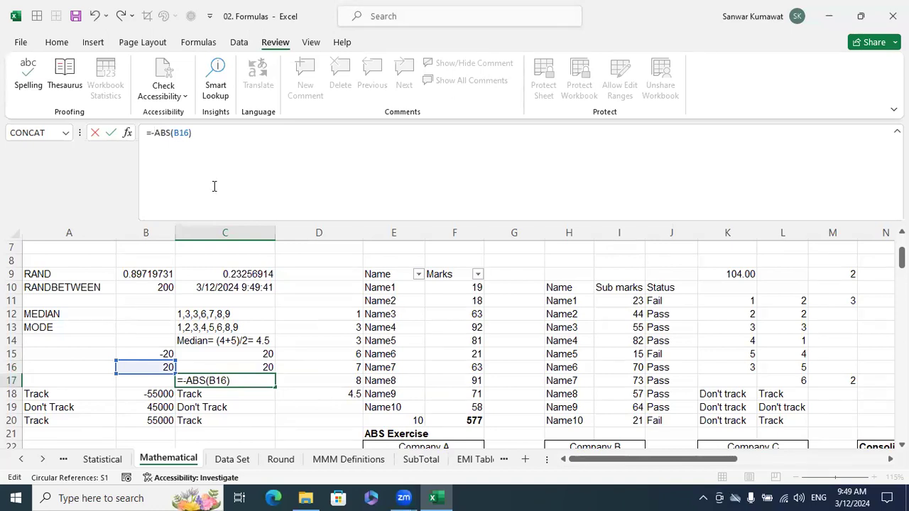
{"action": "key", "text": "Return"}
{"action": "key", "text": "Up"}
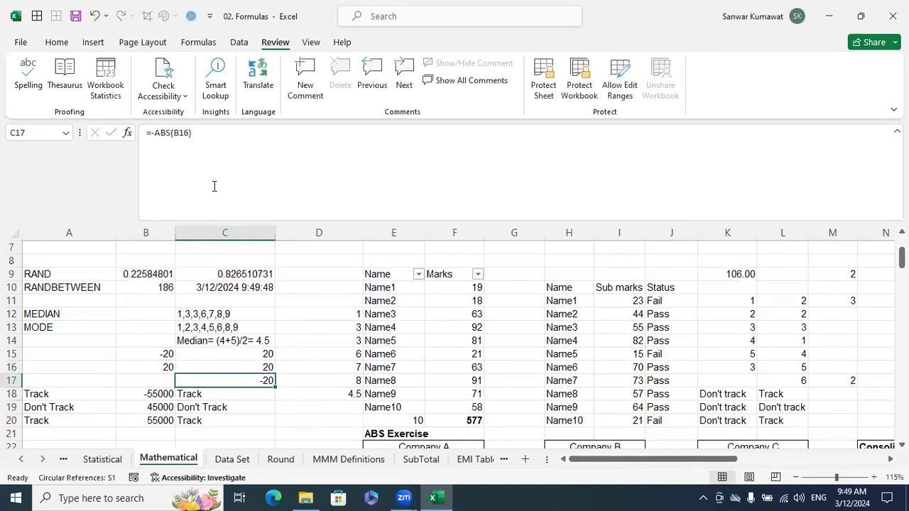
Remove the minus sign from the formula in C17 so it reads =ABS(B16).
{"action": "left_click", "coordinate": [152, 133]}
{"action": "key", "text": "Delete"}
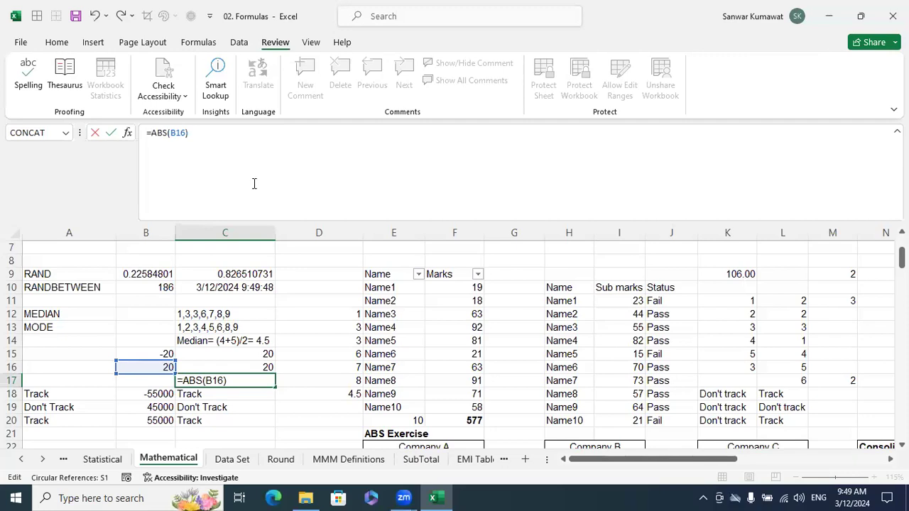
{"action": "key", "text": "Return"}
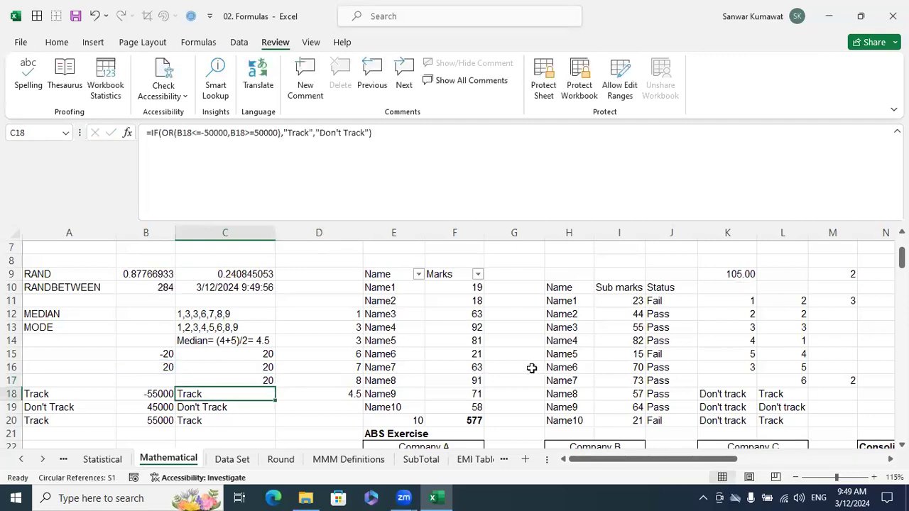
Replace the wrong label in E26 of the Company A table with Misc, copied from H26 in the Company B table.
{"action": "scroll", "coordinate": [530, 367], "scroll_direction": "down", "scroll_amount": 4}
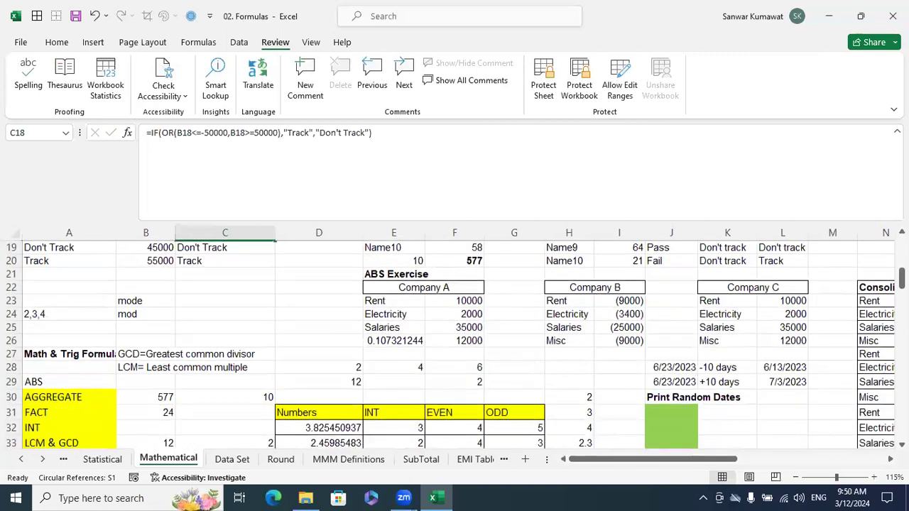
{"action": "scroll", "coordinate": [458, 344], "scroll_direction": "right", "scroll_amount": 2}
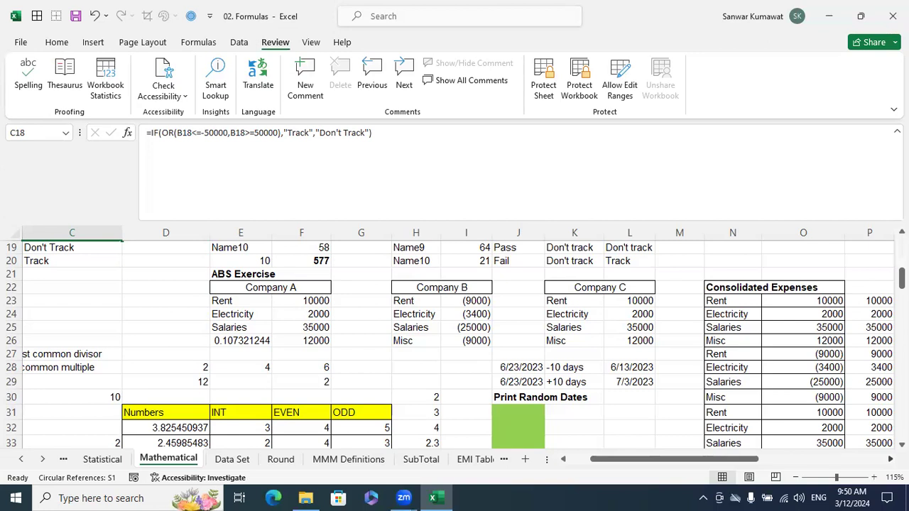
{"action": "left_click", "coordinate": [435, 343]}
{"action": "key", "text": "ctrl+c"}
{"action": "key", "text": "Left"}
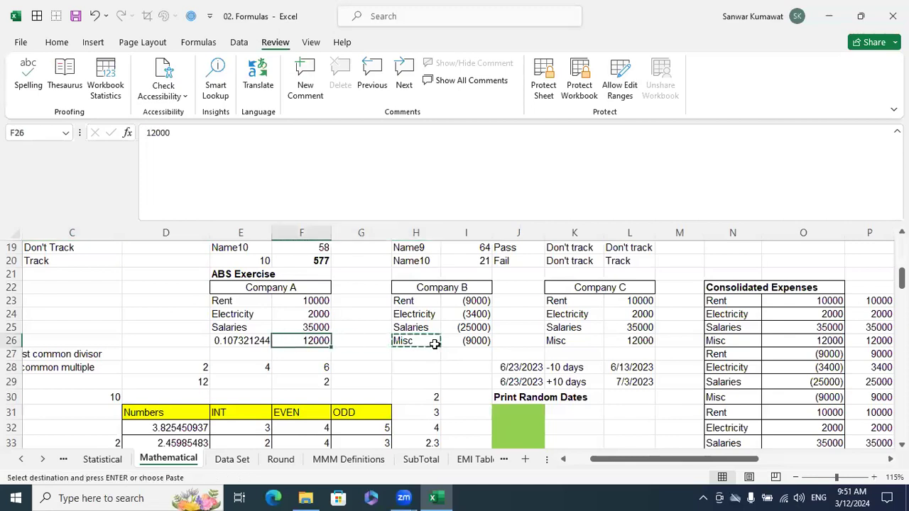
{"action": "key", "text": "Left"}
{"action": "key", "text": "ctrl+v"}
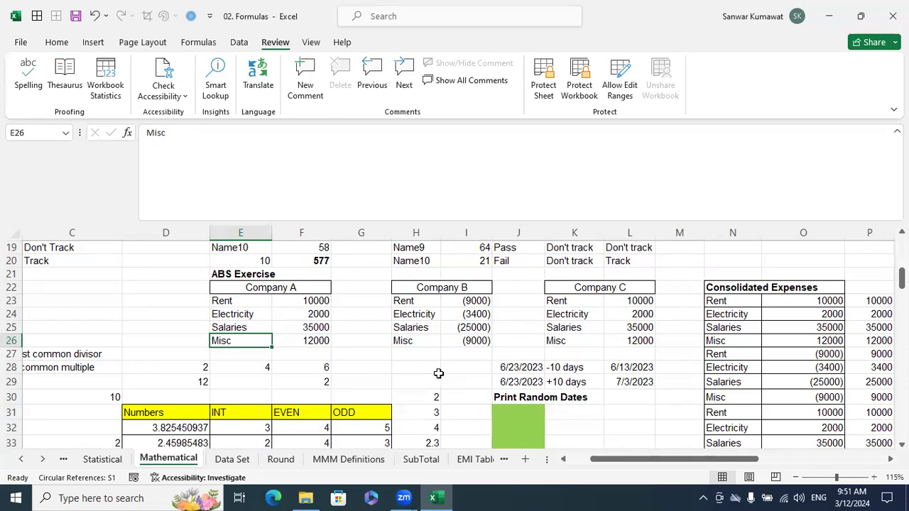
Look over the Company A, Company B and Company C expense tables of the ABS Exercise one by one.
{"action": "left_click_drag", "start_coordinate": [245, 288], "coordinate": [261, 327]}
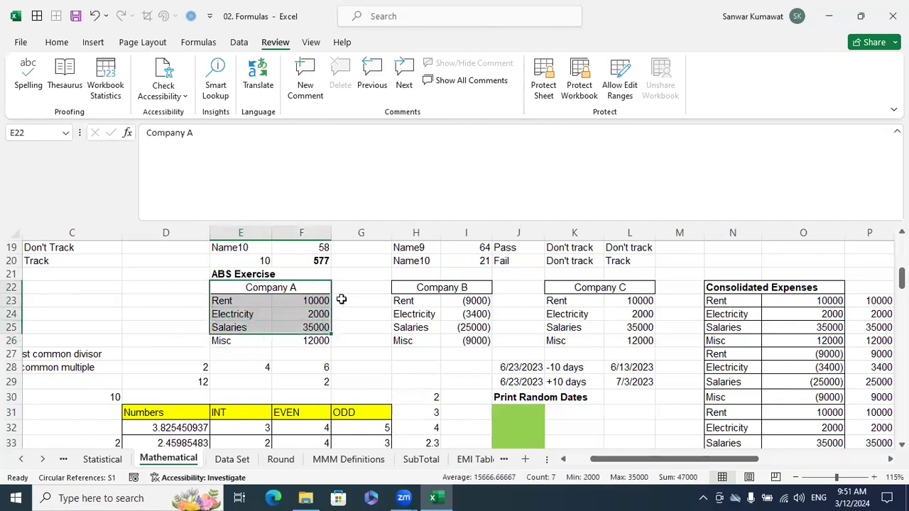
{"action": "left_click", "coordinate": [371, 339]}
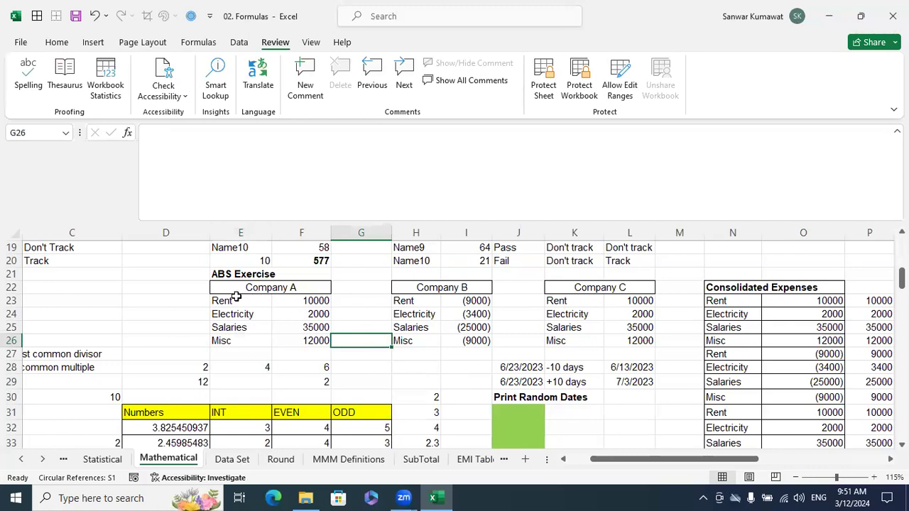
{"action": "left_click_drag", "start_coordinate": [228, 288], "coordinate": [303, 347]}
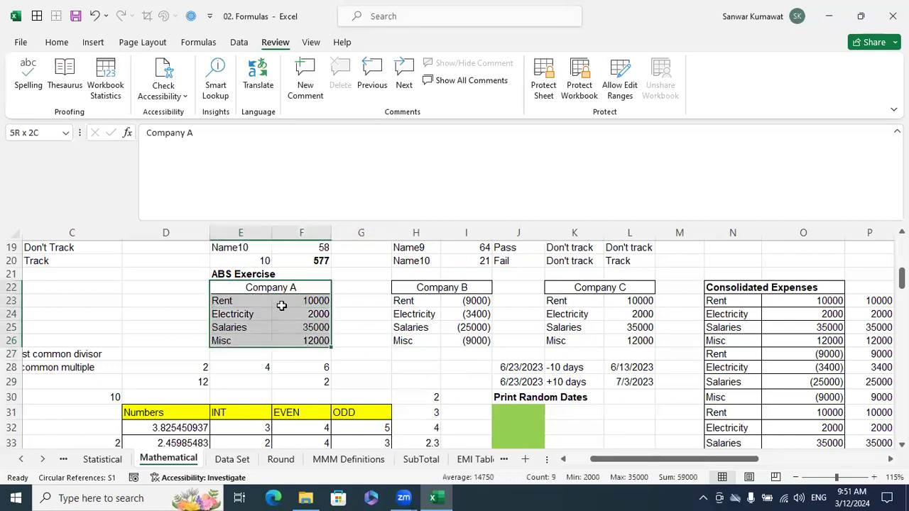
{"action": "left_click", "coordinate": [395, 273]}
{"action": "left_click_drag", "start_coordinate": [394, 287], "coordinate": [460, 337]}
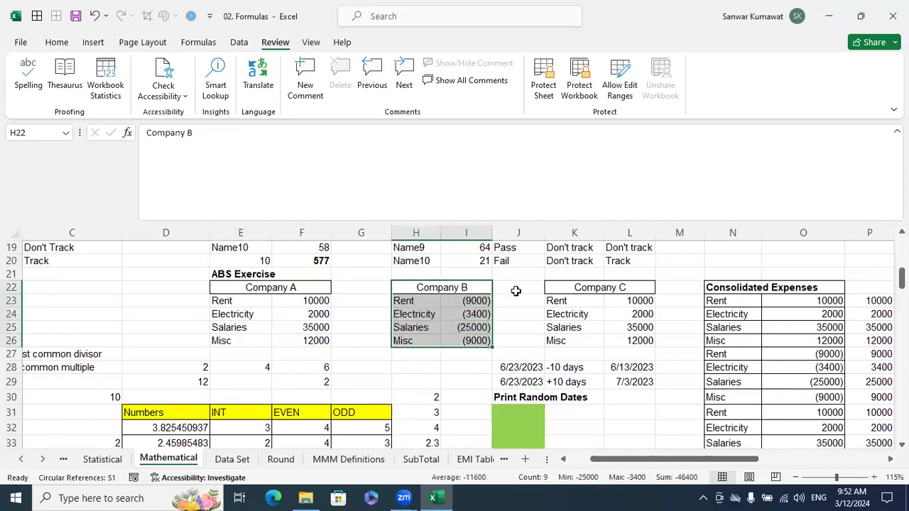
{"action": "left_click", "coordinate": [519, 285]}
{"action": "left_click_drag", "start_coordinate": [576, 286], "coordinate": [602, 340]}
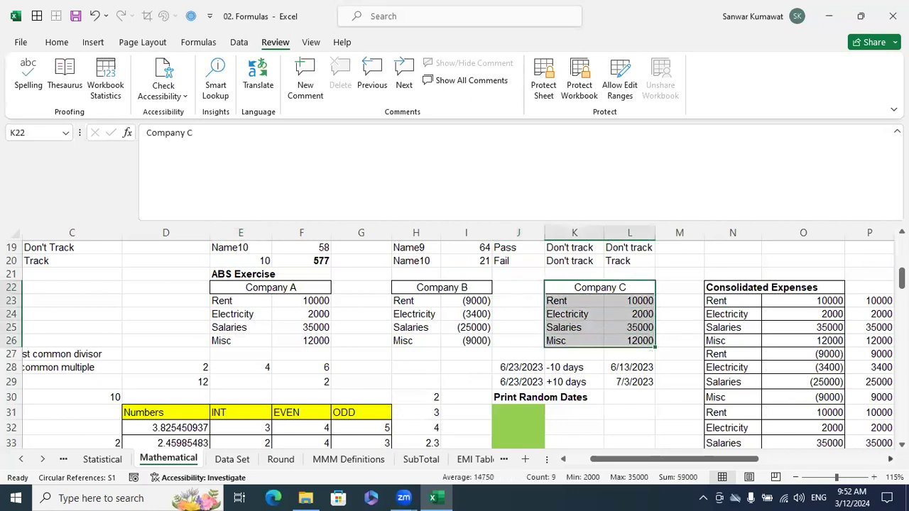
Clear the values in column P beside the Consolidated Expenses amounts.
{"action": "left_click", "coordinate": [890, 459]}
{"action": "scroll", "coordinate": [850, 383], "scroll_direction": "right", "scroll_amount": 2}
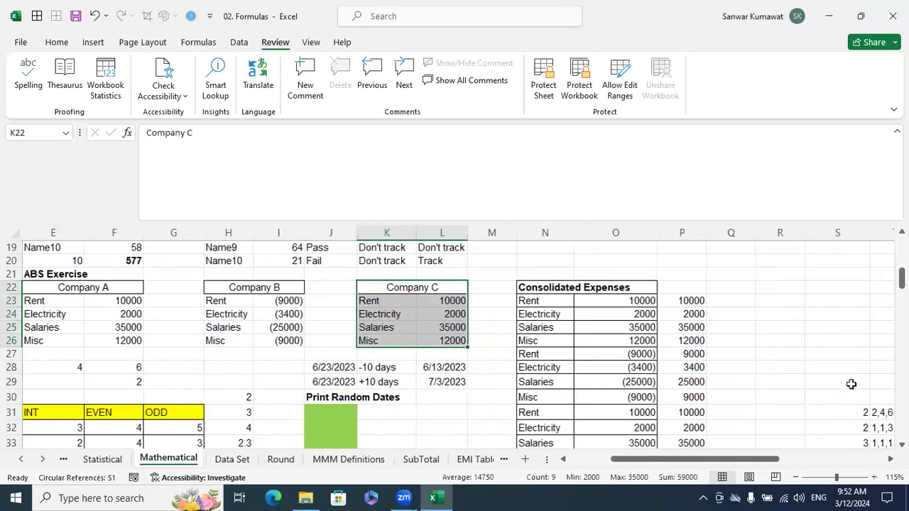
{"action": "scroll", "coordinate": [775, 370], "scroll_direction": "down", "scroll_amount": 2}
{"action": "scroll", "coordinate": [775, 370], "scroll_direction": "down", "scroll_amount": 1}
{"action": "scroll", "coordinate": [777, 367], "scroll_direction": "up", "scroll_amount": 2}
{"action": "left_click_drag", "start_coordinate": [696, 409], "coordinate": [730, 310]}
{"action": "left_click", "coordinate": [730, 310]}
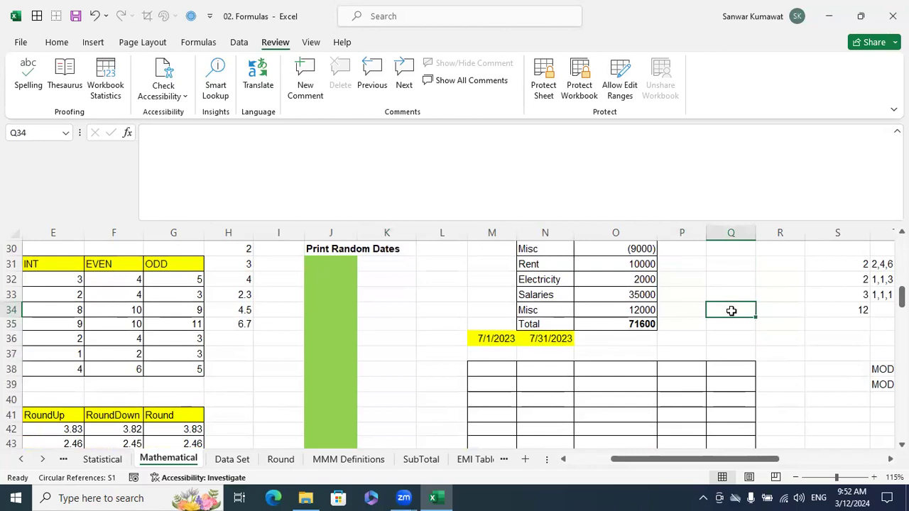
Compare the Company A, B and C expense rows with their matching blocks in the Consolidated Expenses table.
{"action": "scroll", "coordinate": [738, 369], "scroll_direction": "up", "scroll_amount": 2}
{"action": "scroll", "coordinate": [741, 426], "scroll_direction": "up", "scroll_amount": 3}
{"action": "left_click_drag", "start_coordinate": [731, 459], "coordinate": [703, 459]}
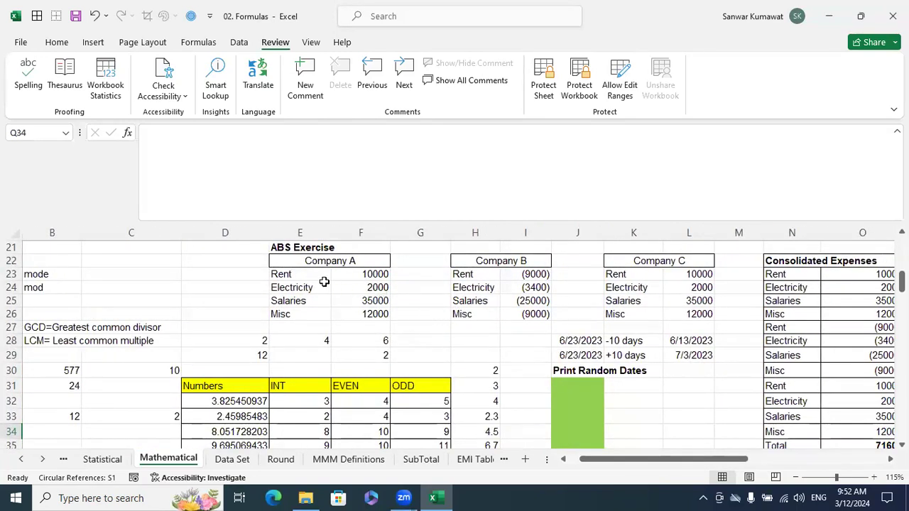
{"action": "left_click_drag", "start_coordinate": [287, 277], "coordinate": [365, 314]}
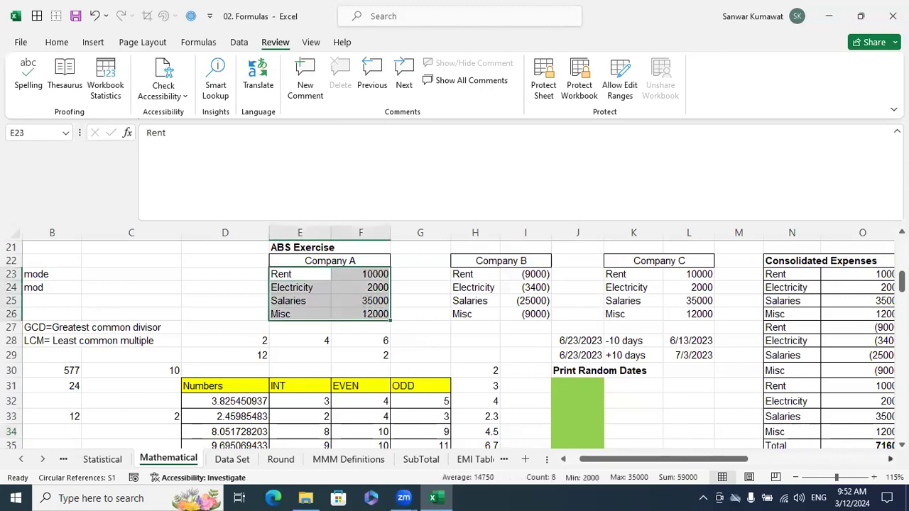
{"action": "scroll", "coordinate": [779, 401], "scroll_direction": "right", "scroll_amount": 5}
{"action": "left_click_drag", "start_coordinate": [506, 274], "coordinate": [563, 310]}
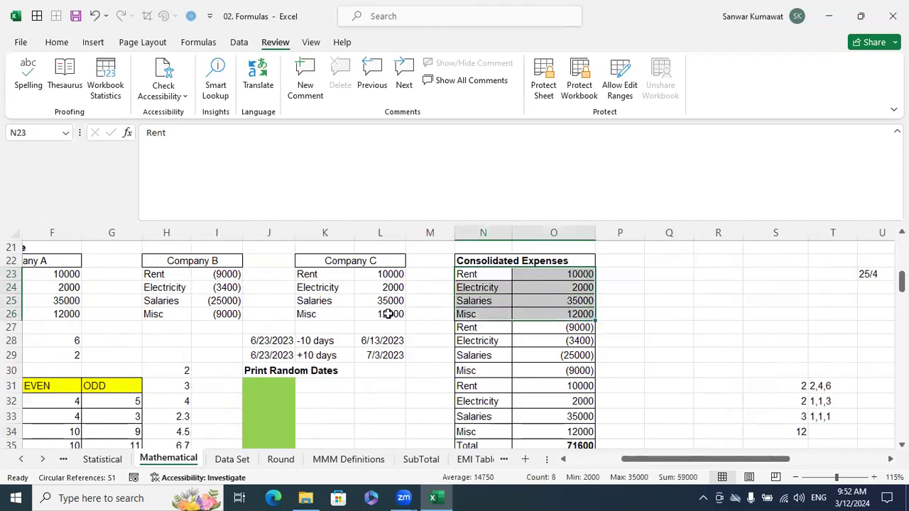
{"action": "left_click_drag", "start_coordinate": [162, 276], "coordinate": [214, 315]}
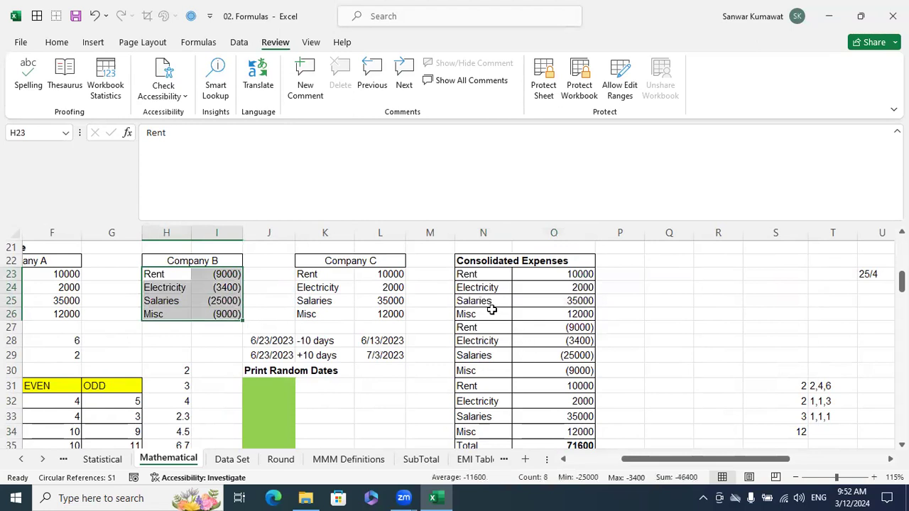
{"action": "left_click_drag", "start_coordinate": [489, 327], "coordinate": [560, 369]}
{"action": "left_click_drag", "start_coordinate": [310, 276], "coordinate": [389, 318]}
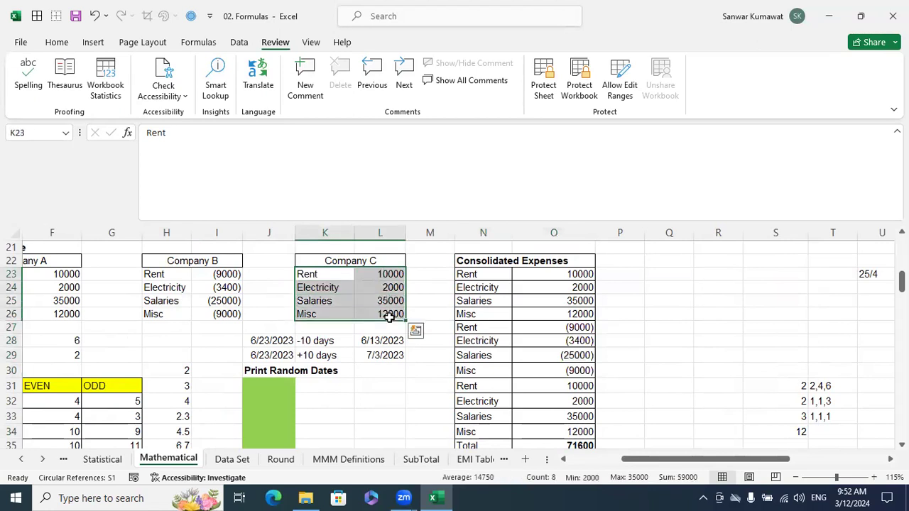
{"action": "scroll", "coordinate": [511, 364], "scroll_direction": "down", "scroll_amount": 1}
{"action": "scroll", "coordinate": [513, 363], "scroll_direction": "up", "scroll_amount": 1}
{"action": "left_click_drag", "start_coordinate": [706, 458], "coordinate": [694, 459]}
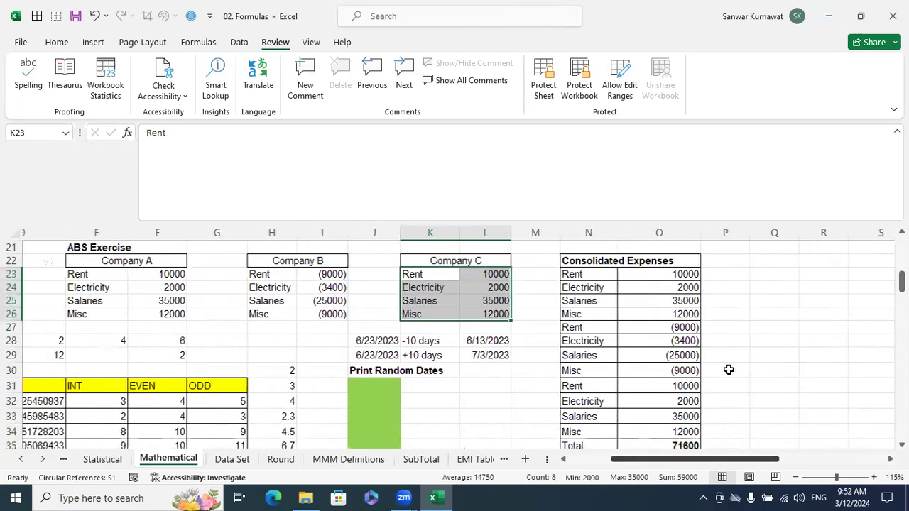
Look over the whole Consolidated Expenses table in N22:O35, from its heading down to the Total row.
{"action": "scroll", "coordinate": [729, 369], "scroll_direction": "right", "scroll_amount": 1}
{"action": "left_click", "coordinate": [554, 261]}
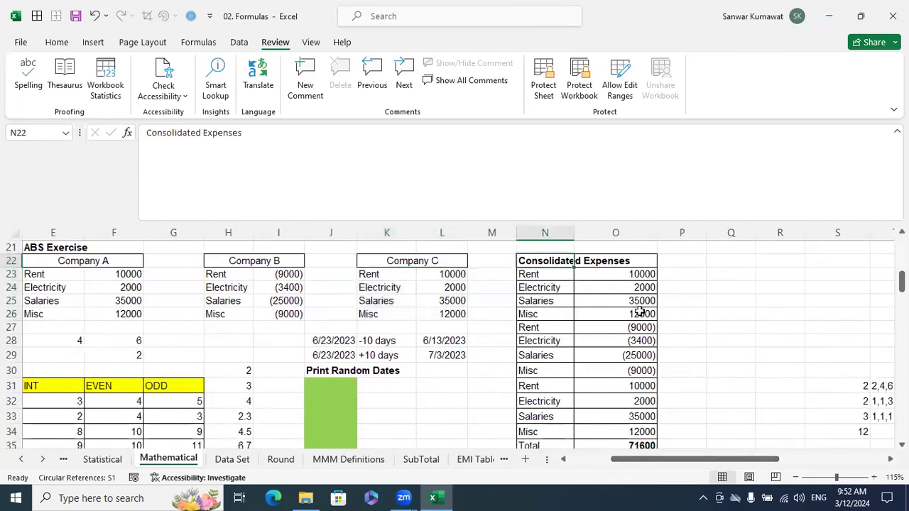
{"action": "key", "text": "shift+Right"}
{"action": "key", "text": "shift+Right"}
{"action": "key", "text": "shift+Down"}
{"action": "key", "text": "shift+Left"}
{"action": "key", "text": "shift+Down"}
{"action": "key", "text": "shift+Down"}
{"action": "key", "text": "shift+Down"}
{"action": "key", "text": "shift+Down"}
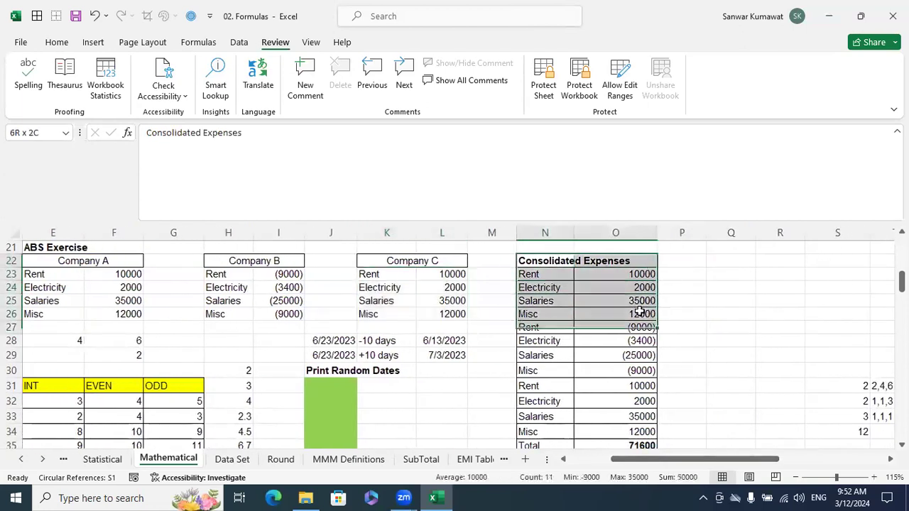
{"action": "key", "text": "shift+Down"}
{"action": "key", "text": "shift+Down"}
{"action": "key", "text": "shift+Down"}
{"action": "key", "text": "shift+Down"}
{"action": "key", "text": "shift+Down"}
{"action": "key", "text": "shift+Down"}
{"action": "key", "text": "shift+Down"}
{"action": "key", "text": "shift+Down"}
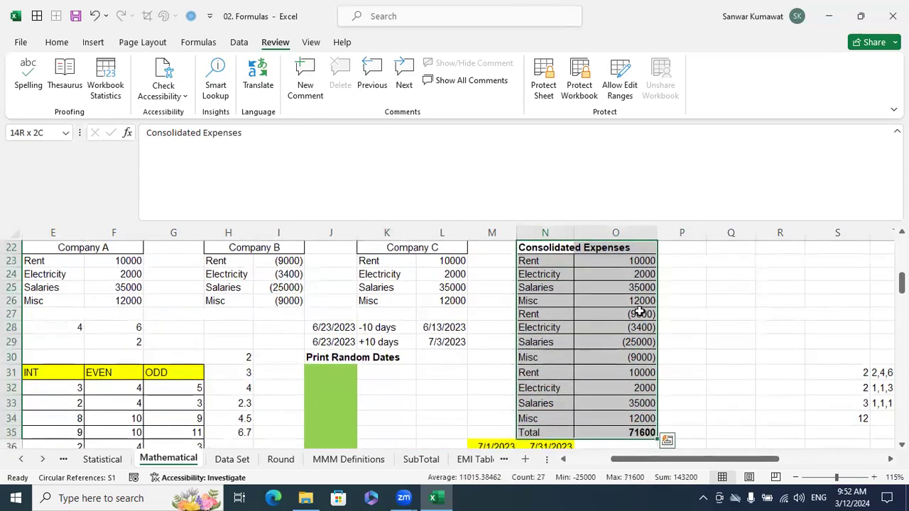
{"action": "left_click", "coordinate": [688, 314]}
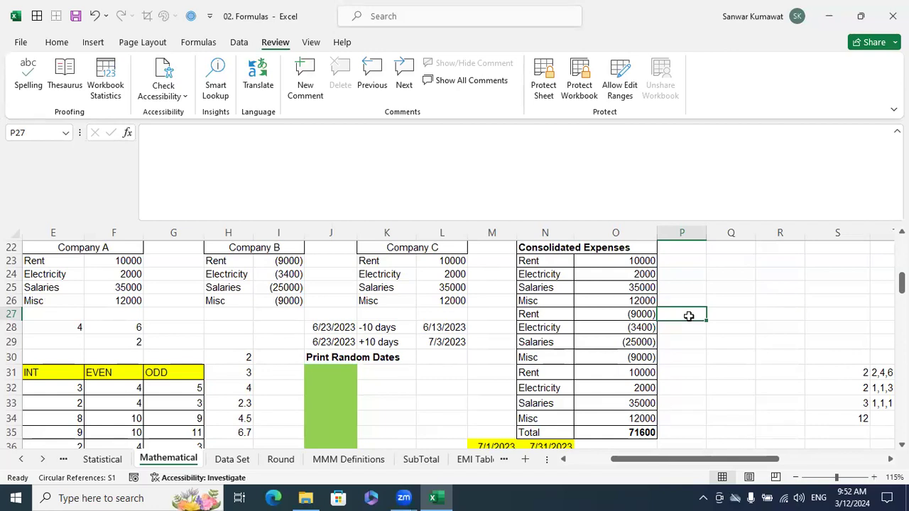
Inspect the formula behind the Consolidated Expenses total in O35.
{"action": "scroll", "coordinate": [691, 367], "scroll_direction": "down", "scroll_amount": 1}
{"action": "left_click", "coordinate": [642, 393]}
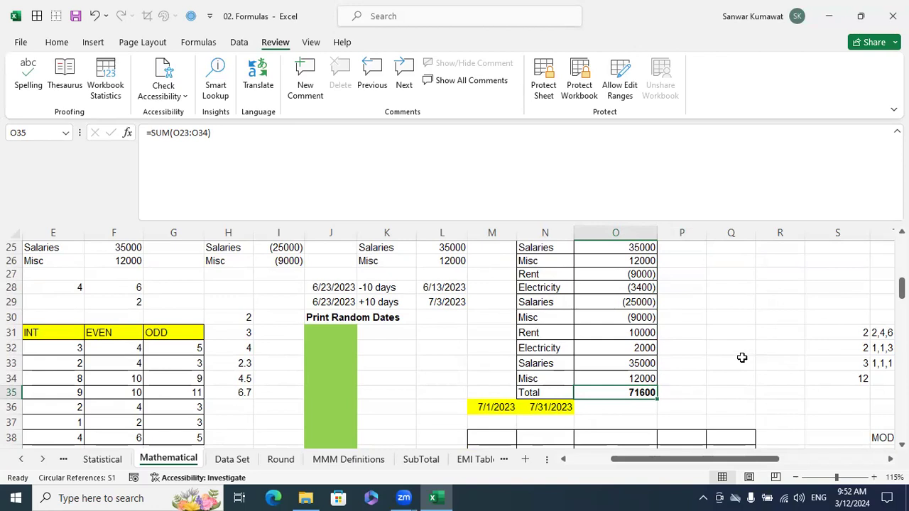
{"action": "scroll", "coordinate": [741, 357], "scroll_direction": "up", "scroll_amount": 1}
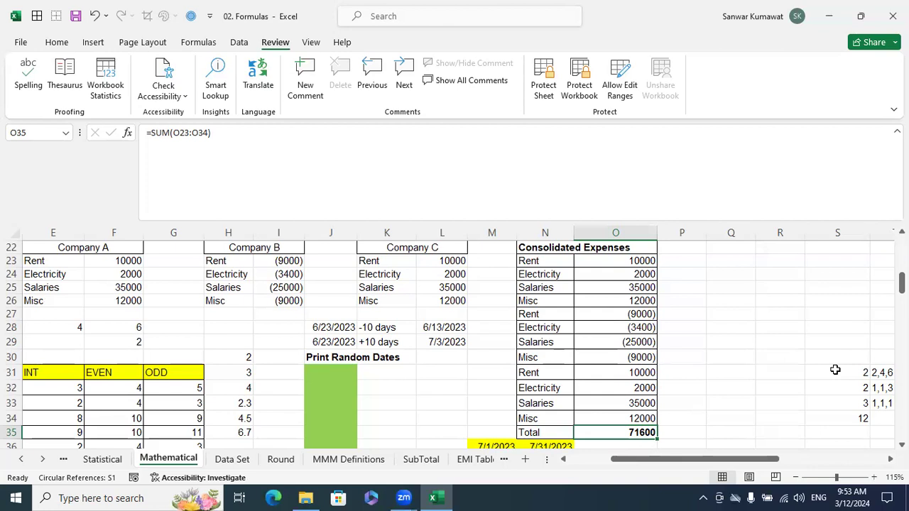
{"action": "left_click", "coordinate": [324, 91]}
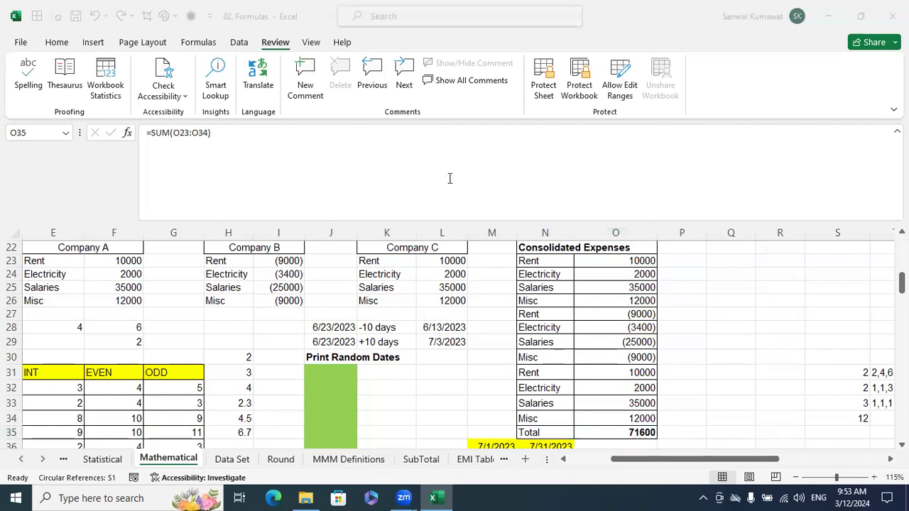
{"action": "left_click", "coordinate": [749, 349]}
Compare the Rent, Electricity, Salaries and Misc amounts of Company A with those of Company C.
{"action": "left_click_drag", "start_coordinate": [739, 462], "coordinate": [697, 463]}
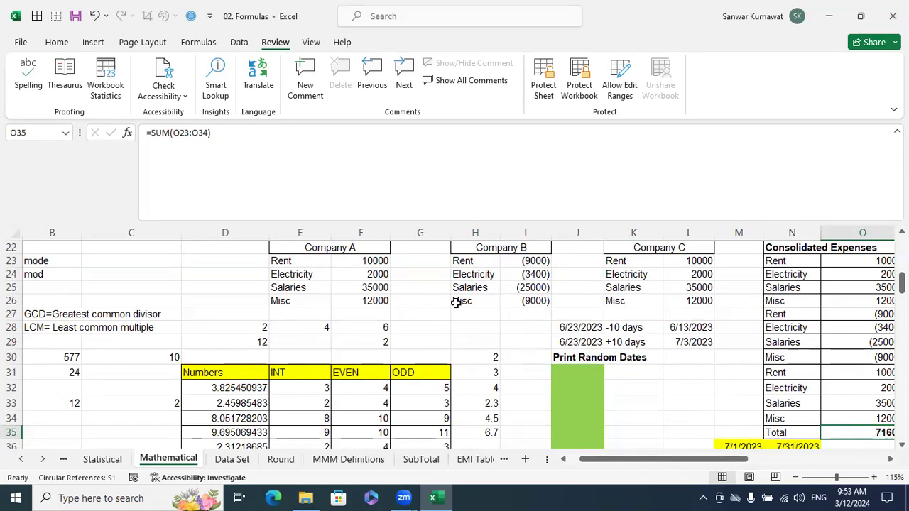
{"action": "left_click_drag", "start_coordinate": [300, 262], "coordinate": [347, 294]}
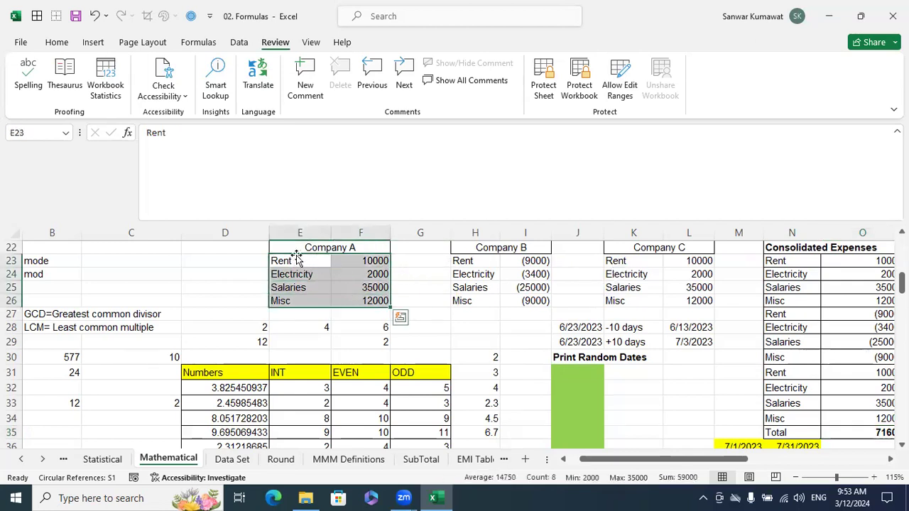
{"action": "left_click", "coordinate": [353, 259]}
{"action": "left_click", "coordinate": [705, 263]}
{"action": "left_click", "coordinate": [365, 282]}
{"action": "left_click", "coordinate": [675, 275]}
{"action": "left_click", "coordinate": [382, 286]}
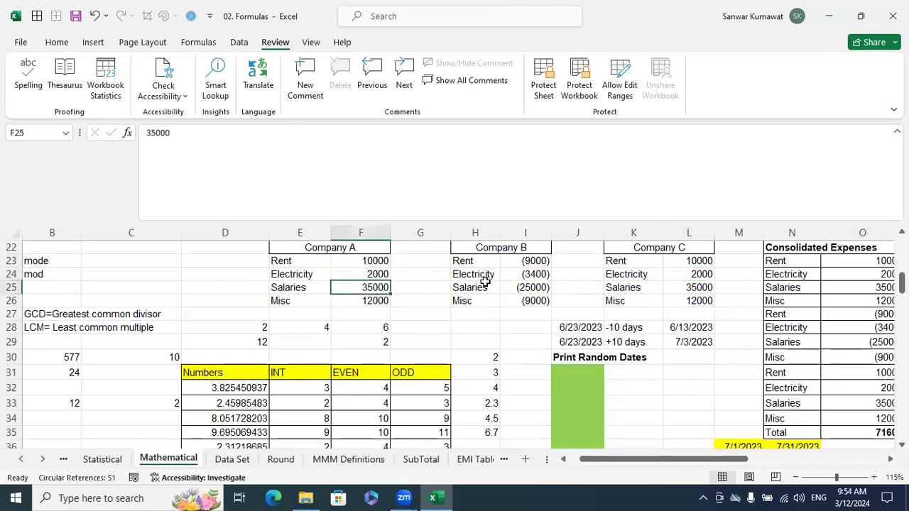
{"action": "left_click", "coordinate": [681, 273]}
{"action": "left_click_drag", "start_coordinate": [288, 253], "coordinate": [388, 304]}
{"action": "left_click_drag", "start_coordinate": [642, 247], "coordinate": [660, 299]}
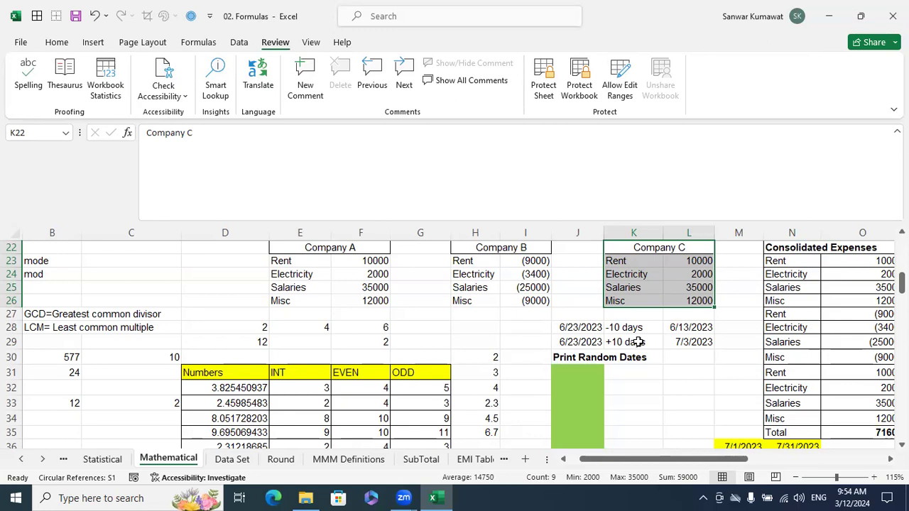
Add a Sales row with the amount 45000 in H27:I27, directly below Company B's Misc expense.
{"action": "left_click", "coordinate": [495, 318]}
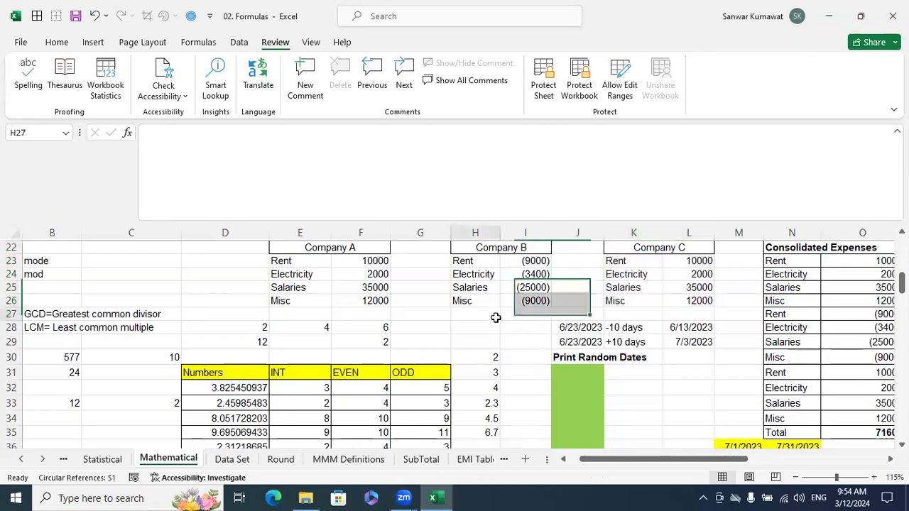
{"action": "type", "text": "Sales"}
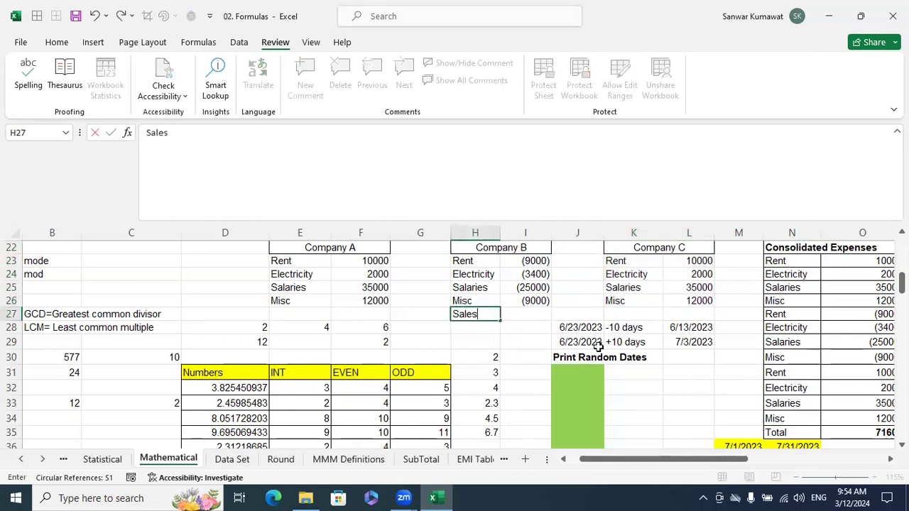
{"action": "key", "text": "Return"}
{"action": "key", "text": "Up"}
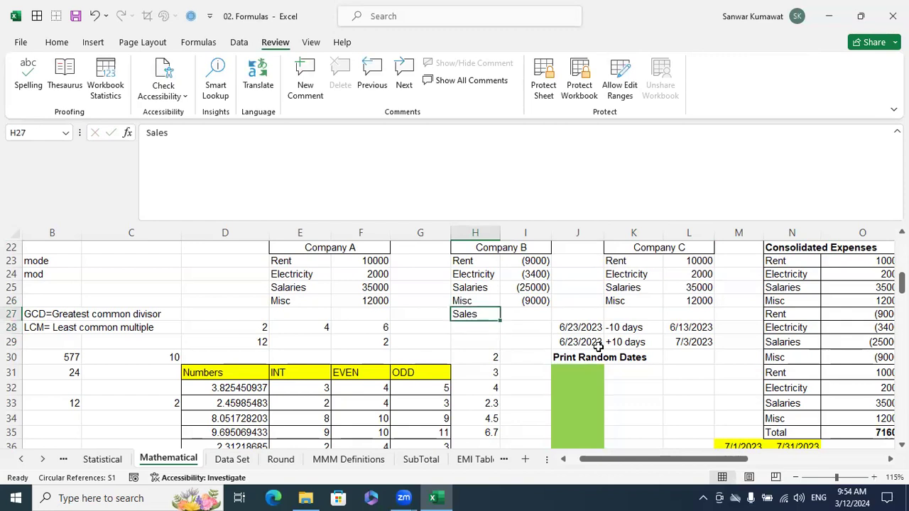
{"action": "key", "text": "Right"}
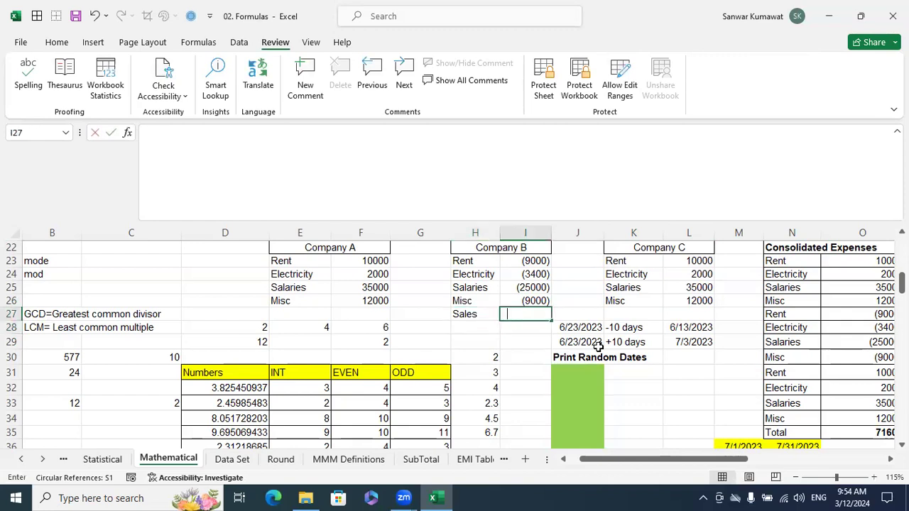
{"action": "type", "text": "45000"}
{"action": "key", "text": "Return"}
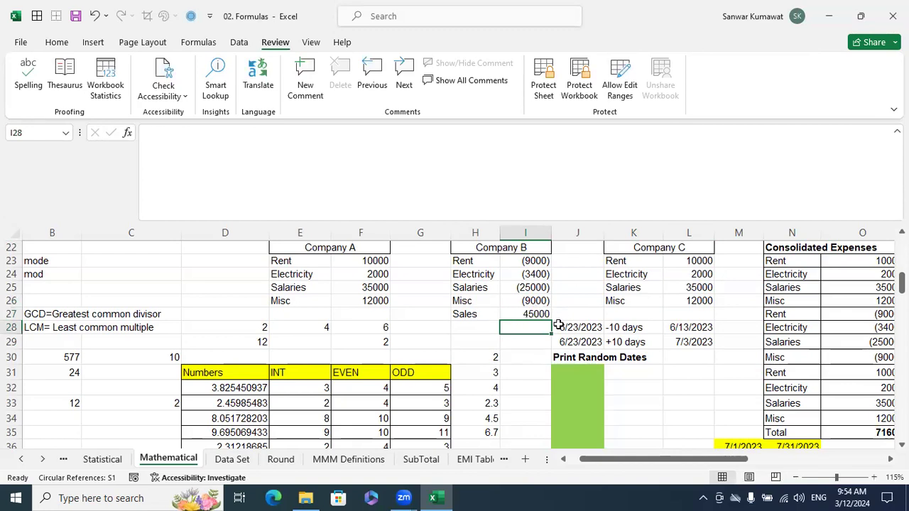
Clear the contents of cells H27:J28 below the Company B table.
{"action": "left_click_drag", "start_coordinate": [570, 312], "coordinate": [471, 318]}
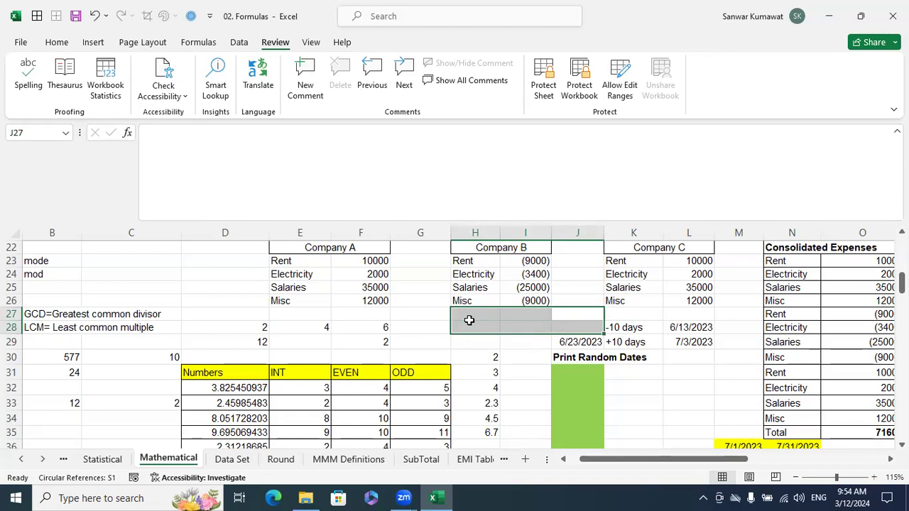
{"action": "left_click", "coordinate": [584, 287]}
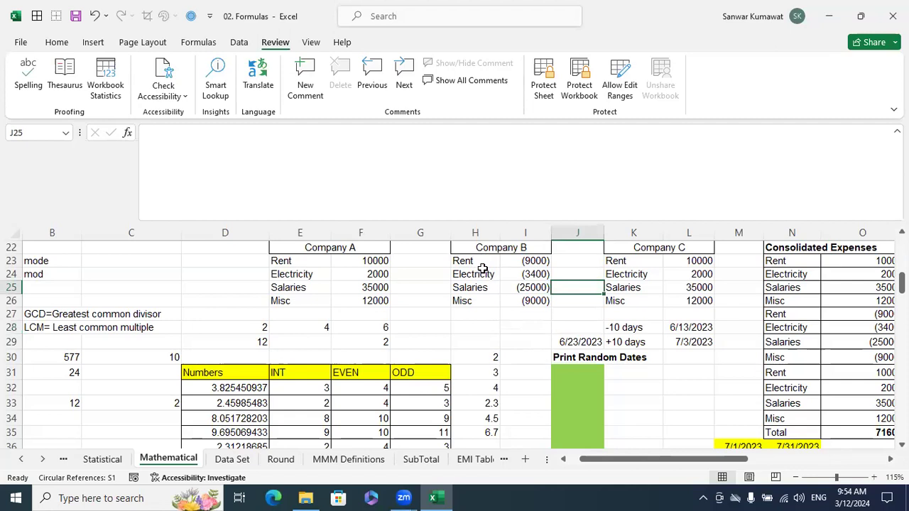
Examine the Company B expenses and compare the Rent amounts of Companies A, B and C.
{"action": "left_click_drag", "start_coordinate": [470, 251], "coordinate": [494, 299]}
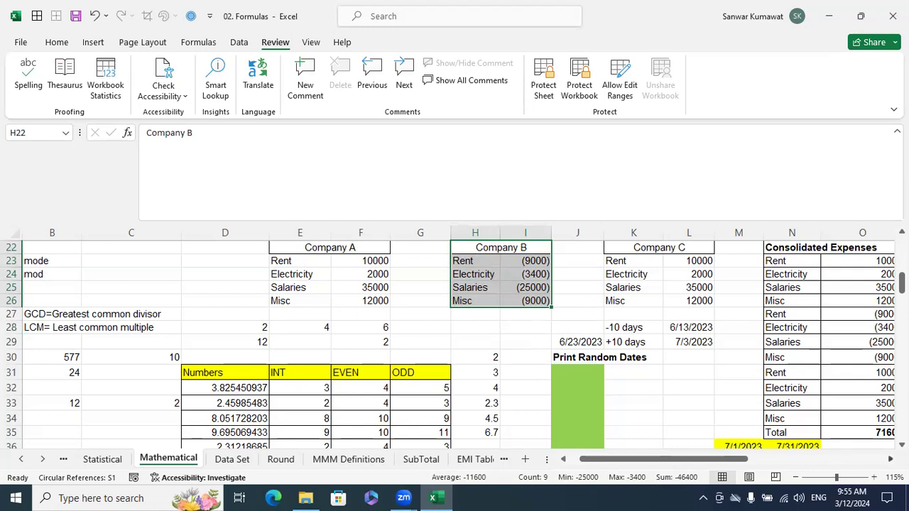
{"action": "scroll", "coordinate": [843, 405], "scroll_direction": "right", "scroll_amount": 2}
{"action": "scroll", "coordinate": [842, 405], "scroll_direction": "right", "scroll_amount": 1}
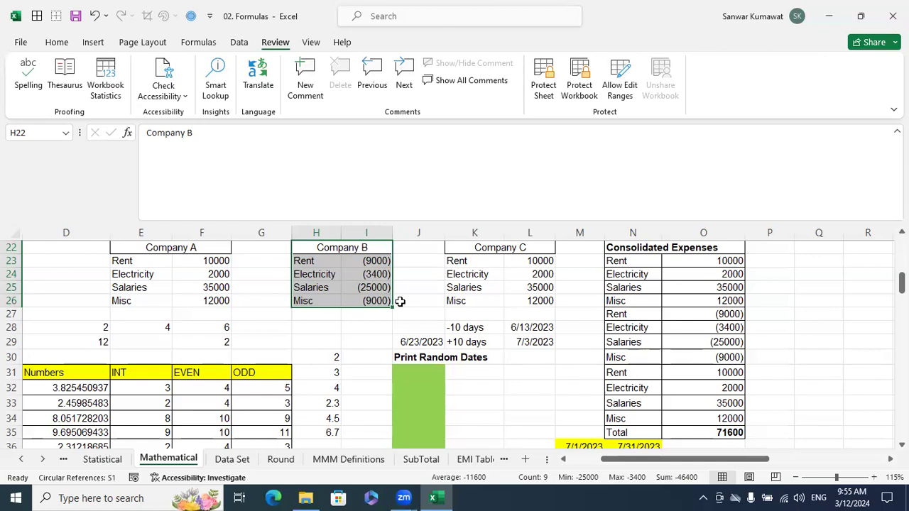
{"action": "left_click_drag", "start_coordinate": [205, 255], "coordinate": [213, 288]}
{"action": "left_click", "coordinate": [763, 275]}
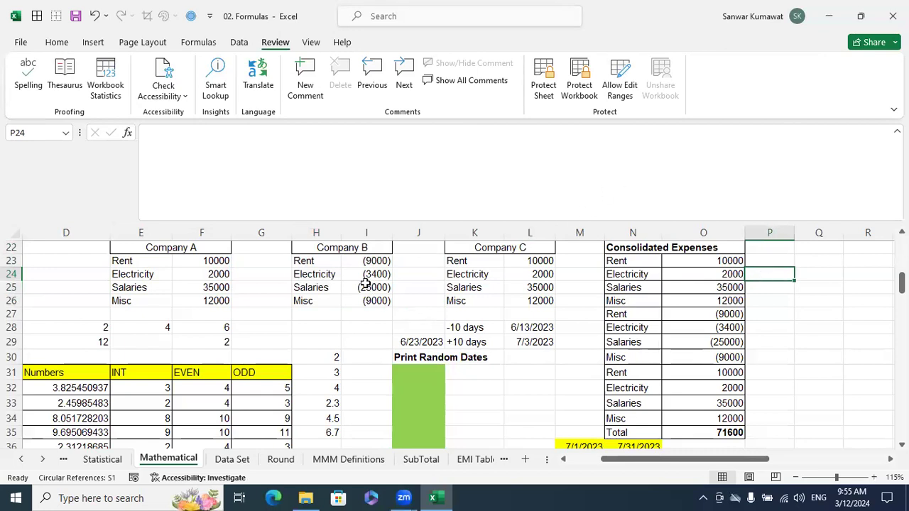
{"action": "left_click", "coordinate": [213, 263]}
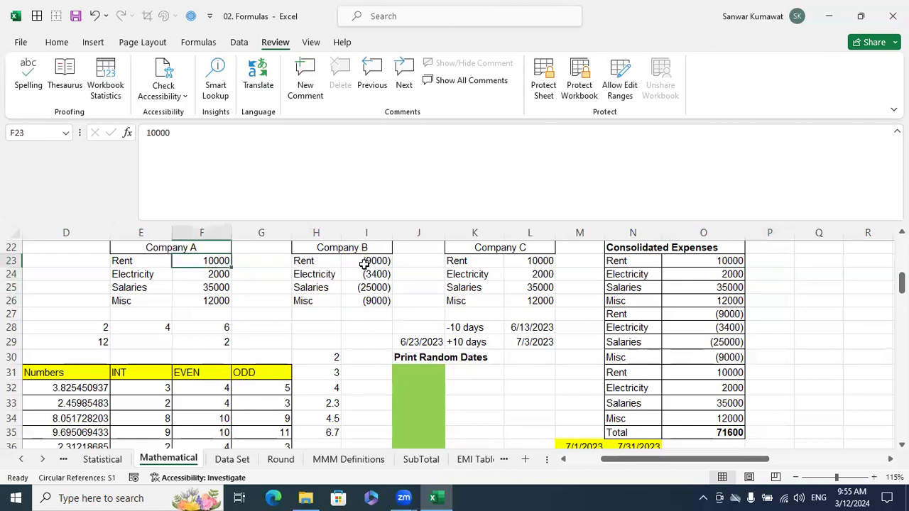
{"action": "left_click", "coordinate": [538, 261], "text": "ctrl"}
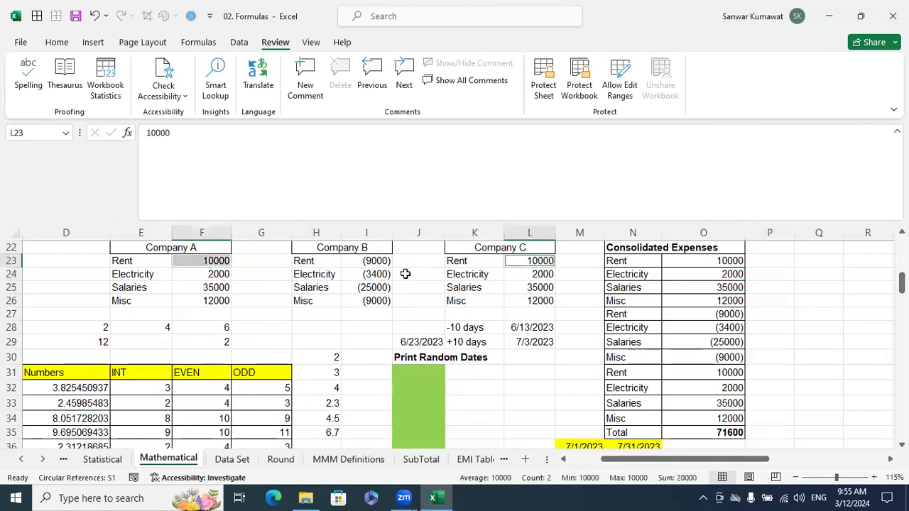
{"action": "left_click", "coordinate": [372, 261], "text": "ctrl"}
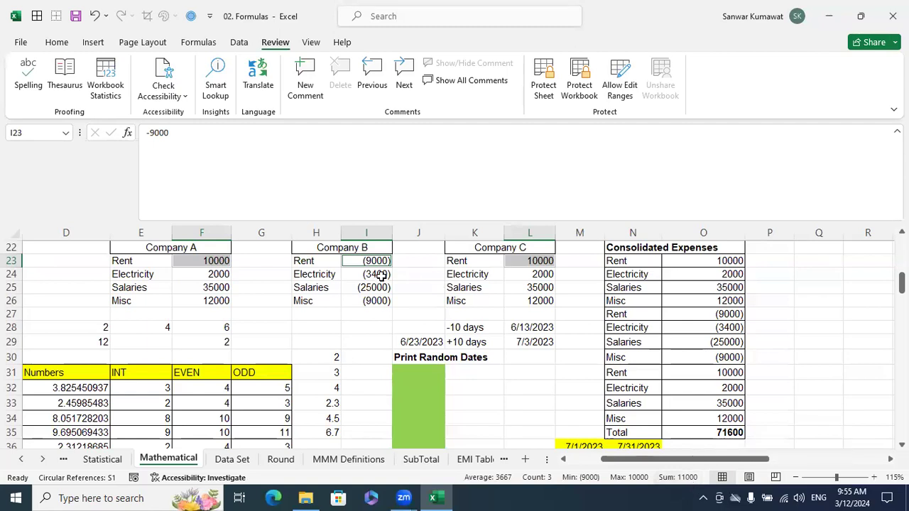
Enter an ABS formula in P23 that returns the absolute value of the consolidated Rent amount in O23.
{"action": "left_click", "coordinate": [770, 262]}
{"action": "type", "text": "="}
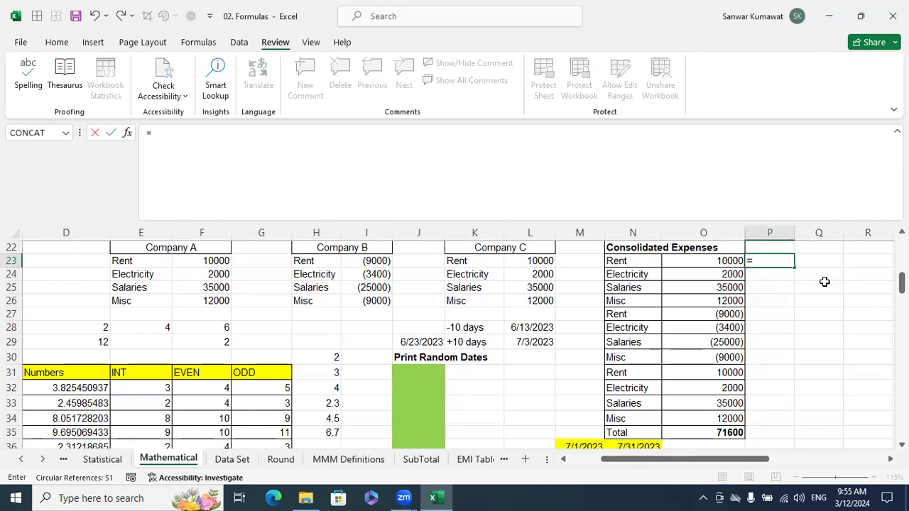
{"action": "type", "text": "abs"}
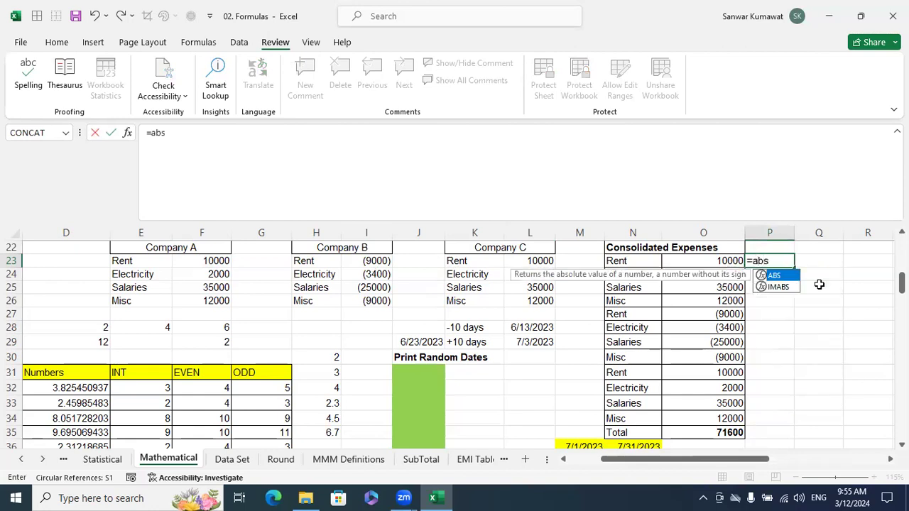
{"action": "key", "text": "Tab"}
{"action": "key", "text": "Left"}
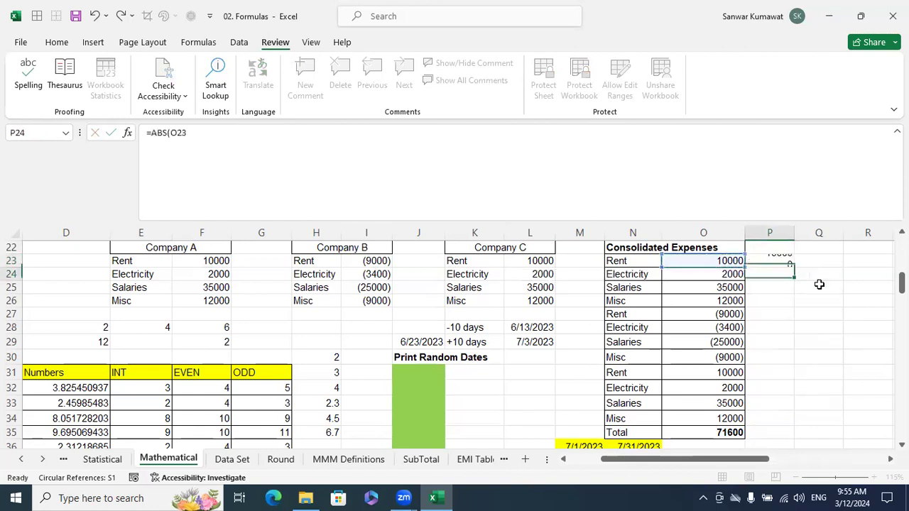
{"action": "key", "text": "Return"}
Fill the ABS formula from P23 down to P34, alongside the last consolidated Misc expense.
{"action": "key", "text": "Left"}
{"action": "key", "text": "ctrl+Down"}
{"action": "key", "text": "Right"}
{"action": "key", "text": "Up"}
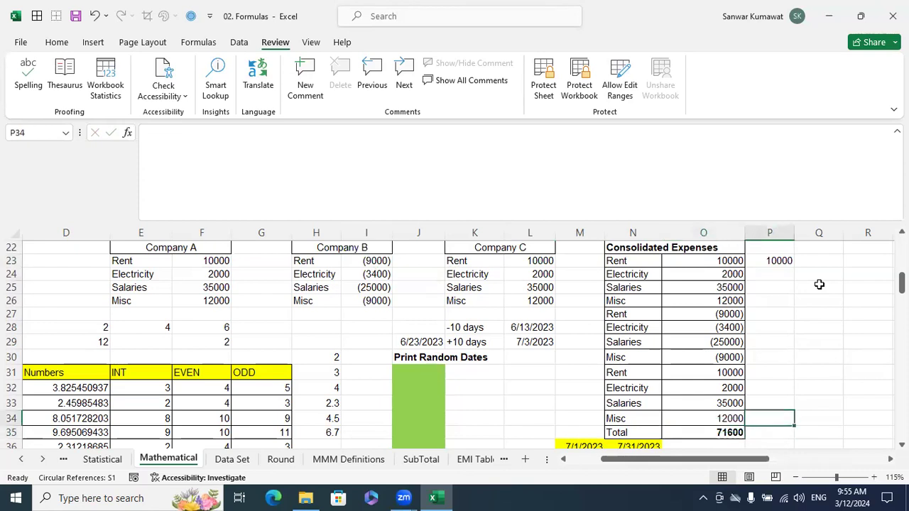
{"action": "key", "text": "ctrl+shift+Up"}
{"action": "key", "text": "ctrl+d"}
Total the absolute expense values in P35 with a SUM of P23:P34.
{"action": "key", "text": "Down"}
{"action": "key", "text": "Up"}
{"action": "key", "text": "Down"}
{"action": "key", "text": "alt+equal"}
{"action": "key", "text": "Return"}
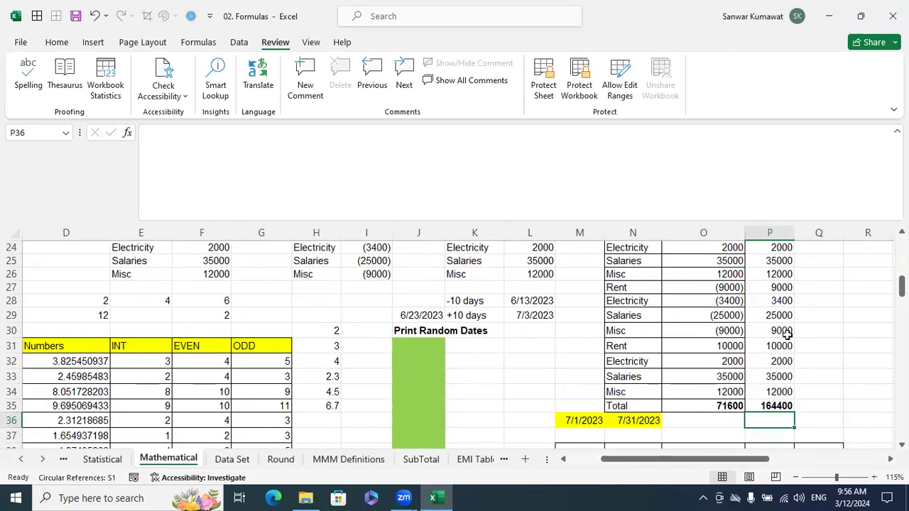
Compare the original expense total in O35 with the absolute-value total in P35 and inspect both formulas.
{"action": "scroll", "coordinate": [787, 332], "scroll_direction": "up", "scroll_amount": 1}
{"action": "scroll", "coordinate": [790, 332], "scroll_direction": "down", "scroll_amount": 1}
{"action": "scroll", "coordinate": [787, 337], "scroll_direction": "up", "scroll_amount": 1}
{"action": "scroll", "coordinate": [781, 343], "scroll_direction": "down", "scroll_amount": 1}
{"action": "left_click", "coordinate": [775, 397]}
{"action": "left_click", "coordinate": [732, 409]}
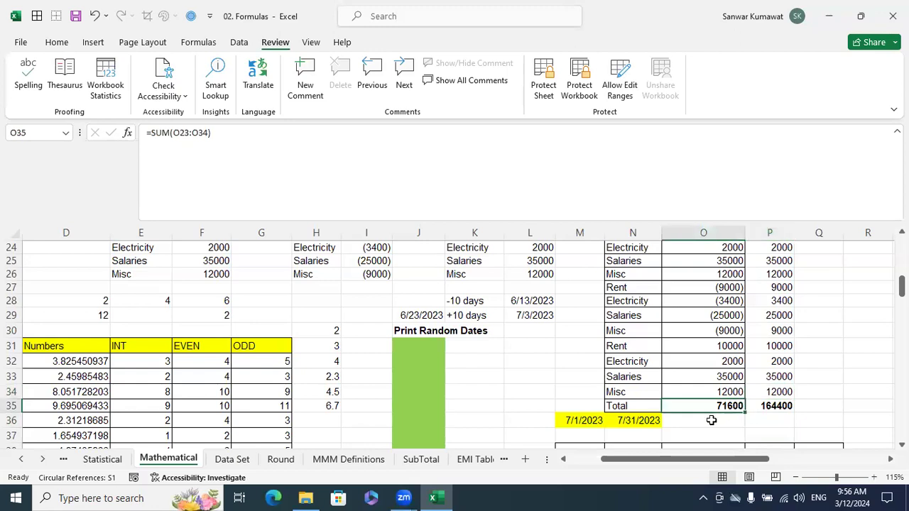
{"action": "scroll", "coordinate": [795, 401], "scroll_direction": "up", "scroll_amount": 1}
{"action": "scroll", "coordinate": [796, 403], "scroll_direction": "down", "scroll_amount": 1}
{"action": "left_click", "coordinate": [777, 418]}
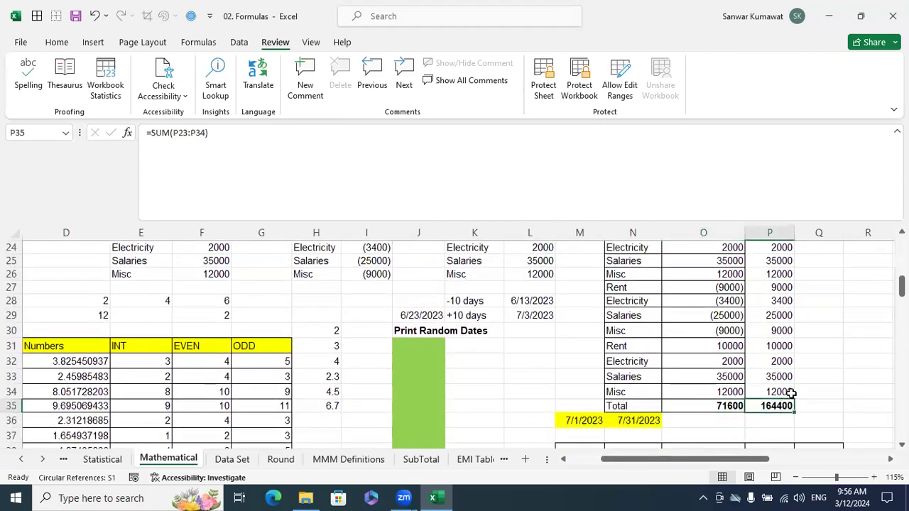
{"action": "scroll", "coordinate": [792, 312], "scroll_direction": "up", "scroll_amount": 1}
{"action": "scroll", "coordinate": [766, 425], "scroll_direction": "down", "scroll_amount": 2}
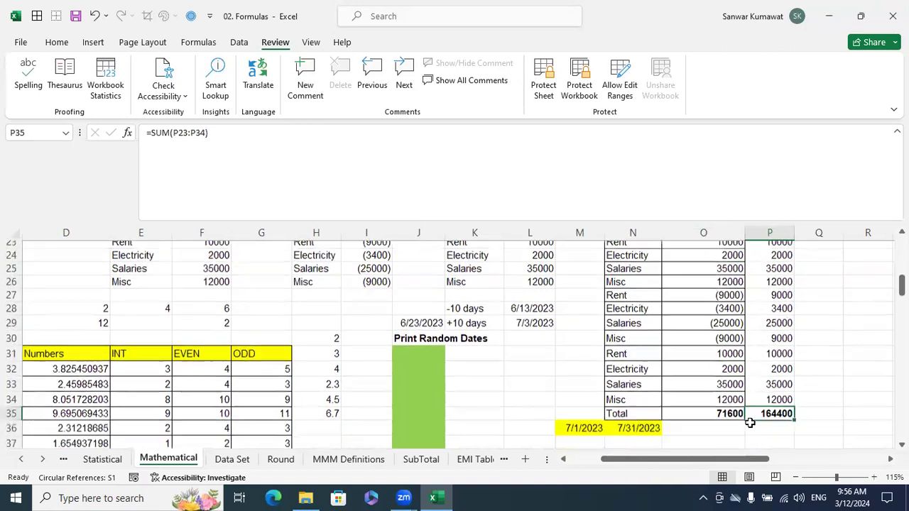
Compare the negative amounts in O27:O30 with their ABS results in P27:P30 and their effect on the totals.
{"action": "left_click", "coordinate": [730, 407]}
{"action": "left_click", "coordinate": [738, 287]}
{"action": "left_click", "coordinate": [731, 300]}
{"action": "left_click", "coordinate": [731, 313]}
{"action": "left_click", "coordinate": [731, 330]}
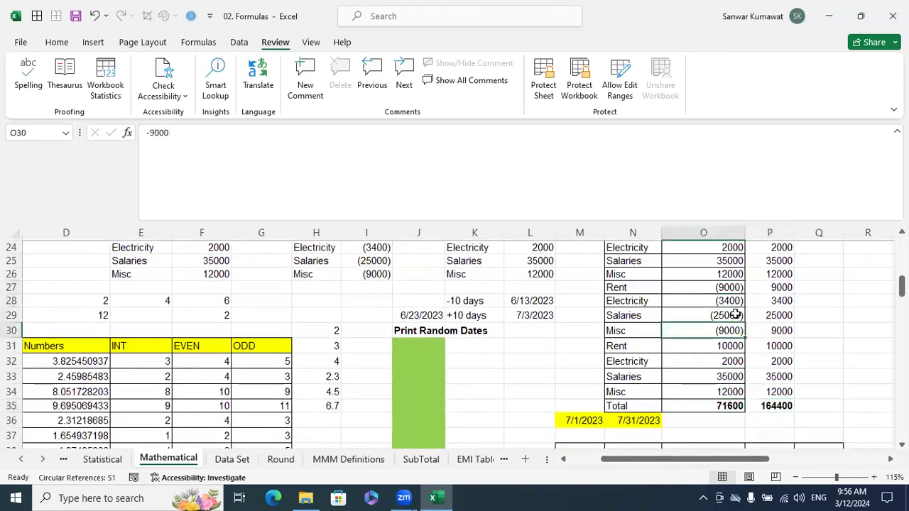
{"action": "left_click_drag", "start_coordinate": [726, 290], "coordinate": [726, 346]}
{"action": "left_click", "coordinate": [727, 406]}
{"action": "left_click_drag", "start_coordinate": [728, 287], "coordinate": [730, 329]}
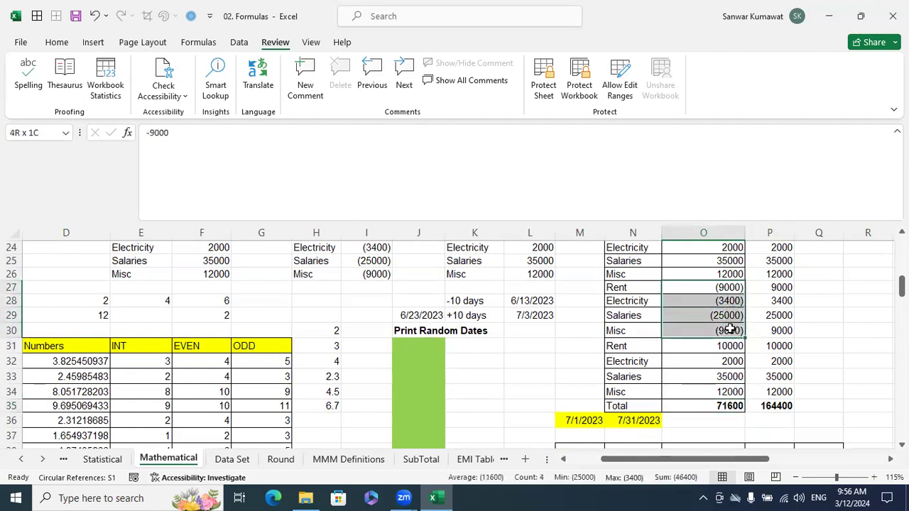
{"action": "left_click_drag", "start_coordinate": [781, 287], "coordinate": [781, 324]}
{"action": "left_click", "coordinate": [827, 328]}
{"action": "left_click", "coordinate": [786, 407]}
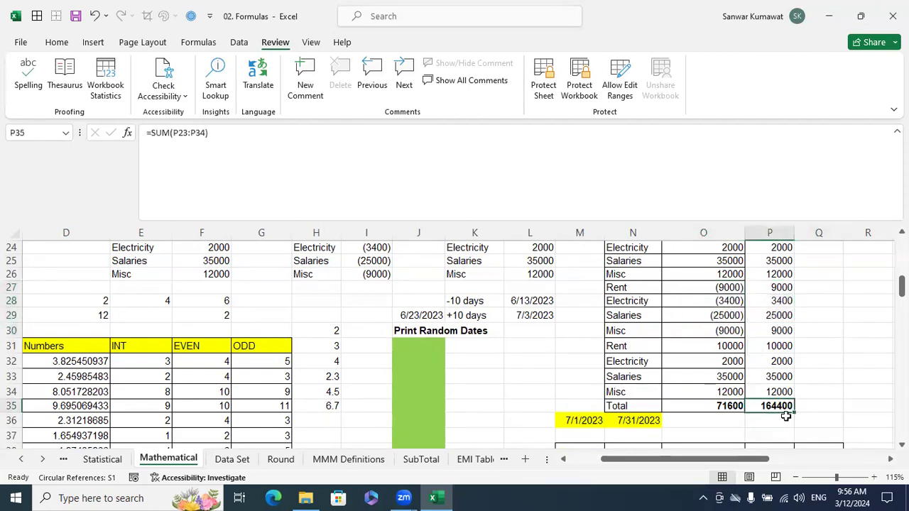
{"action": "left_click_drag", "start_coordinate": [748, 459], "coordinate": [652, 480]}
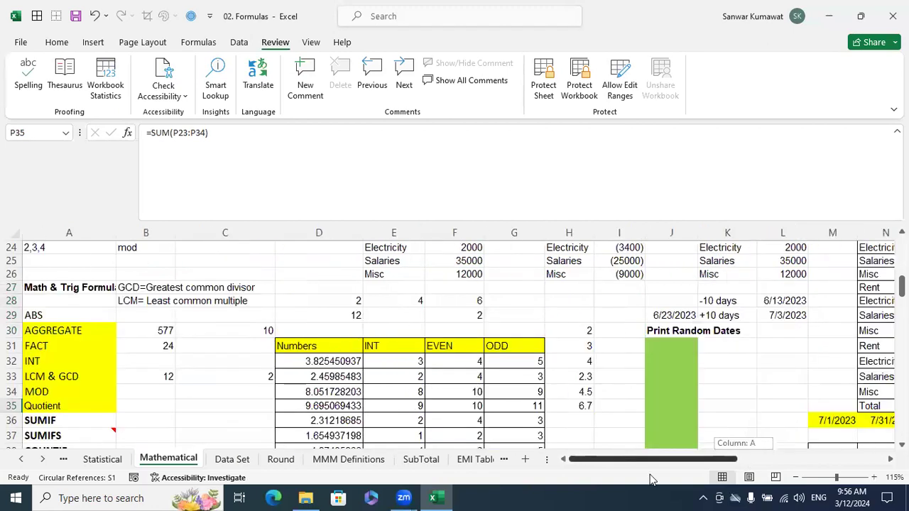
{"action": "scroll", "coordinate": [630, 404], "scroll_direction": "down", "scroll_amount": 7}
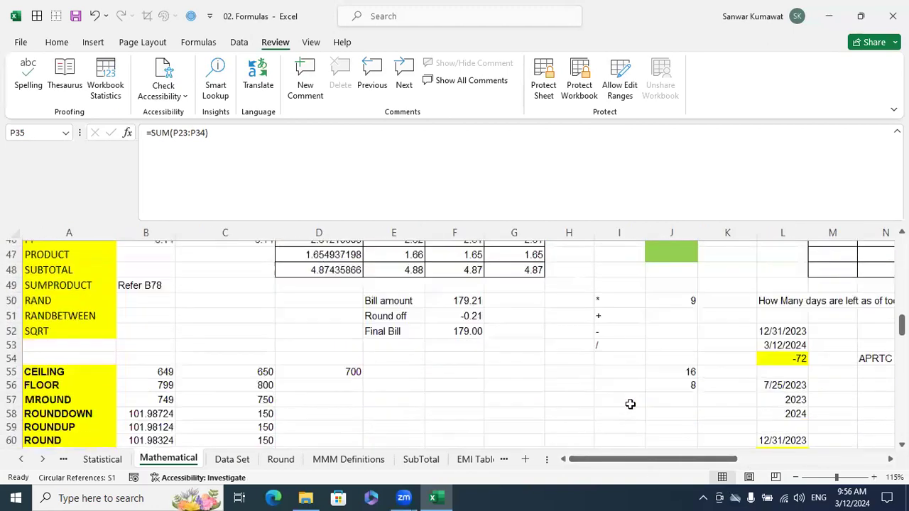
{"action": "scroll", "coordinate": [630, 403], "scroll_direction": "up", "scroll_amount": 9}
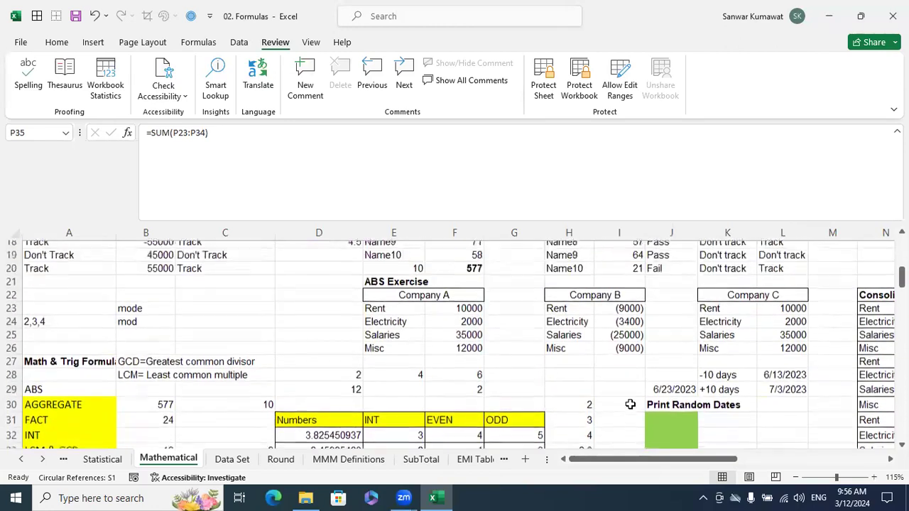
{"action": "scroll", "coordinate": [629, 403], "scroll_direction": "up", "scroll_amount": 2}
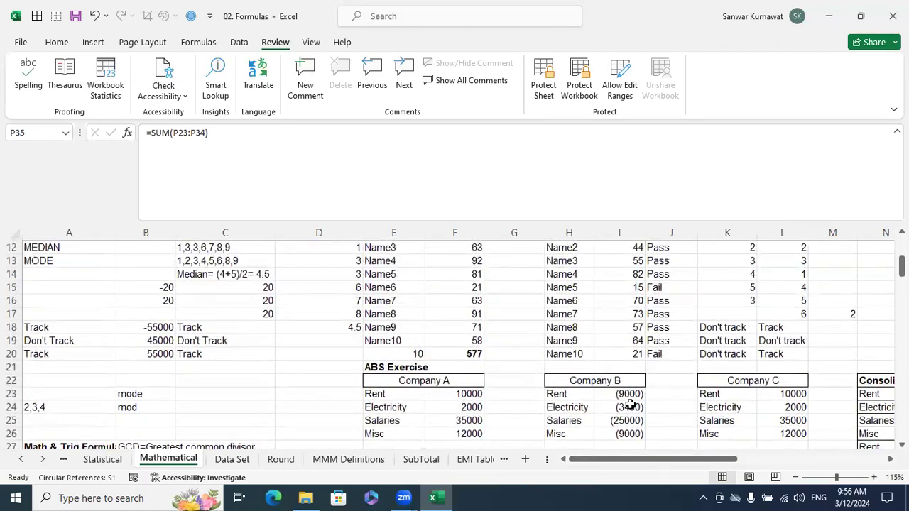
{"action": "left_click", "coordinate": [325, 365]}
{"action": "left_click", "coordinate": [310, 335]}
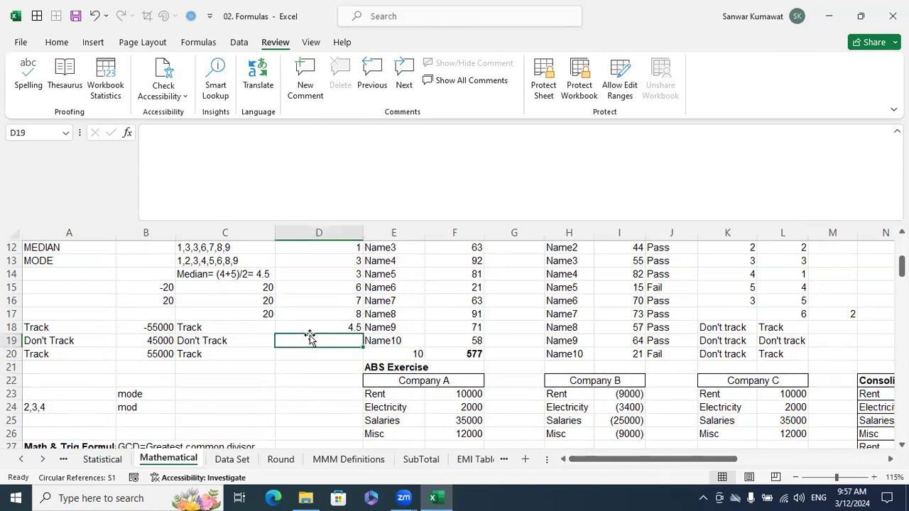
Create a new blank workbook and enter the labels Deposit in C2 and Withdrawal in C3.
{"action": "key", "text": "ctrl+n"}
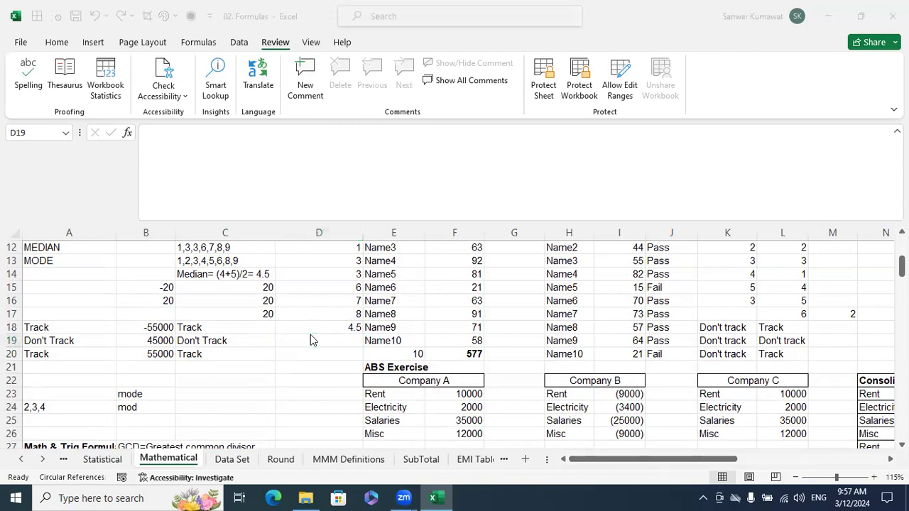
{"action": "left_click", "coordinate": [125, 260]}
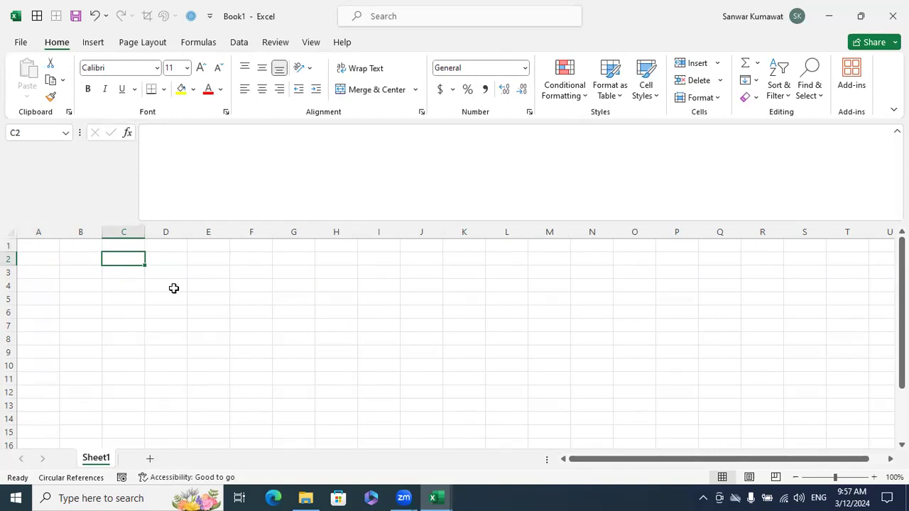
{"action": "type", "text": "Deposit"}
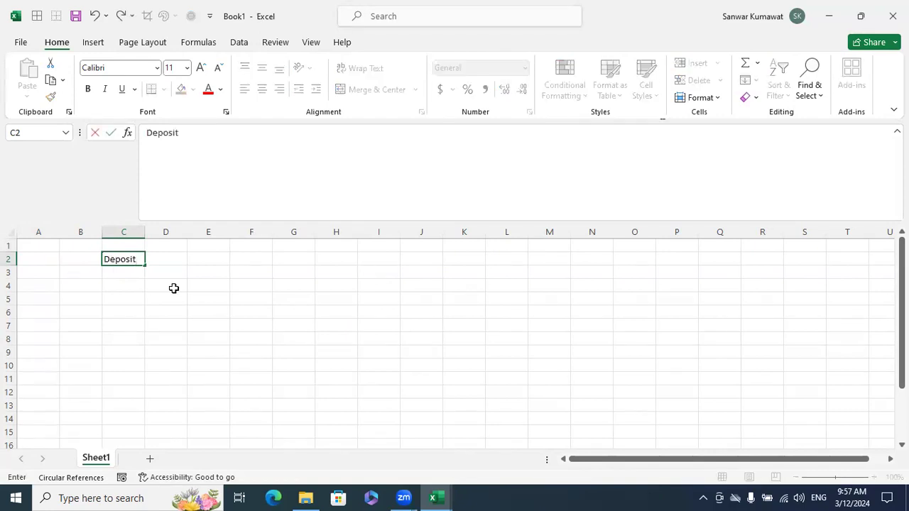
{"action": "key", "text": "Return"}
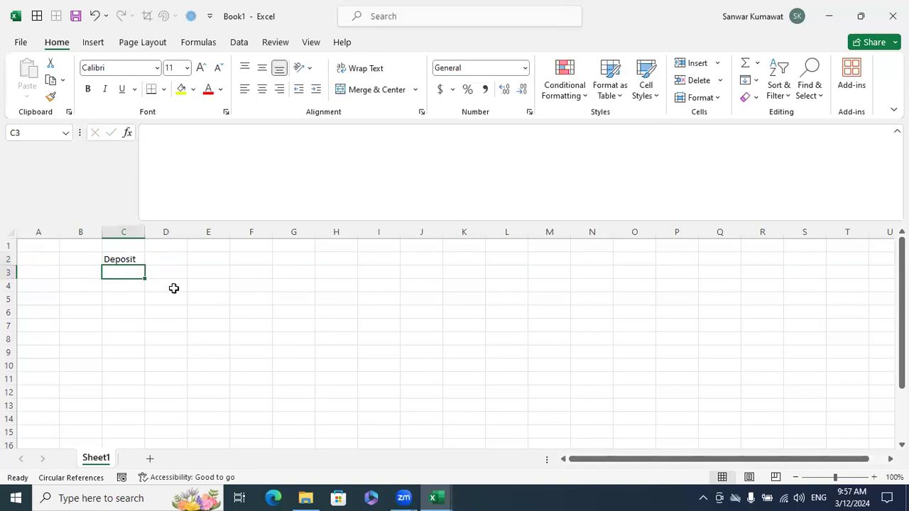
{"action": "type", "text": "Wi"}
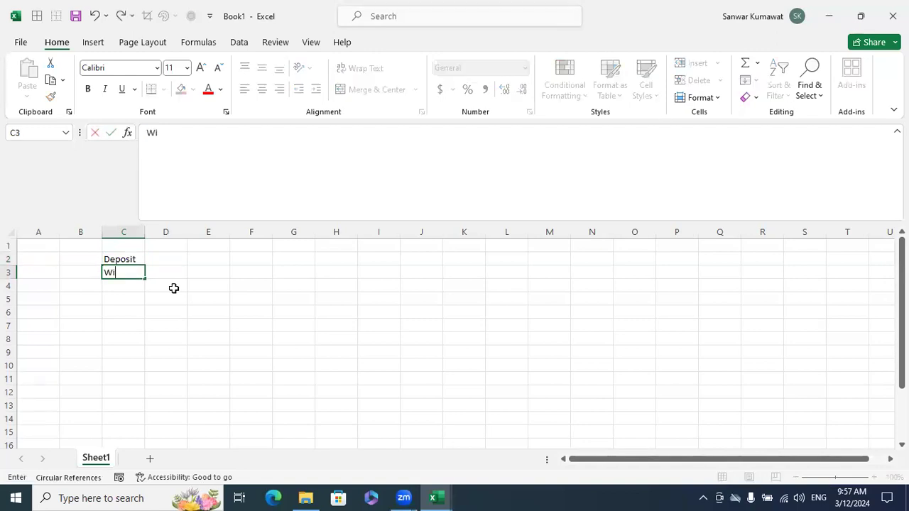
{"action": "type", "text": "thdrawal"}
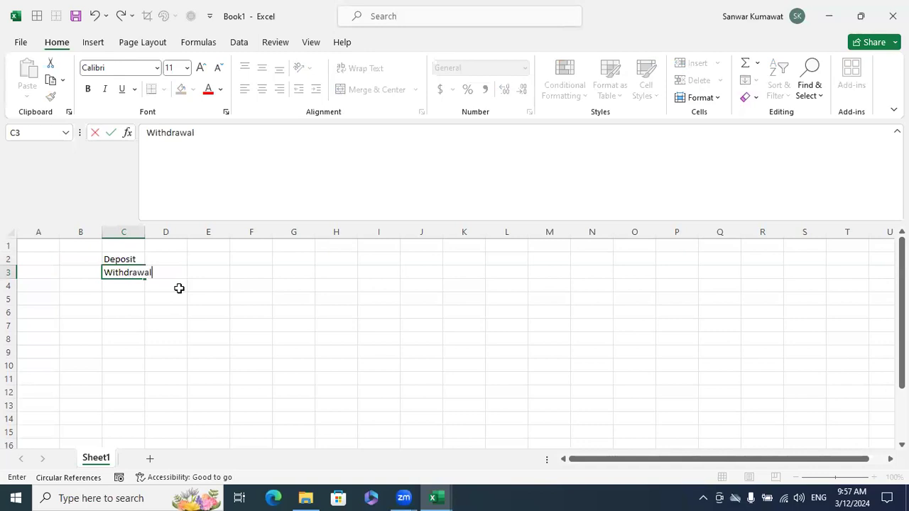
{"action": "key", "text": "Return"}
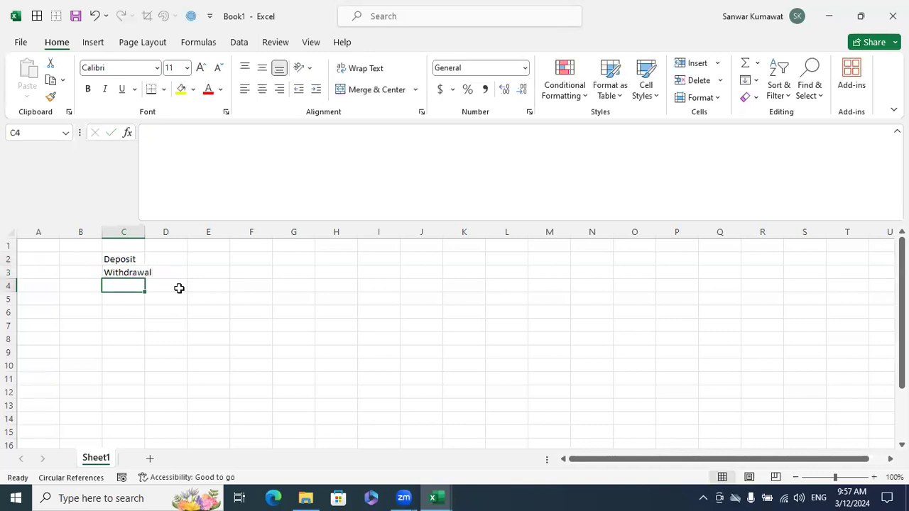
Fit column C to its text and enter + beside Deposit in D2 and - beside Withdrawal in D3.
{"action": "double_click", "coordinate": [144, 232]}
{"action": "left_click", "coordinate": [138, 265]}
{"action": "left_click_drag", "start_coordinate": [137, 264], "coordinate": [133, 271]}
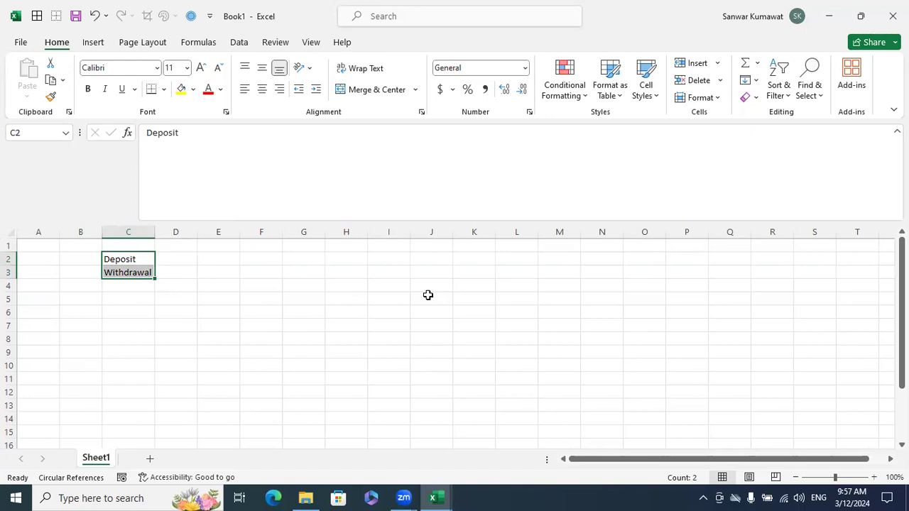
{"action": "key", "text": "Right"}
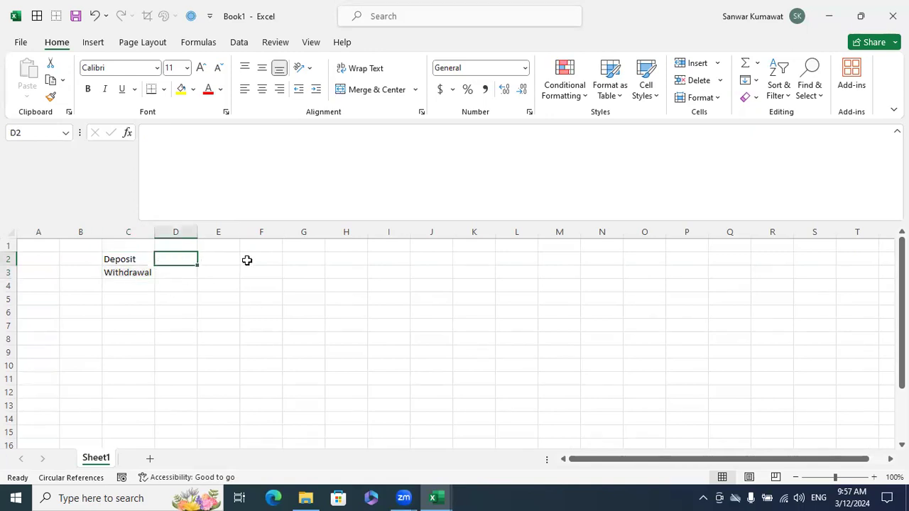
{"action": "type", "text": "+"}
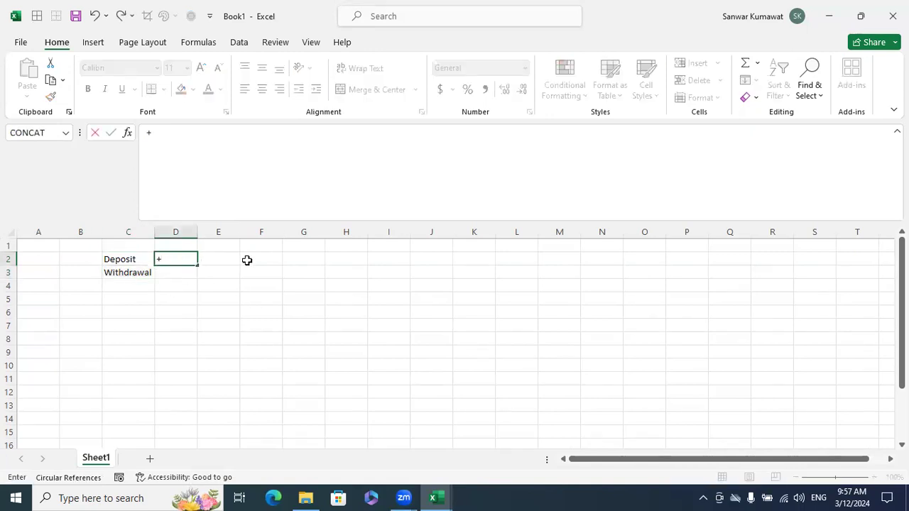
{"action": "key", "text": "Return"}
{"action": "type", "text": "-"}
{"action": "key", "text": "Return"}
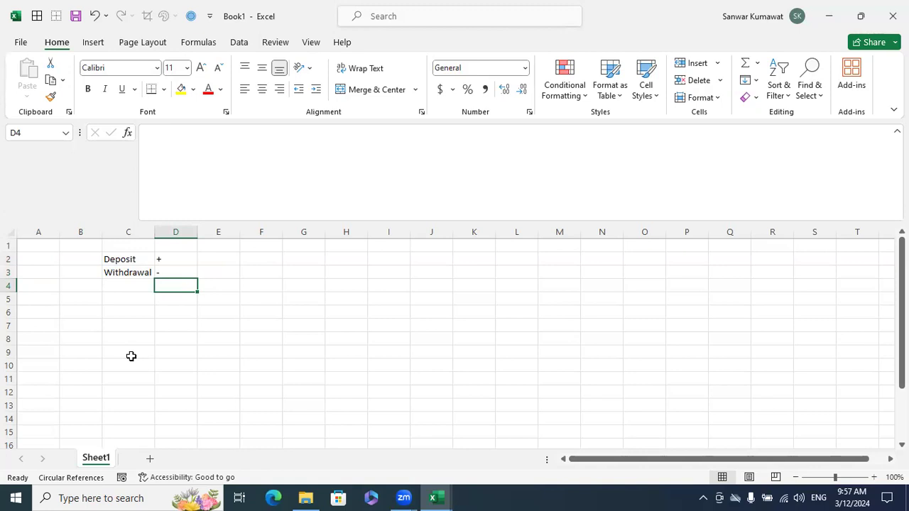
Label B5 Opening Bal, fit column B to the text, and enter the opening balance 500000 in C5.
{"action": "left_click", "coordinate": [86, 299]}
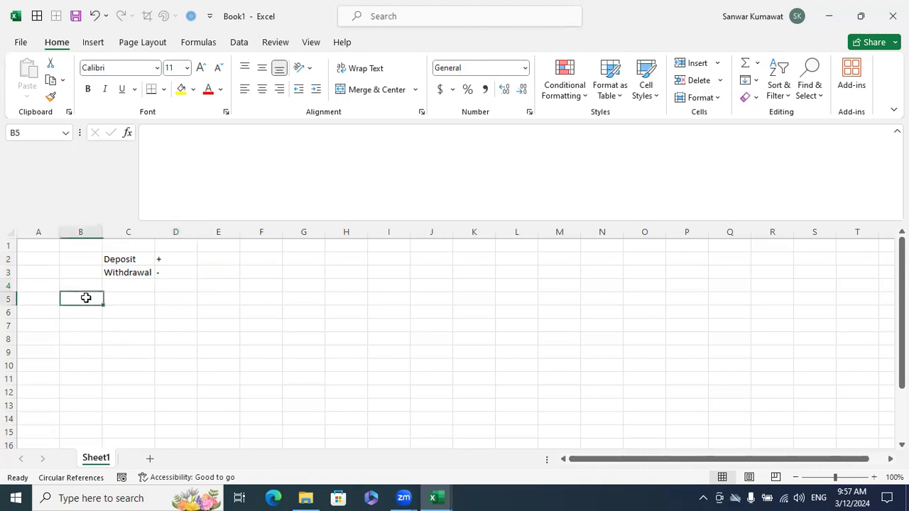
{"action": "type", "text": "Openin"}
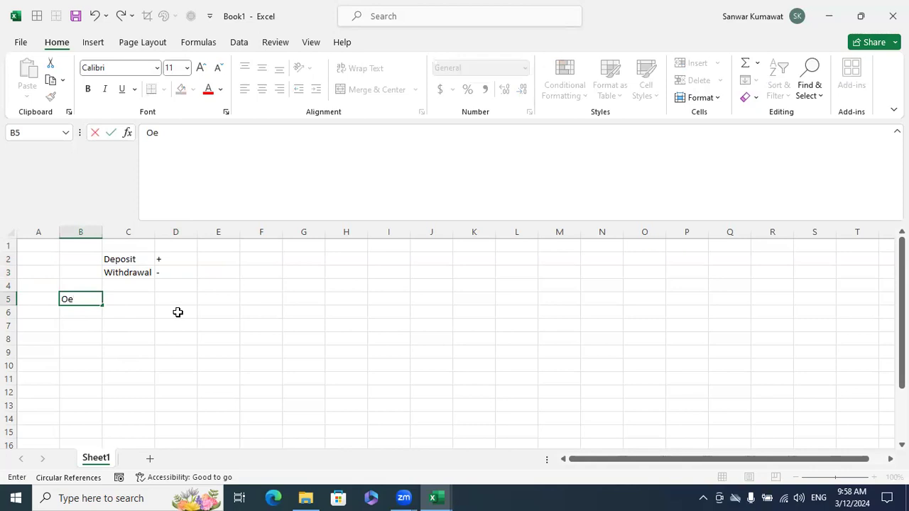
{"action": "type", "text": "g Bal"}
{"action": "key", "text": "Return"}
{"action": "key", "text": "Tab"}
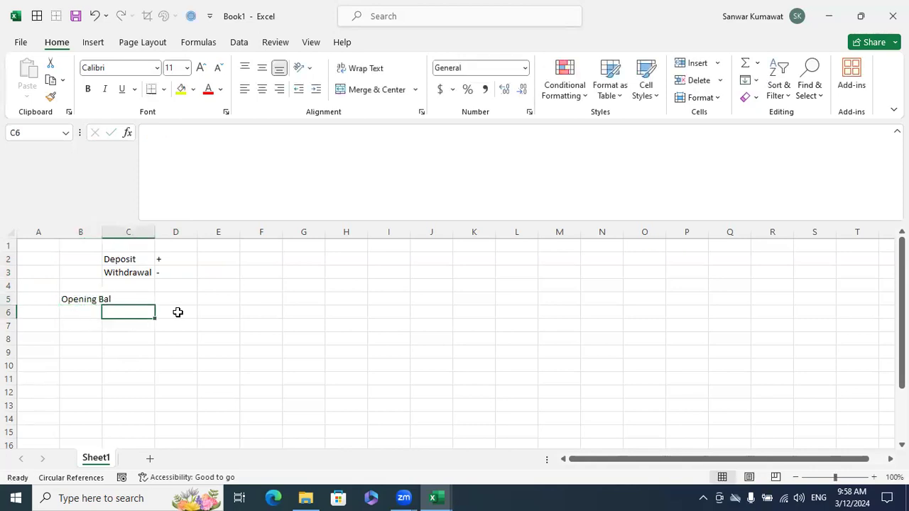
{"action": "double_click", "coordinate": [99, 236]}
{"action": "key", "text": "Up"}
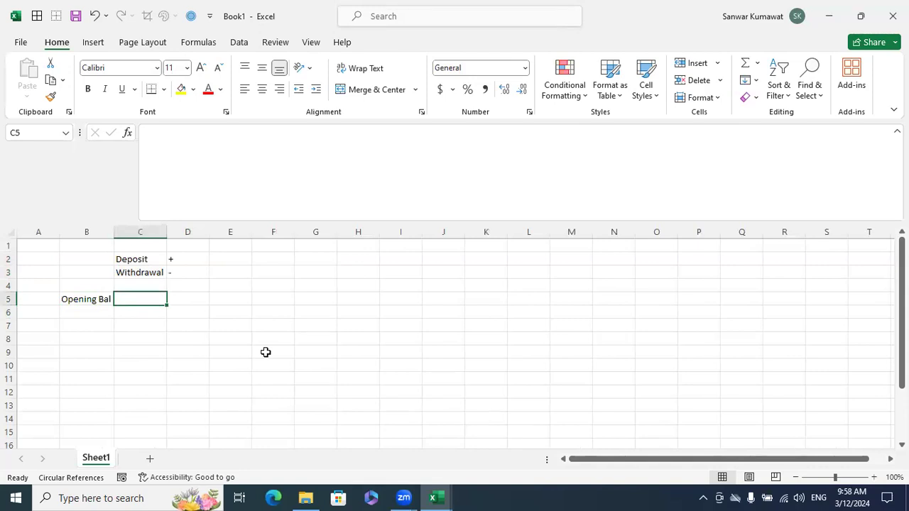
{"action": "type", "text": "500000"}
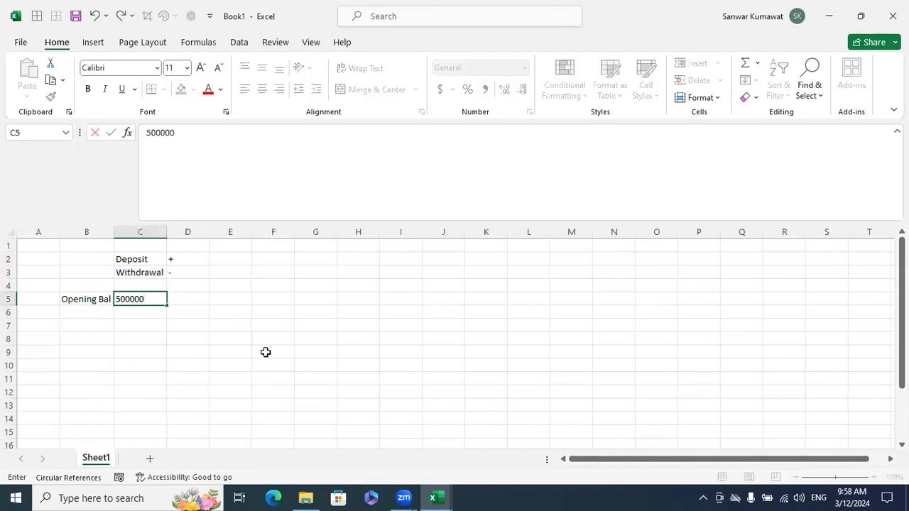
{"action": "key", "text": "Return"}
Enter a deposit of 20000 in C6 and label it A in B6.
{"action": "key", "text": "Up"}
{"action": "key", "text": "Left"}
{"action": "key", "text": "Down"}
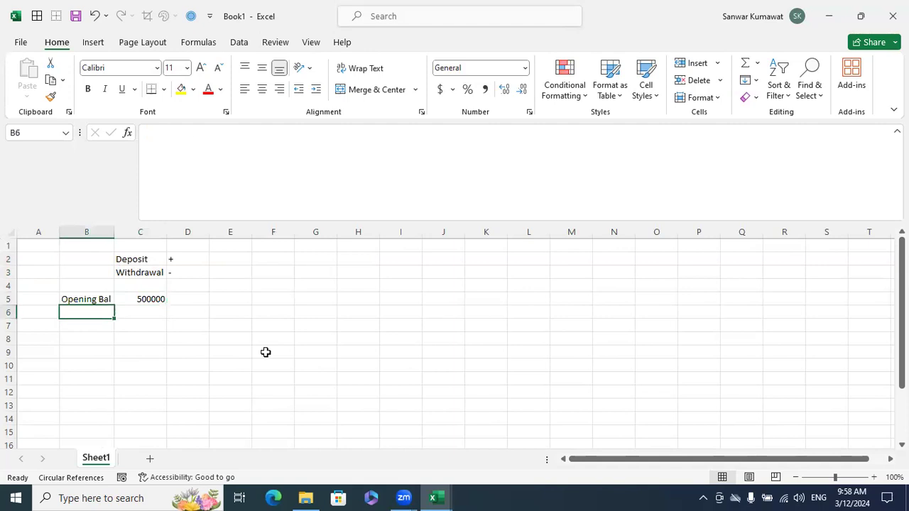
{"action": "key", "text": "Right"}
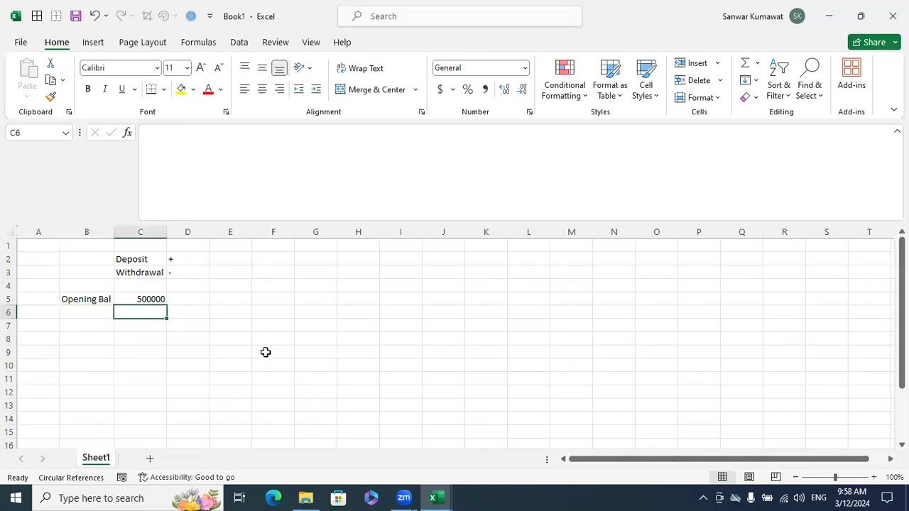
{"action": "type", "text": "20000"}
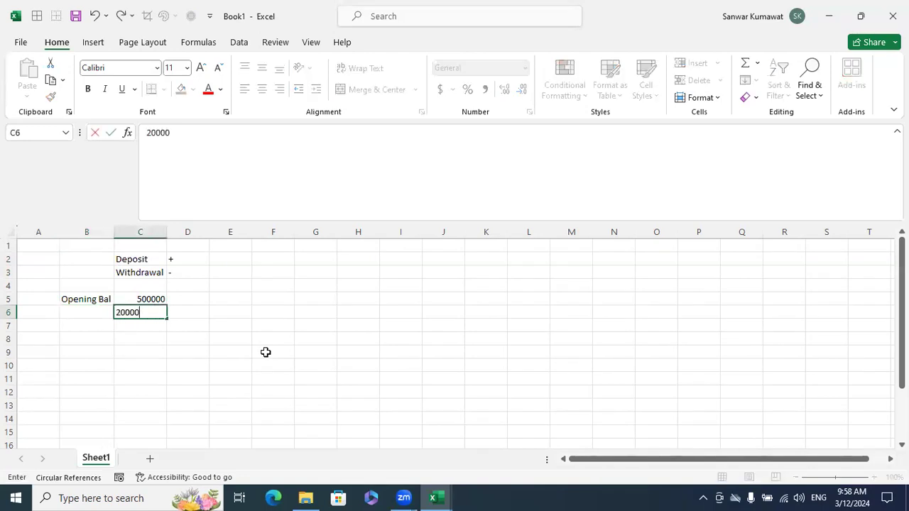
{"action": "key", "text": "Return"}
{"action": "key", "text": "Left"}
{"action": "key", "text": "Up"}
{"action": "type", "text": "A"}
{"action": "key", "text": "Return"}
Enter two more deposits, 78000 in C7 and 45000 in C8.
{"action": "key", "text": "Up"}
{"action": "key", "text": "Down"}
{"action": "key", "text": "Up"}
{"action": "key", "text": "Down"}
{"action": "key", "text": "Right"}
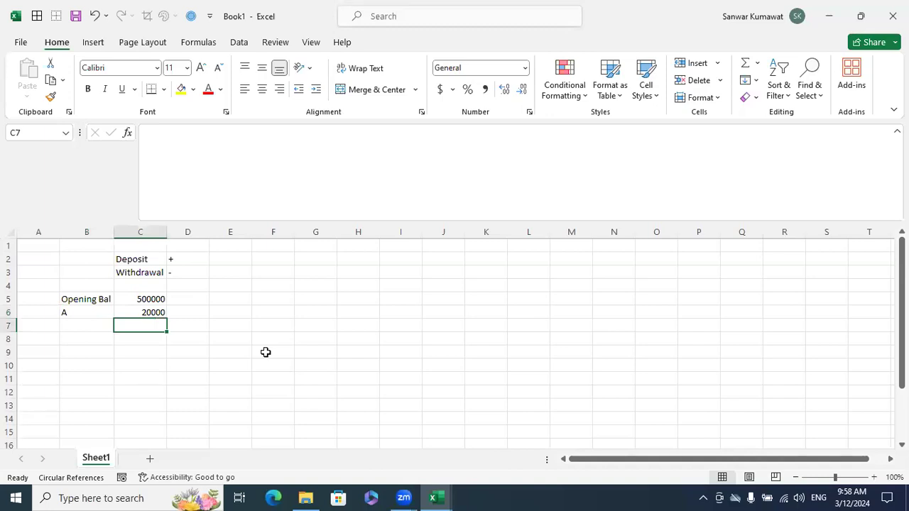
{"action": "type", "text": "78000"}
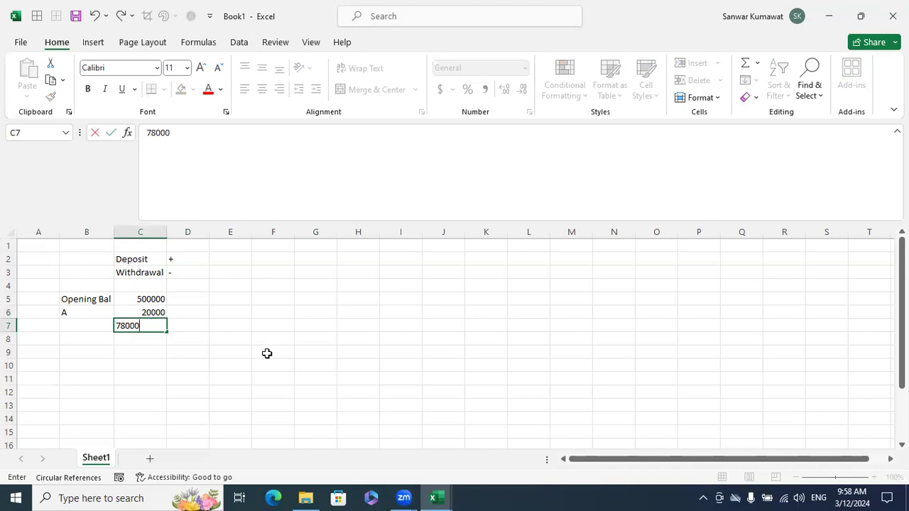
{"action": "key", "text": "Return"}
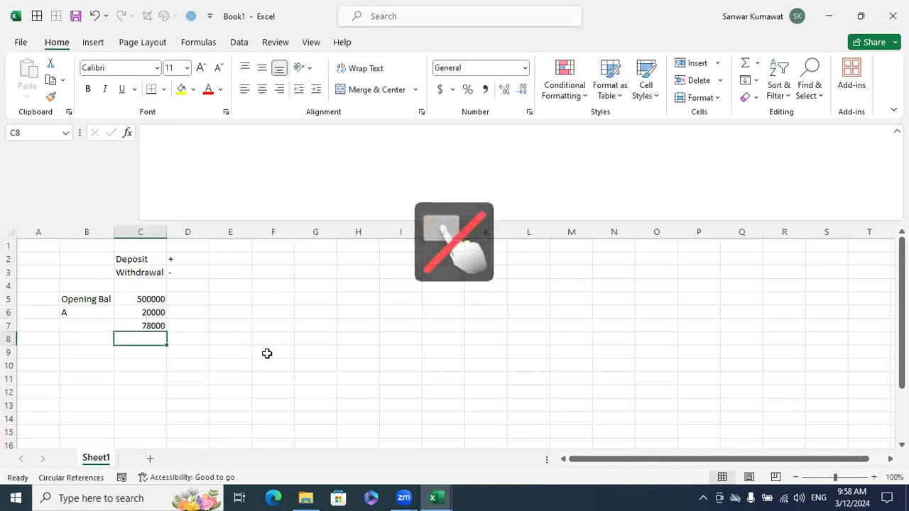
{"action": "type", "text": "45000"}
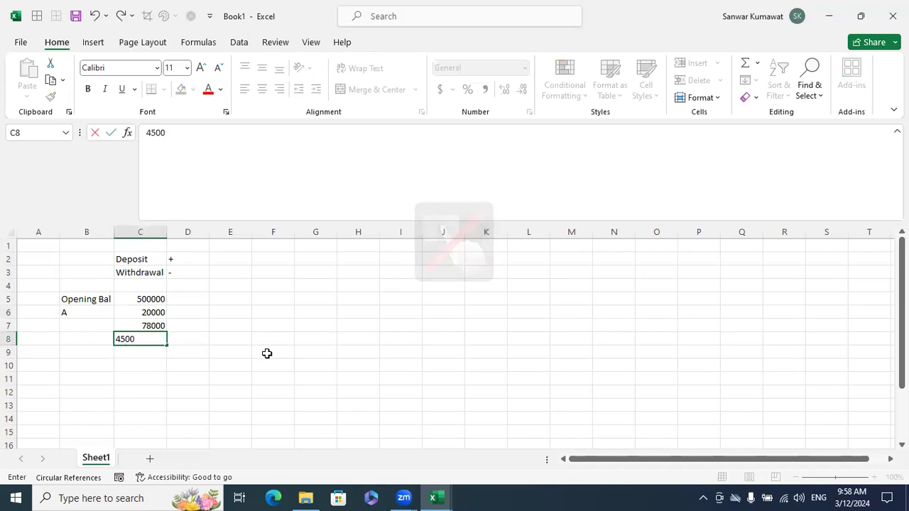
{"action": "key", "text": "Return"}
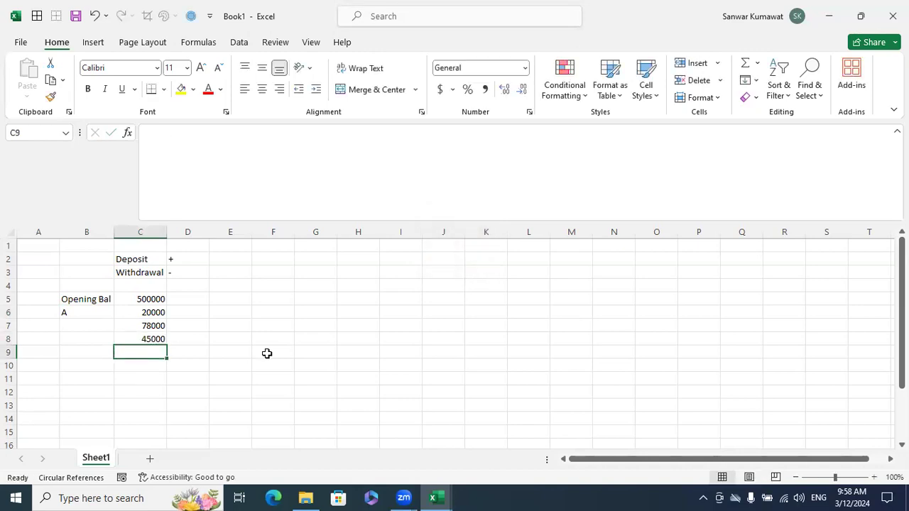
Enter the withdrawals -23000, -56000 and -90000 in C9 through C11.
{"action": "type", "text": "-23000"}
{"action": "key", "text": "Return"}
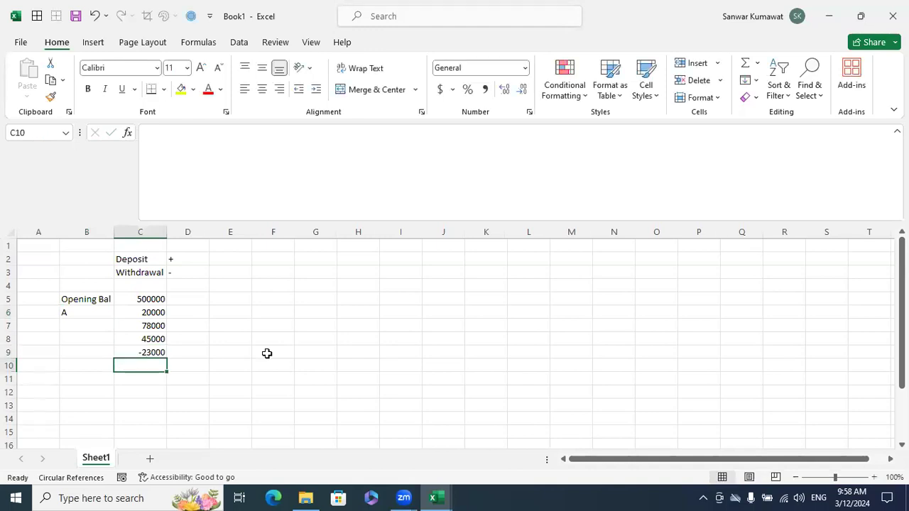
{"action": "type", "text": "-56--"}
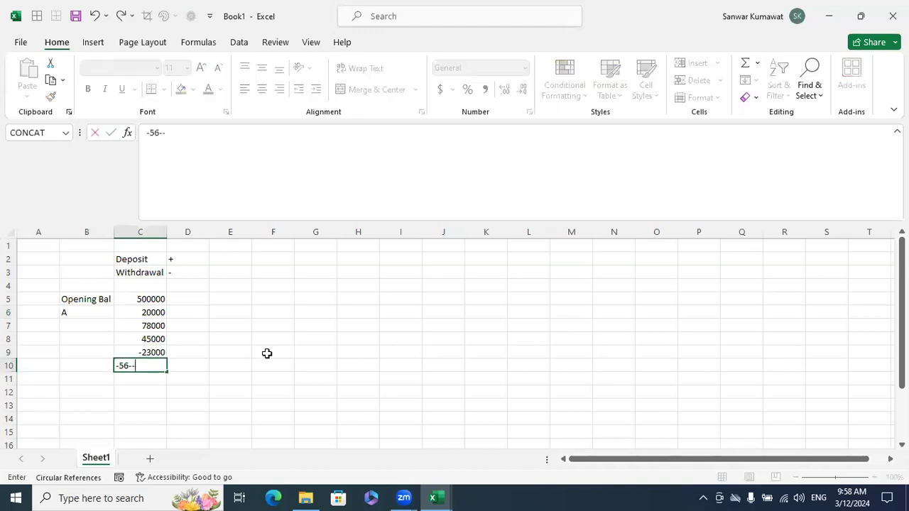
{"action": "key", "text": "BackSpace"}
{"action": "key", "text": "BackSpace"}
{"action": "type", "text": "000"}
{"action": "key", "text": "Return"}
{"action": "type", "text": "-90-000"}
{"action": "key", "text": "Return"}
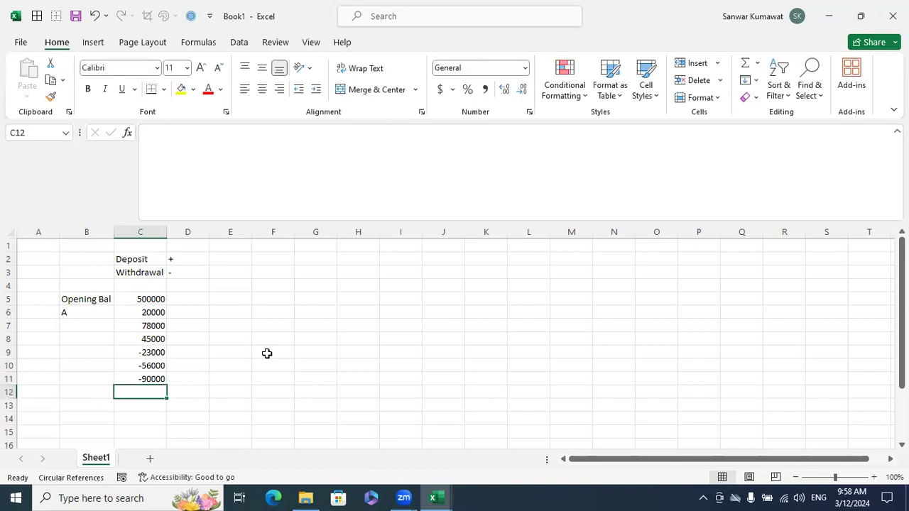
Add the deposits 67000 in C12 and 85000 in C13 below the withdrawals.
{"action": "type", "text": "67000"}
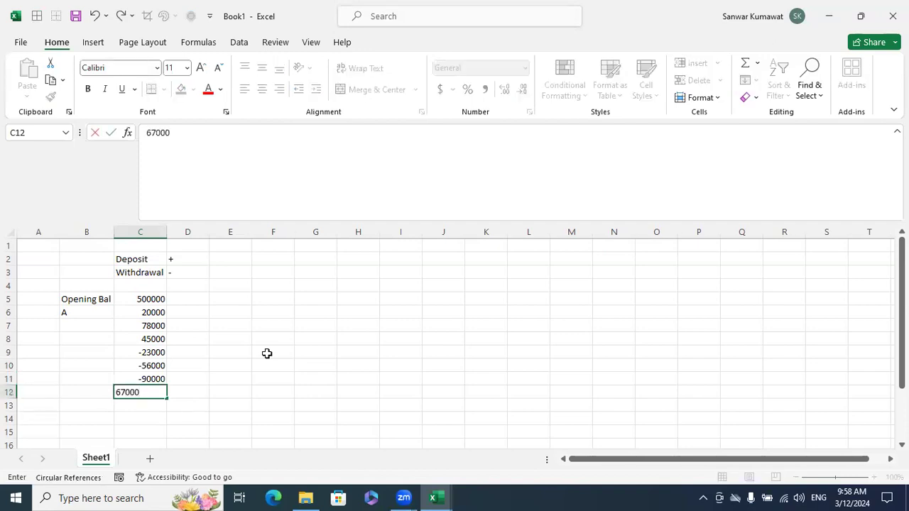
{"action": "key", "text": "Return"}
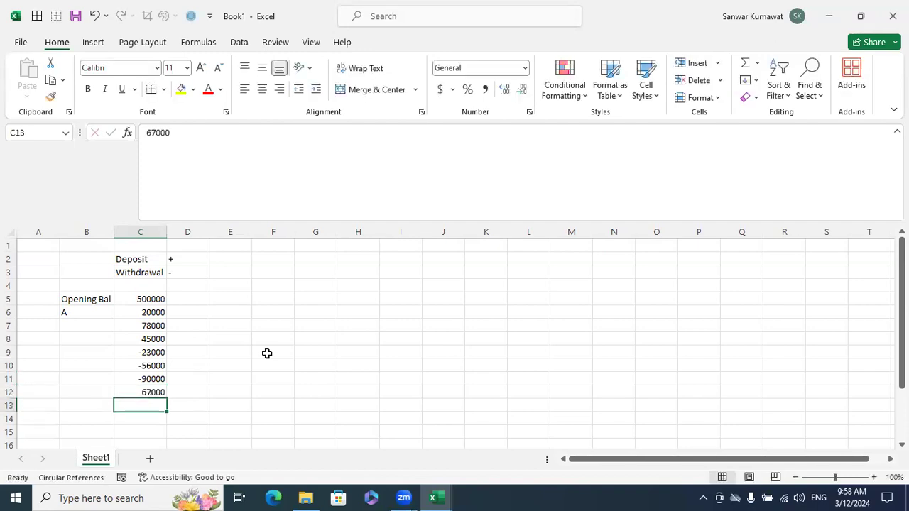
{"action": "type", "text": "85000"}
{"action": "key", "text": "Return"}
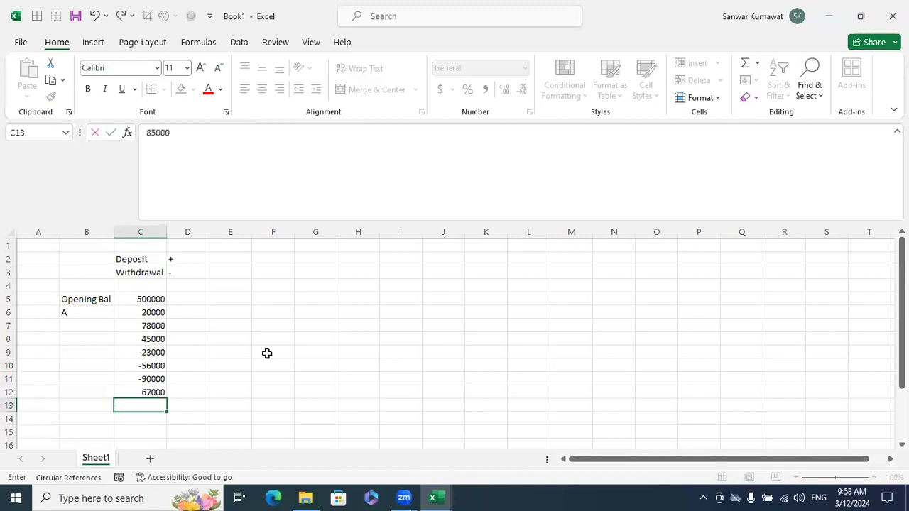
Enter the withdrawal -20000 in C14 and select the amounts in C5 through C14.
{"action": "type", "text": "-20000"}
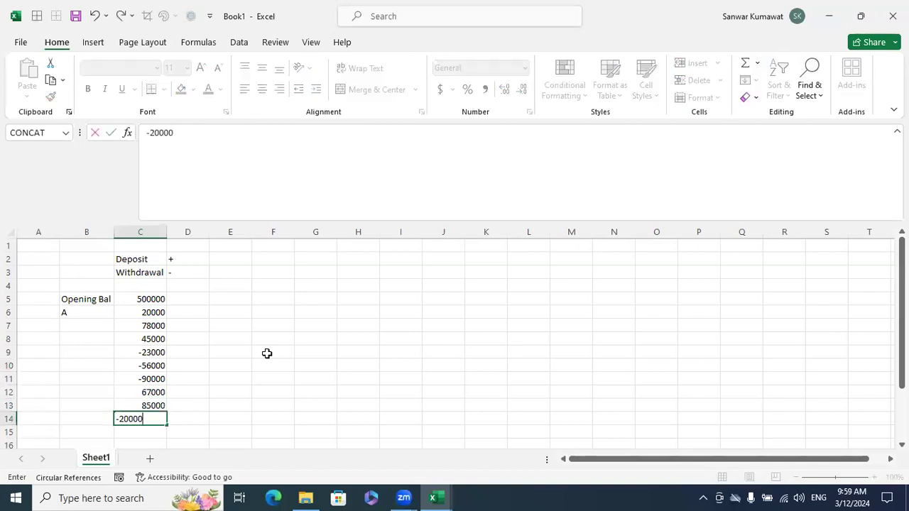
{"action": "key", "text": "Return"}
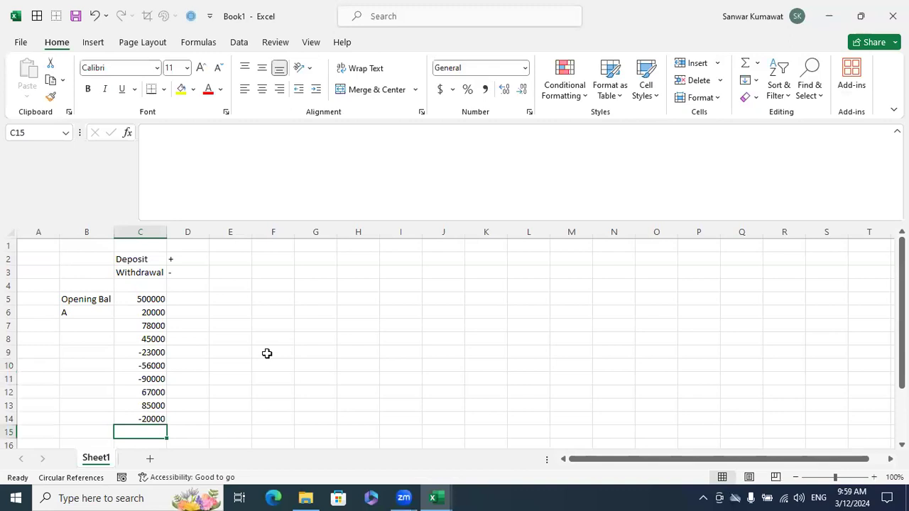
{"action": "left_click_drag", "start_coordinate": [89, 307], "coordinate": [75, 421]}
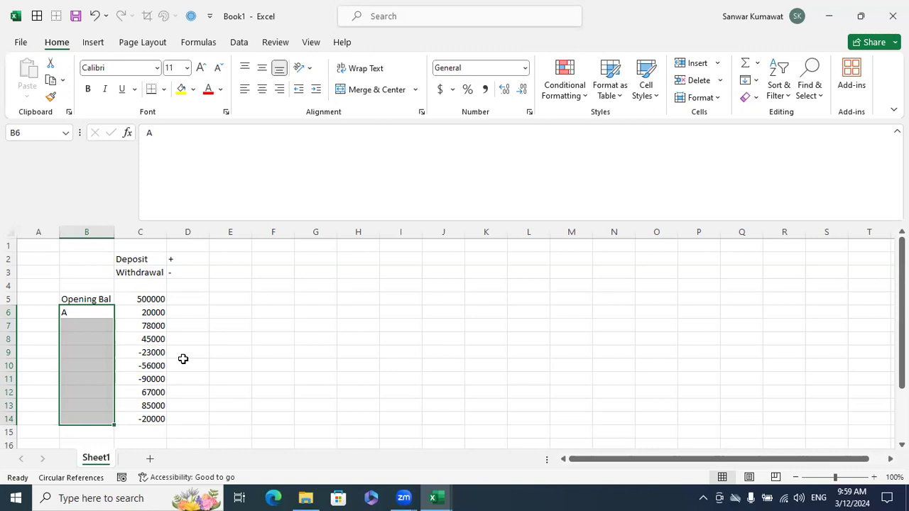
{"action": "left_click_drag", "start_coordinate": [150, 302], "coordinate": [135, 419]}
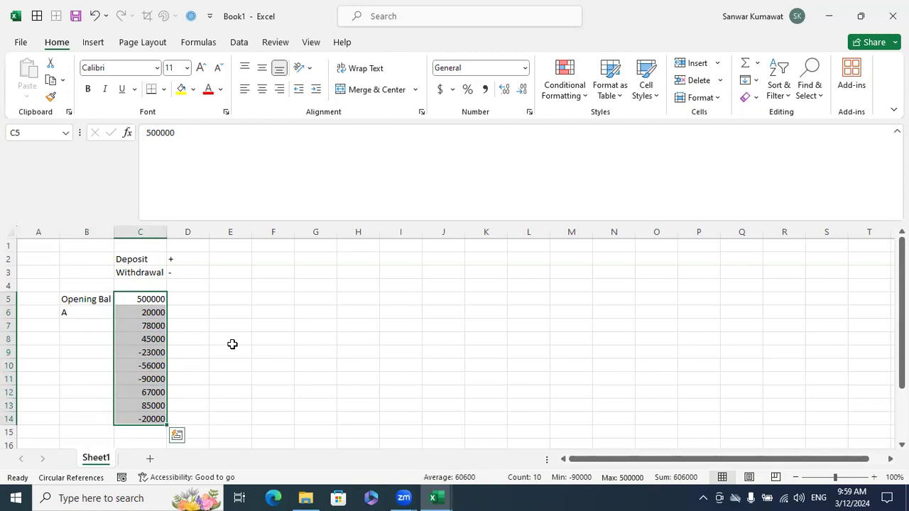
Enter the tracking limits 50000 in F2 and -50000 in F3, beside the deposit and withdrawal rows.
{"action": "left_click", "coordinate": [275, 262]}
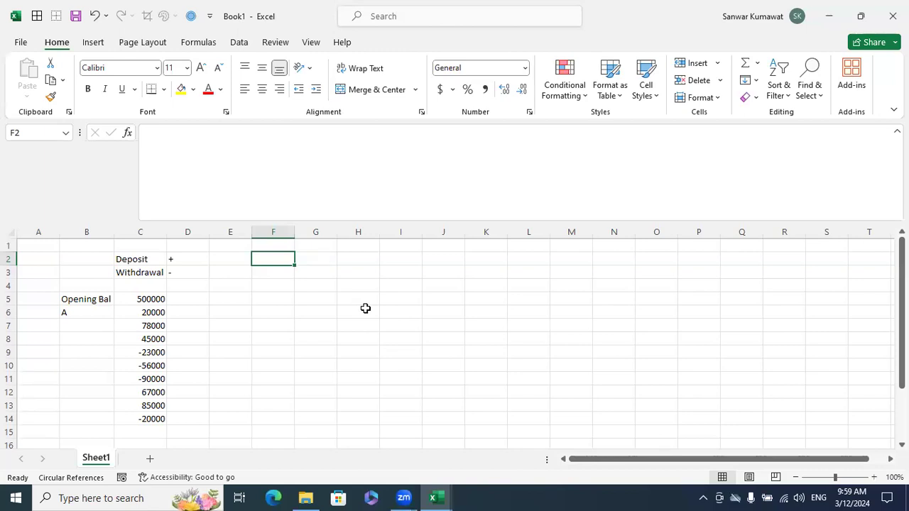
{"action": "type", "text": "50000"}
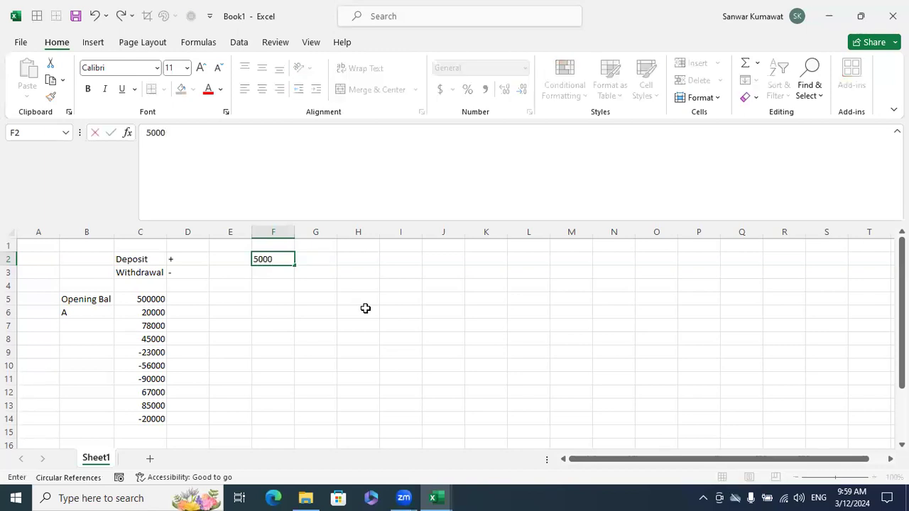
{"action": "key", "text": "Return"}
{"action": "key", "text": "Up"}
{"action": "key", "text": "Left"}
{"action": "key", "text": "Left"}
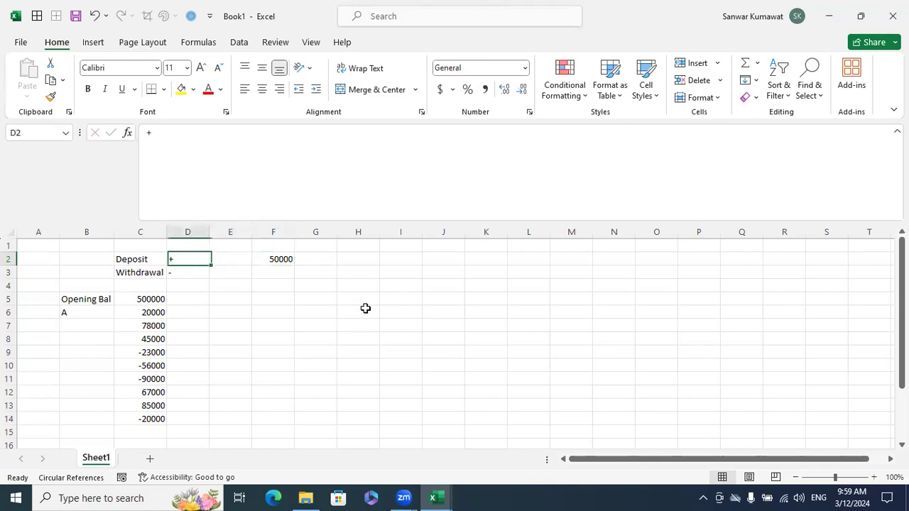
{"action": "key", "text": "Left"}
{"action": "key", "text": "Right"}
{"action": "key", "text": "Right"}
{"action": "key", "text": "Right"}
{"action": "key", "text": "Down"}
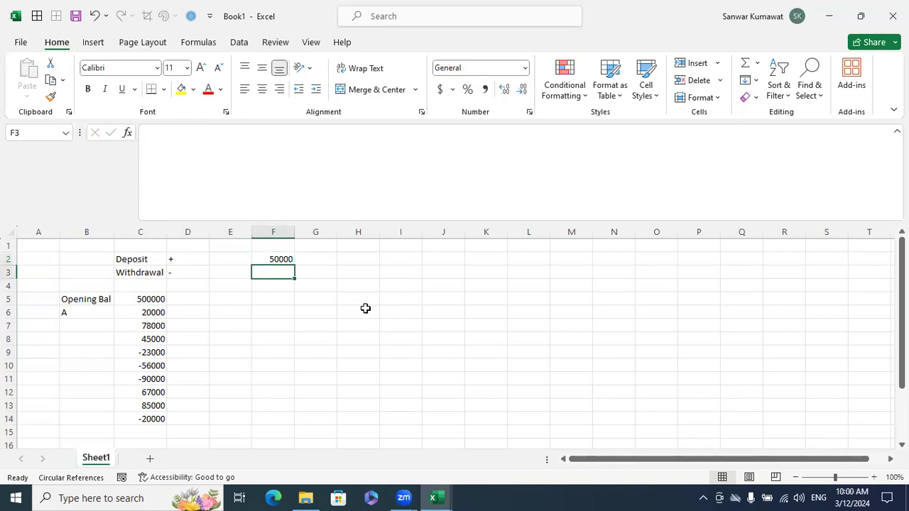
{"action": "type", "text": "-50000"}
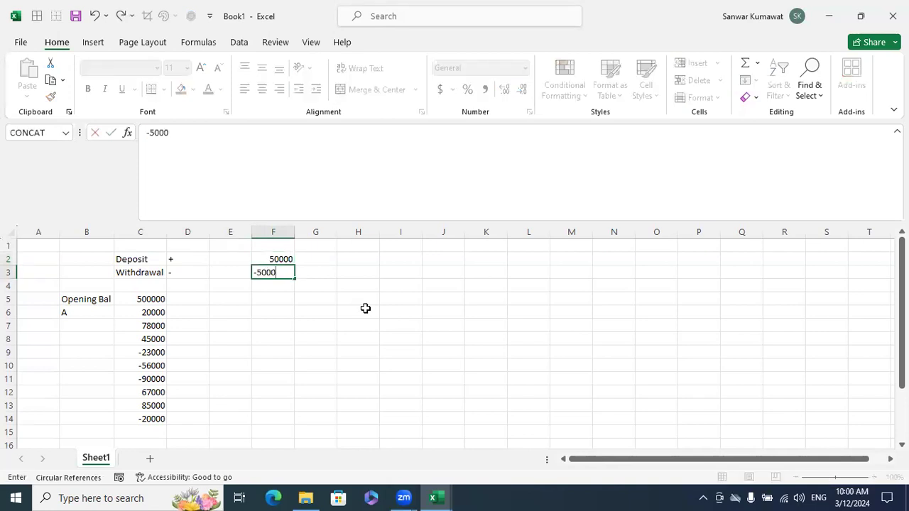
{"action": "key", "text": "Return"}
{"action": "key", "text": "Up"}
{"action": "key", "text": "Up"}
{"action": "key", "text": "Down"}
{"action": "key", "text": "Up"}
{"action": "key", "text": "Up"}
{"action": "key", "text": "Down"}
{"action": "key", "text": "Down"}
{"action": "key", "text": "Up"}
{"action": "key", "text": "Down"}
{"action": "key", "text": "Up"}
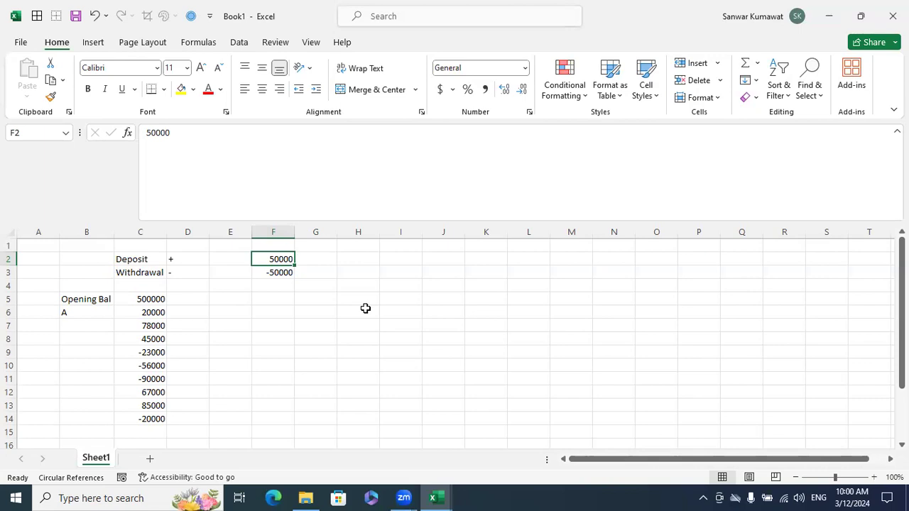
{"action": "key", "text": "Down"}
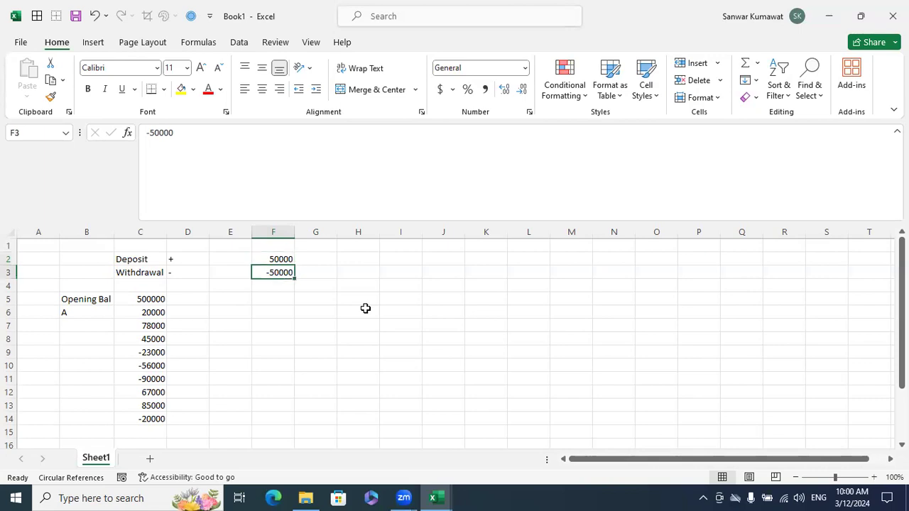
Enter the status Don't track in D6, beside the first deposit.
{"action": "key", "text": "Down"}
{"action": "key", "text": "Down"}
{"action": "key", "text": "Left"}
{"action": "key", "text": "Left"}
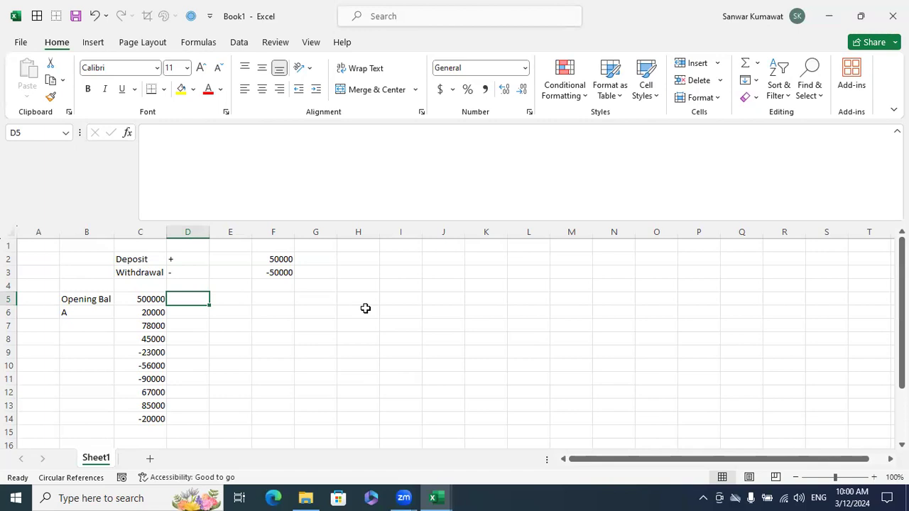
{"action": "key", "text": "Down"}
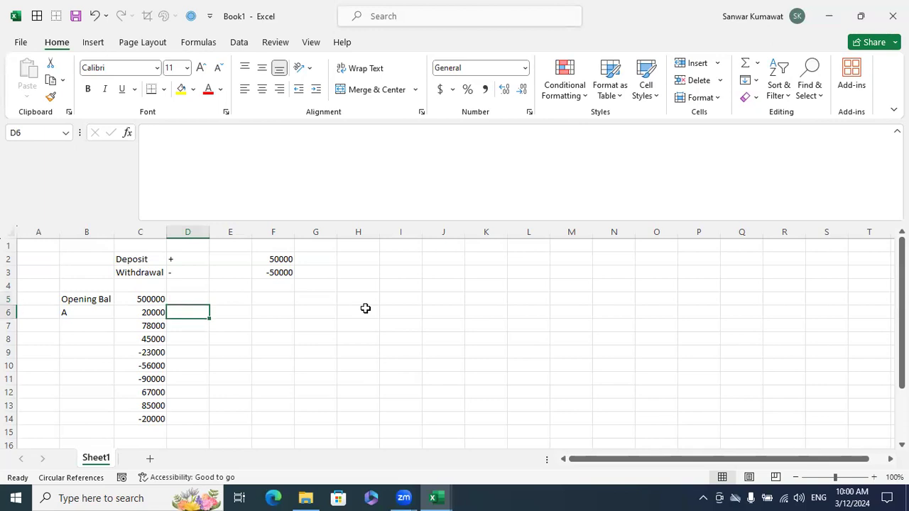
{"action": "key", "text": "Left"}
{"action": "key", "text": "Right"}
{"action": "key", "text": "Left"}
{"action": "key", "text": "Down"}
{"action": "key", "text": "Right"}
{"action": "key", "text": "Up"}
{"action": "type", "text": "don't"}
{"action": "key", "text": "BackSpace"}
{"action": "key", "text": "BackSpace"}
{"action": "key", "text": "BackSpace"}
{"action": "key", "text": "BackSpace"}
{"action": "key", "text": "BackSpace"}
{"action": "type", "text": "Don"}
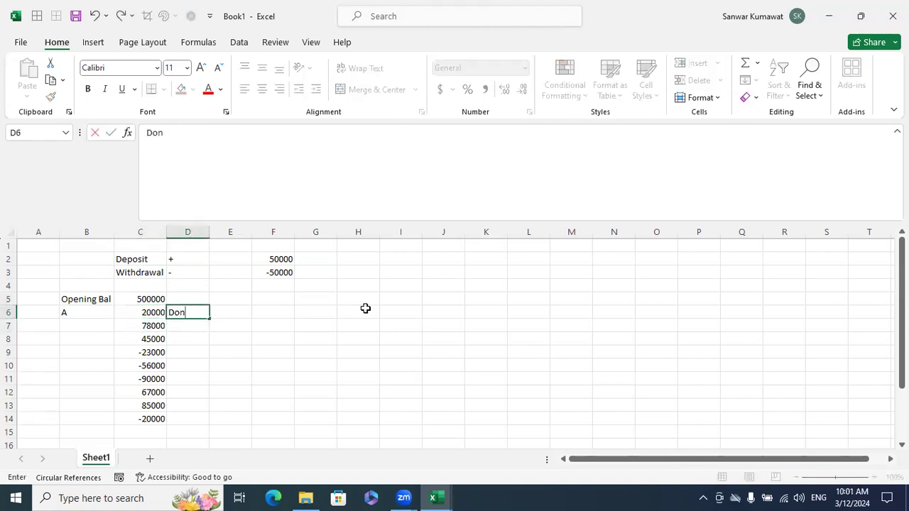
{"action": "type", "text": "'t track"}
{"action": "key", "text": "Return"}
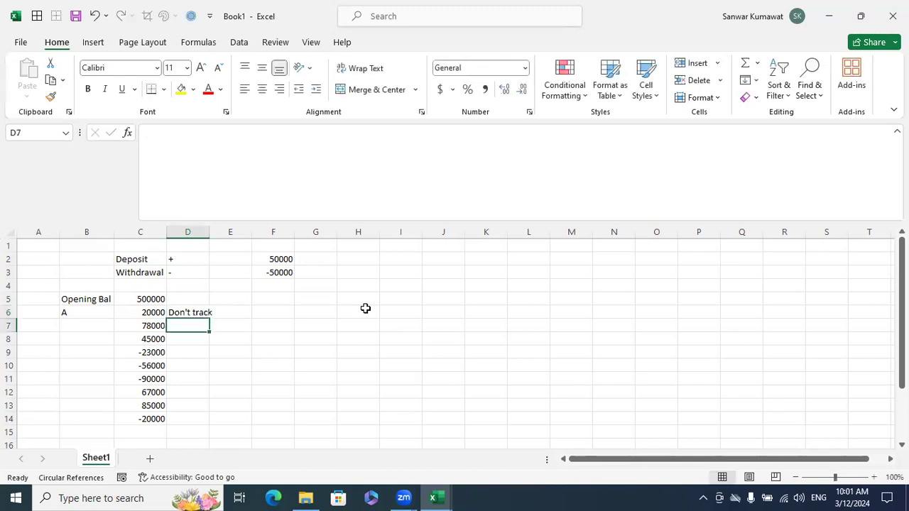
Enter the statuses Track in D7, Don't track in D8 and D9, and Track in D10.
{"action": "type", "text": "Track"}
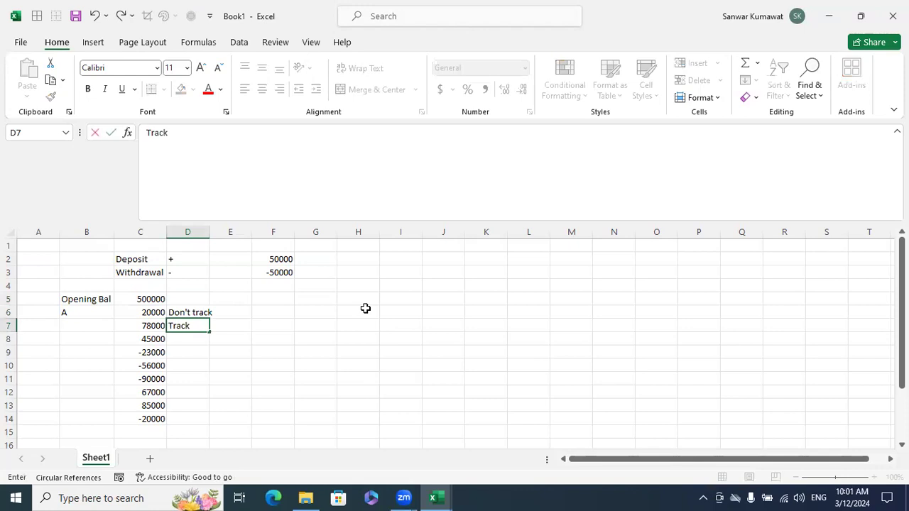
{"action": "key", "text": "Return"}
{"action": "type", "text": "D"}
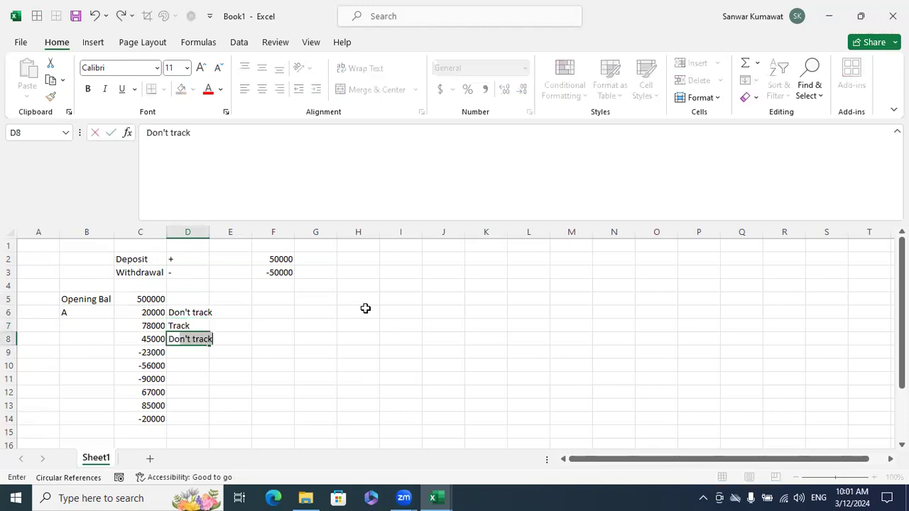
{"action": "key", "text": "Return"}
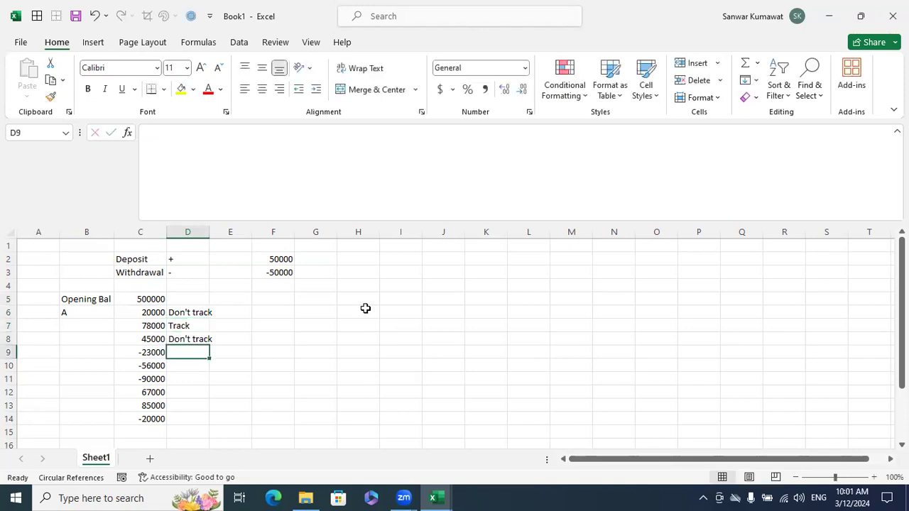
{"action": "type", "text": "Don't track"}
{"action": "key", "text": "Return"}
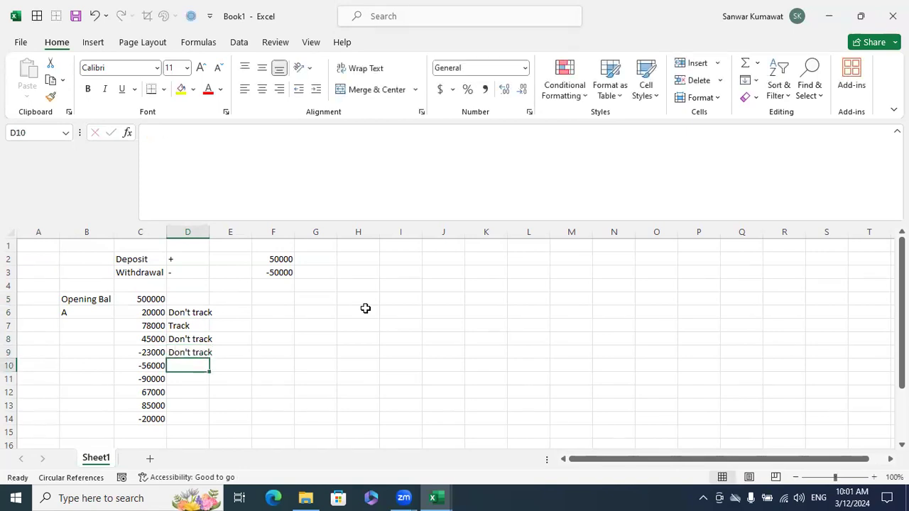
{"action": "type", "text": "Track"}
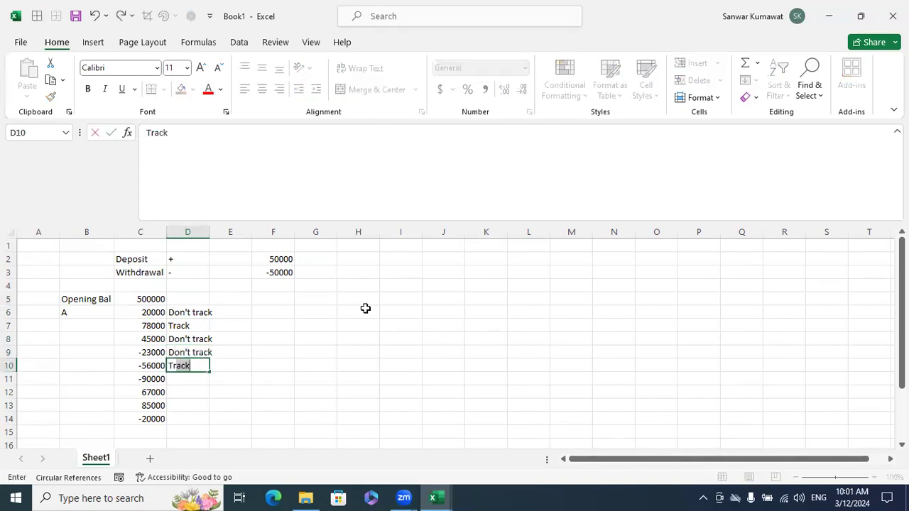
{"action": "key", "text": "Return"}
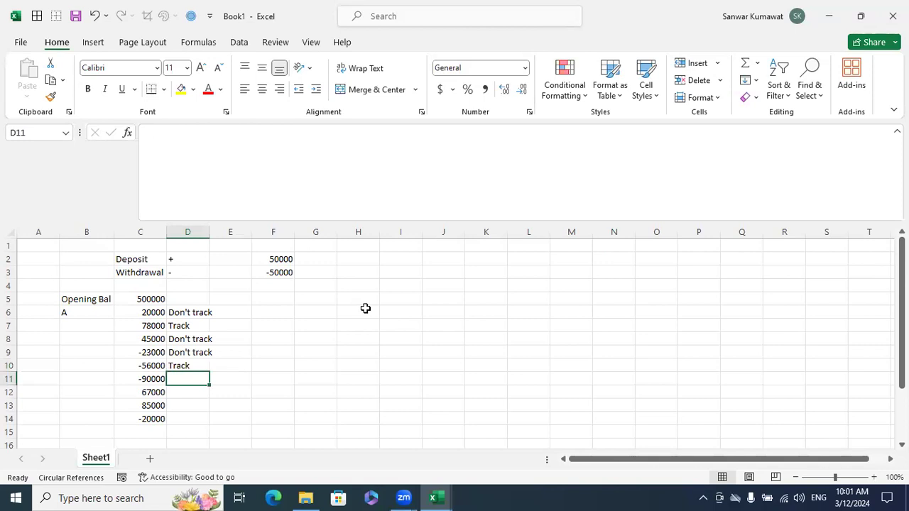
Fill the Track status down into D11 through D13 and enter Don't track in D14.
{"action": "key", "text": "ctrl+d"}
{"action": "key", "text": "Down"}
{"action": "key", "text": "ctrl+d"}
{"action": "key", "text": "Down"}
{"action": "key", "text": "ctrl+d"}
{"action": "key", "text": "Down"}
{"action": "type", "text": "Don't track"}
{"action": "key", "text": "Return"}
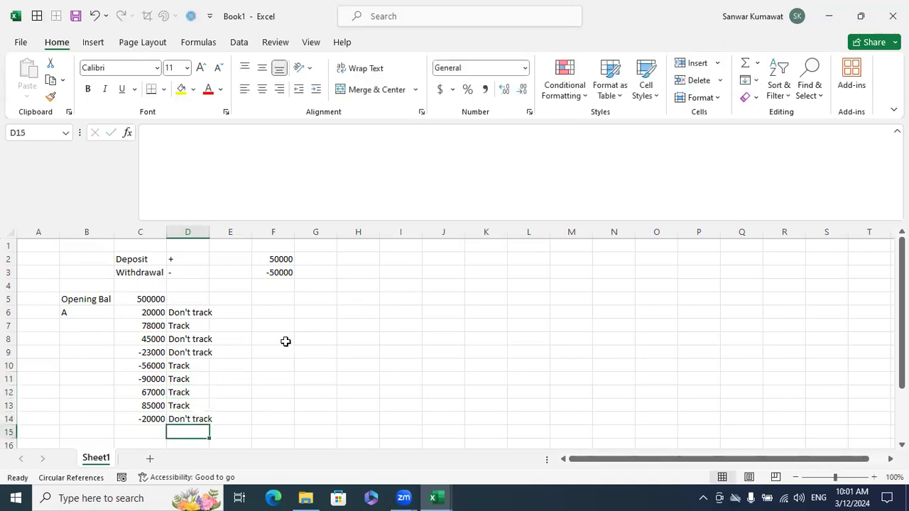
Select the statuses in D6 through D14 and widen column D to fit them.
{"action": "left_click_drag", "start_coordinate": [182, 311], "coordinate": [178, 419]}
{"action": "left_click_drag", "start_coordinate": [210, 232], "coordinate": [225, 247]}
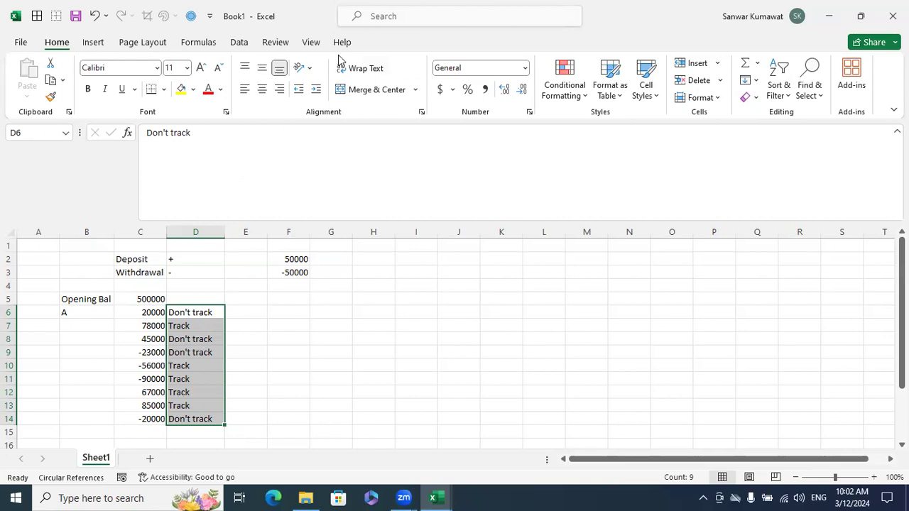
{"action": "key", "text": "ctrl+n"}
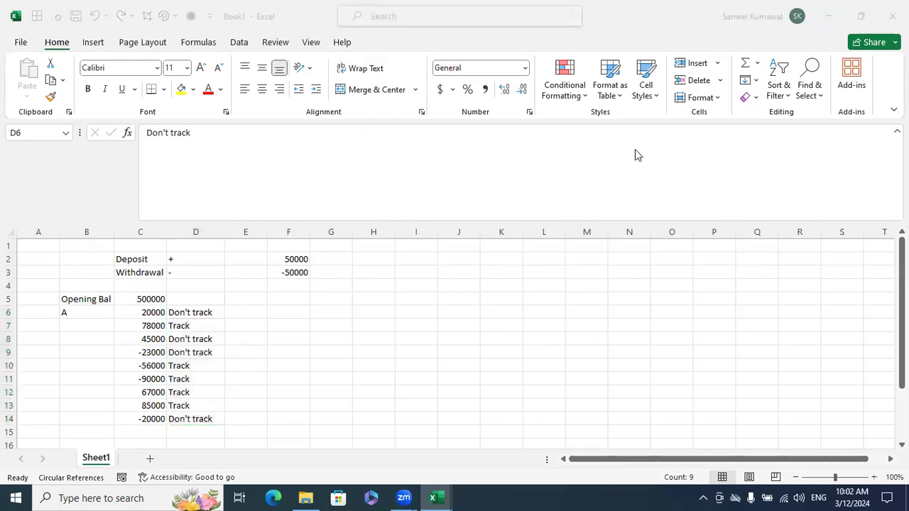
{"action": "left_click", "coordinate": [352, 295]}
Start an IF formula in E6, beside the first deposit's status.
{"action": "left_click", "coordinate": [260, 313]}
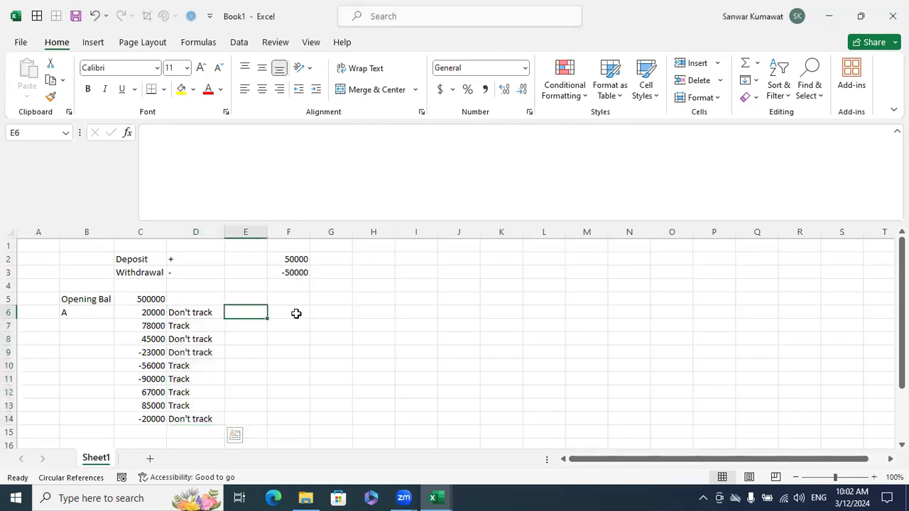
{"action": "type", "text": "="}
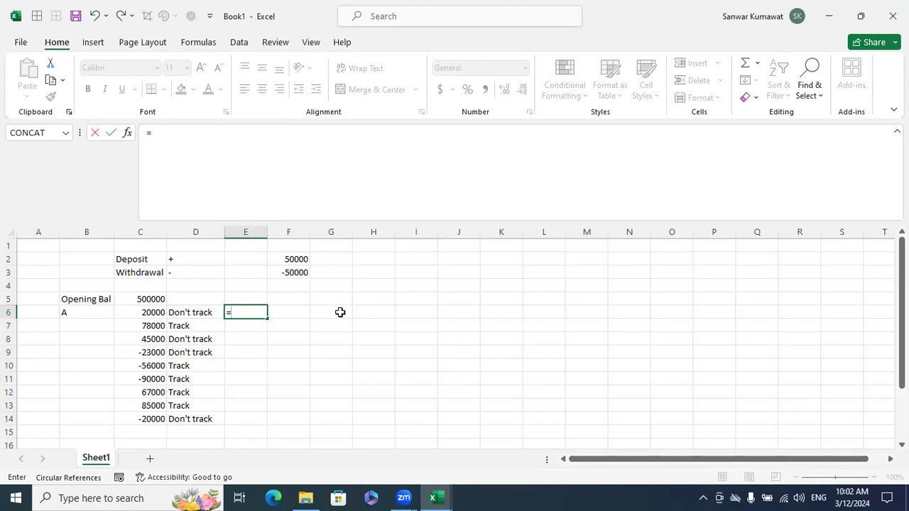
{"action": "type", "text": "IF("}
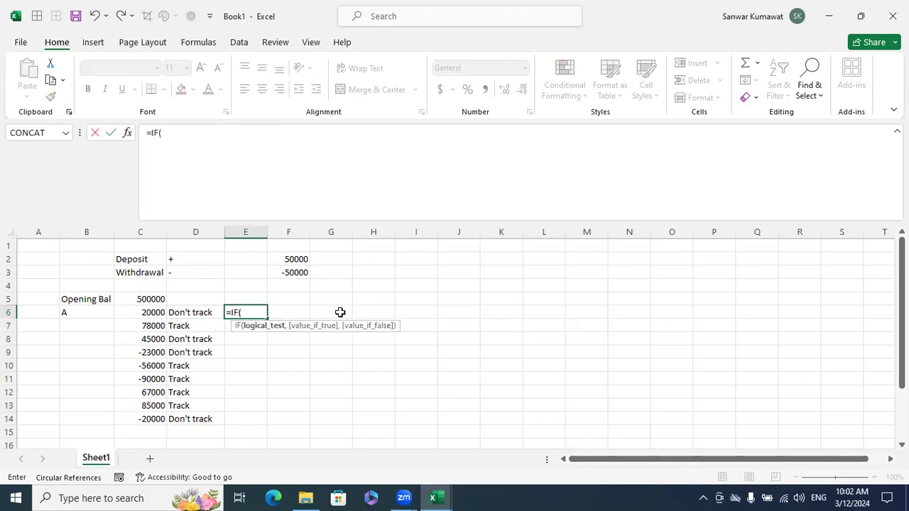
{"action": "left_click", "coordinate": [157, 314]}
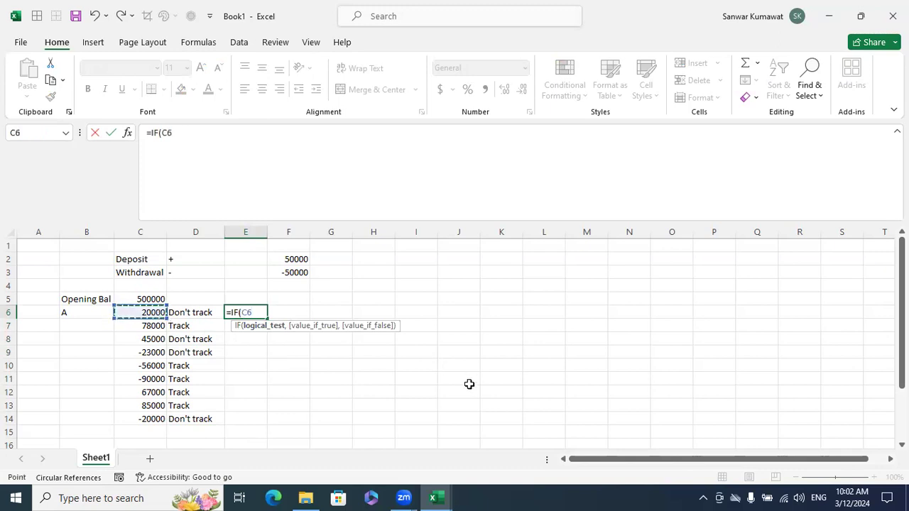
{"action": "type", "text": "<="}
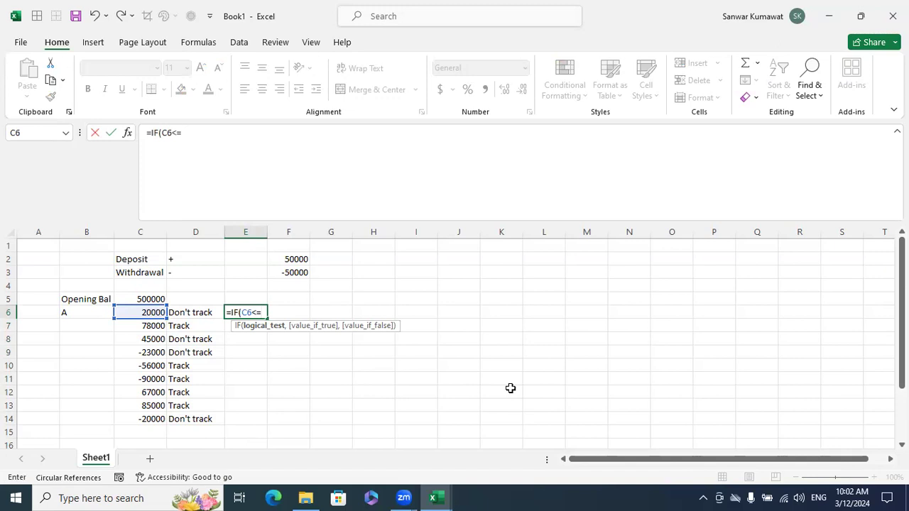
{"action": "type", "text": "-50000"}
{"action": "key", "text": "BackSpace"}
{"action": "key", "text": "BackSpace"}
{"action": "key", "text": "BackSpace"}
{"action": "key", "text": "BackSpace"}
{"action": "key", "text": "BackSpace"}
{"action": "key", "text": "BackSpace"}
{"action": "key", "text": "BackSpace"}
{"action": "key", "text": "BackSpace"}
{"action": "key", "text": "BackSpace"}
{"action": "key", "text": "BackSpace"}
Set the logical test of the IF formula in E6 to OR(C6<=-50000,C6>=50000).
{"action": "type", "text": "OR("}
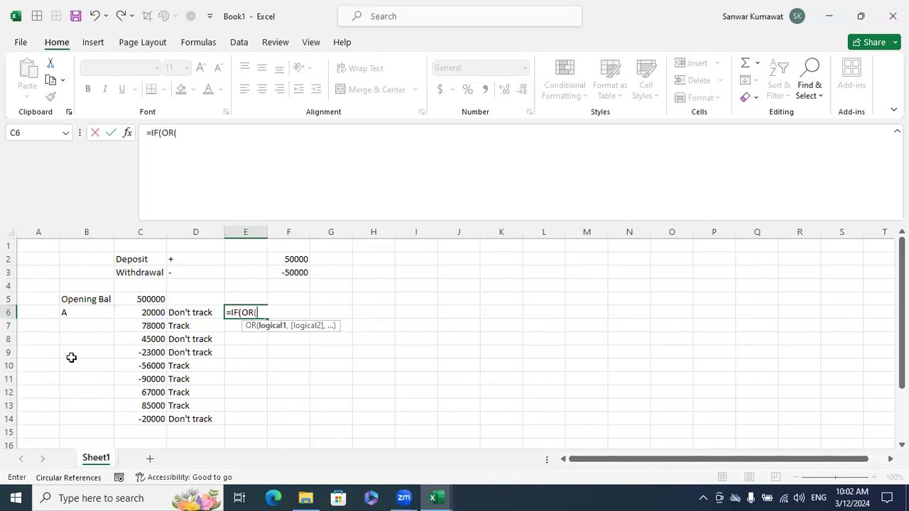
{"action": "left_click", "coordinate": [137, 312]}
{"action": "type", "text": "<=-"}
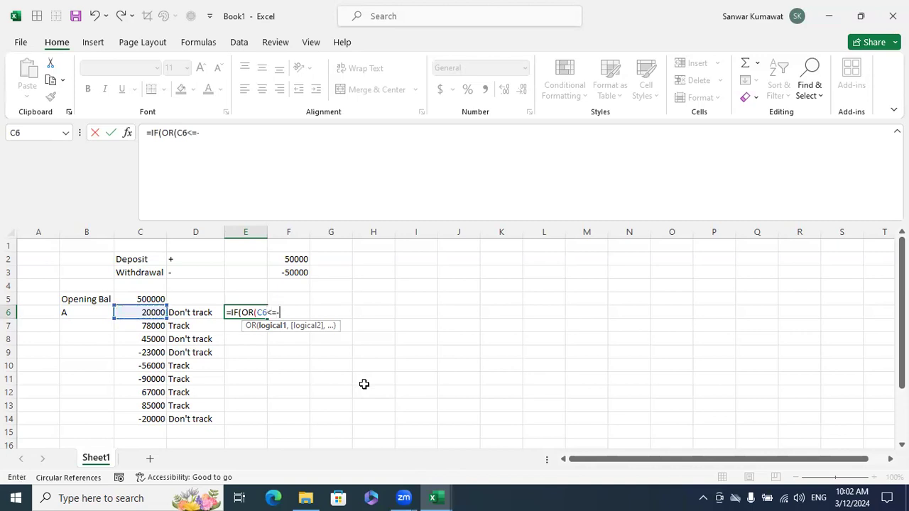
{"action": "type", "text": "50000,"}
{"action": "left_click", "coordinate": [154, 311]}
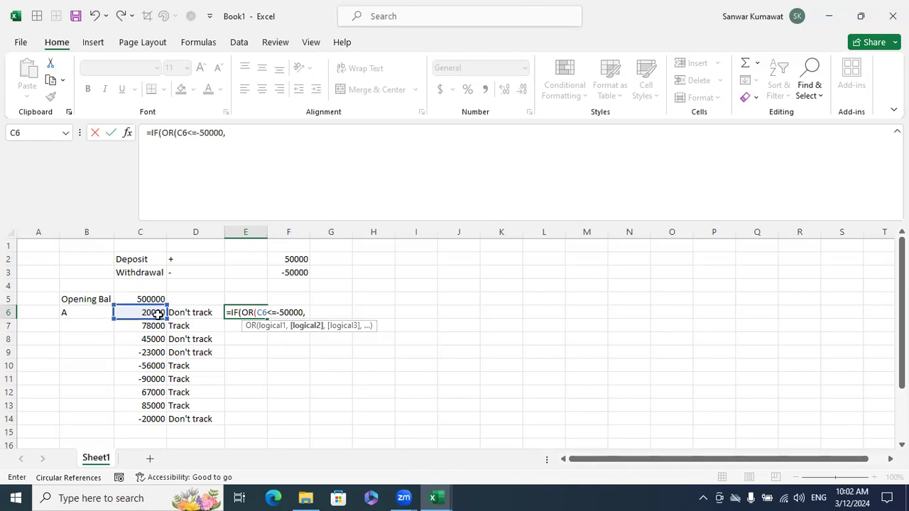
{"action": "type", "text": ">=50000"}
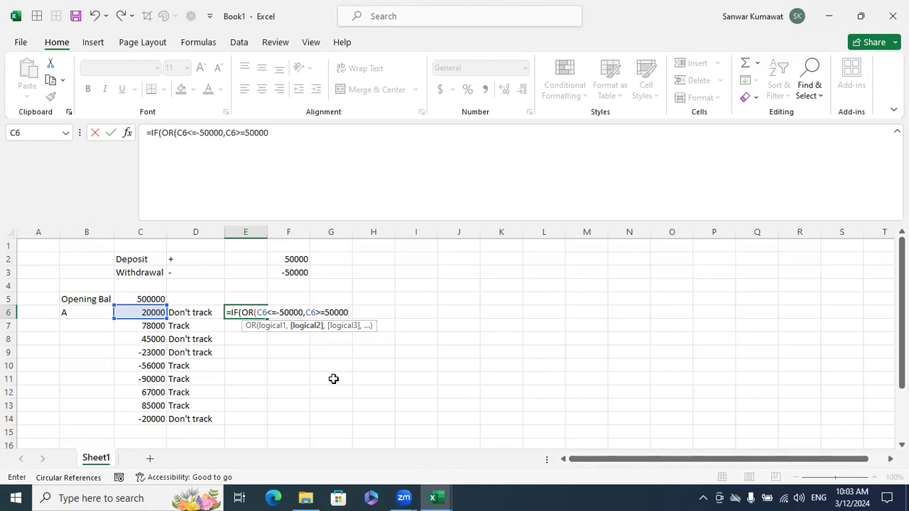
{"action": "type", "text": "),"}
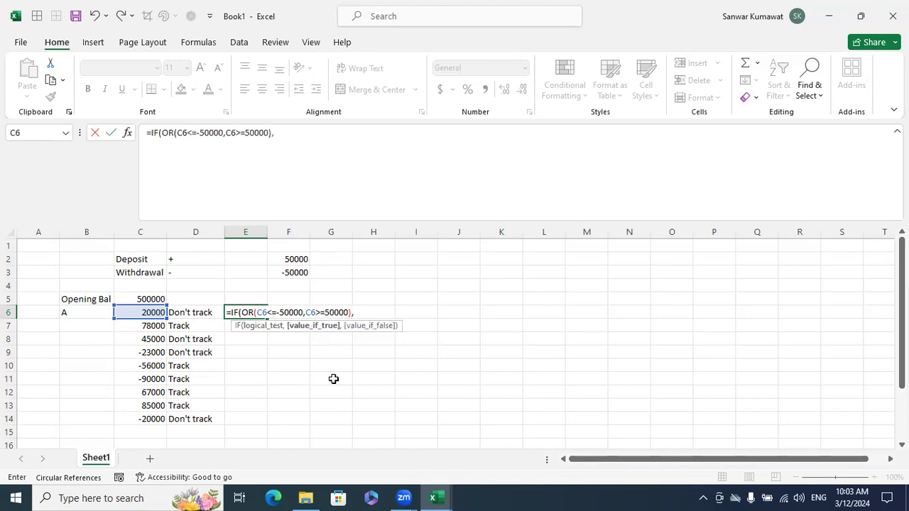
Complete the IF formula in E6 with "Track" as the true result and "Don't track" as the false result.
{"action": "type", "text": "\"Track\",\"do"}
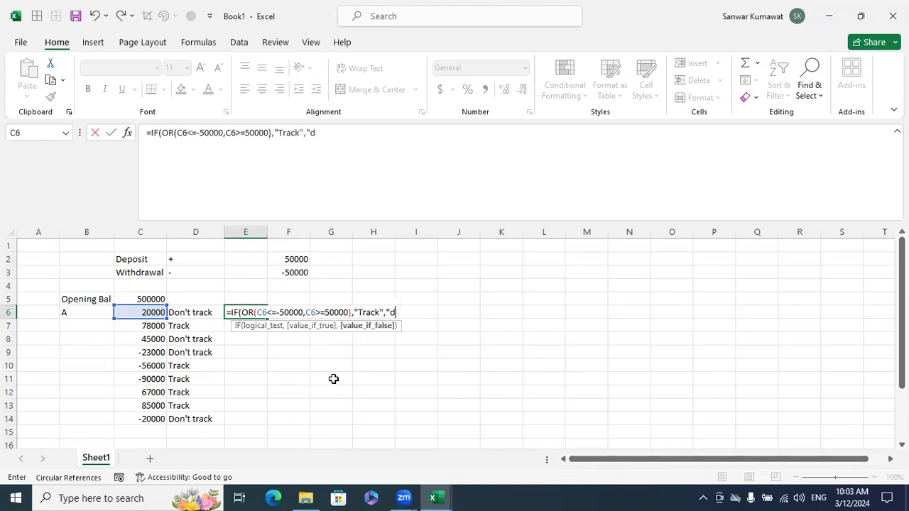
{"action": "key", "text": "BackSpace"}
{"action": "key", "text": "BackSpace"}
{"action": "type", "text": "Don't track\")"}
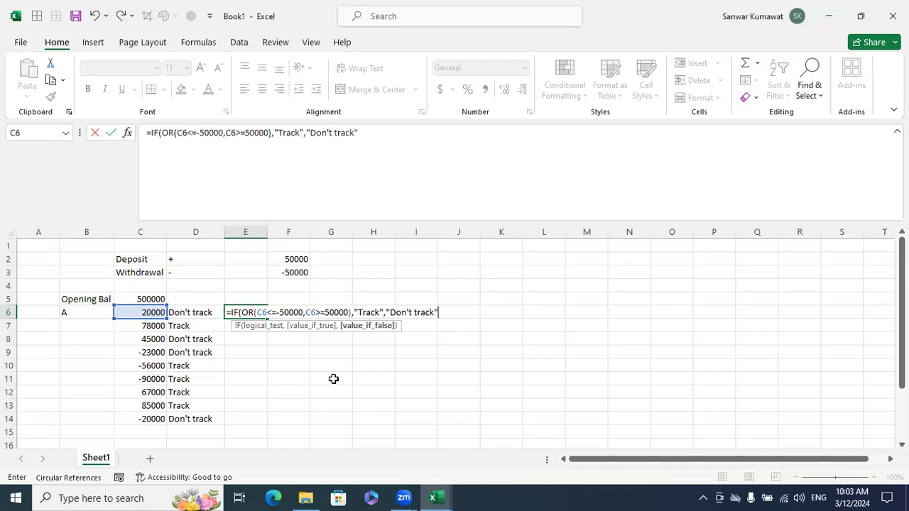
{"action": "key", "text": "Return"}
{"action": "key", "text": "Up"}
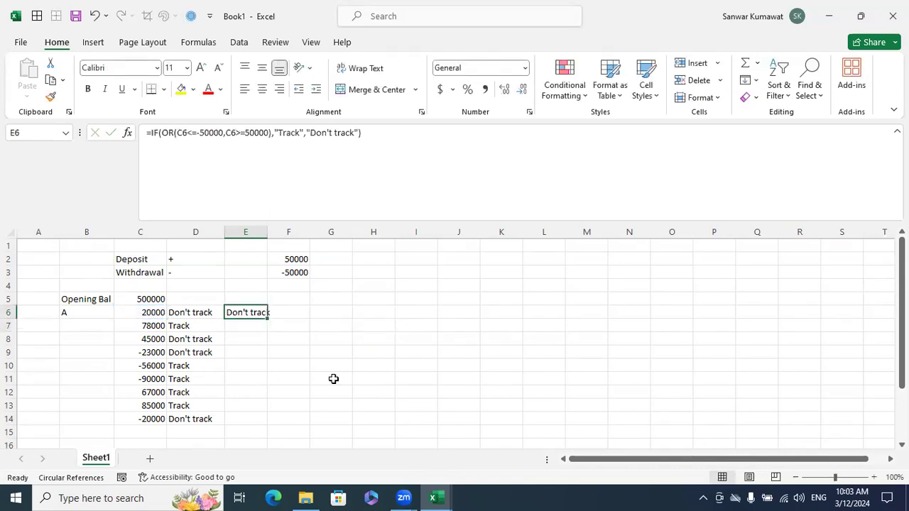
Fill the IF formula in E6 down through E14.
{"action": "key", "text": "shift+Down"}
{"action": "key", "text": "shift+Down"}
{"action": "key", "text": "shift+Down"}
{"action": "key", "text": "shift+Down"}
{"action": "key", "text": "shift+Down"}
{"action": "key", "text": "shift+Down"}
{"action": "key", "text": "shift+Down"}
{"action": "key", "text": "shift+Down"}
{"action": "key", "text": "shift+Down"}
{"action": "key", "text": "shift+Up"}
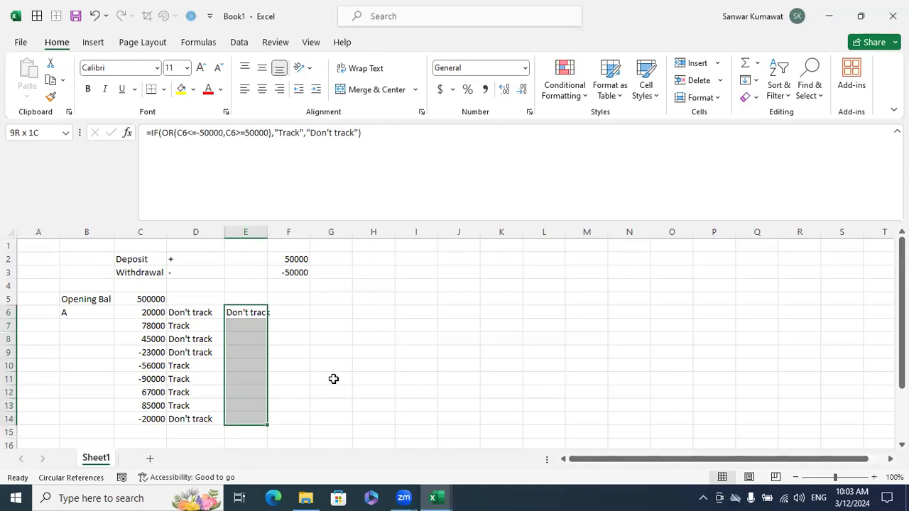
{"action": "key", "text": "ctrl+d"}
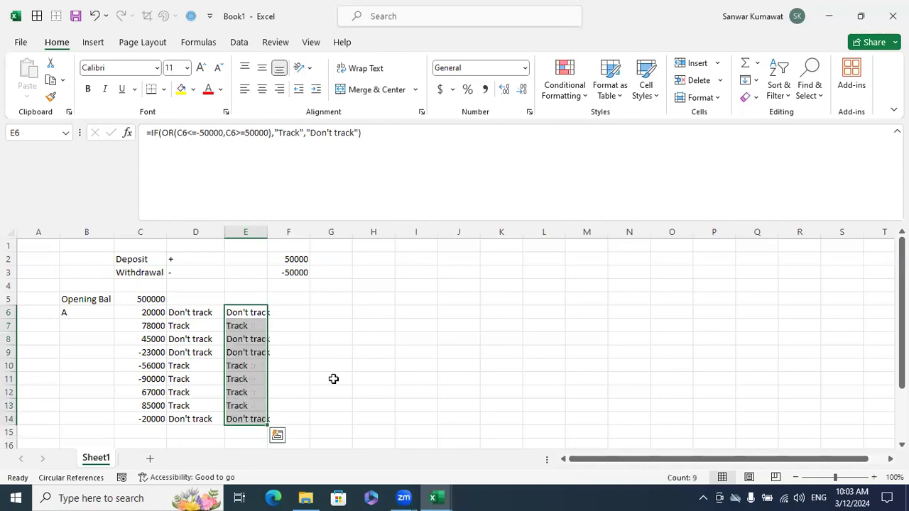
Compare the formula statuses in column E with those in column D and widen column E to fit its text.
{"action": "left_click", "coordinate": [312, 338]}
{"action": "left_click_drag", "start_coordinate": [199, 313], "coordinate": [202, 365]}
{"action": "left_click", "coordinate": [245, 325]}
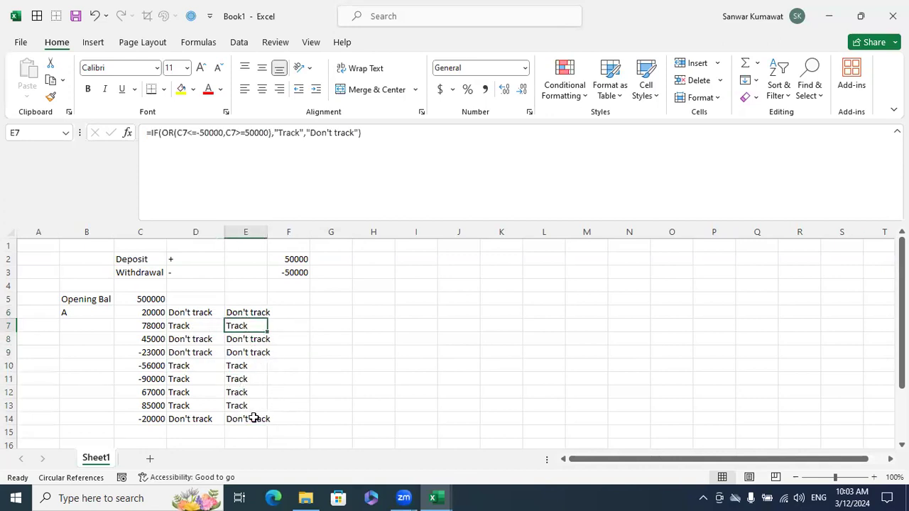
{"action": "left_click_drag", "start_coordinate": [268, 232], "coordinate": [286, 232]}
{"action": "key", "text": "Up"}
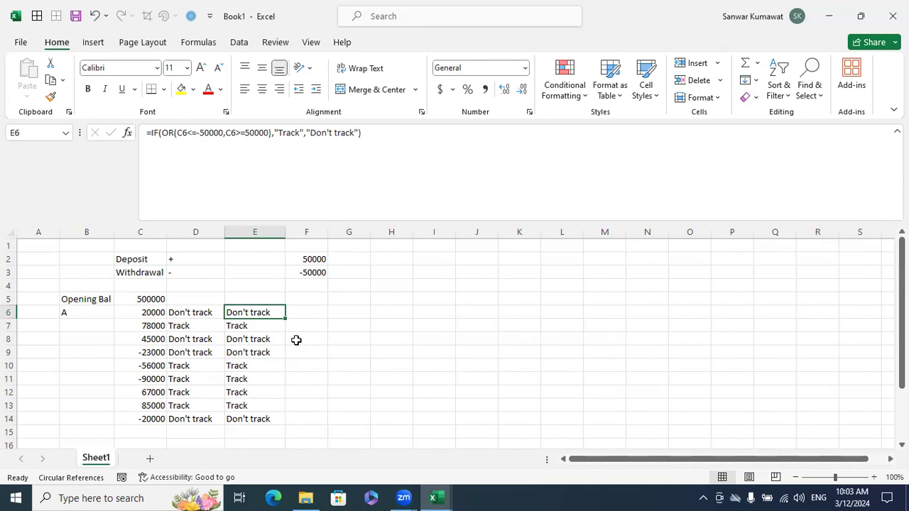
Enter =ABS(C6) in F6 to get the absolute value of the first transaction.
{"action": "left_click", "coordinate": [320, 316]}
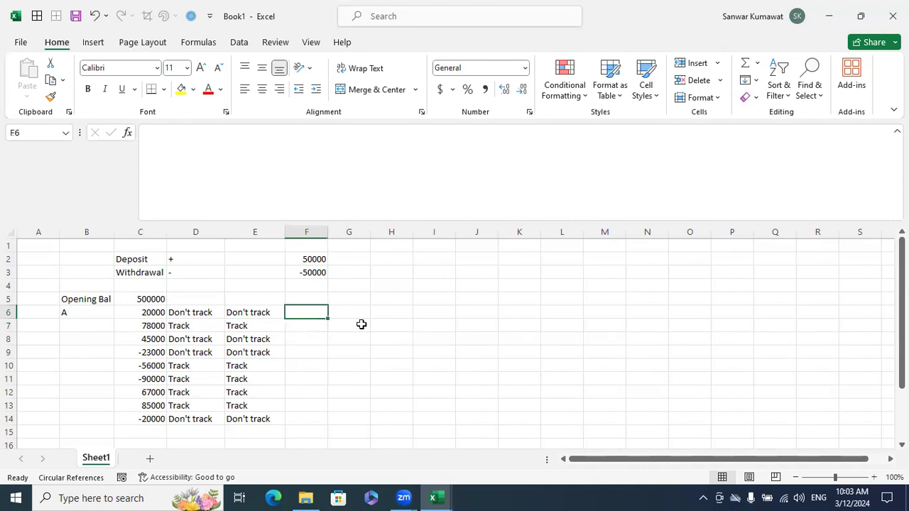
{"action": "type", "text": "=abs"}
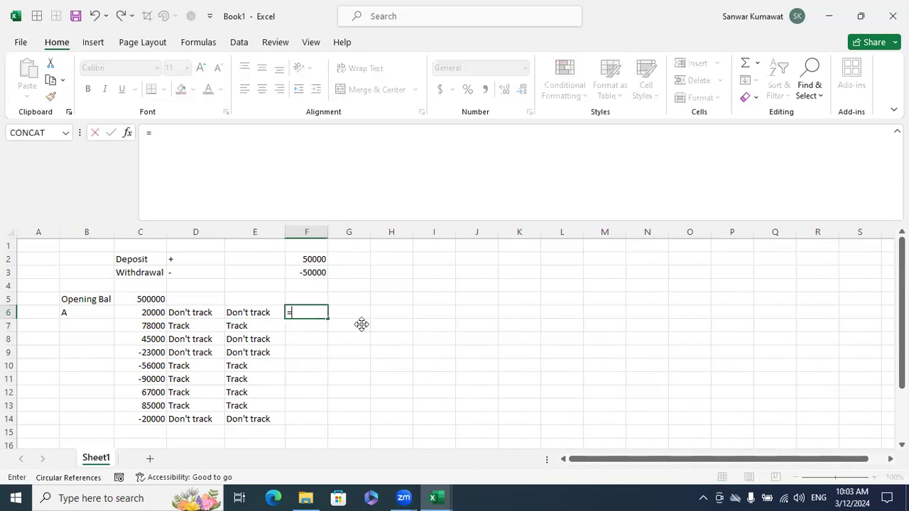
{"action": "key", "text": "Tab"}
{"action": "key", "text": "Left"}
{"action": "key", "text": "Left"}
{"action": "key", "text": "Left"}
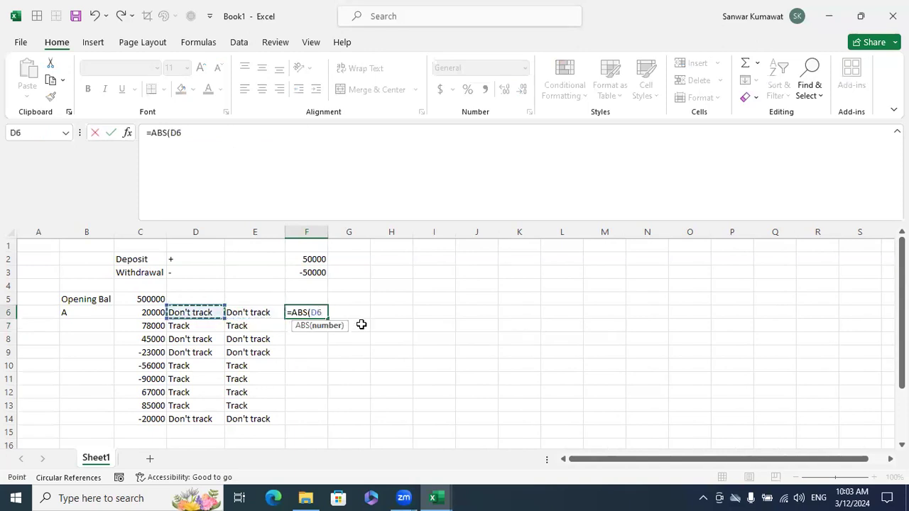
{"action": "key", "text": "Return"}
Fill the ABS formula in F6 down through F14.
{"action": "key", "text": "Left"}
{"action": "key", "text": "ctrl+Down"}
{"action": "key", "text": "Right"}
{"action": "key", "text": "ctrl+shift+Up"}
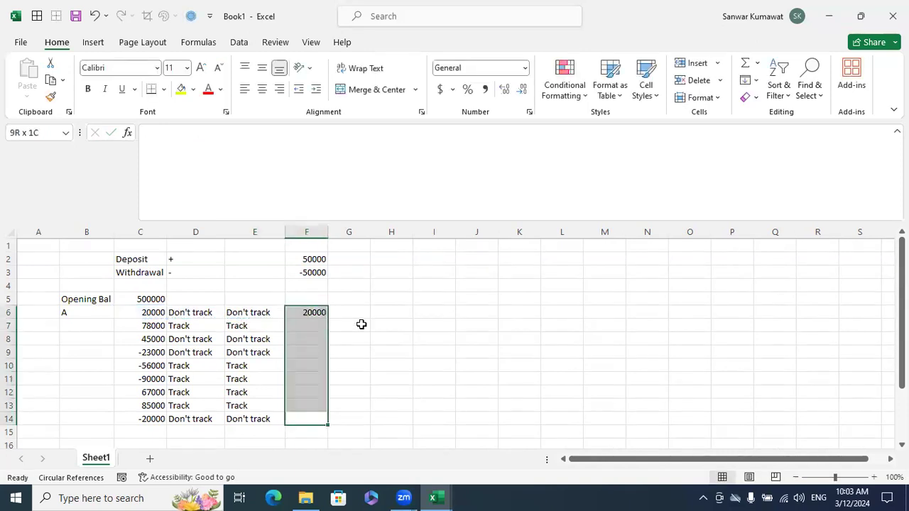
{"action": "key", "text": "ctrl+d"}
Enter =IF(F6>=50000,"Track","Don't track") in G6, beside the first absolute value.
{"action": "key", "text": "Right"}
{"action": "key", "text": "Up"}
{"action": "key", "text": "Up"}
{"action": "key", "text": "Up"}
{"action": "key", "text": "Up"}
{"action": "key", "text": "Up"}
{"action": "key", "text": "Up"}
{"action": "key", "text": "Up"}
{"action": "key", "text": "Up"}
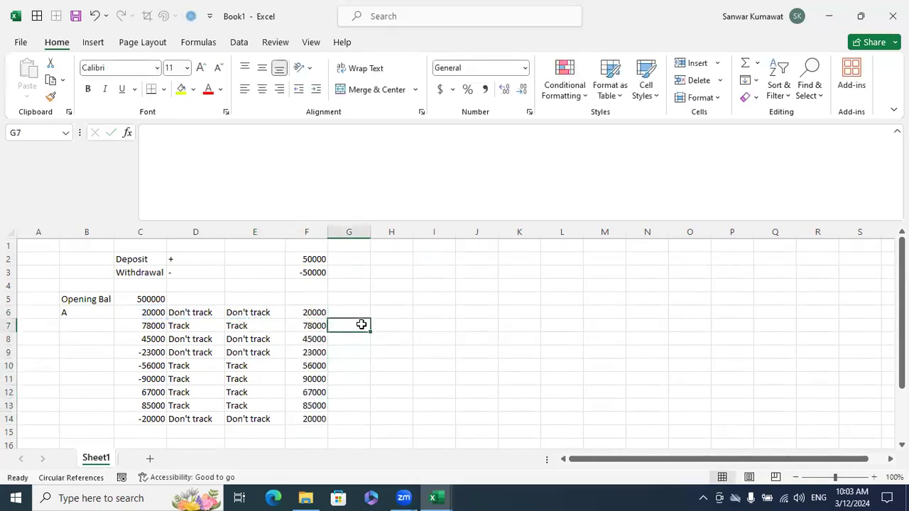
{"action": "type", "text": "=if("}
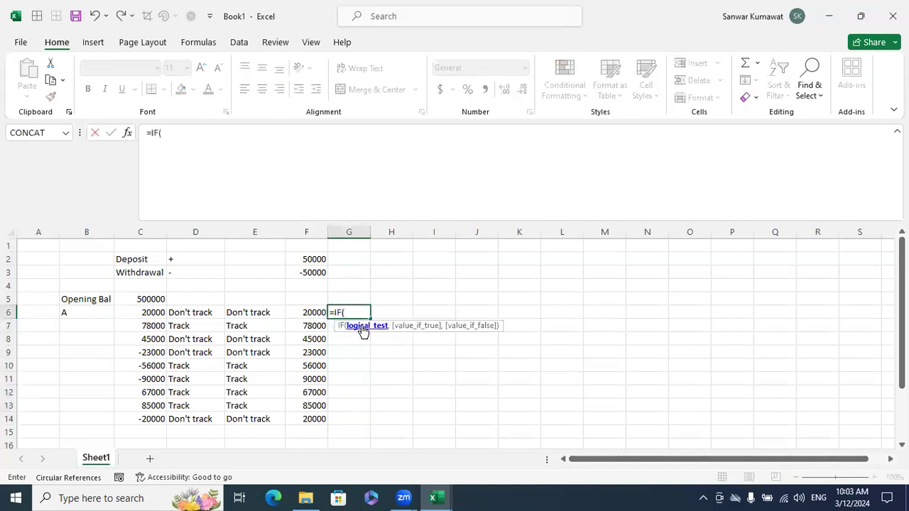
{"action": "left_click", "coordinate": [312, 312]}
{"action": "type", "text": ">=5000"}
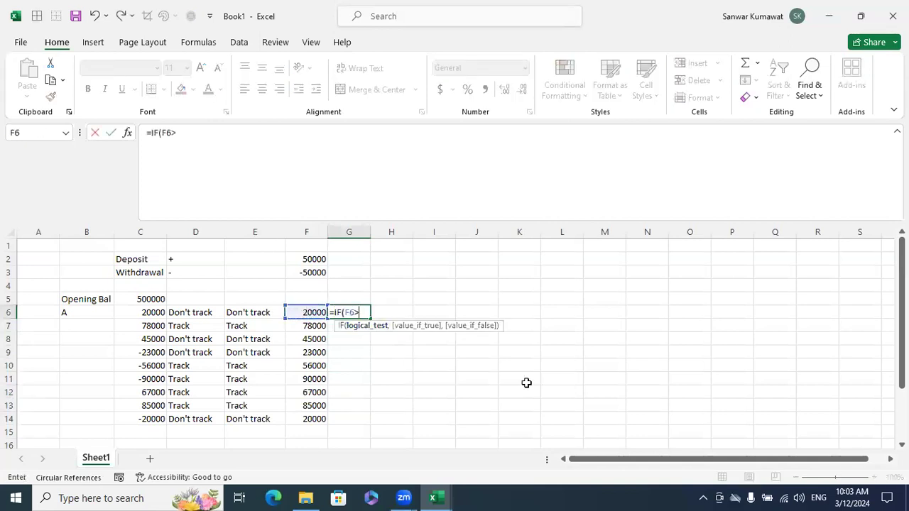
{"action": "type", "text": "0"}
{"action": "type", "text": ","}
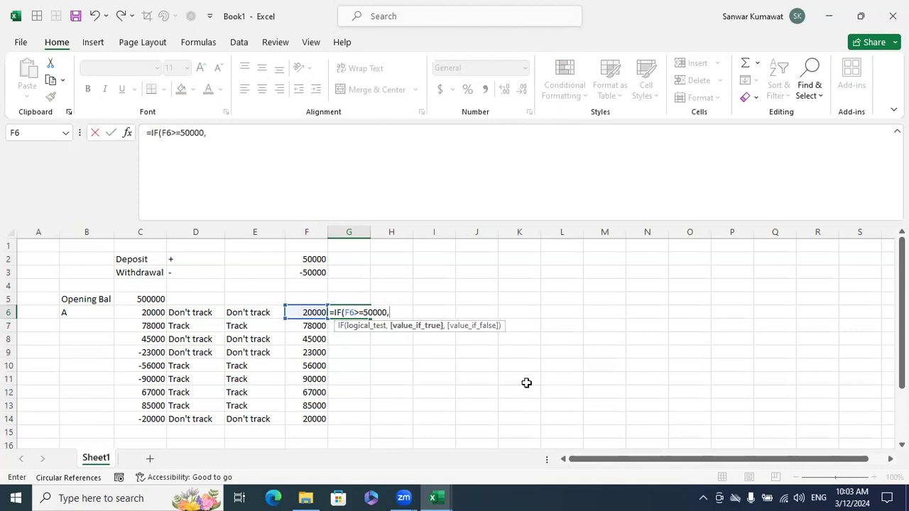
{"action": "type", "text": "\"Track\",\"Don't"}
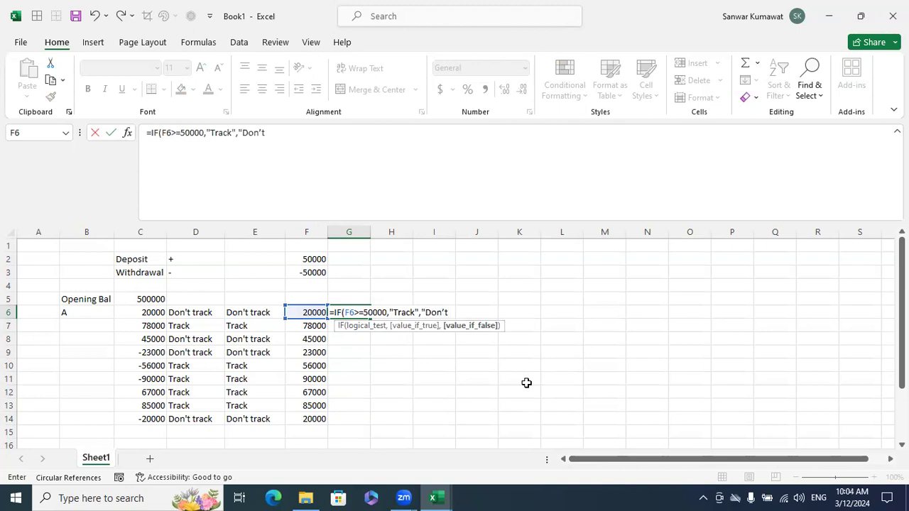
{"action": "type", "text": " track\")"}
{"action": "key", "text": "Return"}
Fill the IF formula in G6 down through G14.
{"action": "key", "text": "Left"}
{"action": "key", "text": "ctrl+Down"}
{"action": "key", "text": "Right"}
{"action": "key", "text": "ctrl+shift+Up"}
{"action": "key", "text": "ctrl+d"}
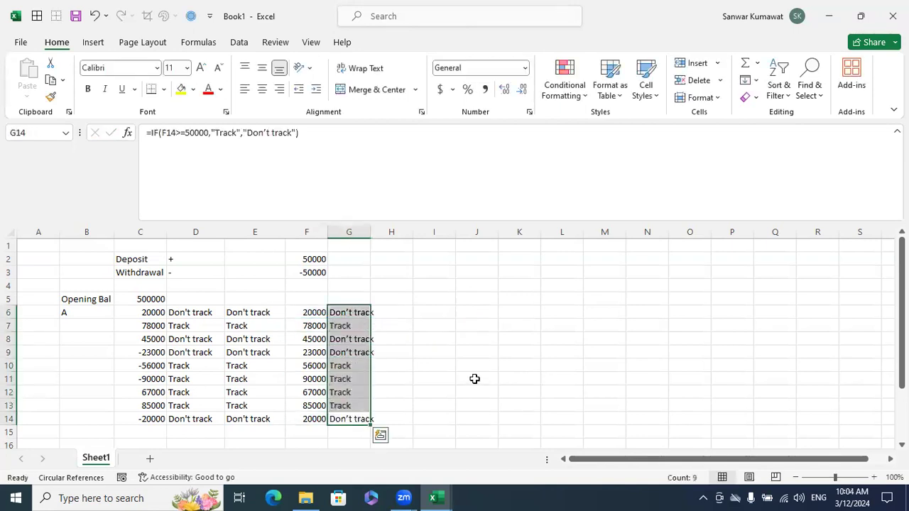
Select the statuses in rows 6 to 14 of columns D, E and G together and widen column G to fit them.
{"action": "left_click_drag", "start_coordinate": [213, 316], "coordinate": [190, 418]}
{"action": "left_click_drag", "start_coordinate": [270, 317], "coordinate": [278, 417], "text": "ctrl"}
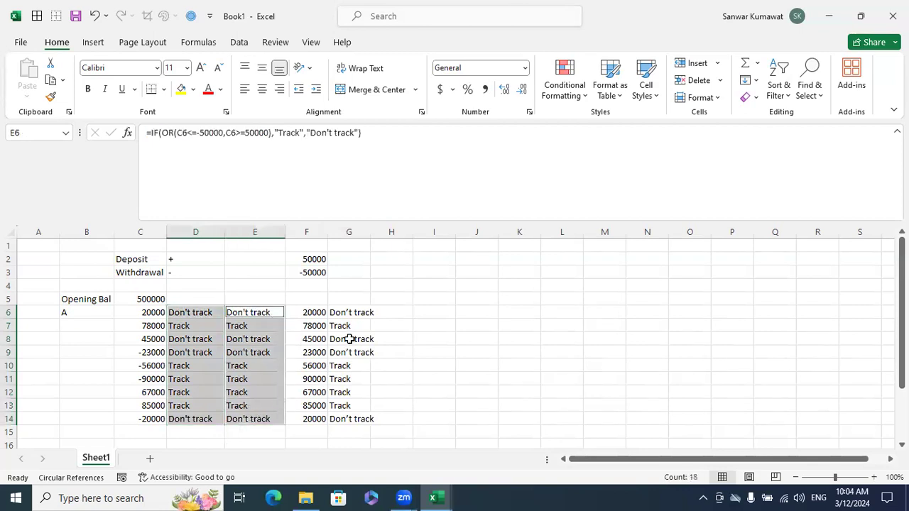
{"action": "left_click_drag", "start_coordinate": [352, 313], "coordinate": [343, 400], "text": "ctrl"}
{"action": "left_click_drag", "start_coordinate": [370, 232], "coordinate": [383, 247]}
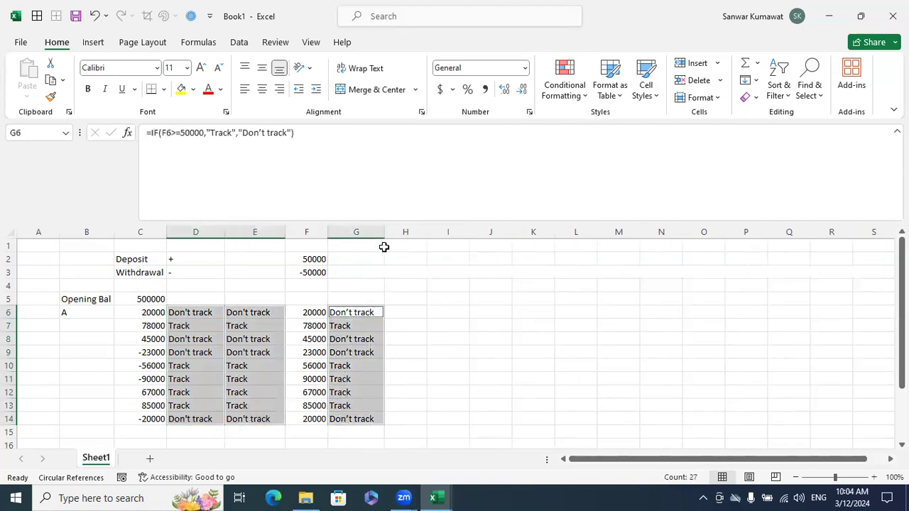
Examine the formulas in E6, F6 and G6 and the deposit and withdrawal limits in F2 and F3.
{"action": "left_click", "coordinate": [433, 295]}
{"action": "left_click", "coordinate": [364, 313]}
{"action": "left_click", "coordinate": [307, 312]}
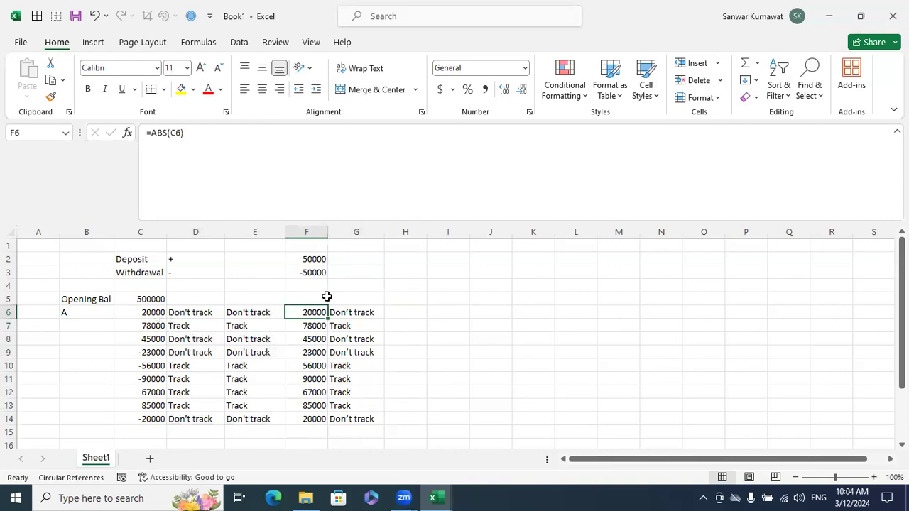
{"action": "left_click_drag", "start_coordinate": [316, 258], "coordinate": [316, 274]}
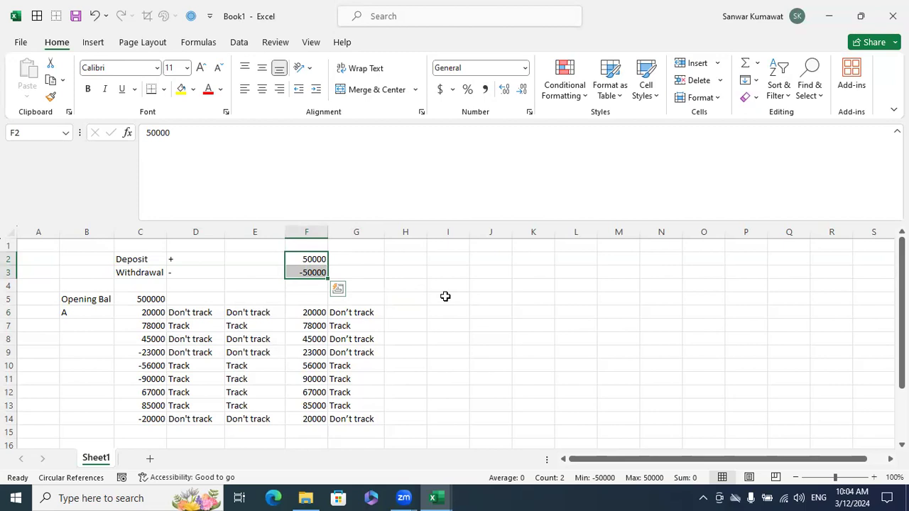
{"action": "left_click", "coordinate": [255, 319]}
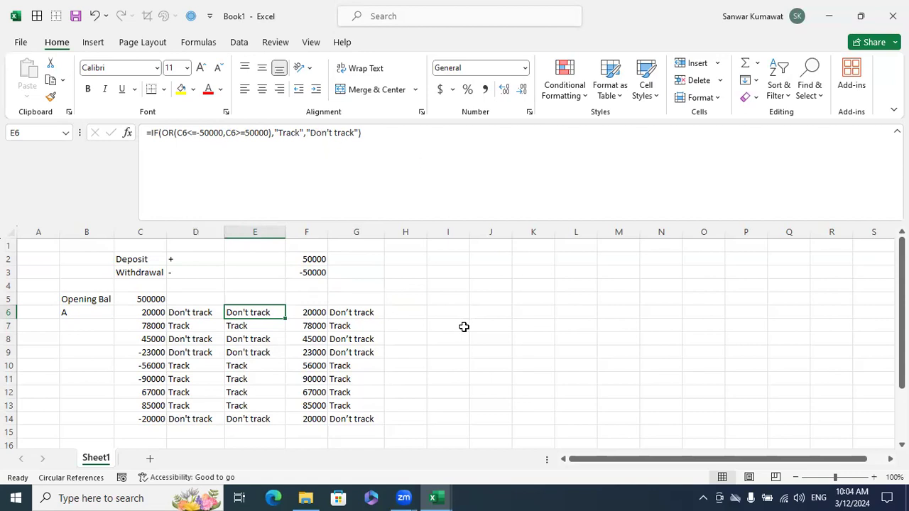
{"action": "left_click", "coordinate": [316, 318]}
{"action": "left_click", "coordinate": [341, 312]}
{"action": "left_click", "coordinate": [303, 311]}
{"action": "left_click", "coordinate": [352, 312]}
Enter the combined formula =IF(ABS(C6>=50000),"Track","Don't track") in H6.
{"action": "left_click", "coordinate": [415, 313]}
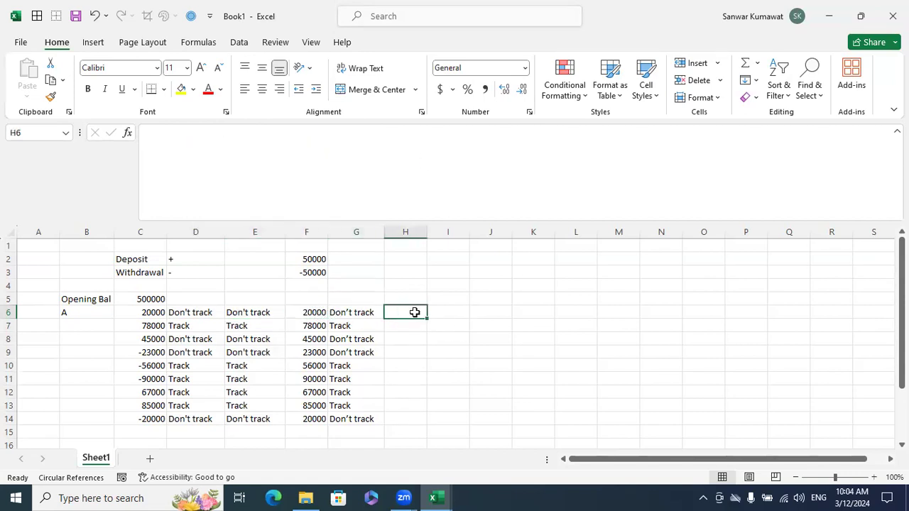
{"action": "type", "text": "=if"}
{"action": "key", "text": "Tab"}
{"action": "type", "text": "abs"}
{"action": "key", "text": "Tab"}
{"action": "left_click", "coordinate": [158, 313]}
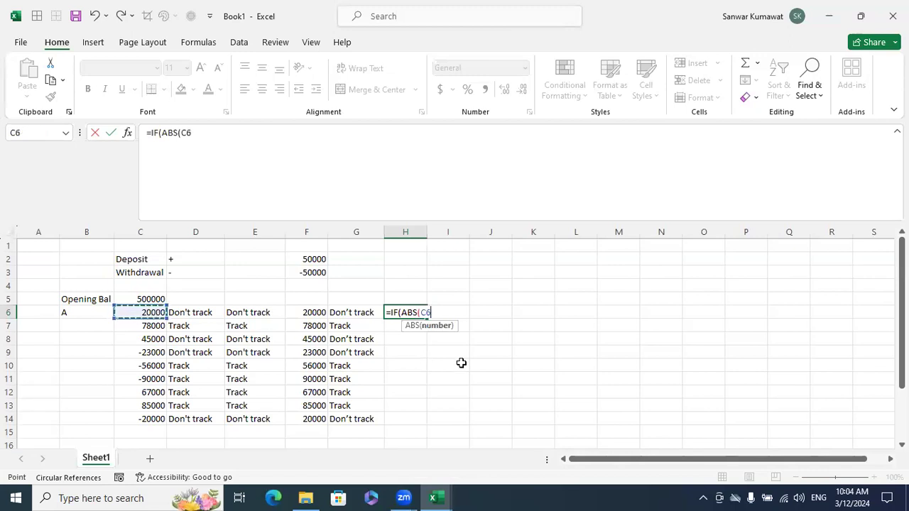
{"action": "type", "text": ">=50000"}
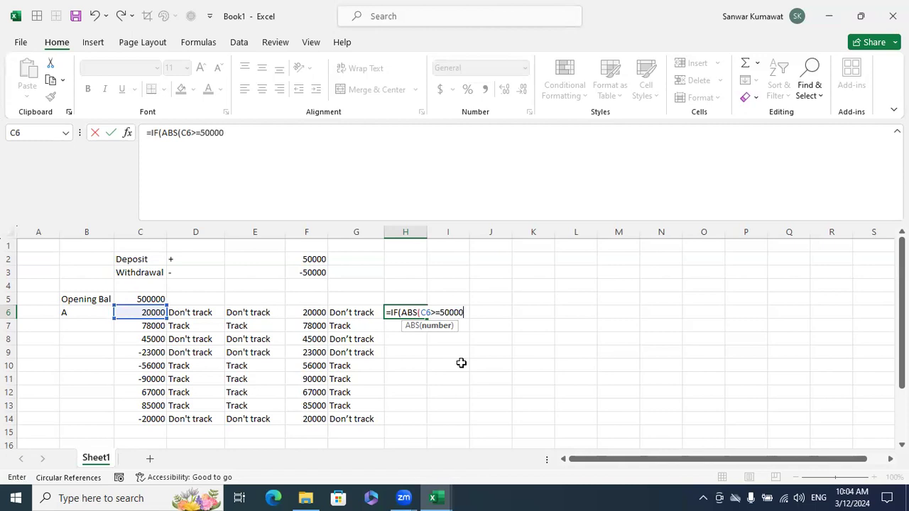
{"action": "type", "text": "),\"Trac"}
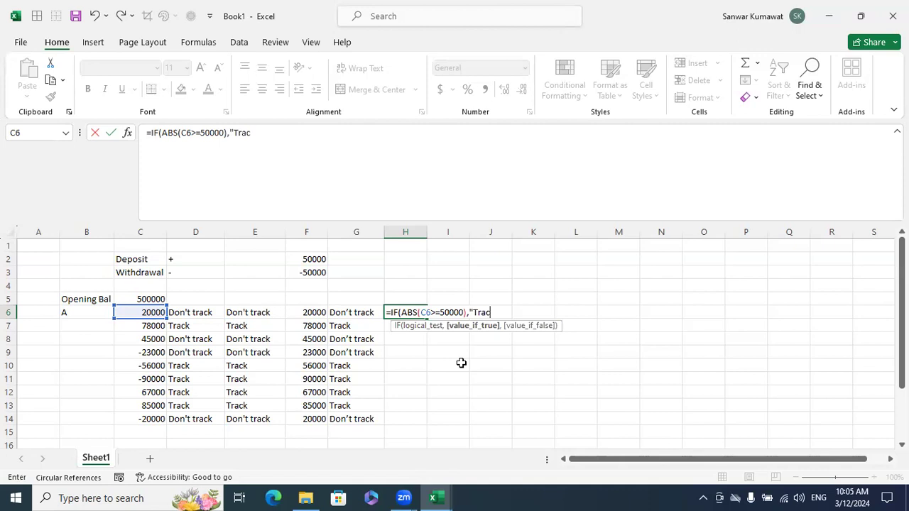
{"action": "type", "text": "k\",\"Do"}
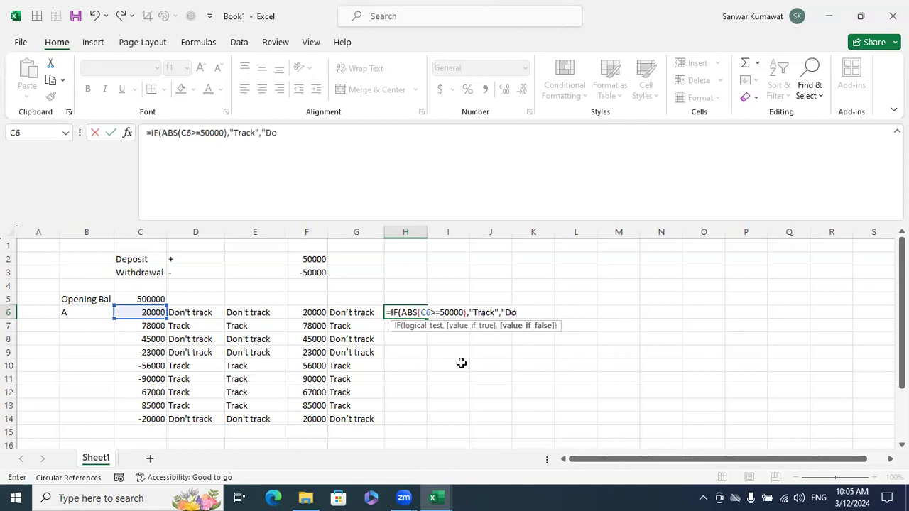
{"action": "type", "text": "n't track\")"}
{"action": "key", "text": "ctrl+Return"}
Extend the selection from H6 down through H14, the last transaction row.
{"action": "key", "text": "shift+Down"}
{"action": "key", "text": "shift+Down"}
{"action": "key", "text": "shift+Down"}
{"action": "key", "text": "shift+Down"}
{"action": "key", "text": "shift+Down"}
{"action": "key", "text": "shift+Down"}
{"action": "key", "text": "shift+Down"}
{"action": "key", "text": "shift+Down"}
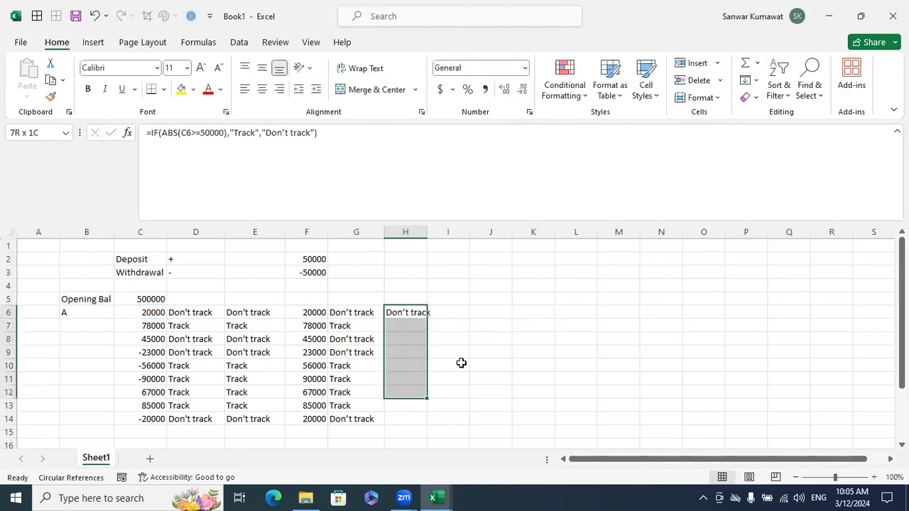
Fill the ABS-based Track formula from H6 down to H14 and autofit the width of column H.
{"action": "key", "text": "ctrl+d"}
{"action": "left_click", "coordinate": [460, 362]}
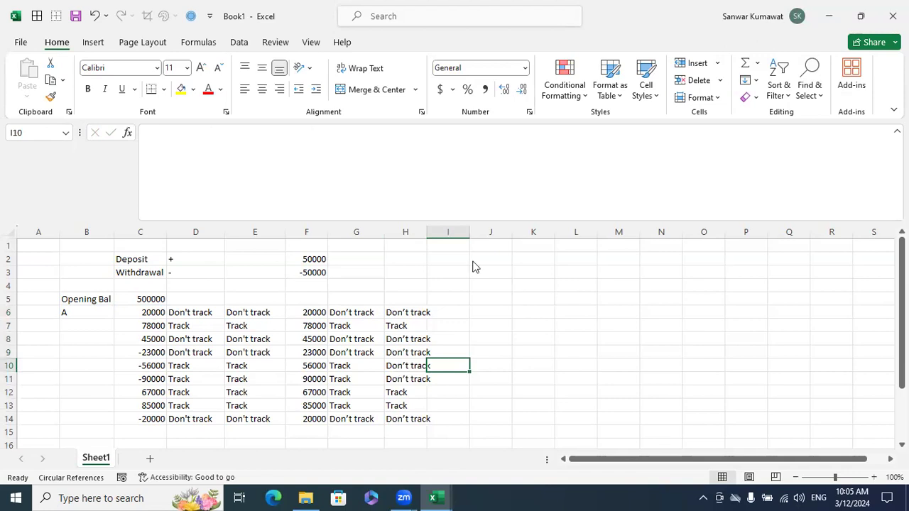
{"action": "double_click", "coordinate": [426, 232]}
{"action": "left_click", "coordinate": [480, 284]}
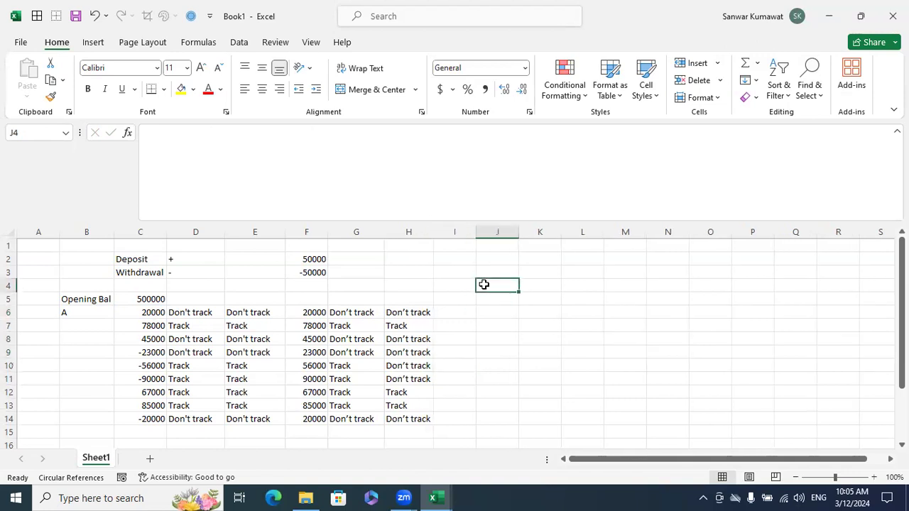
Compare the tracking formulas in row 6 across columns E to H.
{"action": "left_click", "coordinate": [427, 311]}
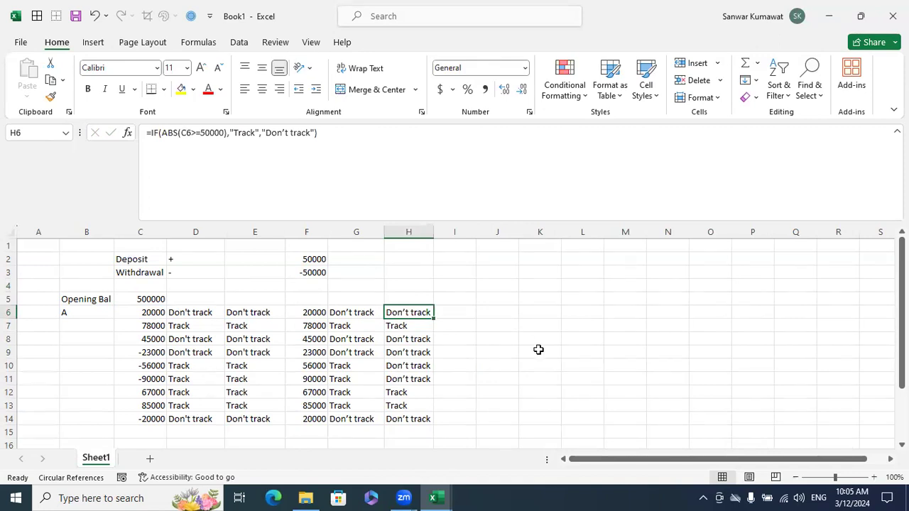
{"action": "left_click", "coordinate": [538, 350]}
{"action": "left_click_drag", "start_coordinate": [262, 315], "coordinate": [256, 419]}
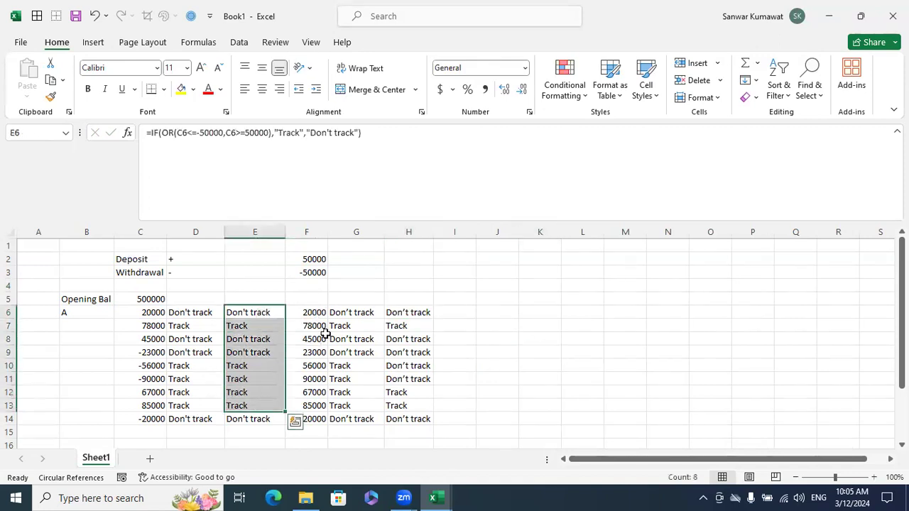
{"action": "left_click", "coordinate": [304, 312]}
{"action": "left_click", "coordinate": [348, 314]}
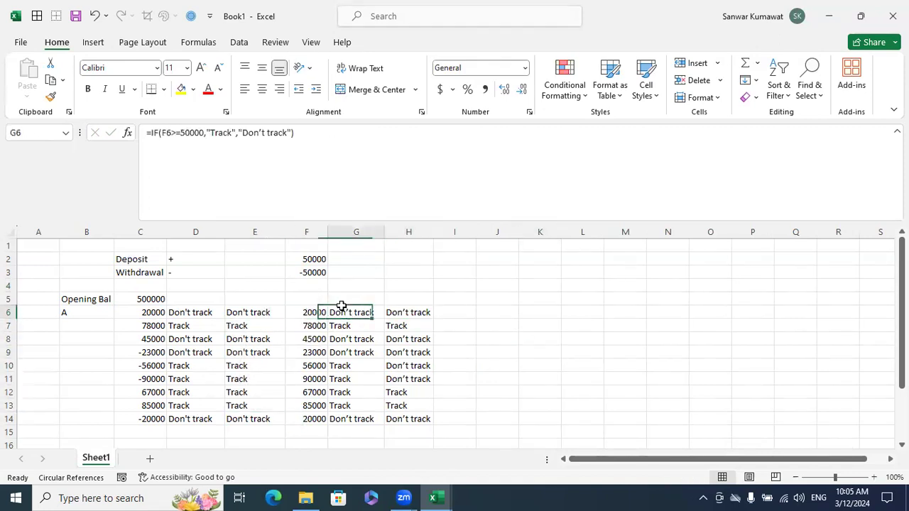
Widen column H slightly and select the ABS formula in H6.
{"action": "left_click_drag", "start_coordinate": [433, 230], "coordinate": [440, 229]}
{"action": "left_click", "coordinate": [450, 312]}
{"action": "left_click_drag", "start_coordinate": [430, 313], "coordinate": [430, 338]}
{"action": "left_click", "coordinate": [448, 338]}
{"action": "left_click", "coordinate": [423, 312]}
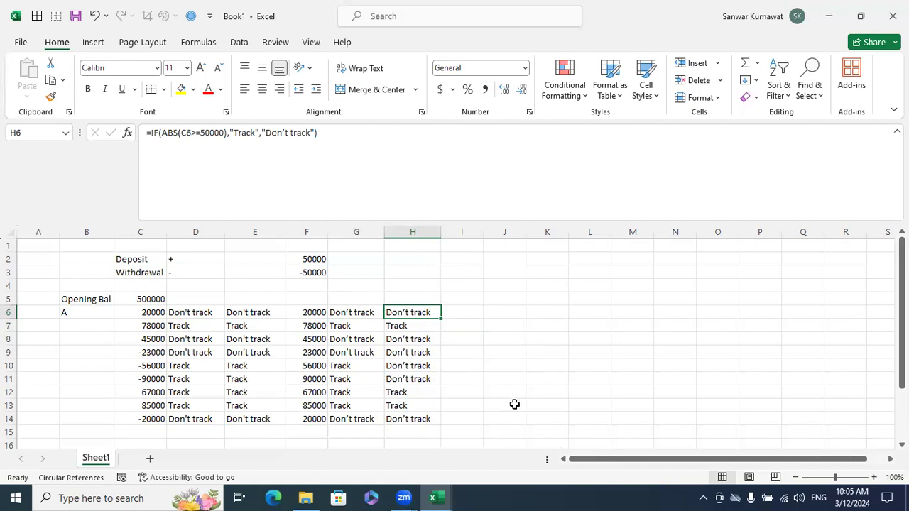
Switch to the 02. Formulas workbook and bring up the Math & Trig function list on the Mathematical sheet.
{"action": "left_click", "coordinate": [434, 498]}
{"action": "left_click", "coordinate": [374, 462]}
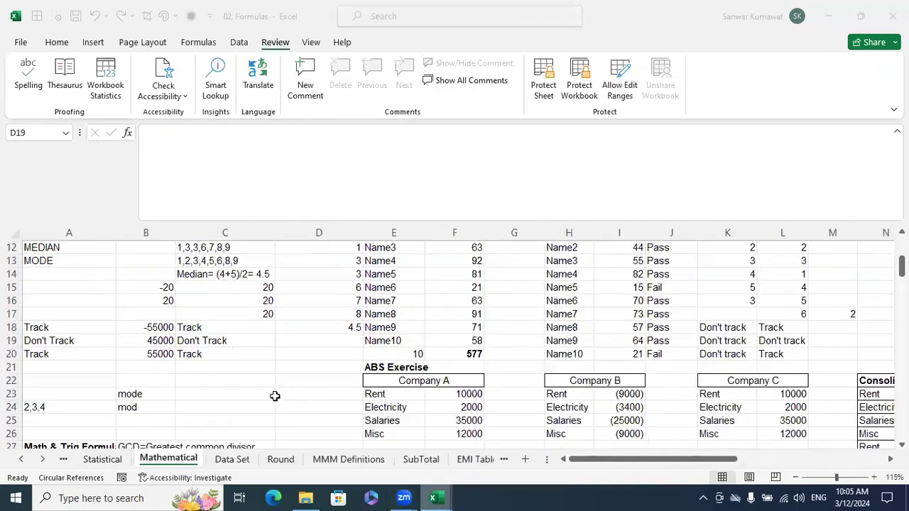
{"action": "scroll", "coordinate": [274, 396], "scroll_direction": "down", "scroll_amount": 2}
{"action": "scroll", "coordinate": [267, 389], "scroll_direction": "up", "scroll_amount": 1}
{"action": "scroll", "coordinate": [266, 389], "scroll_direction": "down", "scroll_amount": 2}
{"action": "scroll", "coordinate": [267, 389], "scroll_direction": "up", "scroll_amount": 1}
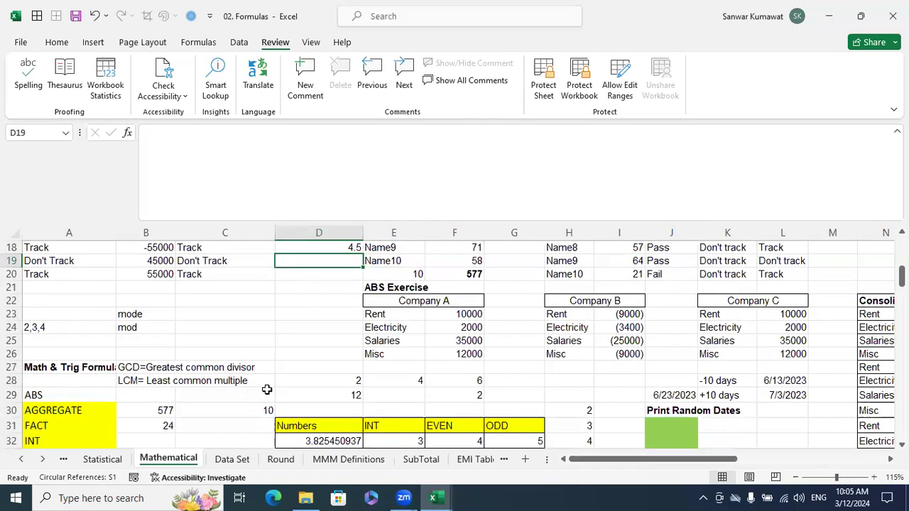
{"action": "scroll", "coordinate": [267, 389], "scroll_direction": "down", "scroll_amount": 2}
{"action": "scroll", "coordinate": [267, 389], "scroll_direction": "up", "scroll_amount": 1}
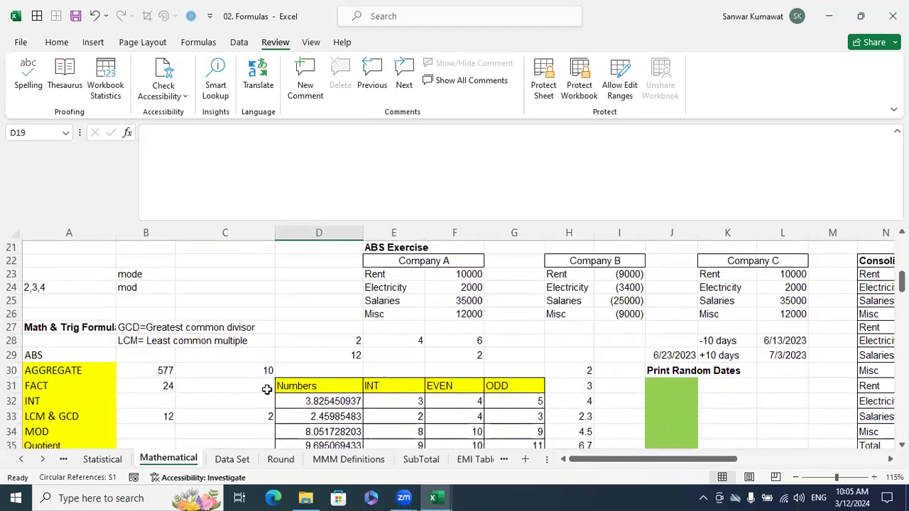
{"action": "scroll", "coordinate": [267, 389], "scroll_direction": "down", "scroll_amount": 2}
Review the highlighted functions from AGGREGATE to SUBTOTAL in column A and return to FACT.
{"action": "left_click", "coordinate": [82, 295]}
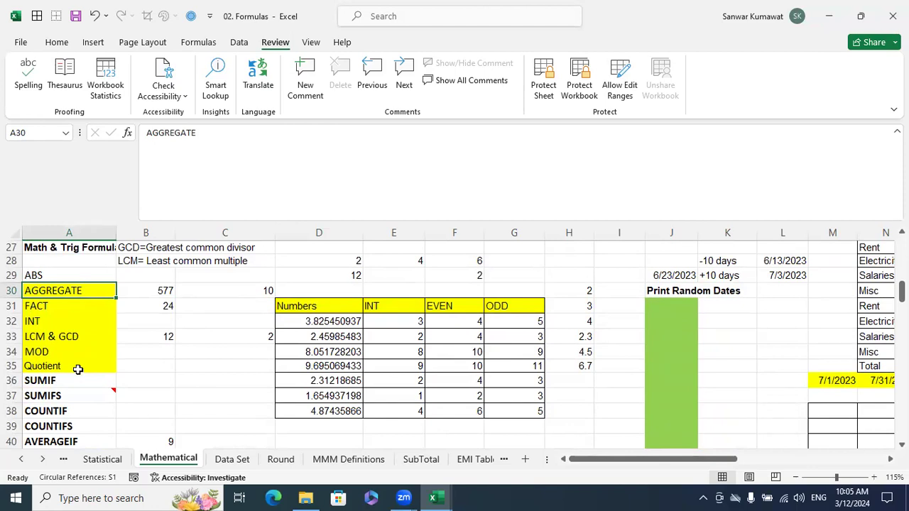
{"action": "scroll", "coordinate": [78, 369], "scroll_direction": "down", "scroll_amount": 3}
{"action": "left_click", "coordinate": [71, 430]}
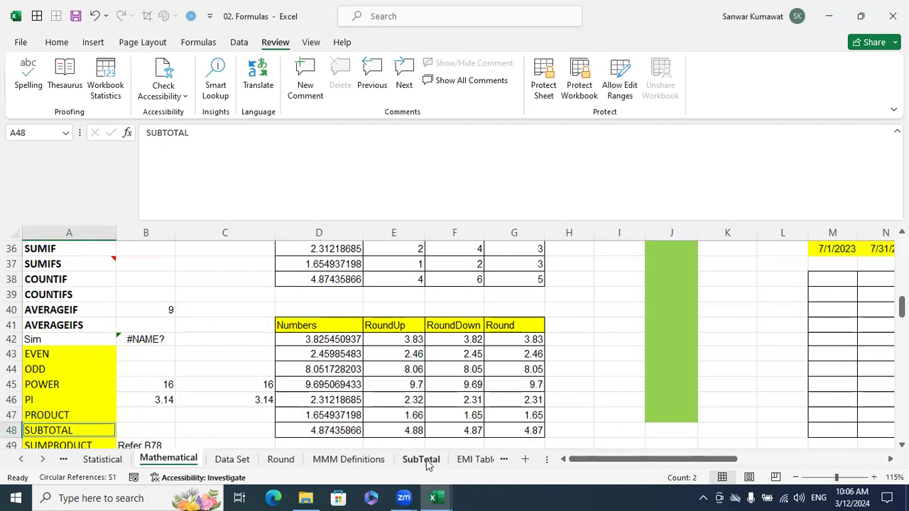
{"action": "scroll", "coordinate": [213, 395], "scroll_direction": "up", "scroll_amount": 3}
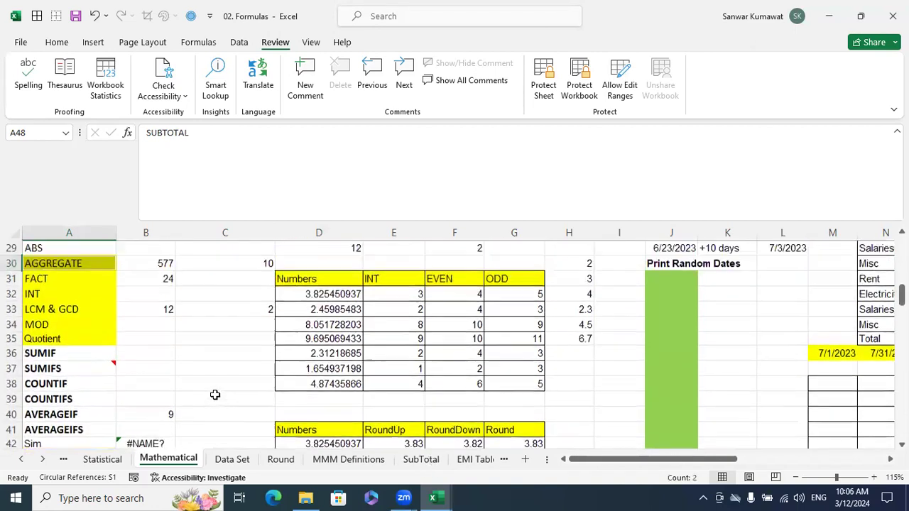
{"action": "left_click", "coordinate": [82, 307]}
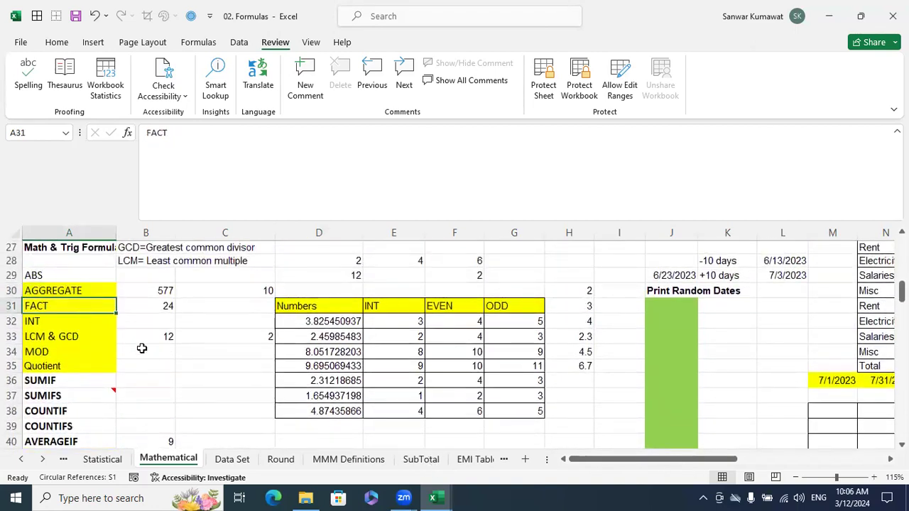
Clear the existing results in B31:B35 beside FACT through Quotient.
{"action": "left_click", "coordinate": [160, 362]}
{"action": "left_click_drag", "start_coordinate": [161, 343], "coordinate": [165, 308]}
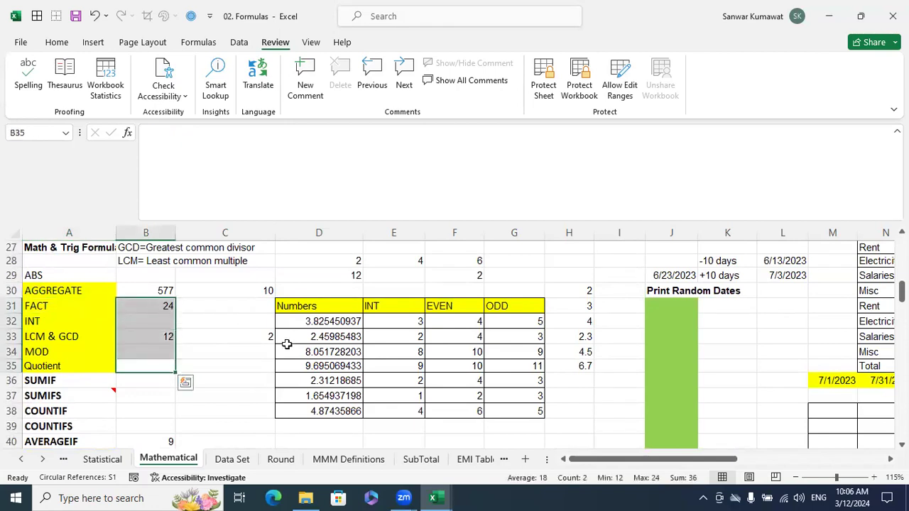
{"action": "key", "text": "Delete"}
{"action": "key", "text": "Right"}
{"action": "key", "text": "Left"}
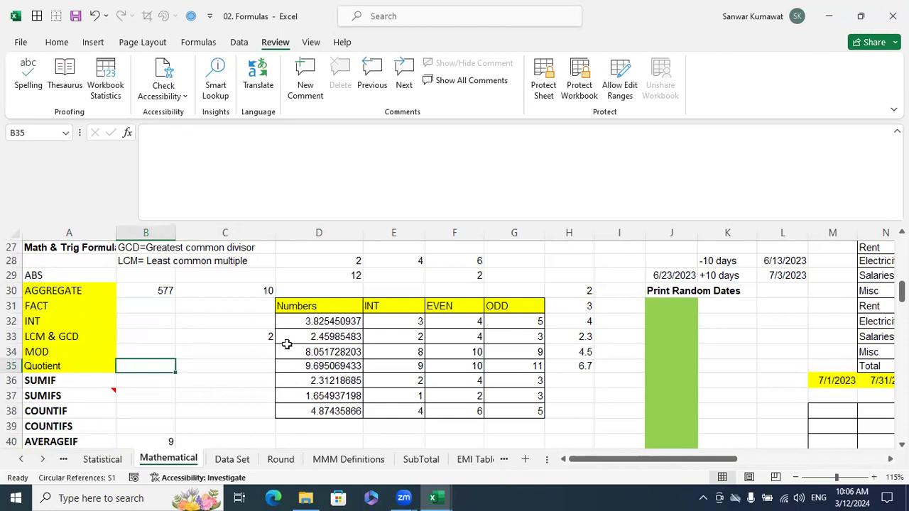
{"action": "key", "text": "Down"}
{"action": "key", "text": "Up"}
{"action": "key", "text": "Up"}
{"action": "key", "text": "Up"}
{"action": "key", "text": "Up"}
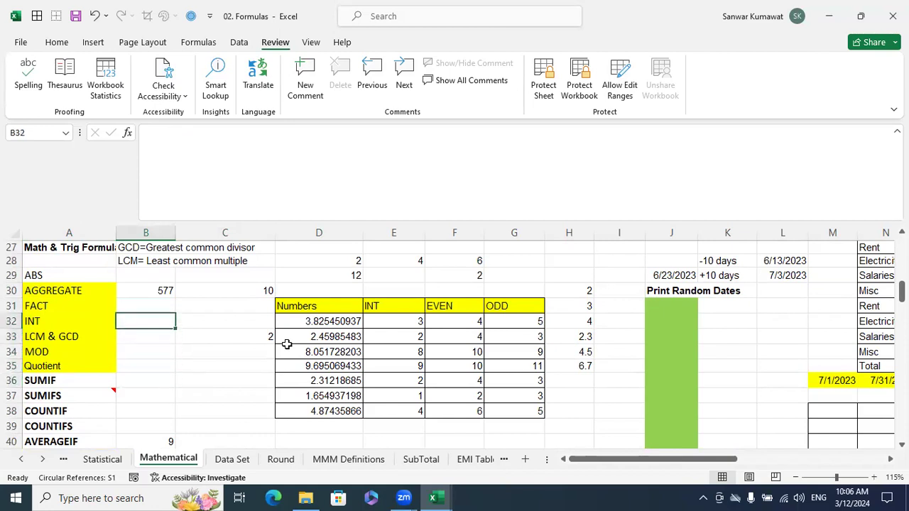
{"action": "scroll", "coordinate": [327, 305], "scroll_direction": "up", "scroll_amount": 1}
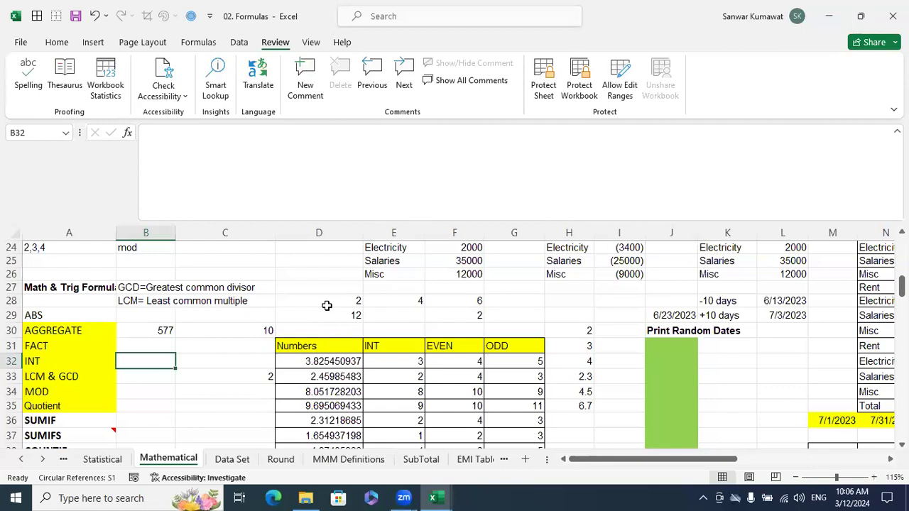
Write the factorial example 3X2X1 in B31 beside FACT.
{"action": "left_click", "coordinate": [162, 345]}
{"action": "type", "text": "3X2X1"}
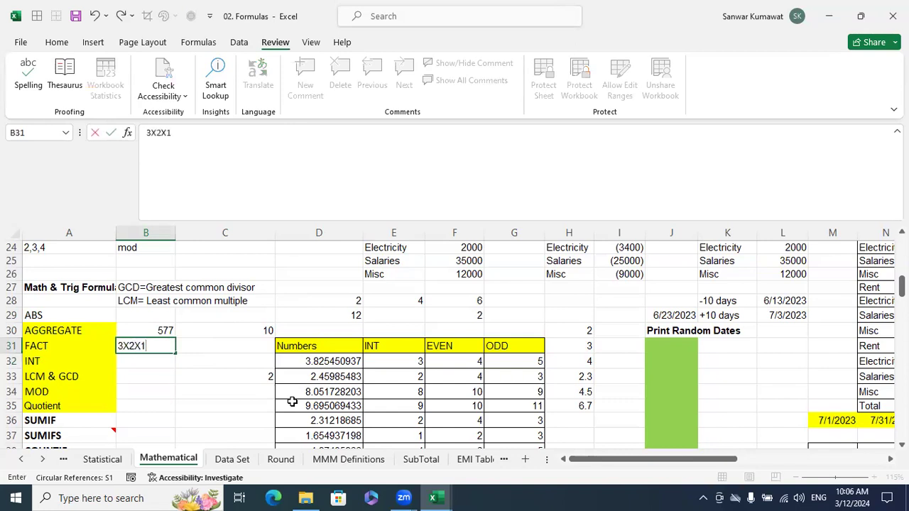
{"action": "key", "text": "Return"}
{"action": "key", "text": "Up"}
{"action": "key", "text": "Right"}
{"action": "key", "text": "Left"}
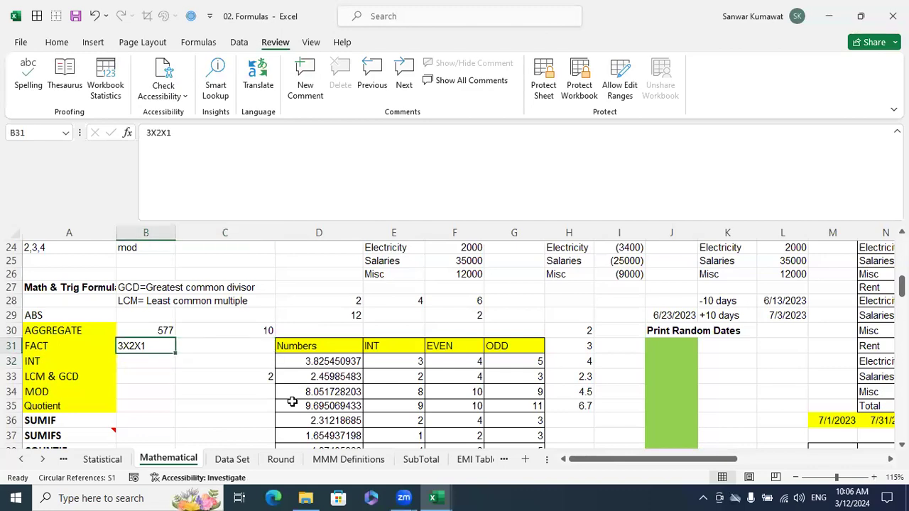
Change the factorial example in B31 to 4XX2X1.
{"action": "key", "text": "F2"}
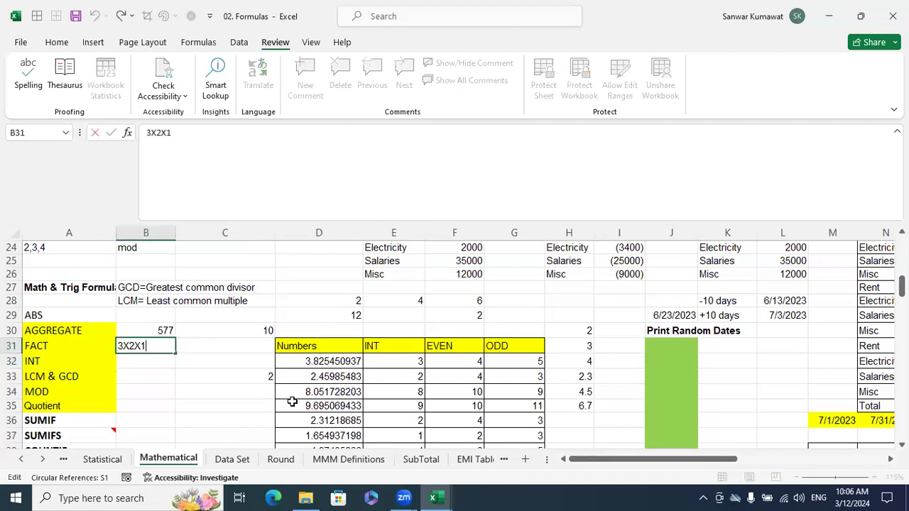
{"action": "type", "text": "4X"}
{"action": "key", "text": "Delete"}
{"action": "key", "text": "Return"}
{"action": "key", "text": "Down"}
{"action": "key", "text": "Down"}
{"action": "key", "text": "Down"}
{"action": "key", "text": "Down"}
{"action": "key", "text": "Up"}
{"action": "key", "text": "Up"}
{"action": "key", "text": "Up"}
{"action": "key", "text": "Up"}
{"action": "key", "text": "Up"}
{"action": "key", "text": "Up"}
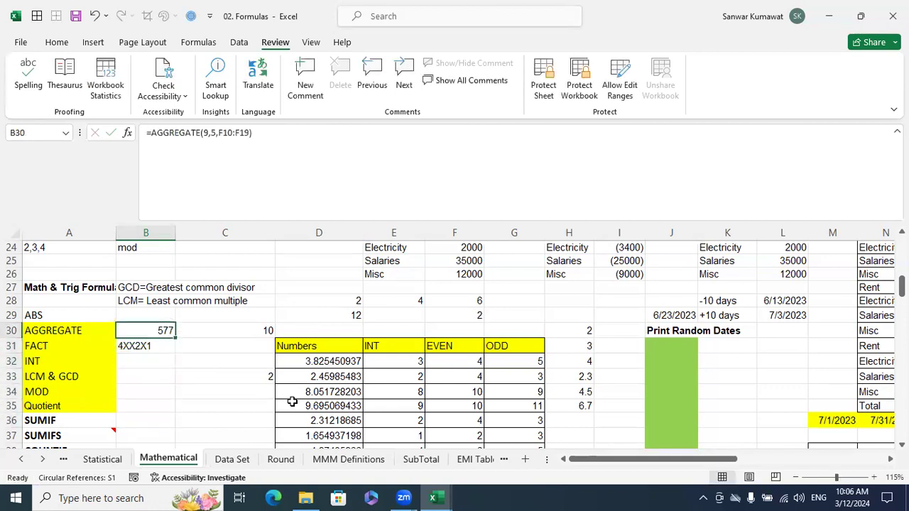
Replace the text in B31 with the formula =FACT(3).
{"action": "key", "text": "Down"}
{"action": "type", "text": "="}
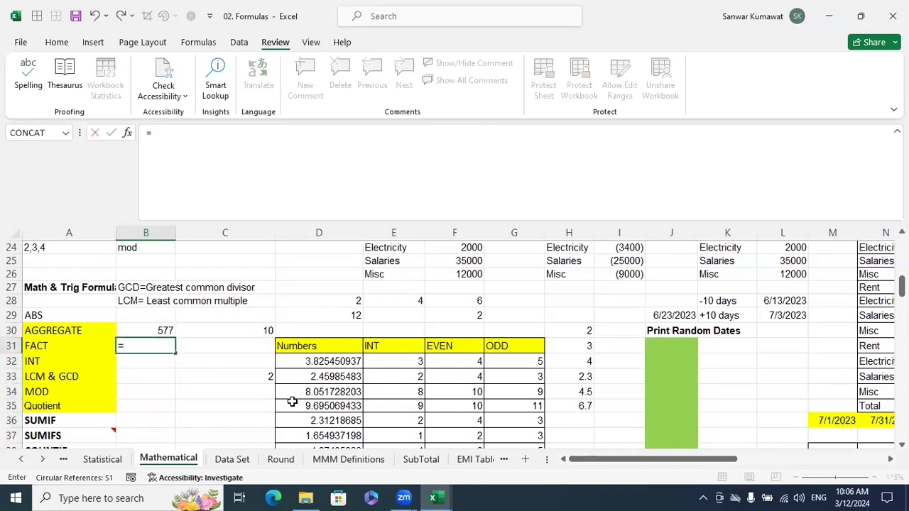
{"action": "type", "text": "fac"}
{"action": "key", "text": "Tab"}
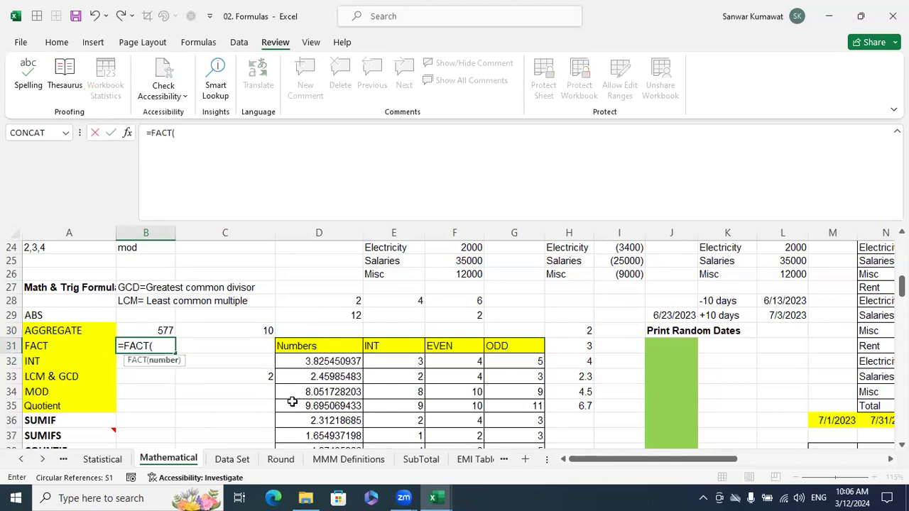
{"action": "type", "text": "2)"}
{"action": "key", "text": "Return"}
{"action": "key", "text": "Up"}
Change the factorial formula in B31 to =FACT(4).
{"action": "key", "text": "F2"}
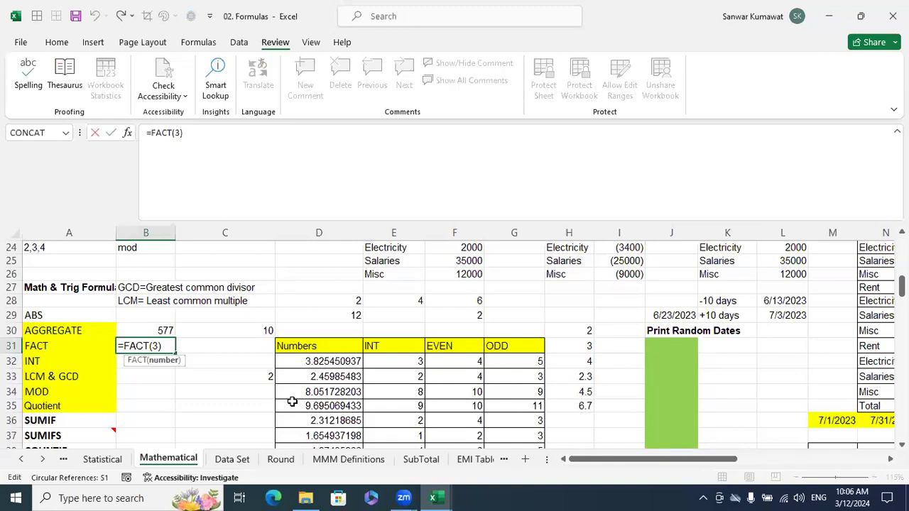
{"action": "key", "text": "BackSpace"}
{"action": "type", "text": "4"}
{"action": "key", "text": "Return"}
{"action": "key", "text": "Up"}
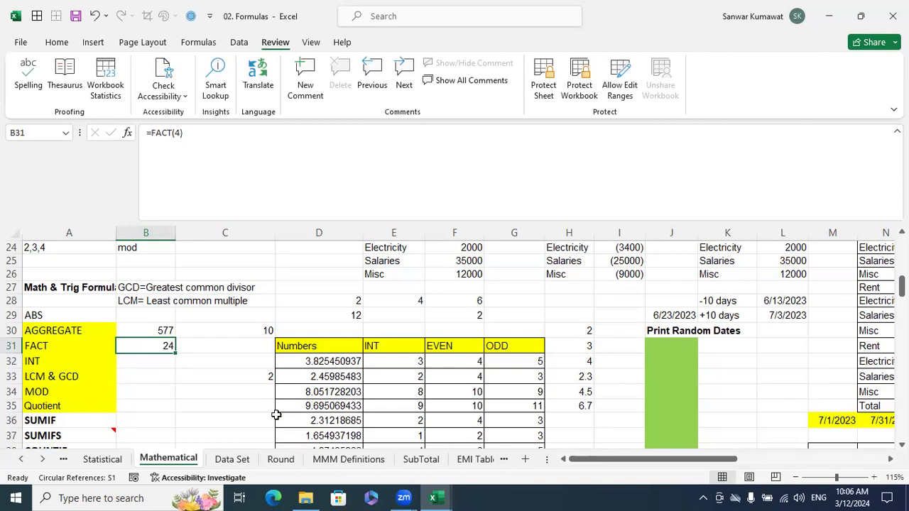
Clear the old INT results from E32:E39 beside the Numbers column.
{"action": "left_click", "coordinate": [242, 409]}
{"action": "scroll", "coordinate": [547, 331], "scroll_direction": "down", "scroll_amount": 2}
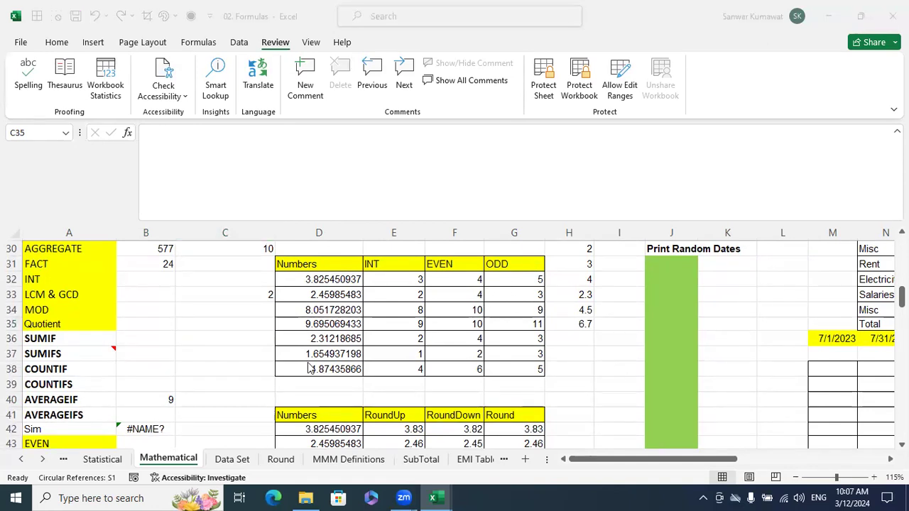
{"action": "left_click", "coordinate": [231, 336]}
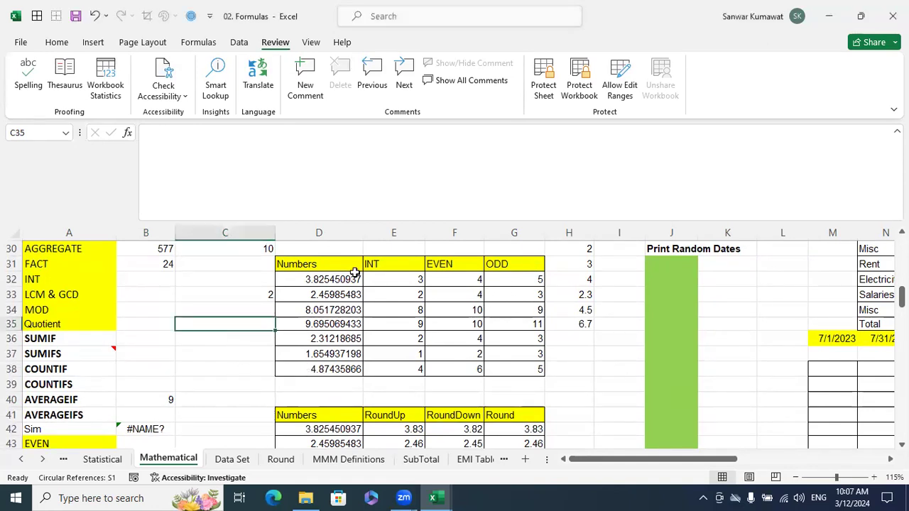
{"action": "left_click_drag", "start_coordinate": [337, 280], "coordinate": [320, 368]}
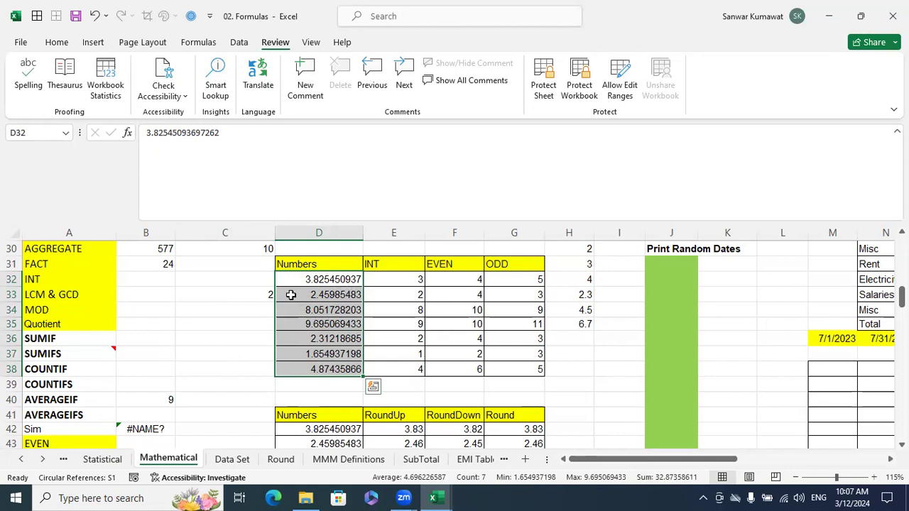
{"action": "left_click_drag", "start_coordinate": [416, 386], "coordinate": [411, 282]}
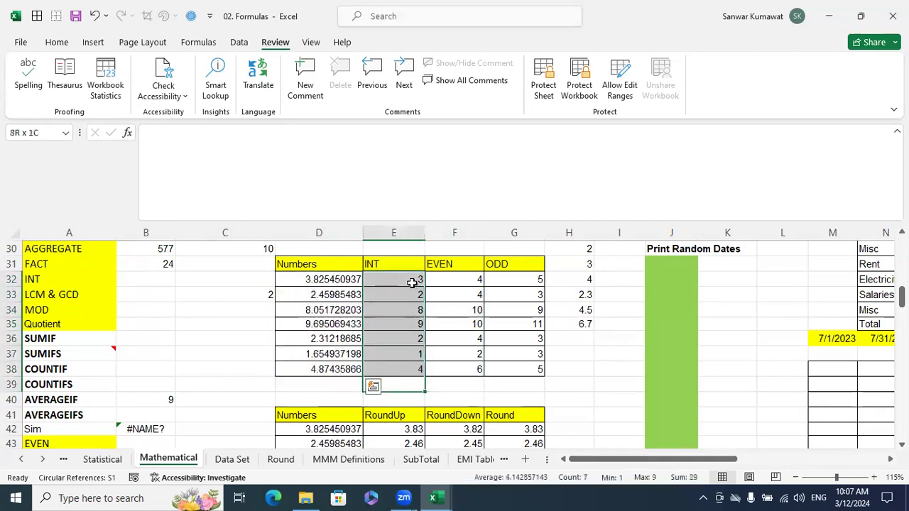
{"action": "key", "text": "Delete"}
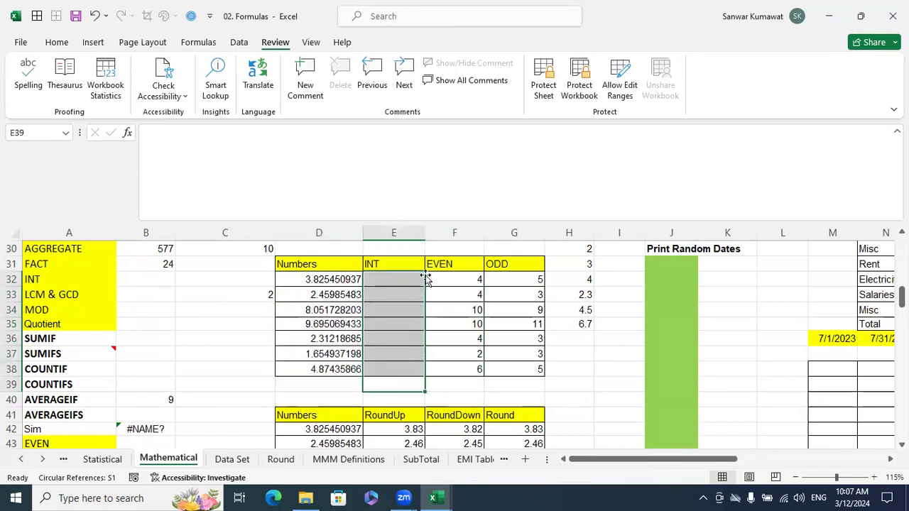
Enter =INT(D32) in E32 and fill the formula down to E38.
{"action": "left_click", "coordinate": [404, 277]}
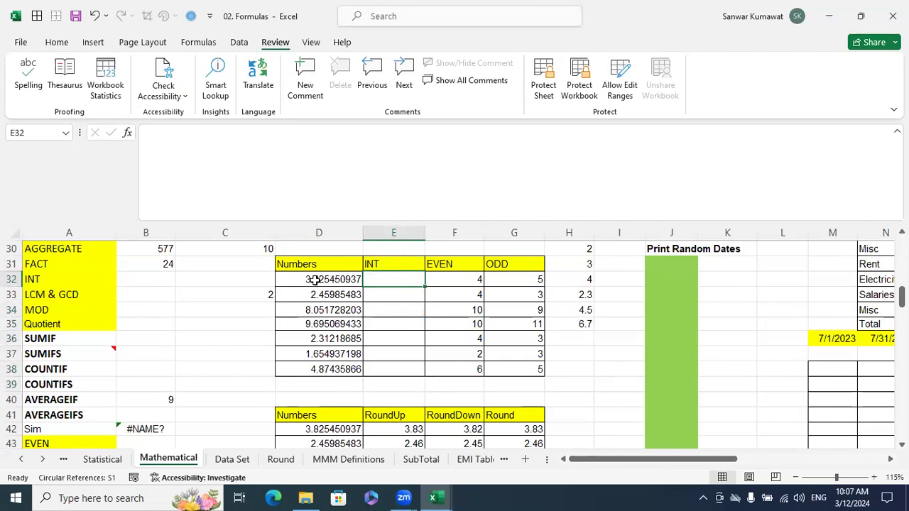
{"action": "type", "text": "=INT("}
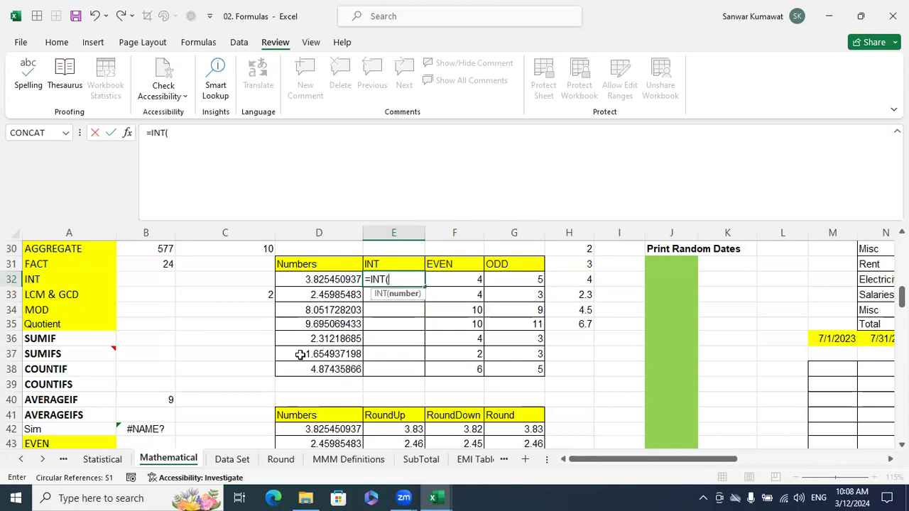
{"action": "left_click", "coordinate": [324, 283]}
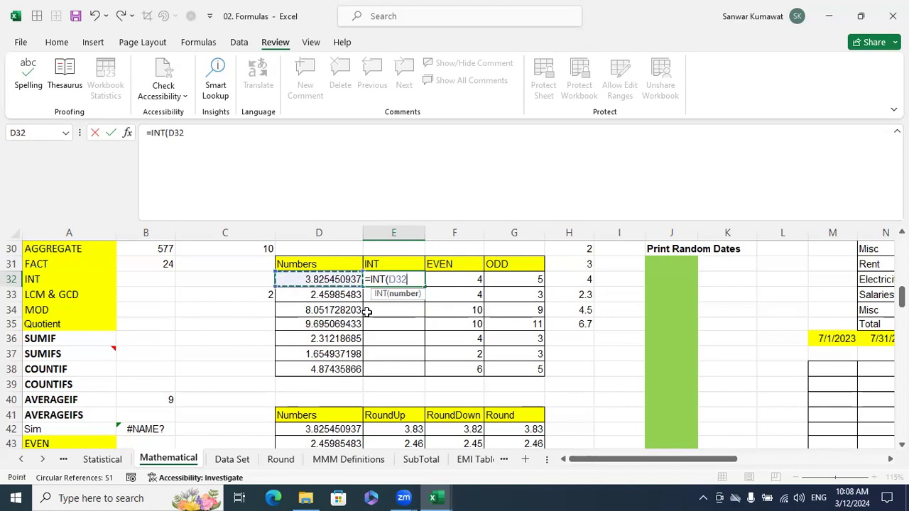
{"action": "type", "text": ")"}
{"action": "key", "text": "Return"}
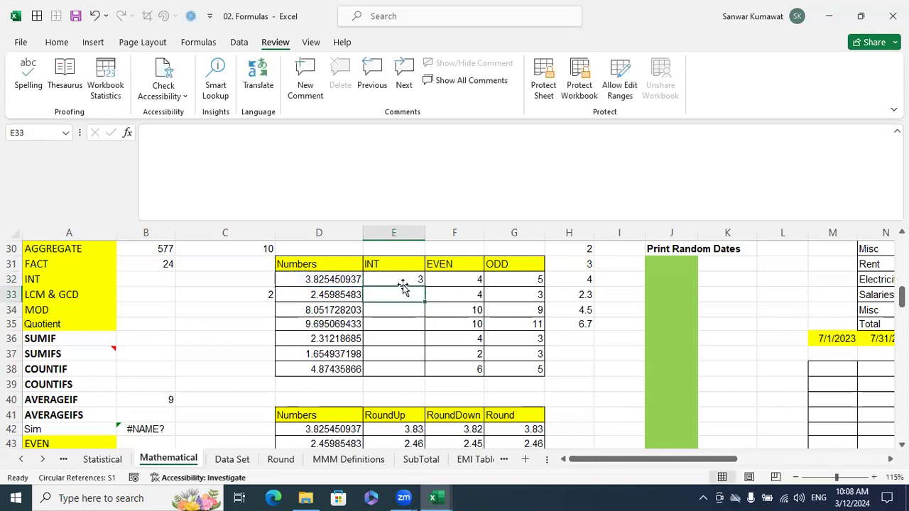
{"action": "left_click", "coordinate": [418, 283]}
{"action": "left_click_drag", "start_coordinate": [423, 287], "coordinate": [413, 371]}
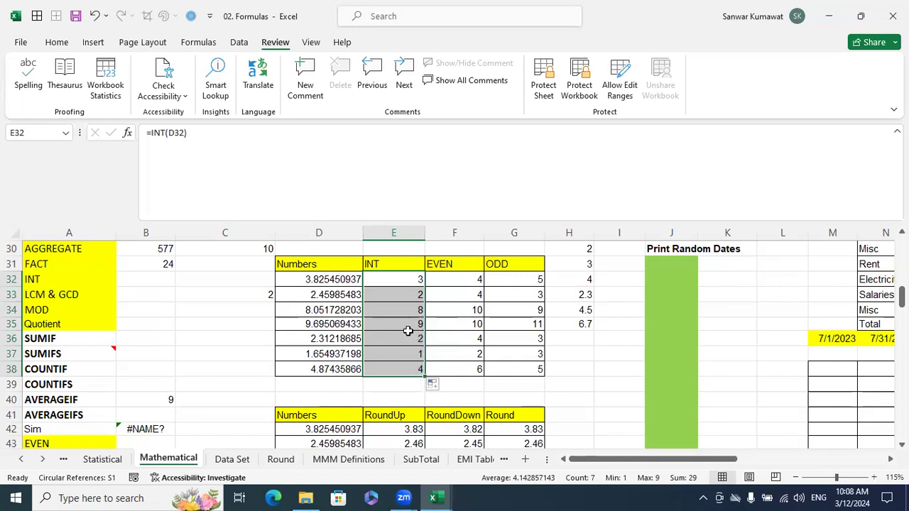
Clear the old EVEN and ODD results from F32:G38.
{"action": "left_click_drag", "start_coordinate": [547, 383], "coordinate": [473, 301]}
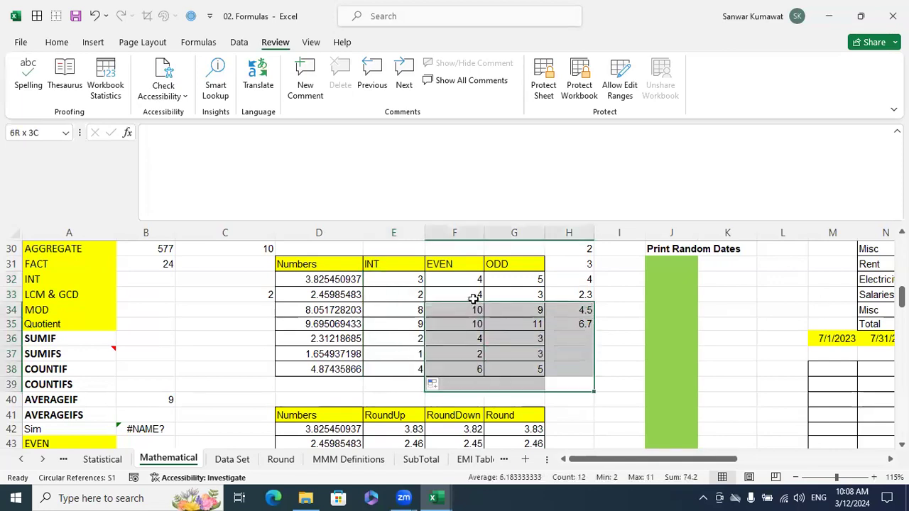
{"action": "left_click", "coordinate": [529, 371]}
{"action": "left_click_drag", "start_coordinate": [541, 376], "coordinate": [471, 284]}
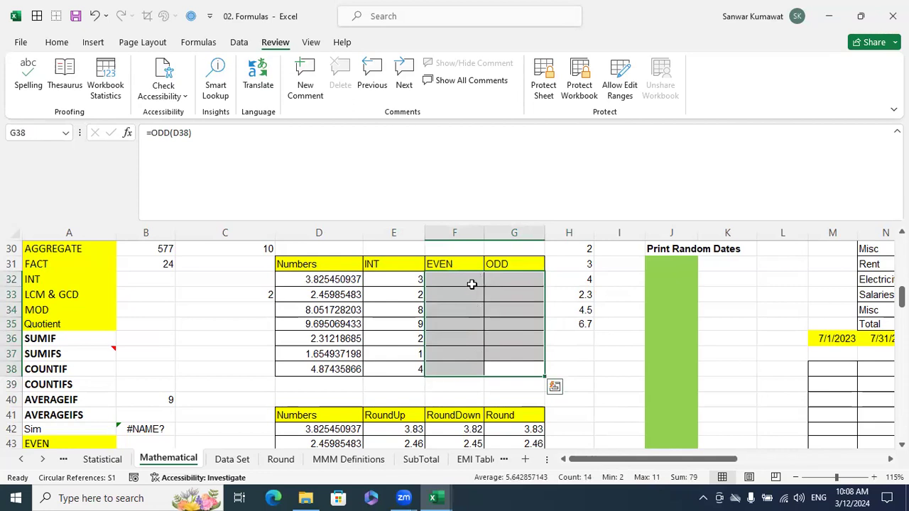
{"action": "key", "text": "Delete"}
Enter the formula =EVEN(D32) in F32 under the EVEN heading.
{"action": "left_click", "coordinate": [471, 284]}
{"action": "type", "text": "="}
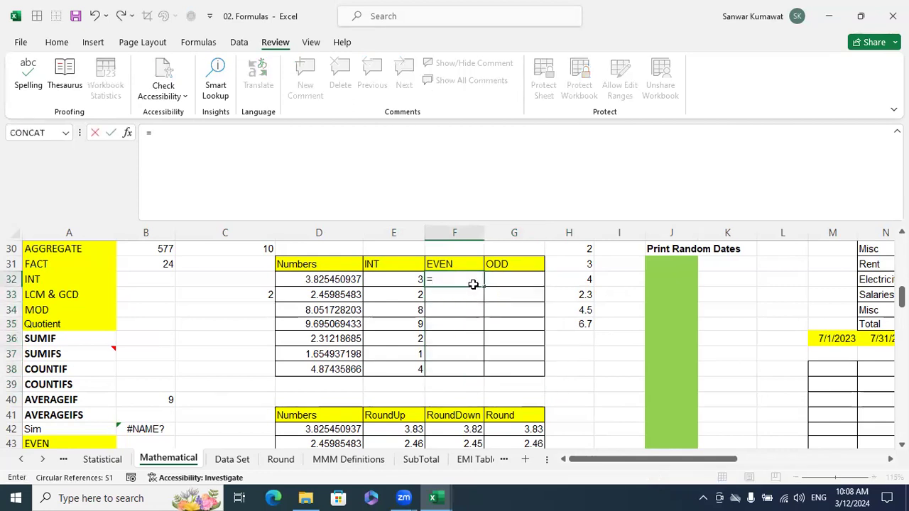
{"action": "type", "text": "even"}
{"action": "key", "text": "Tab"}
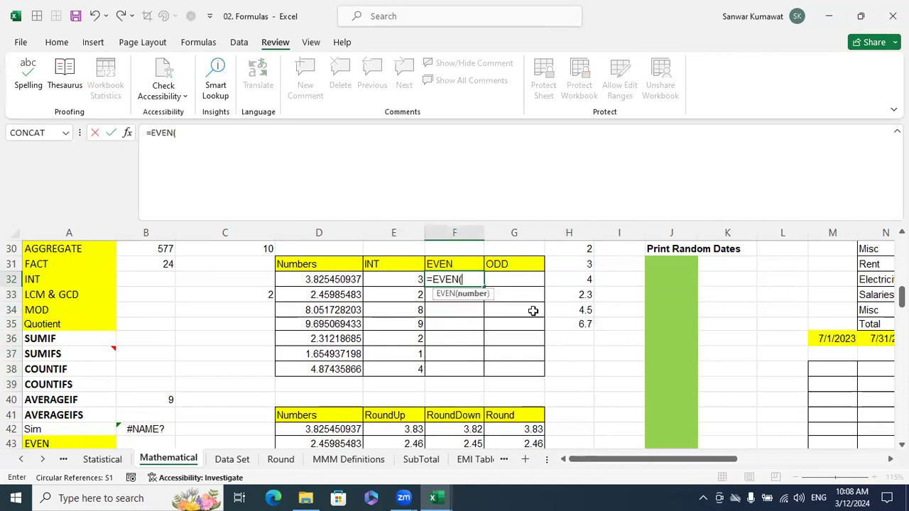
{"action": "left_click", "coordinate": [355, 278]}
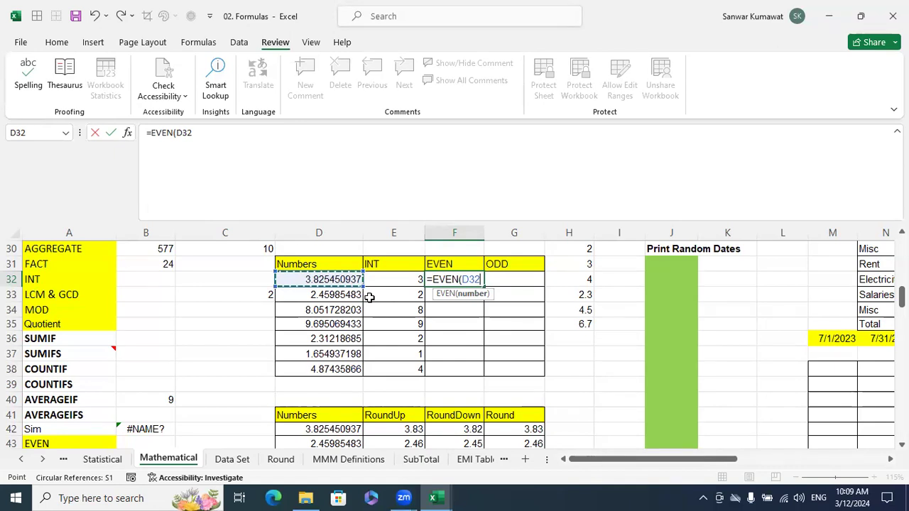
{"action": "type", "text": ")"}
{"action": "key", "text": "Return"}
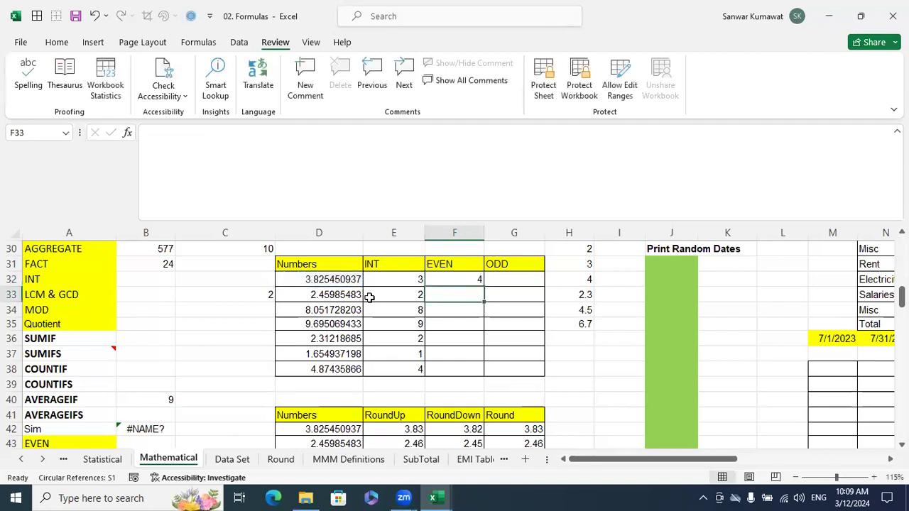
Copy the EVEN formula down one row to F33 and compare the source numbers in D32 and D33.
{"action": "key", "text": "Up"}
{"action": "key", "text": "shift+Down"}
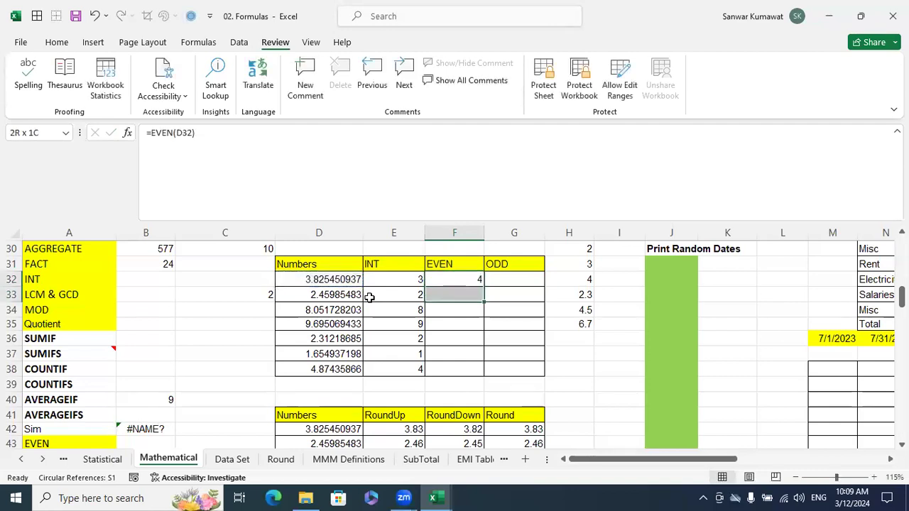
{"action": "key", "text": "ctrl+d"}
{"action": "key", "text": "Down"}
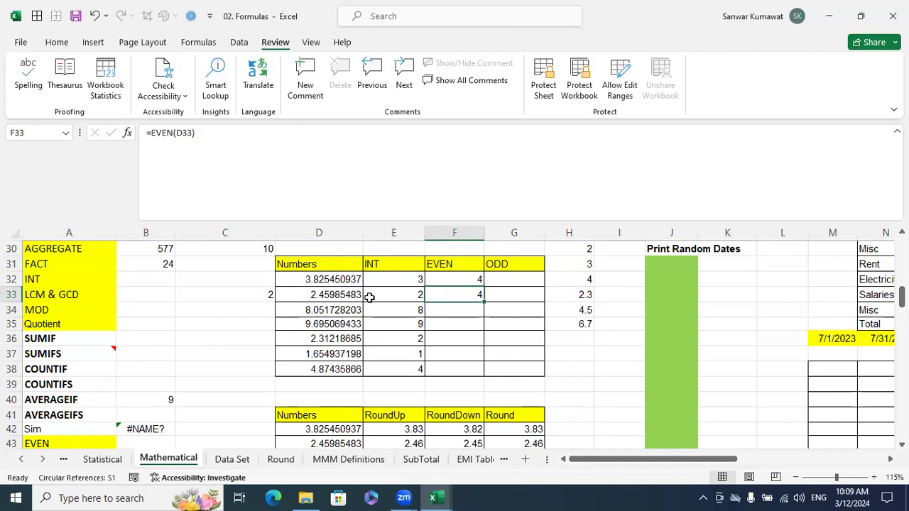
{"action": "key", "text": "Left"}
{"action": "key", "text": "Left"}
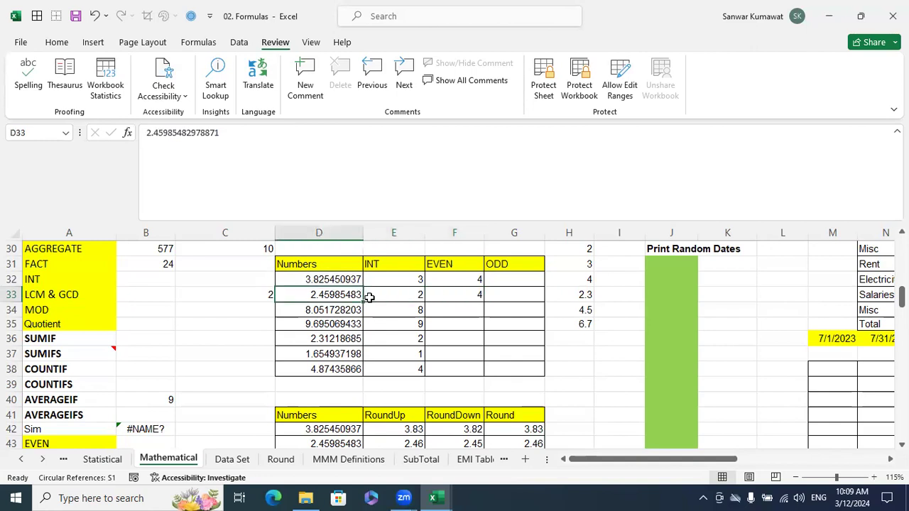
{"action": "key", "text": "Up"}
{"action": "key", "text": "Down"}
{"action": "key", "text": "Up"}
{"action": "key", "text": "Down"}
Continue the EVEN formula down the column through F34:F38.
{"action": "left_click", "coordinate": [472, 310]}
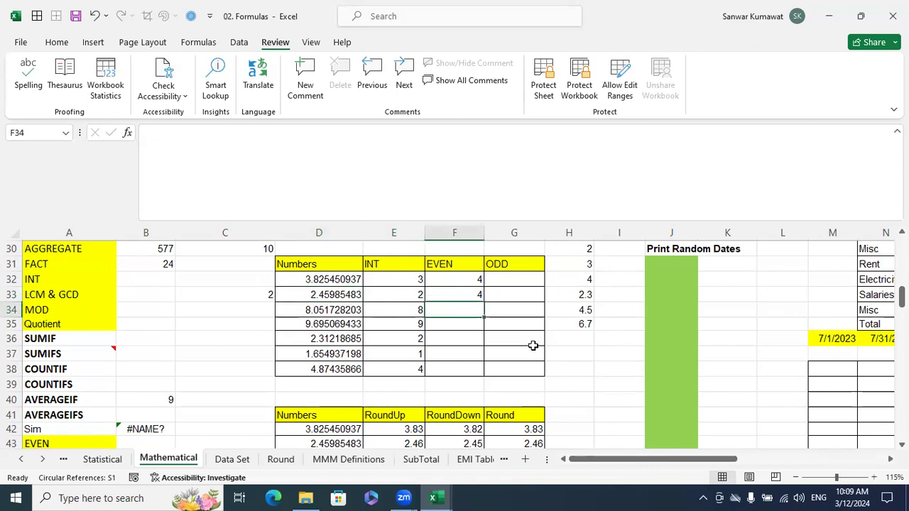
{"action": "type", "text": "10"}
{"action": "key", "text": "Return"}
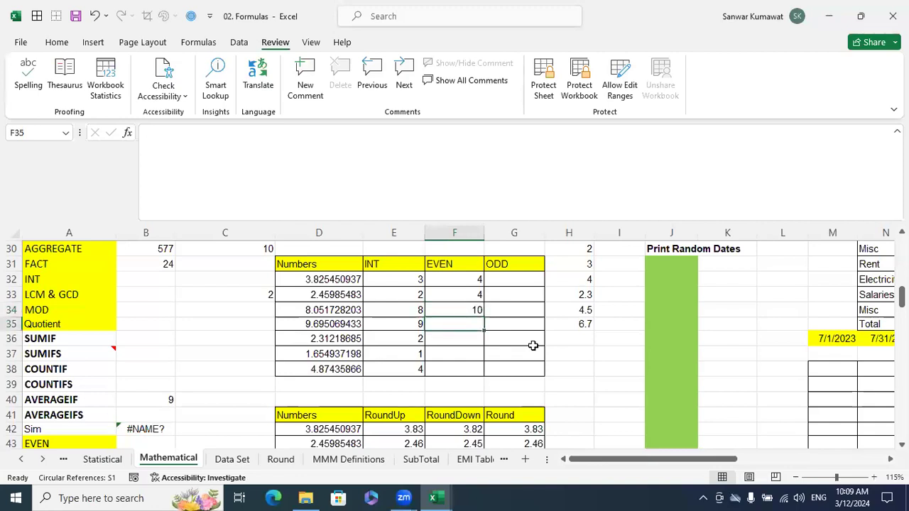
{"action": "type", "text": "10"}
{"action": "key", "text": "Return"}
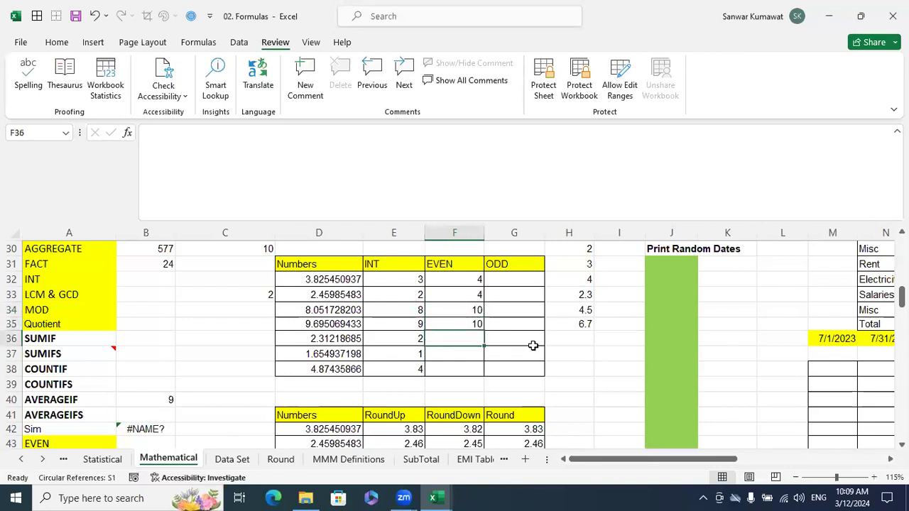
{"action": "type", "text": "4"}
{"action": "key", "text": "Return"}
{"action": "type", "text": "2"}
{"action": "key", "text": "Return"}
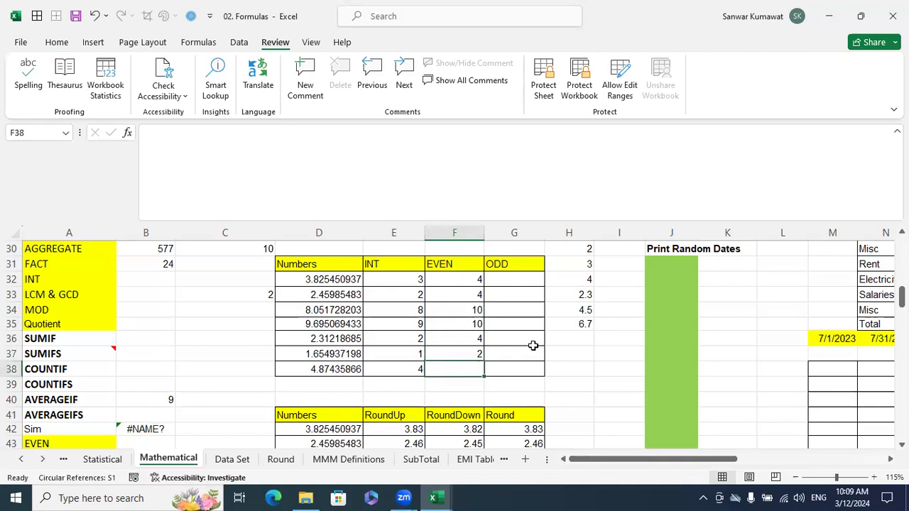
{"action": "key", "text": "ctrl+d"}
Enter the formula =ODD(D32) in G32 under the ODD heading.
{"action": "key", "text": "Up"}
{"action": "key", "text": "Up"}
{"action": "key", "text": "Up"}
{"action": "key", "text": "Up"}
{"action": "key", "text": "Up"}
{"action": "key", "text": "Up"}
{"action": "key", "text": "Right"}
{"action": "type", "text": "=odd"}
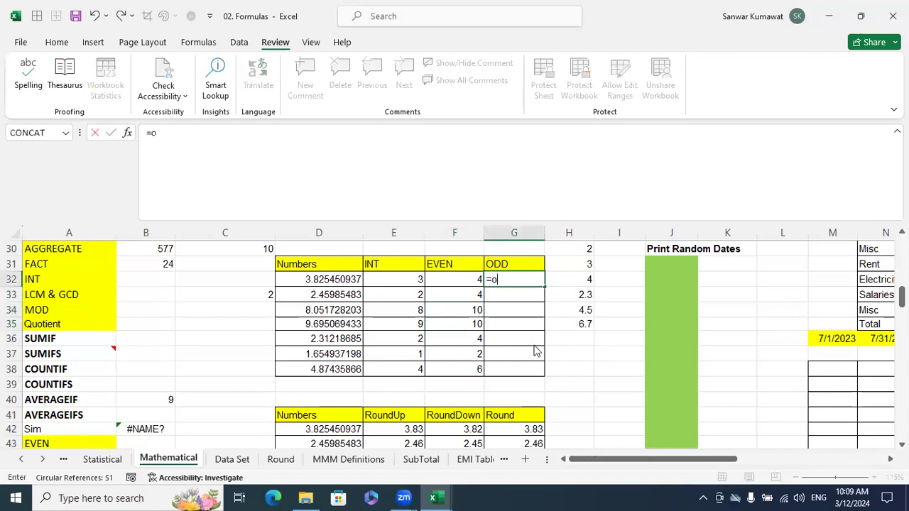
{"action": "key", "text": "Tab"}
{"action": "key", "text": "Left"}
{"action": "key", "text": "Left"}
{"action": "key", "text": "Left"}
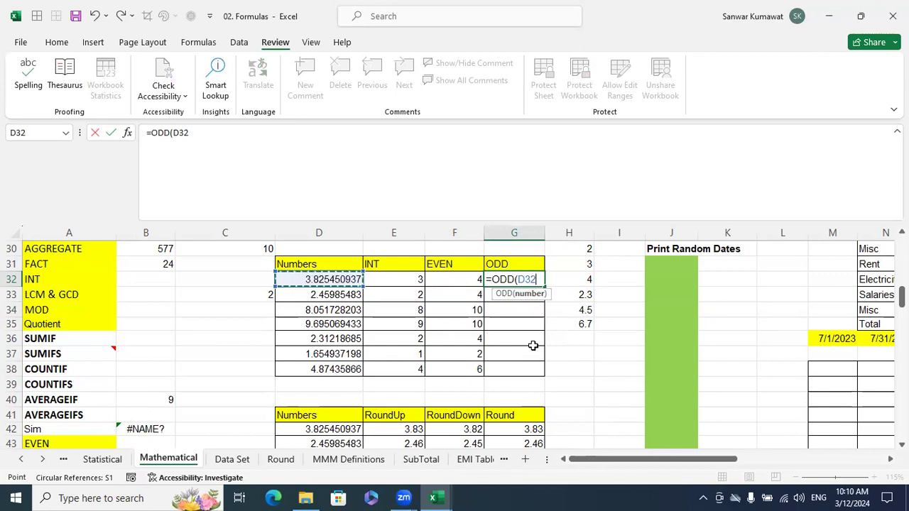
{"action": "type", "text": ")"}
{"action": "key", "text": "Return"}
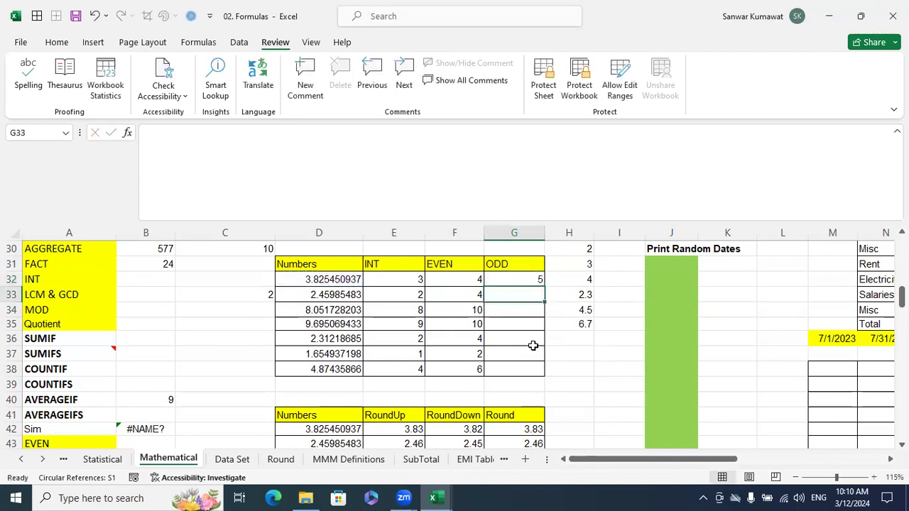
Copy the ODD formula down row by row from G33 to G38.
{"action": "key", "text": "ctrl+d"}
{"action": "key", "text": "Return"}
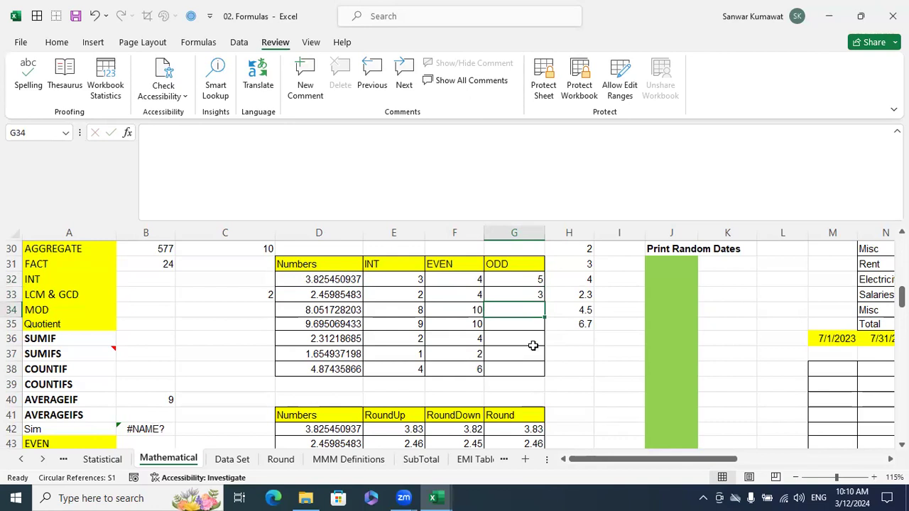
{"action": "key", "text": "ctrl+d"}
{"action": "key", "text": "Return"}
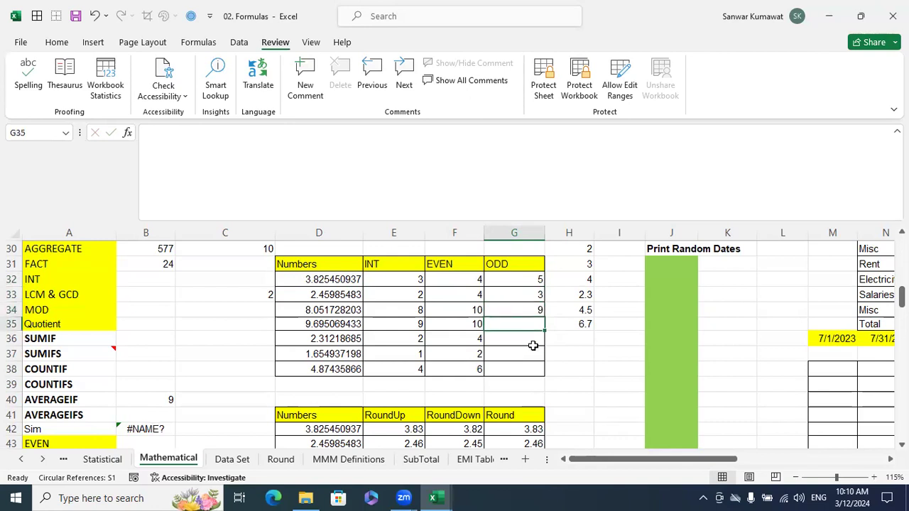
{"action": "key", "text": "ctrl+d"}
{"action": "key", "text": "Return"}
{"action": "key", "text": "ctrl+d"}
{"action": "key", "text": "Return"}
{"action": "key", "text": "ctrl+d"}
{"action": "key", "text": "Return"}
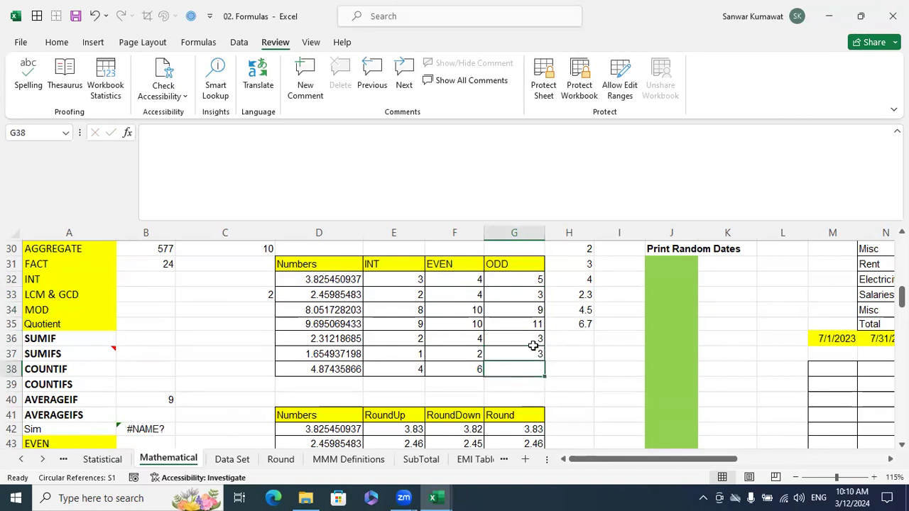
{"action": "key", "text": "ctrl+d"}
{"action": "scroll", "coordinate": [532, 346], "scroll_direction": "down", "scroll_amount": 3}
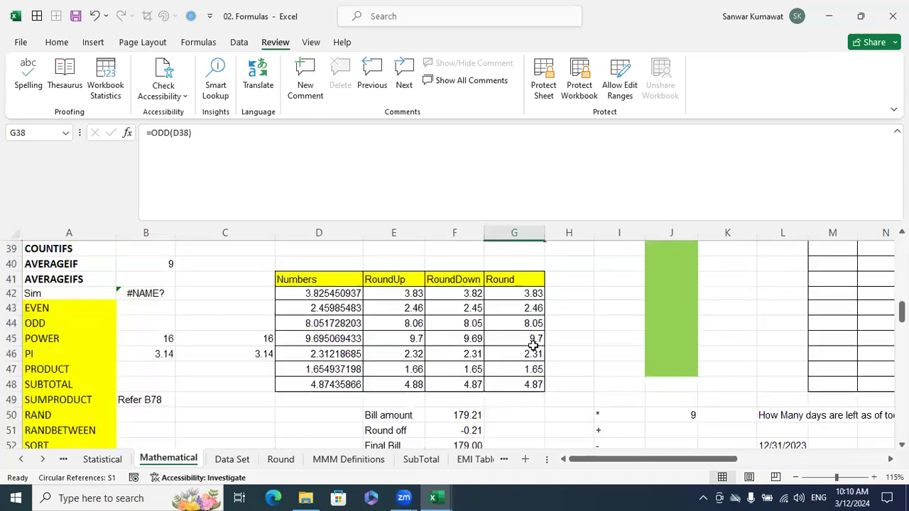
{"action": "scroll", "coordinate": [329, 345], "scroll_direction": "up", "scroll_amount": 2}
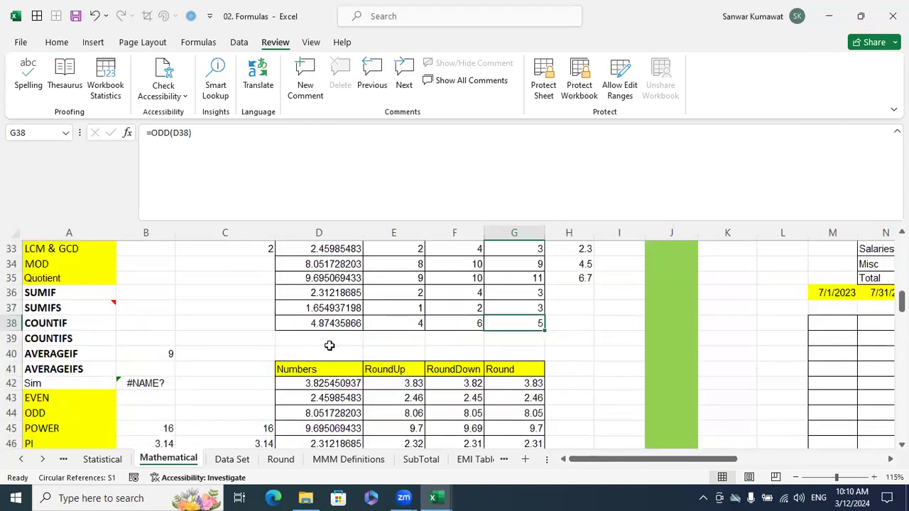
{"action": "scroll", "coordinate": [329, 346], "scroll_direction": "up", "scroll_amount": 2}
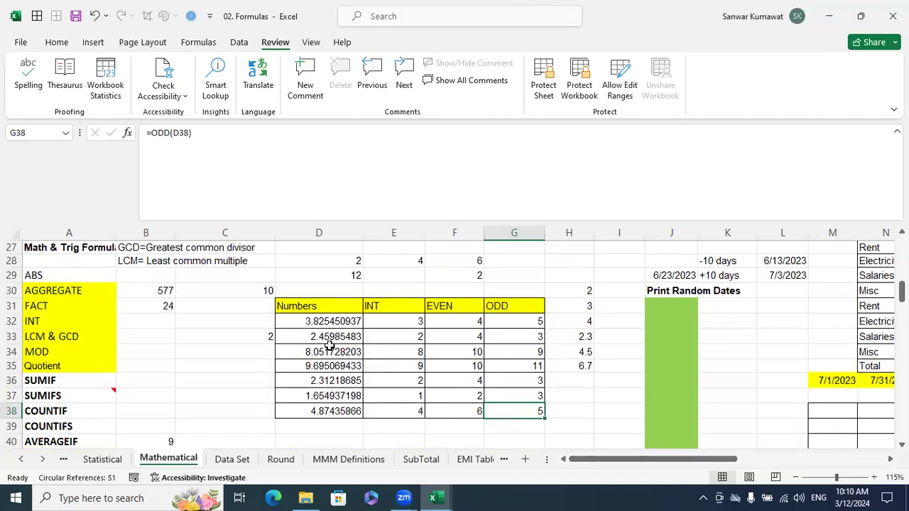
{"action": "scroll", "coordinate": [330, 346], "scroll_direction": "up", "scroll_amount": 1}
{"action": "scroll", "coordinate": [134, 336], "scroll_direction": "down", "scroll_amount": 1}
{"action": "left_click", "coordinate": [165, 337]}
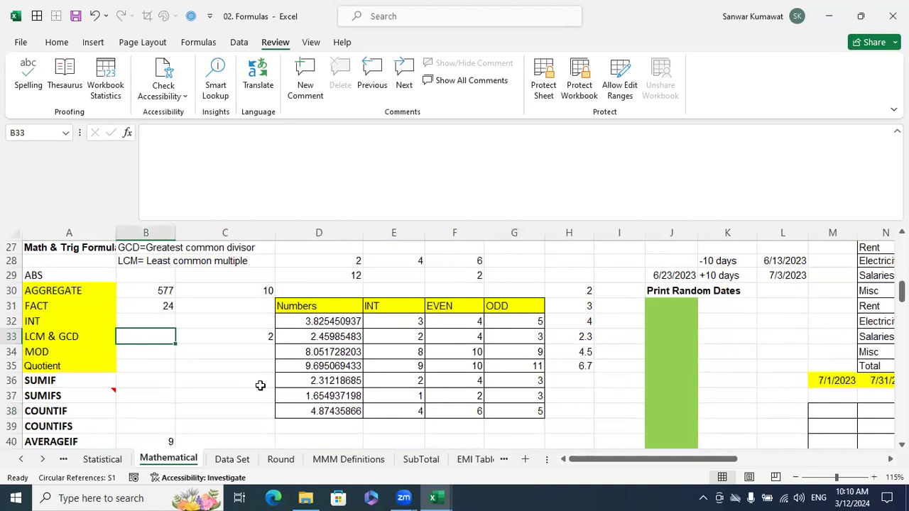
{"action": "type", "text": "=lc"}
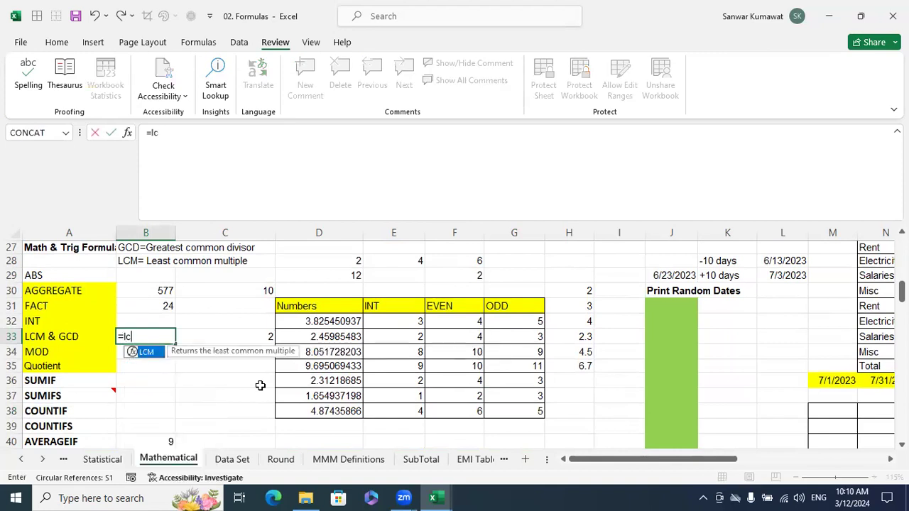
{"action": "key", "text": "BackSpace"}
{"action": "key", "text": "BackSpace"}
{"action": "key", "text": "BackSpace"}
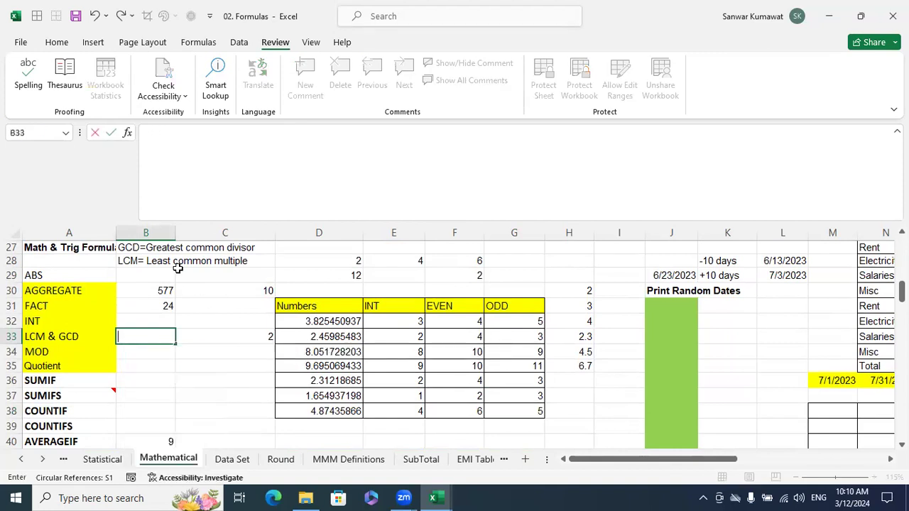
Enter the formula =LCM(2,3,4) in B33 beside the LCM & GCD label.
{"action": "left_click_drag", "start_coordinate": [147, 264], "coordinate": [213, 260]}
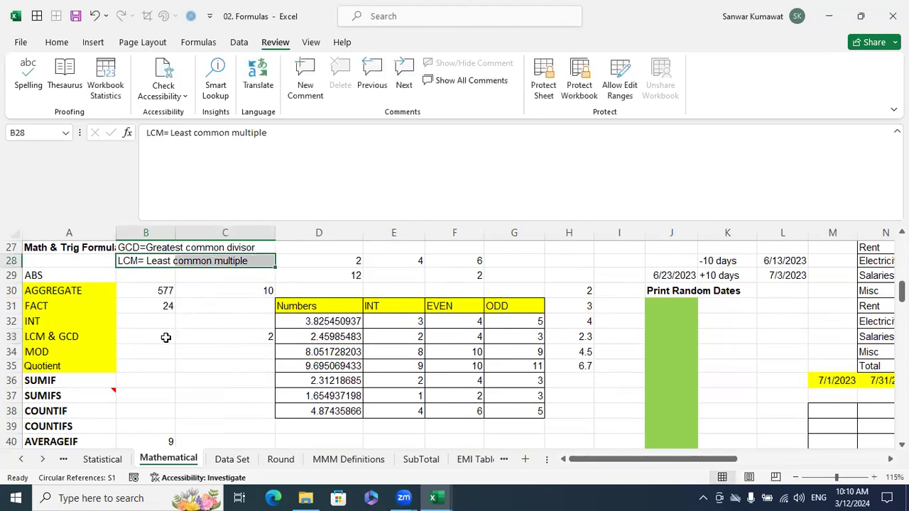
{"action": "left_click", "coordinate": [162, 338]}
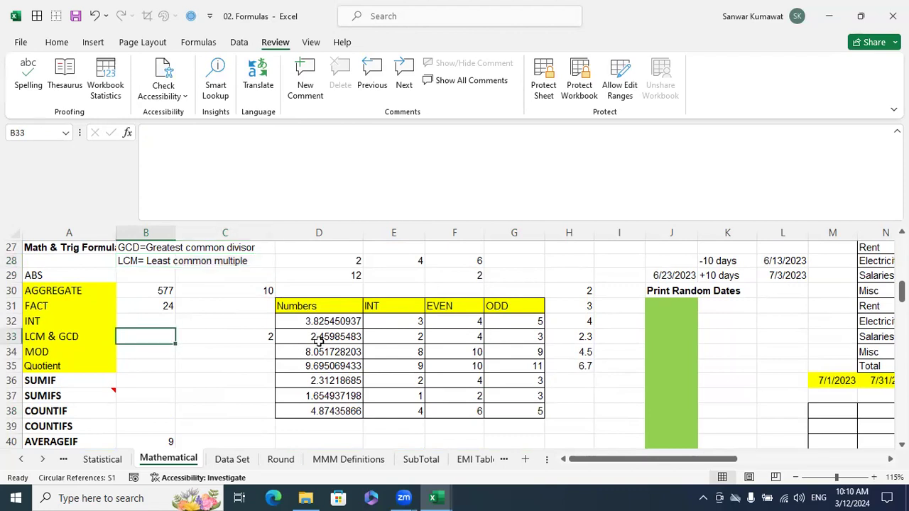
{"action": "type", "text": "="}
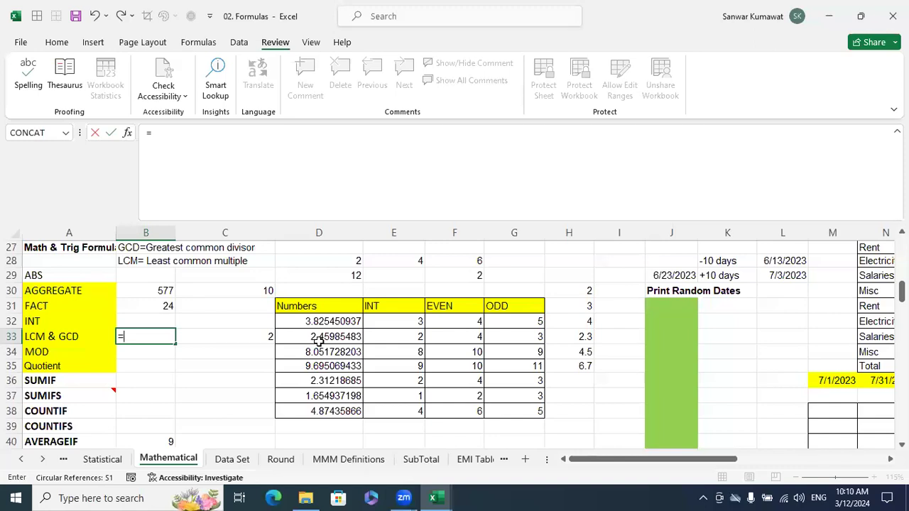
{"action": "type", "text": "lcm"}
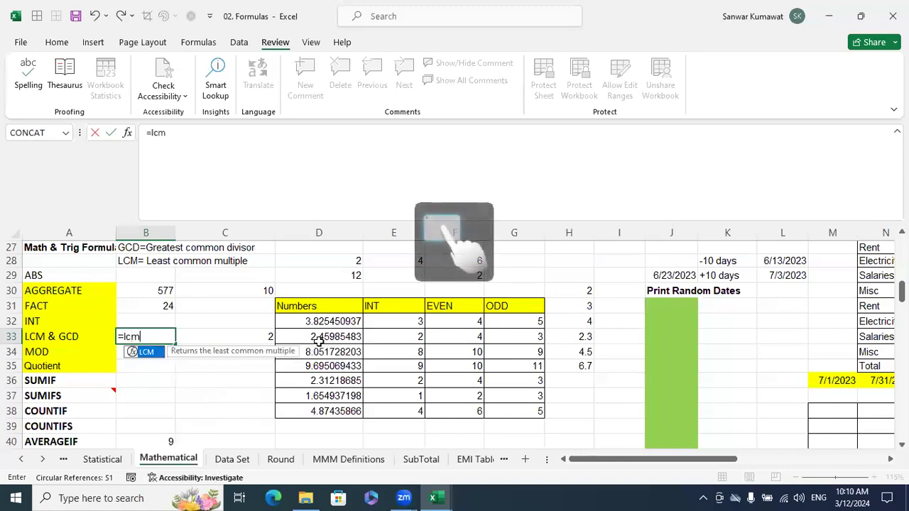
{"action": "key", "text": "Tab"}
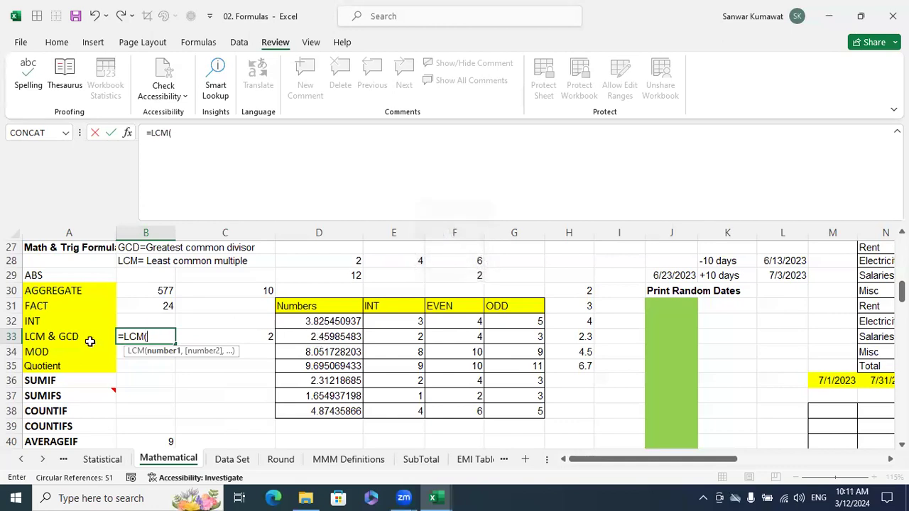
{"action": "type", "text": "2,3"}
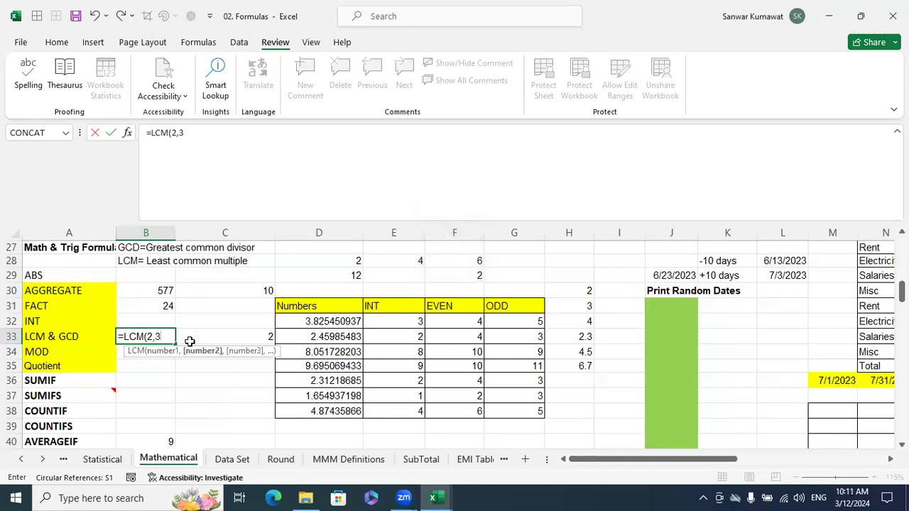
{"action": "type", "text": ",4)"}
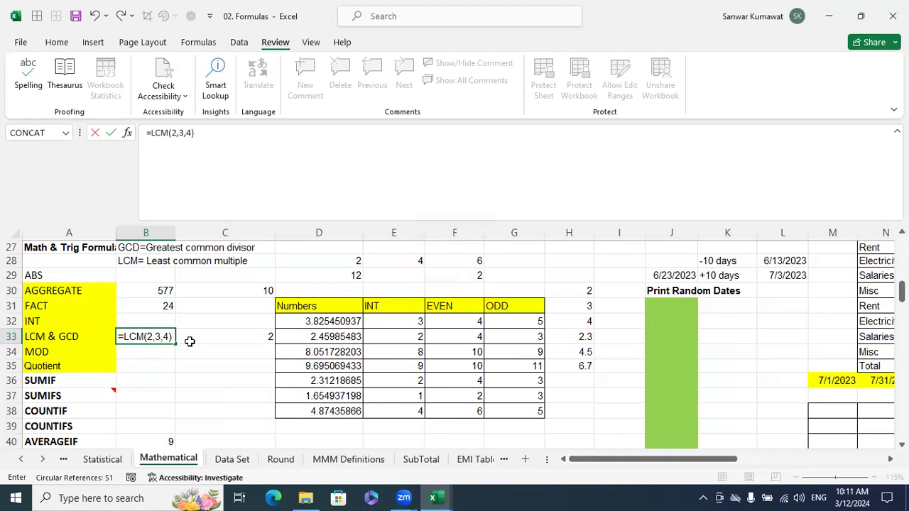
{"action": "key", "text": "Return"}
{"action": "key", "text": "Up"}
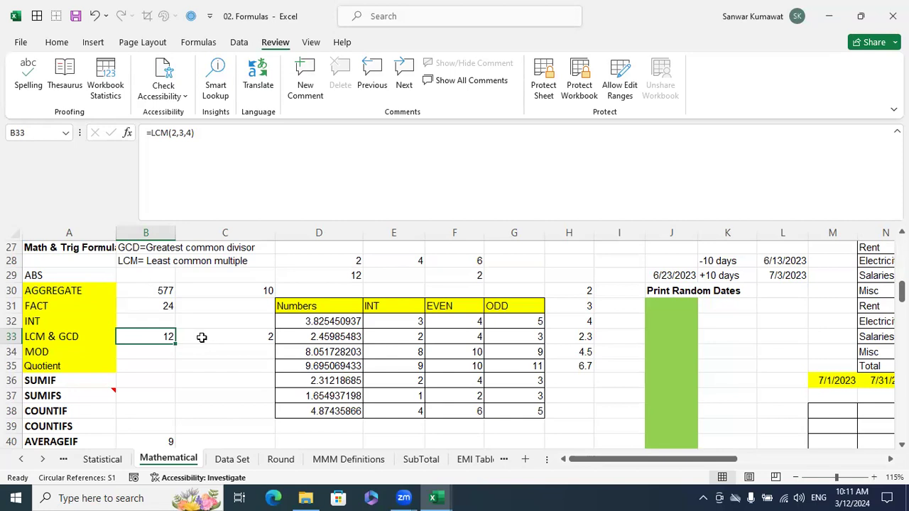
Examine the existing GCD formula in C33 next to the LCM result.
{"action": "left_click_drag", "start_coordinate": [225, 377], "coordinate": [243, 336]}
{"action": "left_click", "coordinate": [242, 336]}
{"action": "left_click", "coordinate": [244, 377]}
{"action": "left_click", "coordinate": [244, 337]}
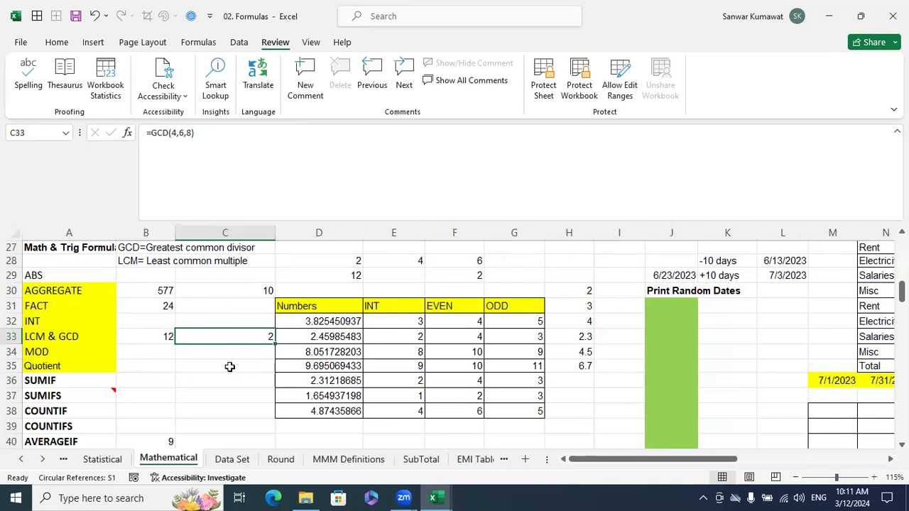
{"action": "left_click", "coordinate": [207, 366]}
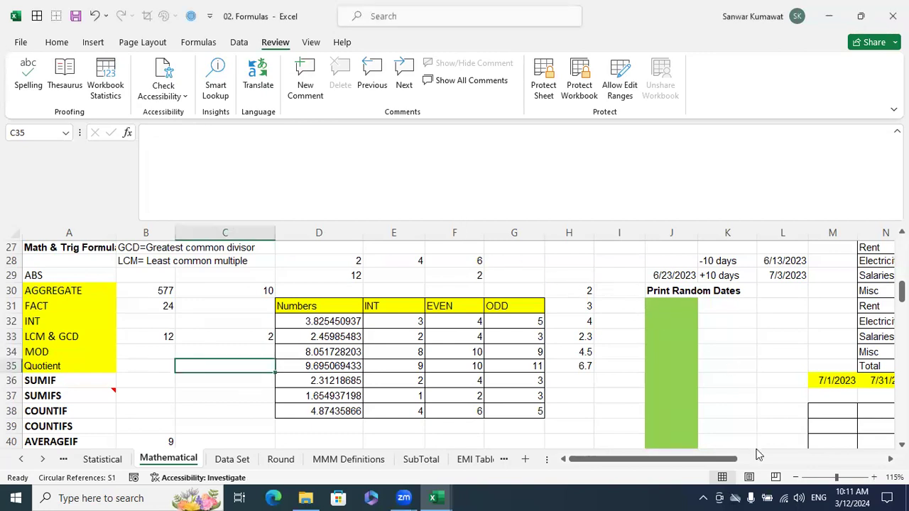
Open Snipping Tool and capture a blank area of the Mathematical sheet near the MOD and quotient example as a drawing canvas.
{"action": "left_click_drag", "start_coordinate": [758, 458], "coordinate": [856, 435]}
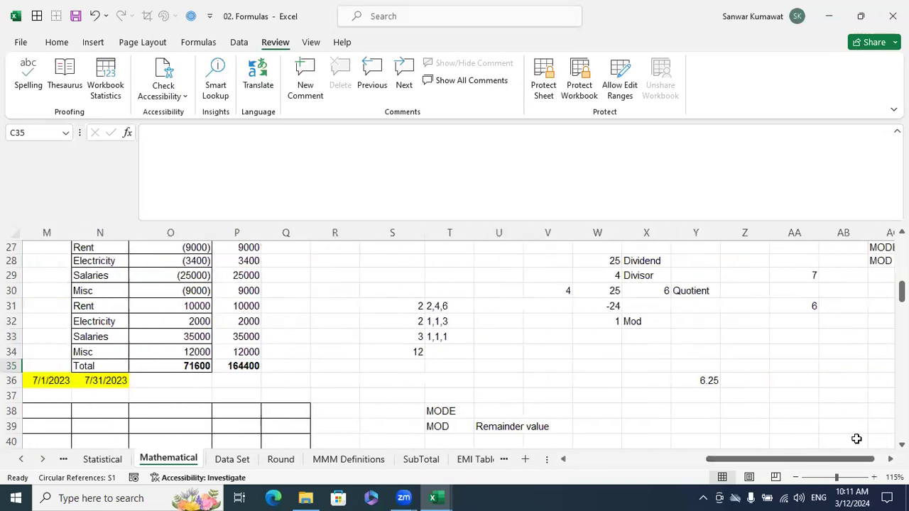
{"action": "scroll", "coordinate": [742, 338], "scroll_direction": "down", "scroll_amount": 1}
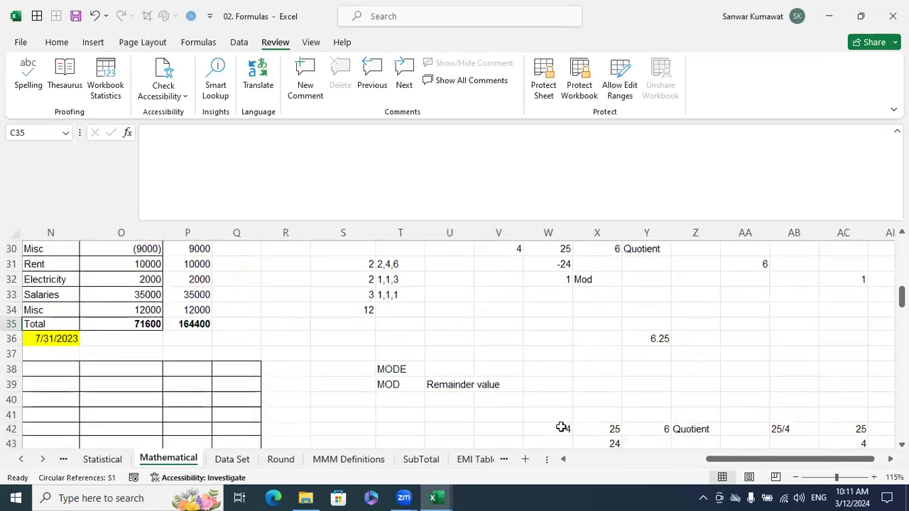
{"action": "scroll", "coordinate": [574, 391], "scroll_direction": "down", "scroll_amount": 1}
{"action": "scroll", "coordinate": [575, 391], "scroll_direction": "up", "scroll_amount": 1}
{"action": "scroll", "coordinate": [575, 392], "scroll_direction": "down", "scroll_amount": 2}
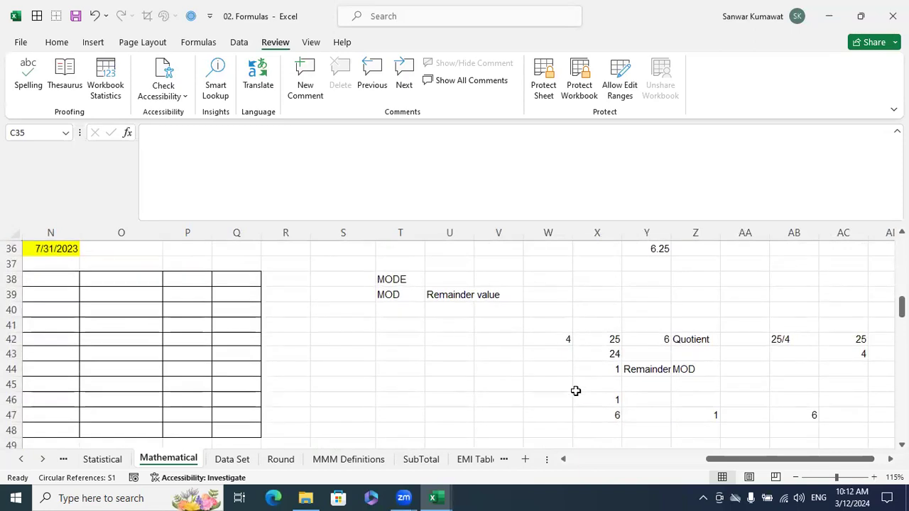
{"action": "key", "text": "super"}
{"action": "type", "text": "sni"}
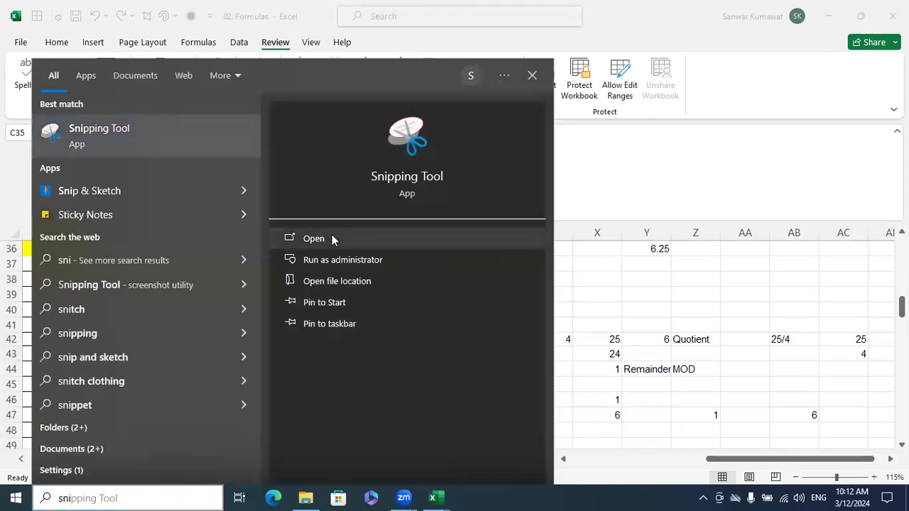
{"action": "left_click", "coordinate": [331, 237]}
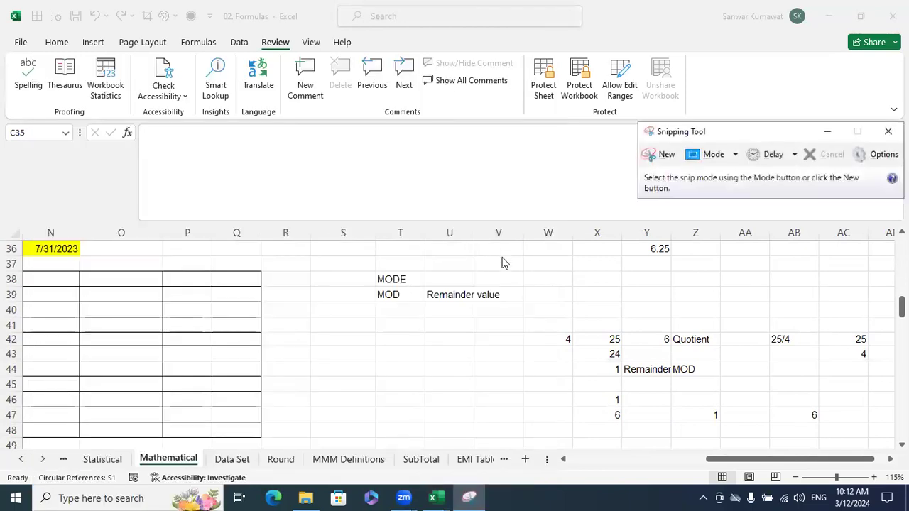
{"action": "left_click", "coordinate": [657, 157]}
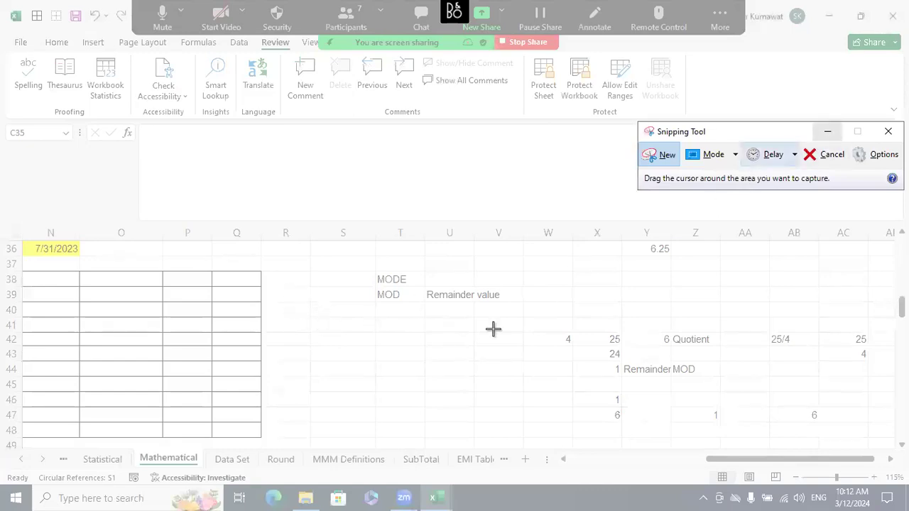
{"action": "left_click_drag", "start_coordinate": [296, 319], "coordinate": [542, 421]}
Sketch the long division of 25 by 4 on the snip, with 24 subtracted, remainder 1 and quotient 6.
{"action": "mouse_move", "coordinate": [241, 163]}
{"action": "left_mouse_down"}
{"action": "mouse_move", "coordinate": [322, 164]}
{"action": "mouse_move", "coordinate": [429, 233]}
{"action": "left_mouse_up"}
{"action": "left_click_drag", "start_coordinate": [242, 163], "coordinate": [203, 257]}
{"action": "mouse_move", "coordinate": [279, 194]}
{"action": "left_mouse_down"}
{"action": "mouse_move", "coordinate": [269, 221]}
{"action": "mouse_move", "coordinate": [301, 234]}
{"action": "mouse_move", "coordinate": [334, 215]}
{"action": "mouse_move", "coordinate": [308, 221]}
{"action": "mouse_move", "coordinate": [335, 189]}
{"action": "left_mouse_up"}
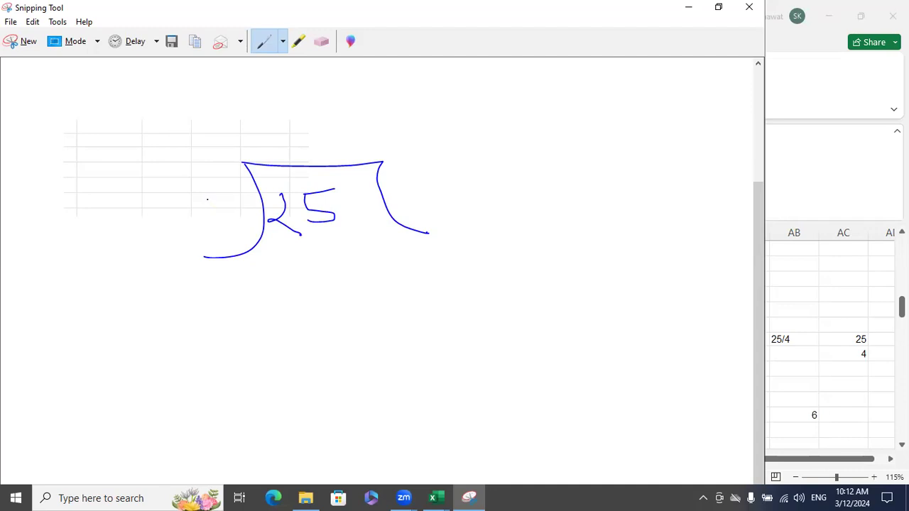
{"action": "mouse_move", "coordinate": [193, 178]}
{"action": "left_mouse_down"}
{"action": "mouse_move", "coordinate": [218, 187]}
{"action": "mouse_move", "coordinate": [221, 233]}
{"action": "left_mouse_up"}
{"action": "mouse_move", "coordinate": [290, 253]}
{"action": "left_mouse_down"}
{"action": "mouse_move", "coordinate": [278, 256]}
{"action": "mouse_move", "coordinate": [277, 274]}
{"action": "mouse_move", "coordinate": [295, 283]}
{"action": "mouse_move", "coordinate": [317, 249]}
{"action": "mouse_move", "coordinate": [321, 279]}
{"action": "left_mouse_up"}
{"action": "left_click_drag", "start_coordinate": [250, 310], "coordinate": [362, 288]}
{"action": "left_click_drag", "start_coordinate": [327, 333], "coordinate": [328, 341]}
{"action": "mouse_move", "coordinate": [438, 164]}
{"action": "left_mouse_down"}
{"action": "mouse_move", "coordinate": [426, 168]}
{"action": "mouse_move", "coordinate": [427, 190]}
{"action": "mouse_move", "coordinate": [412, 186]}
{"action": "left_mouse_up"}
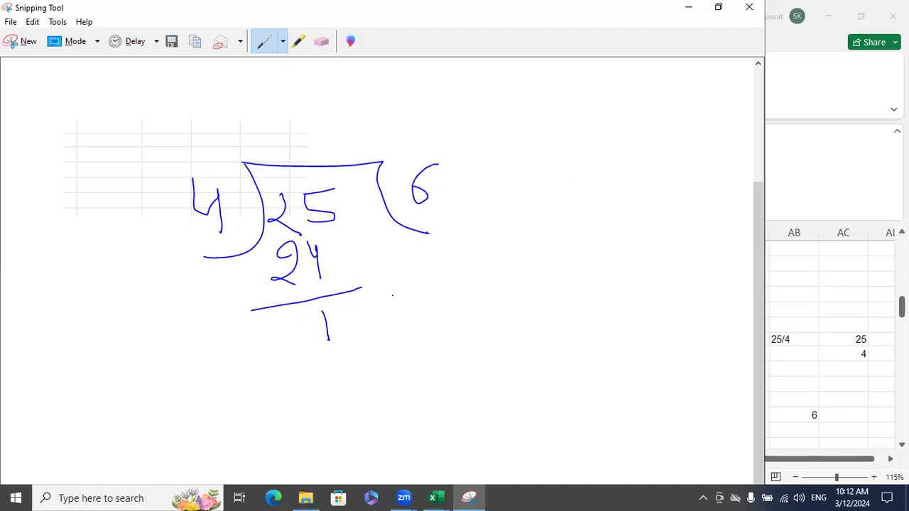
Label the 4 as Divisor and the 25 as Dividend, with pointers to both numbers in the division sketch.
{"action": "mouse_move", "coordinate": [282, 195]}
{"action": "left_mouse_down"}
{"action": "mouse_move", "coordinate": [269, 203]}
{"action": "mouse_move", "coordinate": [285, 204]}
{"action": "left_mouse_up"}
{"action": "left_click_drag", "start_coordinate": [198, 154], "coordinate": [199, 171]}
{"action": "mouse_move", "coordinate": [136, 127]}
{"action": "left_mouse_down"}
{"action": "mouse_move", "coordinate": [135, 151]}
{"action": "mouse_move", "coordinate": [173, 141]}
{"action": "mouse_move", "coordinate": [183, 120]}
{"action": "mouse_move", "coordinate": [187, 138]}
{"action": "mouse_move", "coordinate": [213, 125]}
{"action": "mouse_move", "coordinate": [205, 135]}
{"action": "left_mouse_up"}
{"action": "mouse_move", "coordinate": [240, 109]}
{"action": "left_mouse_down"}
{"action": "mouse_move", "coordinate": [241, 129]}
{"action": "mouse_move", "coordinate": [246, 112]}
{"action": "mouse_move", "coordinate": [257, 126]}
{"action": "mouse_move", "coordinate": [265, 98]}
{"action": "left_mouse_up"}
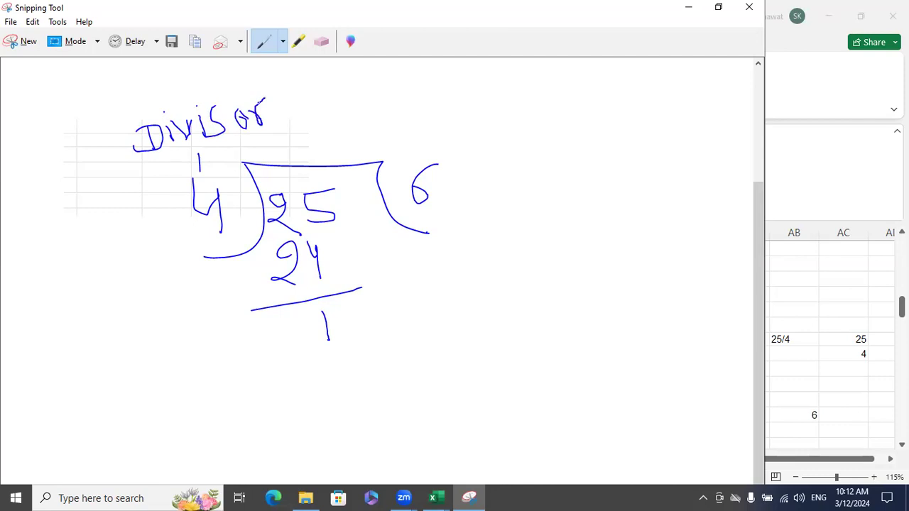
{"action": "left_click_drag", "start_coordinate": [321, 179], "coordinate": [345, 136]}
{"action": "left_click_drag", "start_coordinate": [317, 165], "coordinate": [342, 168]}
{"action": "mouse_move", "coordinate": [353, 127]}
{"action": "left_mouse_down"}
{"action": "mouse_move", "coordinate": [368, 124]}
{"action": "mouse_move", "coordinate": [355, 140]}
{"action": "mouse_move", "coordinate": [389, 130]}
{"action": "mouse_move", "coordinate": [393, 112]}
{"action": "mouse_move", "coordinate": [411, 128]}
{"action": "mouse_move", "coordinate": [429, 124]}
{"action": "mouse_move", "coordinate": [440, 107]}
{"action": "mouse_move", "coordinate": [453, 121]}
{"action": "left_mouse_up"}
{"action": "left_click_drag", "start_coordinate": [462, 80], "coordinate": [466, 112]}
{"action": "mouse_move", "coordinate": [465, 112]}
{"action": "left_mouse_down"}
{"action": "mouse_move", "coordinate": [457, 106]}
{"action": "mouse_move", "coordinate": [470, 111]}
{"action": "left_mouse_up"}
Mark the 6 with an arrow and Q, and the 1 as the remainder with Mod written beneath it.
{"action": "mouse_move", "coordinate": [484, 182]}
{"action": "left_mouse_down"}
{"action": "mouse_move", "coordinate": [439, 187]}
{"action": "mouse_move", "coordinate": [455, 193]}
{"action": "left_mouse_up"}
{"action": "mouse_move", "coordinate": [518, 163]}
{"action": "left_mouse_down"}
{"action": "mouse_move", "coordinate": [500, 176]}
{"action": "mouse_move", "coordinate": [516, 162]}
{"action": "mouse_move", "coordinate": [525, 188]}
{"action": "left_mouse_up"}
{"action": "mouse_move", "coordinate": [357, 313]}
{"action": "left_mouse_down"}
{"action": "mouse_move", "coordinate": [380, 312]}
{"action": "mouse_move", "coordinate": [381, 326]}
{"action": "mouse_move", "coordinate": [420, 298]}
{"action": "mouse_move", "coordinate": [441, 305]}
{"action": "mouse_move", "coordinate": [450, 295]}
{"action": "mouse_move", "coordinate": [452, 303]}
{"action": "mouse_move", "coordinate": [467, 298]}
{"action": "mouse_move", "coordinate": [474, 279]}
{"action": "mouse_move", "coordinate": [486, 287]}
{"action": "mouse_move", "coordinate": [501, 264]}
{"action": "mouse_move", "coordinate": [505, 276]}
{"action": "mouse_move", "coordinate": [520, 264]}
{"action": "mouse_move", "coordinate": [537, 269]}
{"action": "mouse_move", "coordinate": [527, 249]}
{"action": "mouse_move", "coordinate": [550, 278]}
{"action": "mouse_move", "coordinate": [567, 246]}
{"action": "mouse_move", "coordinate": [552, 257]}
{"action": "left_mouse_up"}
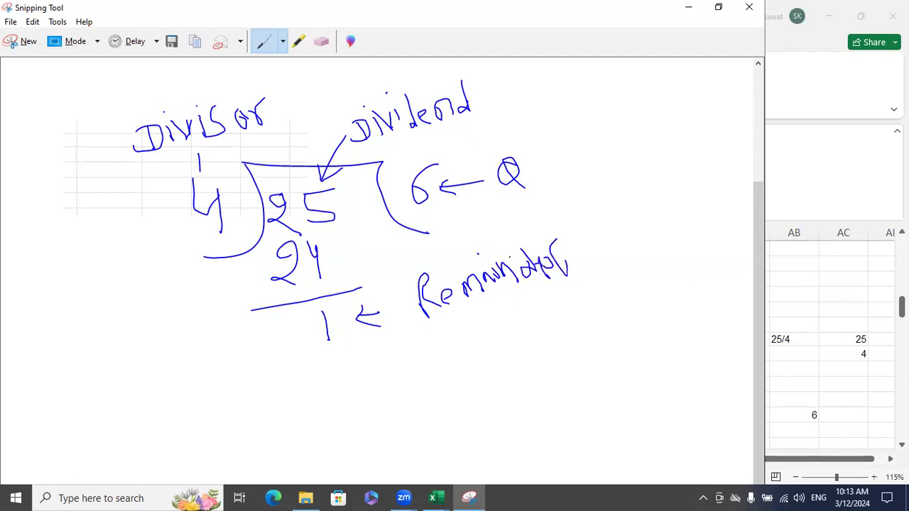
{"action": "mouse_move", "coordinate": [480, 316]}
{"action": "left_mouse_down"}
{"action": "mouse_move", "coordinate": [487, 355]}
{"action": "mouse_move", "coordinate": [499, 344]}
{"action": "left_mouse_up"}
{"action": "mouse_move", "coordinate": [448, 366]}
{"action": "left_mouse_down"}
{"action": "mouse_move", "coordinate": [455, 393]}
{"action": "mouse_move", "coordinate": [463, 380]}
{"action": "mouse_move", "coordinate": [485, 387]}
{"action": "mouse_move", "coordinate": [483, 375]}
{"action": "left_mouse_up"}
{"action": "left_click_drag", "start_coordinate": [492, 355], "coordinate": [497, 377]}
{"action": "mouse_move", "coordinate": [512, 335]}
{"action": "left_mouse_down"}
{"action": "mouse_move", "coordinate": [527, 368]}
{"action": "mouse_move", "coordinate": [518, 373]}
{"action": "mouse_move", "coordinate": [539, 365]}
{"action": "left_mouse_up"}
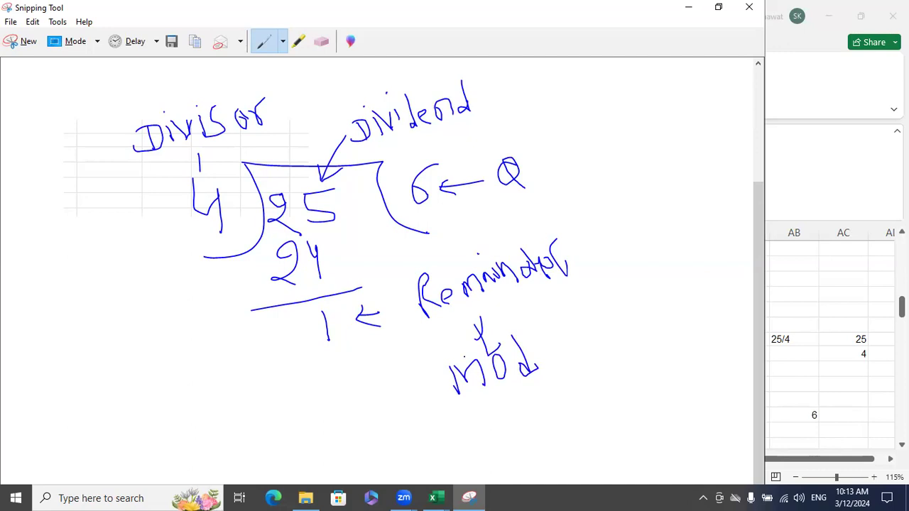
Write an underlined Mode below the sketch, cross it out with an X, and put a check mark beside Mod.
{"action": "mouse_move", "coordinate": [70, 422]}
{"action": "left_mouse_down"}
{"action": "mouse_move", "coordinate": [73, 442]}
{"action": "mouse_move", "coordinate": [91, 410]}
{"action": "mouse_move", "coordinate": [103, 426]}
{"action": "mouse_move", "coordinate": [122, 405]}
{"action": "mouse_move", "coordinate": [149, 413]}
{"action": "mouse_move", "coordinate": [139, 413]}
{"action": "mouse_move", "coordinate": [175, 397]}
{"action": "mouse_move", "coordinate": [178, 412]}
{"action": "mouse_move", "coordinate": [191, 408]}
{"action": "left_mouse_up"}
{"action": "left_click_drag", "start_coordinate": [86, 451], "coordinate": [202, 435]}
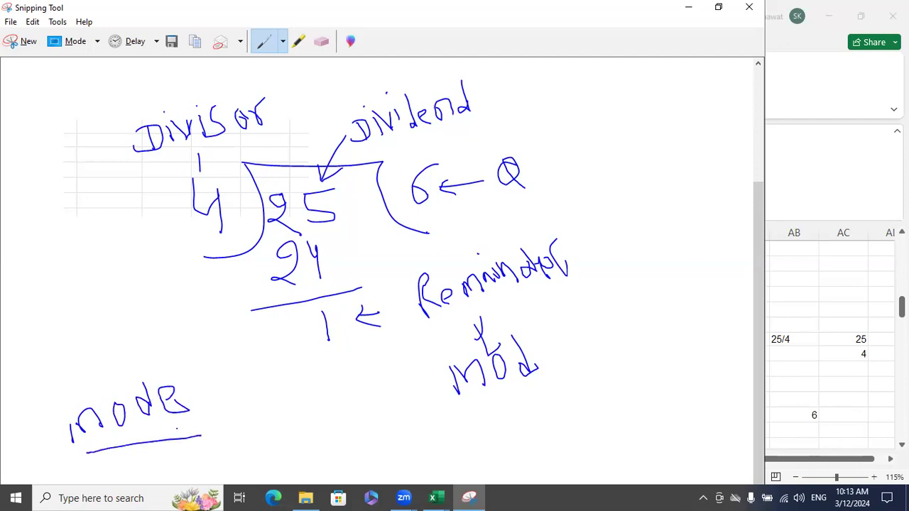
{"action": "mouse_move", "coordinate": [196, 384]}
{"action": "left_mouse_down"}
{"action": "mouse_move", "coordinate": [231, 411]}
{"action": "mouse_move", "coordinate": [198, 412]}
{"action": "left_mouse_up"}
{"action": "left_click_drag", "start_coordinate": [558, 343], "coordinate": [626, 310]}
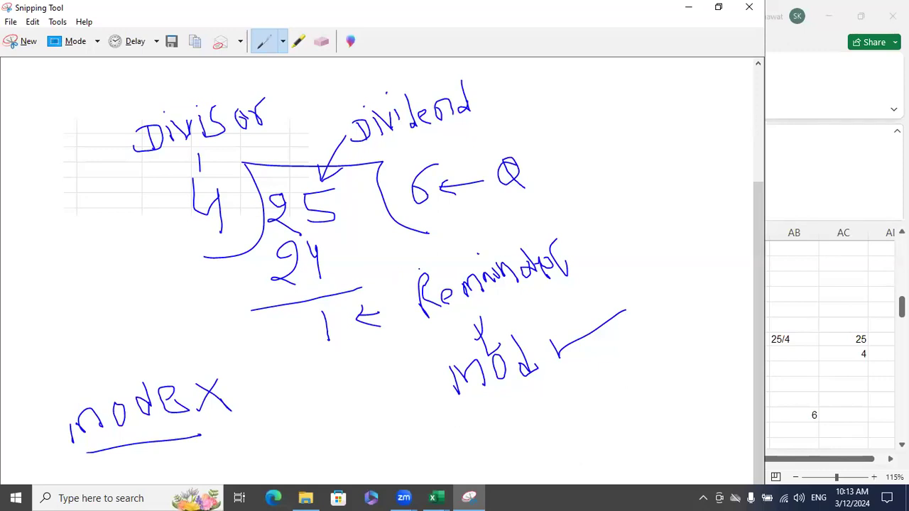
Return to the Excel workbook and enter the formula =25/4 in T42.
{"action": "key", "text": "alt+Tab"}
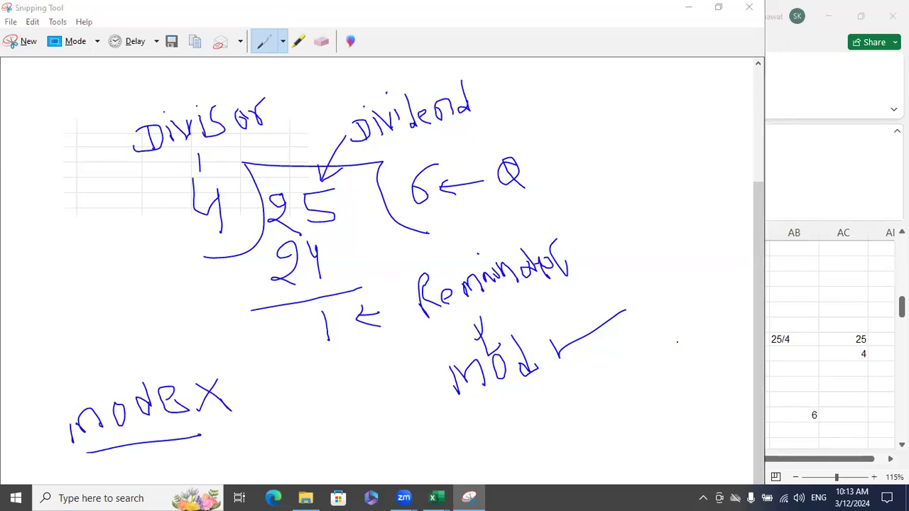
{"action": "left_click", "coordinate": [676, 341]}
{"action": "left_click_drag", "start_coordinate": [96, 14], "coordinate": [93, 87]}
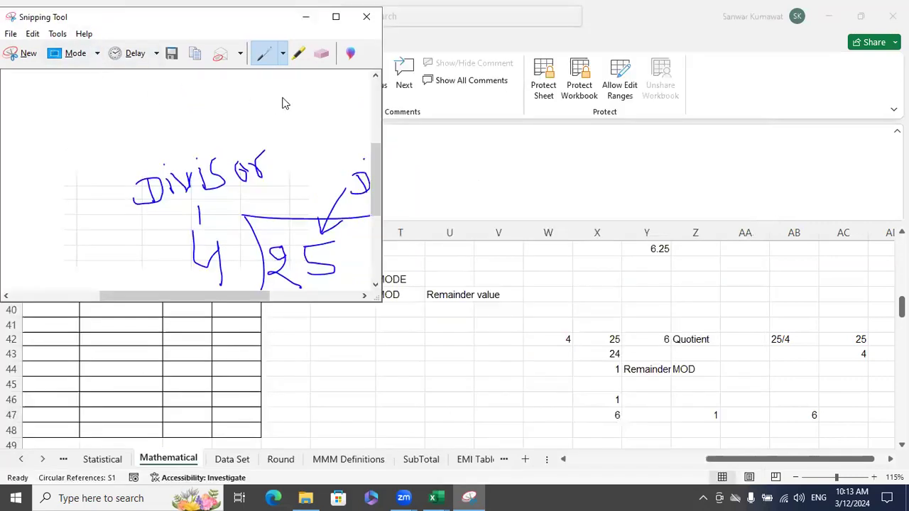
{"action": "left_click", "coordinate": [298, 87]}
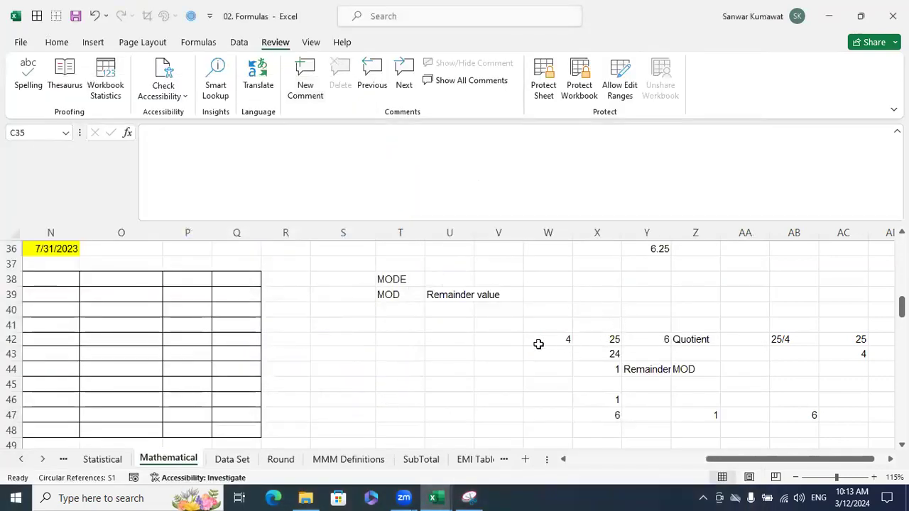
{"action": "left_click", "coordinate": [398, 345]}
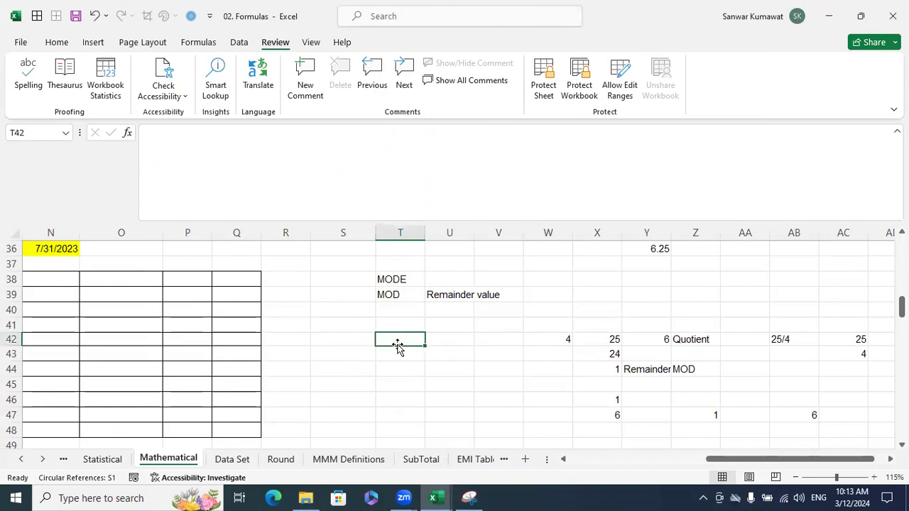
{"action": "type", "text": "="}
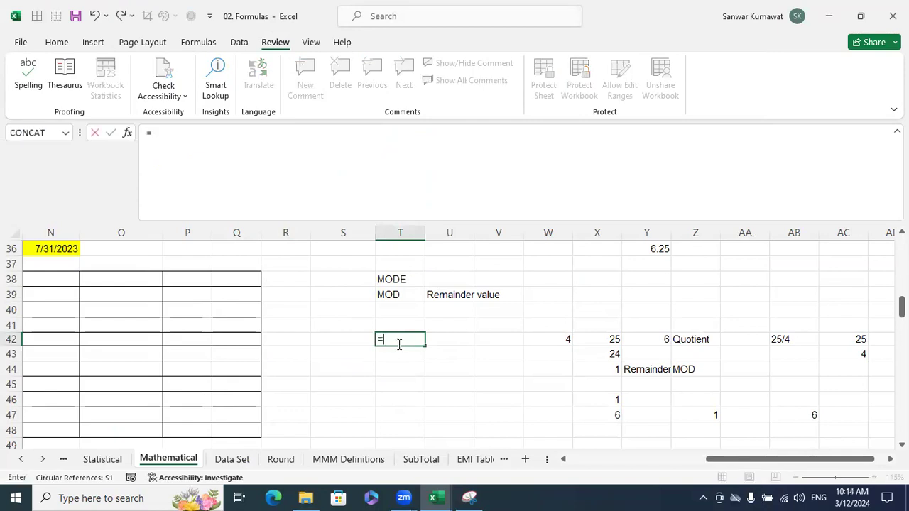
{"action": "type", "text": "25/4"}
{"action": "key", "text": "Return"}
Switch to Snipping Tool and review the enlarged long-division sketch.
{"action": "key", "text": "alt+Tab"}
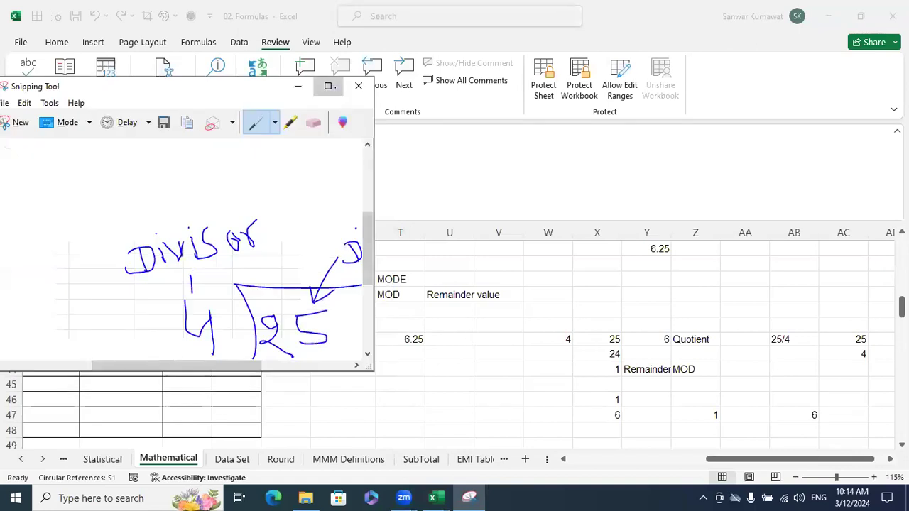
{"action": "left_click", "coordinate": [327, 85]}
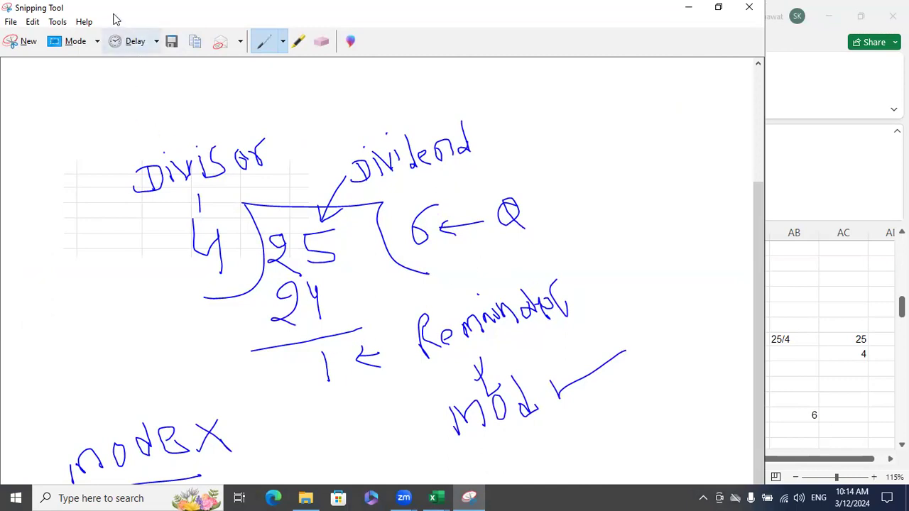
{"action": "left_click", "coordinate": [718, 7]}
Return to the Mathematical sheet in Excel and enter =QUOTIENT(25,4) in B35 beside the Quotient label.
{"action": "left_click_drag", "start_coordinate": [718, 459], "coordinate": [580, 458]}
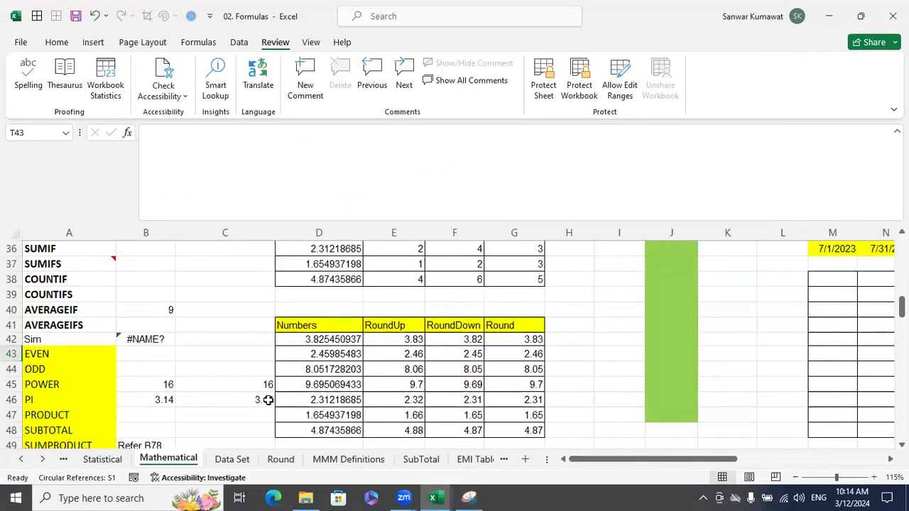
{"action": "scroll", "coordinate": [253, 395], "scroll_direction": "down", "scroll_amount": 2}
{"action": "scroll", "coordinate": [218, 383], "scroll_direction": "up", "scroll_amount": 1}
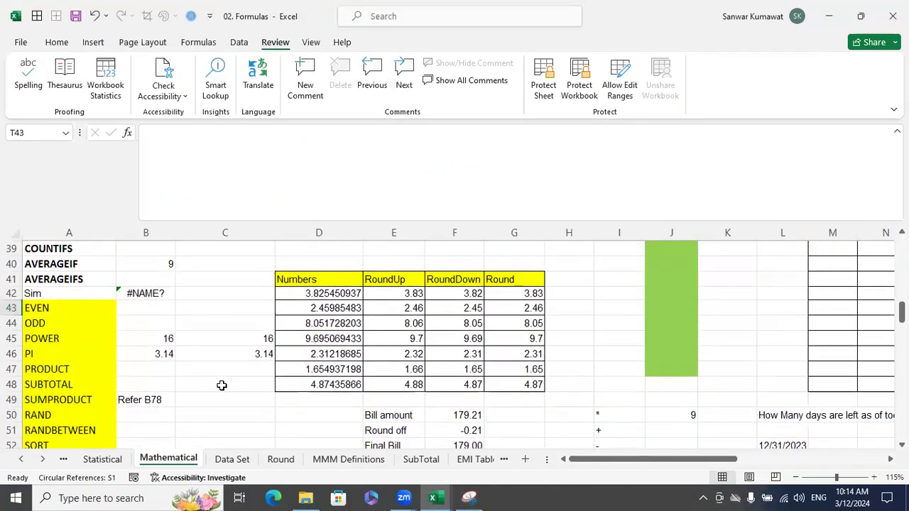
{"action": "scroll", "coordinate": [220, 383], "scroll_direction": "up", "scroll_amount": 4}
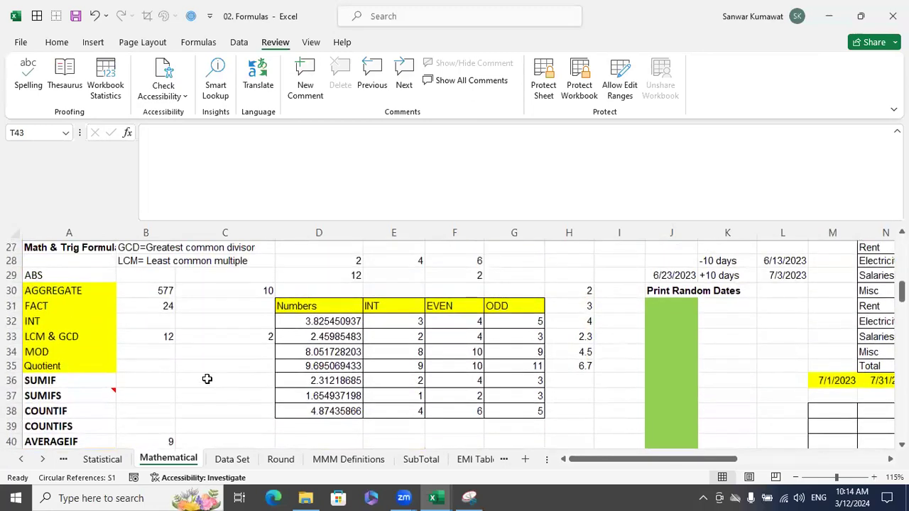
{"action": "left_click", "coordinate": [156, 353]}
{"action": "left_click", "coordinate": [153, 367]}
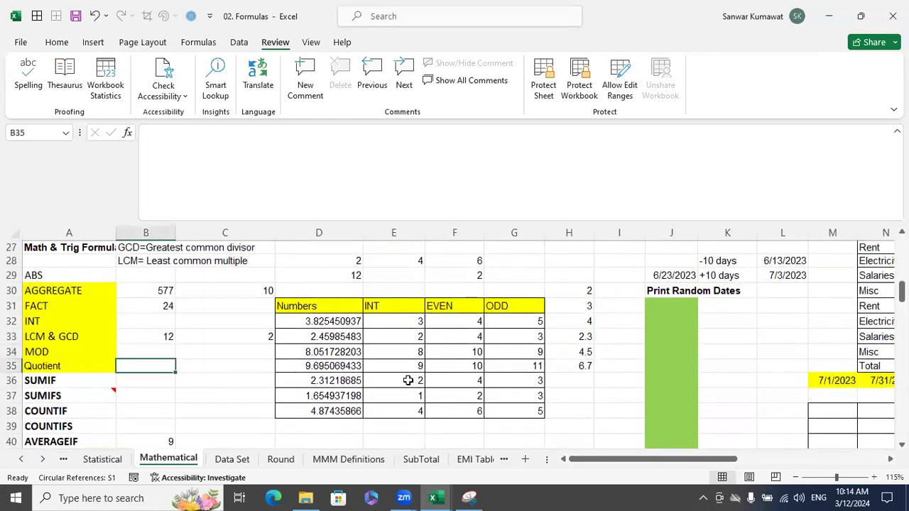
{"action": "type", "text": "=quo"}
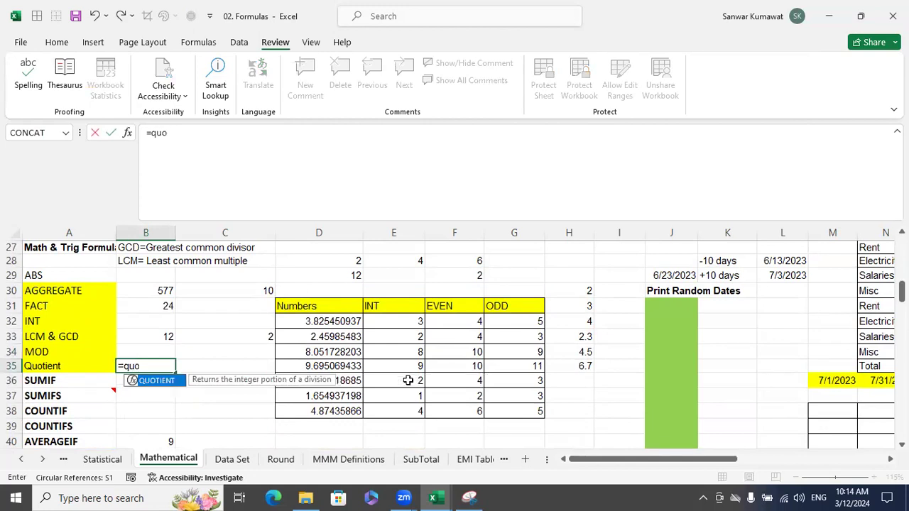
{"action": "key", "text": "Tab"}
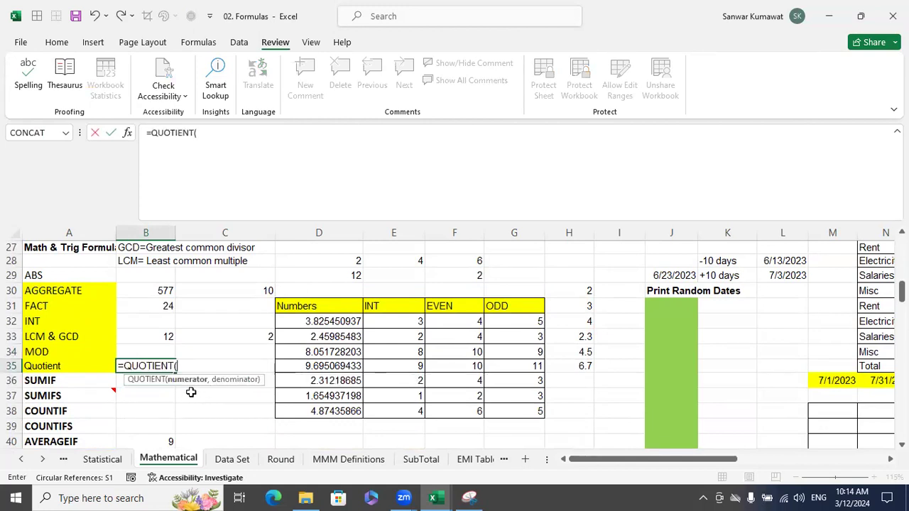
{"action": "type", "text": "25,"}
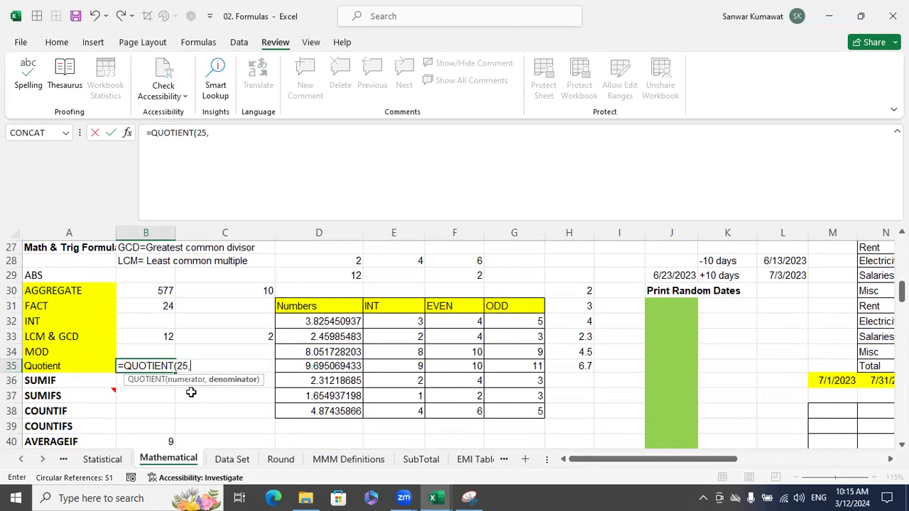
{"action": "type", "text": "4)"}
{"action": "key", "text": "Return"}
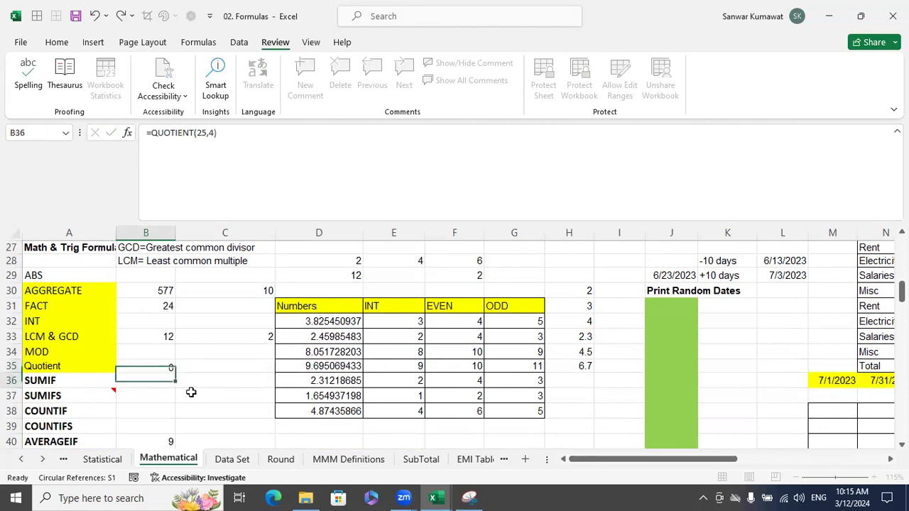
Enter the formula =MOD(25,4) in B34 beside the MOD label.
{"action": "left_click", "coordinate": [168, 351]}
{"action": "type", "text": "=mod"}
{"action": "key", "text": "Tab"}
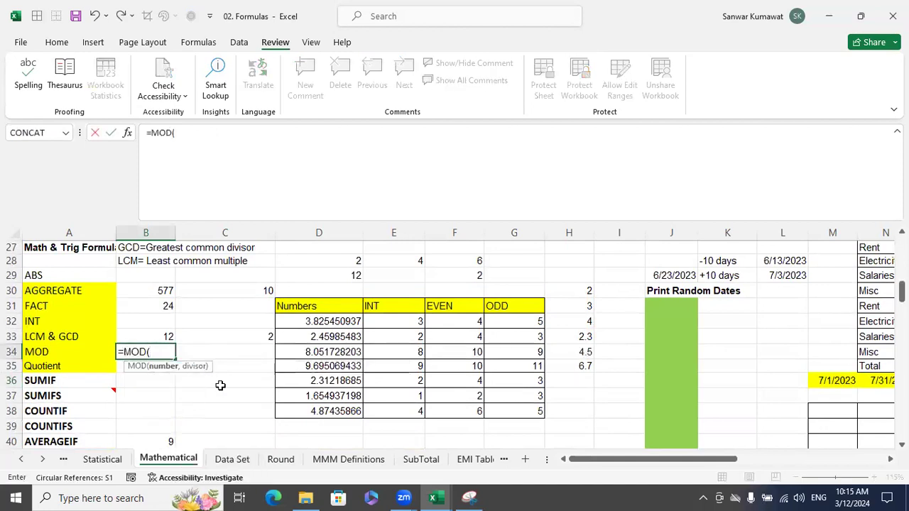
{"action": "type", "text": "25,"}
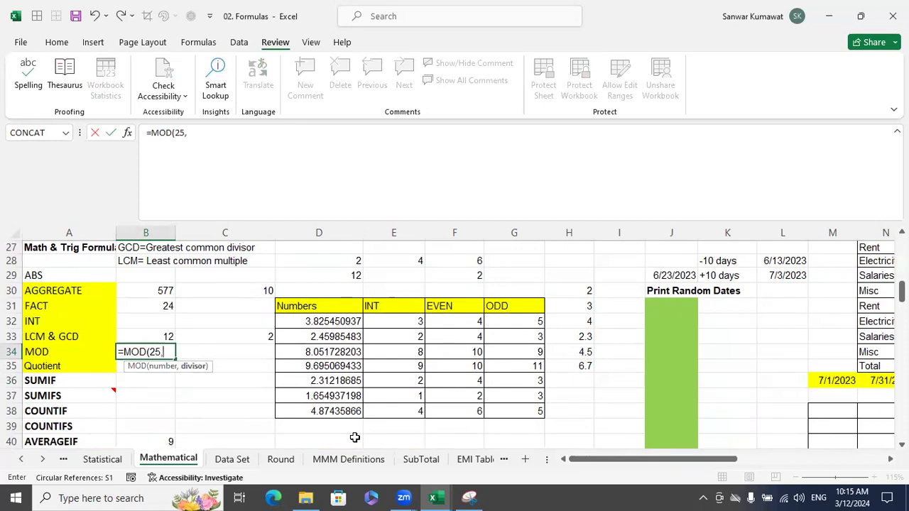
{"action": "type", "text": "4)"}
{"action": "key", "text": "Return"}
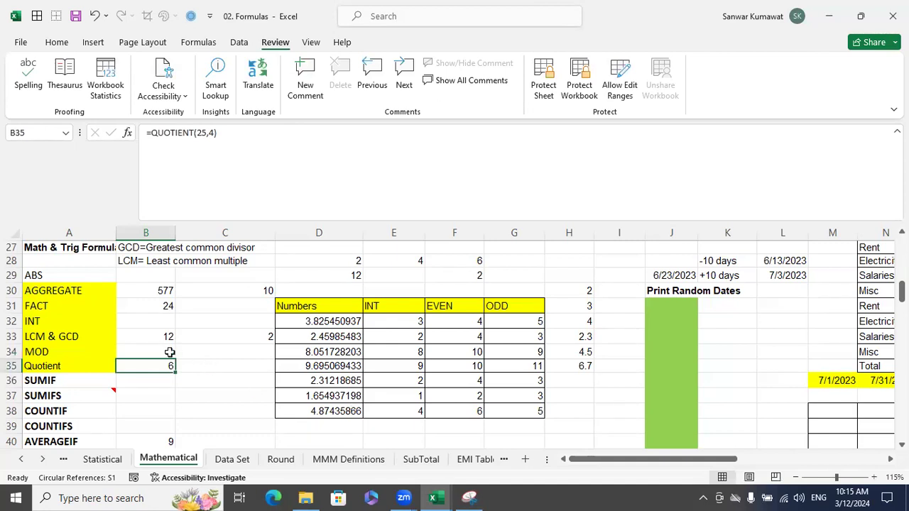
Bring up the Snipping Tool sketch, place it beside the MOD and Quotient results, and enlarge its window to show the division.
{"action": "left_click", "coordinate": [468, 497]}
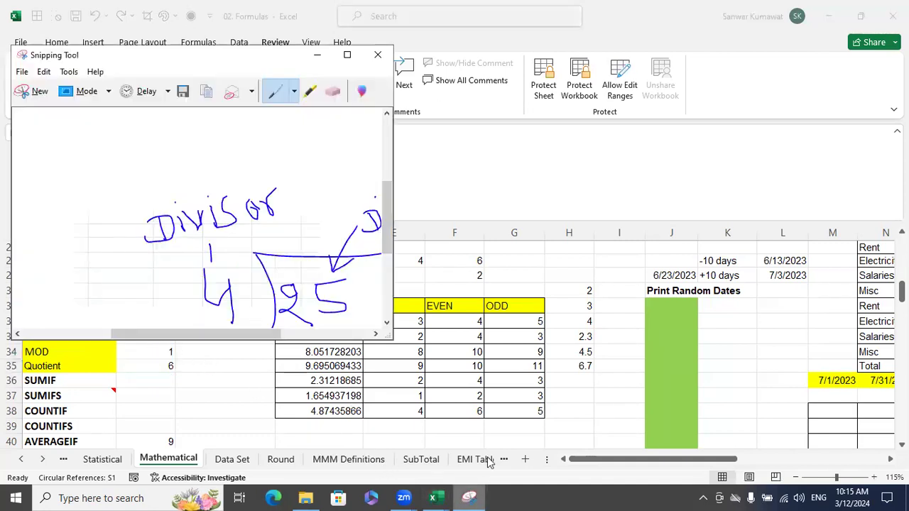
{"action": "left_click_drag", "start_coordinate": [150, 55], "coordinate": [441, 172]}
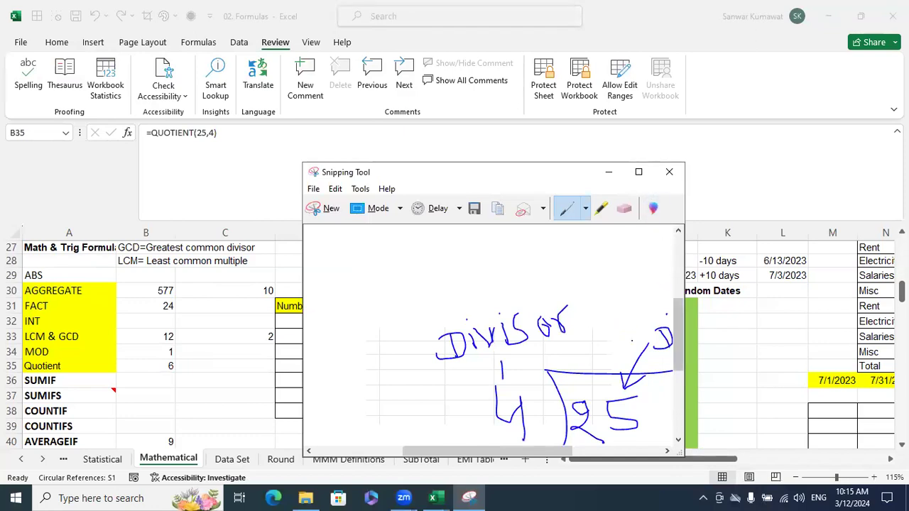
{"action": "left_click_drag", "start_coordinate": [536, 172], "coordinate": [499, 163]}
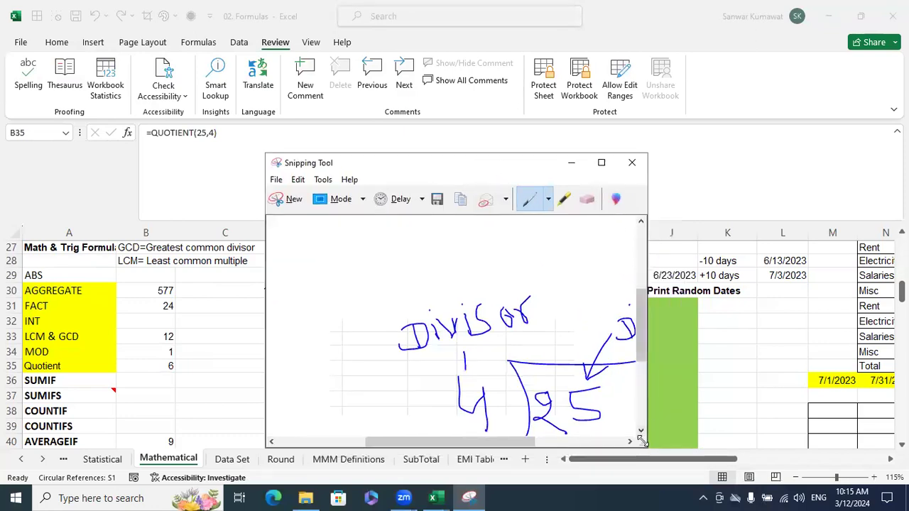
{"action": "left_click_drag", "start_coordinate": [653, 452], "coordinate": [848, 490]}
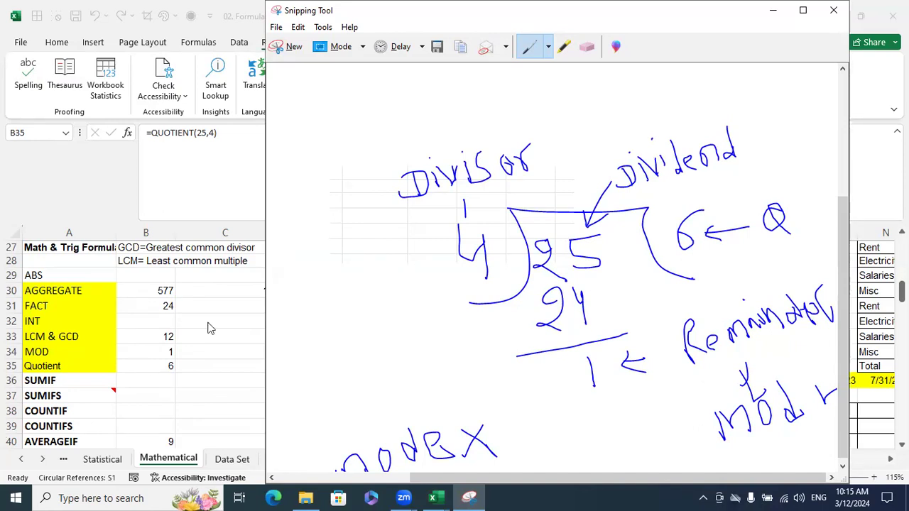
Minimize the Snipping Tool sketch and review the SUMIF, COUNTIF, AVERAGEIF, EVEN and ODD function labels in column A of the Mathematical sheet.
{"action": "left_click", "coordinate": [774, 15]}
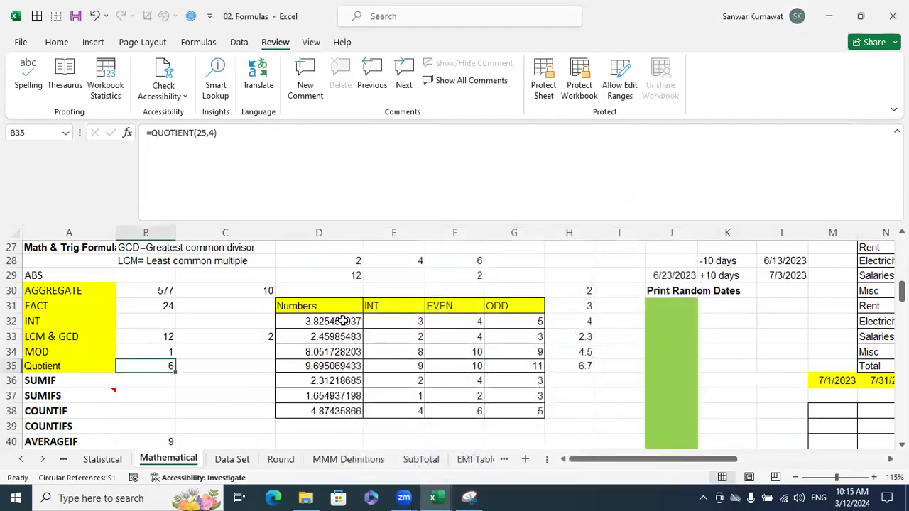
{"action": "left_click", "coordinate": [220, 368]}
{"action": "scroll", "coordinate": [220, 371], "scroll_direction": "down", "scroll_amount": 1}
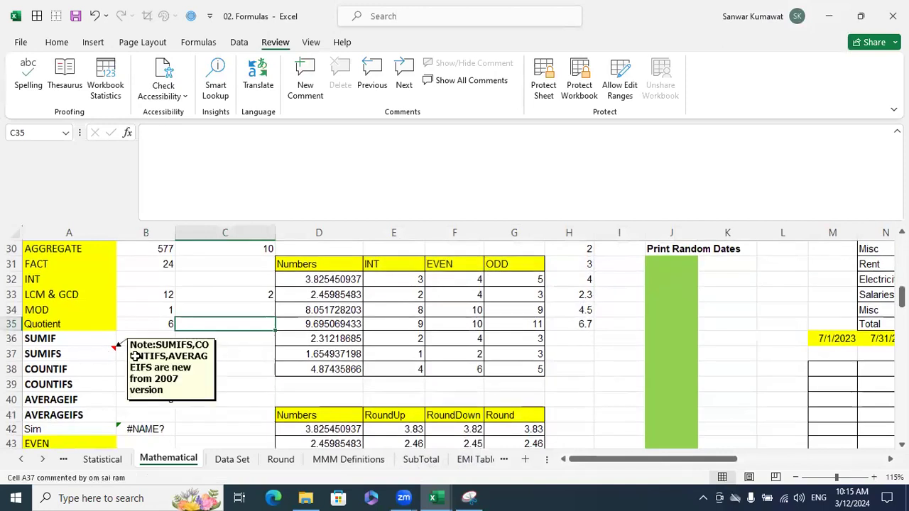
{"action": "scroll", "coordinate": [152, 355], "scroll_direction": "up", "scroll_amount": 4}
{"action": "scroll", "coordinate": [152, 354], "scroll_direction": "up", "scroll_amount": 5}
{"action": "scroll", "coordinate": [154, 357], "scroll_direction": "down", "scroll_amount": 10}
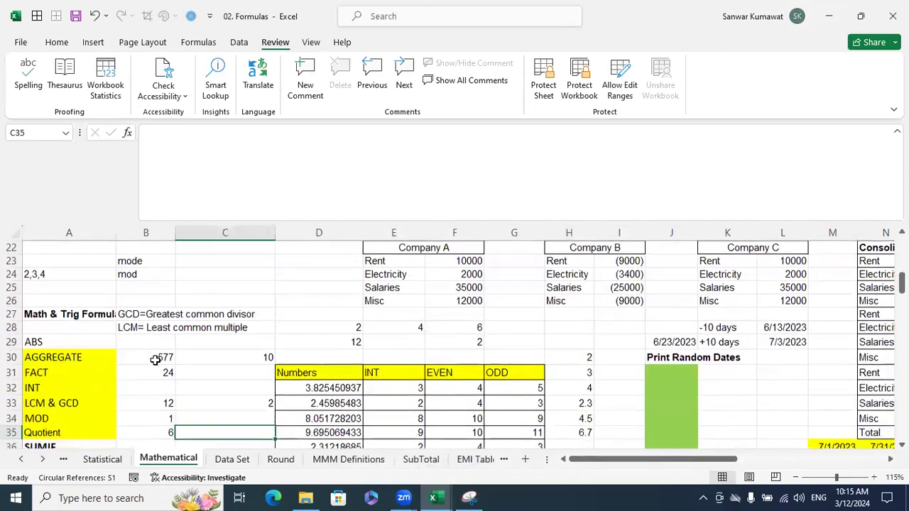
{"action": "left_click_drag", "start_coordinate": [86, 278], "coordinate": [86, 293]}
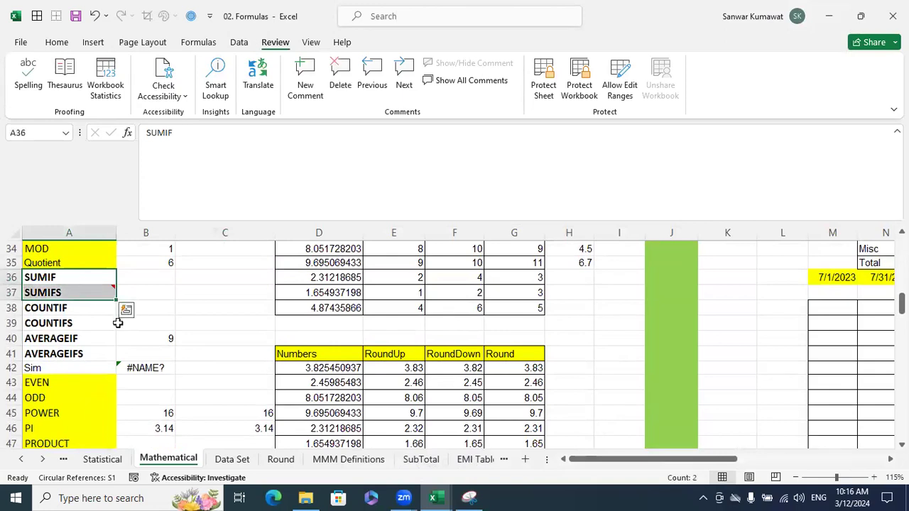
{"action": "left_click", "coordinate": [165, 333]}
{"action": "left_click_drag", "start_coordinate": [76, 310], "coordinate": [85, 323]}
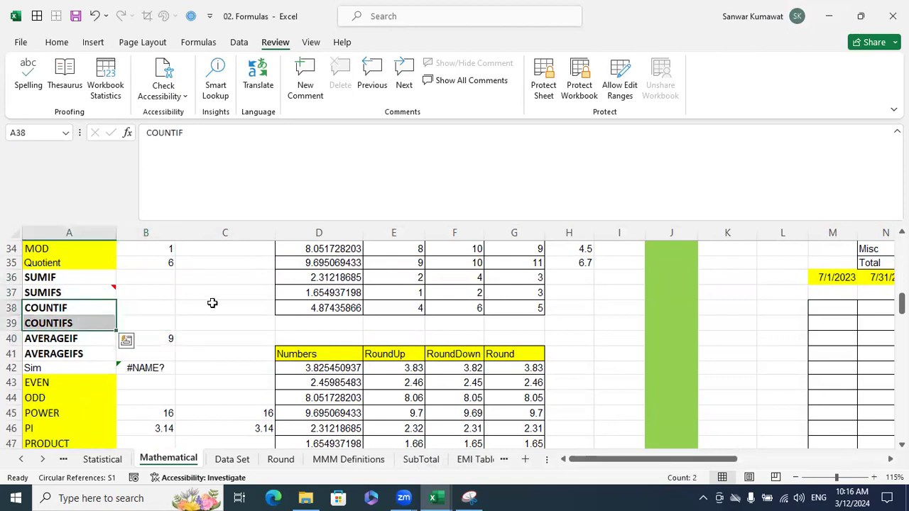
{"action": "left_click_drag", "start_coordinate": [86, 339], "coordinate": [86, 348]}
{"action": "scroll", "coordinate": [172, 321], "scroll_direction": "down", "scroll_amount": 2}
{"action": "left_click_drag", "start_coordinate": [63, 294], "coordinate": [61, 317]}
Clear the existing example results from B45:C47 beside the POWER, PI and PRODUCT labels.
{"action": "left_click", "coordinate": [240, 363]}
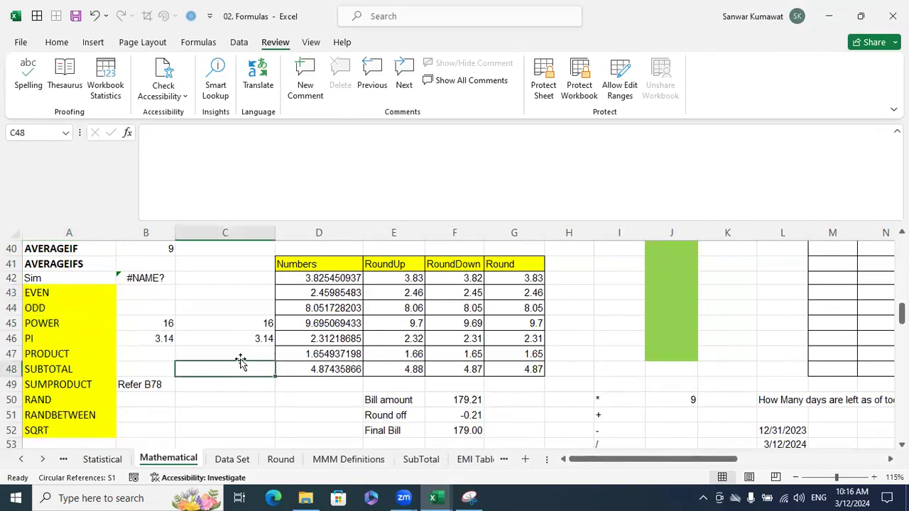
{"action": "left_click_drag", "start_coordinate": [227, 349], "coordinate": [160, 323]}
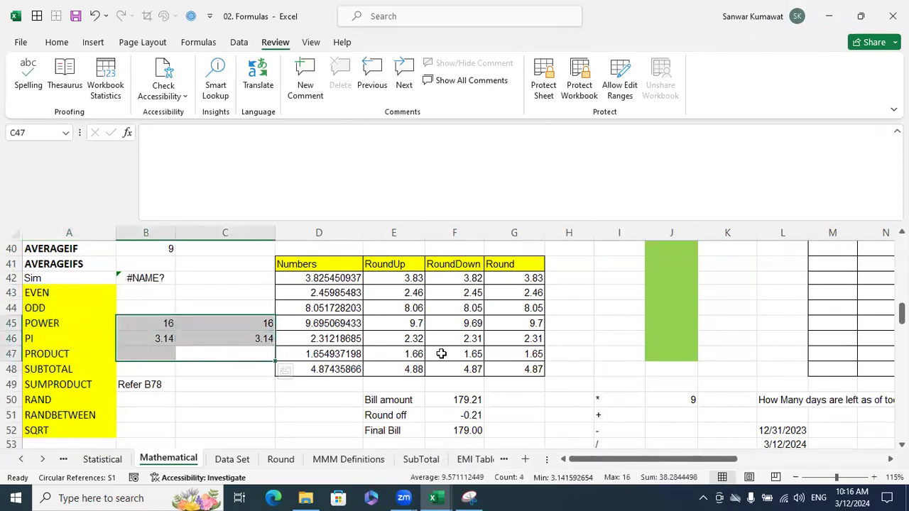
{"action": "key", "text": "Delete"}
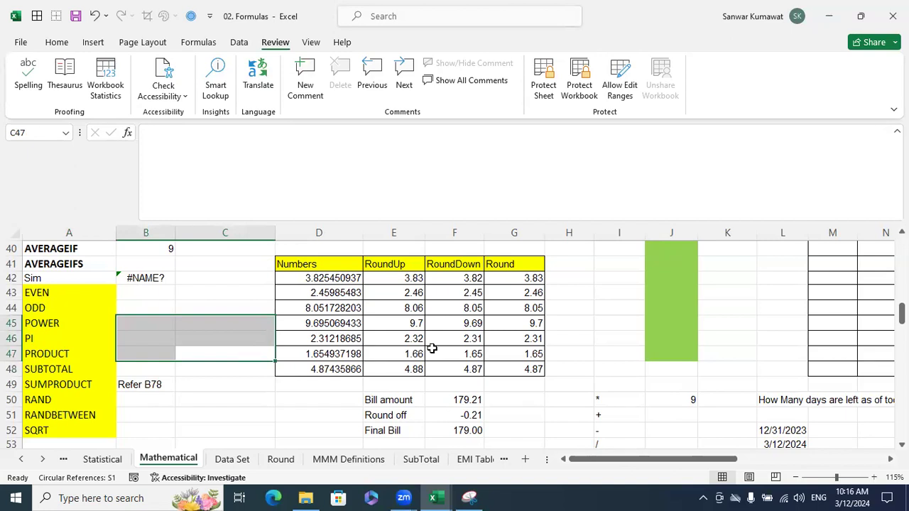
Enter the repeated multiplication =3*3*3*3*3*3 in B45 beside the POWER label and check its formula.
{"action": "left_click", "coordinate": [163, 326]}
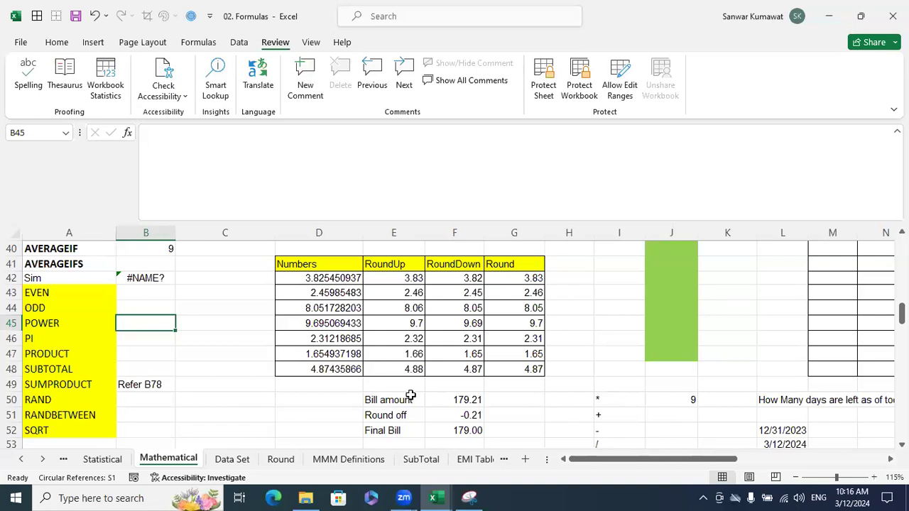
{"action": "type", "text": "=3"}
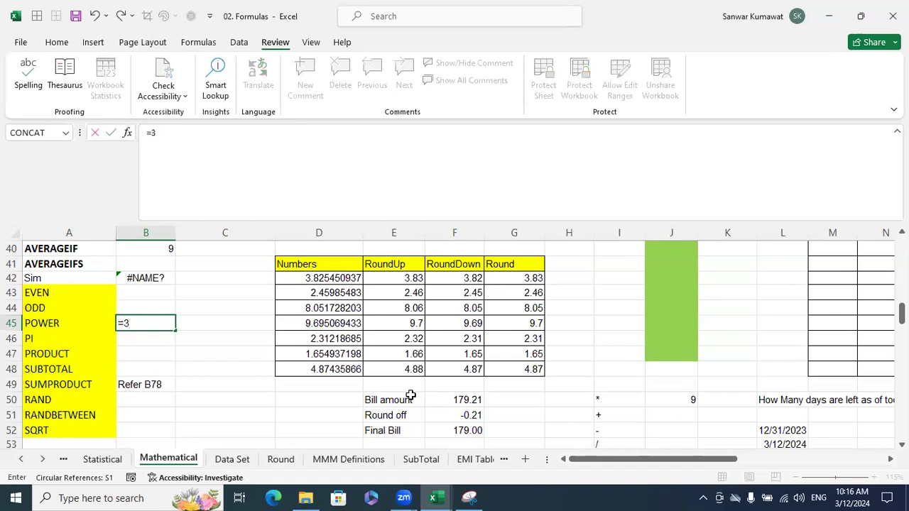
{"action": "type", "text": "X3X3X3X3X"}
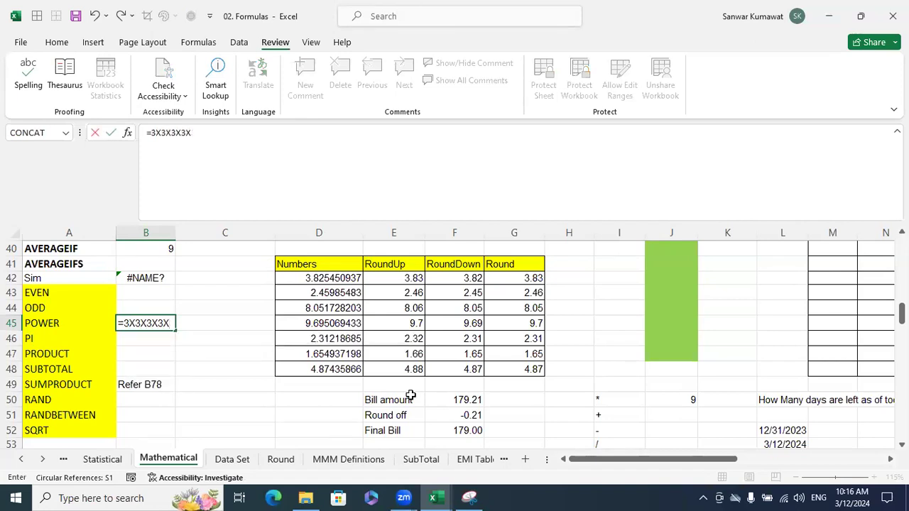
{"action": "type", "text": "3"}
{"action": "key", "text": "Return"}
{"action": "key", "text": "Return"}
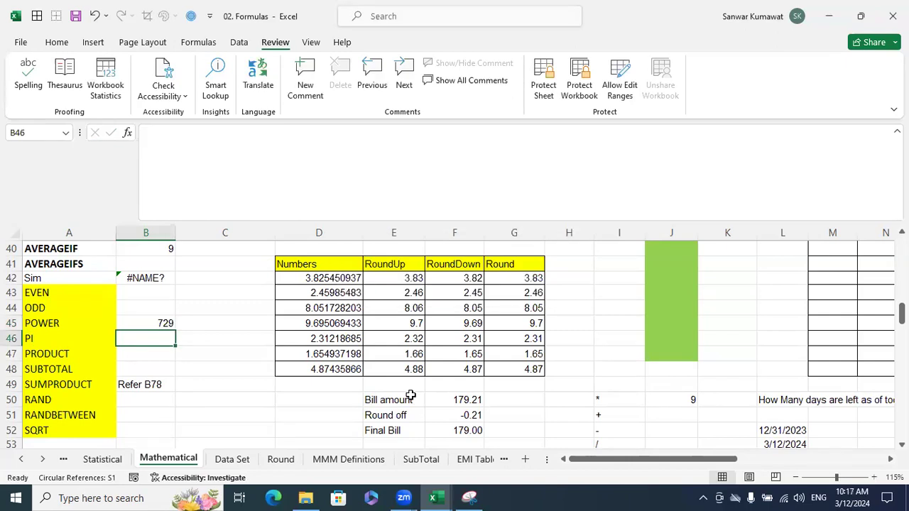
{"action": "left_click", "coordinate": [166, 323]}
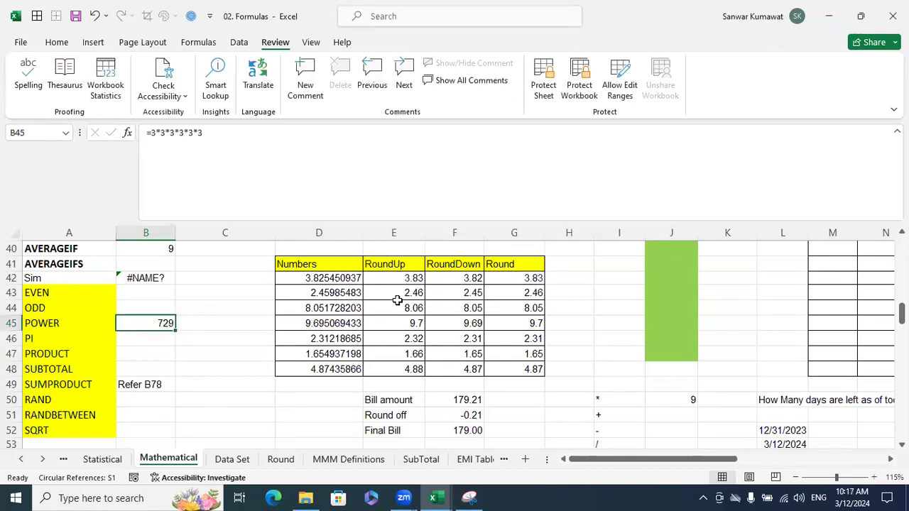
Enter the exponent formula =3^6 in C45 on the POWER row.
{"action": "left_click", "coordinate": [253, 321]}
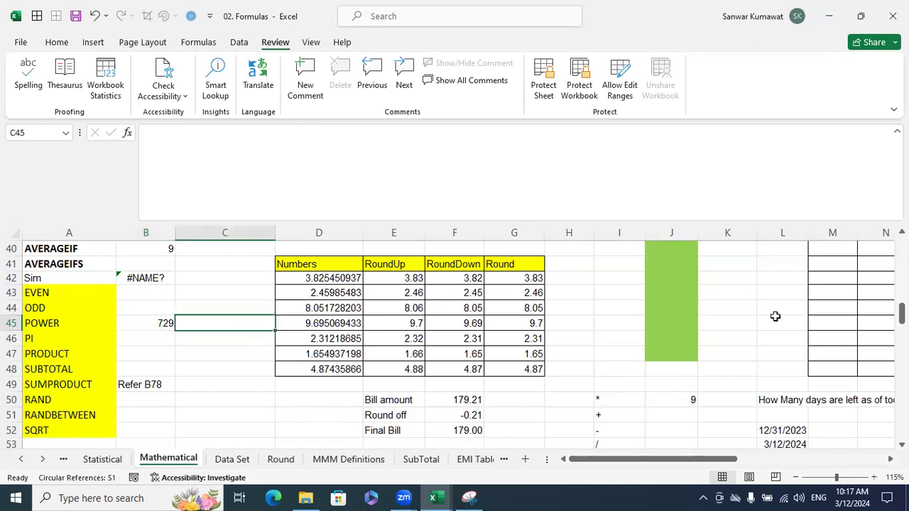
{"action": "type", "text": "="}
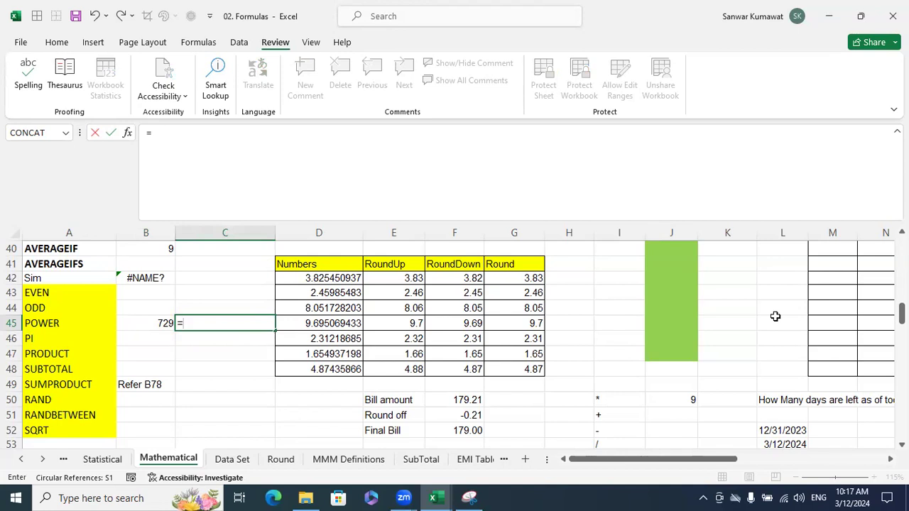
{"action": "type", "text": "3"}
{"action": "type", "text": "6"}
{"action": "key", "text": "Return"}
{"action": "key", "text": "Up"}
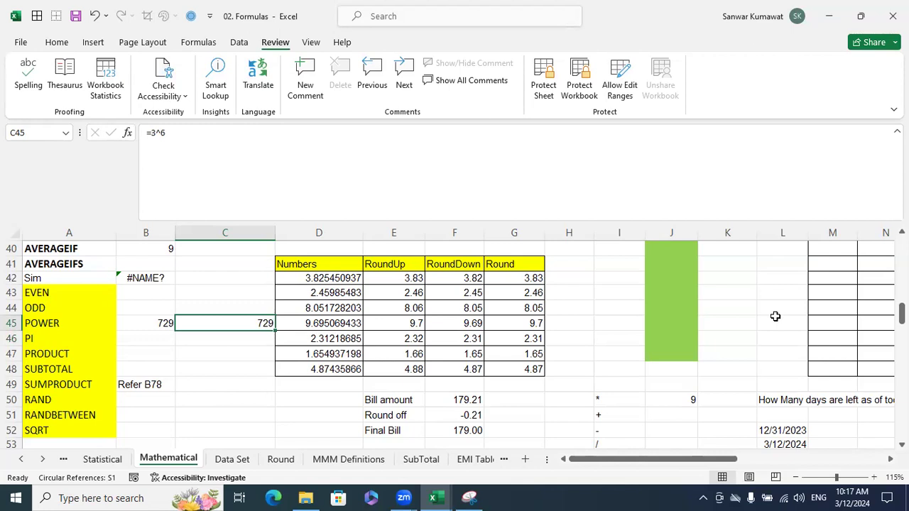
Replace the formula in B45 with =POWER(3,6).
{"action": "key", "text": "Left"}
{"action": "type", "text": "=power"}
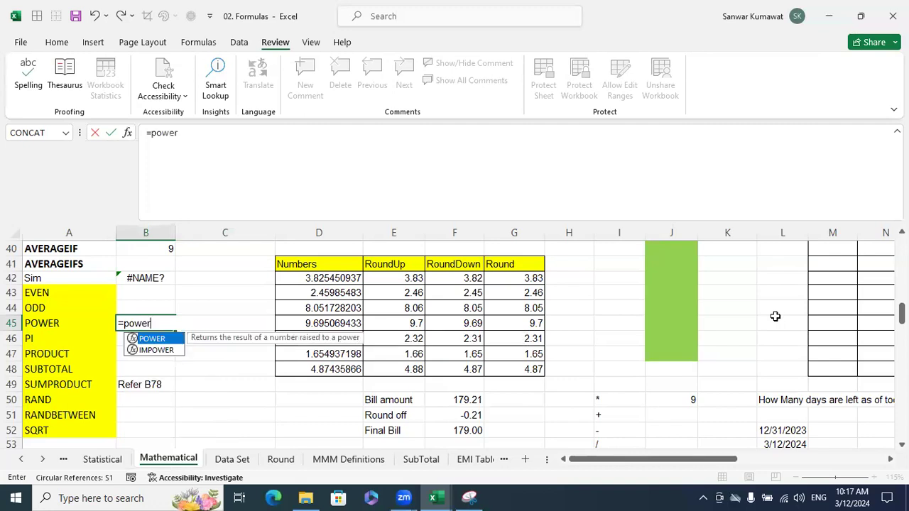
{"action": "key", "text": "Tab"}
{"action": "type", "text": "3,6"}
{"action": "key", "text": "Return"}
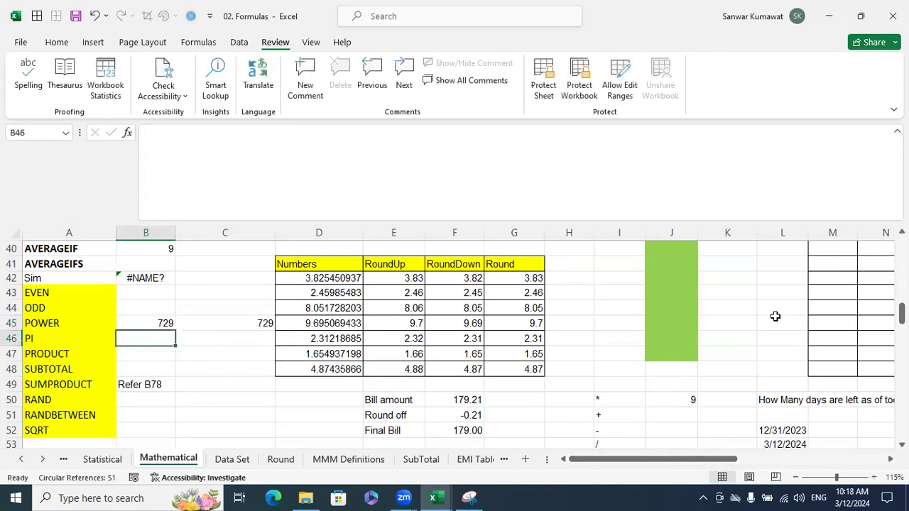
{"action": "key", "text": "Up"}
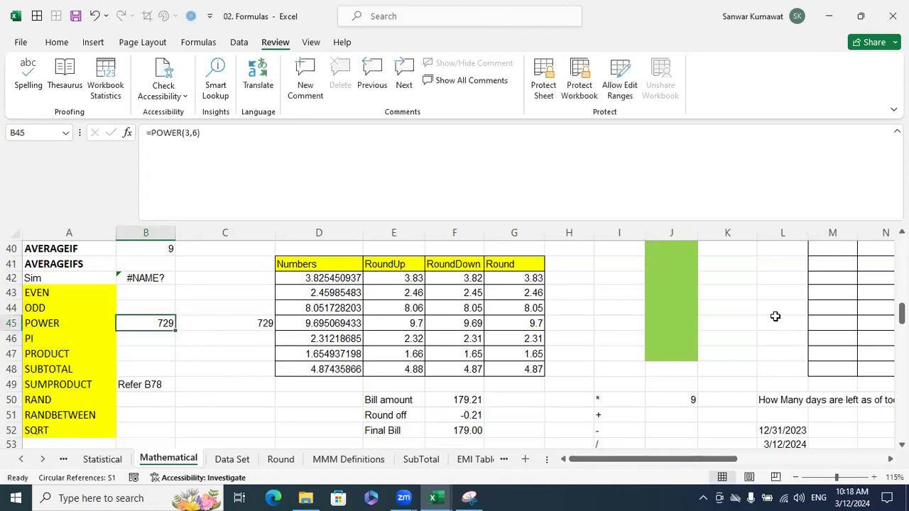
Compare the POWER function in B45 with the caret-operator formula in C45.
{"action": "key", "text": "Right"}
{"action": "key", "text": "Left"}
{"action": "key", "text": "Right"}
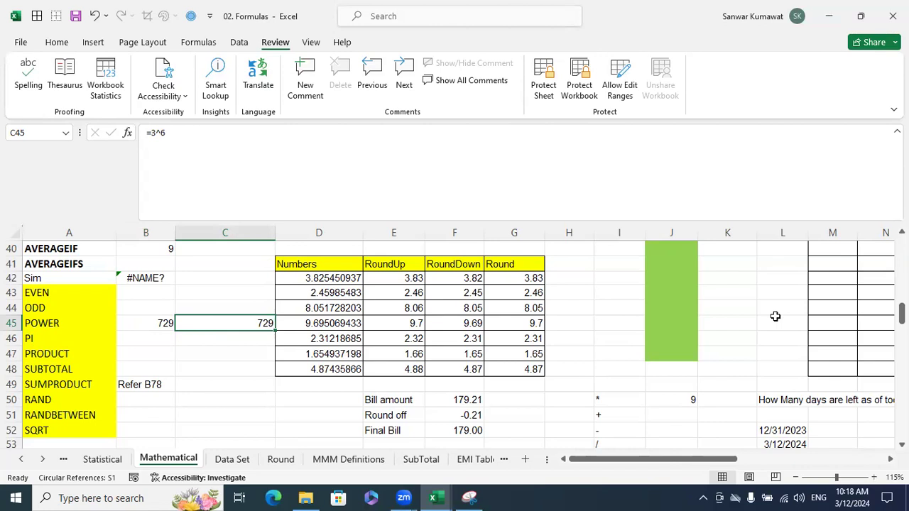
{"action": "key", "text": "F2"}
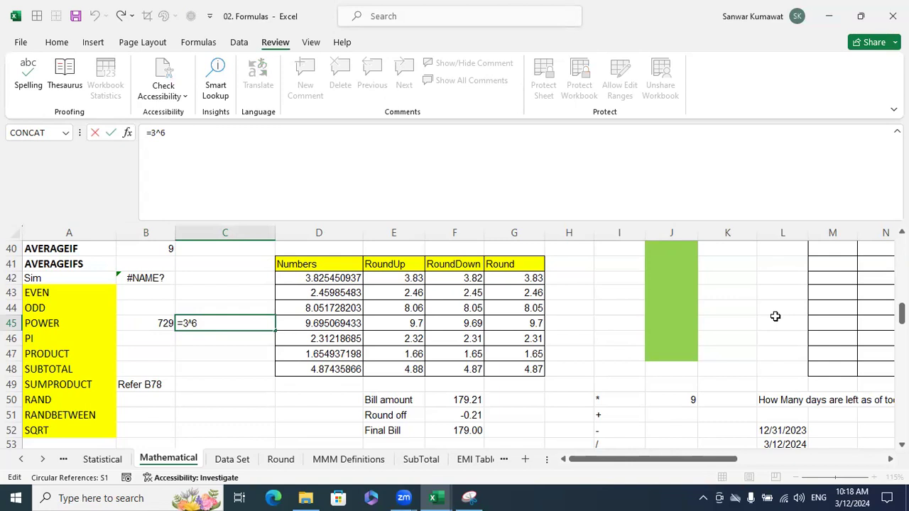
{"action": "key", "text": "Escape"}
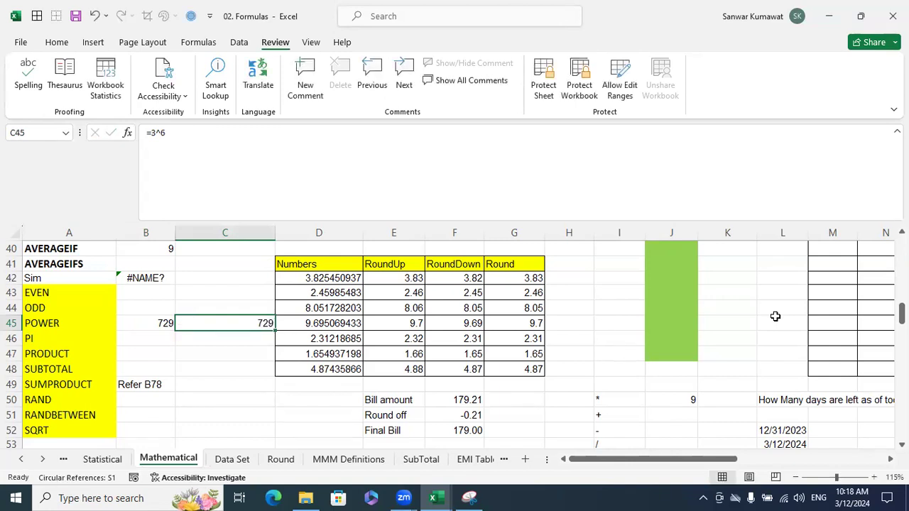
{"action": "key", "text": "Left"}
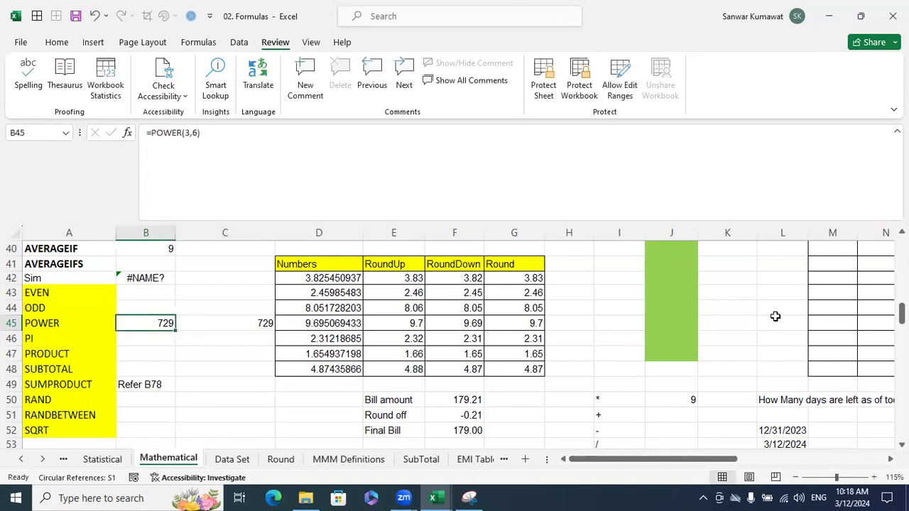
{"action": "key", "text": "Right"}
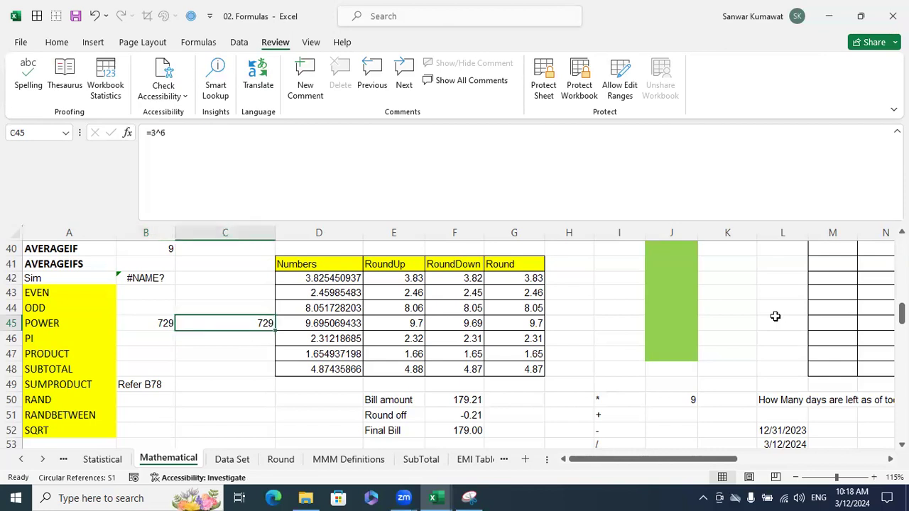
{"action": "key", "text": "Left"}
Enter the formula =SUM(10,20) in B46 as a function example.
{"action": "key", "text": "Down"}
{"action": "type", "text": "=sum"}
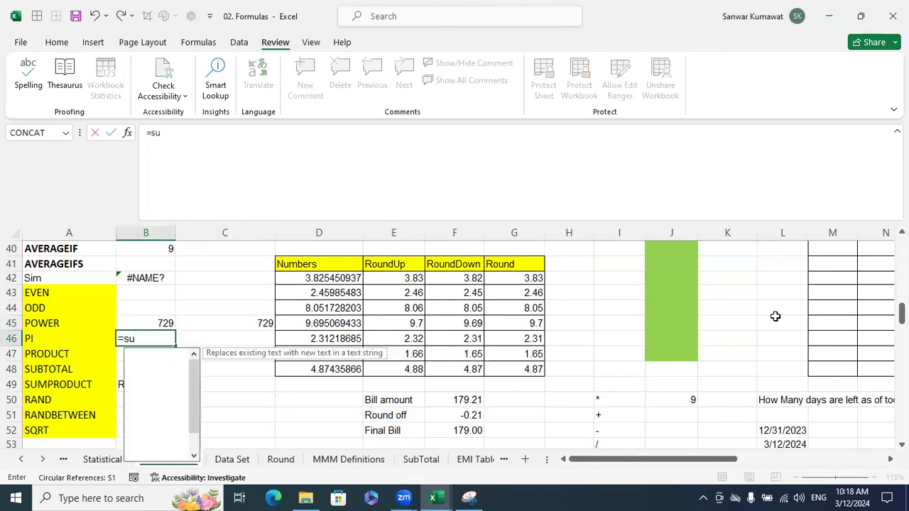
{"action": "key", "text": "Tab"}
{"action": "type", "text": "10,20)"}
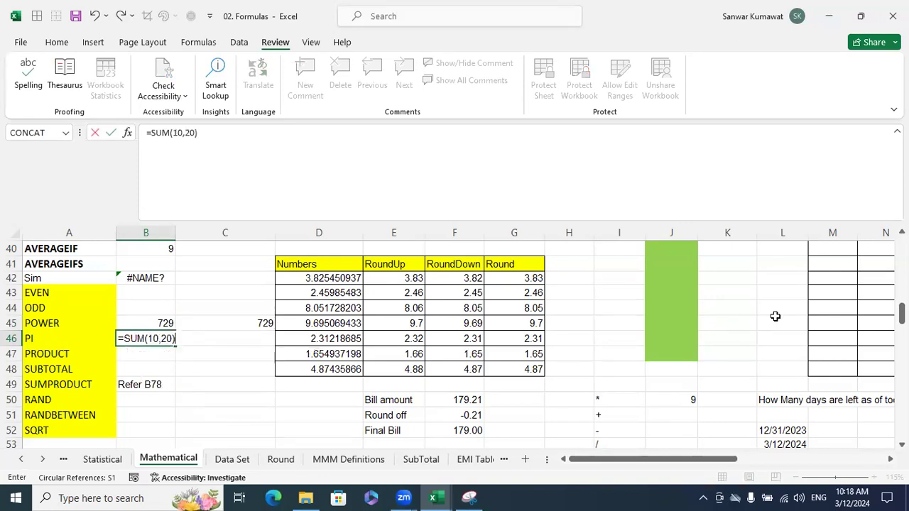
{"action": "key", "text": "Return"}
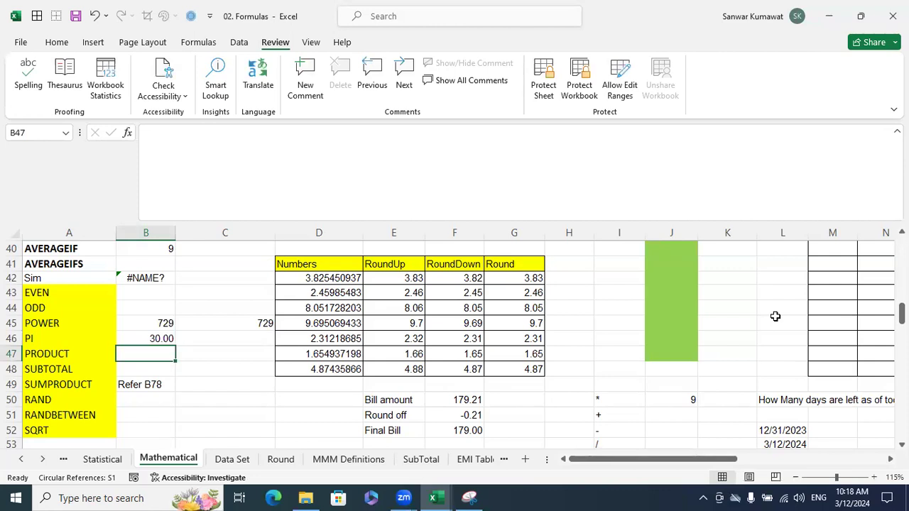
Enter the plain-operator formula =10+20 in C46 beside the SUM example.
{"action": "key", "text": "Up"}
{"action": "key", "text": "Right"}
{"action": "type", "text": "="}
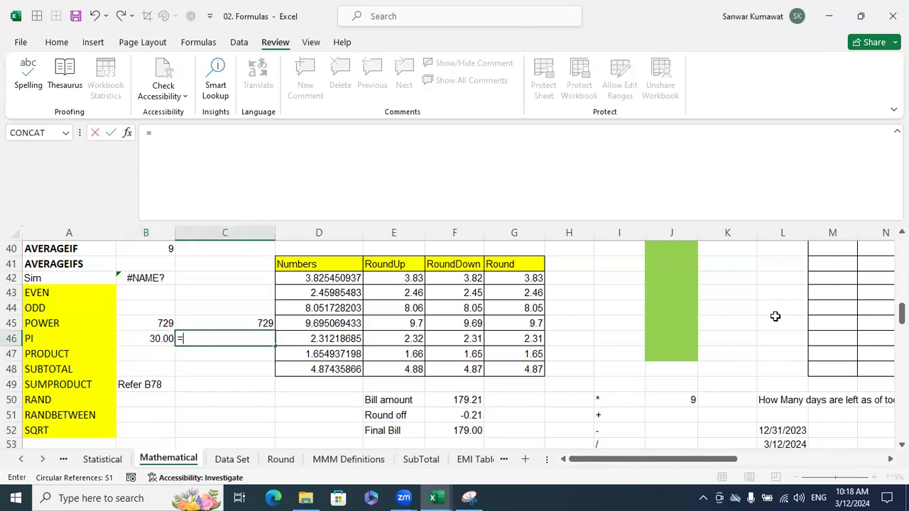
{"action": "type", "text": "10+20"}
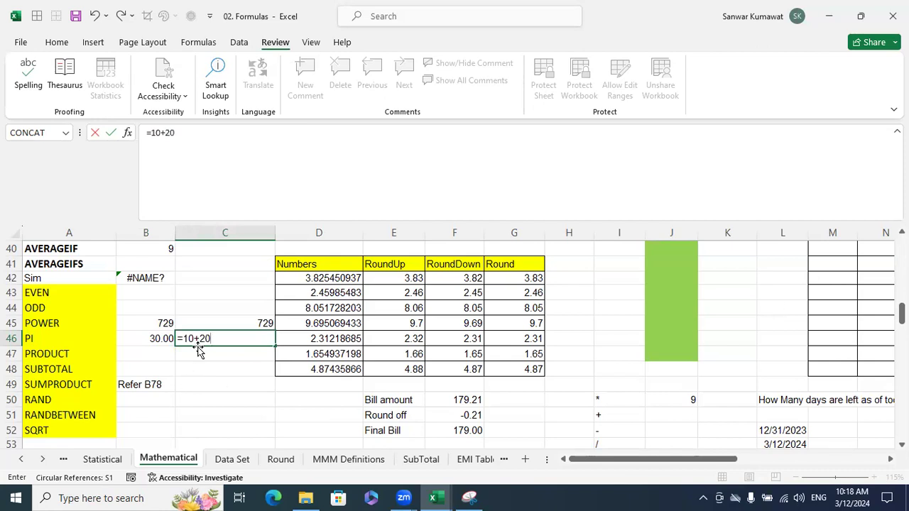
{"action": "key", "text": "Return"}
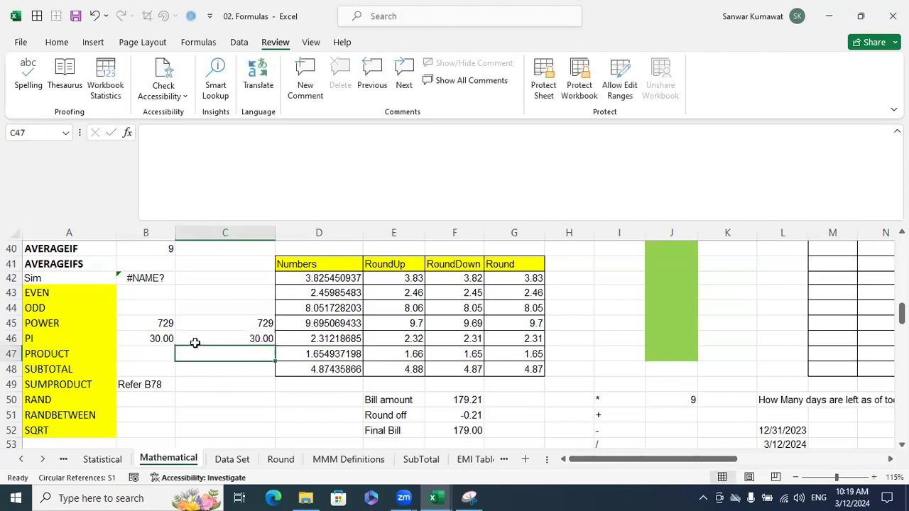
Review the SUM formula in B46 and the two power formulas in C45 and B45.
{"action": "left_click", "coordinate": [169, 338]}
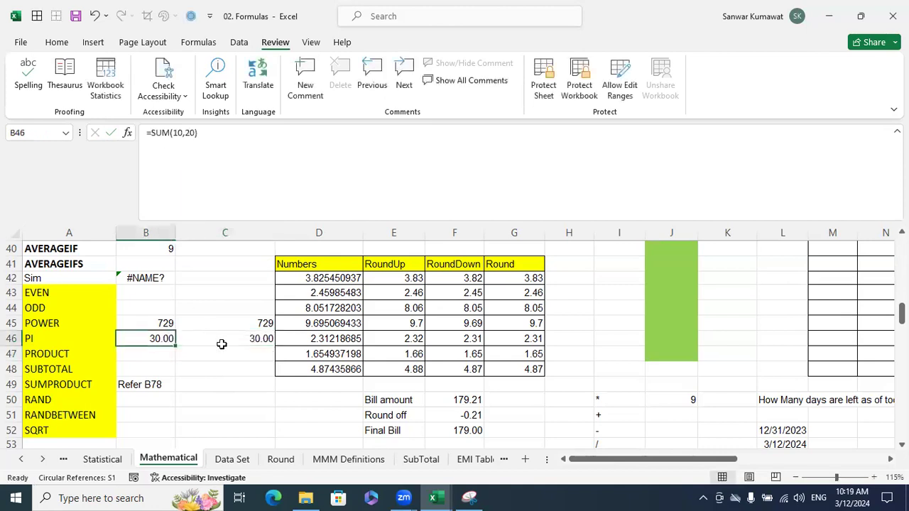
{"action": "left_click", "coordinate": [240, 323]}
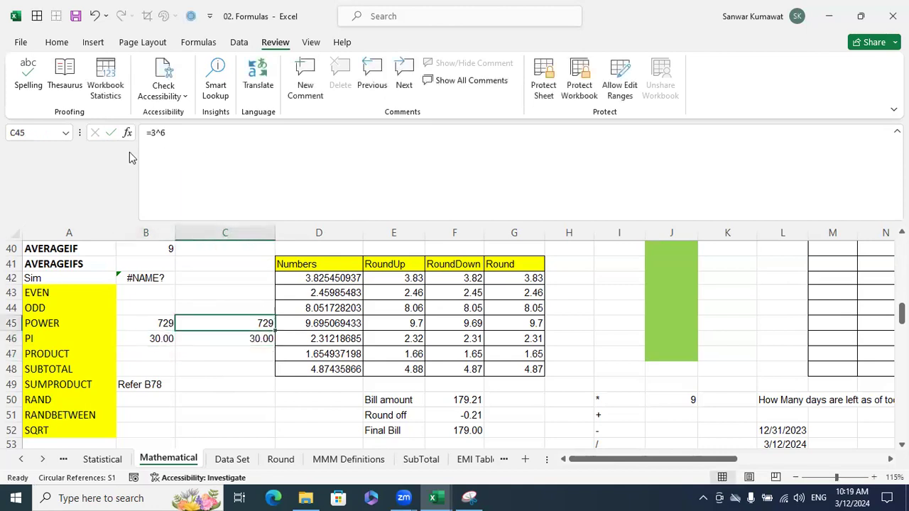
{"action": "left_click", "coordinate": [161, 320]}
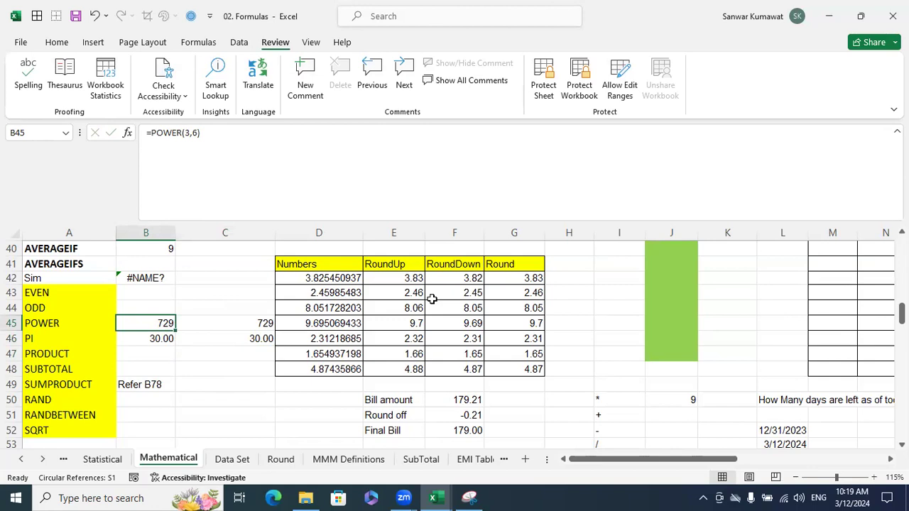
Clear the addition examples from B46:C46 and select B46 beside the PI label.
{"action": "key", "text": "shift+Right"}
{"action": "key", "text": "Down"}
{"action": "key", "text": "Down"}
{"action": "key", "text": "Up"}
{"action": "key", "text": "shift+Right"}
{"action": "key", "text": "Delete"}
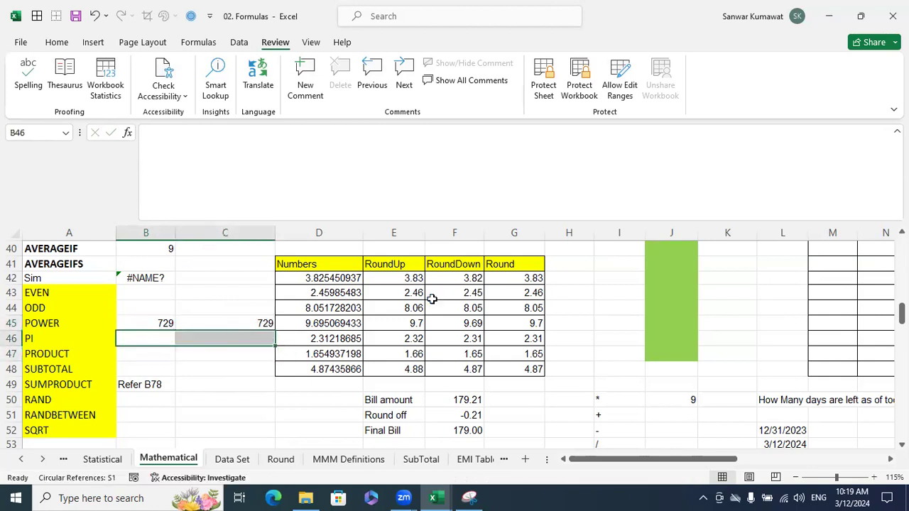
{"action": "left_click", "coordinate": [152, 338]}
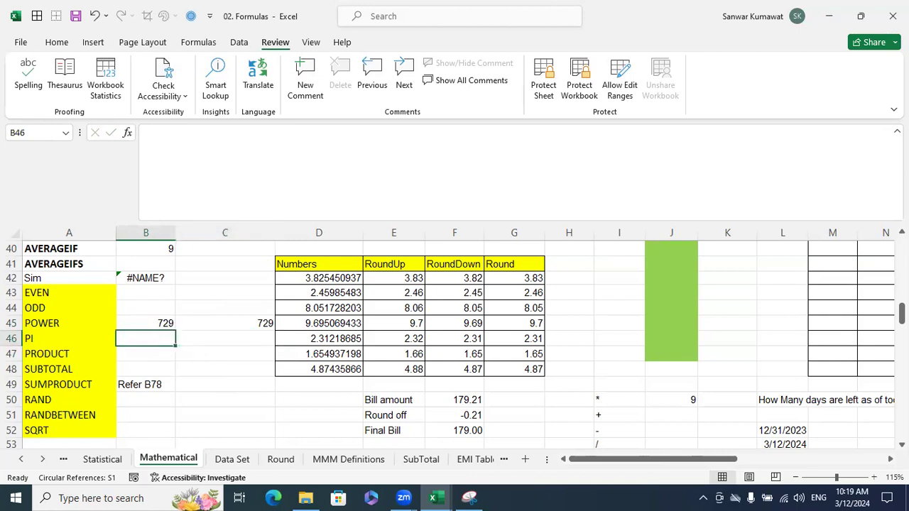
{"action": "type", "text": "=pi"}
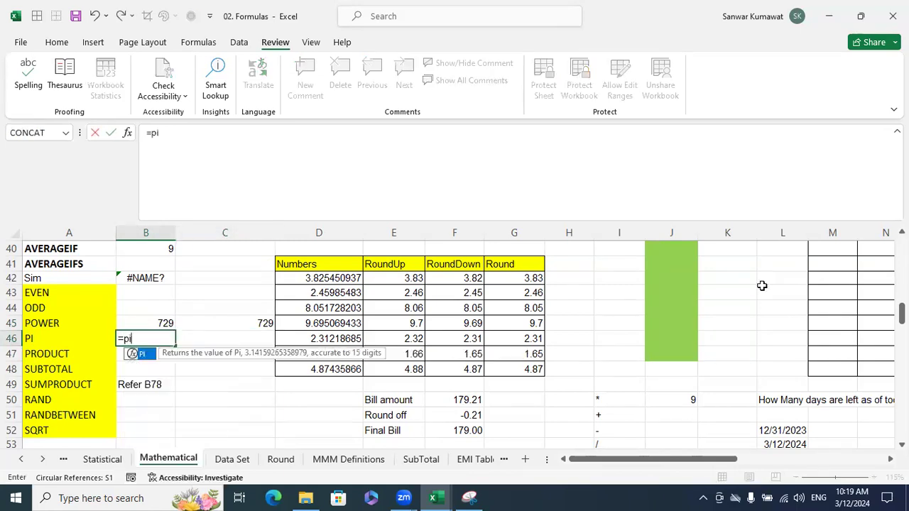
{"action": "key", "text": "BackSpace"}
{"action": "key", "text": "BackSpace"}
{"action": "key", "text": "BackSpace"}
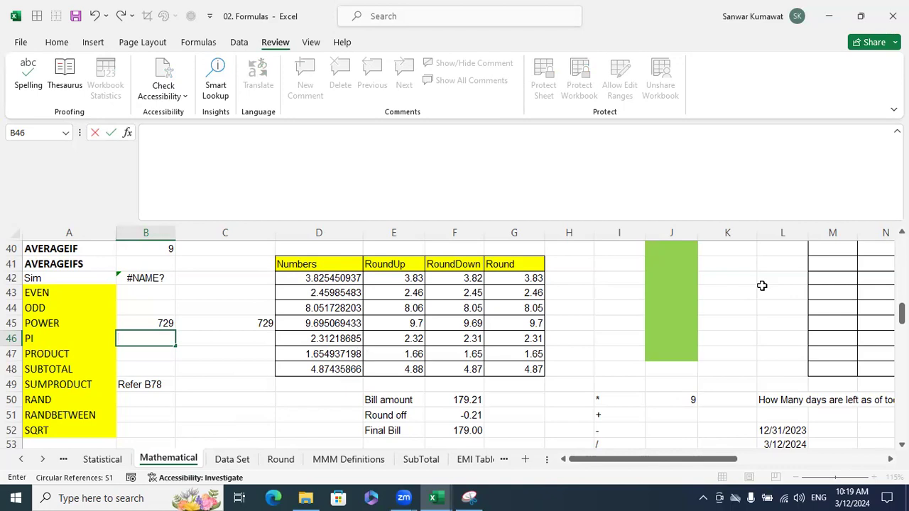
Enter the plain division formula =22/7 in B46 beside the PI label.
{"action": "type", "text": "=22/7"}
{"action": "key", "text": "Return"}
{"action": "left_click", "coordinate": [154, 339]}
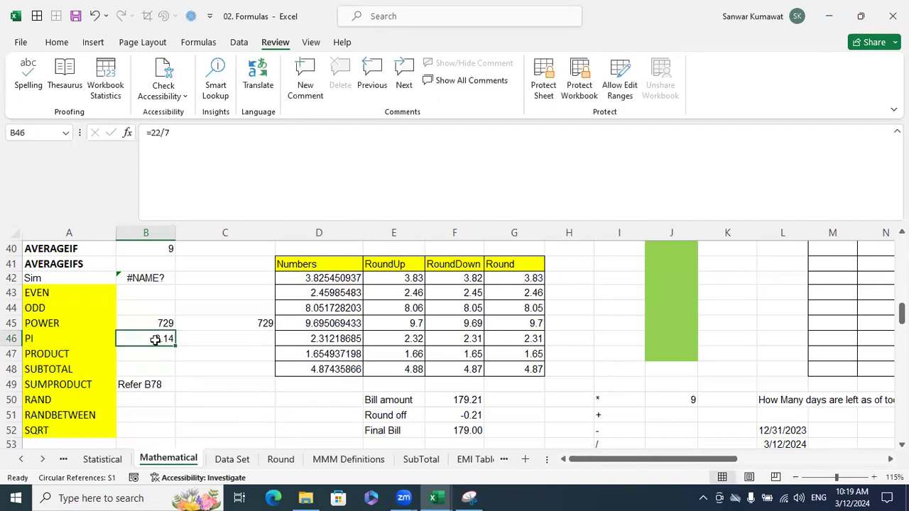
Enter =PI() in C46 as the function counterpart of the division formula.
{"action": "left_click", "coordinate": [197, 340]}
{"action": "type", "text": "=pi"}
{"action": "key", "text": "Tab"}
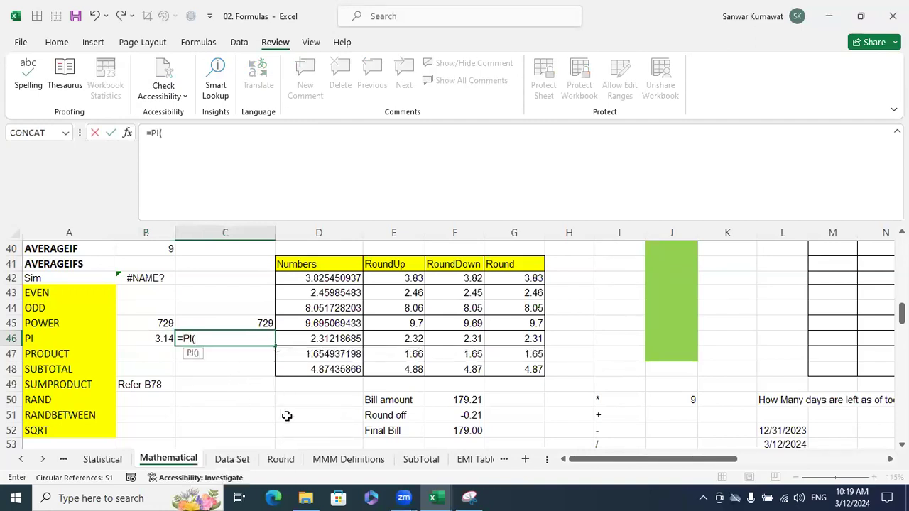
{"action": "type", "text": ")"}
{"action": "key", "text": "Return"}
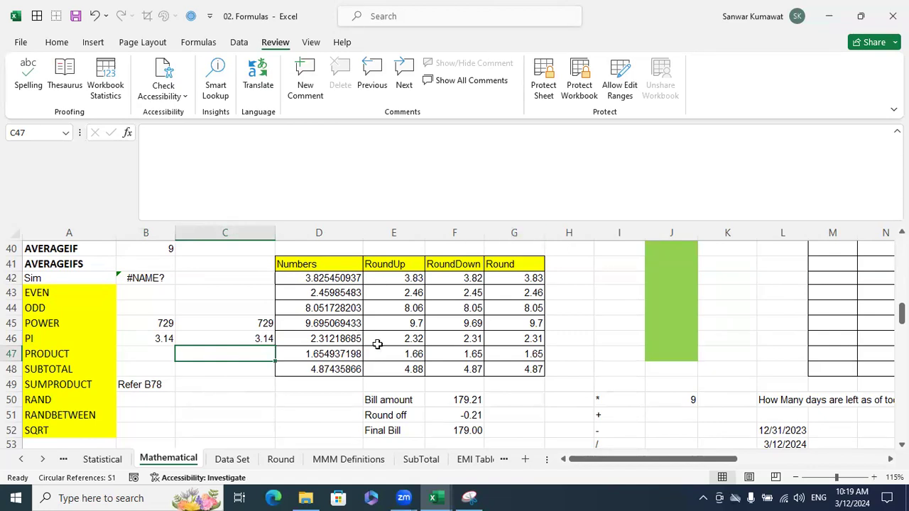
Point out the PRODUCT and SUMPRODUCT labels and find the Price, Qty and Amount table starting at row 79.
{"action": "left_click", "coordinate": [71, 356]}
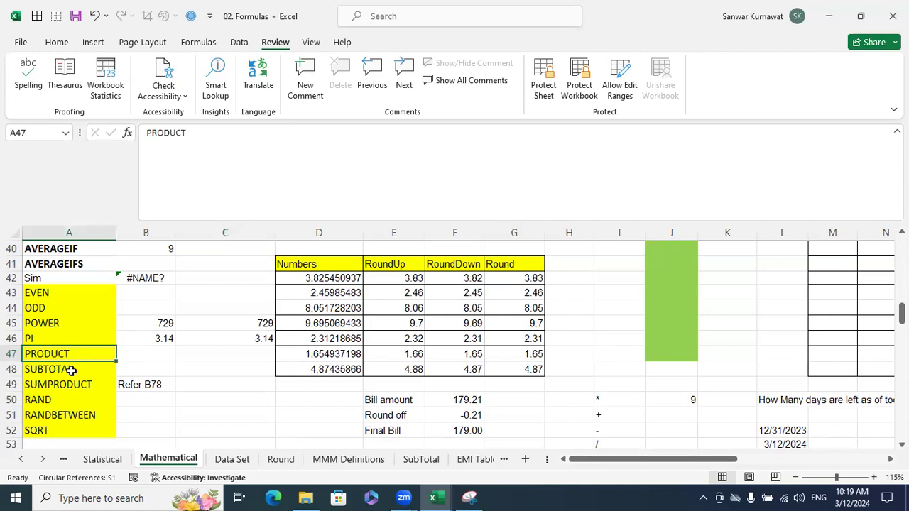
{"action": "left_click", "coordinate": [71, 380], "text": "ctrl"}
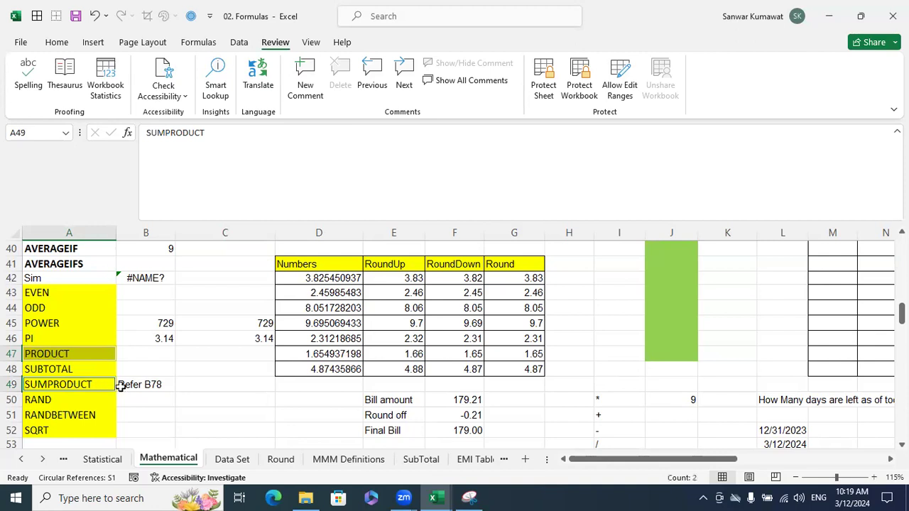
{"action": "scroll", "coordinate": [122, 386], "scroll_direction": "down", "scroll_amount": 2}
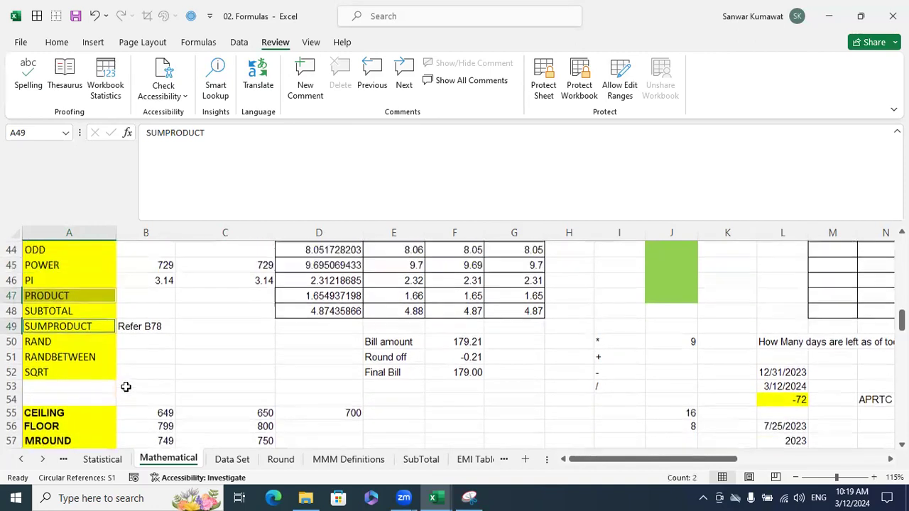
{"action": "scroll", "coordinate": [125, 386], "scroll_direction": "up", "scroll_amount": 1}
{"action": "left_click", "coordinate": [93, 310]}
{"action": "left_click", "coordinate": [78, 340], "text": "ctrl"}
{"action": "scroll", "coordinate": [240, 347], "scroll_direction": "down", "scroll_amount": 12}
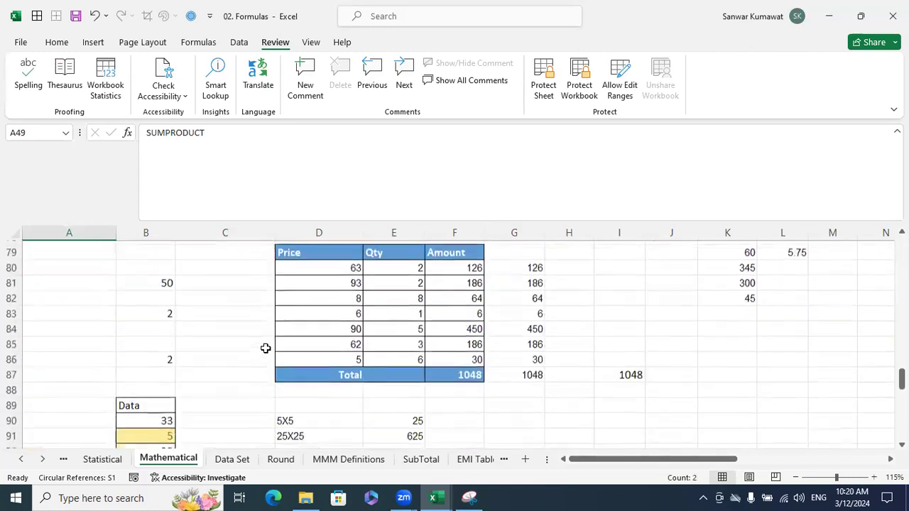
Clear the comparison results in columns G and I beside the table and the Amount values in F80:F86.
{"action": "left_click_drag", "start_coordinate": [554, 407], "coordinate": [543, 257]}
{"action": "key", "text": "Delete"}
{"action": "left_click_drag", "start_coordinate": [632, 401], "coordinate": [632, 355]}
{"action": "key", "text": "Delete"}
{"action": "left_click", "coordinate": [514, 372]}
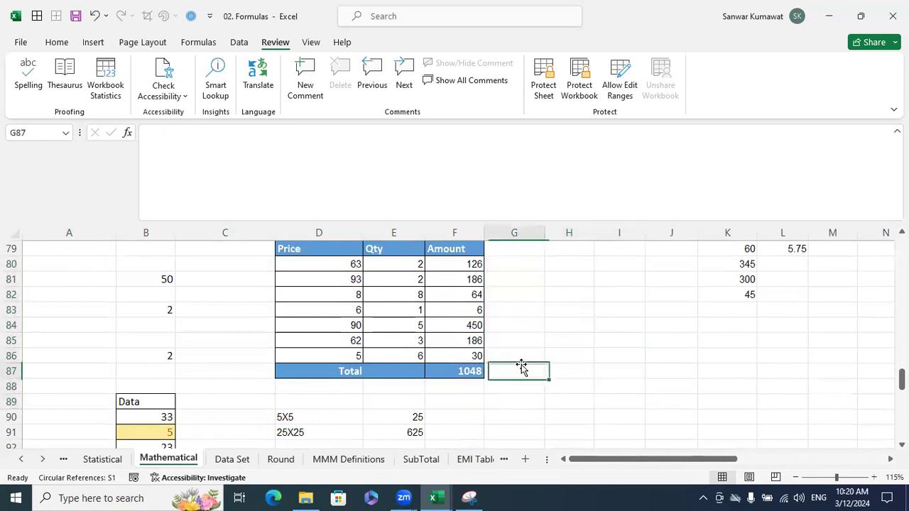
{"action": "left_click_drag", "start_coordinate": [497, 357], "coordinate": [473, 263]}
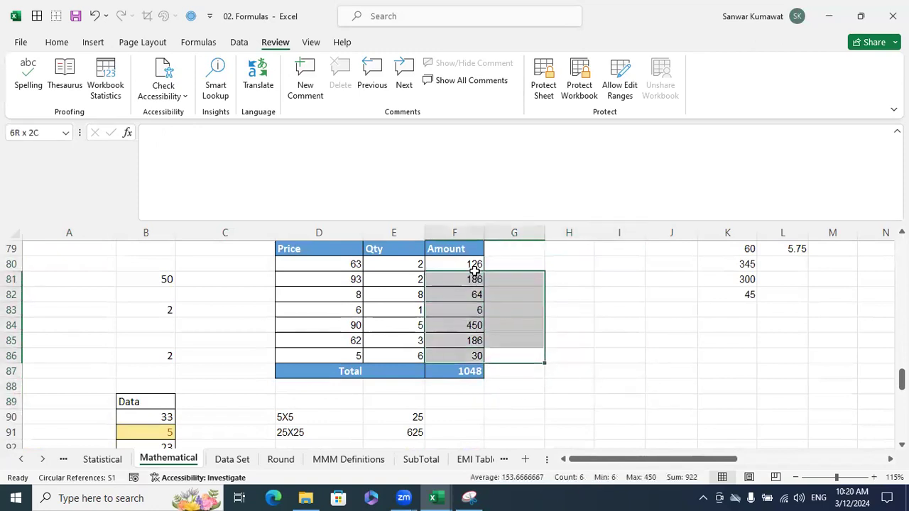
{"action": "key", "text": "Delete"}
{"action": "left_click", "coordinate": [565, 292]}
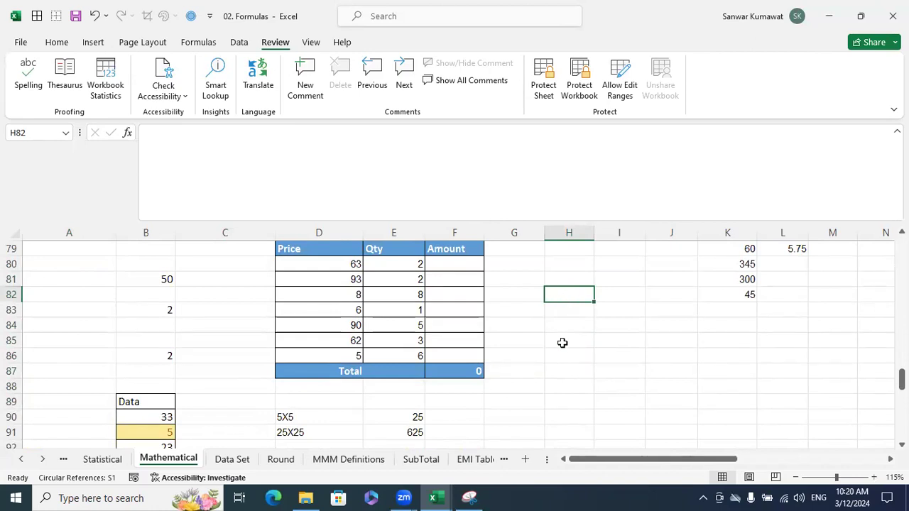
Examine the Price values in D80:D86 and the Qty values in E80:E86 that make up each amount.
{"action": "left_click", "coordinate": [472, 264]}
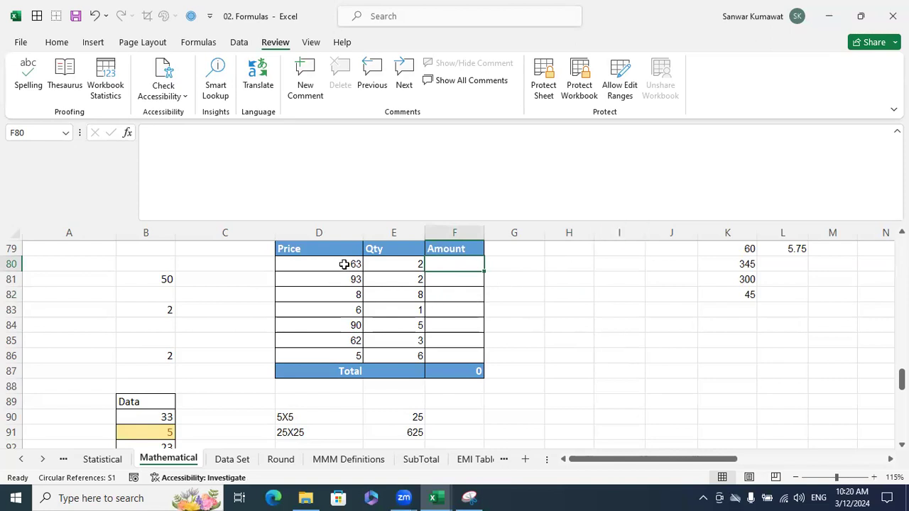
{"action": "left_click_drag", "start_coordinate": [343, 264], "coordinate": [331, 338]}
{"action": "left_click_drag", "start_coordinate": [415, 262], "coordinate": [406, 351]}
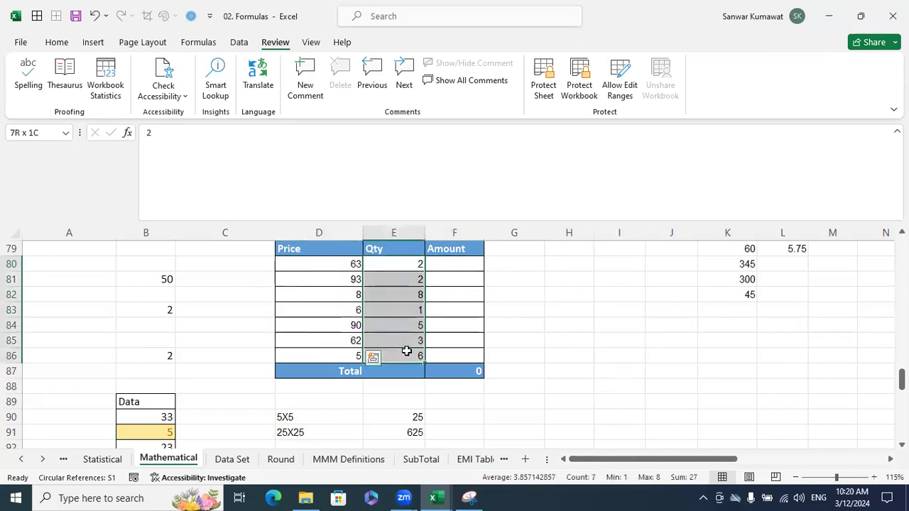
{"action": "left_click", "coordinate": [655, 275]}
{"action": "left_click", "coordinate": [263, 270]}
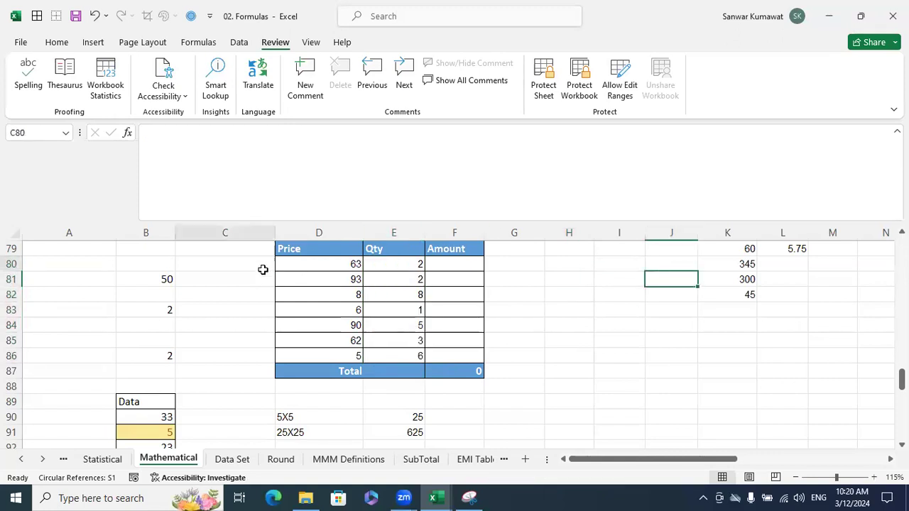
{"action": "left_click_drag", "start_coordinate": [262, 270], "coordinate": [245, 359]}
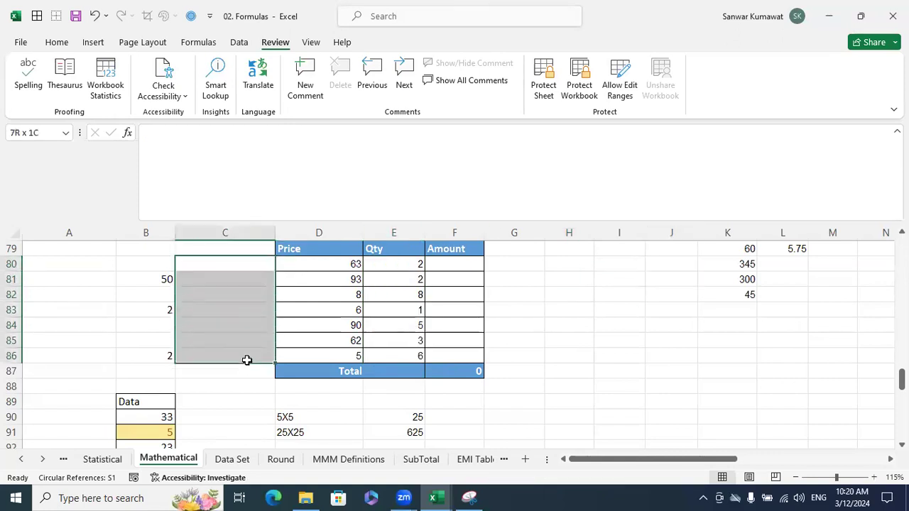
{"action": "left_click", "coordinate": [244, 264]}
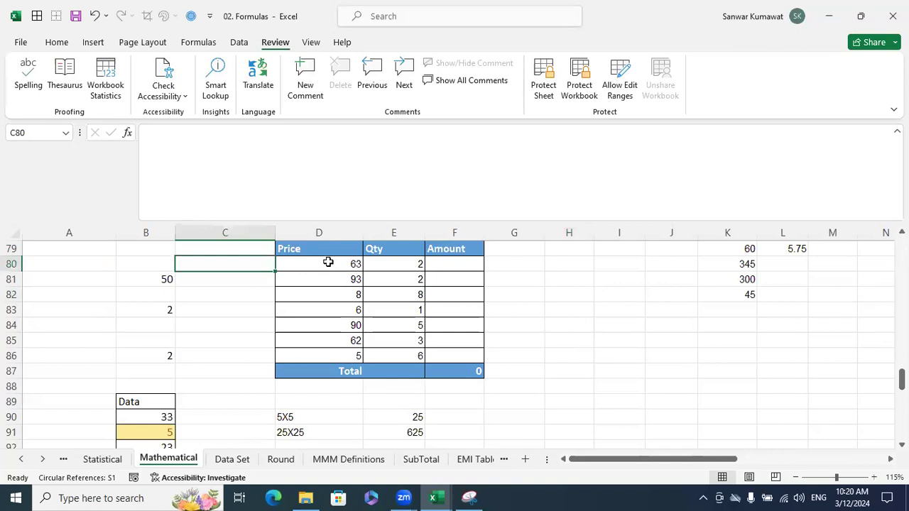
{"action": "left_click", "coordinate": [329, 264]}
Enter =D80*E80 in F80 to multiply the first row's price by its quantity.
{"action": "left_click", "coordinate": [454, 264]}
{"action": "type", "text": "="}
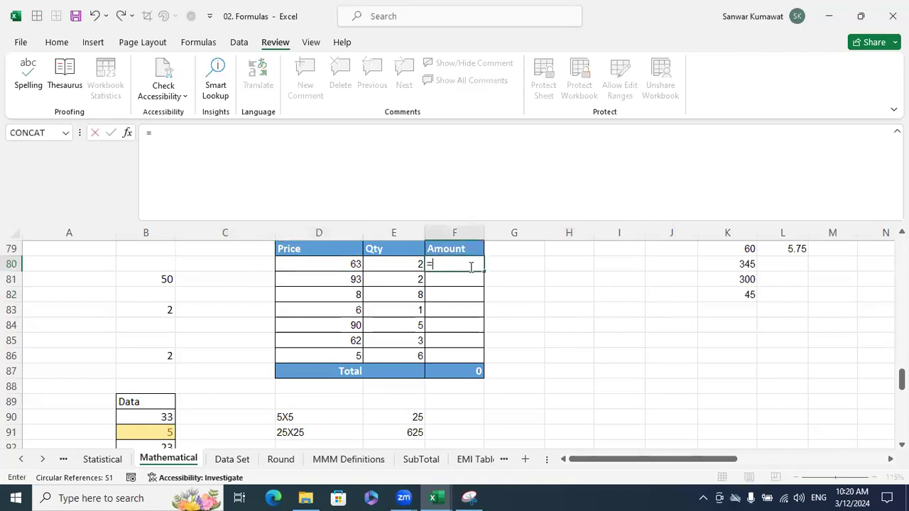
{"action": "left_click", "coordinate": [347, 265]}
{"action": "type", "text": "*"}
{"action": "left_click", "coordinate": [414, 264]}
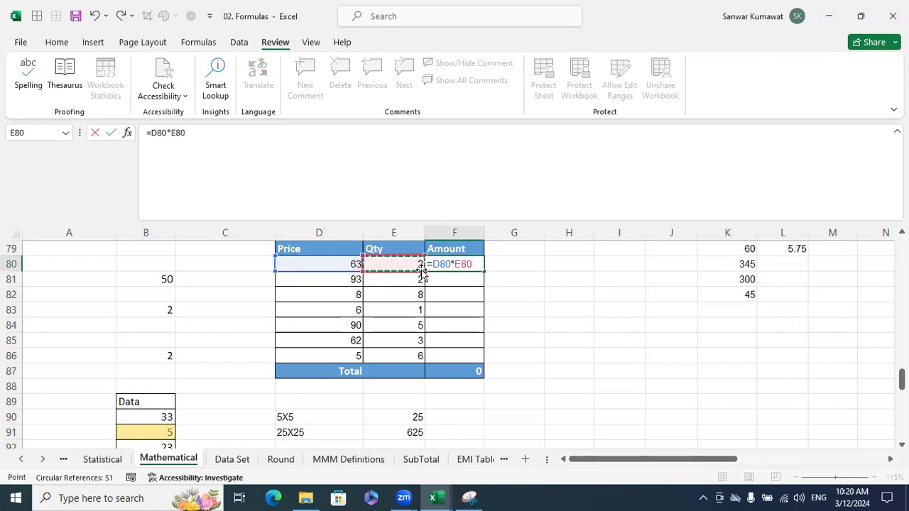
{"action": "key", "text": "Return"}
Fill the multiplication formula from F80 down to F85 and check the total in F87.
{"action": "left_click", "coordinate": [451, 263]}
{"action": "left_click_drag", "start_coordinate": [483, 271], "coordinate": [474, 346]}
{"action": "left_click", "coordinate": [517, 354]}
{"action": "left_click", "coordinate": [479, 372]}
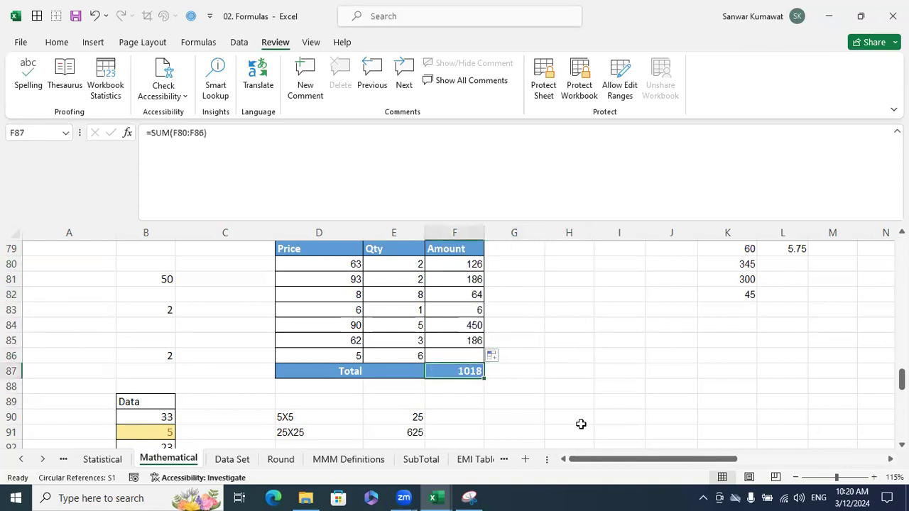
{"action": "left_click", "coordinate": [399, 387]}
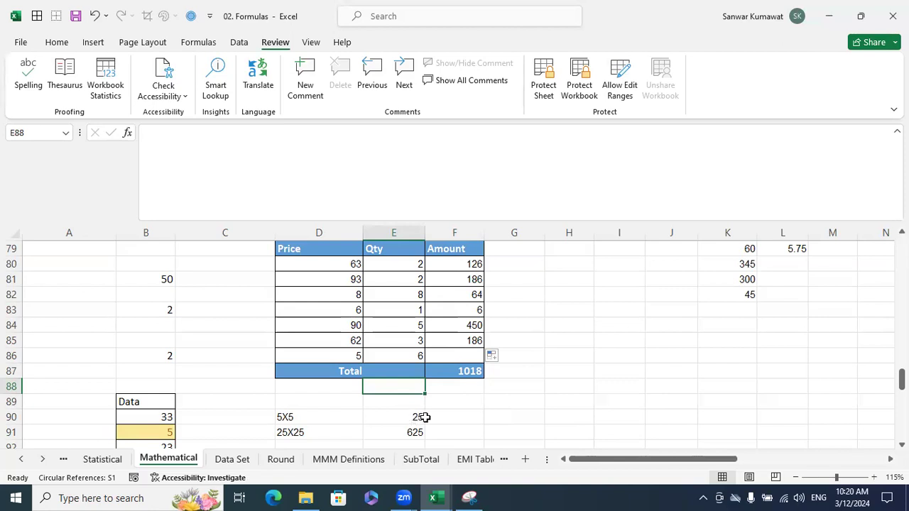
{"action": "left_click", "coordinate": [497, 393]}
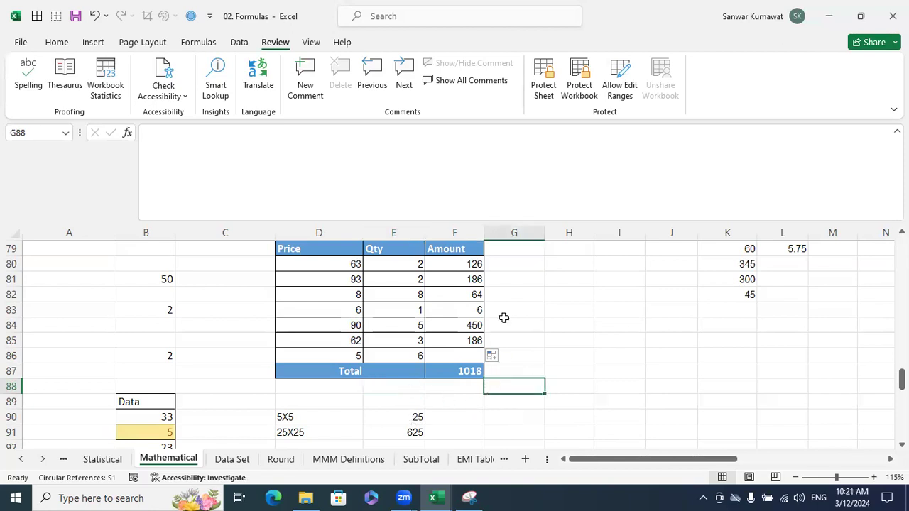
Extend the multiplication formula into F86 so every row of the table has an amount.
{"action": "left_click_drag", "start_coordinate": [481, 263], "coordinate": [486, 356]}
{"action": "left_click", "coordinate": [478, 342]}
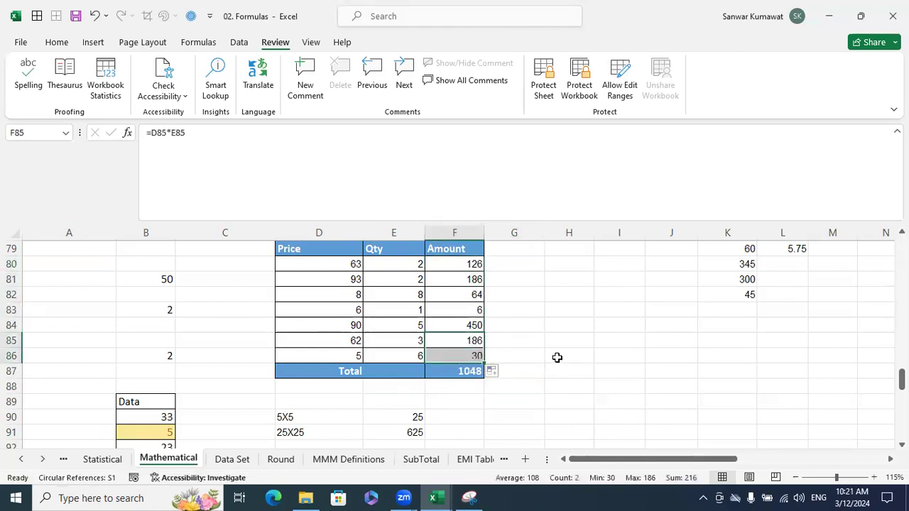
{"action": "left_click", "coordinate": [556, 357]}
Check the SUM formula in F87 against the sum of the selected amounts F80:F86.
{"action": "left_click", "coordinate": [476, 357]}
{"action": "left_click", "coordinate": [476, 372]}
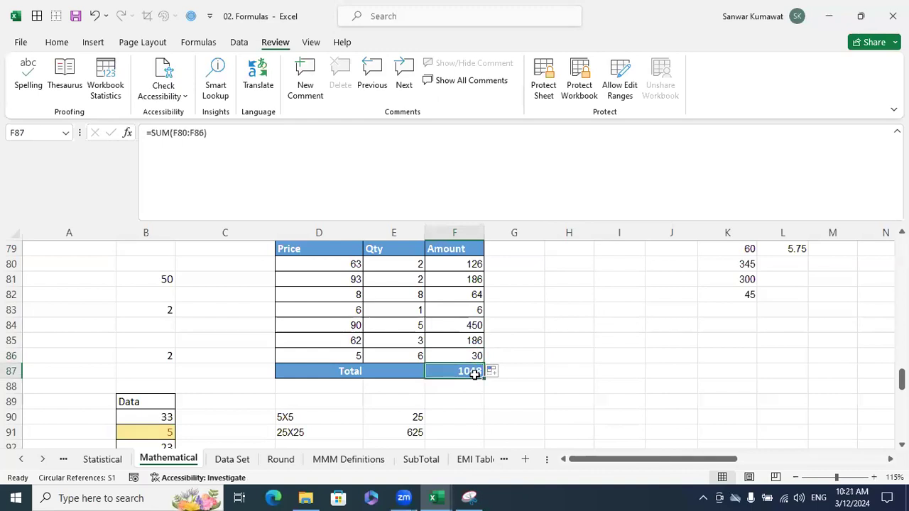
{"action": "double_click", "coordinate": [476, 372]}
{"action": "left_click", "coordinate": [591, 343]}
{"action": "left_click_drag", "start_coordinate": [479, 270], "coordinate": [480, 356]}
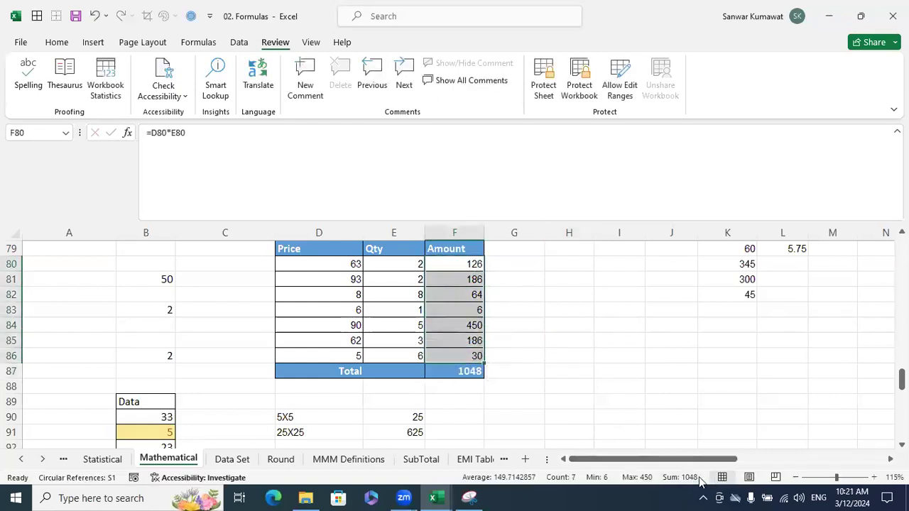
{"action": "left_click", "coordinate": [535, 384]}
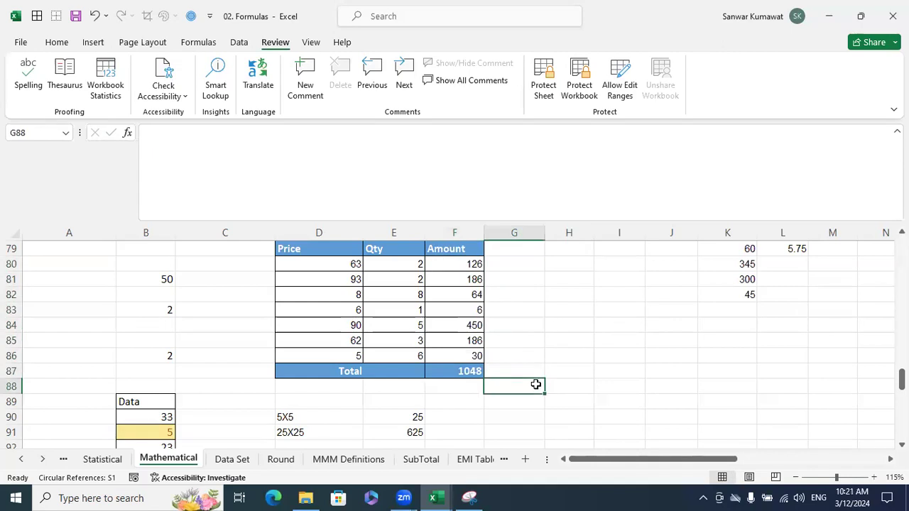
{"action": "left_click", "coordinate": [475, 264]}
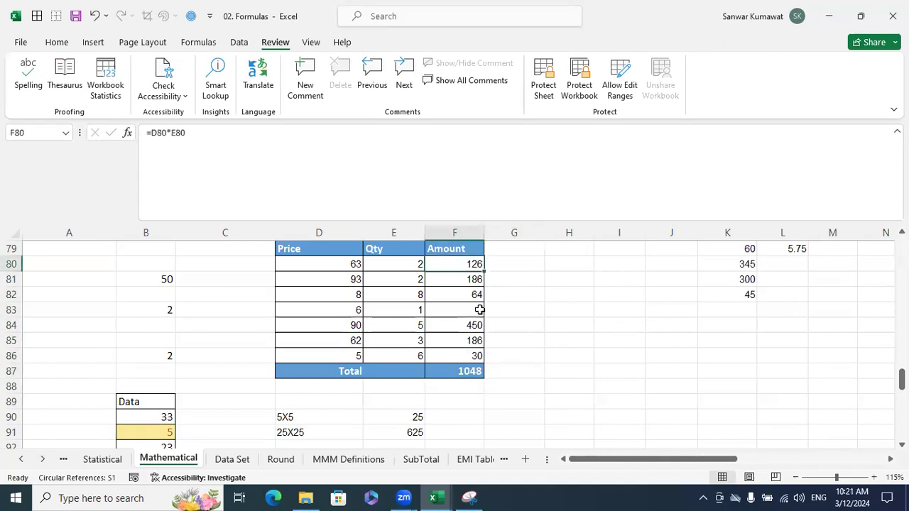
Enter =PRODUCT(D80,E80) in G80 as the function version of the first amount.
{"action": "left_click", "coordinate": [539, 265]}
{"action": "type", "text": "="}
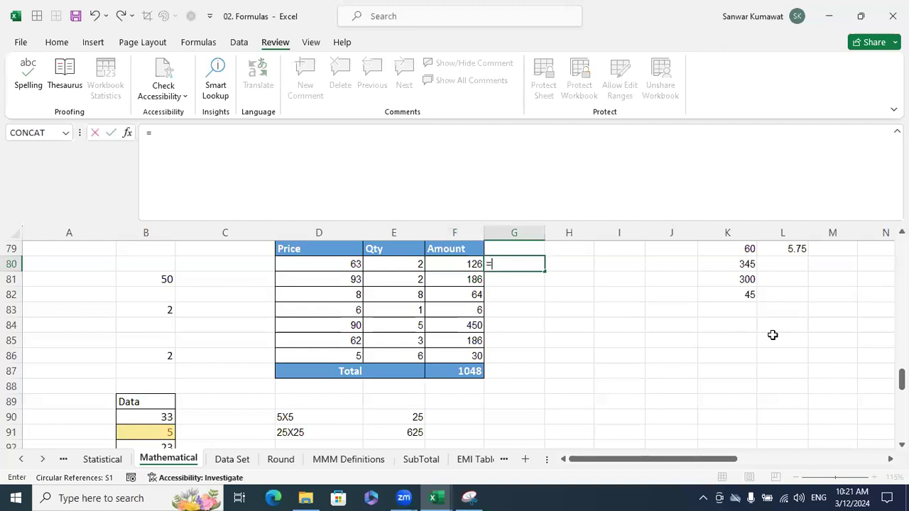
{"action": "type", "text": "pro"}
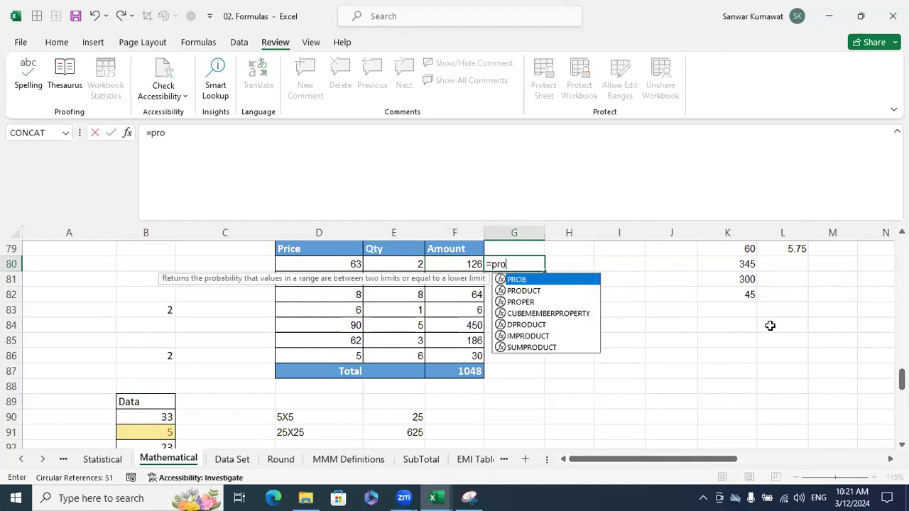
{"action": "key", "text": "Down"}
{"action": "key", "text": "Tab"}
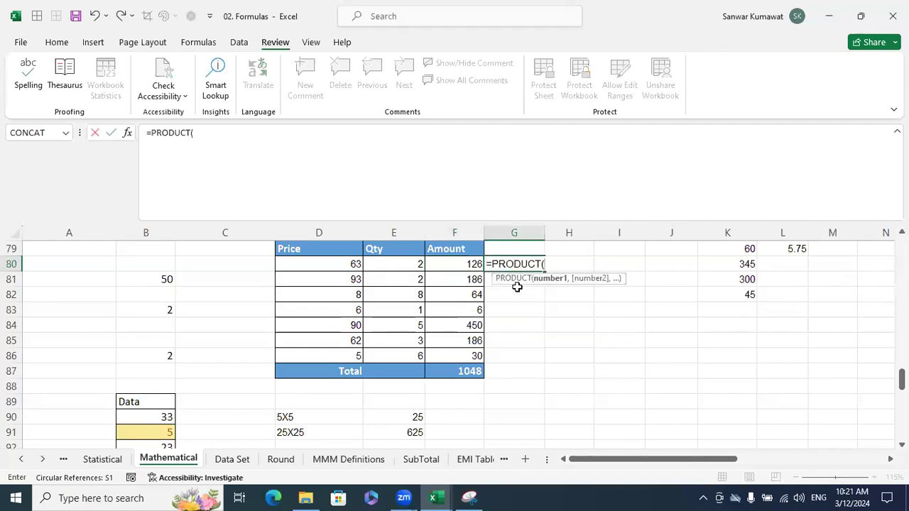
{"action": "left_click", "coordinate": [355, 264]}
{"action": "type", "text": ","}
{"action": "left_click", "coordinate": [419, 264]}
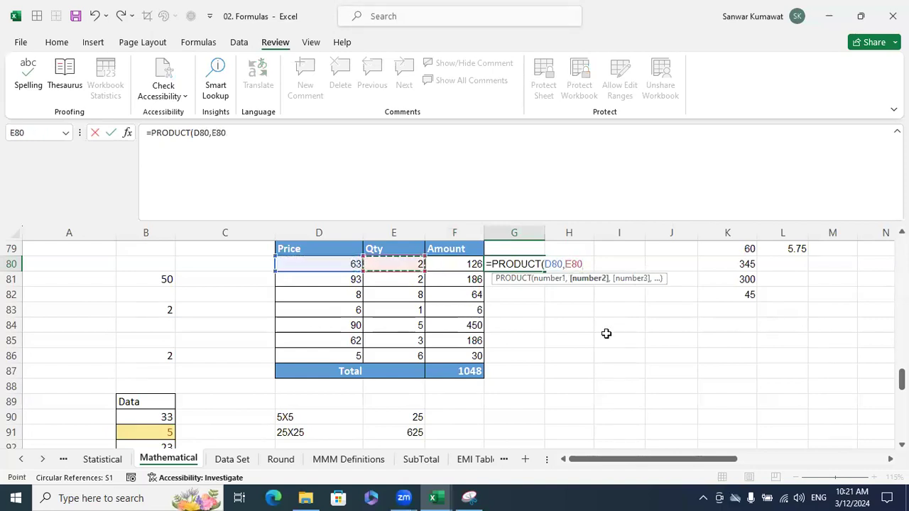
{"action": "type", "text": ")"}
{"action": "key", "text": "Return"}
Fill the PRODUCT formula from G80 down to G86.
{"action": "left_click", "coordinate": [543, 266]}
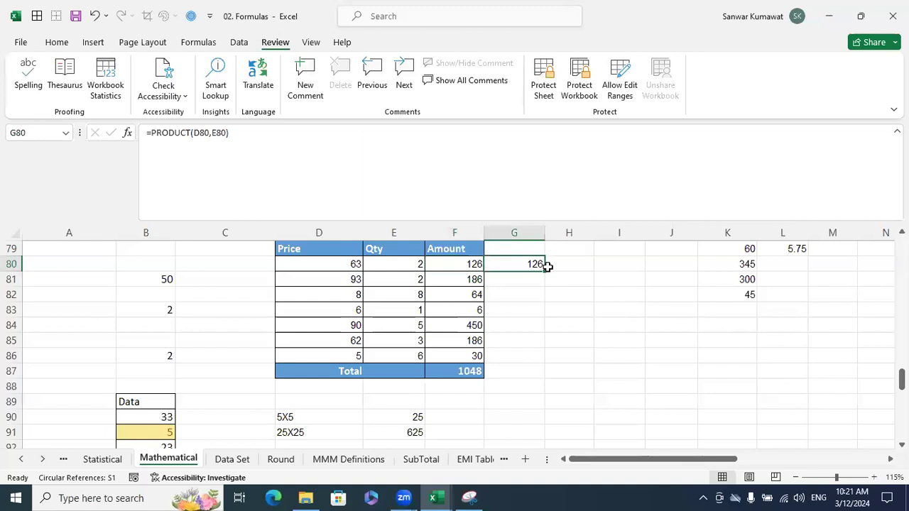
{"action": "left_click_drag", "start_coordinate": [546, 270], "coordinate": [533, 358]}
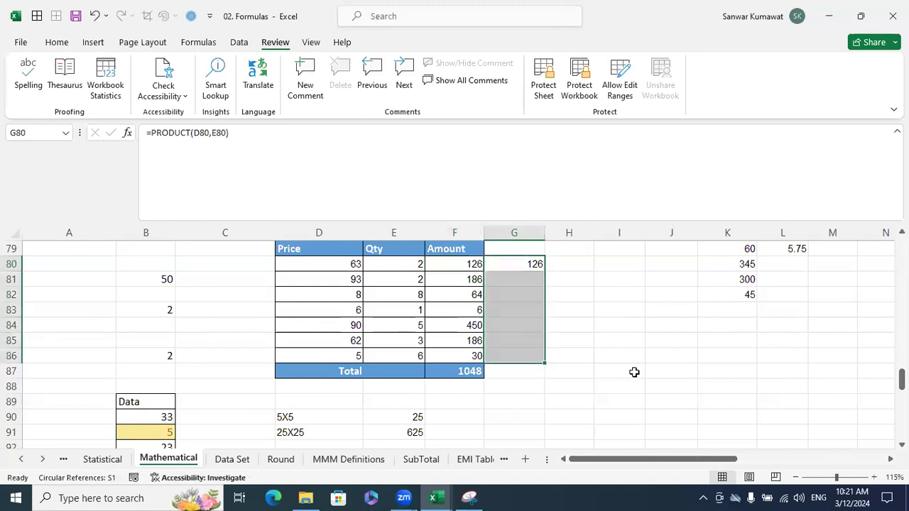
{"action": "left_click", "coordinate": [634, 372]}
Total the PRODUCT results in G87 with =SUM(G80:G86).
{"action": "key", "text": "Left"}
{"action": "key", "text": "Left"}
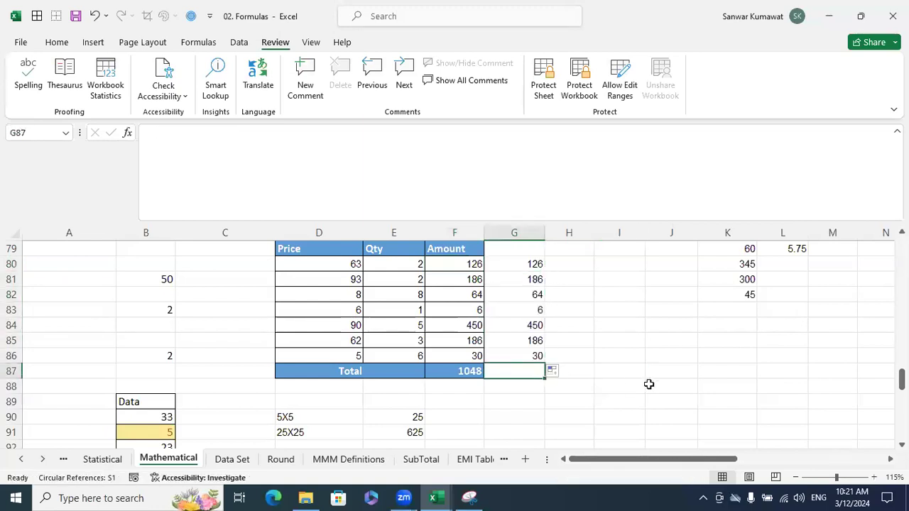
{"action": "type", "text": "s=um"}
{"action": "key", "text": "BackSpace"}
{"action": "key", "text": "BackSpace"}
{"action": "key", "text": "BackSpace"}
{"action": "key", "text": "BackSpace"}
{"action": "type", "text": "=sum"}
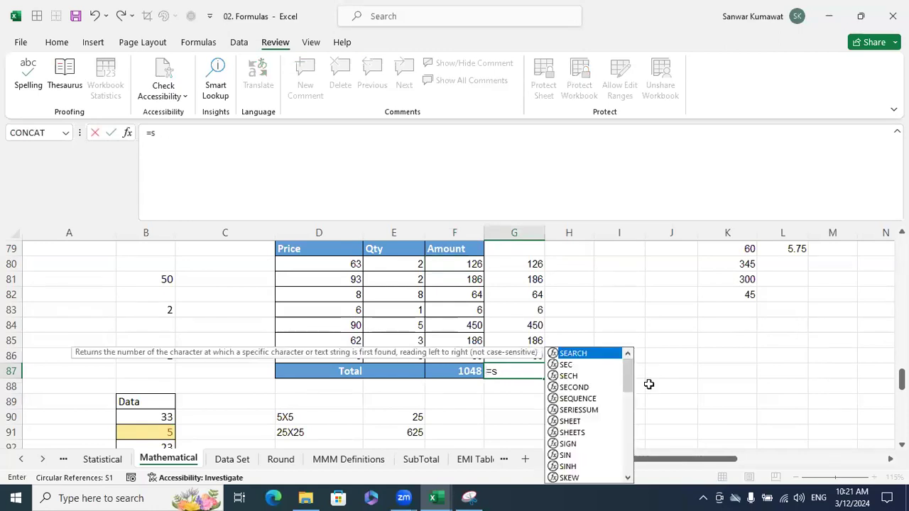
{"action": "key", "text": "Tab"}
{"action": "left_click_drag", "start_coordinate": [534, 264], "coordinate": [539, 355]}
{"action": "type", "text": ")"}
{"action": "key", "text": "Return"}
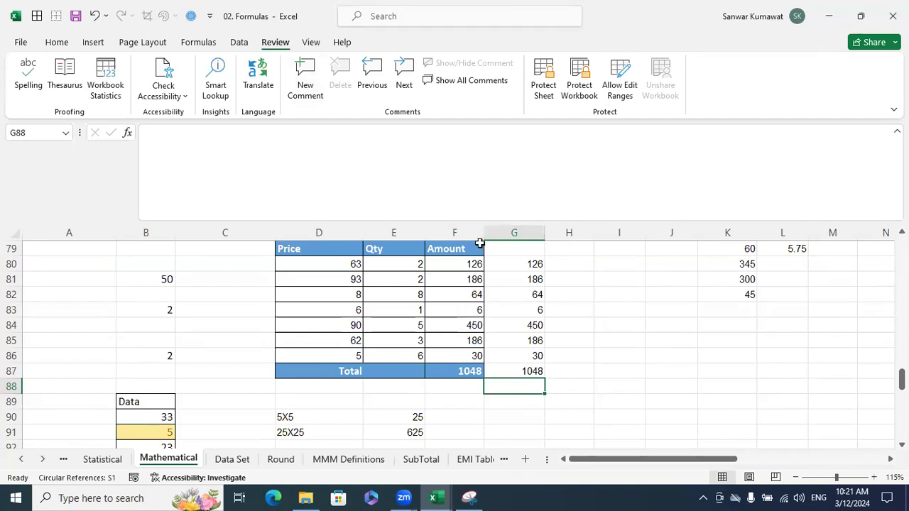
Review the PRODUCT formula in G80 and the SUM formula in G87 against the range G80:G86.
{"action": "key", "text": "ctrl+n"}
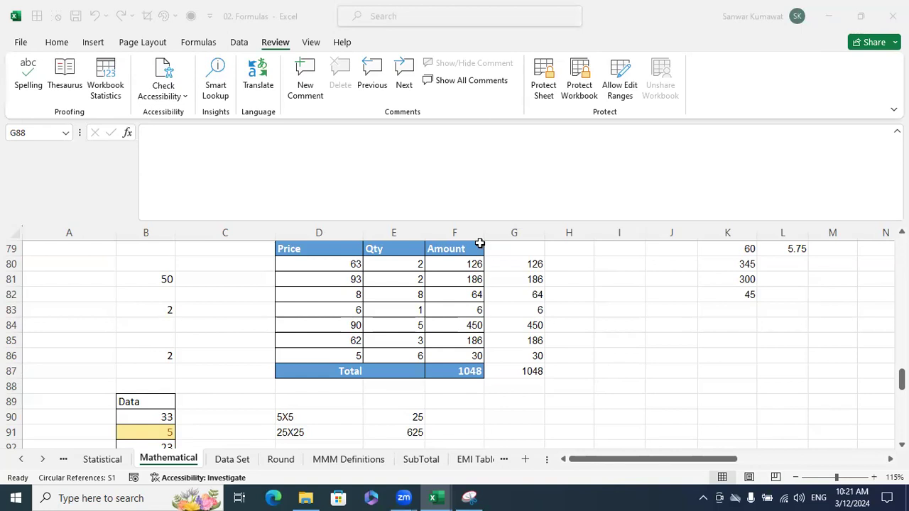
{"action": "left_click", "coordinate": [513, 268]}
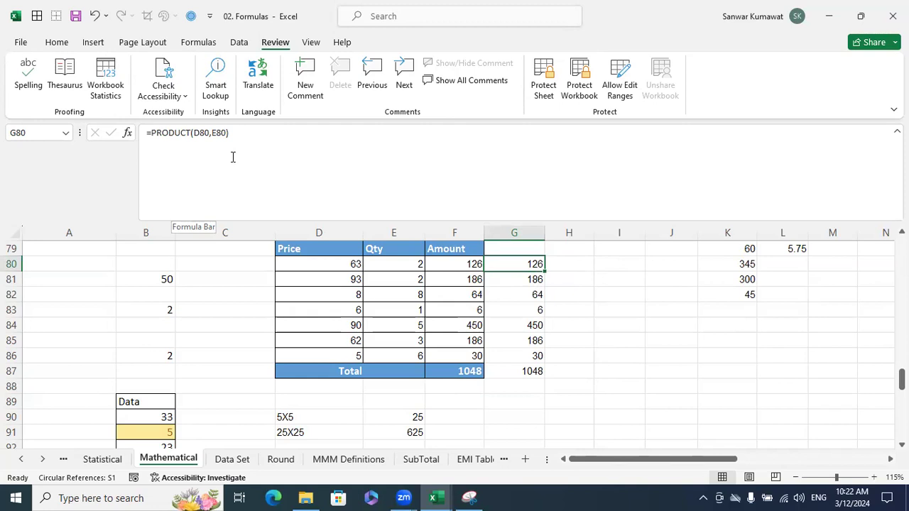
{"action": "left_click", "coordinate": [582, 313]}
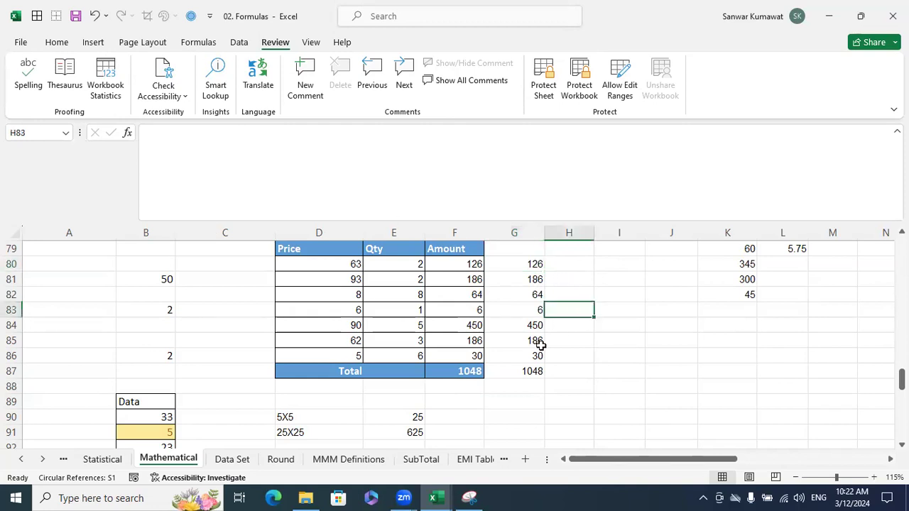
{"action": "left_click", "coordinate": [527, 372]}
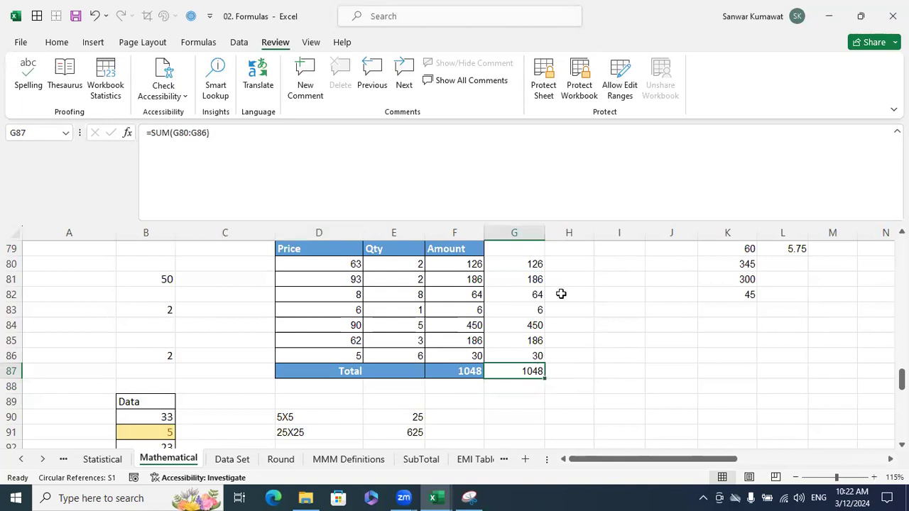
{"action": "left_click_drag", "start_coordinate": [538, 259], "coordinate": [534, 355]}
{"action": "left_click", "coordinate": [640, 282]}
{"action": "left_click", "coordinate": [532, 264]}
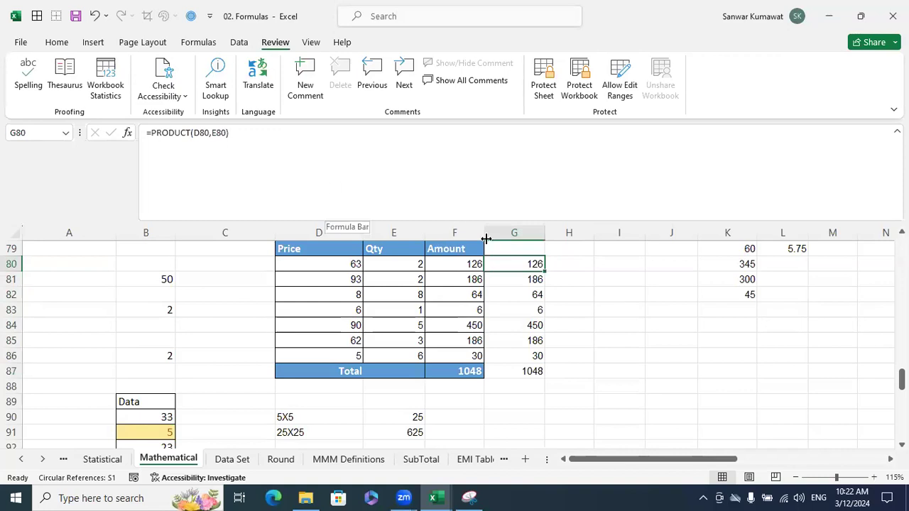
{"action": "left_click", "coordinate": [598, 307]}
{"action": "left_click", "coordinate": [525, 369]}
{"action": "left_click_drag", "start_coordinate": [537, 264], "coordinate": [535, 349]}
{"action": "left_click", "coordinate": [532, 372]}
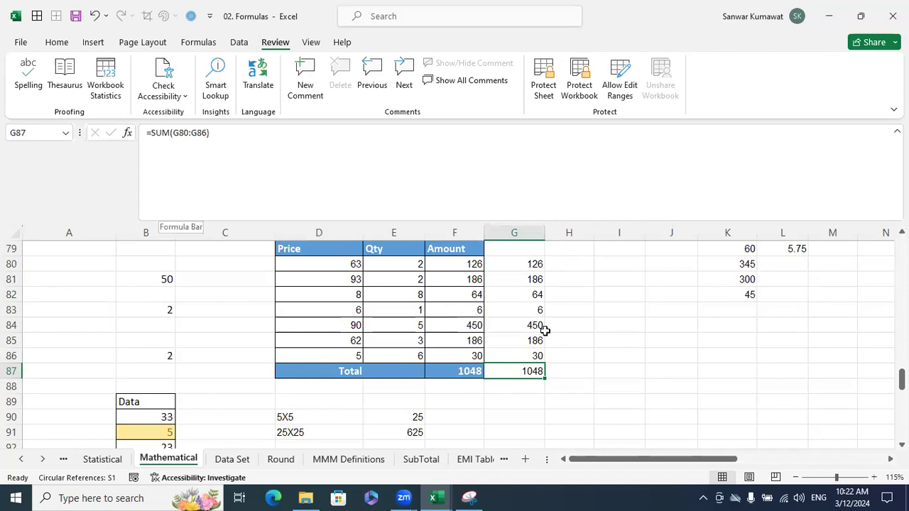
Enter =SUMPRODUCT(D80:D86,E80:E86) in I87 to get the total of price times quantity in one formula.
{"action": "left_click", "coordinate": [622, 369]}
{"action": "type", "text": "="}
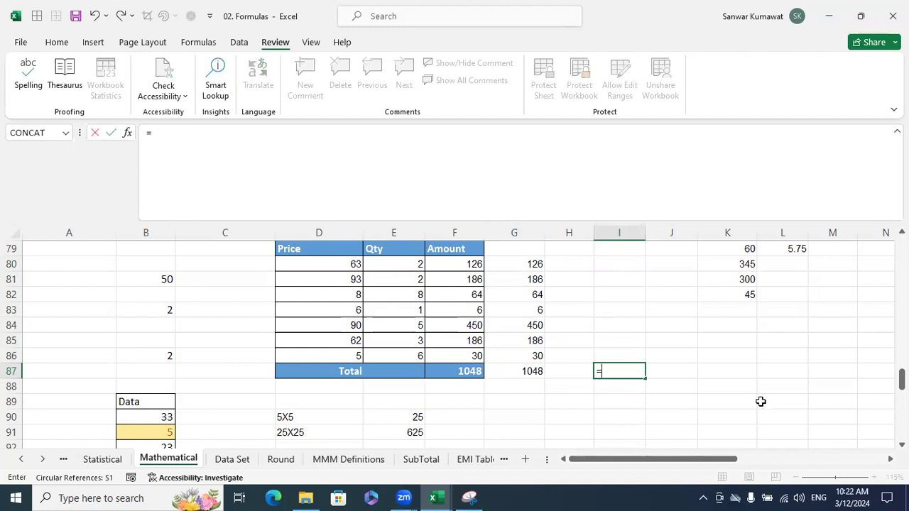
{"action": "type", "text": "sum"}
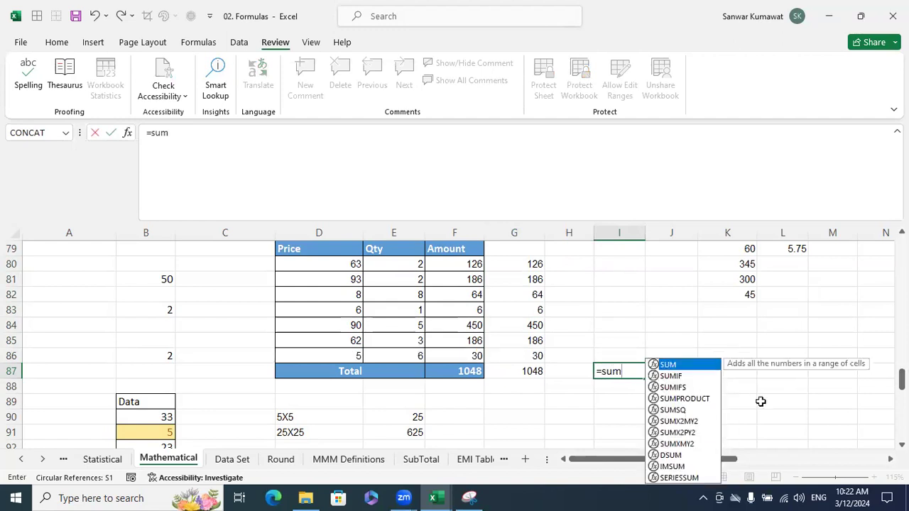
{"action": "key", "text": "Down"}
{"action": "key", "text": "Down"}
{"action": "key", "text": "Down"}
{"action": "key", "text": "Tab"}
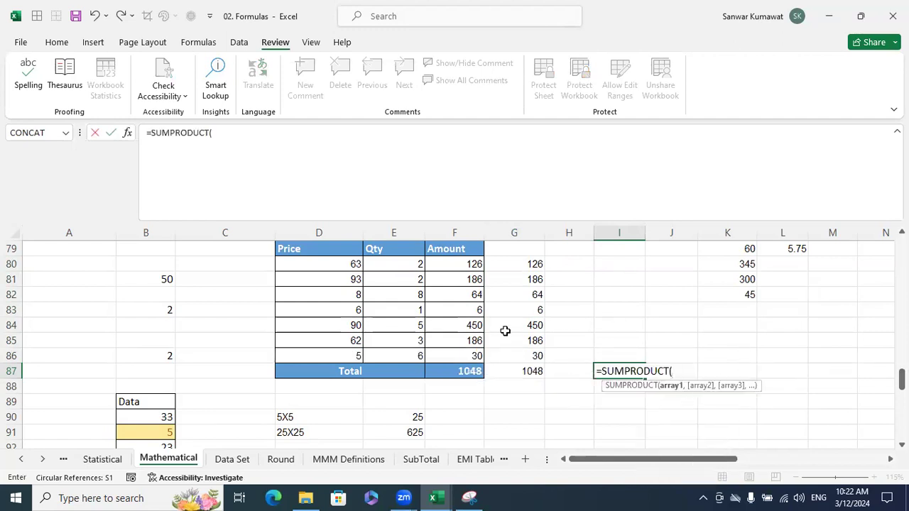
{"action": "left_click_drag", "start_coordinate": [341, 267], "coordinate": [345, 348]}
{"action": "type", "text": ","}
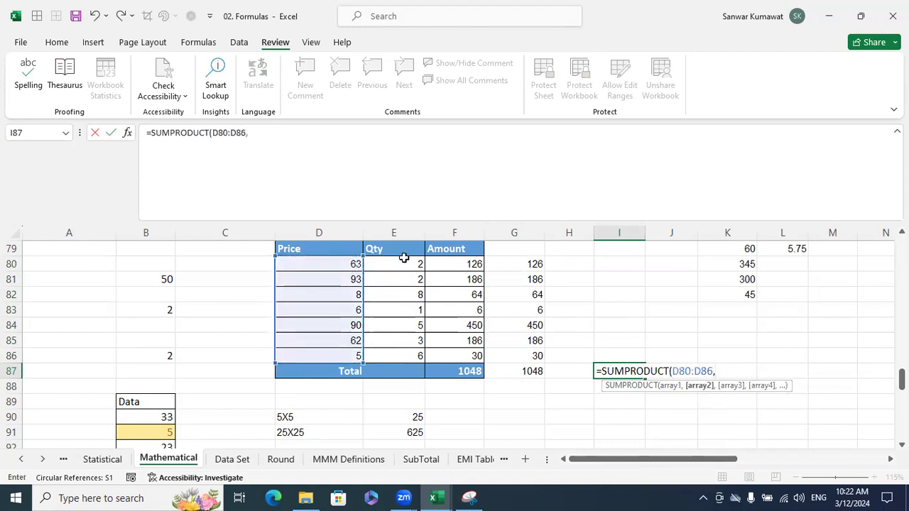
{"action": "left_click_drag", "start_coordinate": [402, 263], "coordinate": [398, 351]}
{"action": "type", "text": ")"}
{"action": "key", "text": "Return"}
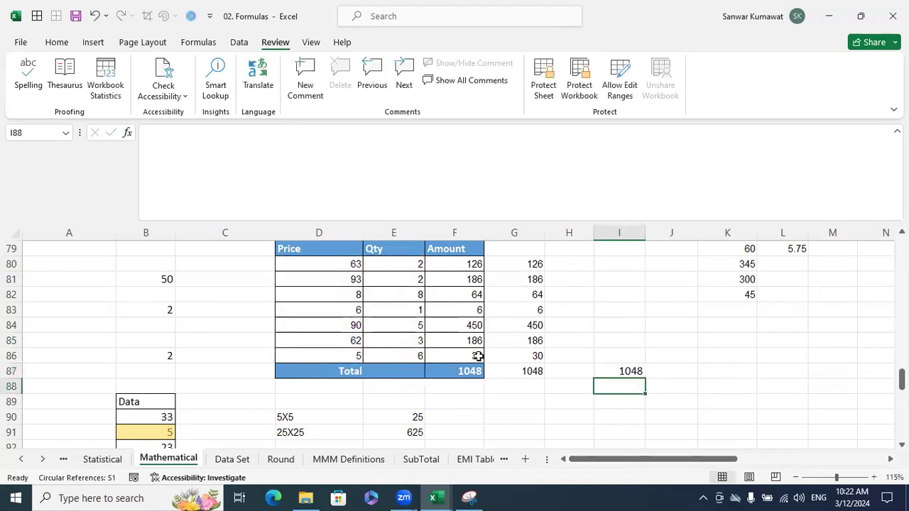
Compare the SUMPRODUCT formula in I87 with the SUM totals in F87 and G87 and the PRODUCT formula in G80.
{"action": "left_click", "coordinate": [641, 371]}
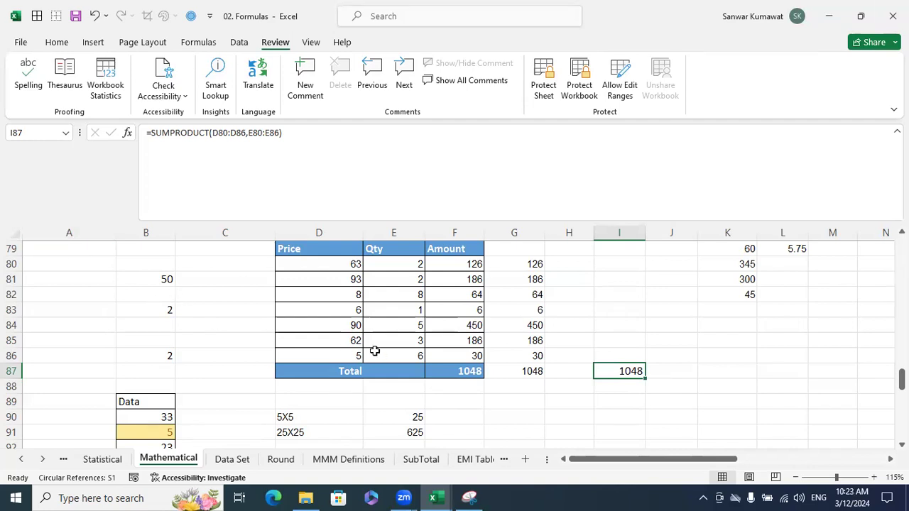
{"action": "left_click", "coordinate": [448, 372]}
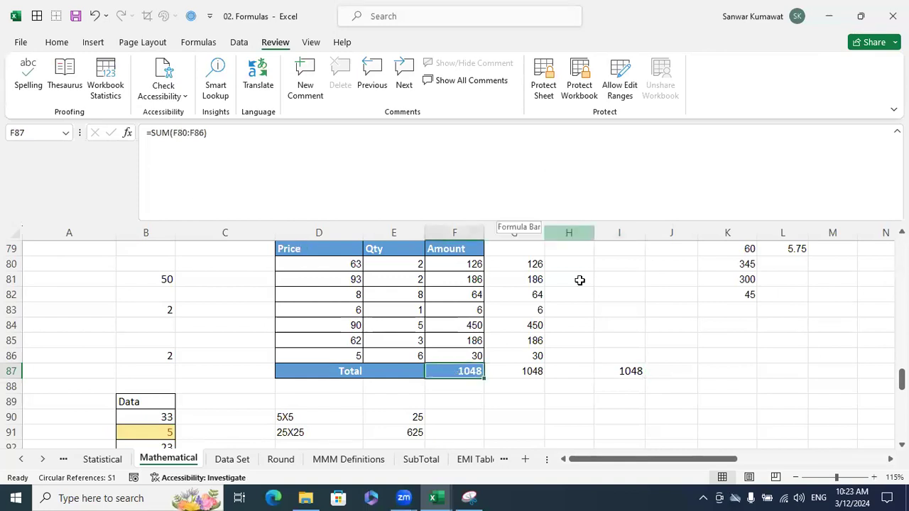
{"action": "left_click", "coordinate": [533, 371]}
{"action": "left_click", "coordinate": [519, 262]}
{"action": "left_click", "coordinate": [519, 368]}
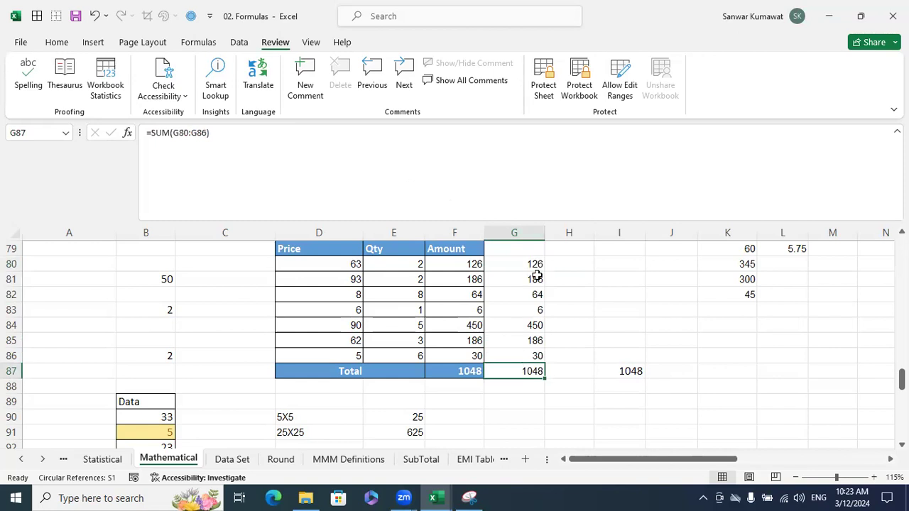
{"action": "left_click", "coordinate": [630, 371]}
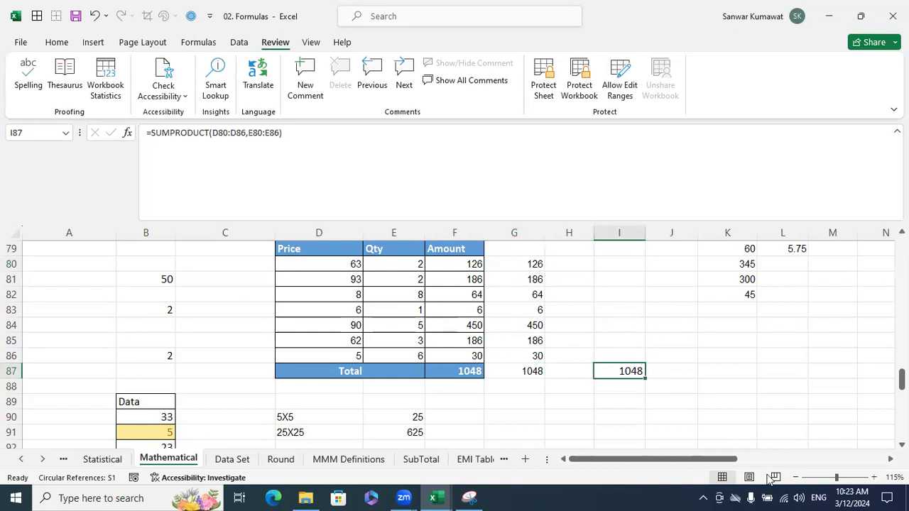
Return to the function list in column A and find the RAND and RANDBETWEEN entries in A50:A51.
{"action": "left_click_drag", "start_coordinate": [733, 460], "coordinate": [618, 468]}
{"action": "left_click_drag", "start_coordinate": [706, 462], "coordinate": [650, 459]}
{"action": "scroll", "coordinate": [511, 380], "scroll_direction": "up", "scroll_amount": 4}
{"action": "scroll", "coordinate": [511, 381], "scroll_direction": "up", "scroll_amount": 10}
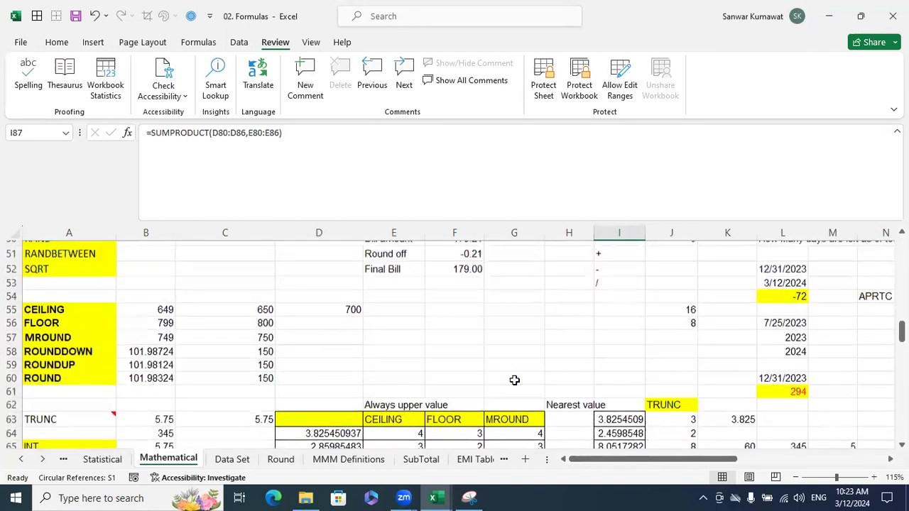
{"action": "scroll", "coordinate": [514, 380], "scroll_direction": "down", "scroll_amount": 5}
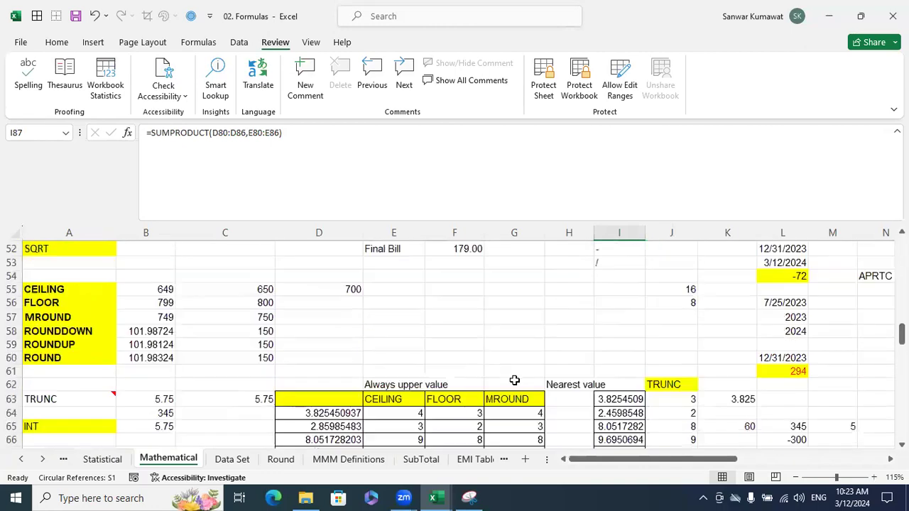
{"action": "scroll", "coordinate": [514, 381], "scroll_direction": "up", "scroll_amount": 3}
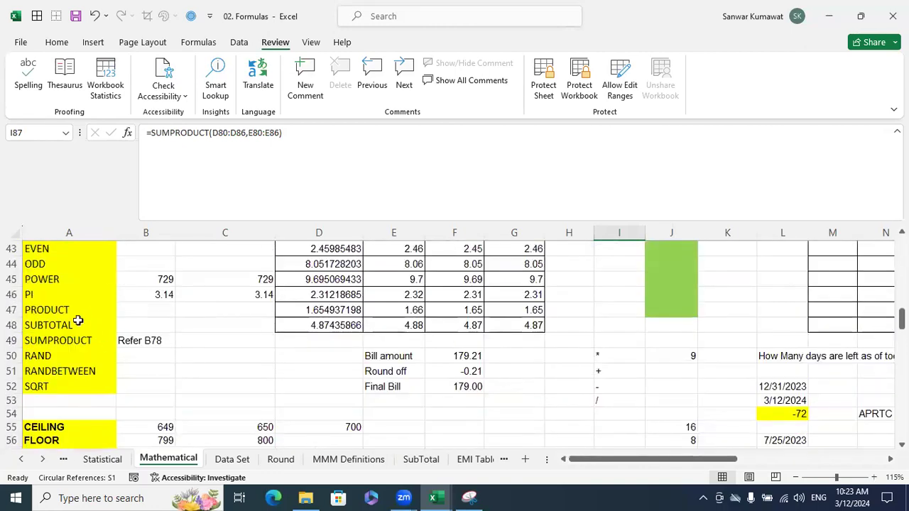
{"action": "left_click_drag", "start_coordinate": [65, 352], "coordinate": [67, 369]}
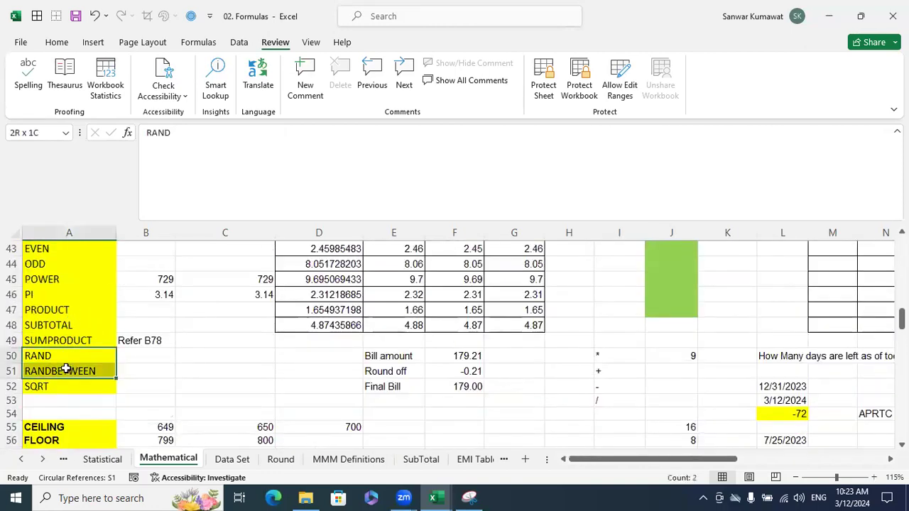
{"action": "scroll", "coordinate": [201, 387], "scroll_direction": "down", "scroll_amount": 1}
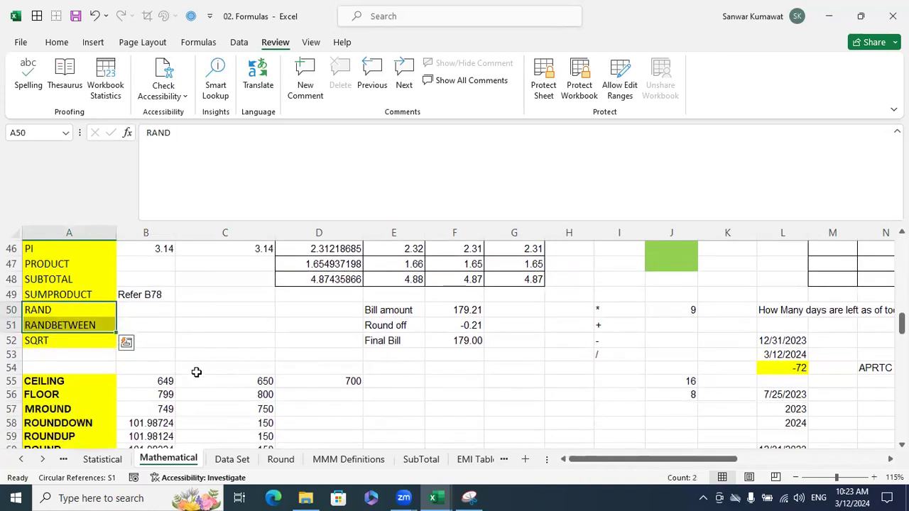
Enter 625 in B52 next to the SQRT label as the example number.
{"action": "left_click", "coordinate": [170, 343]}
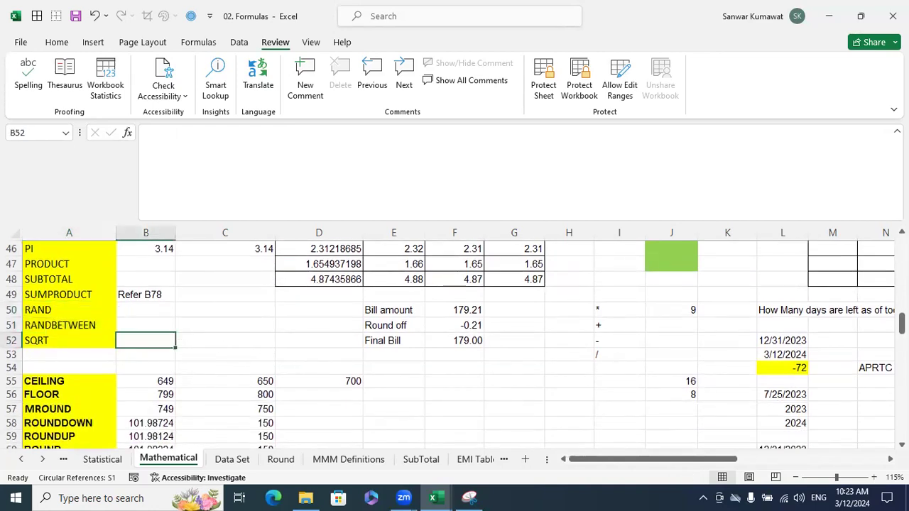
{"action": "type", "text": "25"}
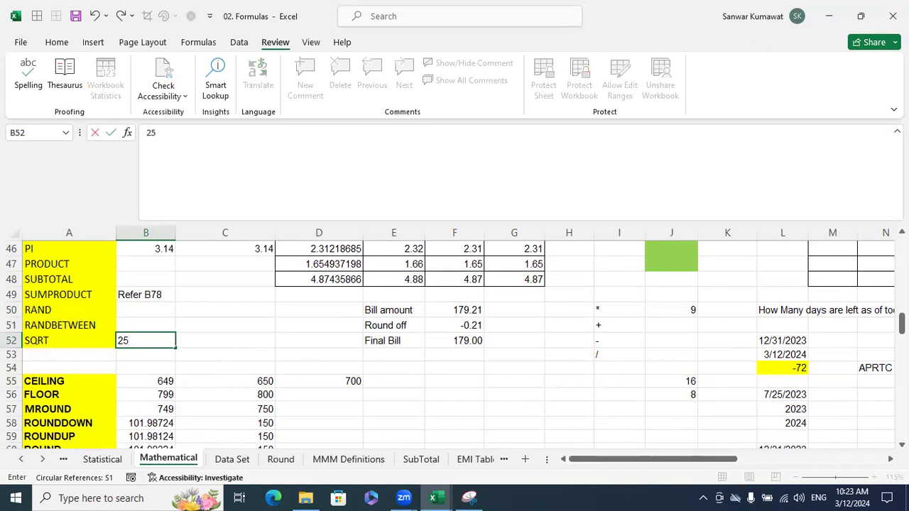
{"action": "key", "text": "BackSpace"}
{"action": "key", "text": "BackSpace"}
{"action": "type", "text": "625"}
{"action": "key", "text": "Return"}
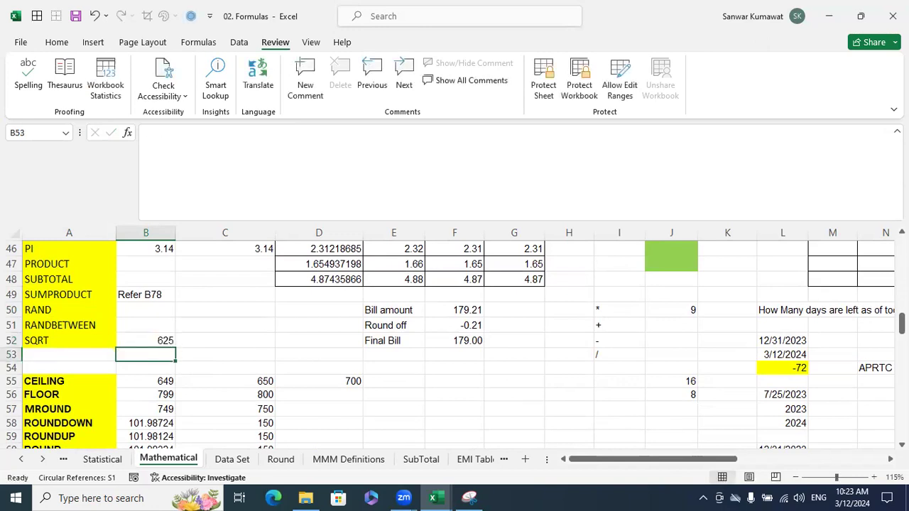
Try the multiplications 25*25 and 35*35 as text in B52, and leave the cell empty.
{"action": "key", "text": "Up"}
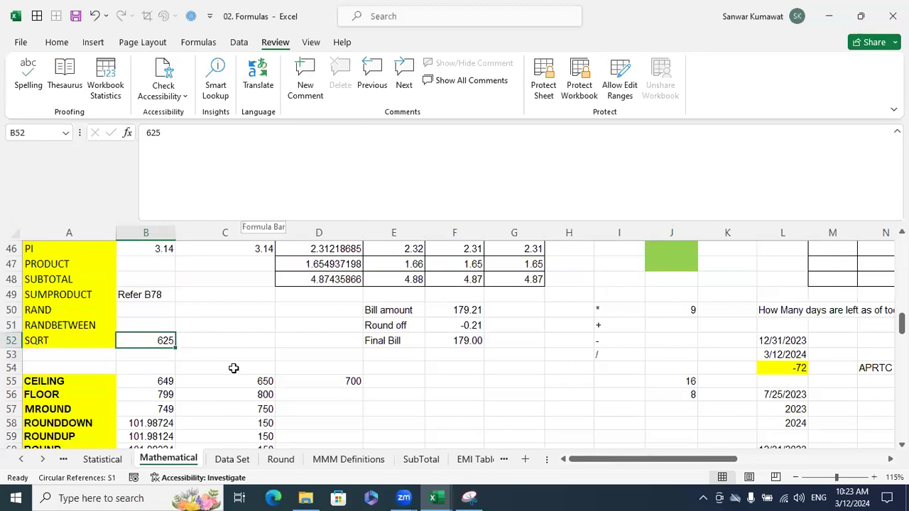
{"action": "type", "text": "25"}
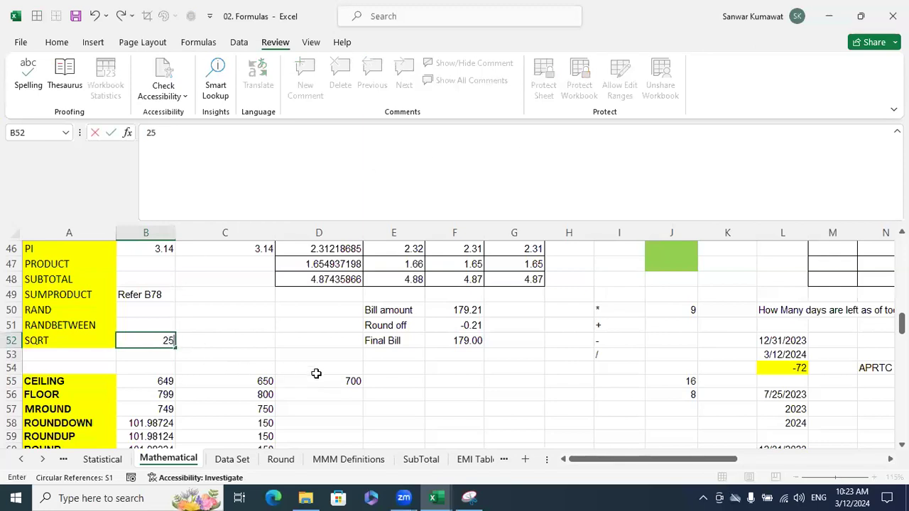
{"action": "type", "text": "*25"}
{"action": "key", "text": "BackSpace"}
{"action": "key", "text": "BackSpace"}
{"action": "key", "text": "BackSpace"}
{"action": "key", "text": "BackSpace"}
{"action": "key", "text": "BackSpace"}
{"action": "key", "text": "BackSpace"}
{"action": "key", "text": "BackSpace"}
{"action": "type", "text": "25*25"}
{"action": "key", "text": "BackSpace"}
{"action": "key", "text": "BackSpace"}
{"action": "key", "text": "BackSpace"}
{"action": "key", "text": "BackSpace"}
{"action": "key", "text": "BackSpace"}
{"action": "type", "text": "2"}
{"action": "key", "text": "BackSpace"}
{"action": "type", "text": "35"}
{"action": "type", "text": "35"}
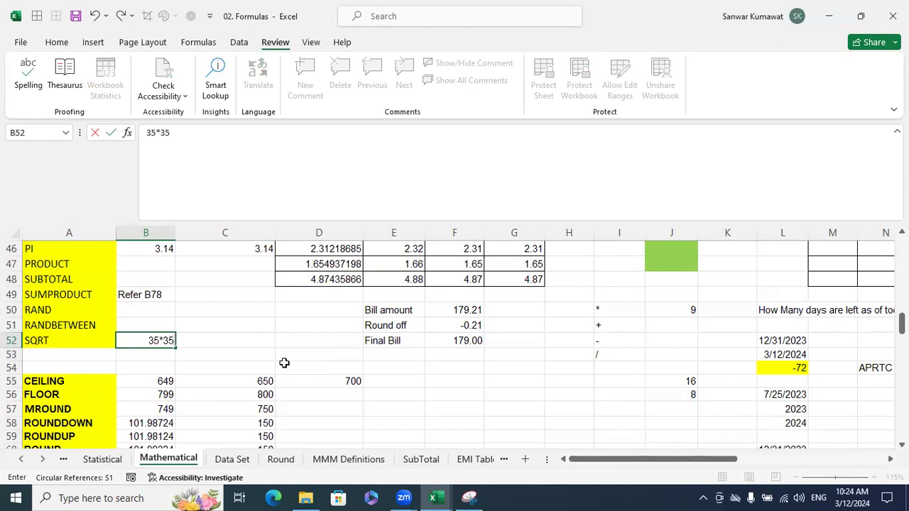
{"action": "key", "text": "BackSpace"}
{"action": "type", "text": "5"}
{"action": "key", "text": "BackSpace"}
{"action": "key", "text": "BackSpace"}
{"action": "left_click", "coordinate": [403, 377]}
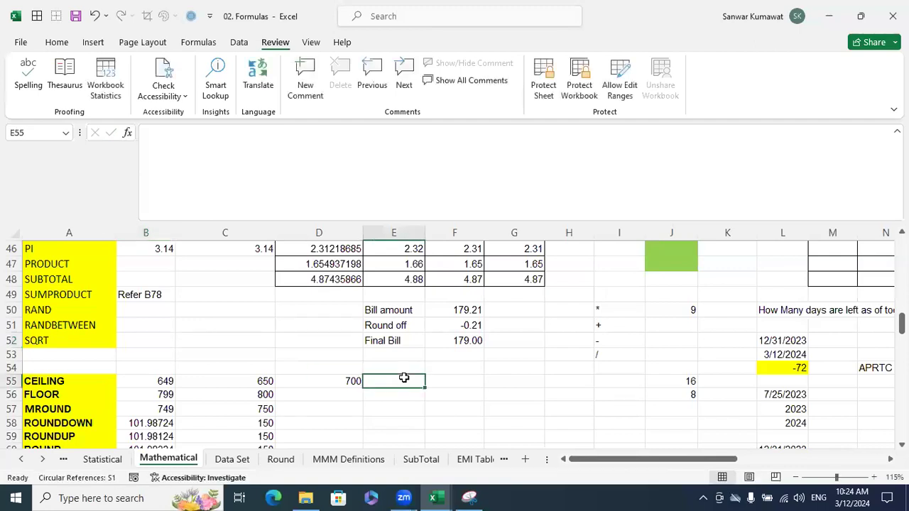
Enter the numbers 25, 35, 45, 55, 65, 75 and 85 down the empty cells T44:T50.
{"action": "scroll", "coordinate": [403, 377], "scroll_direction": "down", "scroll_amount": 1}
{"action": "scroll", "coordinate": [342, 356], "scroll_direction": "up", "scroll_amount": 1}
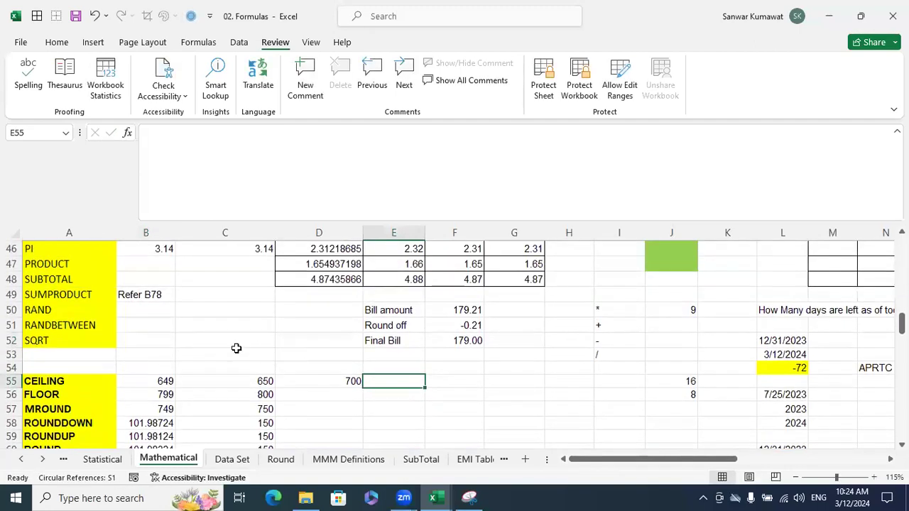
{"action": "left_click", "coordinate": [147, 342]}
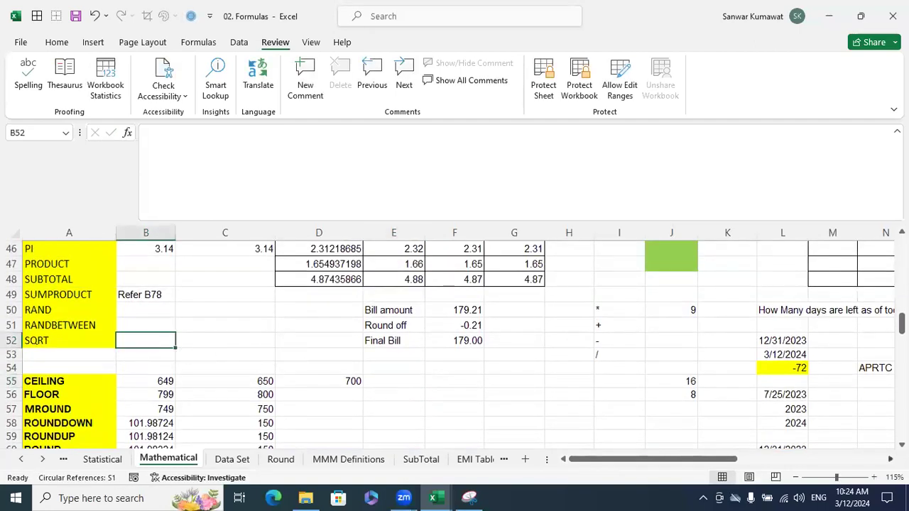
{"action": "scroll", "coordinate": [701, 363], "scroll_direction": "right", "scroll_amount": 6}
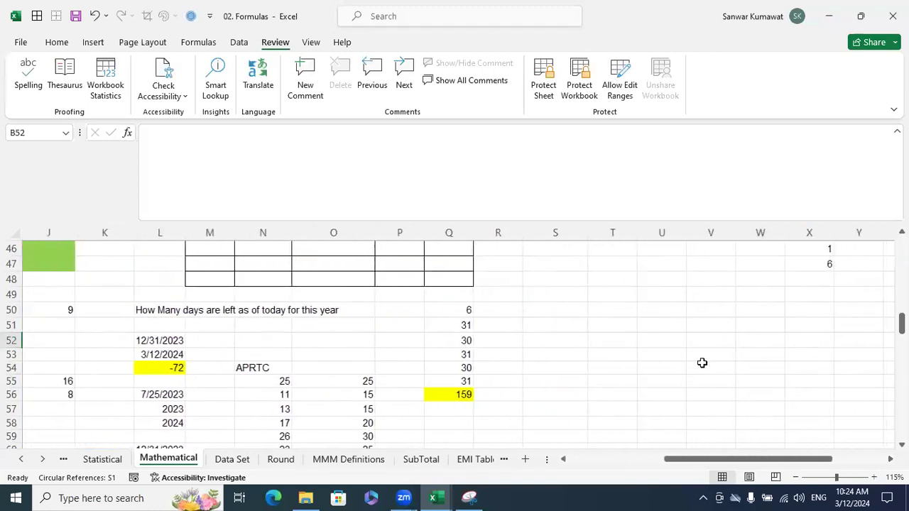
{"action": "scroll", "coordinate": [698, 363], "scroll_direction": "up", "scroll_amount": 2}
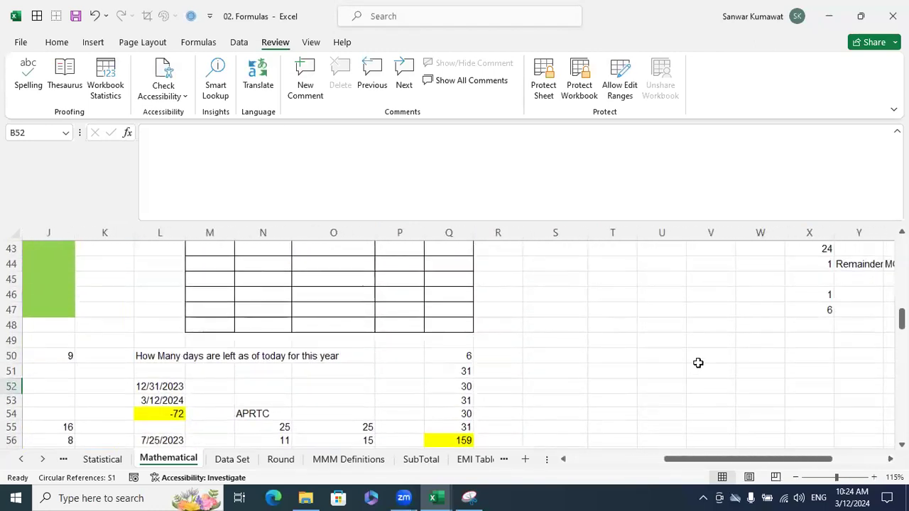
{"action": "left_click", "coordinate": [600, 306]}
{"action": "type", "text": "25"}
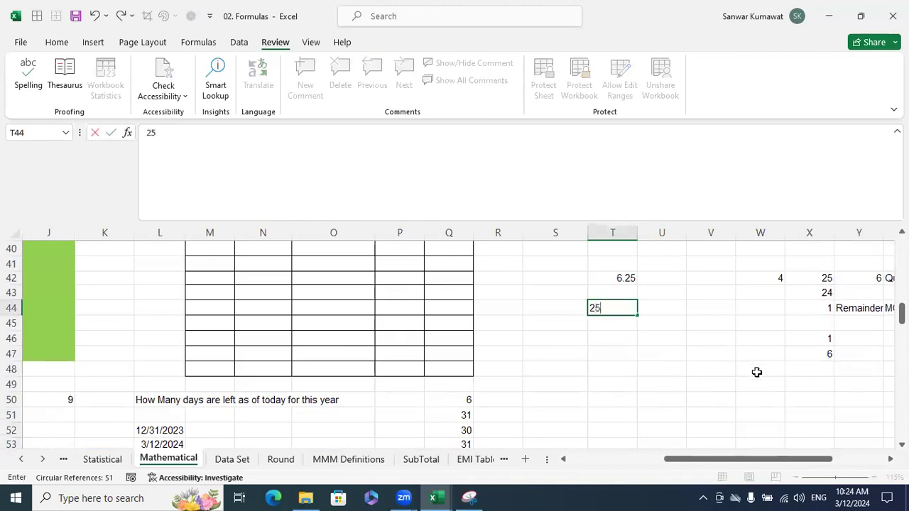
{"action": "key", "text": "Return"}
{"action": "type", "text": "35"}
{"action": "key", "text": "Return"}
{"action": "type", "text": "45"}
{"action": "key", "text": "Return"}
{"action": "type", "text": "55"}
{"action": "key", "text": "Return"}
{"action": "type", "text": "65"}
{"action": "key", "text": "Return"}
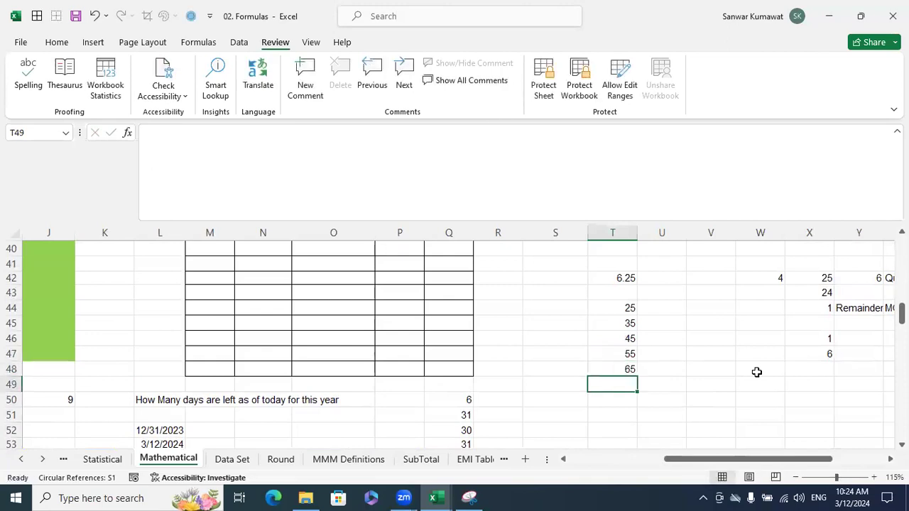
{"action": "type", "text": "75"}
{"action": "key", "text": "Return"}
{"action": "type", "text": "85"}
{"action": "key", "text": "Return"}
{"action": "left_click_drag", "start_coordinate": [670, 313], "coordinate": [655, 399]}
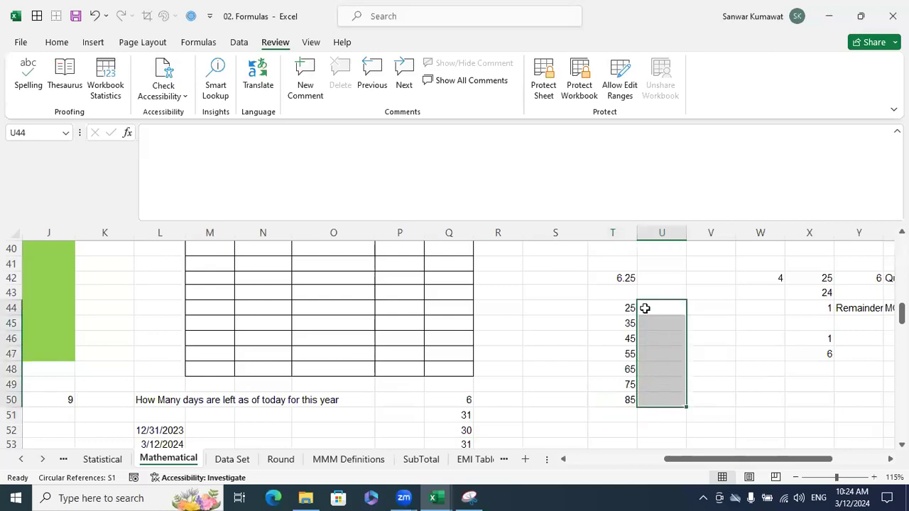
{"action": "left_click", "coordinate": [644, 308]}
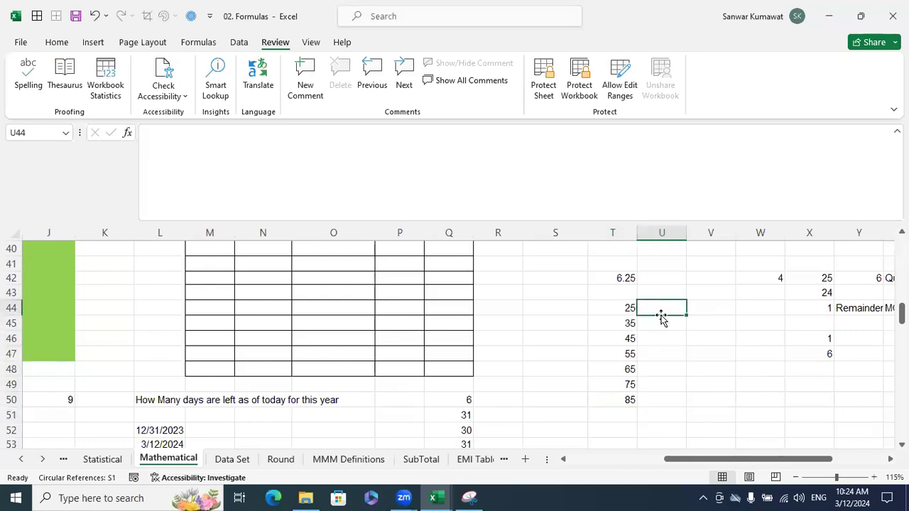
{"action": "left_click", "coordinate": [628, 323]}
{"action": "left_click", "coordinate": [625, 339]}
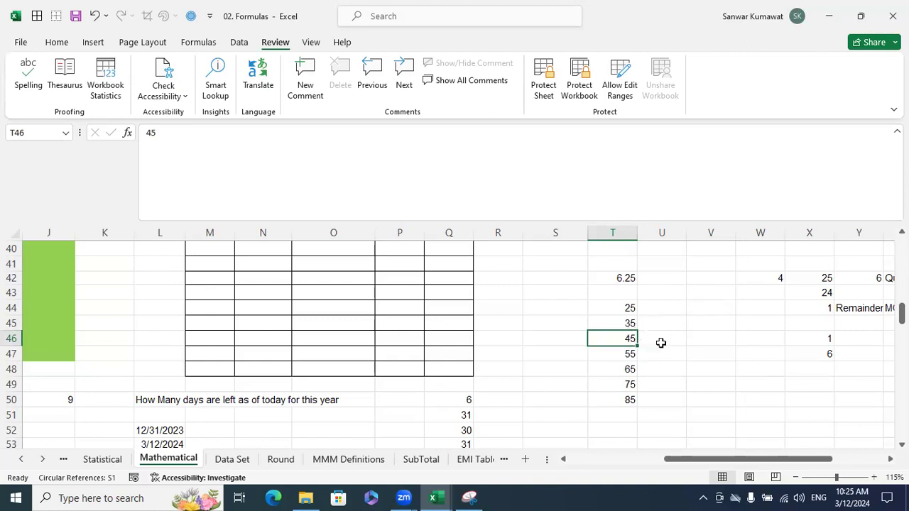
Enter 25 in both U52 and U53 as the two factors of the squaring example.
{"action": "scroll", "coordinate": [667, 345], "scroll_direction": "down", "scroll_amount": 1}
{"action": "left_click", "coordinate": [682, 387]}
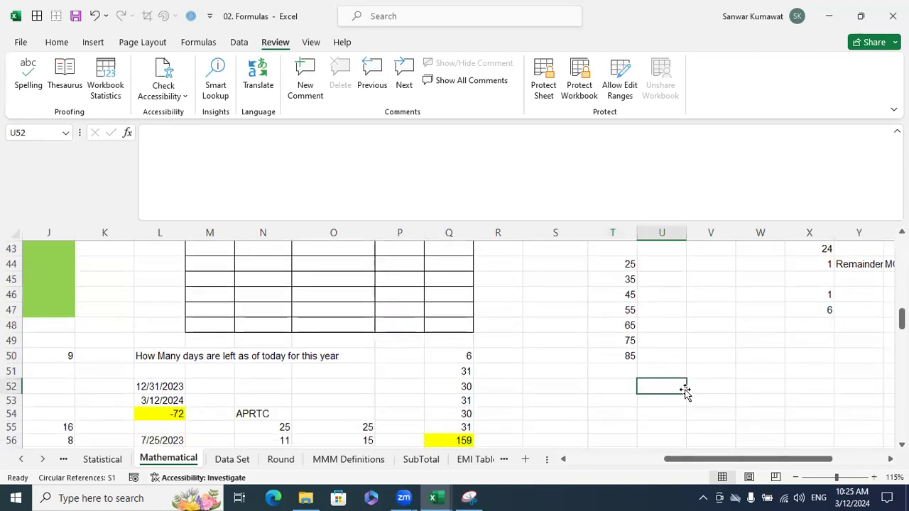
{"action": "type", "text": "25"}
{"action": "left_click", "coordinate": [695, 409]}
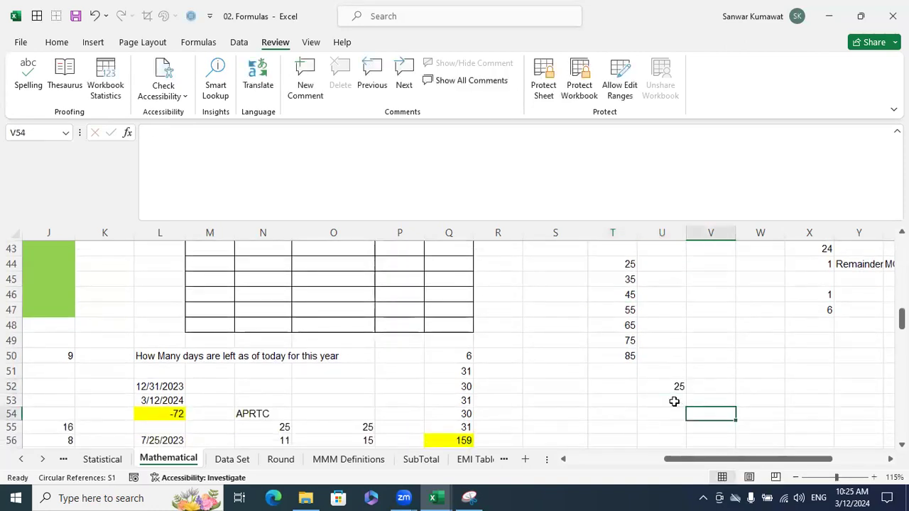
{"action": "left_click", "coordinate": [683, 399]}
{"action": "type", "text": "25"}
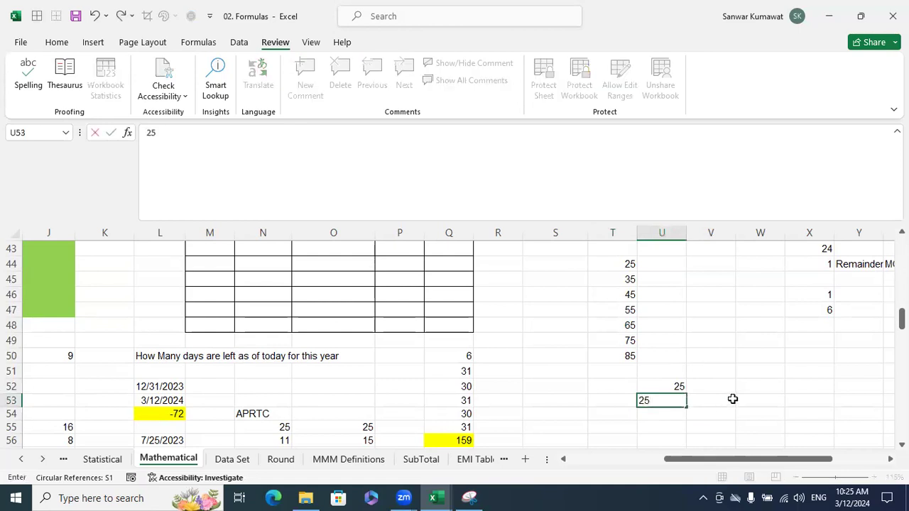
{"action": "left_click", "coordinate": [732, 401]}
Lay out the square of 25 by entering 25 in W52, 3 in W53 and the result 625 in X54.
{"action": "scroll", "coordinate": [732, 401], "scroll_direction": "down", "scroll_amount": 1}
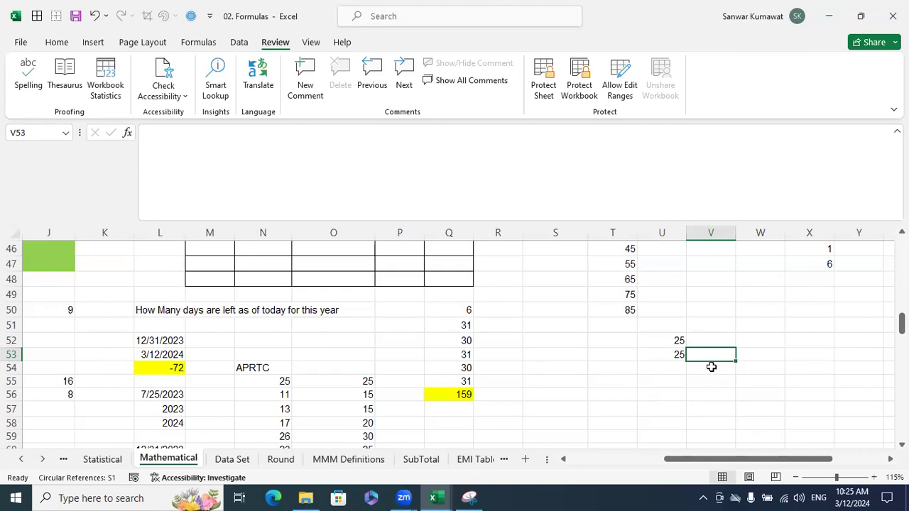
{"action": "left_click", "coordinate": [748, 344]}
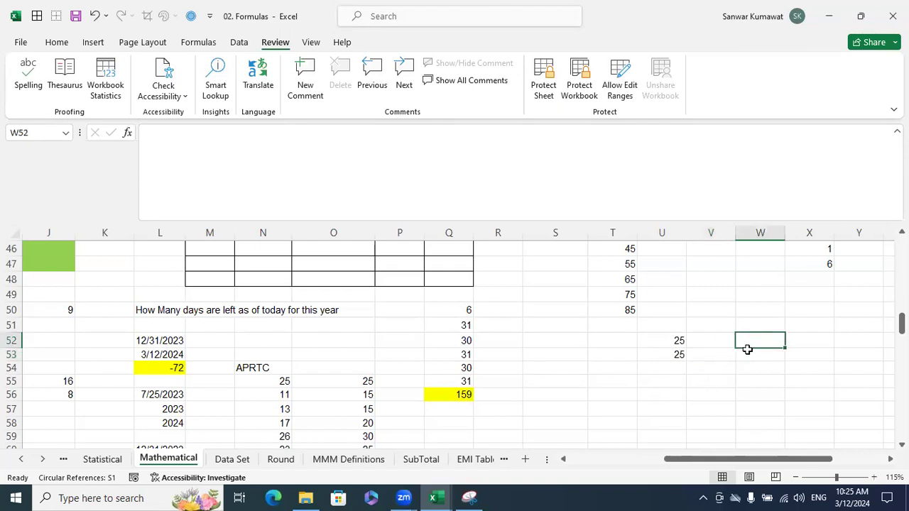
{"action": "type", "text": "24"}
{"action": "type", "text": "5"}
{"action": "key", "text": "Return"}
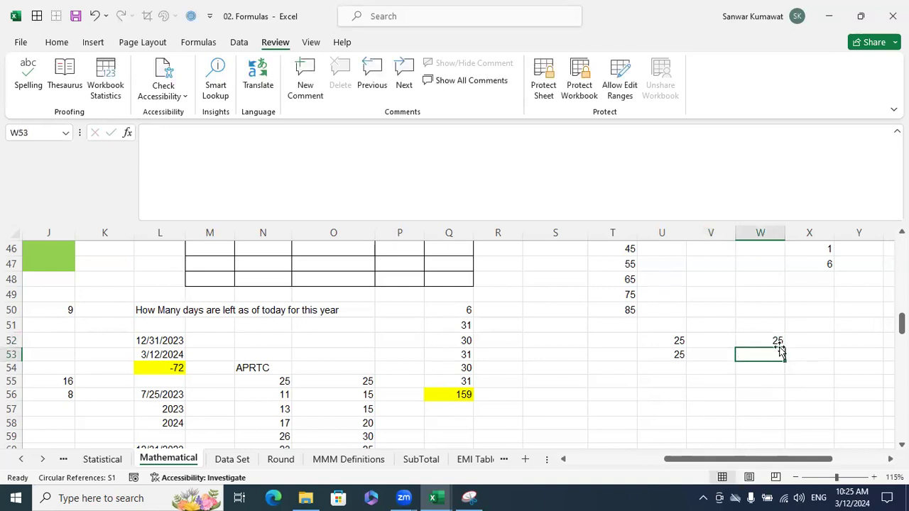
{"action": "type", "text": "3"}
{"action": "left_click", "coordinate": [777, 389]}
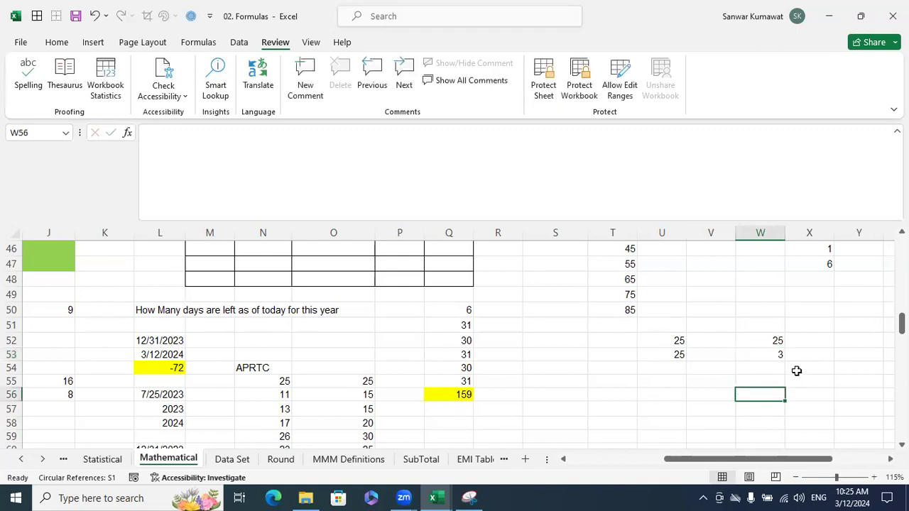
{"action": "left_click", "coordinate": [796, 369]}
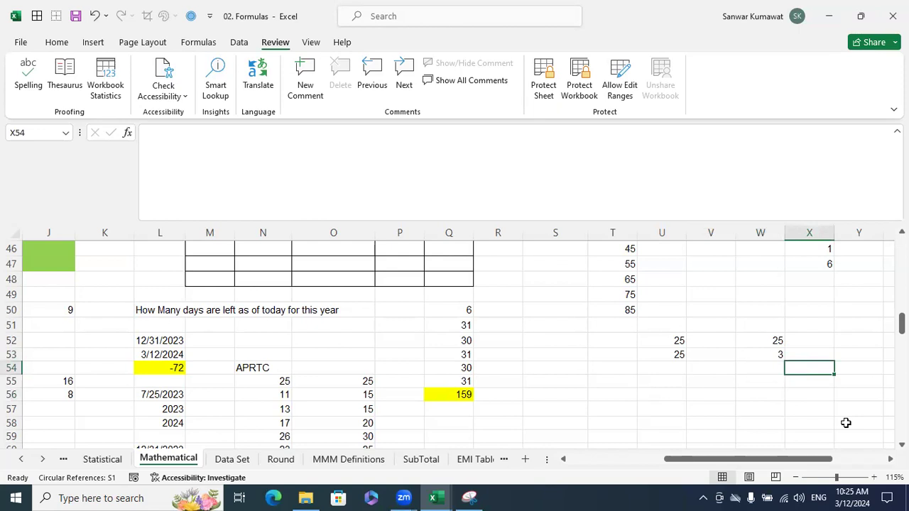
{"action": "type", "text": "6"}
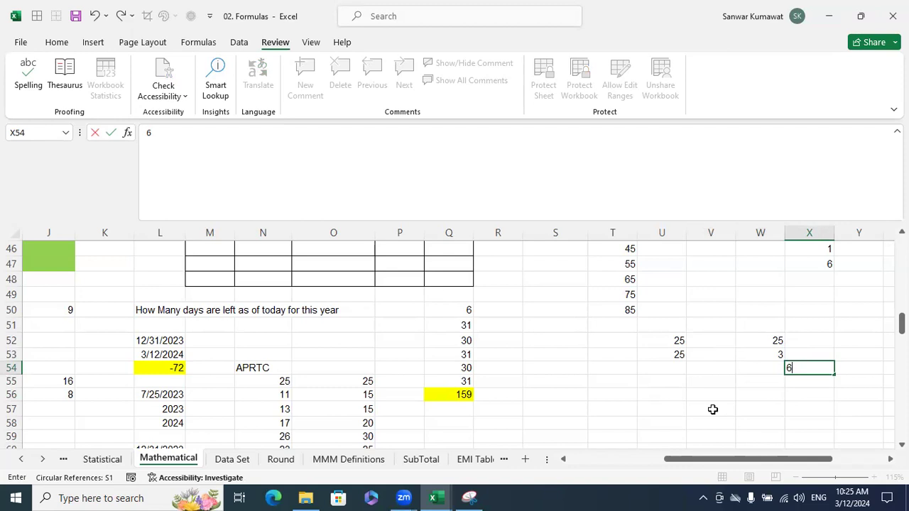
{"action": "type", "text": "25"}
{"action": "key", "text": "Return"}
Lay out the square of 35 by entering 35 in W56, 4 in W57 and the result 1225 in X57.
{"action": "left_click", "coordinate": [757, 394]}
{"action": "type", "text": "35"}
{"action": "left_click", "coordinate": [787, 419]}
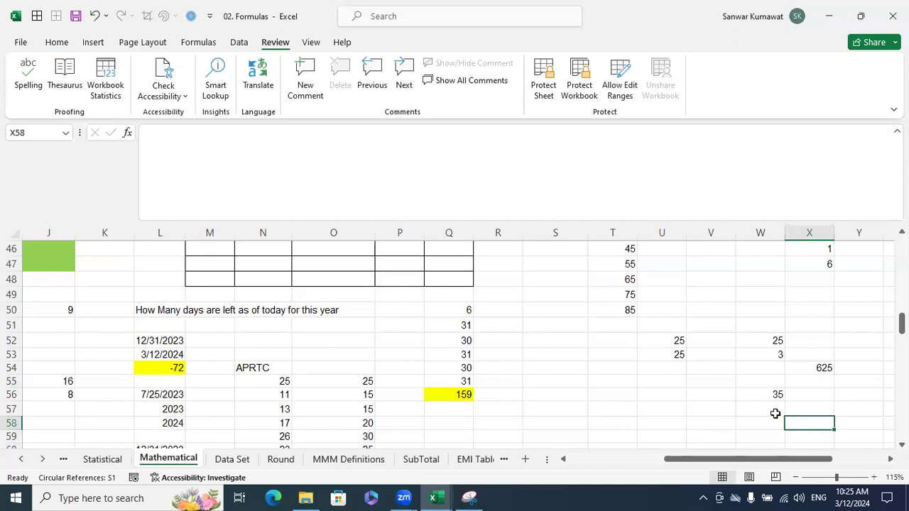
{"action": "left_click", "coordinate": [775, 413]}
{"action": "type", "text": "4"}
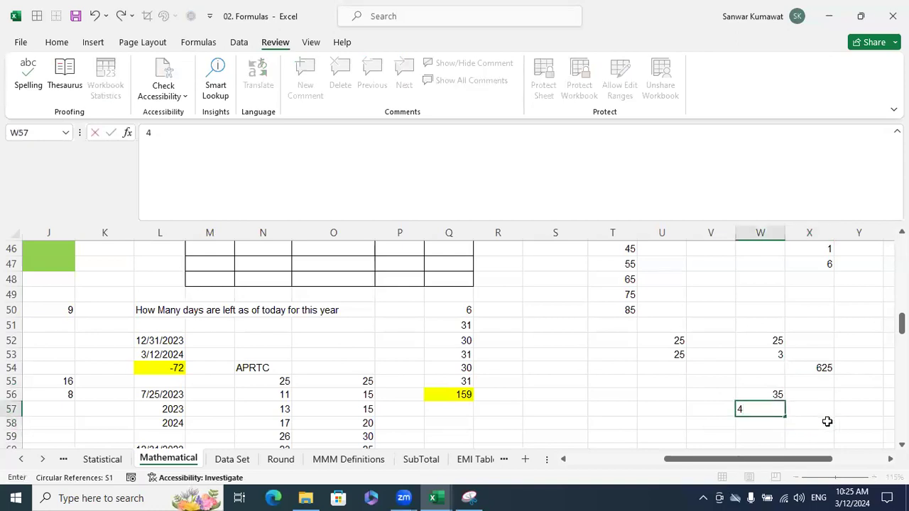
{"action": "left_click", "coordinate": [824, 408]}
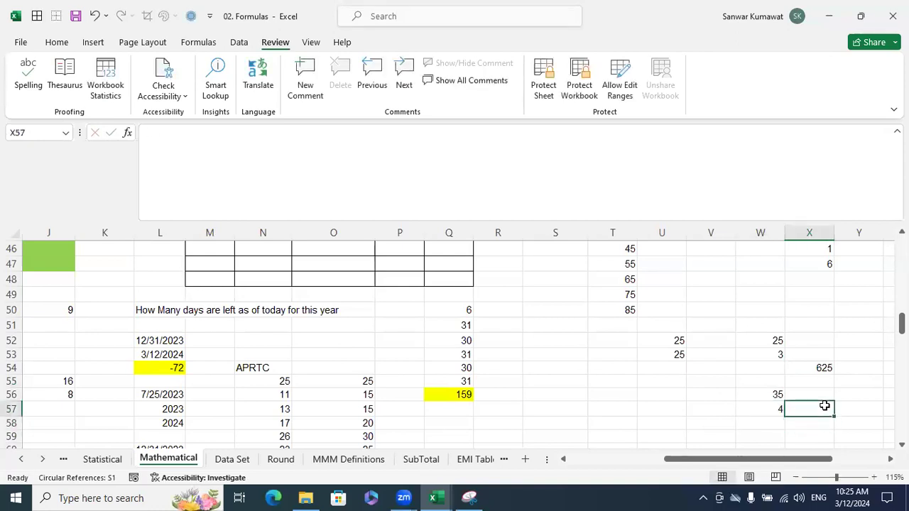
{"action": "type", "text": "1225"}
{"action": "key", "text": "Return"}
Enter 45 in W59, 5 in W60 and 2025 in X60, and select the results in X54:X60.
{"action": "scroll", "coordinate": [786, 395], "scroll_direction": "down", "scroll_amount": 1}
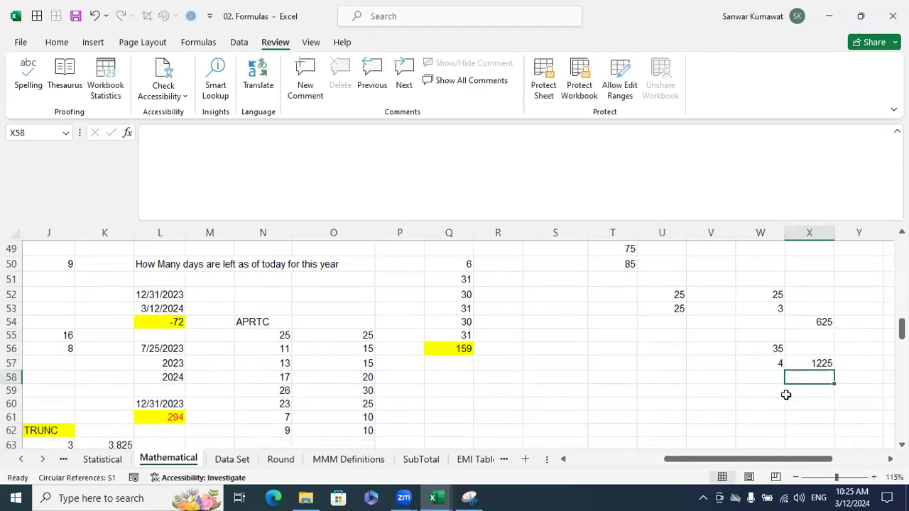
{"action": "left_click", "coordinate": [777, 391]}
{"action": "type", "text": "45"}
{"action": "left_click", "coordinate": [798, 417]}
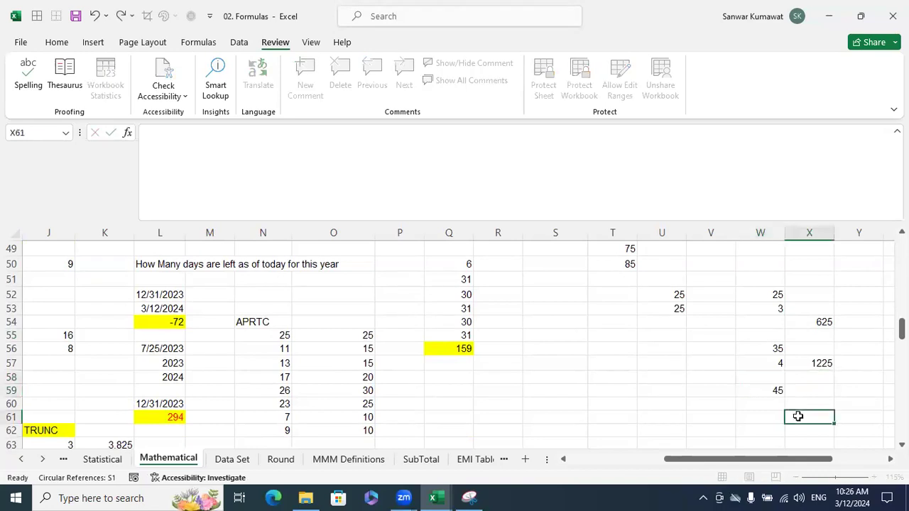
{"action": "left_click", "coordinate": [781, 403]}
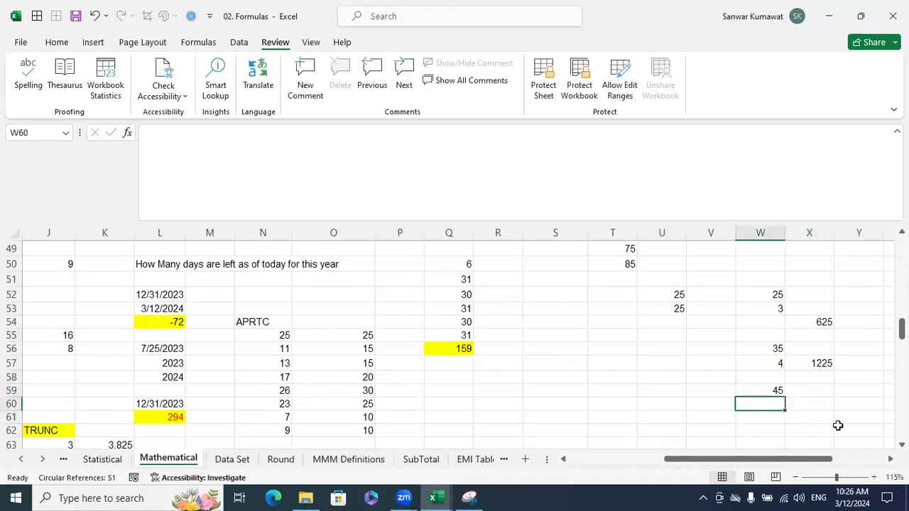
{"action": "type", "text": "5"}
{"action": "left_click", "coordinate": [824, 406]}
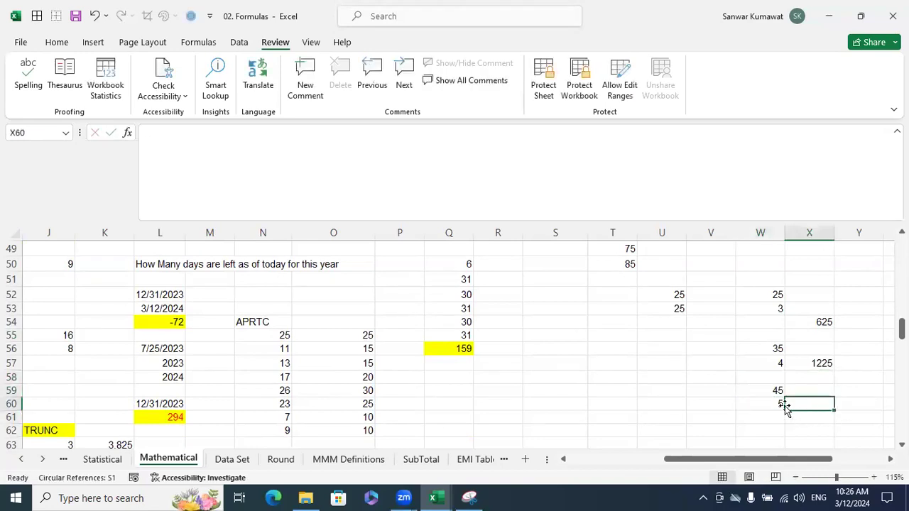
{"action": "type", "text": "20"}
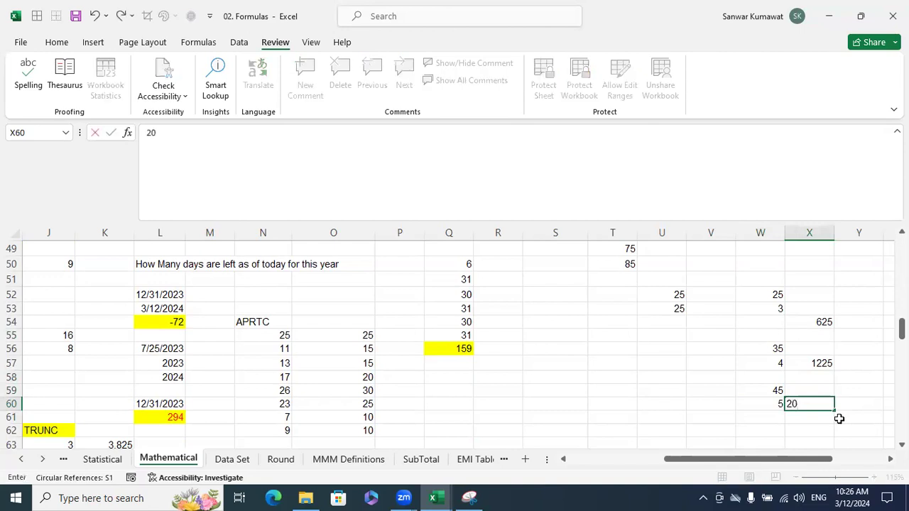
{"action": "type", "text": "25"}
{"action": "key", "text": "Return"}
{"action": "left_click_drag", "start_coordinate": [821, 323], "coordinate": [823, 403]}
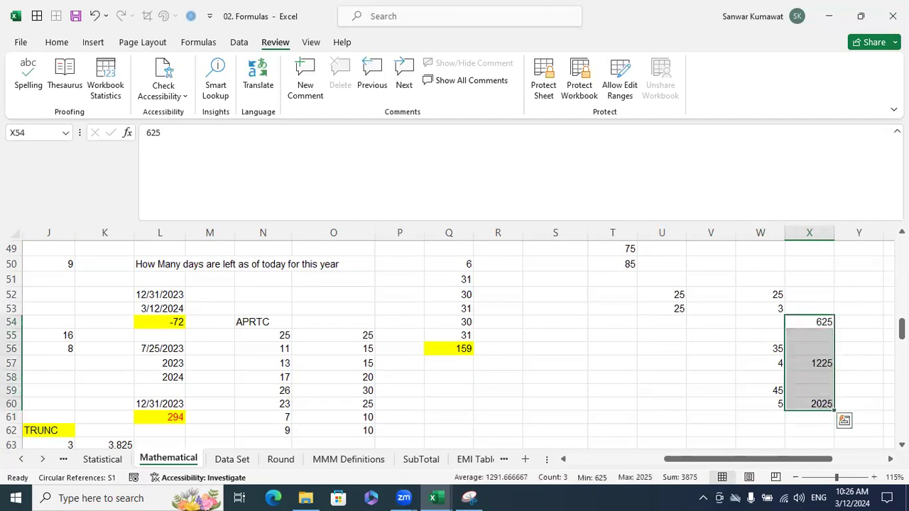
{"action": "left_click", "coordinate": [652, 350]}
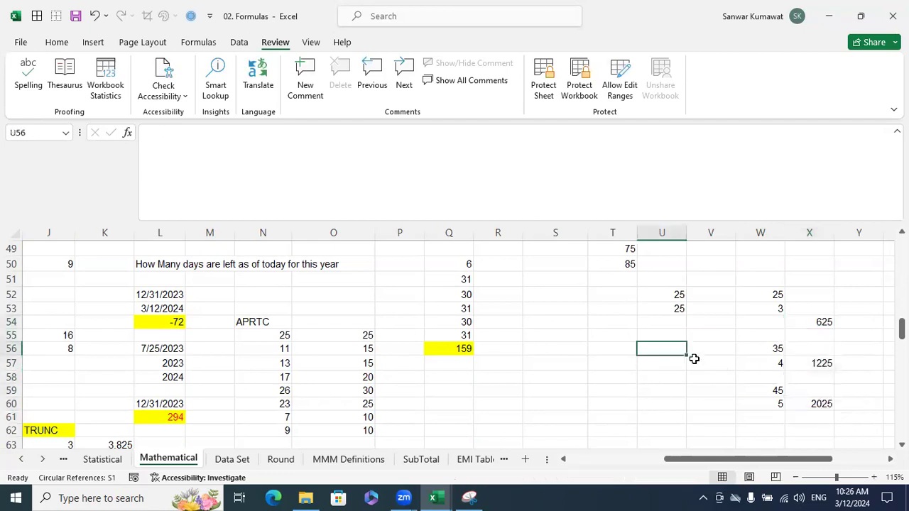
{"action": "type", "text": "24*24"}
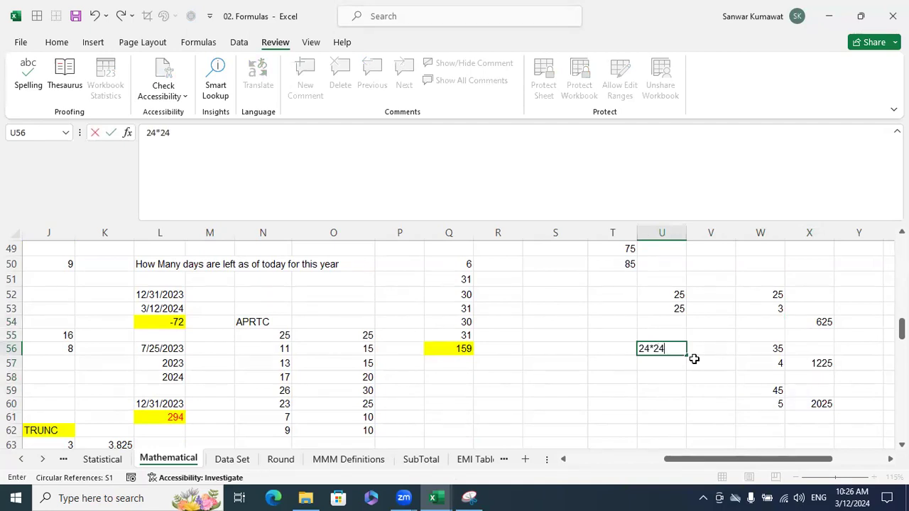
{"action": "key", "text": "BackSpace"}
{"action": "key", "text": "BackSpace"}
{"action": "key", "text": "BackSpace"}
{"action": "key", "text": "BackSpace"}
{"action": "key", "text": "BackSpace"}
Return to the number list in column T and enter 7225 in T51 as the square of 85.
{"action": "scroll", "coordinate": [692, 362], "scroll_direction": "up", "scroll_amount": 4}
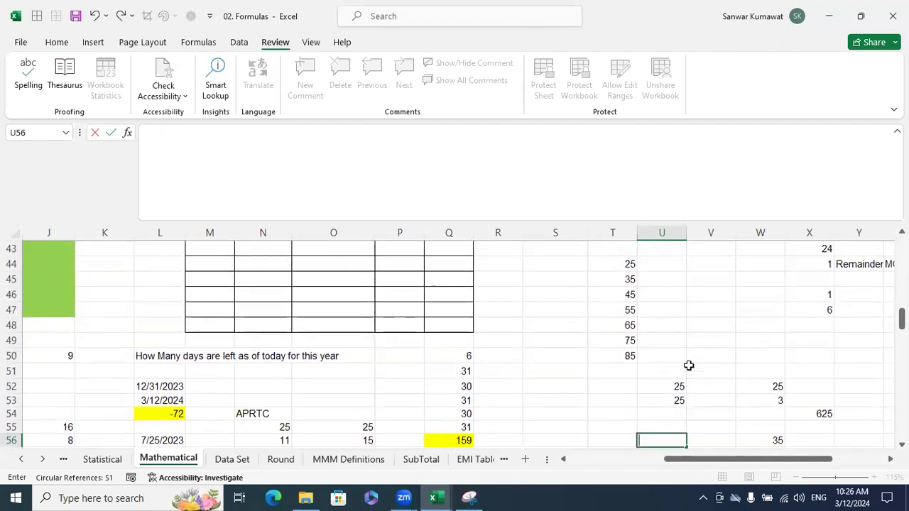
{"action": "left_click", "coordinate": [619, 265]}
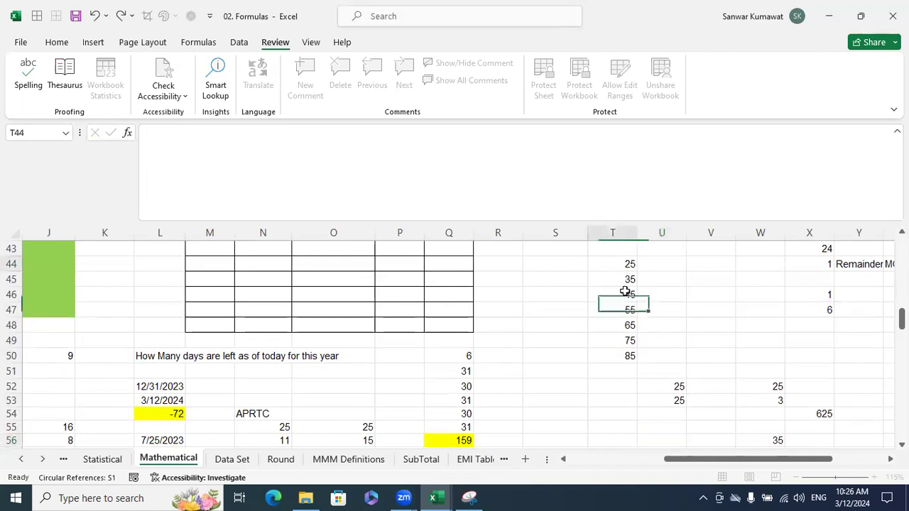
{"action": "left_click_drag", "start_coordinate": [624, 291], "coordinate": [629, 351]}
{"action": "left_click", "coordinate": [647, 358]}
{"action": "left_click", "coordinate": [629, 383]}
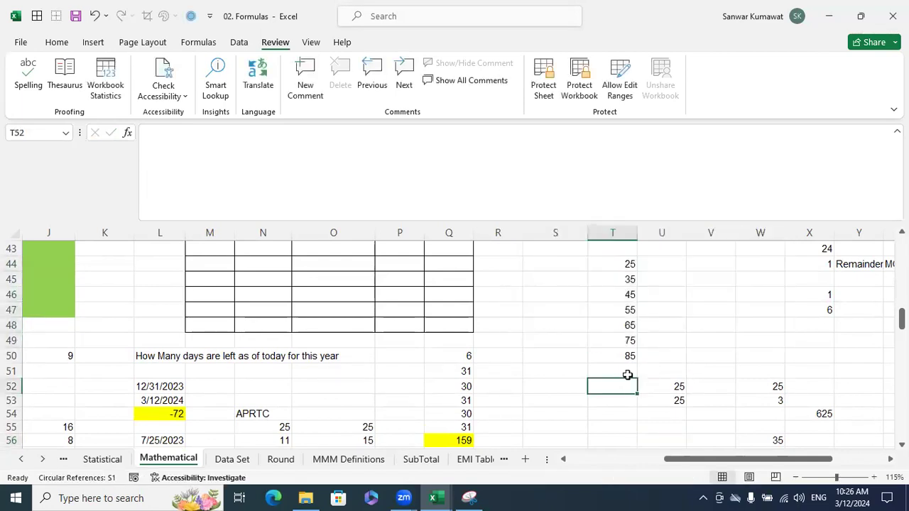
{"action": "left_click", "coordinate": [627, 370]}
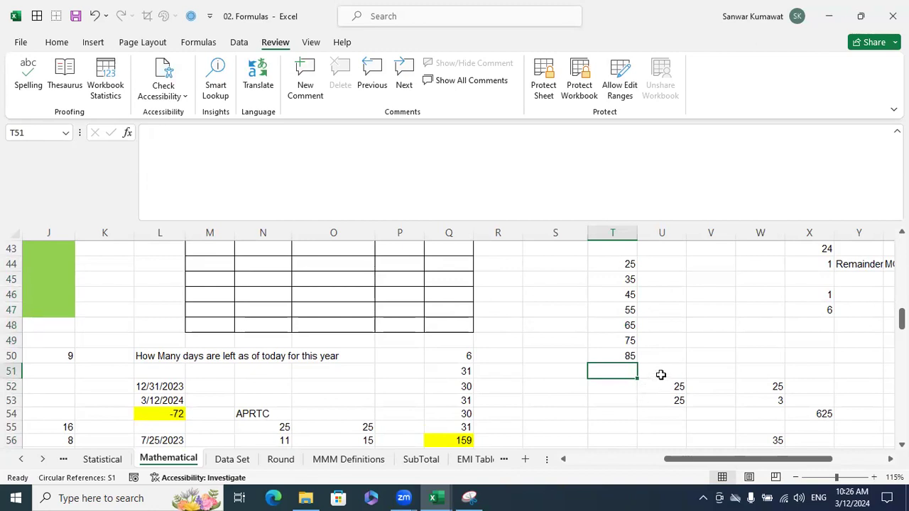
{"action": "type", "text": "72"}
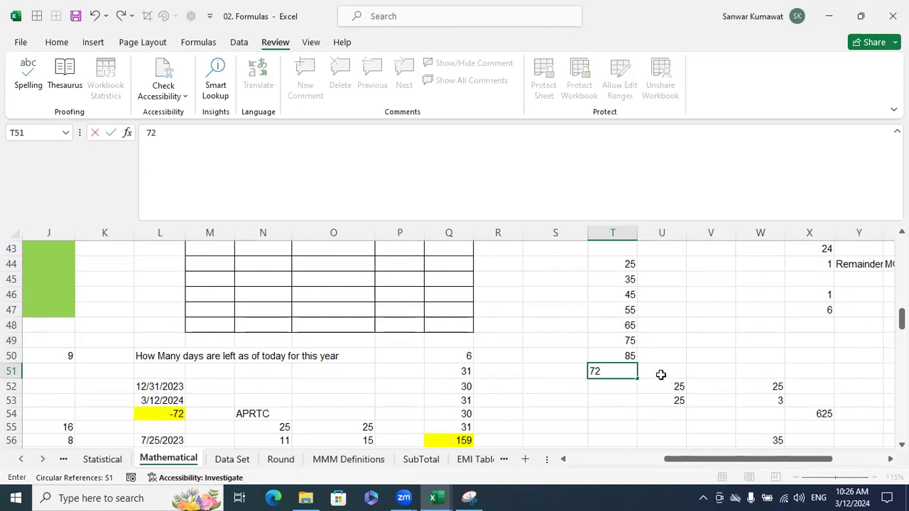
{"action": "type", "text": "25"}
{"action": "key", "text": "Return"}
{"action": "left_click", "coordinate": [683, 359]}
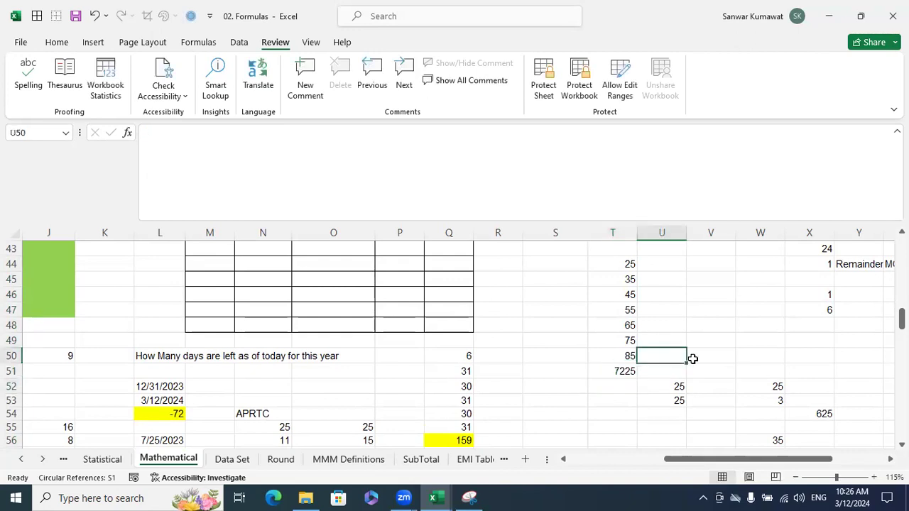
Check the square of 85 by entering =T50*85 in U50, compare it with T51, and clear U50.
{"action": "type", "text": "="}
{"action": "left_click", "coordinate": [616, 357]}
{"action": "type", "text": "*"}
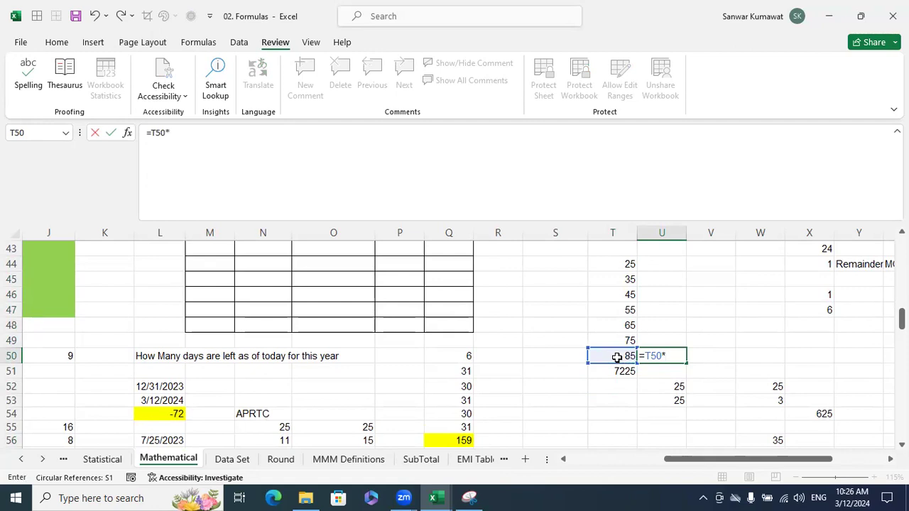
{"action": "type", "text": "85"}
{"action": "key", "text": "Return"}
{"action": "left_click", "coordinate": [618, 369]}
{"action": "left_click", "coordinate": [664, 355]}
{"action": "left_click", "coordinate": [634, 369]}
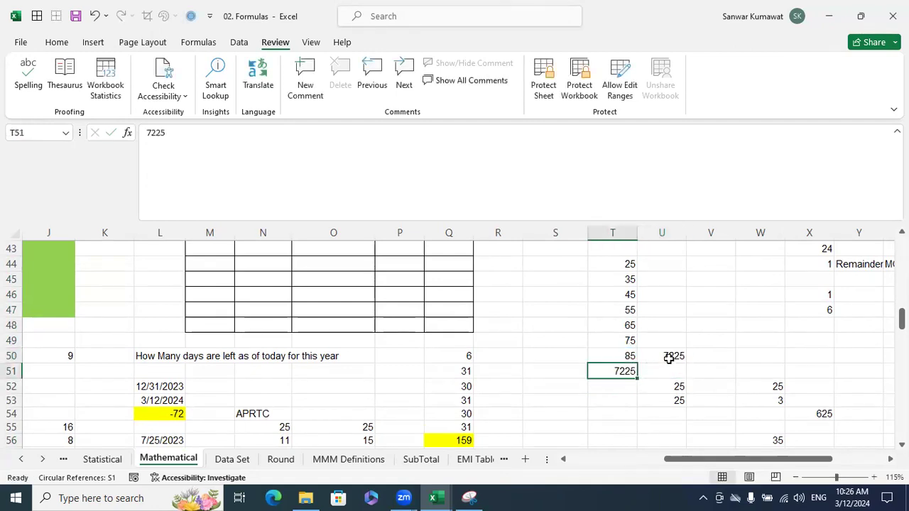
{"action": "left_click", "coordinate": [670, 357]}
{"action": "key", "text": "Delete"}
Enter =SQRT(25) in B52 beside the SQRT label to calculate the square root of 25.
{"action": "left_click_drag", "start_coordinate": [680, 460], "coordinate": [586, 461]}
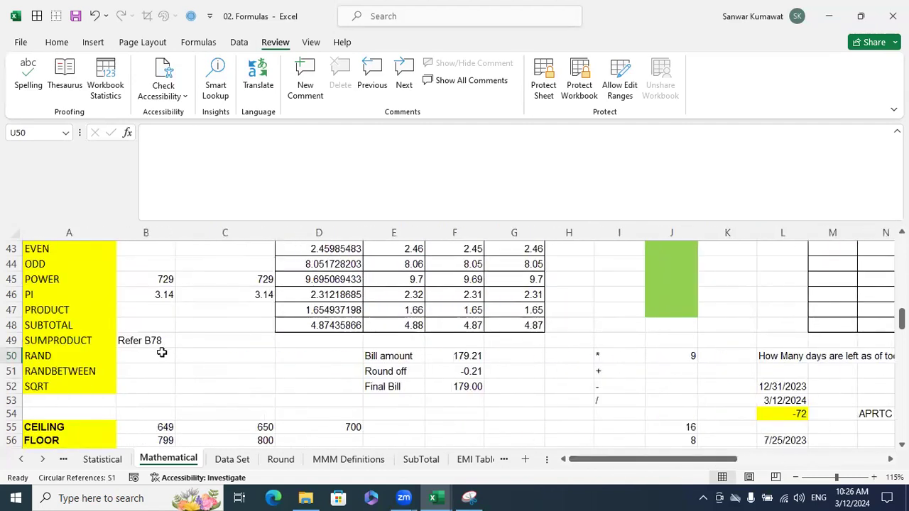
{"action": "left_click", "coordinate": [150, 387]}
{"action": "type", "text": "="}
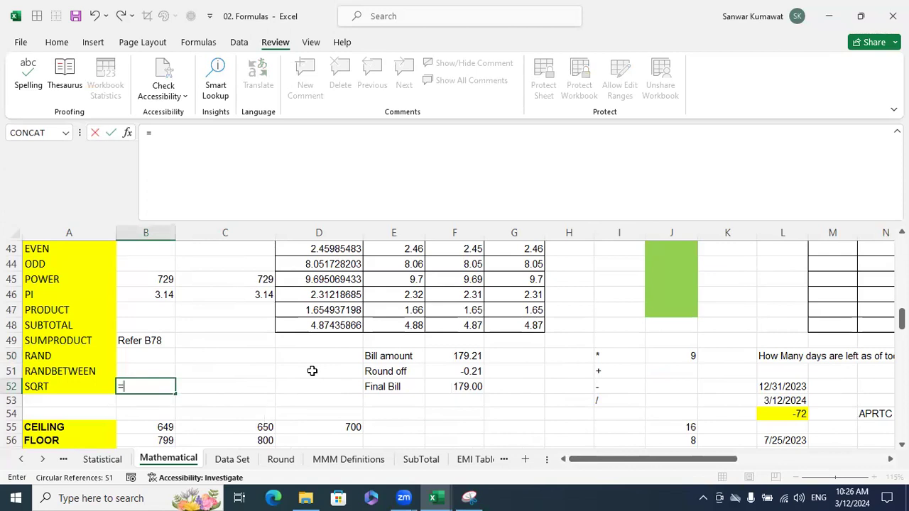
{"action": "type", "text": "sqr"}
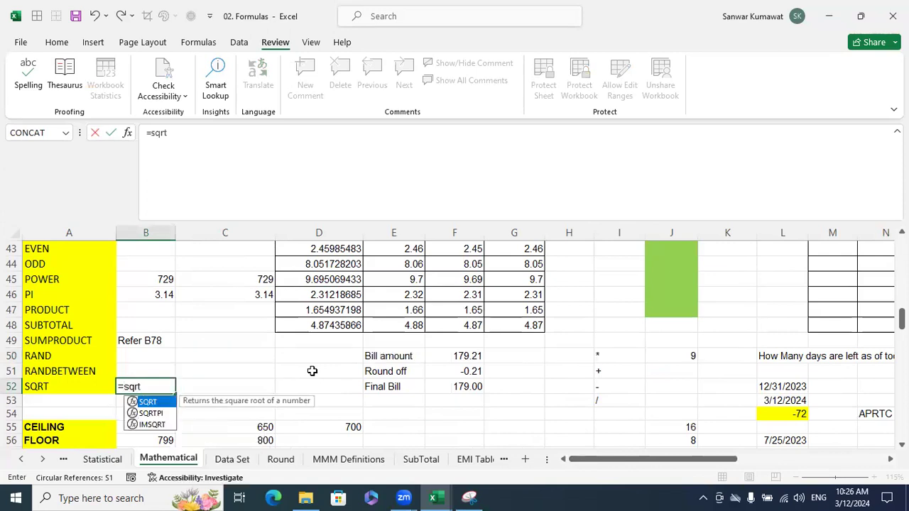
{"action": "type", "text": "t"}
{"action": "key", "text": "Tab"}
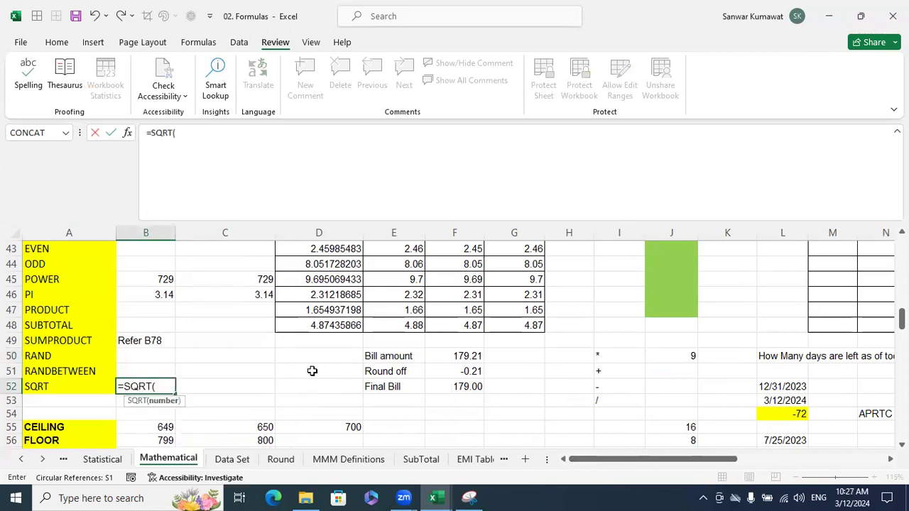
{"action": "type", "text": "25)"}
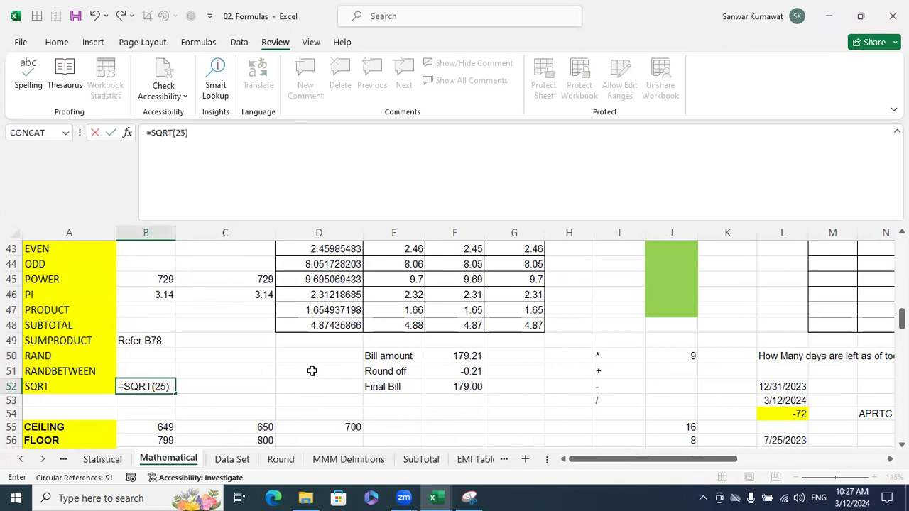
{"action": "key", "text": "Return"}
{"action": "key", "text": "Up"}
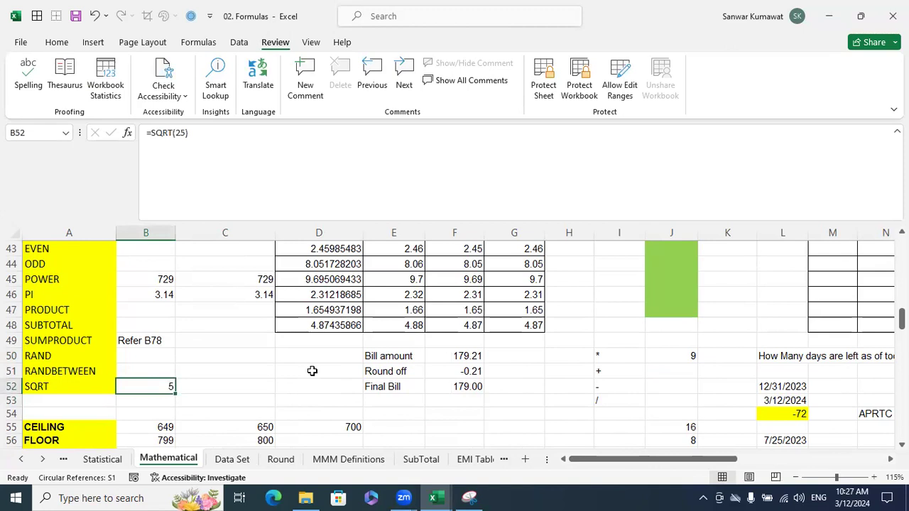
Change the square root formula in B52 to =SQRT(625) and reselect the cell.
{"action": "key", "text": "F2"}
{"action": "key", "text": "Left"}
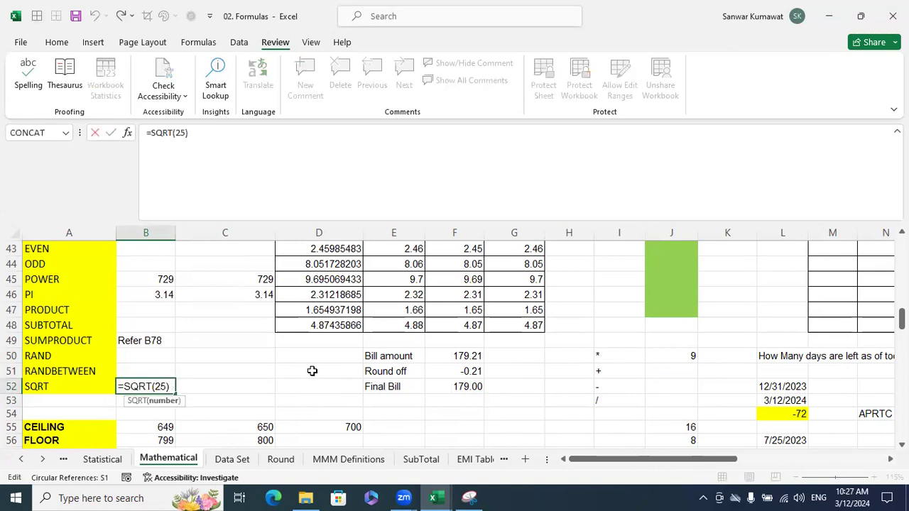
{"action": "type", "text": "6"}
{"action": "key", "text": "Return"}
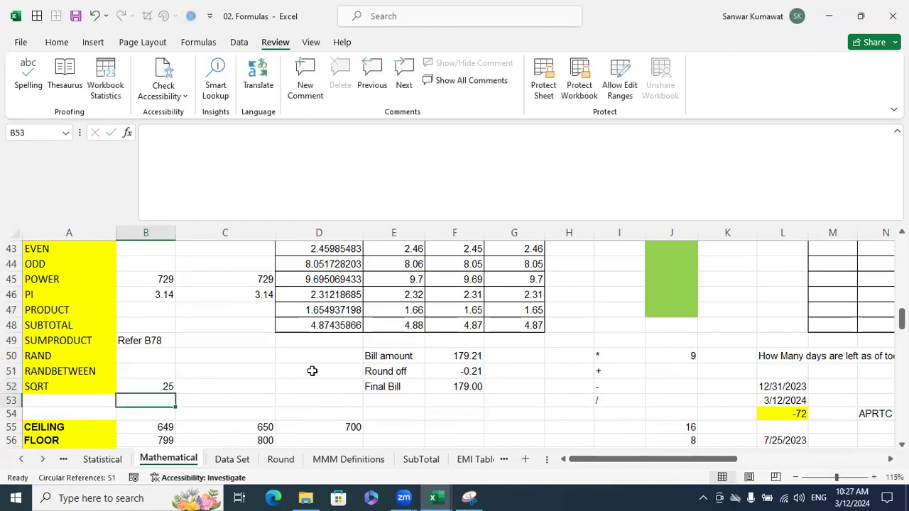
{"action": "key", "text": "Up"}
{"action": "key", "text": "Down"}
{"action": "key", "text": "Down"}
{"action": "key", "text": "Up"}
{"action": "key", "text": "Up"}
Examine the list of rounding functions from CEILING to ROUND in A55:A60 and the highlighted functions above it.
{"action": "scroll", "coordinate": [331, 359], "scroll_direction": "down", "scroll_amount": 4}
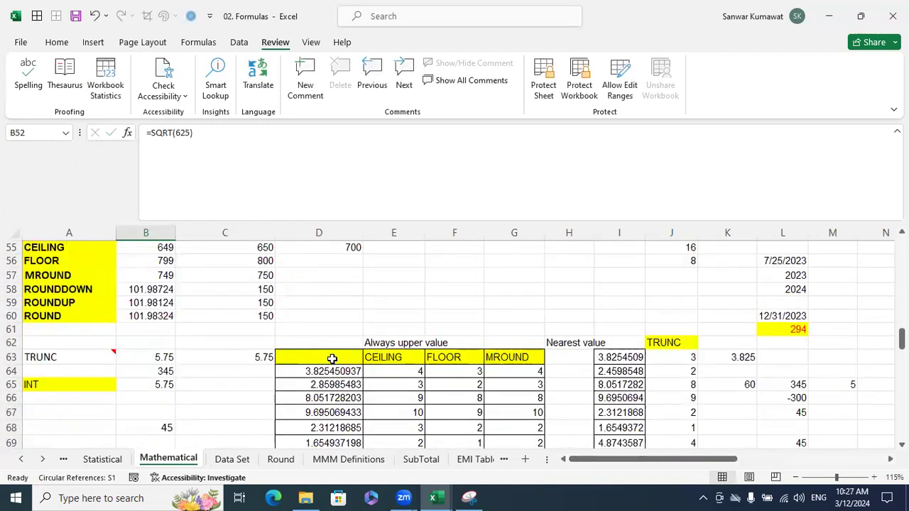
{"action": "scroll", "coordinate": [331, 359], "scroll_direction": "up", "scroll_amount": 1}
{"action": "left_click_drag", "start_coordinate": [64, 288], "coordinate": [53, 361]}
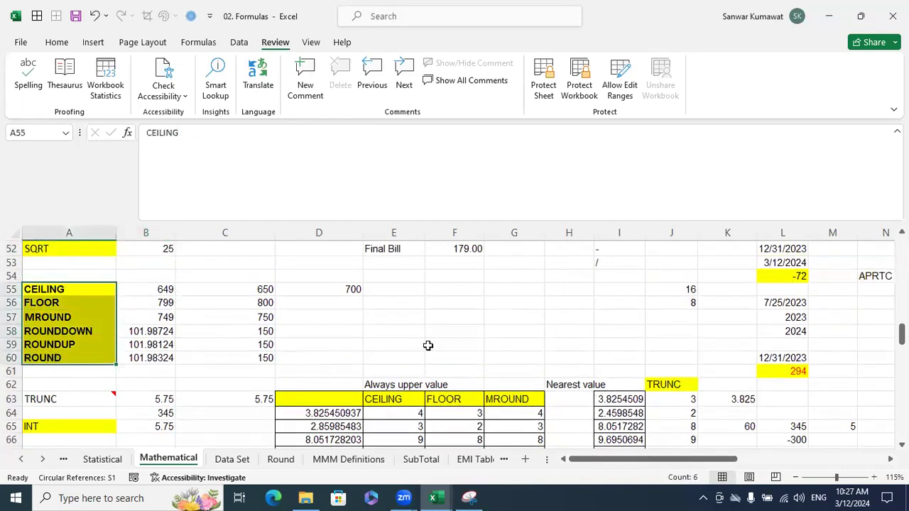
{"action": "scroll", "coordinate": [428, 345], "scroll_direction": "up", "scroll_amount": 3}
{"action": "scroll", "coordinate": [428, 345], "scroll_direction": "up", "scroll_amount": 3}
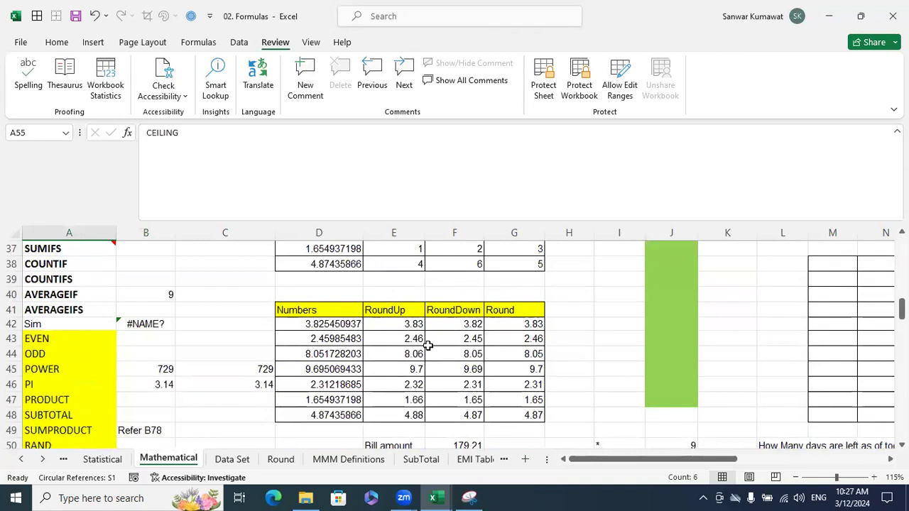
{"action": "scroll", "coordinate": [428, 345], "scroll_direction": "down", "scroll_amount": 3}
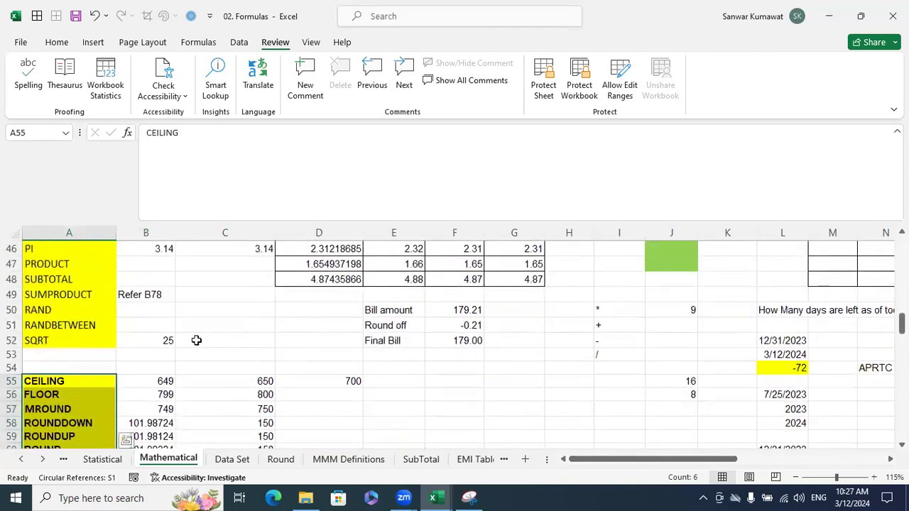
Change the square root formula in B52 to =SQRT(720) and reselect the cell.
{"action": "left_click", "coordinate": [169, 340]}
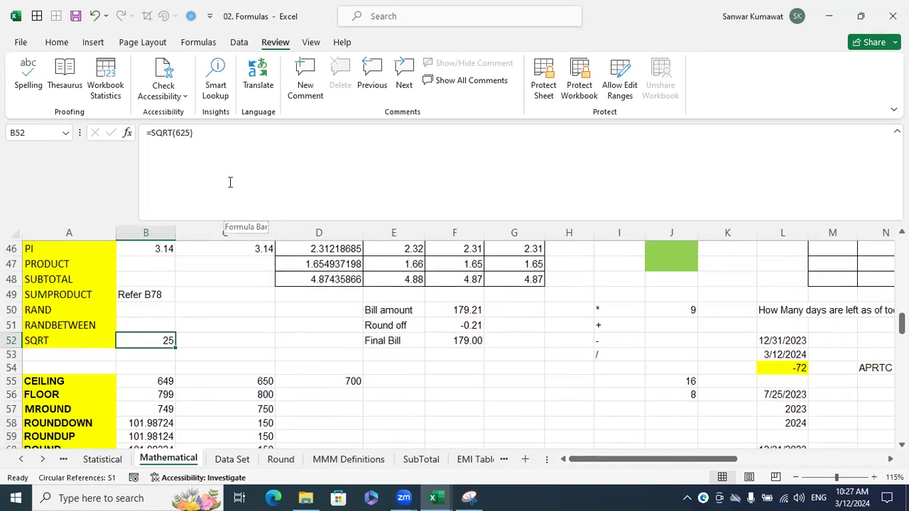
{"action": "left_click", "coordinate": [207, 149]}
{"action": "key", "text": "BackSpace"}
{"action": "key", "text": "BackSpace"}
{"action": "key", "text": "BackSpace"}
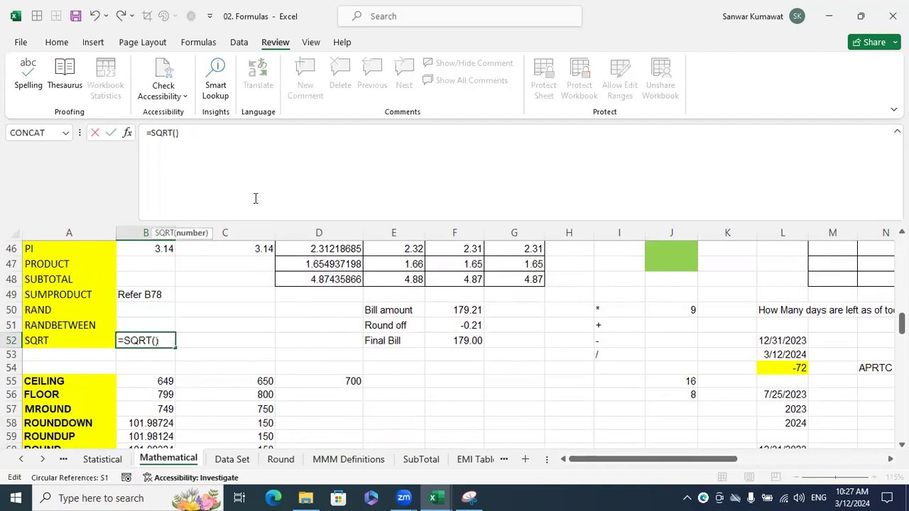
{"action": "type", "text": "720"}
{"action": "key", "text": "Return"}
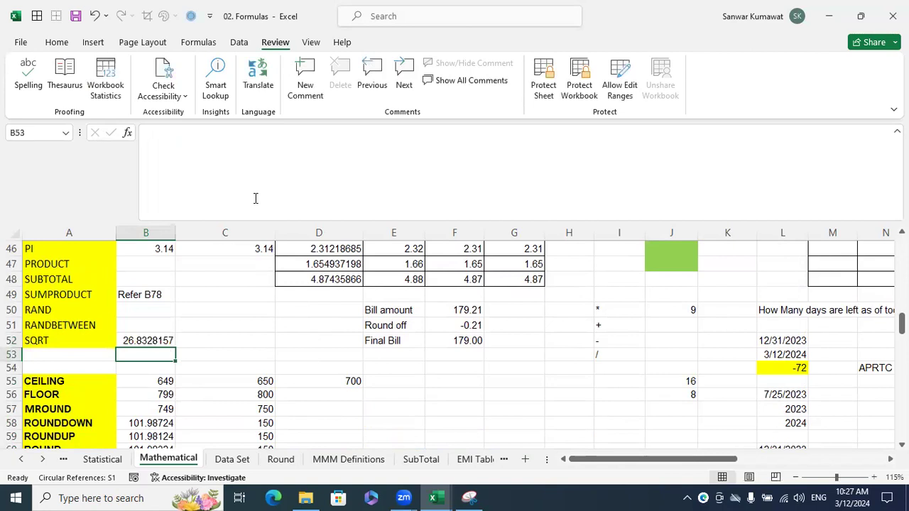
{"action": "left_click", "coordinate": [146, 339]}
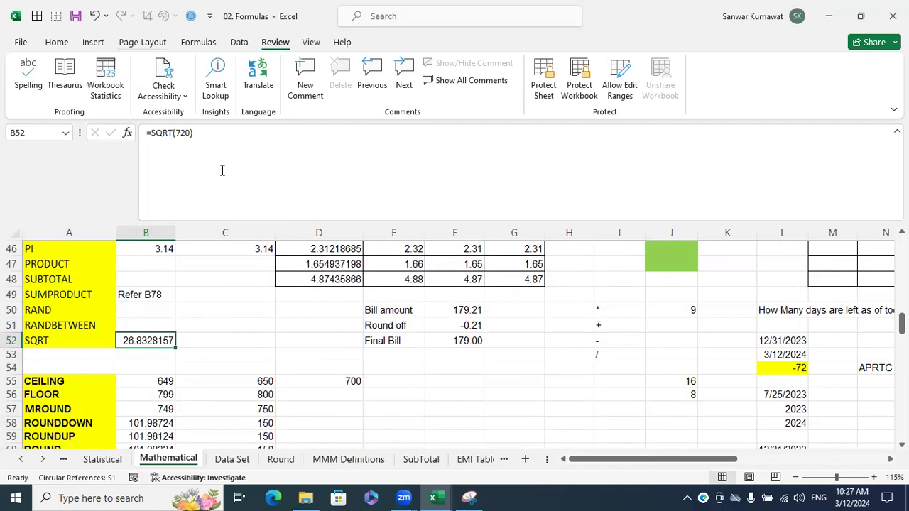
{"action": "key", "text": "alt+Tab"}
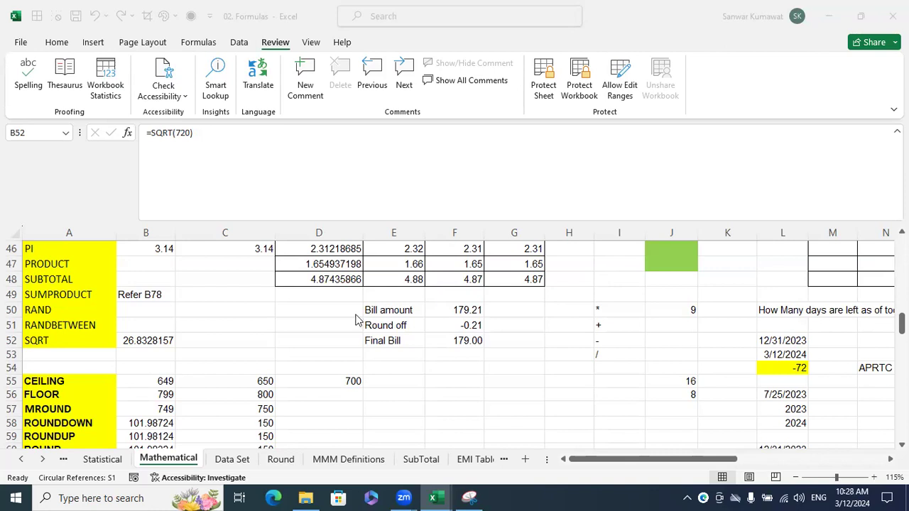
{"action": "scroll", "coordinate": [367, 358], "scroll_direction": "down", "scroll_amount": 2}
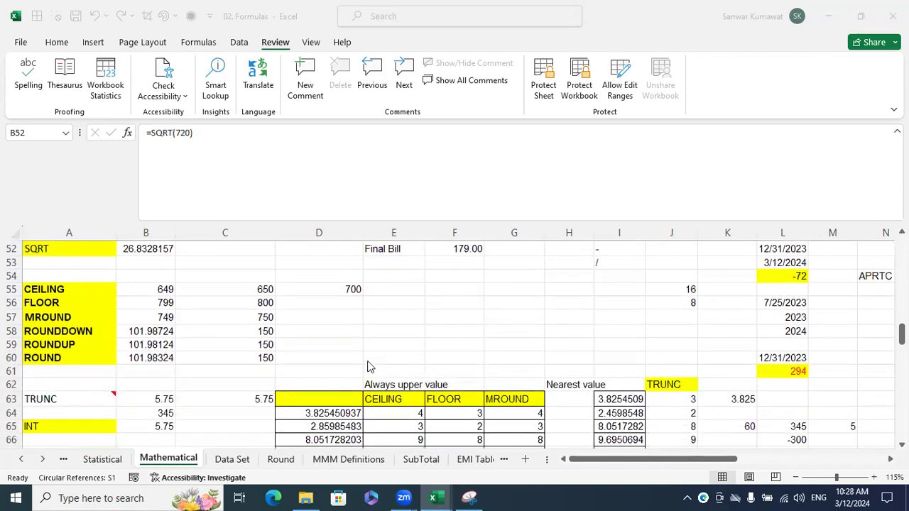
{"action": "scroll", "coordinate": [367, 358], "scroll_direction": "up", "scroll_amount": 2}
{"action": "scroll", "coordinate": [369, 360], "scroll_direction": "up", "scroll_amount": 3}
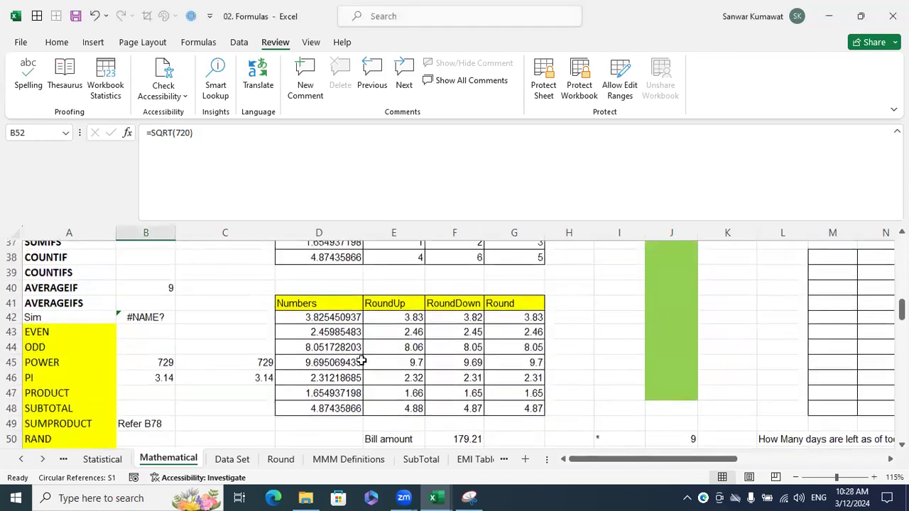
{"action": "scroll", "coordinate": [509, 401], "scroll_direction": "down", "scroll_amount": 2}
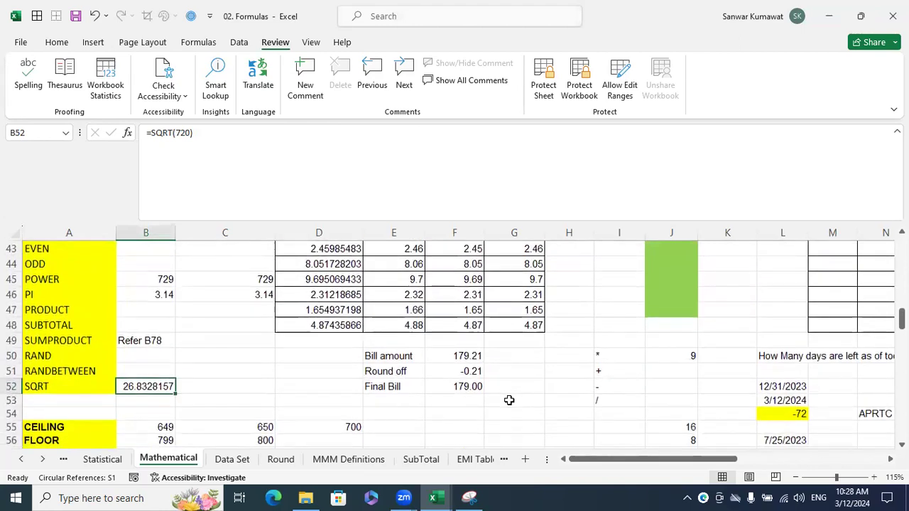
Set the bill amount in F50 to 179.78 and highlight the bill, round-off and final bill block.
{"action": "left_click", "coordinate": [463, 357]}
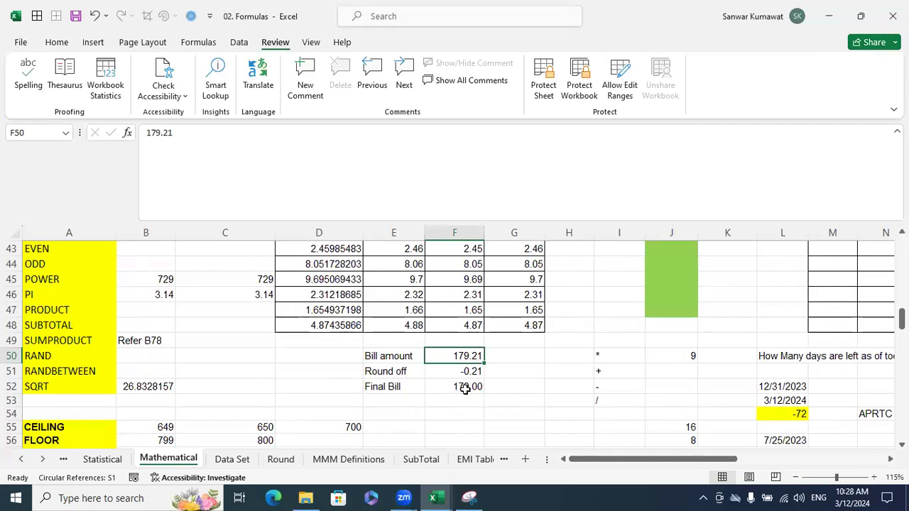
{"action": "left_click", "coordinate": [262, 155]}
{"action": "key", "text": "BackSpace"}
{"action": "key", "text": "BackSpace"}
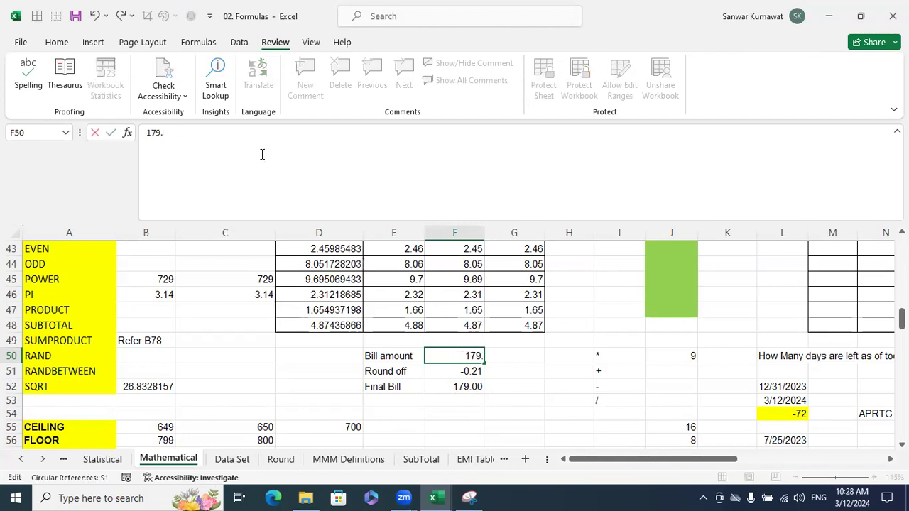
{"action": "type", "text": "78"}
{"action": "key", "text": "Return"}
{"action": "left_click", "coordinate": [471, 359]}
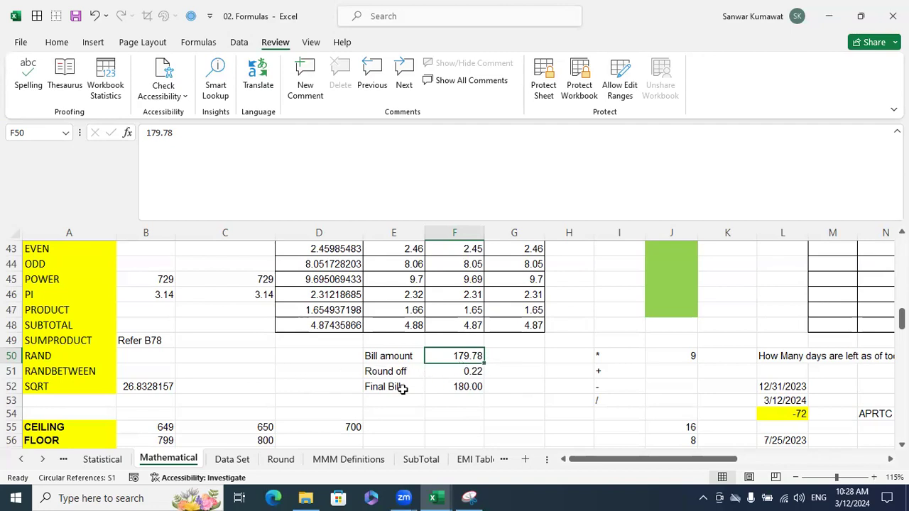
{"action": "left_click_drag", "start_coordinate": [496, 413], "coordinate": [391, 367]}
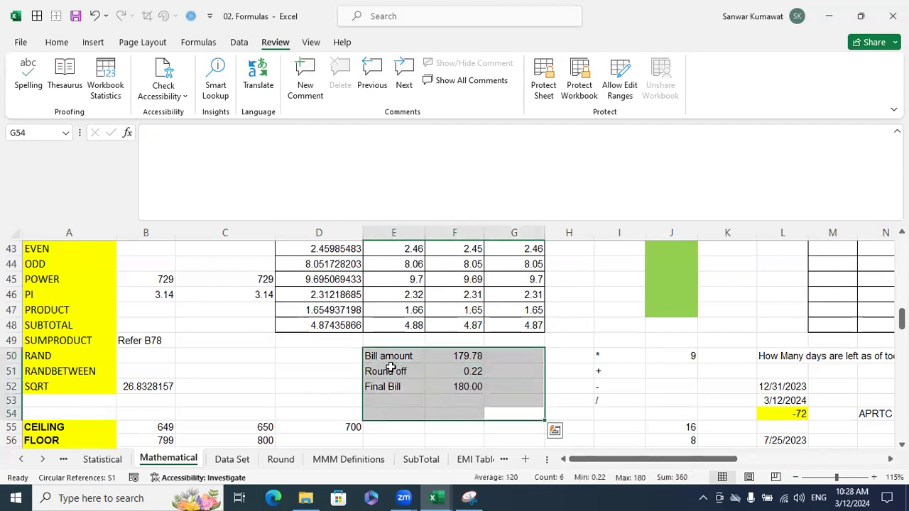
{"action": "left_click", "coordinate": [519, 386]}
Examine the RoundUp, RoundDown and Round columns of the rounding table, comparing their headers in E41:G41.
{"action": "scroll", "coordinate": [423, 334], "scroll_direction": "up", "scroll_amount": 2}
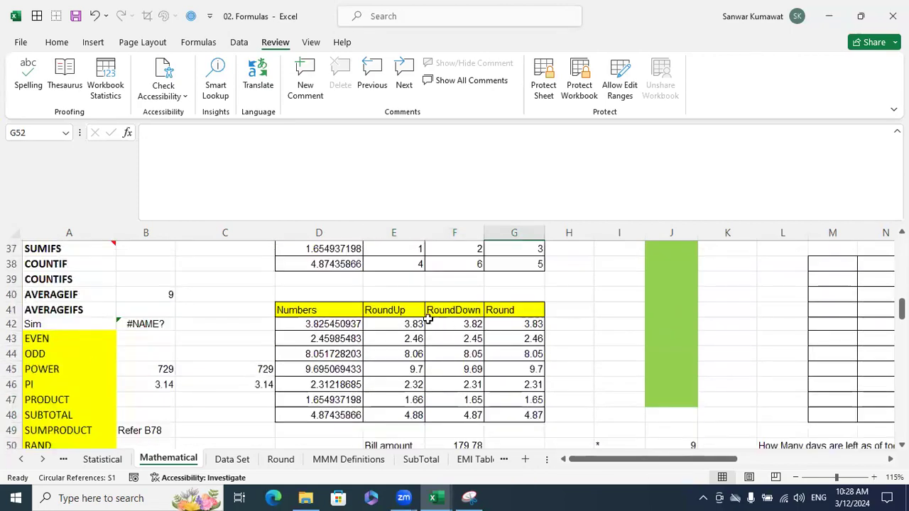
{"action": "left_click", "coordinate": [402, 310]}
{"action": "left_click", "coordinate": [462, 311]}
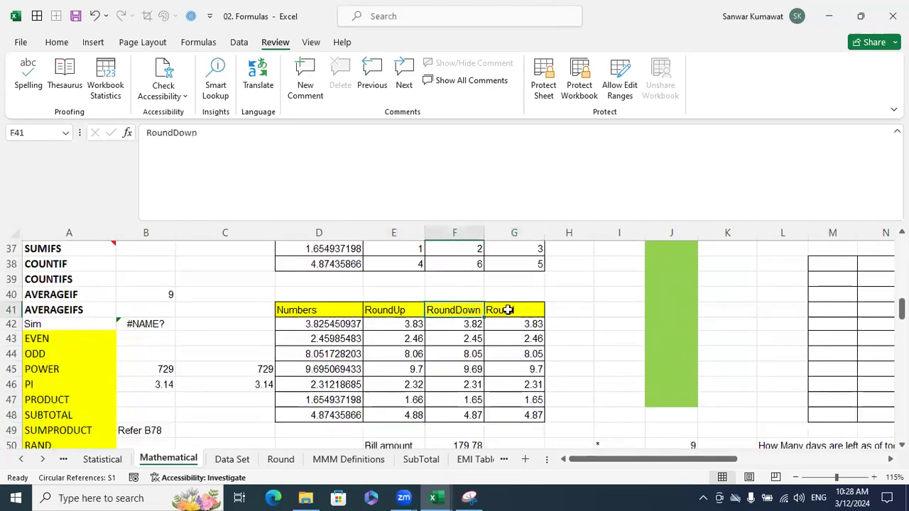
{"action": "left_click", "coordinate": [511, 310]}
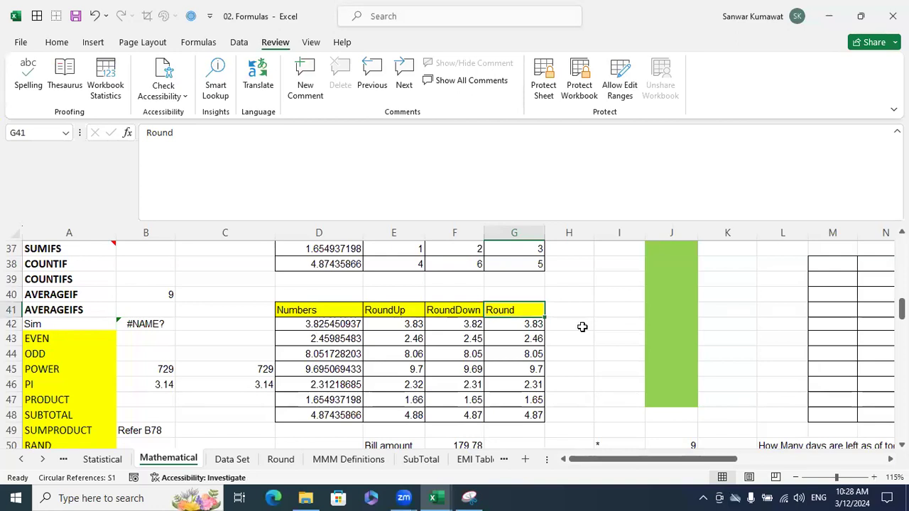
{"action": "left_click", "coordinate": [391, 312]}
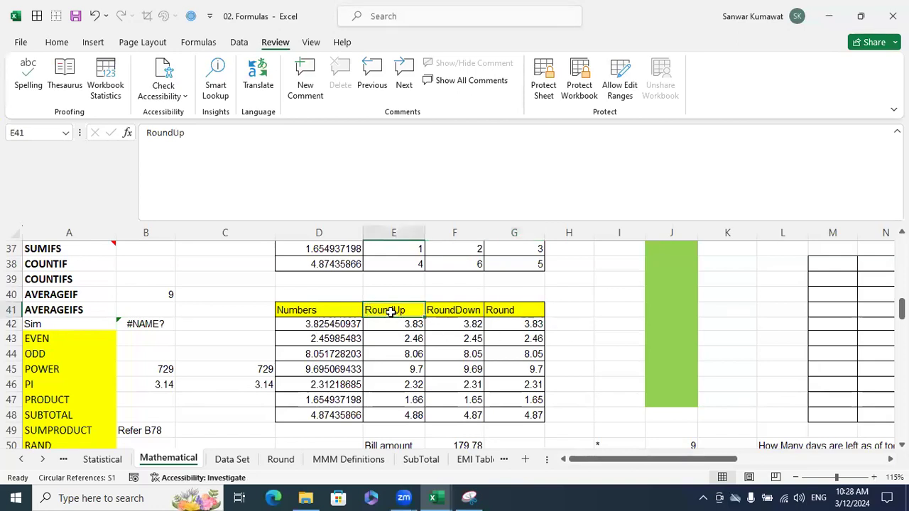
{"action": "left_click", "coordinate": [454, 316]}
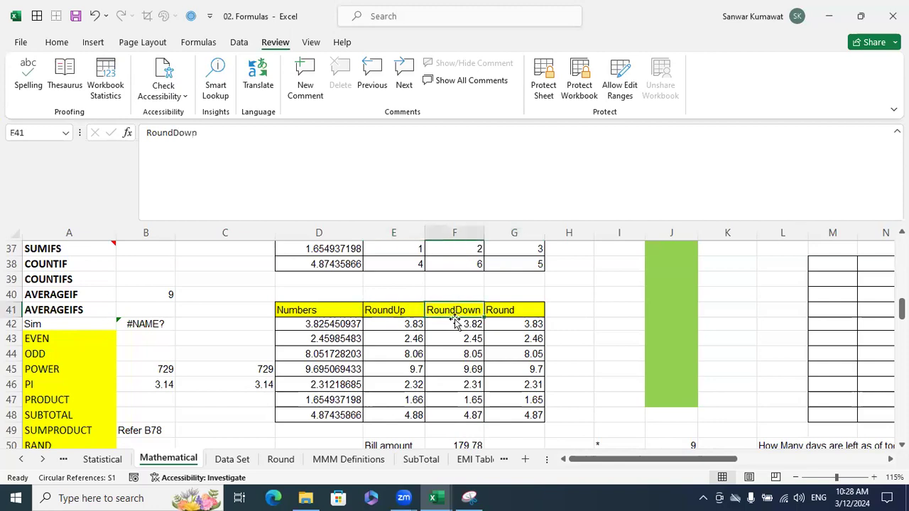
{"action": "left_click", "coordinate": [511, 309]}
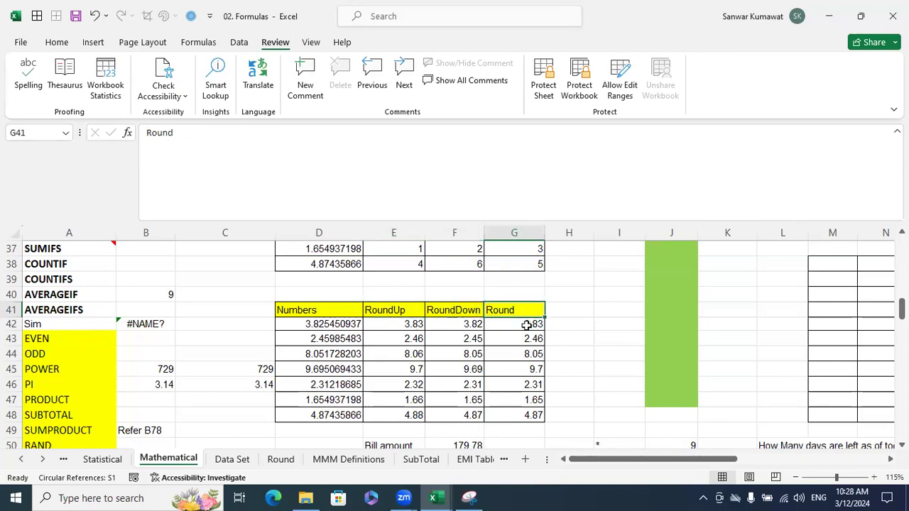
{"action": "left_click", "coordinate": [416, 310]}
{"action": "left_click", "coordinate": [444, 310]}
{"action": "left_click", "coordinate": [517, 309]}
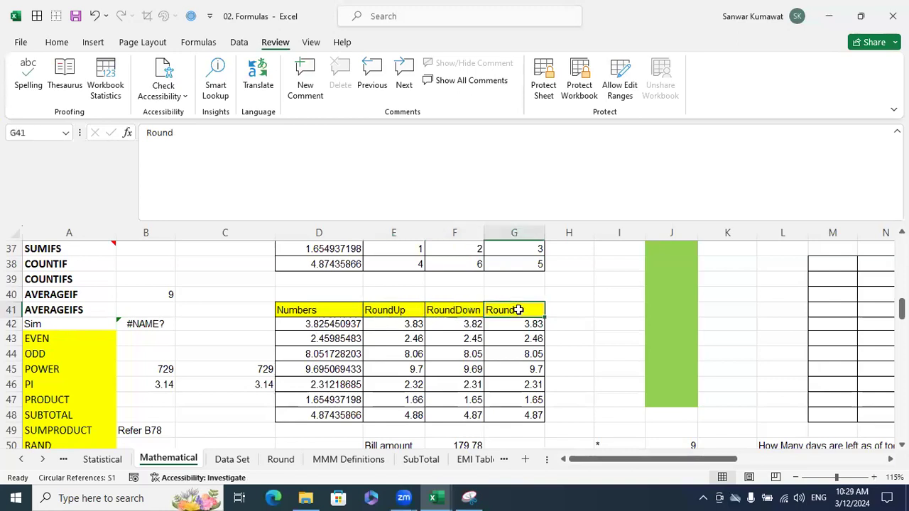
{"action": "left_click", "coordinate": [402, 312]}
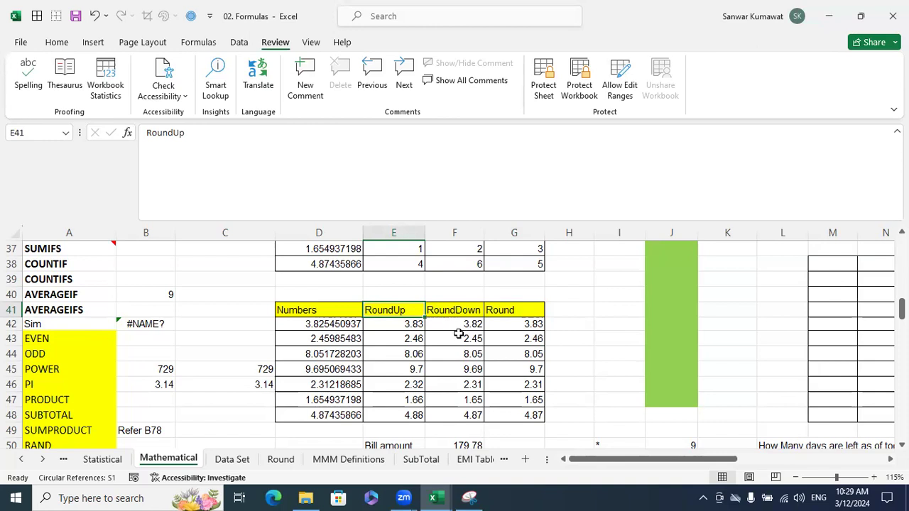
{"action": "left_click", "coordinate": [470, 310]}
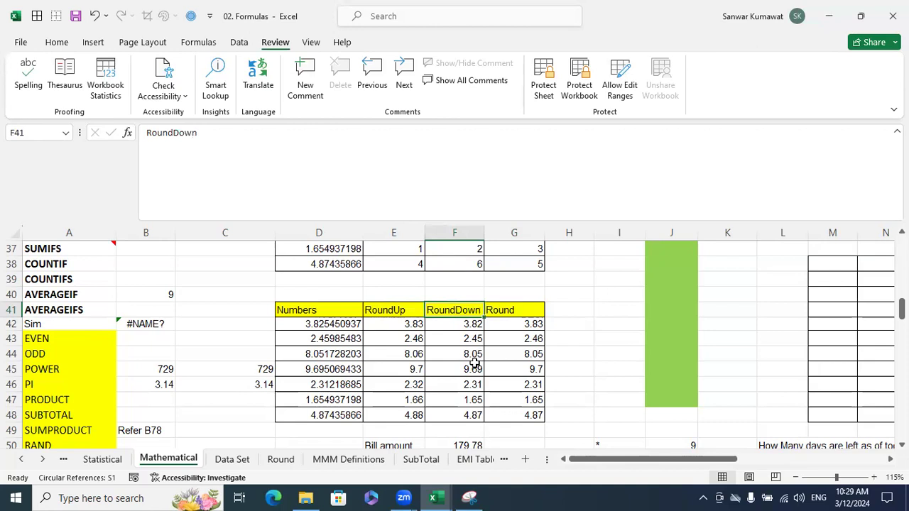
Clear the RoundUp results in E42:E49 of the rounding table, leaving its header in place.
{"action": "left_click", "coordinate": [508, 310]}
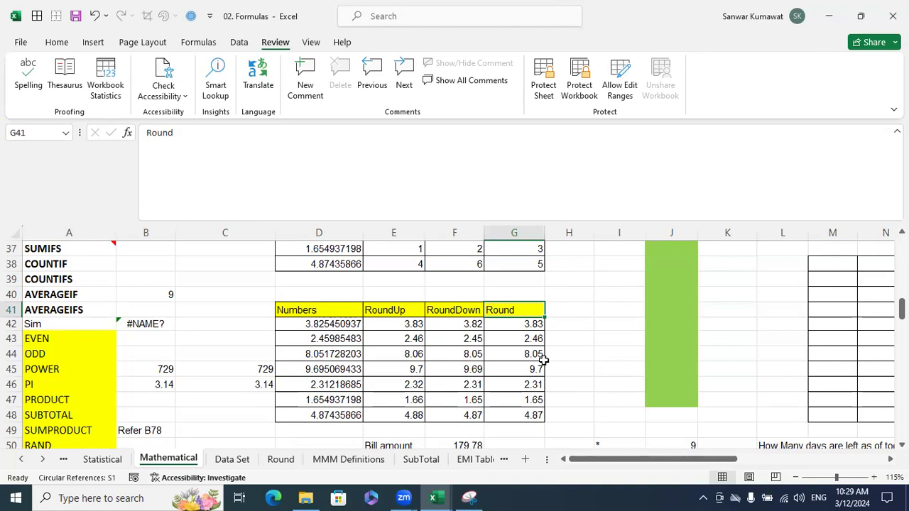
{"action": "scroll", "coordinate": [543, 360], "scroll_direction": "down", "scroll_amount": 1}
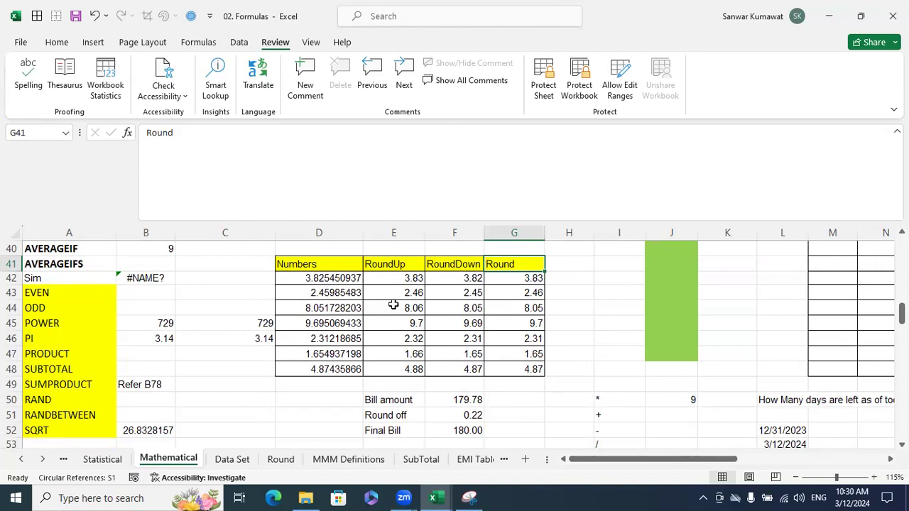
{"action": "left_click", "coordinate": [317, 280]}
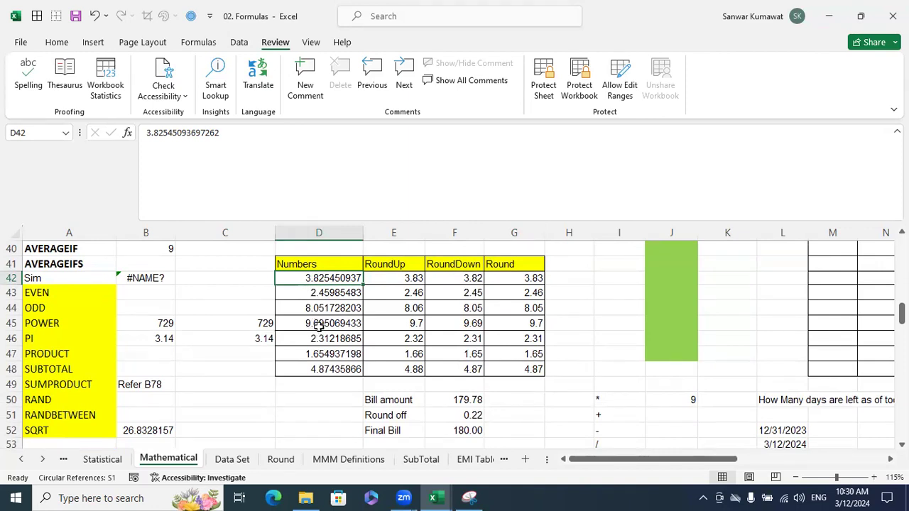
{"action": "left_click_drag", "start_coordinate": [393, 369], "coordinate": [415, 277]}
{"action": "left_click", "coordinate": [415, 277]}
{"action": "left_click", "coordinate": [491, 349]}
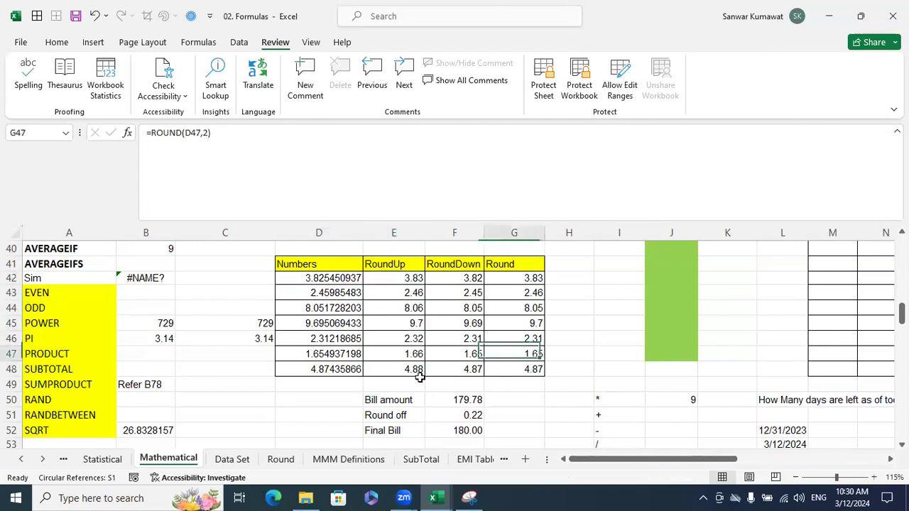
{"action": "left_click_drag", "start_coordinate": [395, 379], "coordinate": [416, 278]}
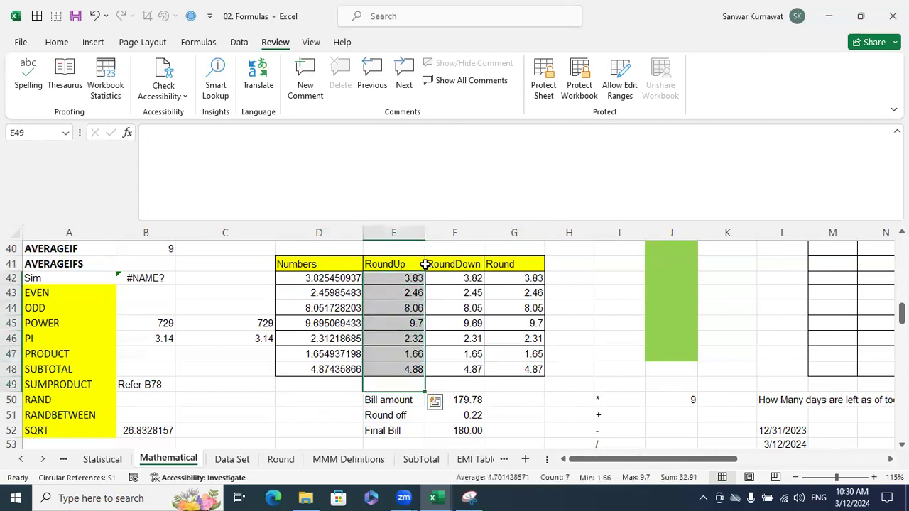
{"action": "key", "text": "Delete"}
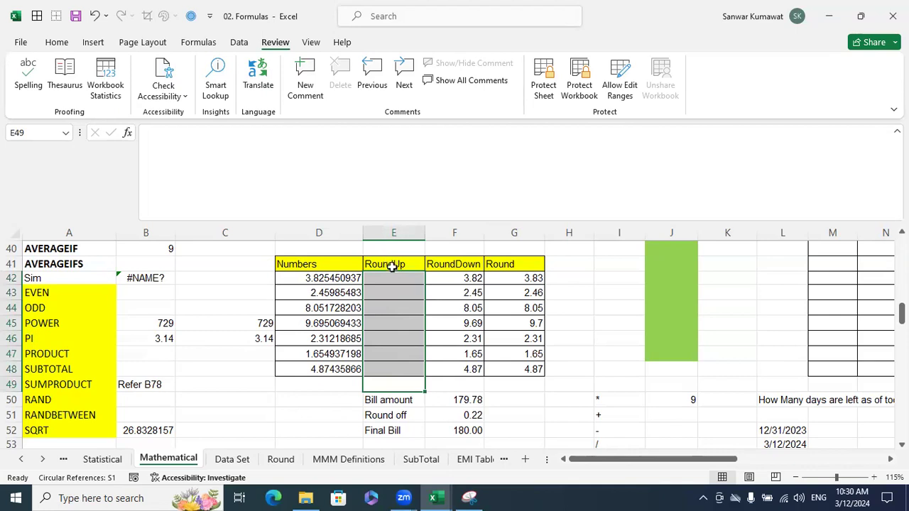
Enter =ROUNDUP(D42,2) in E42 to round the first number up to two decimals.
{"action": "left_click", "coordinate": [402, 281]}
{"action": "type", "text": "=roun"}
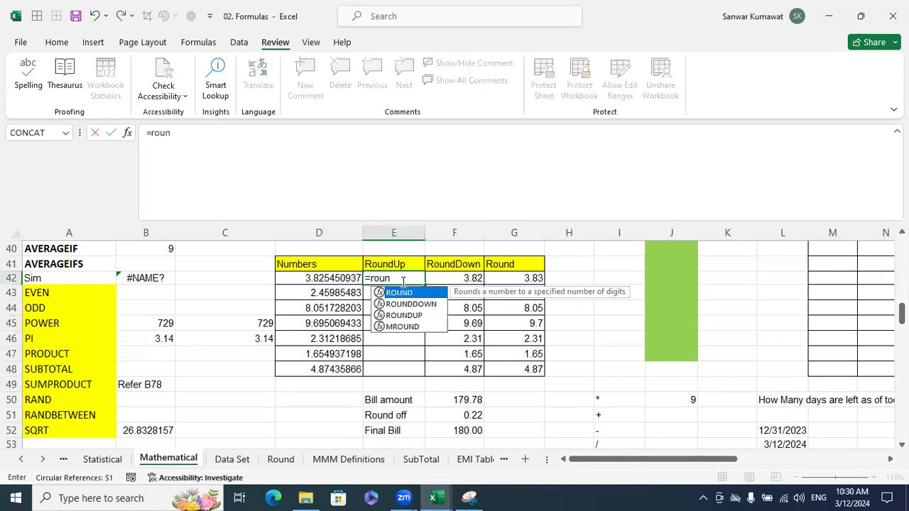
{"action": "key", "text": "Down"}
{"action": "key", "text": "Down"}
{"action": "key", "text": "Tab"}
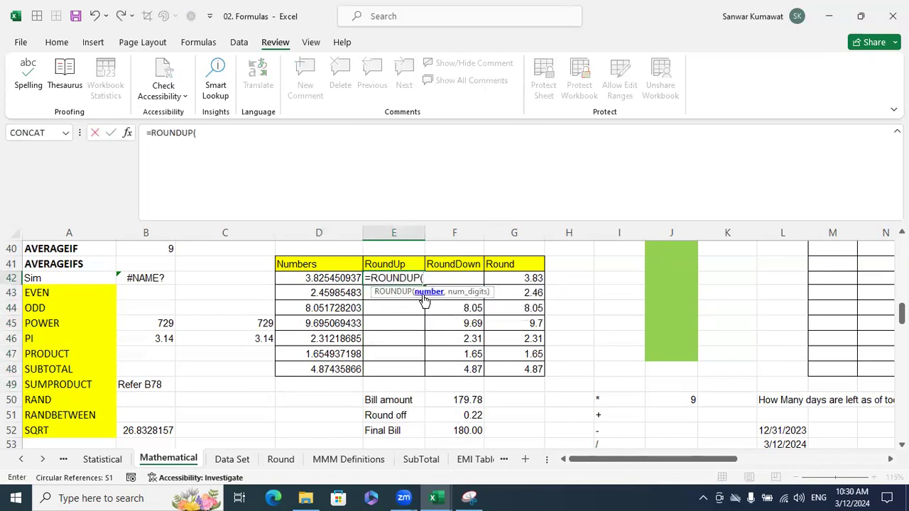
{"action": "left_click", "coordinate": [328, 282]}
{"action": "type", "text": ",2"}
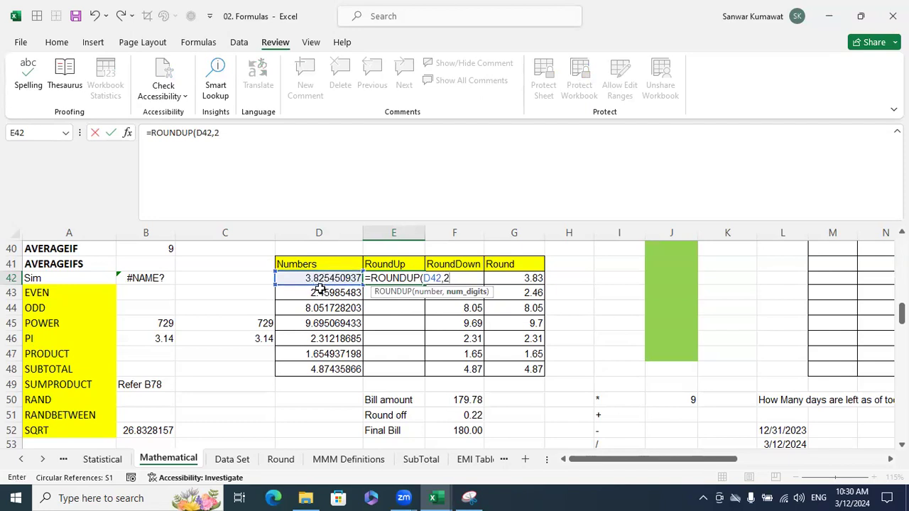
{"action": "type", "text": ")"}
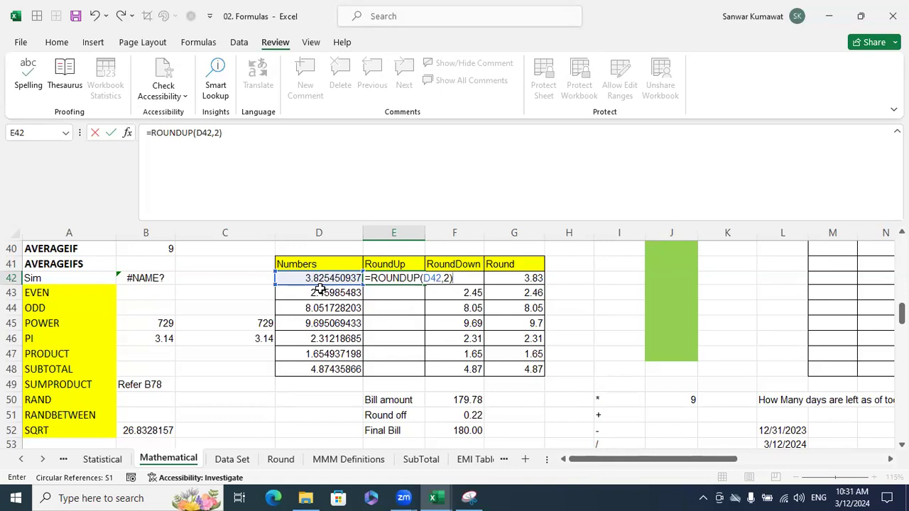
{"action": "key", "text": "Return"}
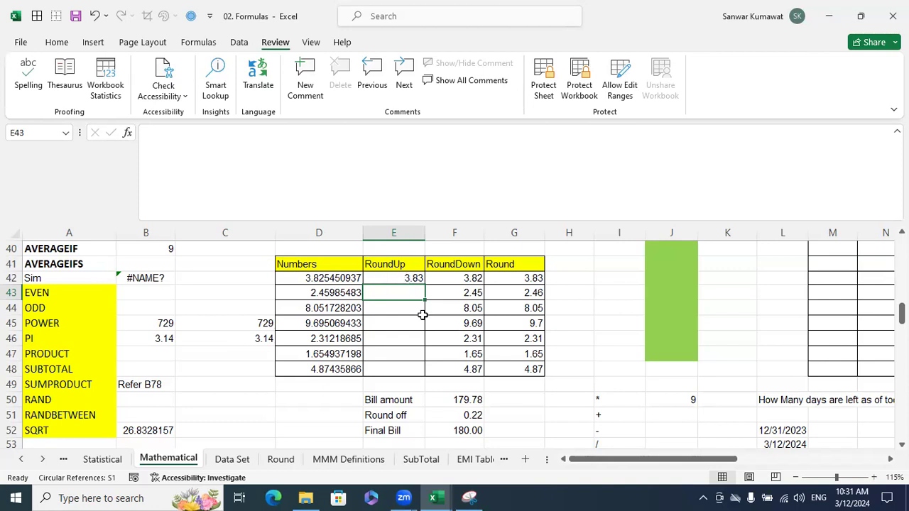
Fill the ROUNDUP formula from E42 down, cell by cell, through E48.
{"action": "left_click", "coordinate": [412, 280]}
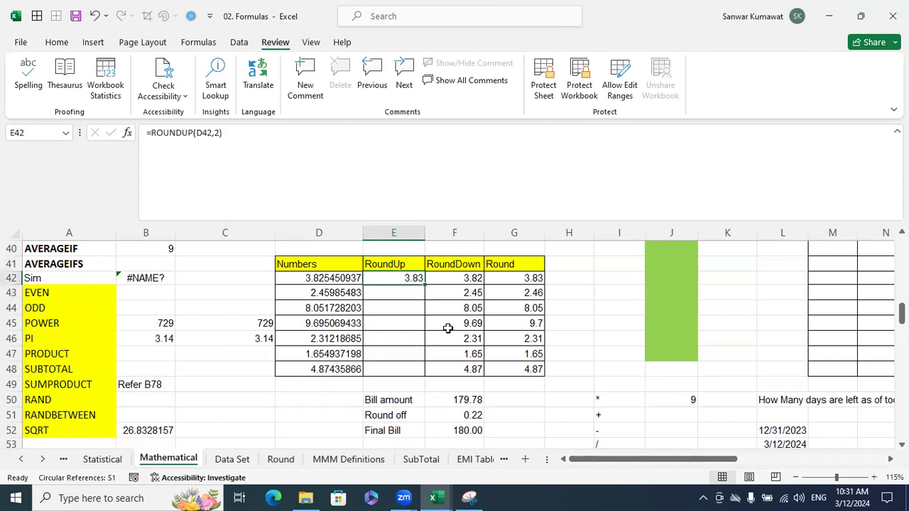
{"action": "key", "text": "Down"}
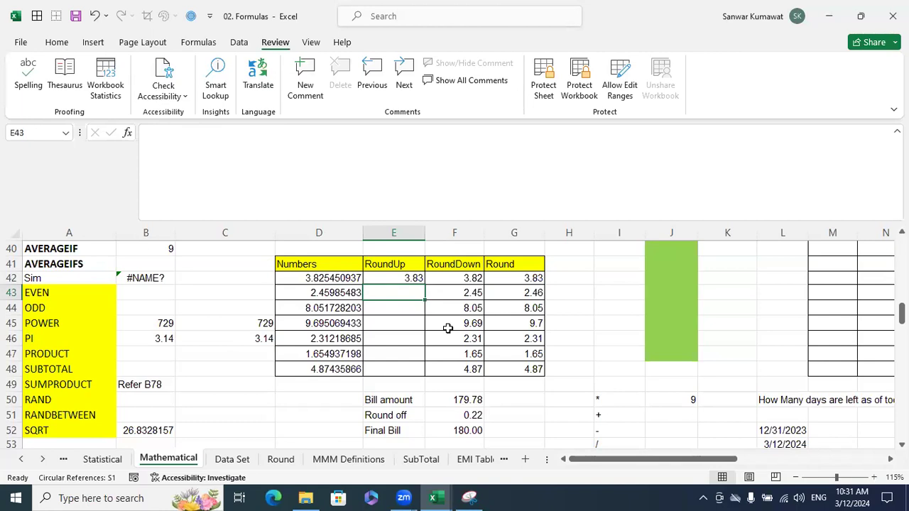
{"action": "key", "text": "ctrl+d"}
{"action": "key", "text": "Down"}
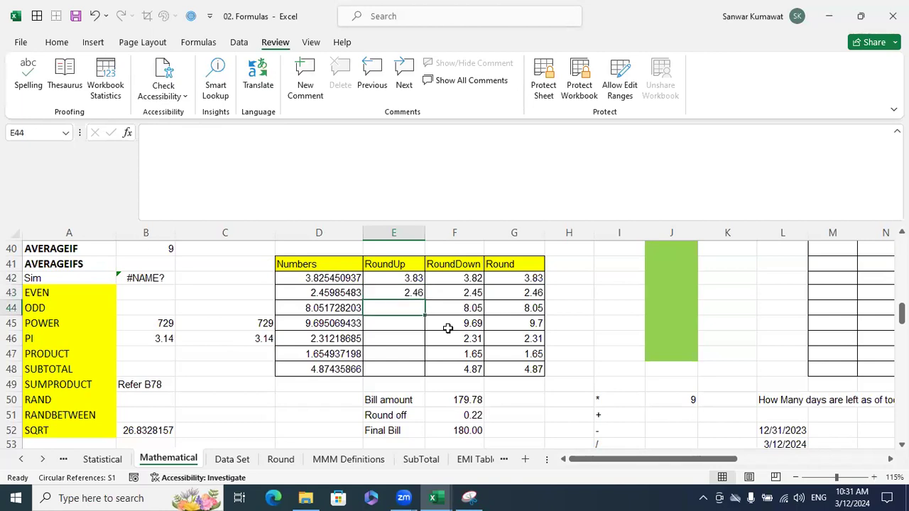
{"action": "key", "text": "ctrl+d"}
{"action": "key", "text": "Down"}
{"action": "key", "text": "ctrl+d"}
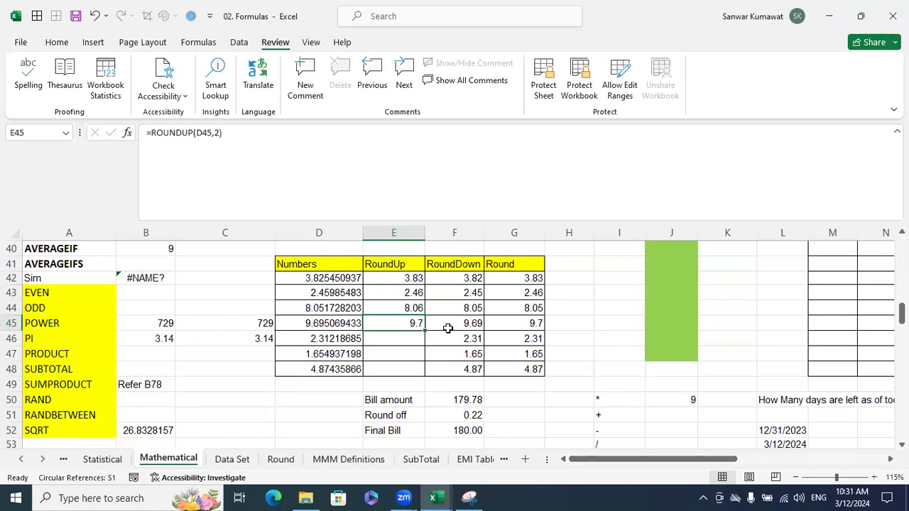
{"action": "key", "text": "Down"}
{"action": "key", "text": "ctrl+d"}
{"action": "key", "text": "Down"}
{"action": "key", "text": "ctrl+d"}
{"action": "key", "text": "Down"}
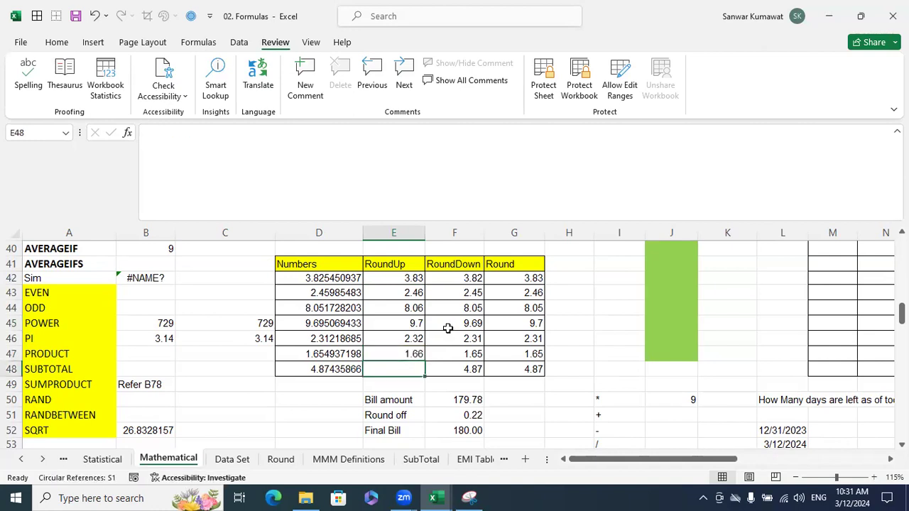
{"action": "key", "text": "ctrl+d"}
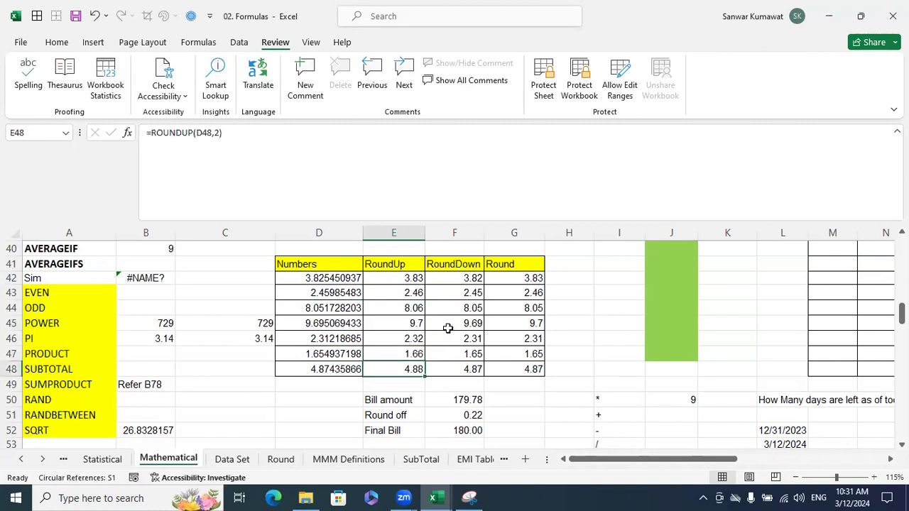
Clear the RoundDown results in F42:F49 and enter =ROUNDDOWN(D42,2) in F42.
{"action": "left_click_drag", "start_coordinate": [452, 383], "coordinate": [472, 281]}
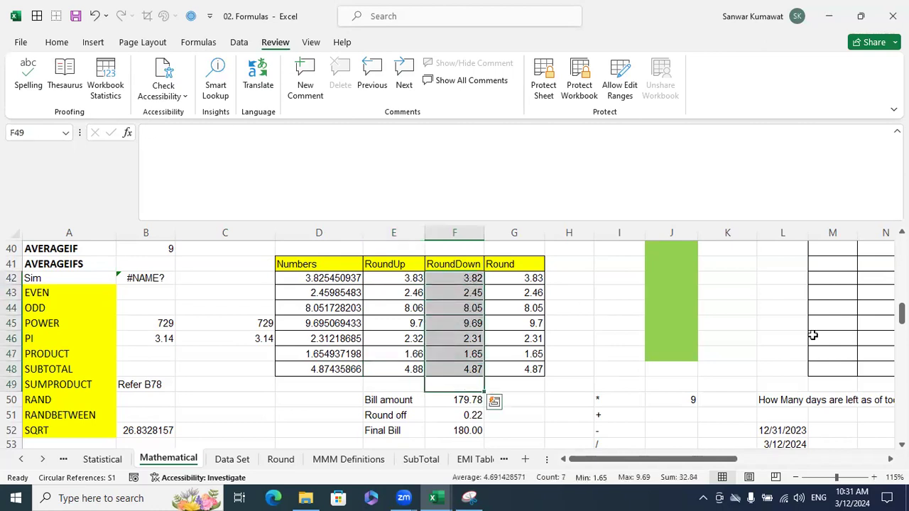
{"action": "key", "text": "Delete"}
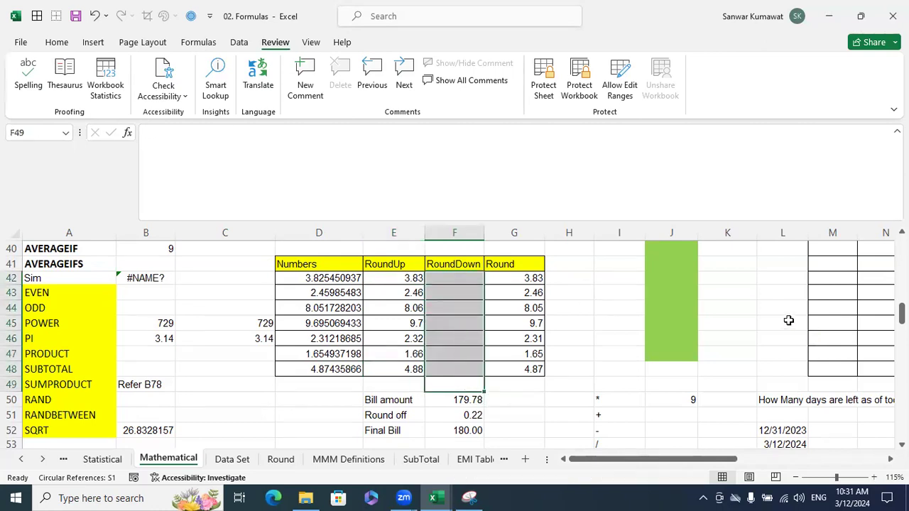
{"action": "left_click", "coordinate": [469, 281]}
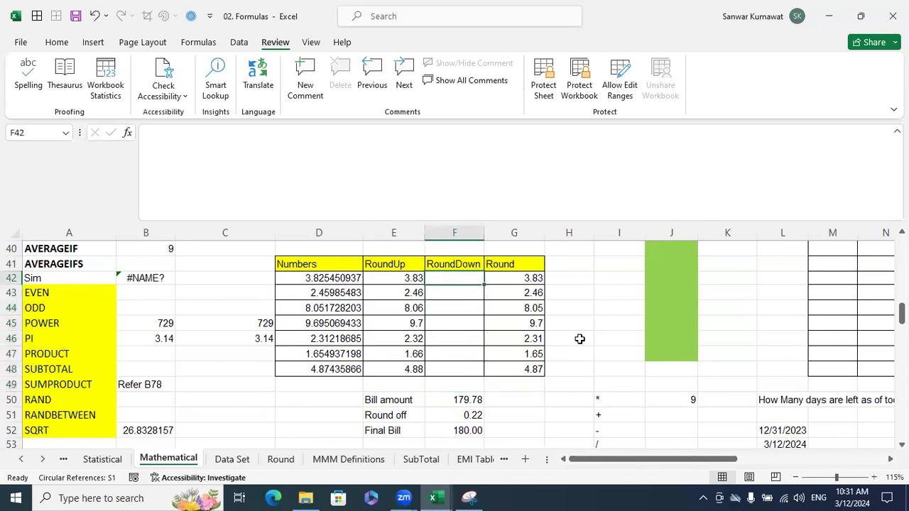
{"action": "type", "text": "=roun"}
{"action": "key", "text": "Down"}
{"action": "key", "text": "Down"}
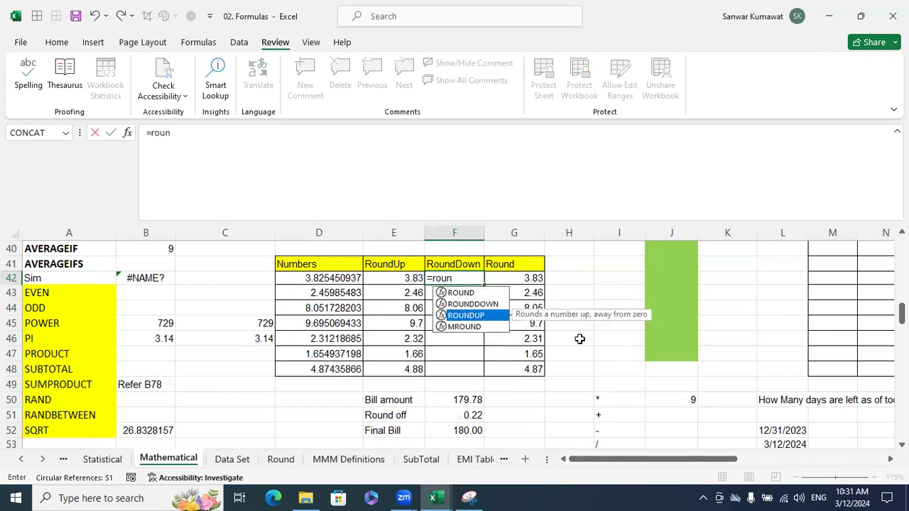
{"action": "key", "text": "Up"}
{"action": "key", "text": "Tab"}
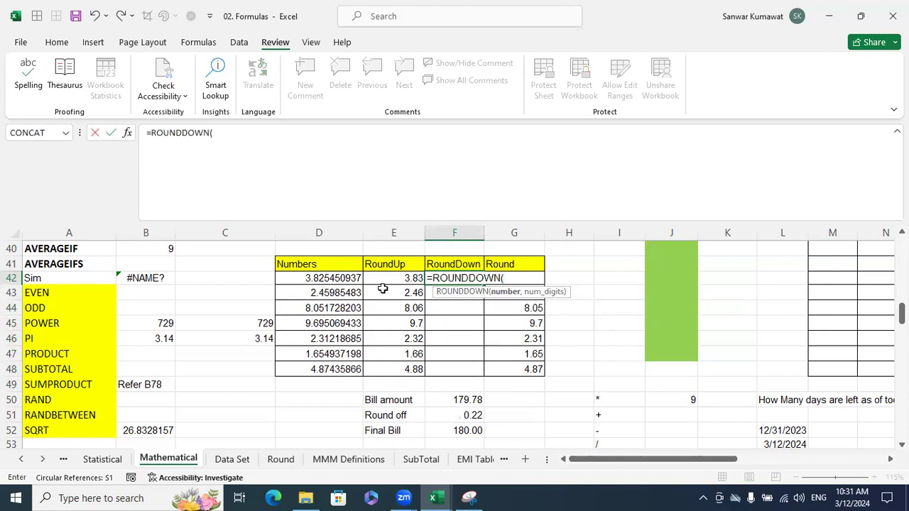
{"action": "left_click", "coordinate": [356, 278]}
{"action": "type", "text": ","}
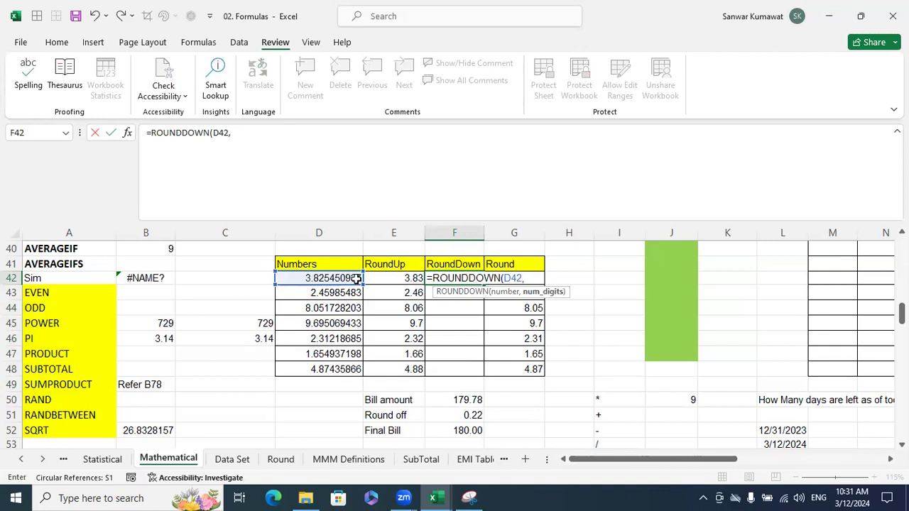
{"action": "type", "text": "2)"}
{"action": "key", "text": "Return"}
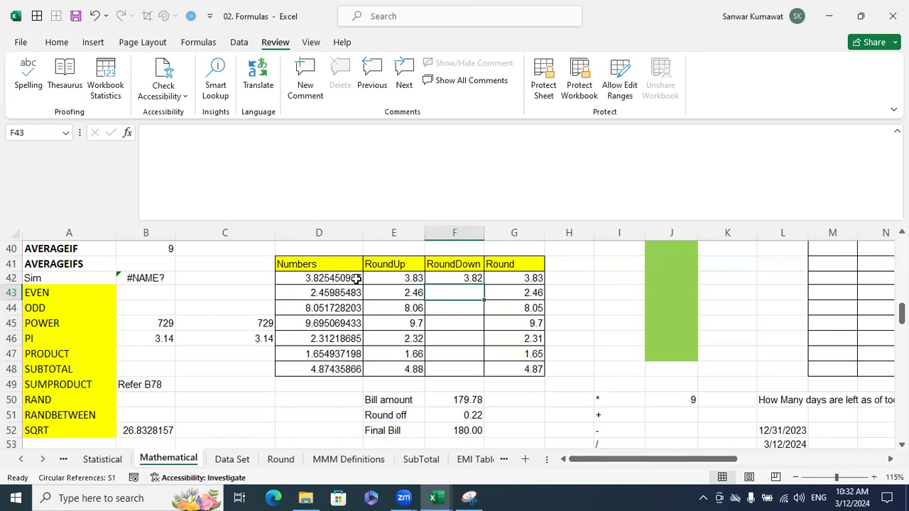
Fill the ROUNDDOWN formula from F42 down, cell by cell, through F48.
{"action": "key", "text": "ctrl+d"}
{"action": "key", "text": "Return"}
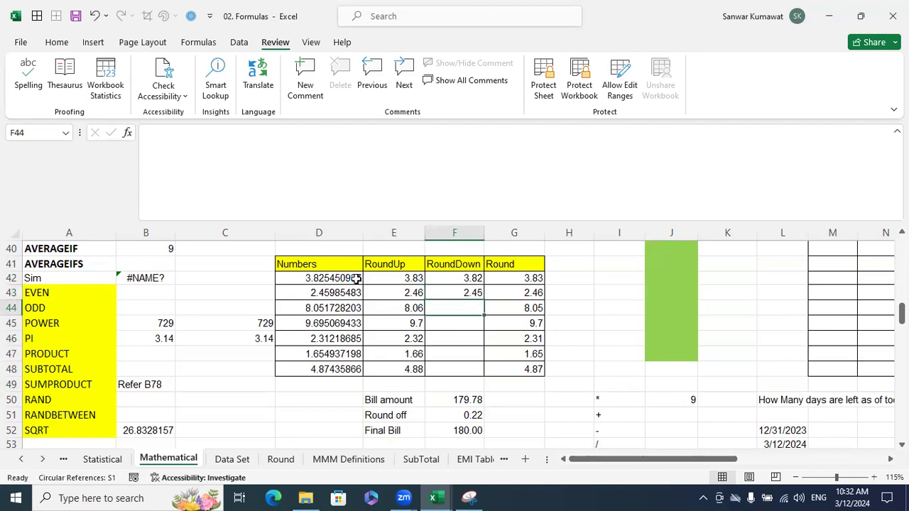
{"action": "key", "text": "ctrl+d"}
{"action": "key", "text": "Return"}
{"action": "key", "text": "ctrl+d"}
{"action": "key", "text": "Return"}
{"action": "key", "text": "ctrl+d"}
{"action": "key", "text": "Return"}
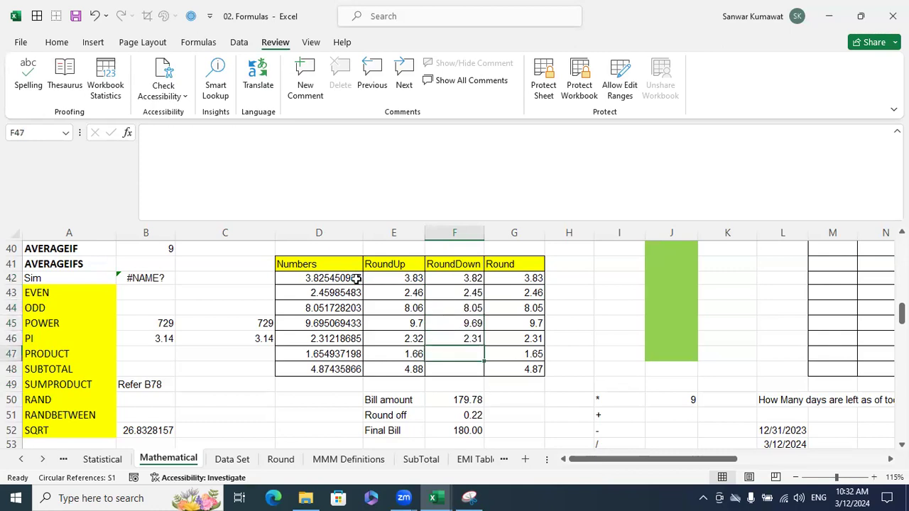
{"action": "key", "text": "ctrl+d"}
{"action": "key", "text": "Return"}
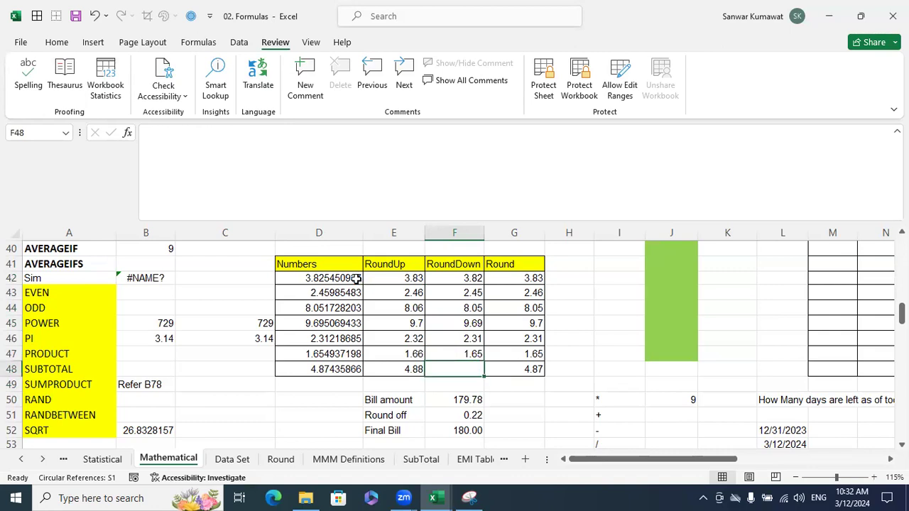
{"action": "key", "text": "ctrl+d"}
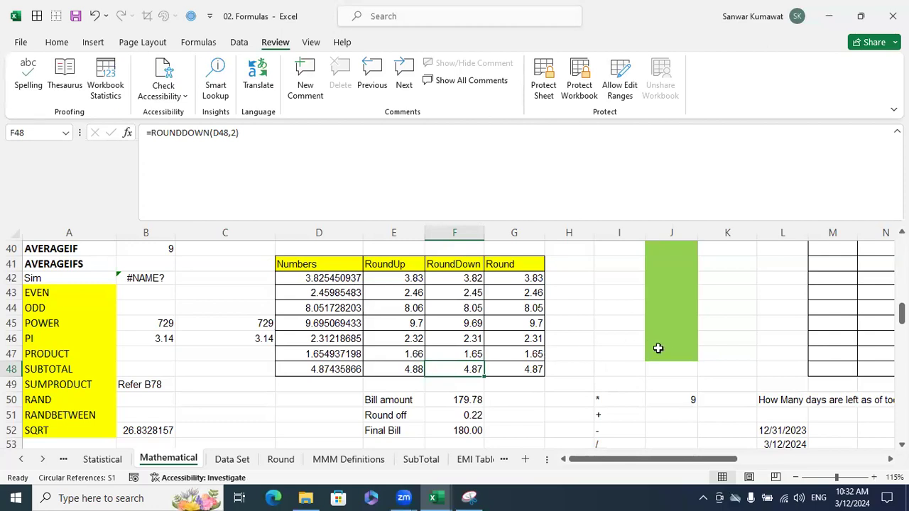
Highlight the RoundUp and RoundDown results in E42:F48, then clear the Round results in G42:G49 and select G42.
{"action": "left_click", "coordinate": [612, 358]}
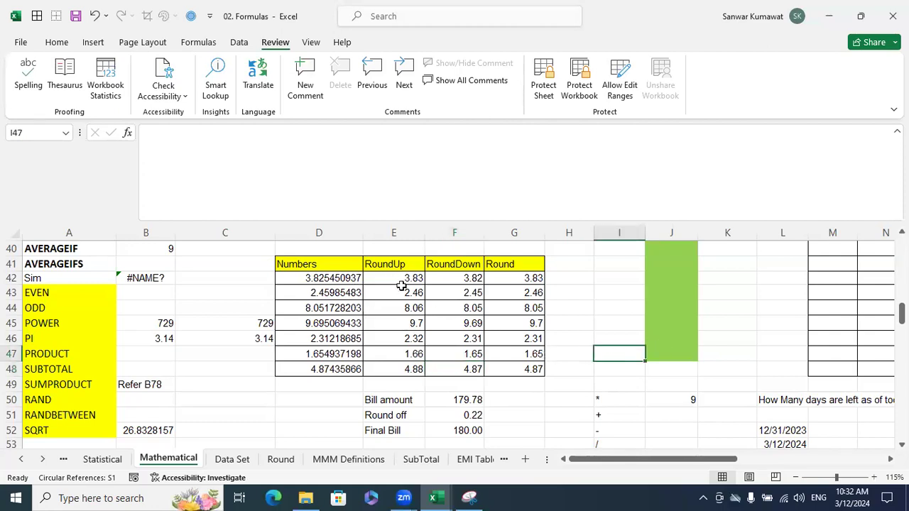
{"action": "left_click_drag", "start_coordinate": [404, 277], "coordinate": [461, 365]}
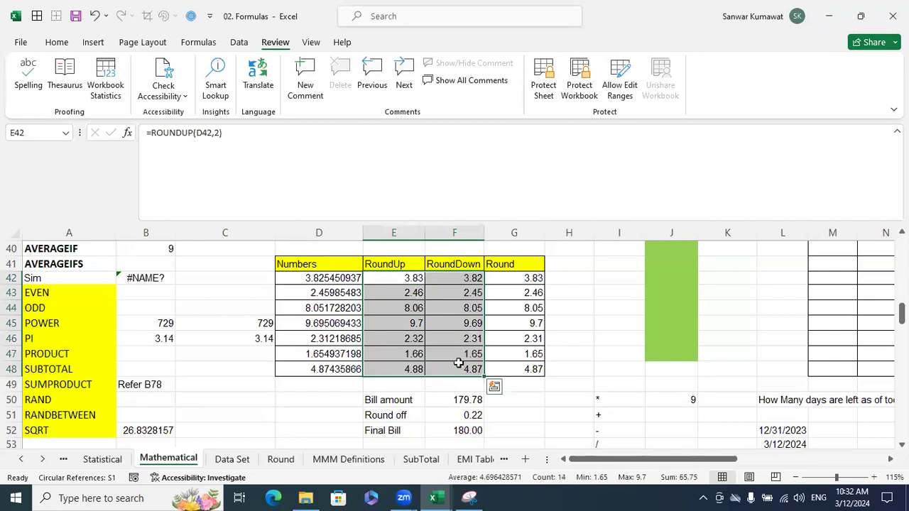
{"action": "left_click_drag", "start_coordinate": [522, 384], "coordinate": [535, 279]}
{"action": "key", "text": "Delete"}
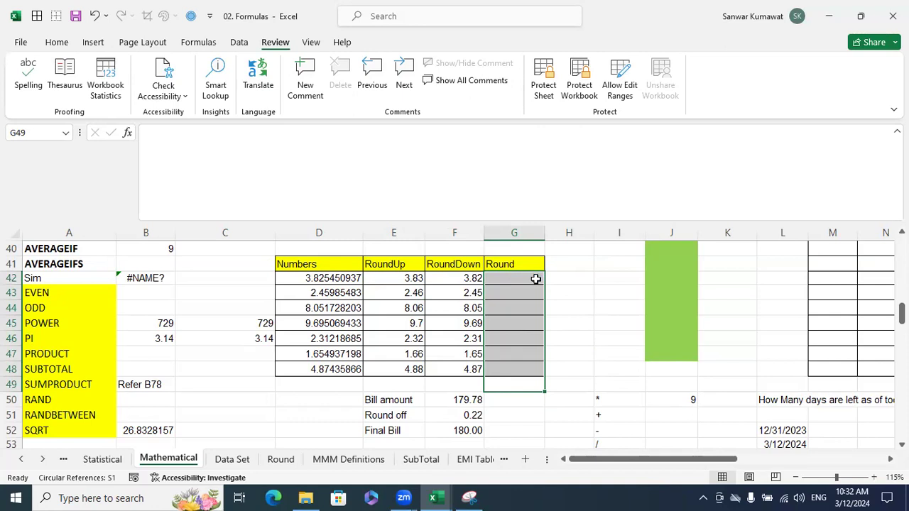
{"action": "left_click", "coordinate": [522, 278]}
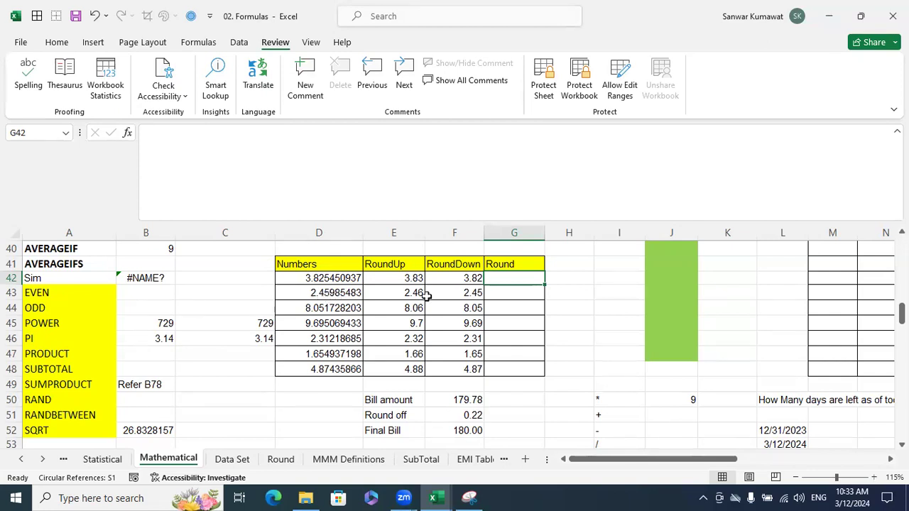
Enter a ROUND formula in G42 that rounds the number in D42 to 2 decimal places.
{"action": "type", "text": "=roun"}
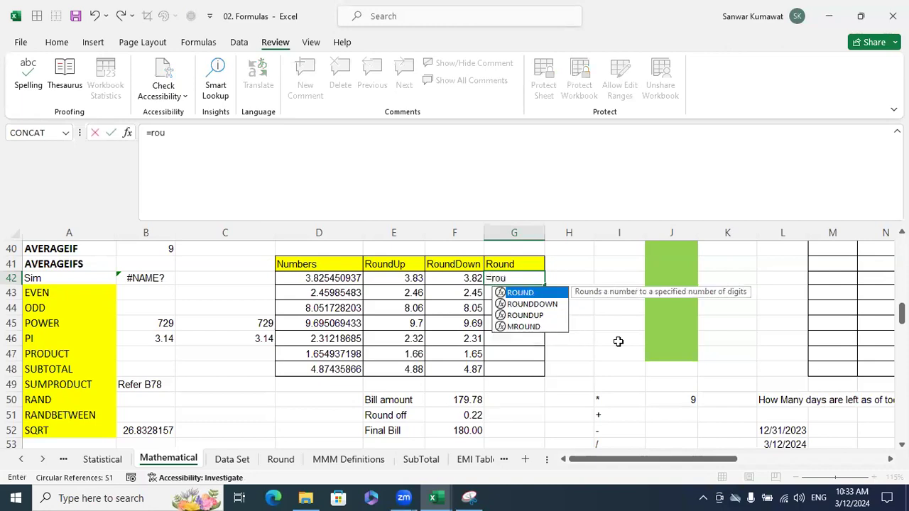
{"action": "key", "text": "Tab"}
{"action": "key", "text": "BackSpace"}
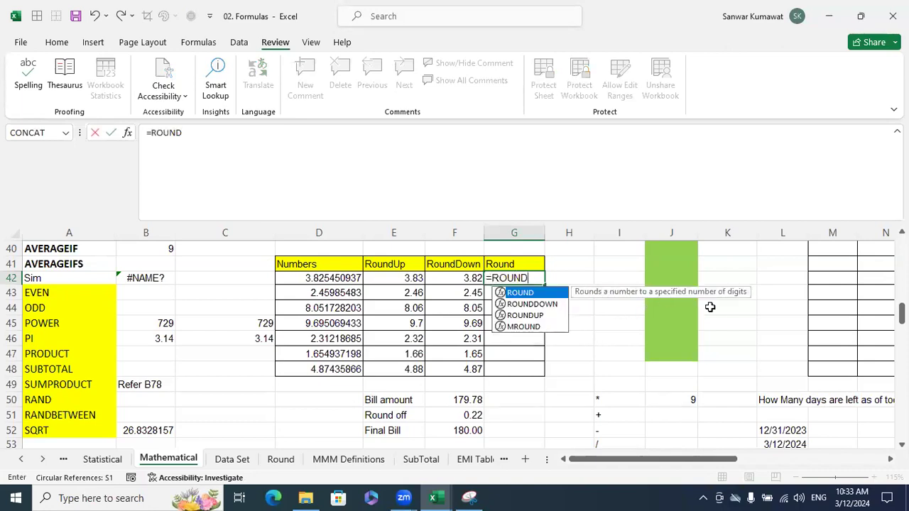
{"action": "double_click", "coordinate": [552, 293]}
{"action": "left_click", "coordinate": [355, 278]}
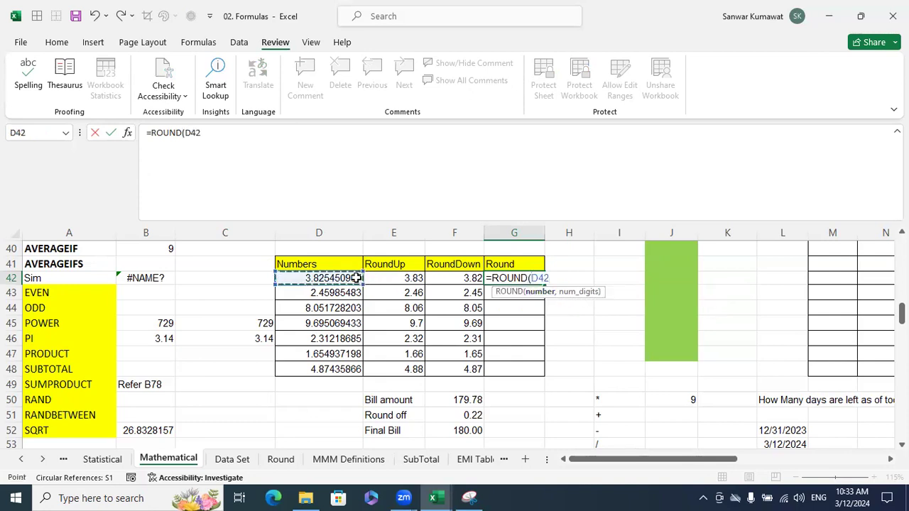
{"action": "type", "text": ",2)"}
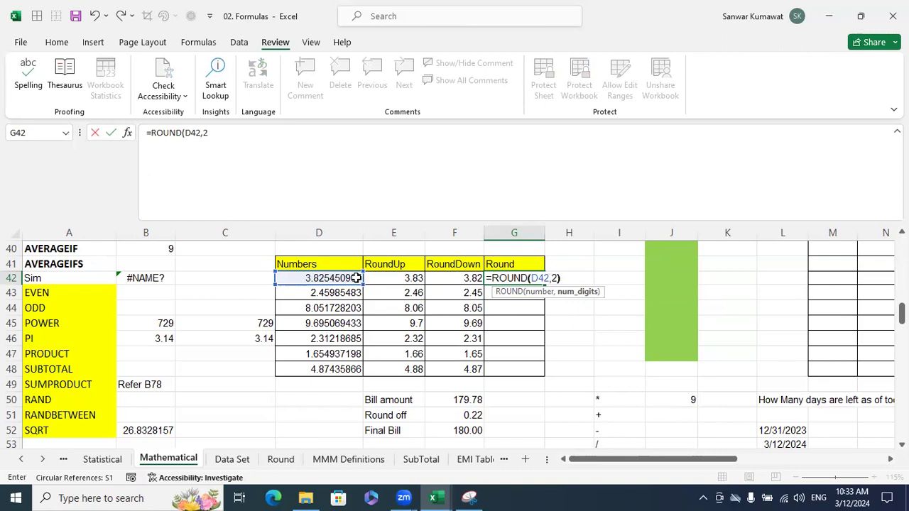
{"action": "key", "text": "Return"}
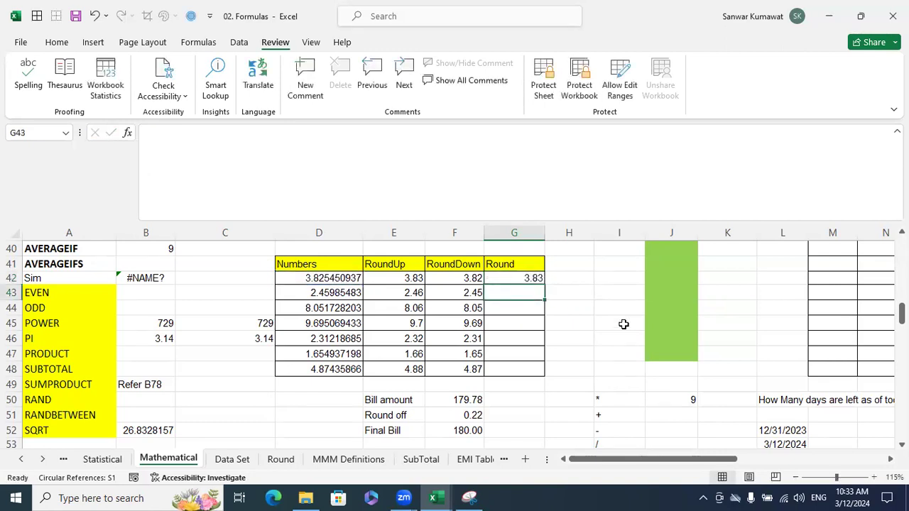
Fill the ROUND formula from G42 down through G48, one row at a time.
{"action": "key", "text": "ctrl+d"}
{"action": "key", "text": "Down"}
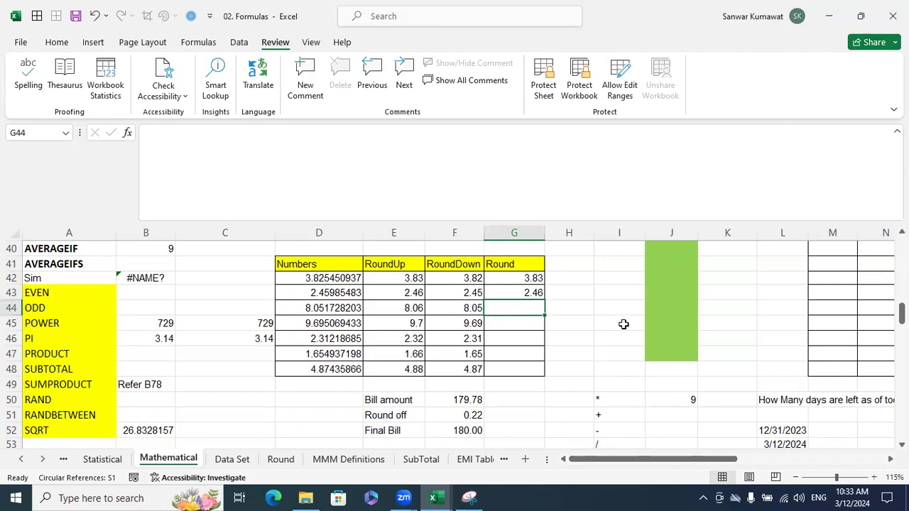
{"action": "key", "text": "ctrl+d"}
{"action": "key", "text": "Down"}
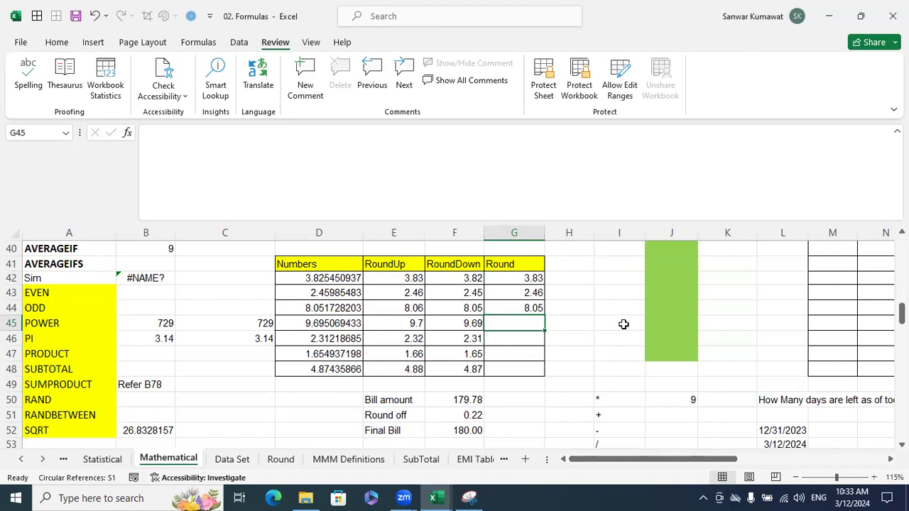
{"action": "key", "text": "ctrl+d"}
{"action": "key", "text": "Down"}
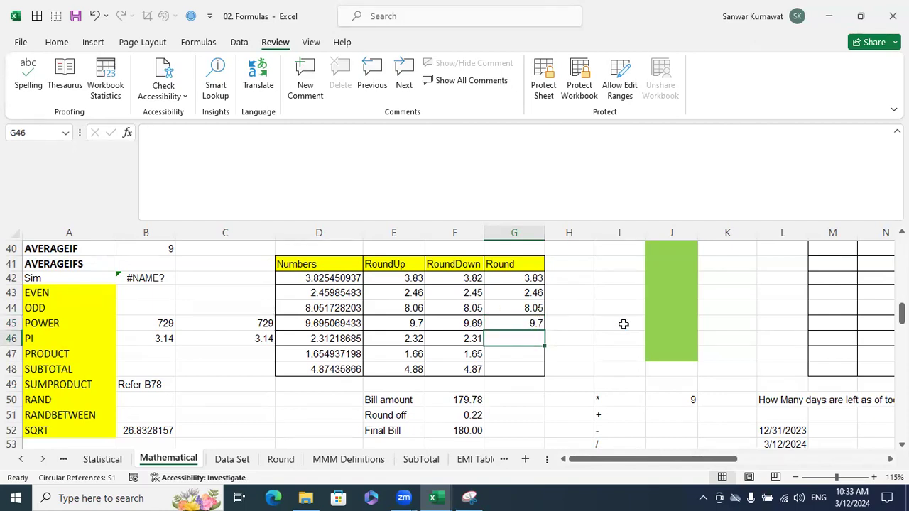
{"action": "key", "text": "ctrl+d"}
{"action": "key", "text": "Down"}
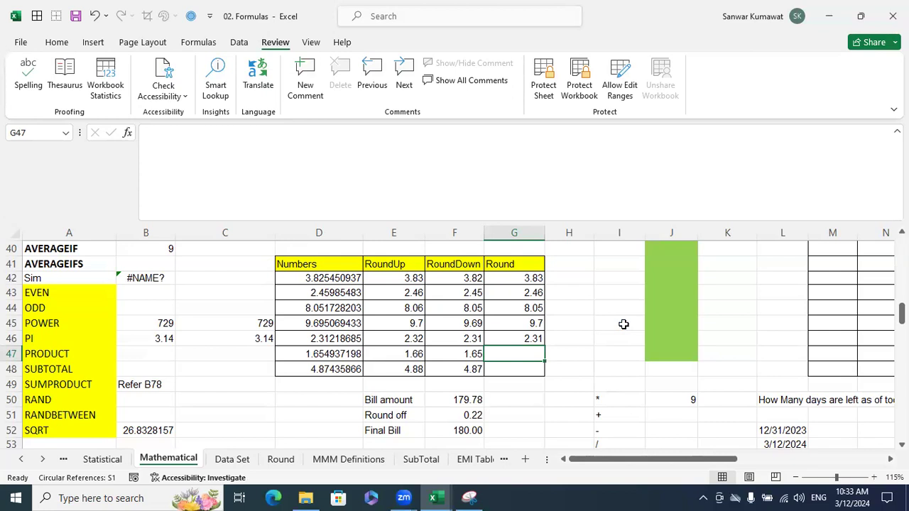
{"action": "key", "text": "ctrl+d"}
{"action": "key", "text": "Down"}
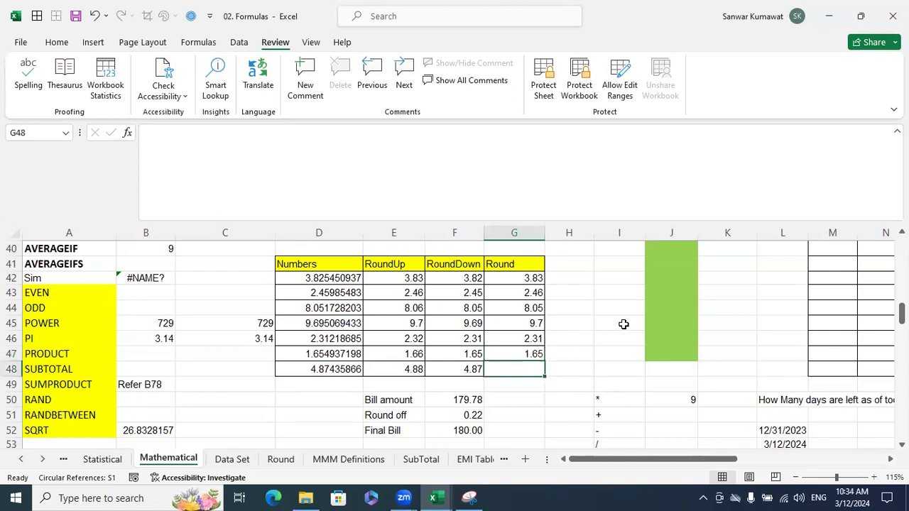
{"action": "key", "text": "ctrl+d"}
Enter =ROUND(D42,0) in H42, beside the Round column, to round the first number to zero decimals.
{"action": "key", "text": "Up"}
{"action": "key", "text": "Up"}
{"action": "key", "text": "Up"}
{"action": "key", "text": "Up"}
{"action": "key", "text": "Up"}
{"action": "key", "text": "Up"}
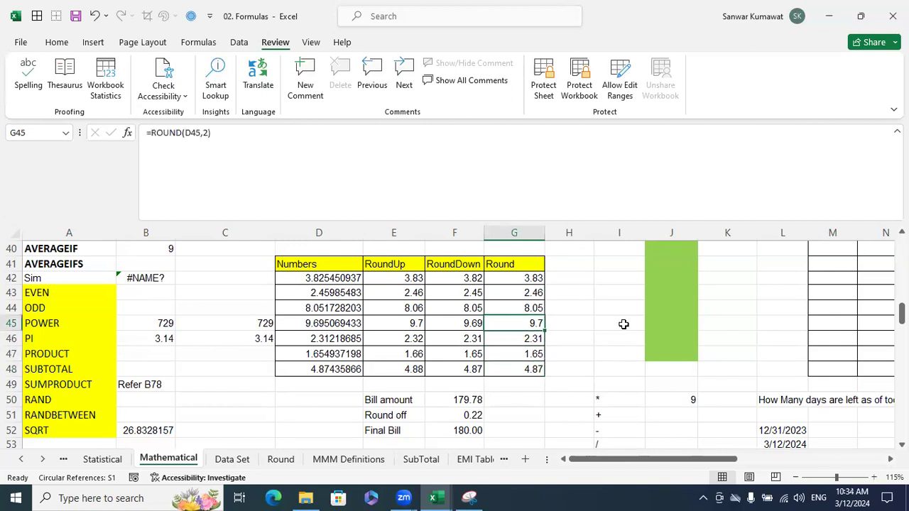
{"action": "key", "text": "Right"}
{"action": "type", "text": "=round"}
{"action": "key", "text": "Tab"}
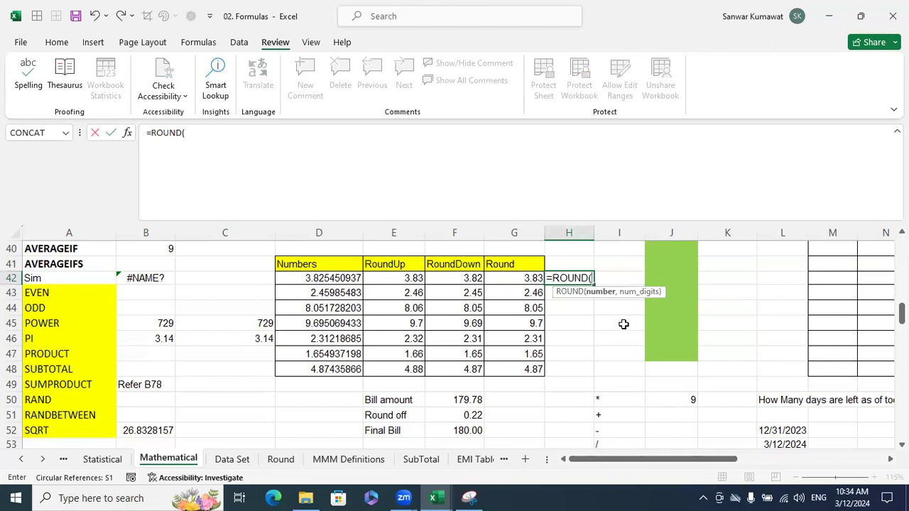
{"action": "key", "text": "Left"}
{"action": "key", "text": "Left"}
{"action": "key", "text": "Left"}
{"action": "key", "text": "Left"}
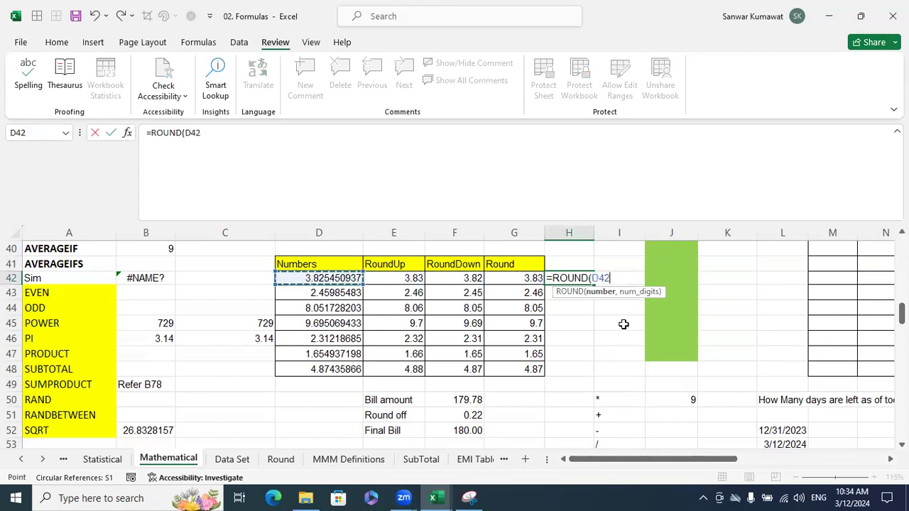
{"action": "type", "text": ",0"}
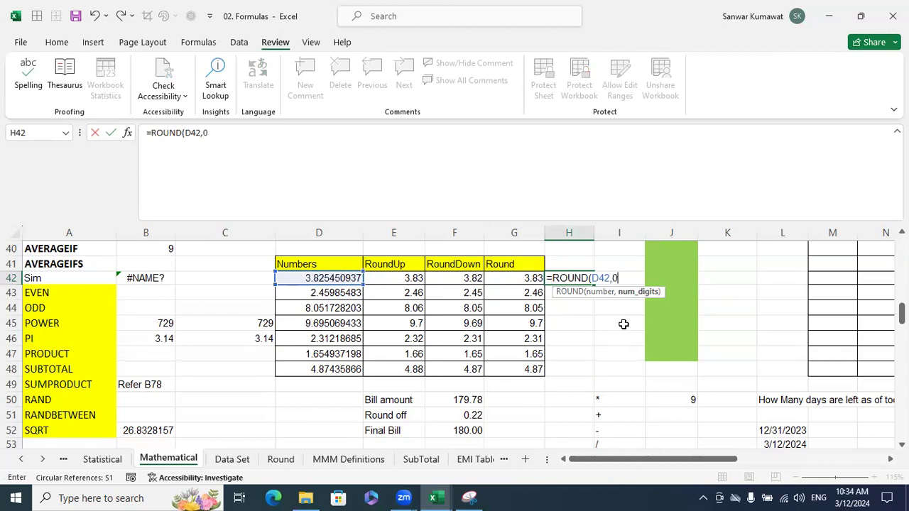
{"action": "type", "text": ")"}
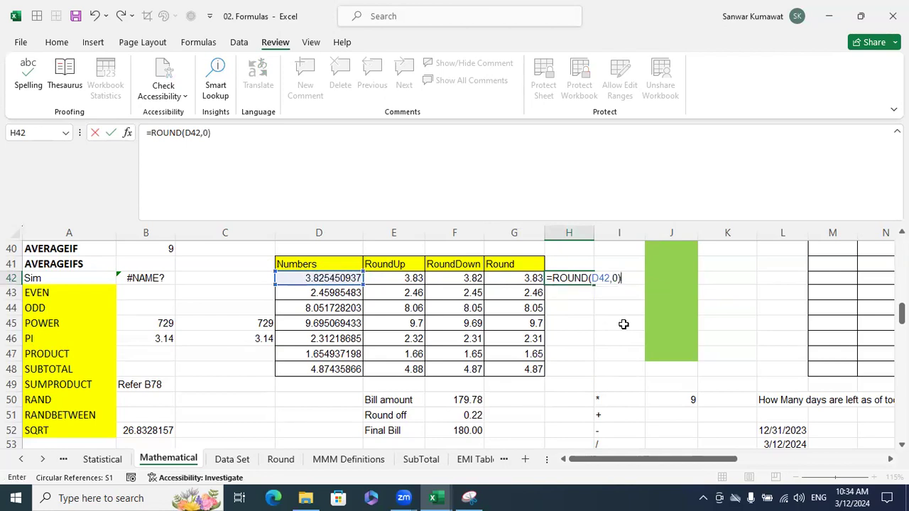
{"action": "key", "text": "Return"}
{"action": "key", "text": "Up"}
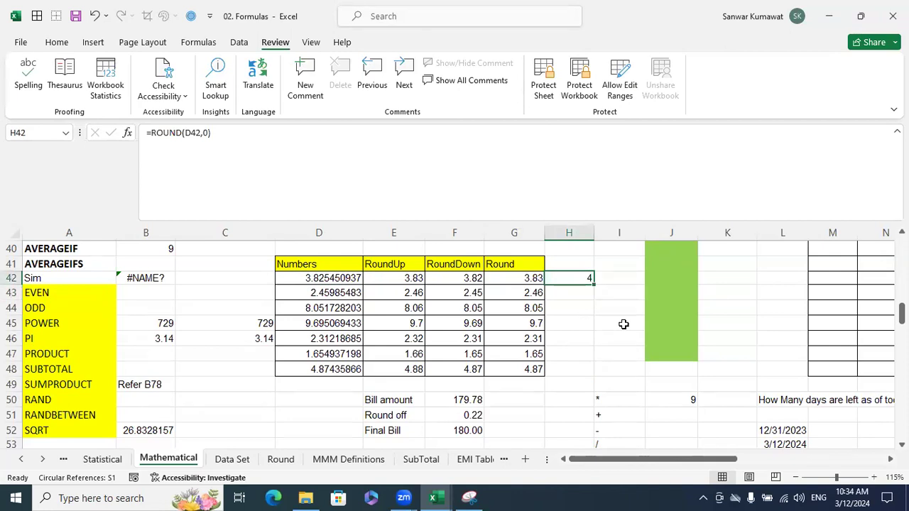
{"action": "left_click", "coordinate": [311, 278]}
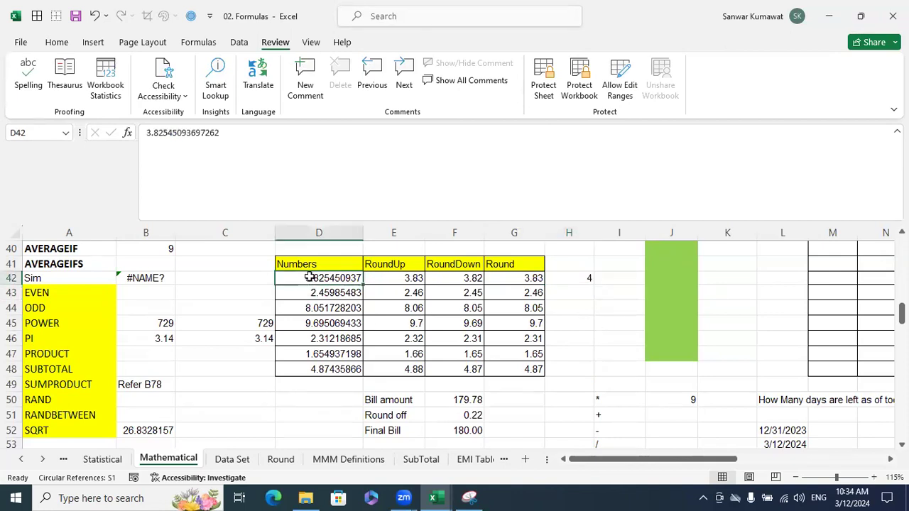
{"action": "double_click", "coordinate": [310, 277]}
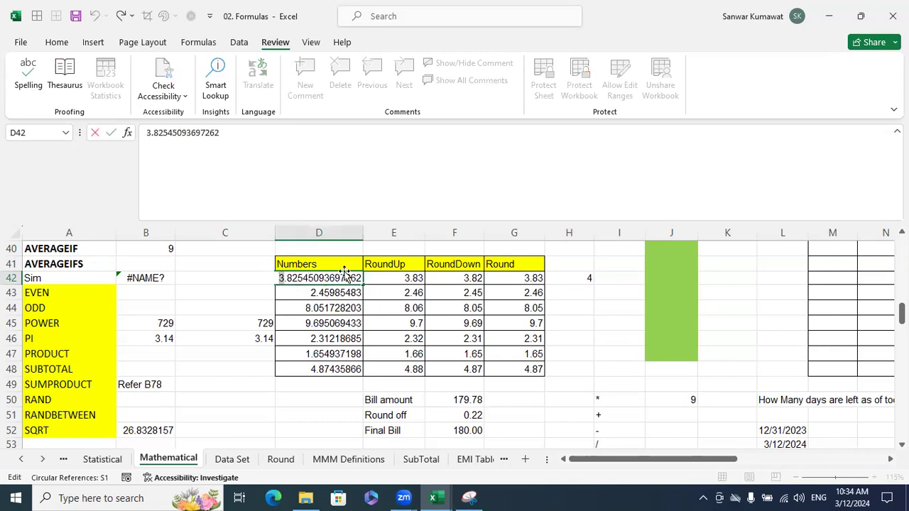
{"action": "key", "text": "Escape"}
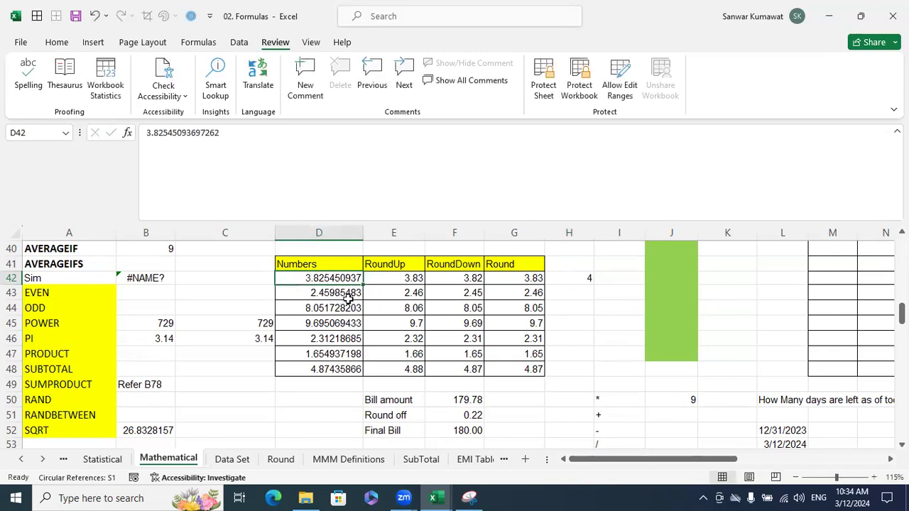
Copy the zero-decimal ROUND formula from H42 down into H43.
{"action": "left_click", "coordinate": [579, 291]}
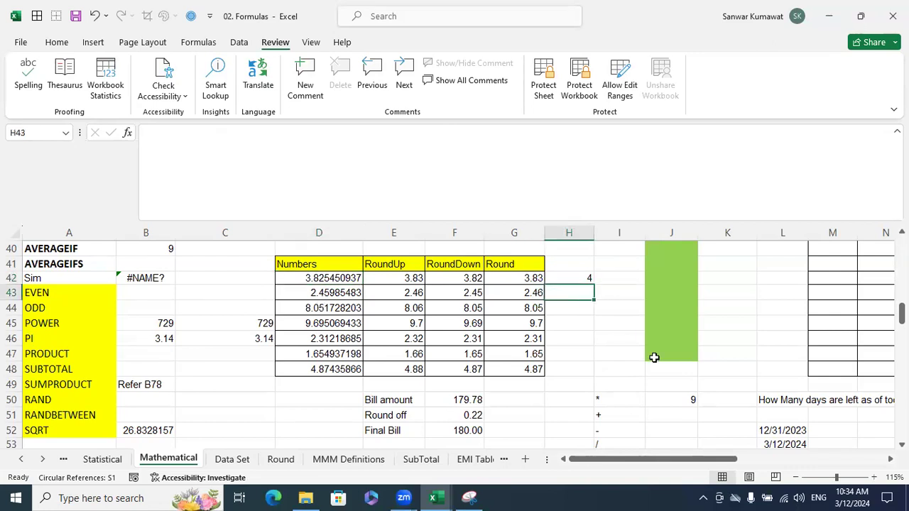
{"action": "key", "text": "ctrl+d"}
{"action": "left_click", "coordinate": [582, 310]}
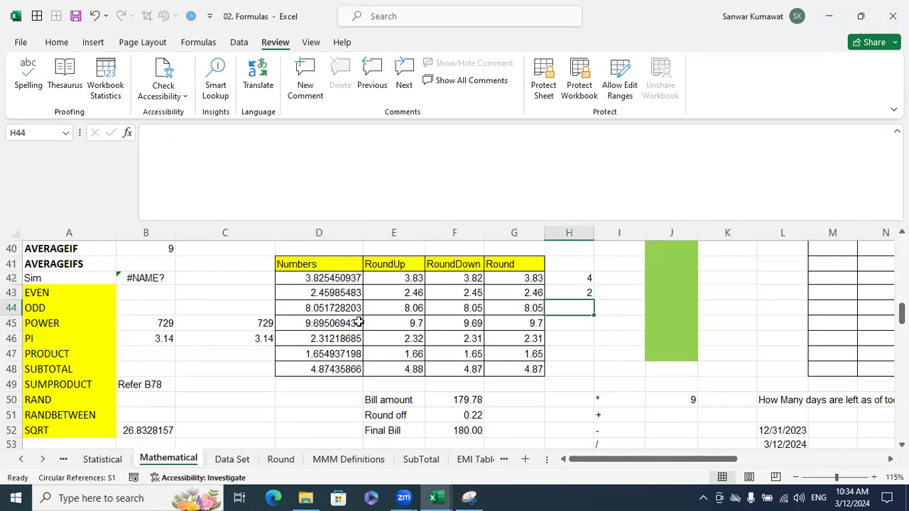
Compare the full numbers in D42 and D43 with their zero-decimal ROUND formulas and results in H42 and H43.
{"action": "left_click", "coordinate": [330, 294]}
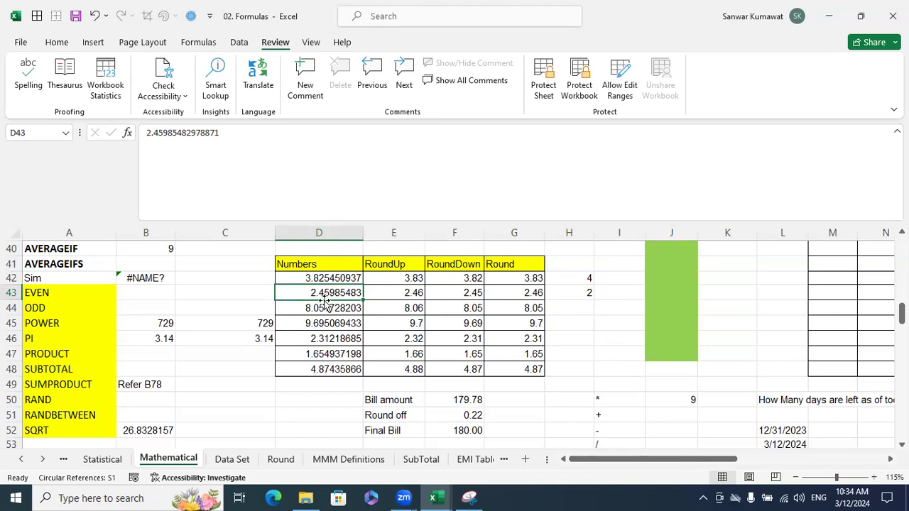
{"action": "left_click", "coordinate": [580, 293]}
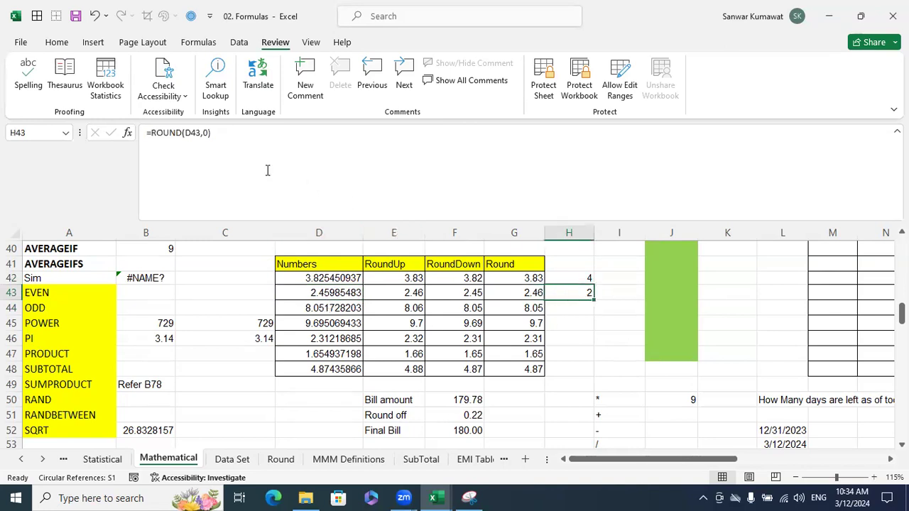
{"action": "double_click", "coordinate": [221, 147]}
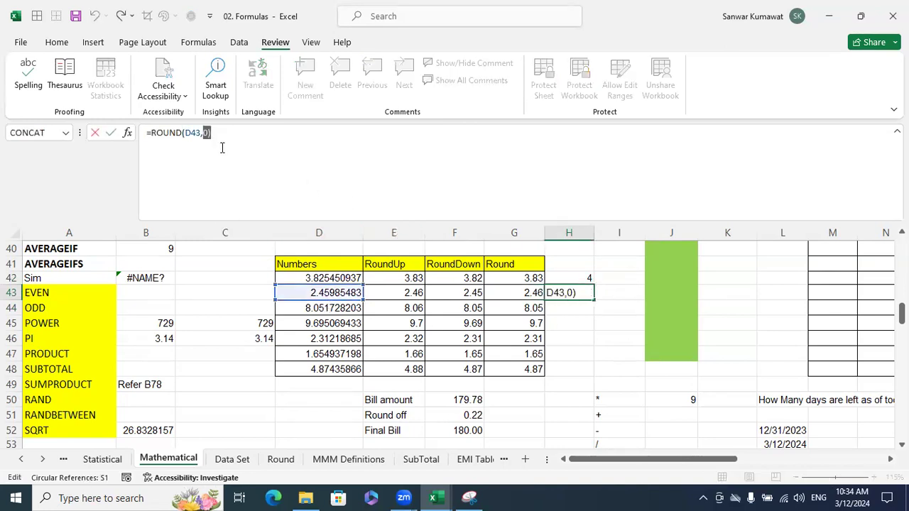
{"action": "key", "text": "BackSpace"}
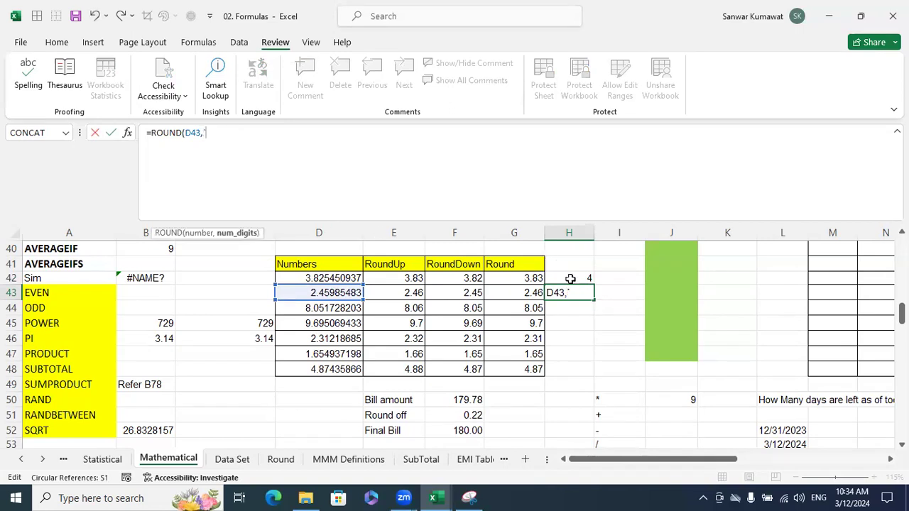
{"action": "key", "text": "Escape"}
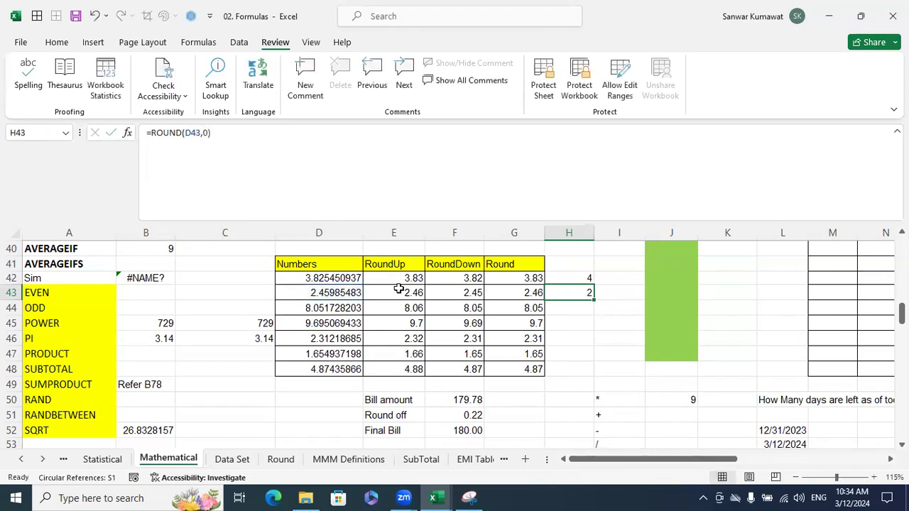
{"action": "left_click", "coordinate": [318, 278]}
{"action": "double_click", "coordinate": [318, 277]}
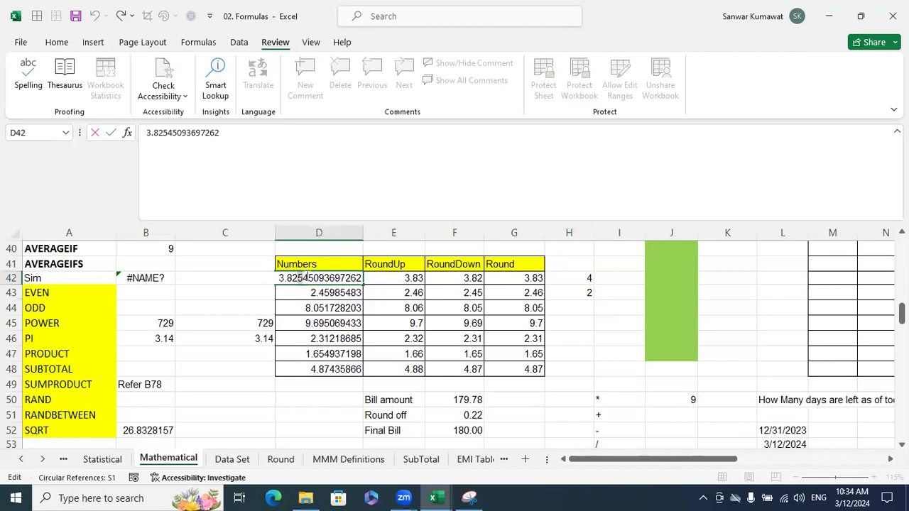
{"action": "key", "text": "Escape"}
{"action": "double_click", "coordinate": [284, 282]}
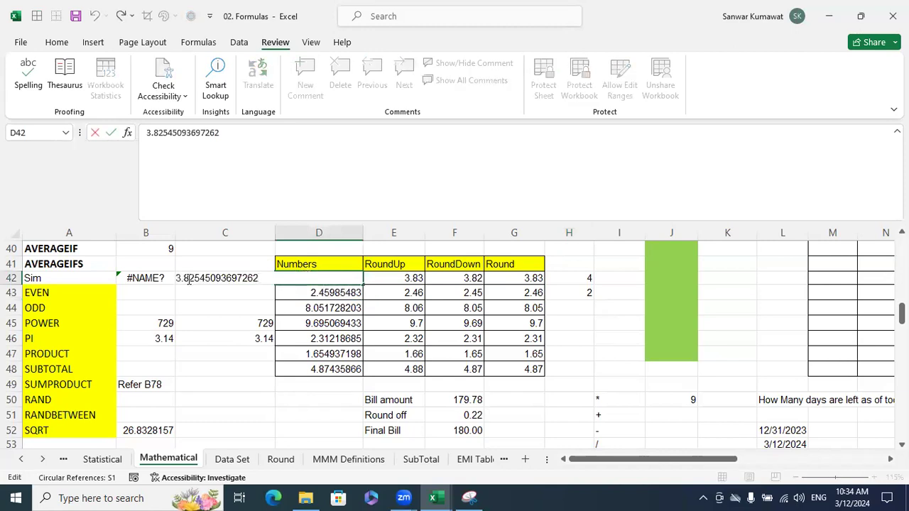
{"action": "left_click_drag", "start_coordinate": [176, 275], "coordinate": [180, 277]}
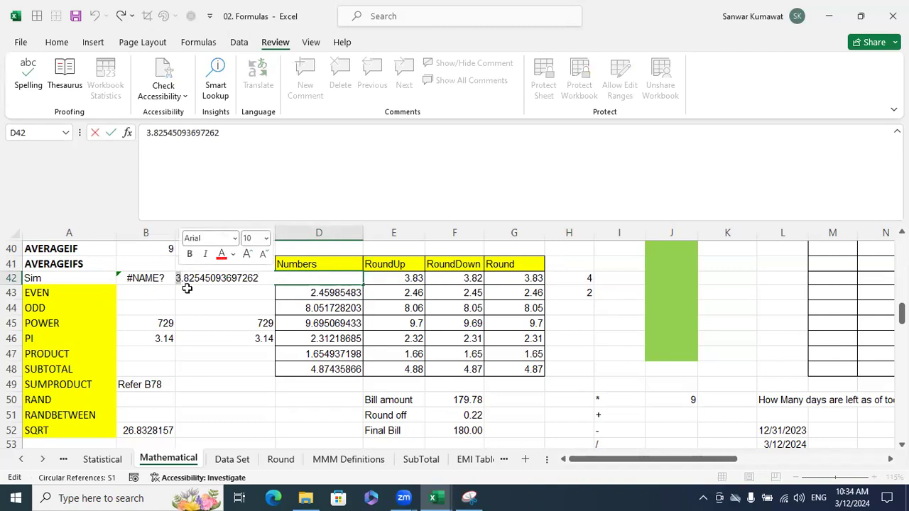
{"action": "key", "text": "Escape"}
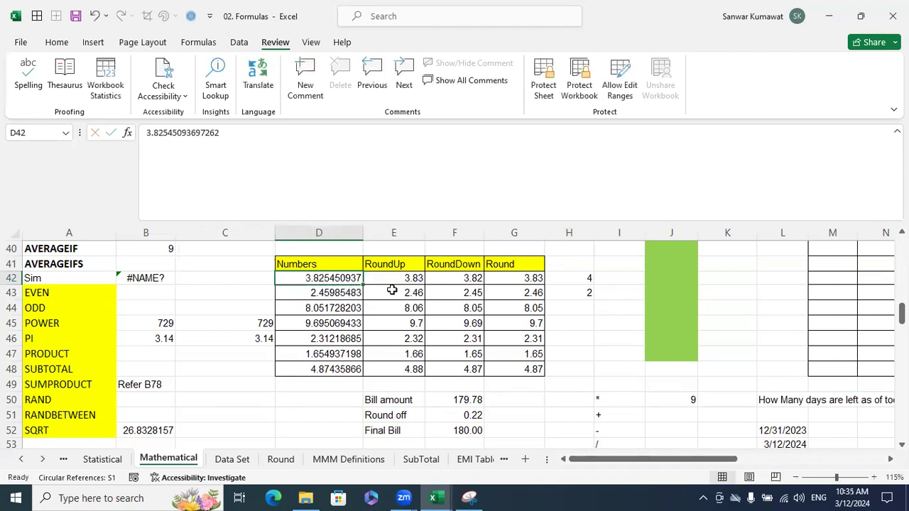
{"action": "left_click", "coordinate": [574, 278]}
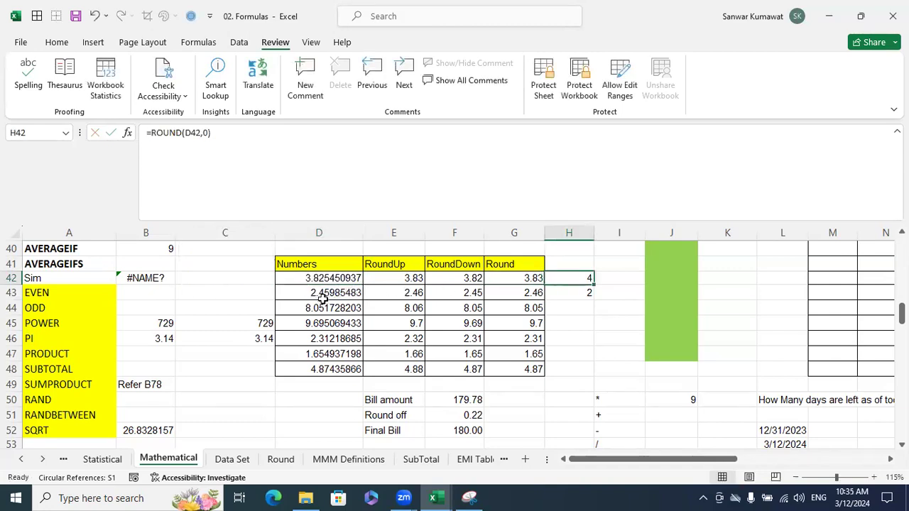
{"action": "left_click", "coordinate": [300, 293]}
Complete the whole-number rounding of the numbers in H44 through H47 with 8, 10, 2 and 2.
{"action": "left_click", "coordinate": [308, 308]}
{"action": "left_click", "coordinate": [578, 308]}
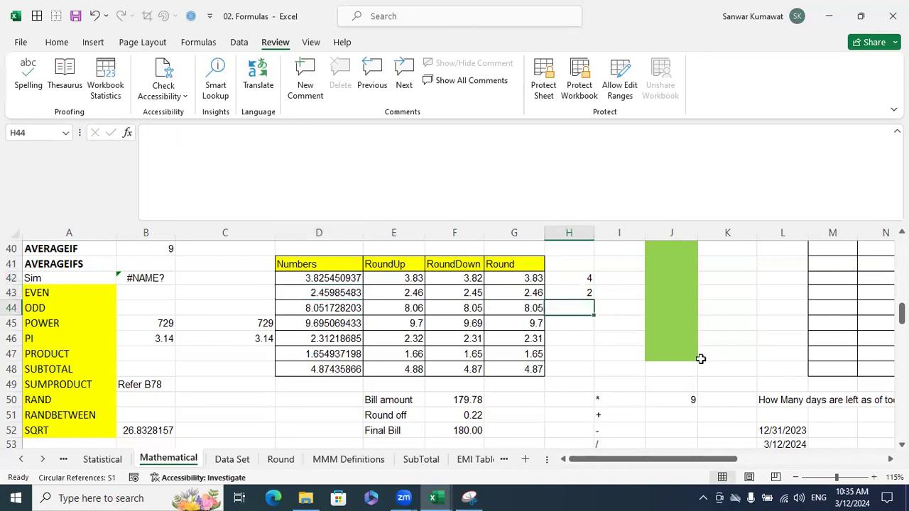
{"action": "type", "text": "8"}
{"action": "key", "text": "Return"}
{"action": "type", "text": "10"}
{"action": "key", "text": "Return"}
{"action": "type", "text": "2"}
{"action": "key", "text": "Return"}
{"action": "key", "text": "ctrl+Down"}
{"action": "scroll", "coordinate": [625, 347], "scroll_direction": "up", "scroll_amount": 3}
{"action": "left_click", "coordinate": [586, 351]}
{"action": "type", "text": "2"}
{"action": "key", "text": "Return"}
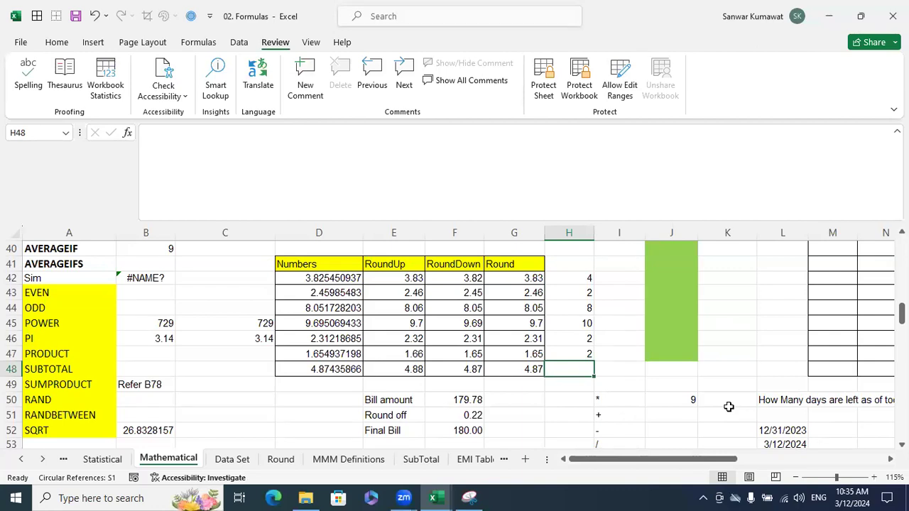
Fill the whole-number rounding down into H48 and compare the H42:H48 results with the Round column.
{"action": "key", "text": "ctrl+d"}
{"action": "left_click_drag", "start_coordinate": [584, 281], "coordinate": [573, 364]}
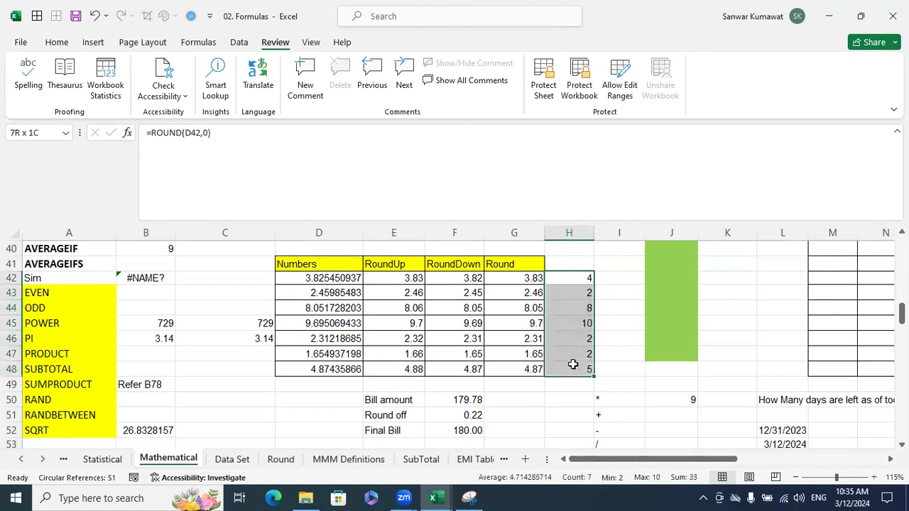
{"action": "left_click", "coordinate": [515, 291]}
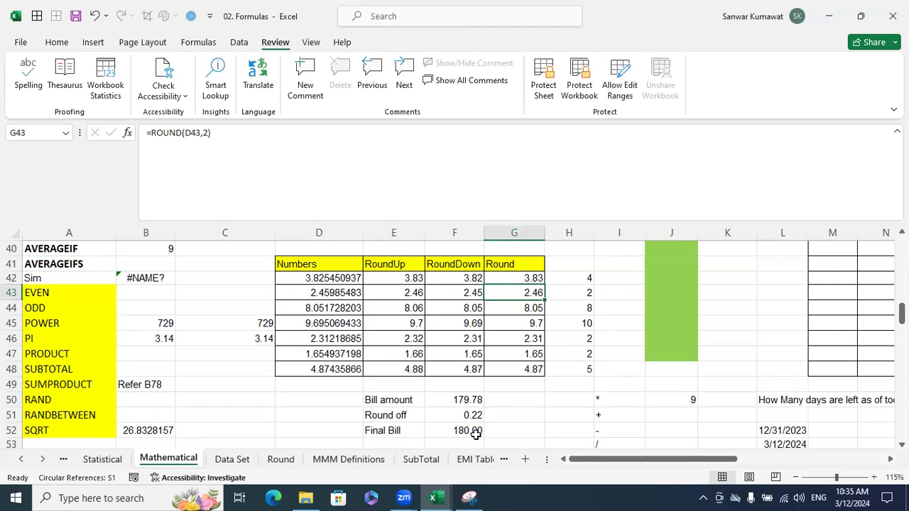
Set the bill amount in F50 to 179.21 and recalculate the round-off and final bill.
{"action": "left_click", "coordinate": [472, 401]}
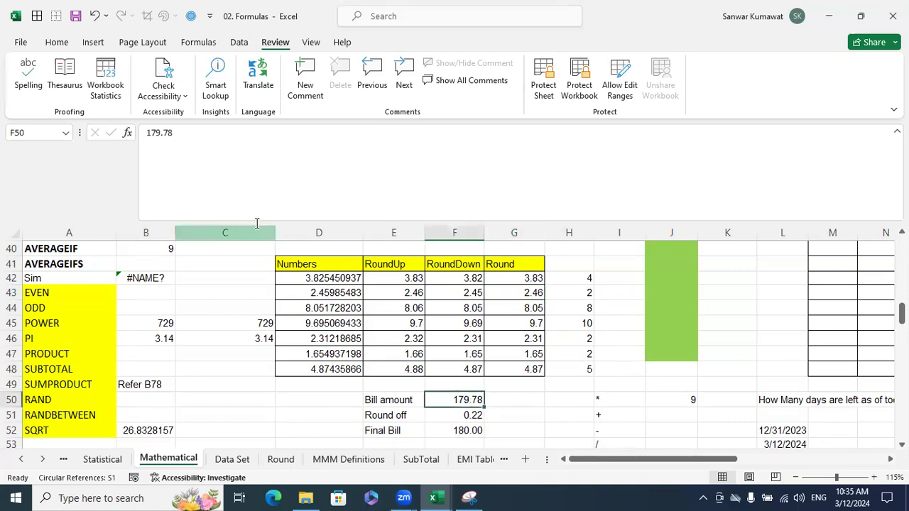
{"action": "left_click", "coordinate": [201, 156]}
{"action": "key", "text": "BackSpace"}
{"action": "key", "text": "BackSpace"}
{"action": "type", "text": "21"}
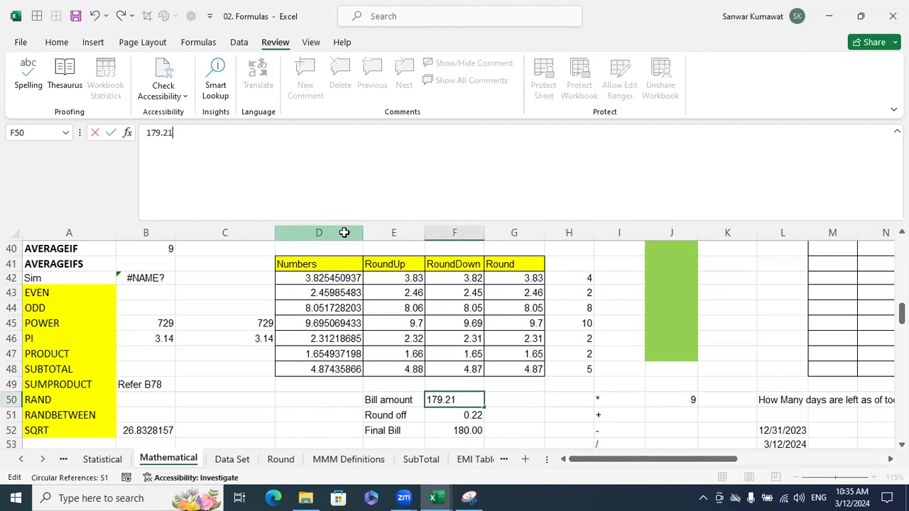
{"action": "scroll", "coordinate": [628, 378], "scroll_direction": "down", "scroll_amount": 1}
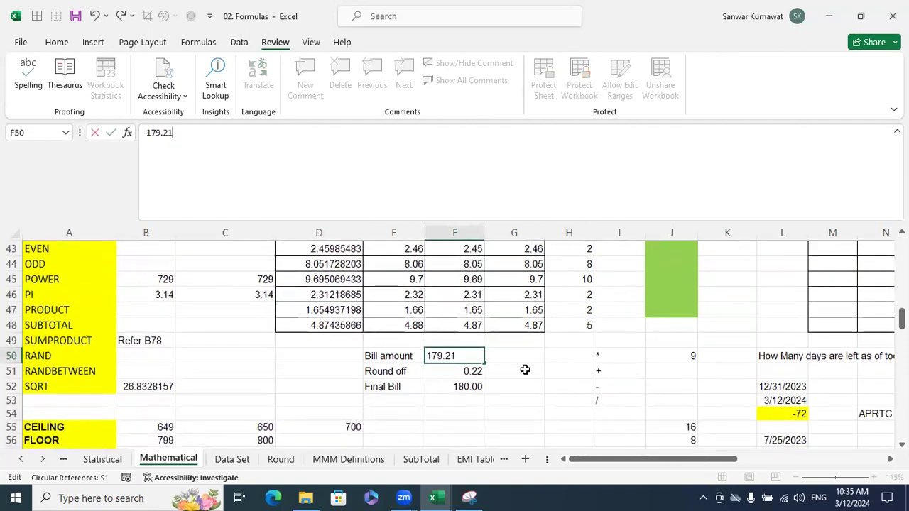
{"action": "key", "text": "Return"}
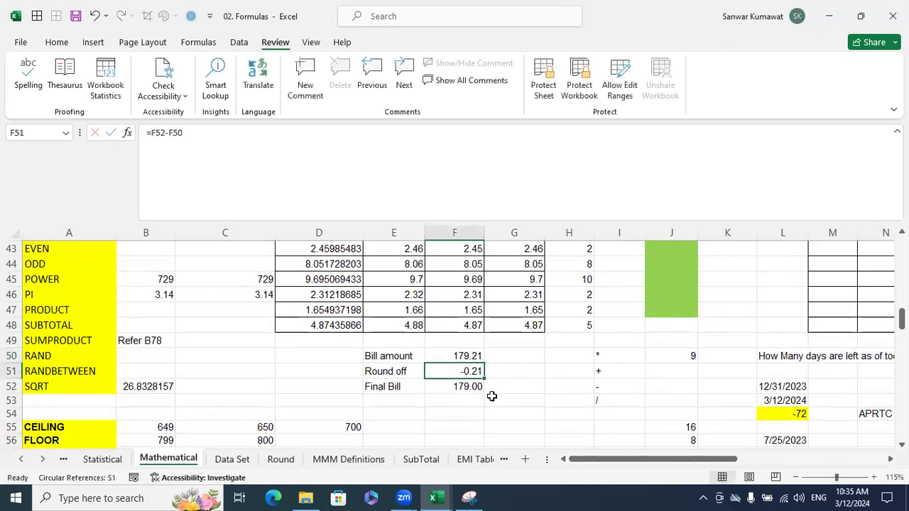
{"action": "left_click", "coordinate": [539, 399]}
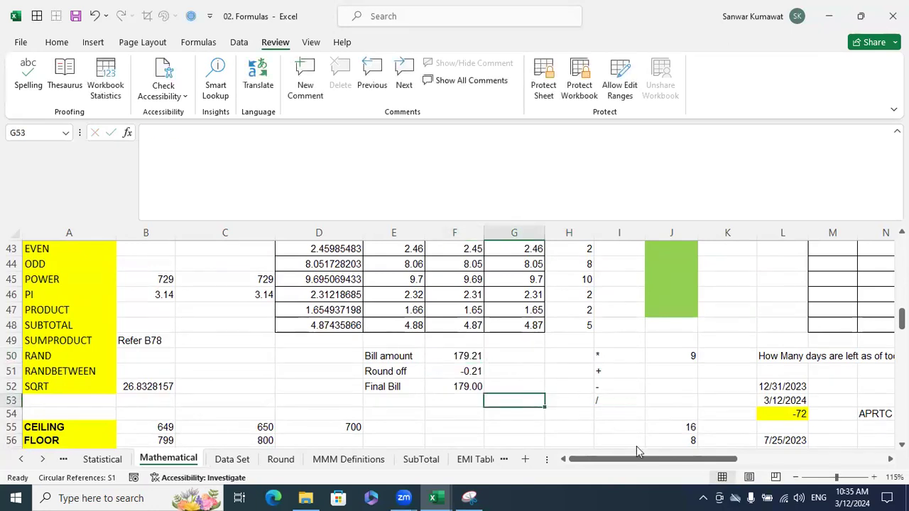
Locate the CEILING, FLOOR and MROUND entries in A55:A57 of the function list.
{"action": "scroll", "coordinate": [408, 396], "scroll_direction": "down", "scroll_amount": 1}
{"action": "scroll", "coordinate": [409, 396], "scroll_direction": "down", "scroll_amount": 1}
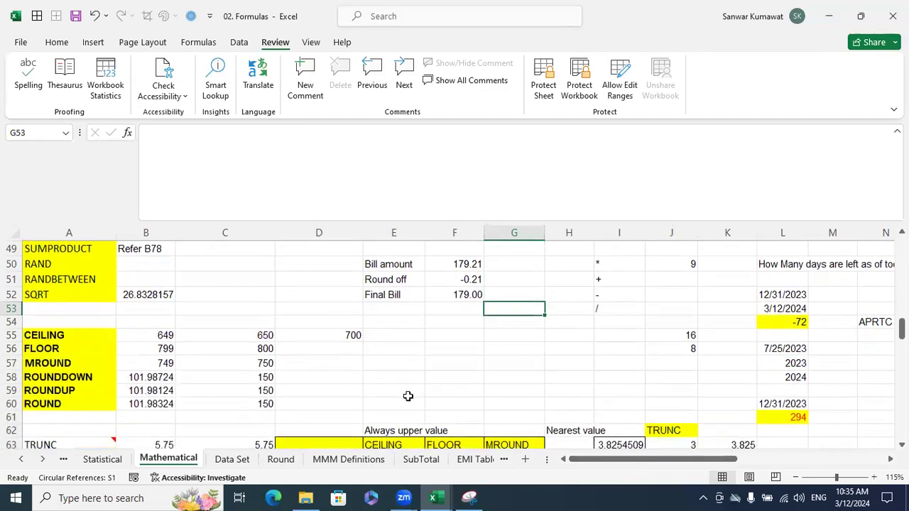
{"action": "scroll", "coordinate": [409, 396], "scroll_direction": "down", "scroll_amount": 1}
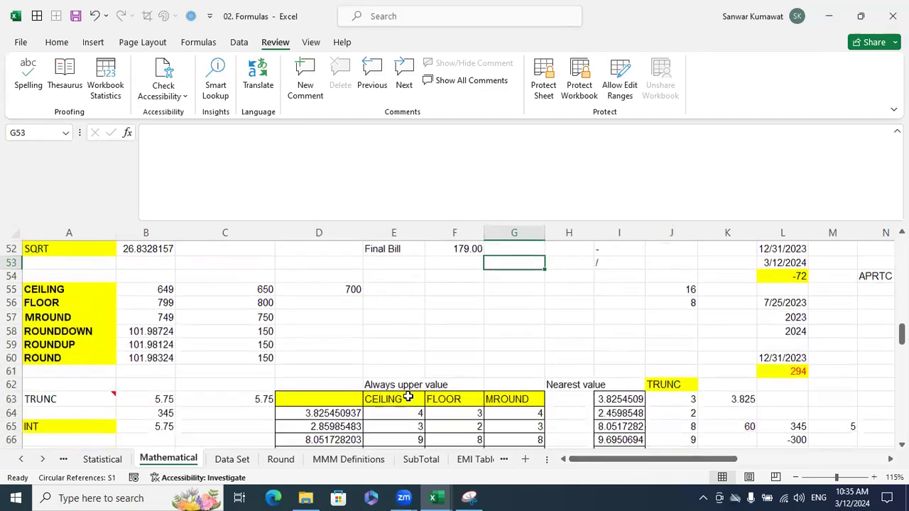
{"action": "left_click", "coordinate": [82, 287]}
{"action": "left_click", "coordinate": [59, 306]}
{"action": "left_click", "coordinate": [199, 319]}
{"action": "left_click_drag", "start_coordinate": [56, 289], "coordinate": [60, 317]}
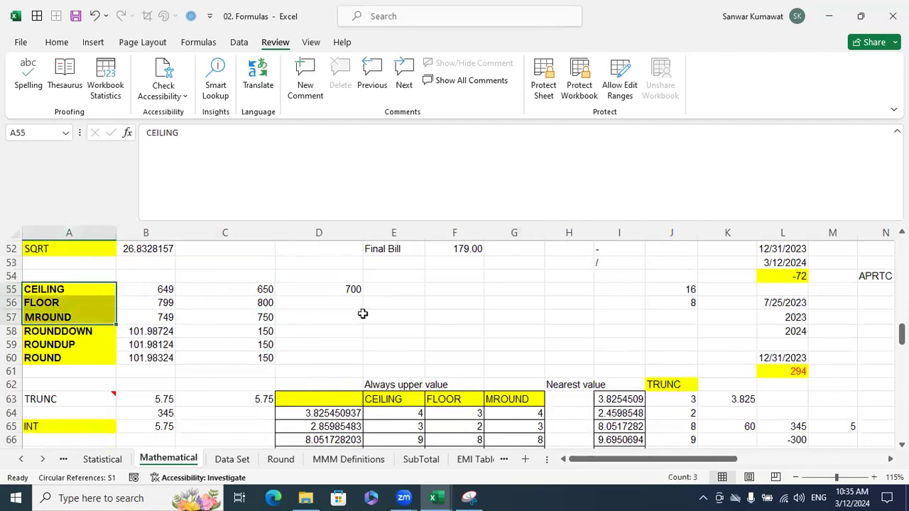
Clear the existing CEILING, FLOOR and MROUND formulas from E64:G70.
{"action": "scroll", "coordinate": [362, 313], "scroll_direction": "down", "scroll_amount": 1}
{"action": "scroll", "coordinate": [362, 314], "scroll_direction": "down", "scroll_amount": 2}
{"action": "left_click", "coordinate": [525, 374]}
{"action": "left_click_drag", "start_coordinate": [527, 376], "coordinate": [408, 290]}
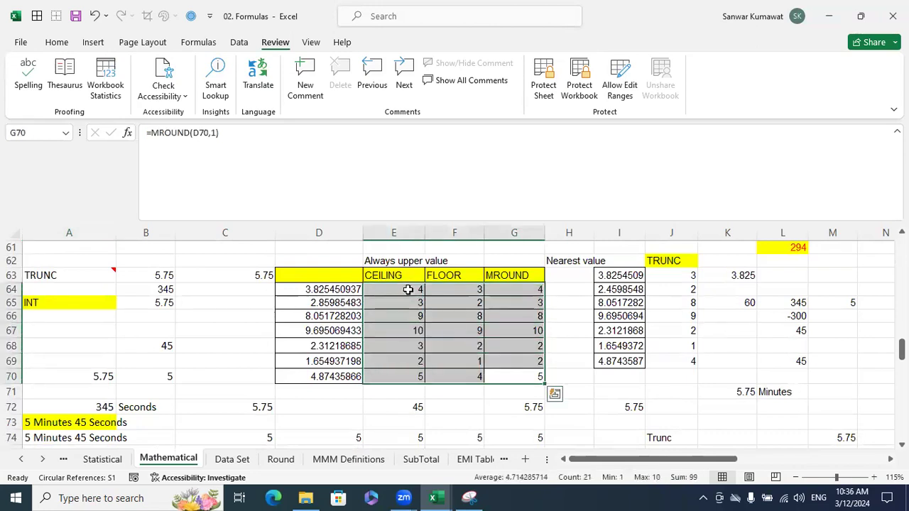
{"action": "key", "text": "Delete"}
{"action": "left_click", "coordinate": [408, 289]}
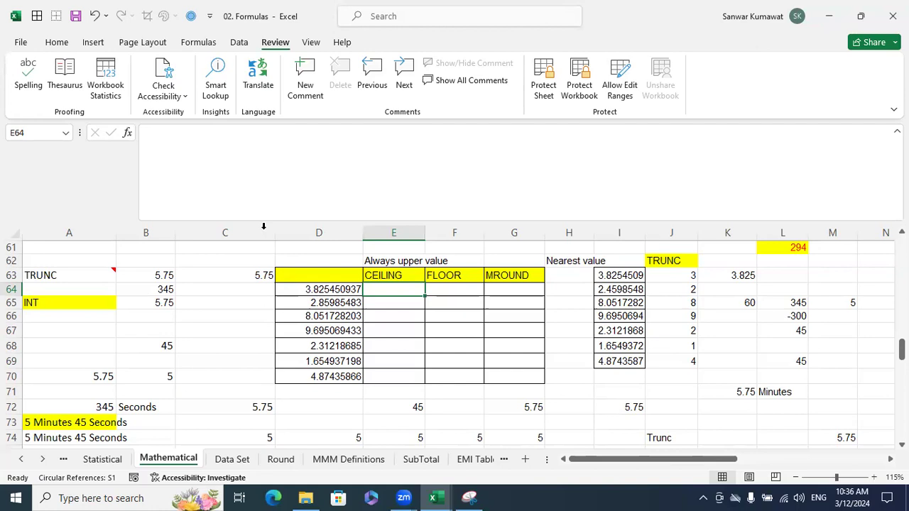
Browse the Math & Trig function library for the available rounding functions.
{"action": "left_click", "coordinate": [257, 325]}
{"action": "left_click", "coordinate": [199, 42]}
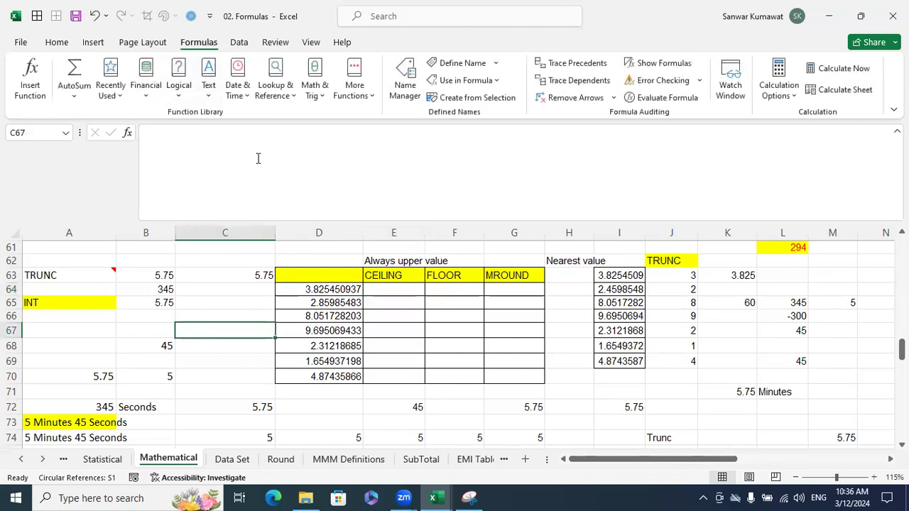
{"action": "left_click", "coordinate": [466, 147]}
{"action": "left_click", "coordinate": [314, 80]}
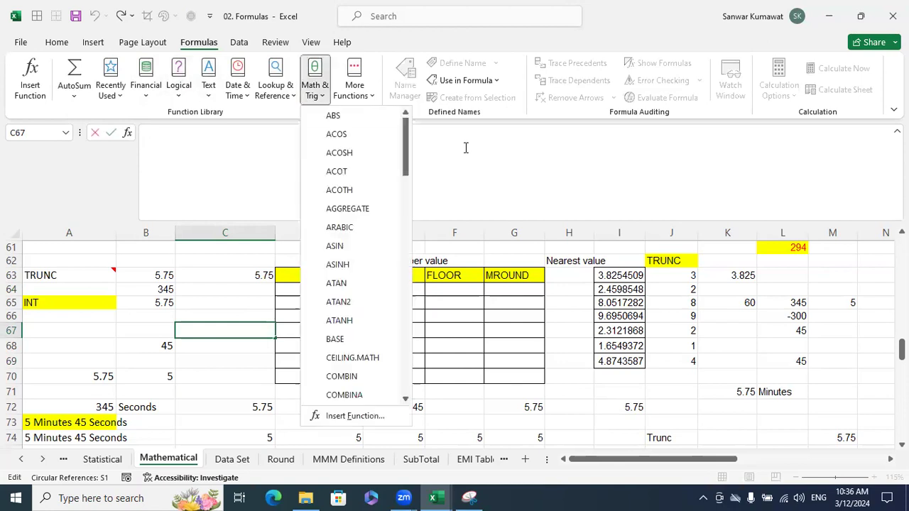
{"action": "left_click_drag", "start_coordinate": [406, 147], "coordinate": [408, 172]}
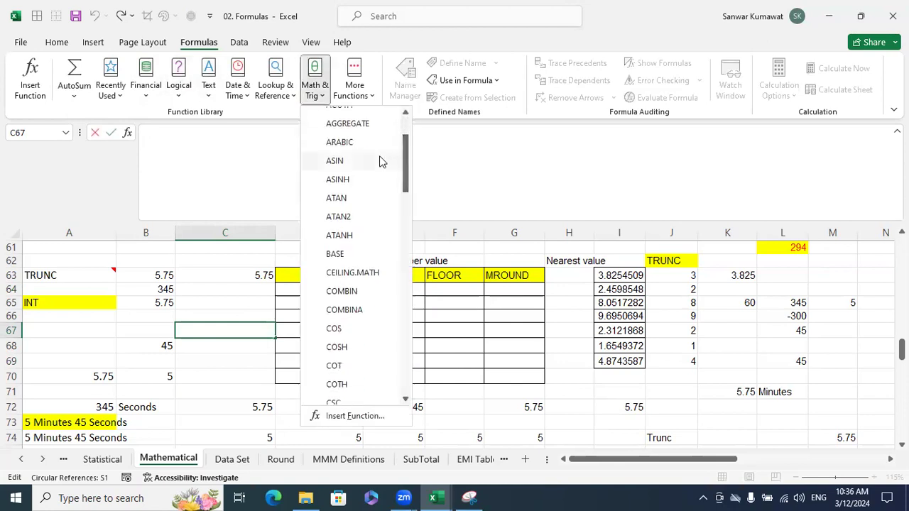
{"action": "scroll", "coordinate": [345, 313], "scroll_direction": "down", "scroll_amount": 8}
{"action": "scroll", "coordinate": [345, 319], "scroll_direction": "down", "scroll_amount": 10}
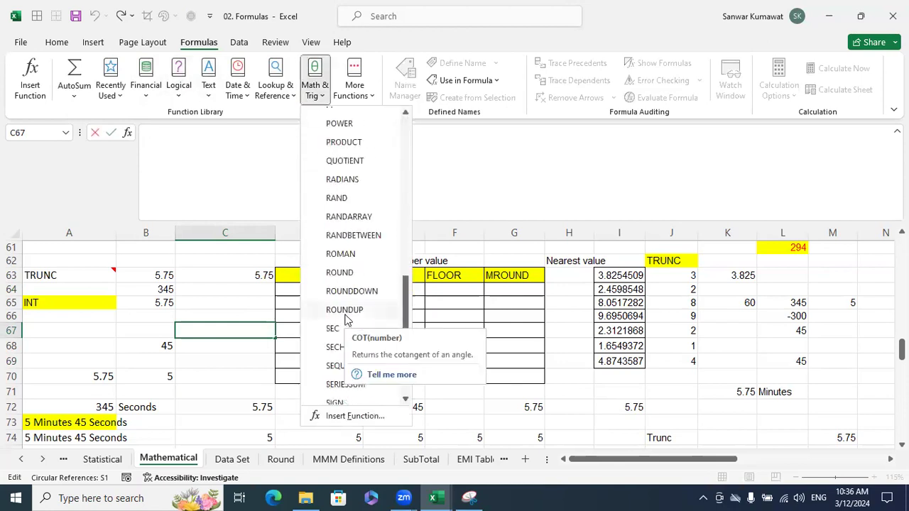
{"action": "scroll", "coordinate": [348, 315], "scroll_direction": "up", "scroll_amount": 18}
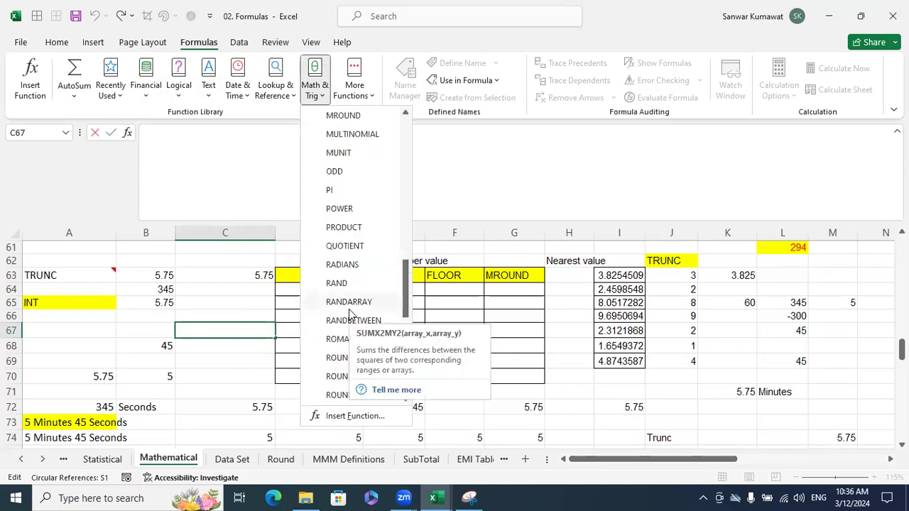
{"action": "scroll", "coordinate": [380, 273], "scroll_direction": "down", "scroll_amount": 3}
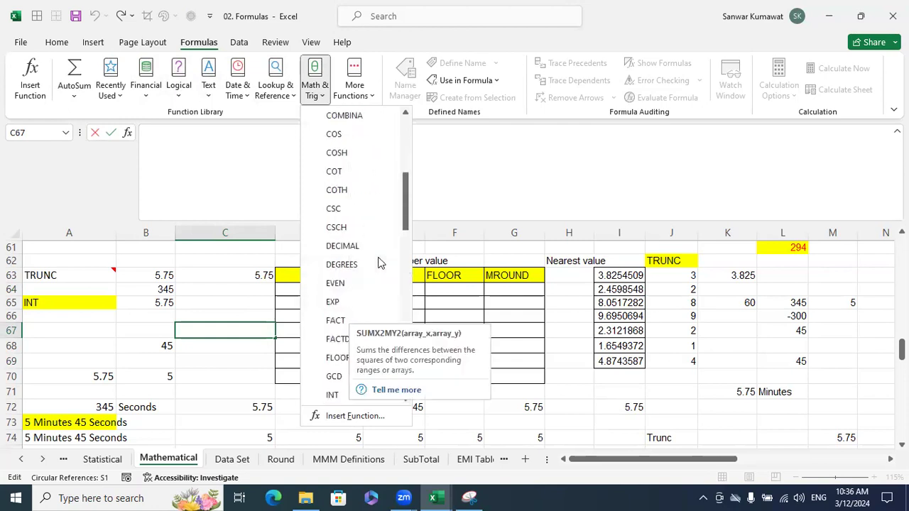
{"action": "scroll", "coordinate": [377, 260], "scroll_direction": "down", "scroll_amount": 6}
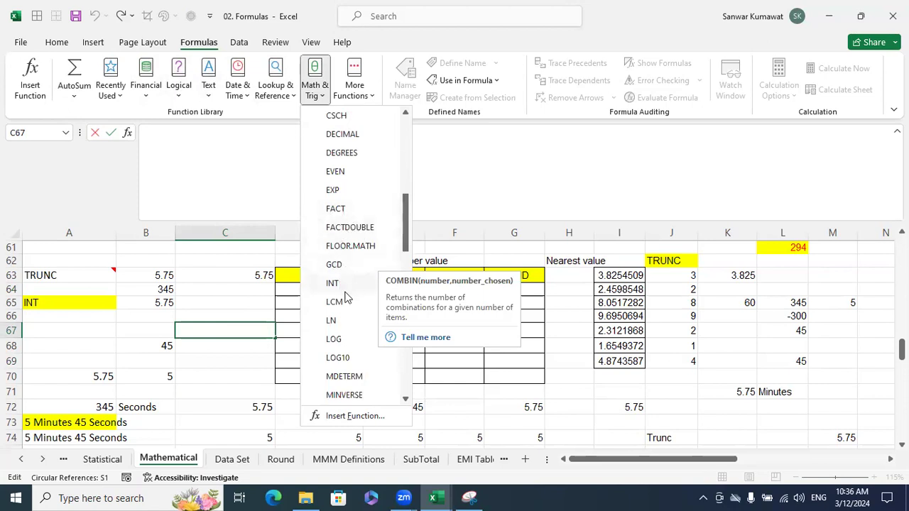
{"action": "scroll", "coordinate": [360, 334], "scroll_direction": "down", "scroll_amount": 3}
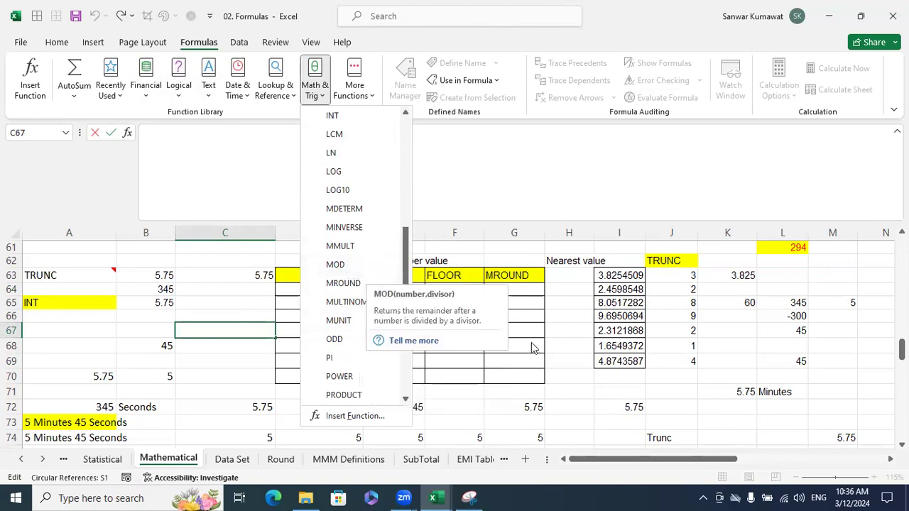
{"action": "left_click", "coordinate": [534, 347]}
Enter the formula =CEILING(D64,2) in E64 for the first number under the CEILING header.
{"action": "left_click", "coordinate": [399, 290]}
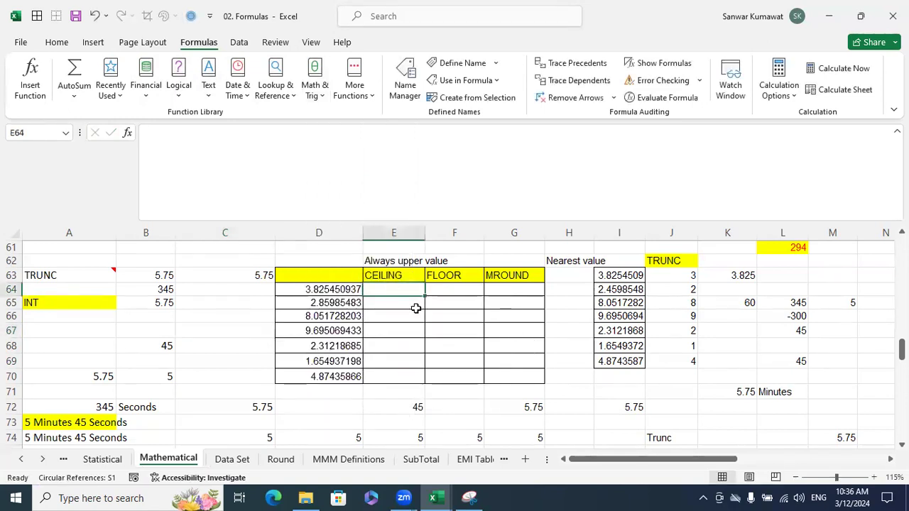
{"action": "key", "text": "Up"}
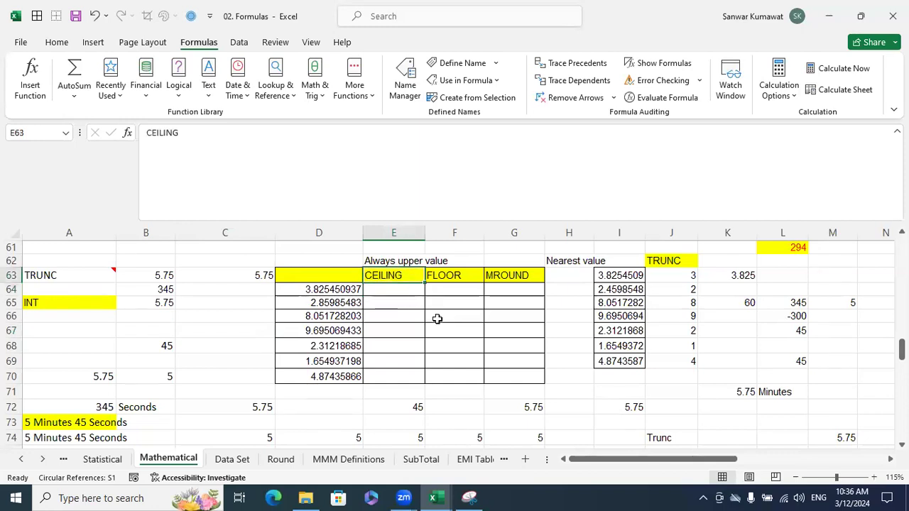
{"action": "left_click", "coordinate": [402, 290]}
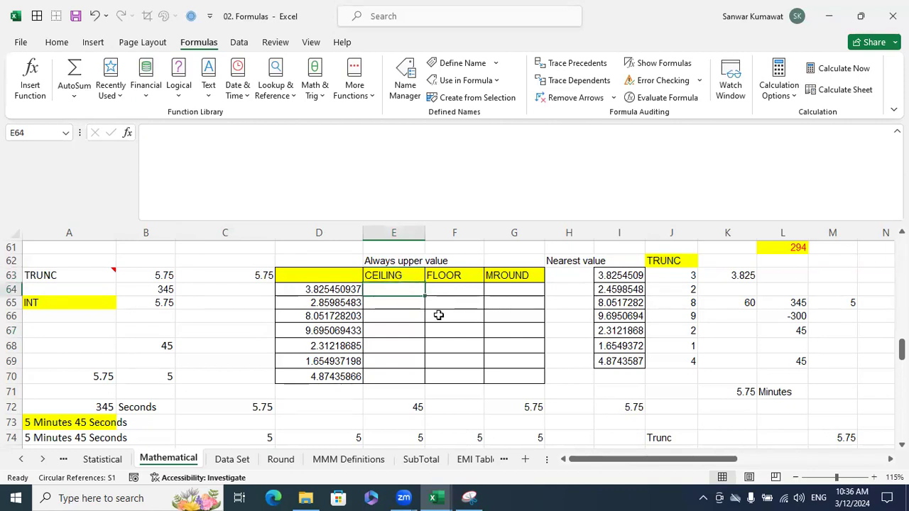
{"action": "left_click", "coordinate": [341, 292]}
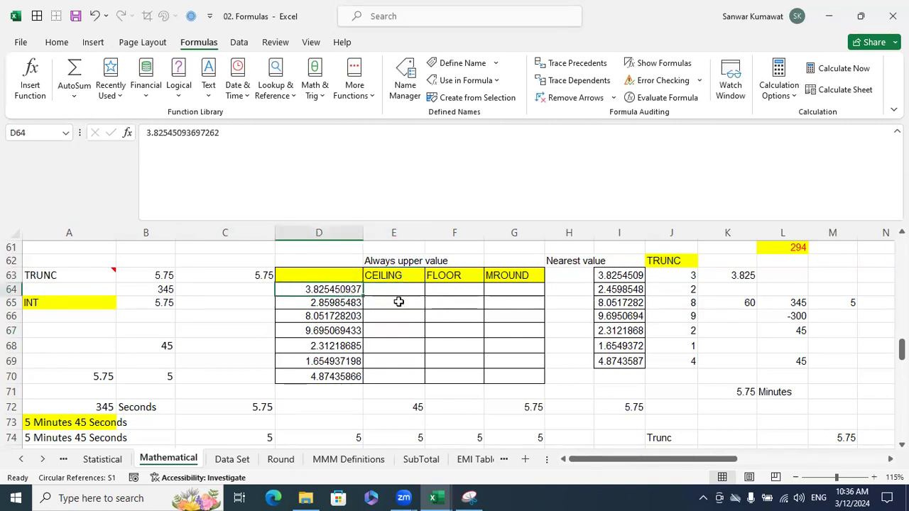
{"action": "left_click", "coordinate": [399, 289]}
{"action": "type", "text": "="}
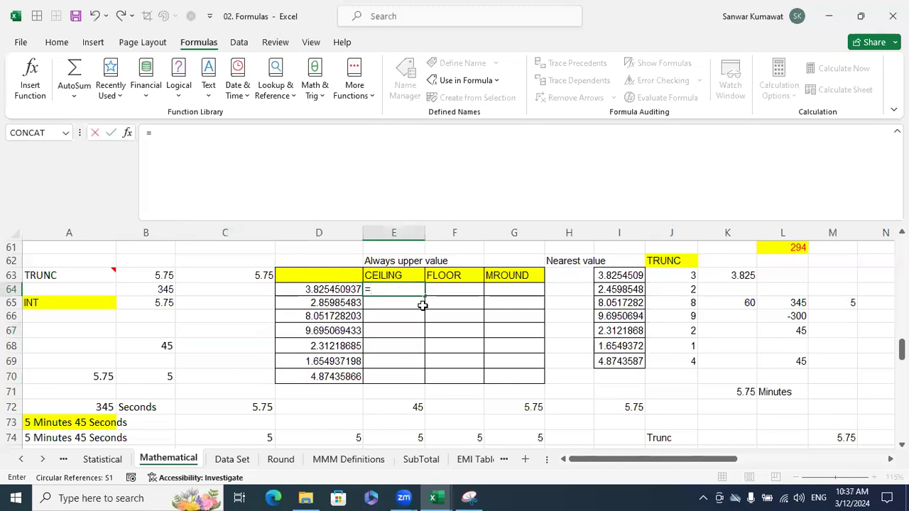
{"action": "type", "text": "ceil"}
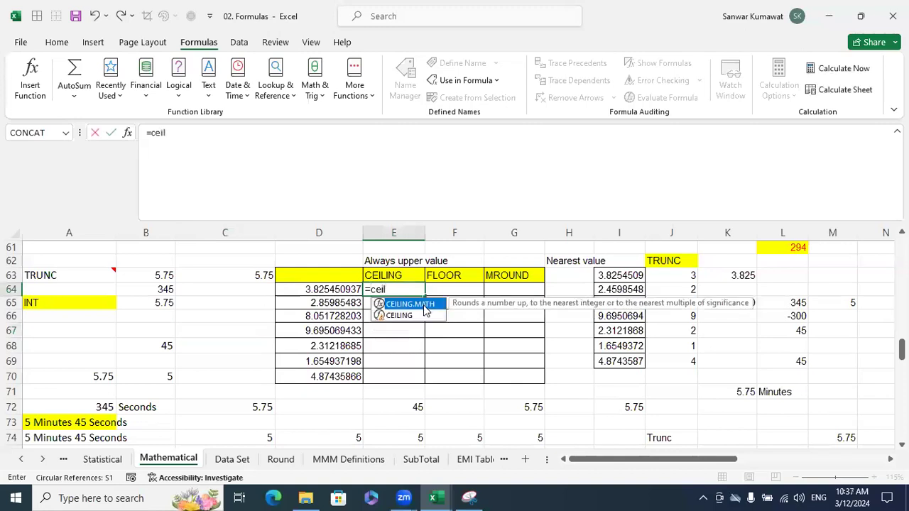
{"action": "key", "text": "Tab"}
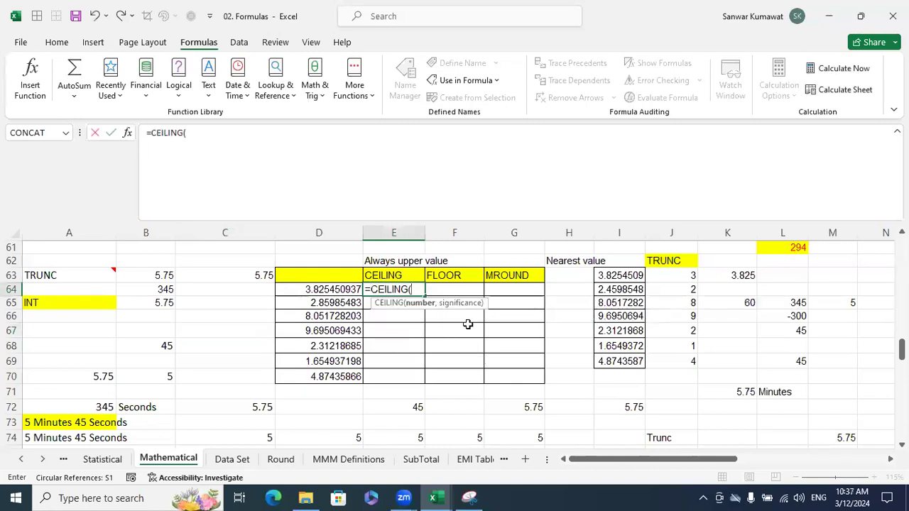
{"action": "left_click", "coordinate": [348, 288]}
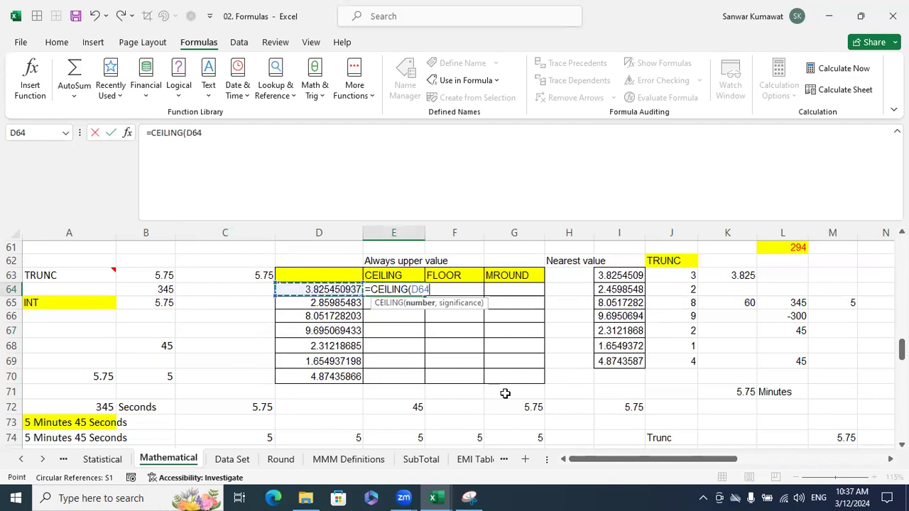
{"action": "type", "text": ","}
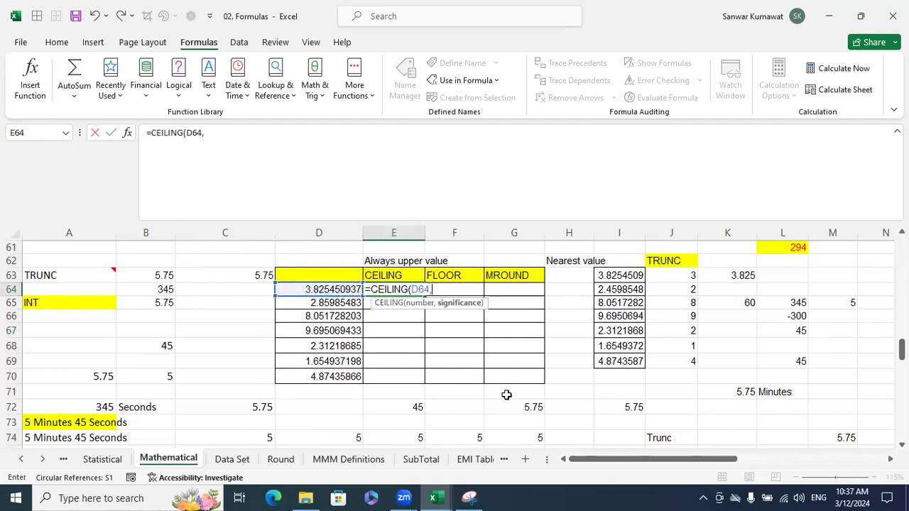
{"action": "type", "text": "2)"}
{"action": "key", "text": "ctrl+Return"}
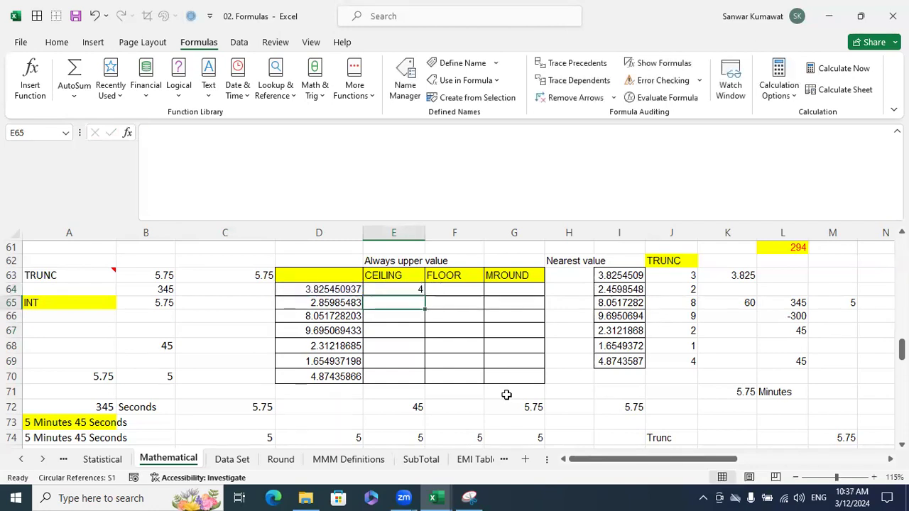
Copy the CEILING formula with significance 2 from E64 down through E70.
{"action": "key", "text": "shift+Down"}
{"action": "key", "text": "shift+Down"}
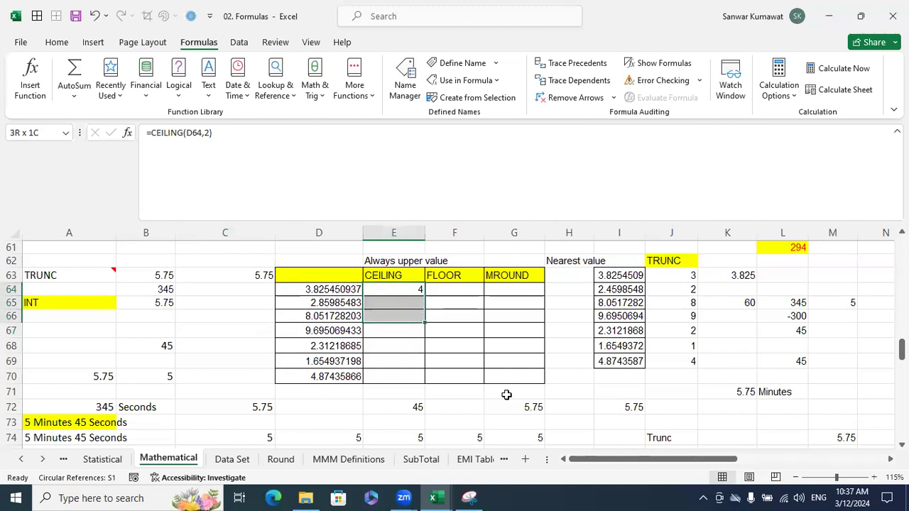
{"action": "key", "text": "Up"}
{"action": "key", "text": "Down"}
{"action": "key", "text": "Down"}
{"action": "key", "text": "ctrl+d"}
{"action": "key", "text": "Down"}
{"action": "key", "text": "Up"}
{"action": "key", "text": "Down"}
{"action": "key", "text": "ctrl+d"}
{"action": "key", "text": "Down"}
{"action": "key", "text": "ctrl+d"}
{"action": "key", "text": "Down"}
{"action": "key", "text": "ctrl+d"}
{"action": "key", "text": "Down"}
{"action": "key", "text": "ctrl+d"}
{"action": "key", "text": "Down"}
{"action": "key", "text": "ctrl+d"}
{"action": "key", "text": "Down"}
{"action": "key", "text": "Up"}
{"action": "key", "text": "Up"}
{"action": "key", "text": "Up"}
{"action": "key", "text": "Up"}
{"action": "key", "text": "Up"}
{"action": "key", "text": "Up"}
{"action": "key", "text": "Up"}
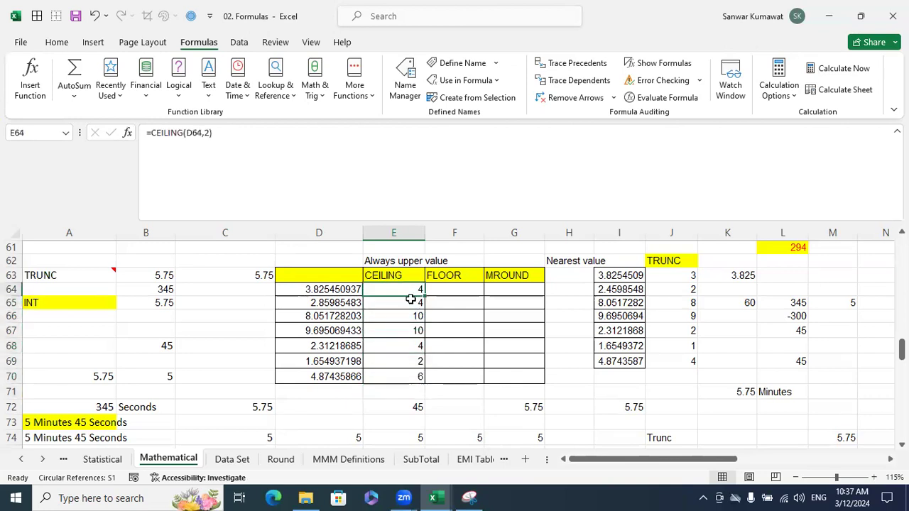
Set the significance of the CEILING formula in E64 to 1 and clear the old formulas in E65:E70.
{"action": "left_click", "coordinate": [218, 147]}
{"action": "type", "text": "1"}
{"action": "key", "text": "Return"}
{"action": "key", "text": "Up"}
{"action": "key", "text": "Down"}
{"action": "key", "text": "ctrl+shift+Down"}
{"action": "key", "text": "Delete"}
Fill the CEILING formula with significance 1 from E64 down through E70.
{"action": "key", "text": "Up"}
{"action": "key", "text": "shift+Down"}
{"action": "key", "text": "shift+Down"}
{"action": "key", "text": "shift+Down"}
{"action": "key", "text": "shift+Down"}
{"action": "key", "text": "shift+Down"}
{"action": "key", "text": "shift+Down"}
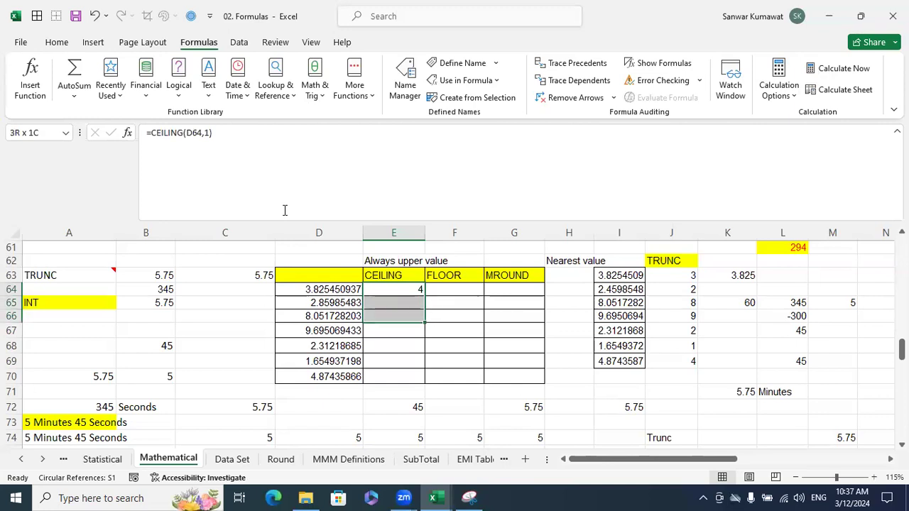
{"action": "key", "text": "ctrl+d"}
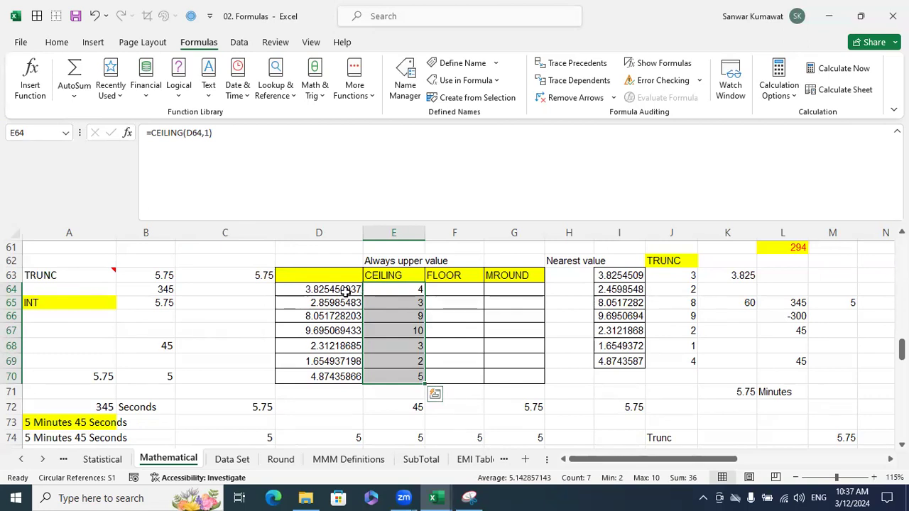
Compare the CEILING formulas and results in E64 and E65 with their source numbers, ending on F64 under FLOOR.
{"action": "left_click", "coordinate": [391, 290]}
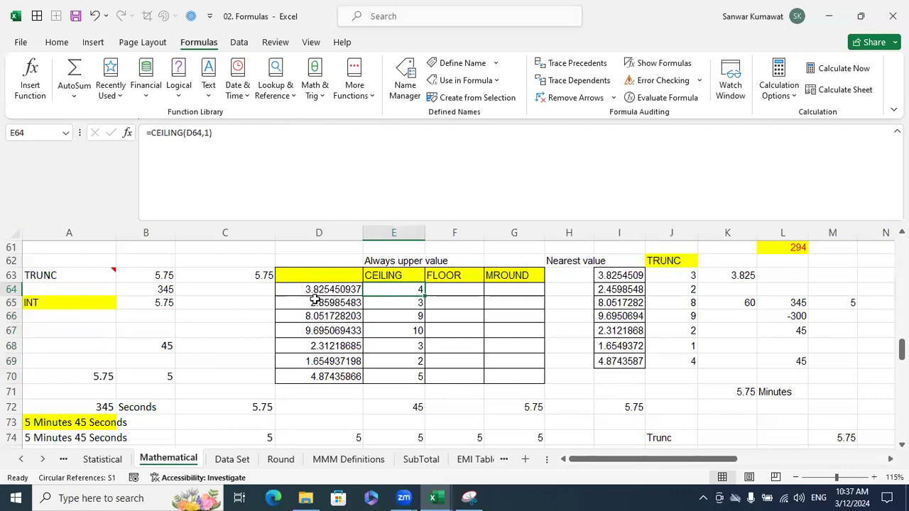
{"action": "left_click", "coordinate": [410, 305]}
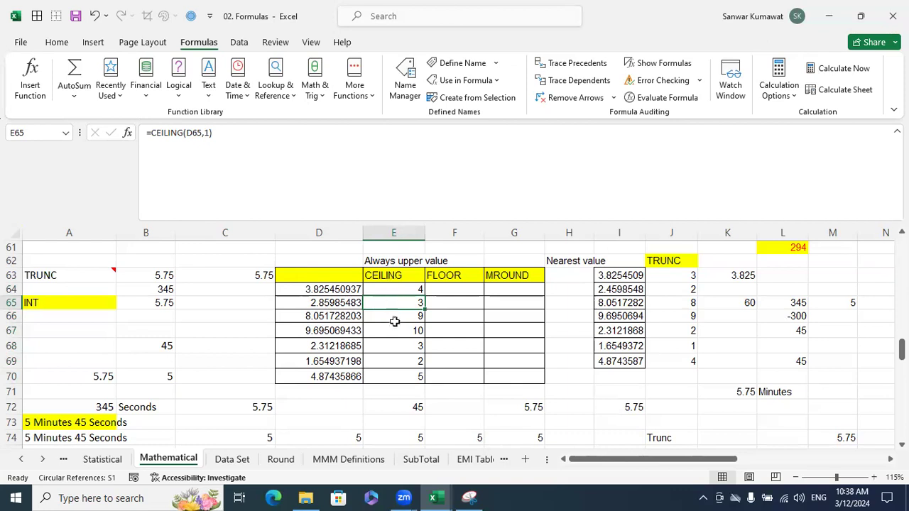
{"action": "left_click", "coordinate": [433, 289]}
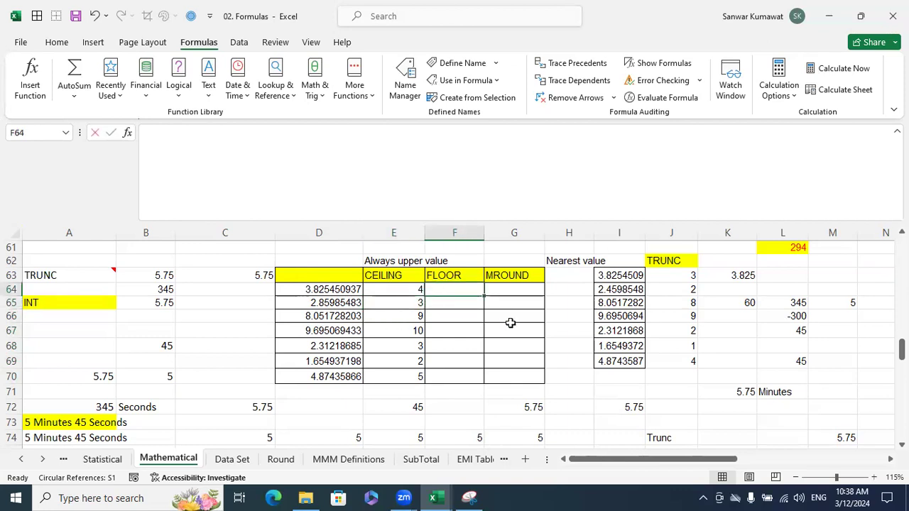
Enter a FLOOR formula in F64 that rounds the number in D64 down with significance 1.
{"action": "type", "text": "=floor"}
{"action": "key", "text": "Tab"}
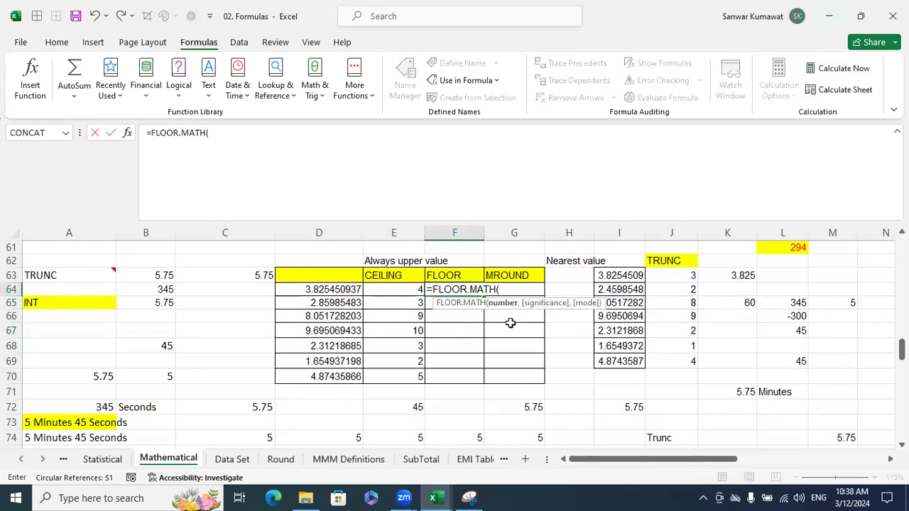
{"action": "key", "text": "Left"}
{"action": "key", "text": "Left"}
{"action": "key", "text": "BackSpace"}
{"action": "key", "text": "BackSpace"}
{"action": "key", "text": "BackSpace"}
{"action": "key", "text": "BackSpace"}
{"action": "key", "text": "BackSpace"}
{"action": "key", "text": "BackSpace"}
{"action": "key", "text": "BackSpace"}
{"action": "key", "text": "BackSpace"}
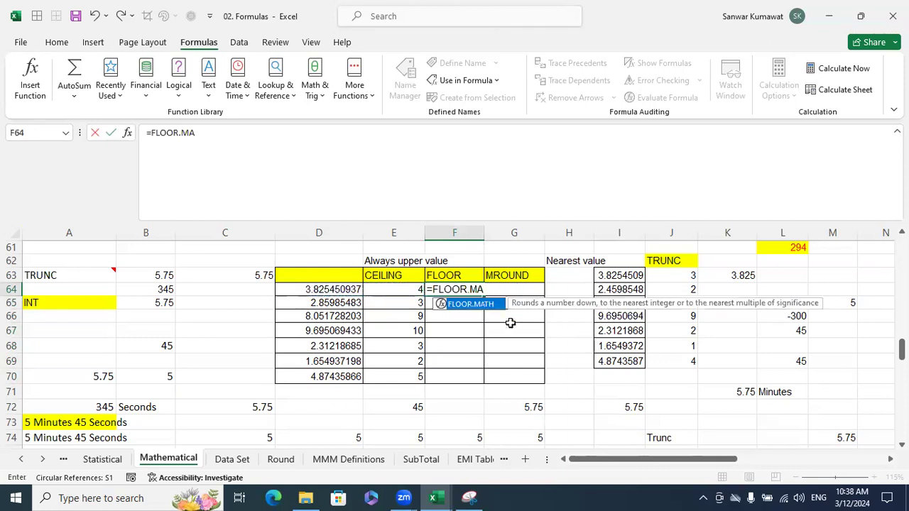
{"action": "key", "text": "BackSpace"}
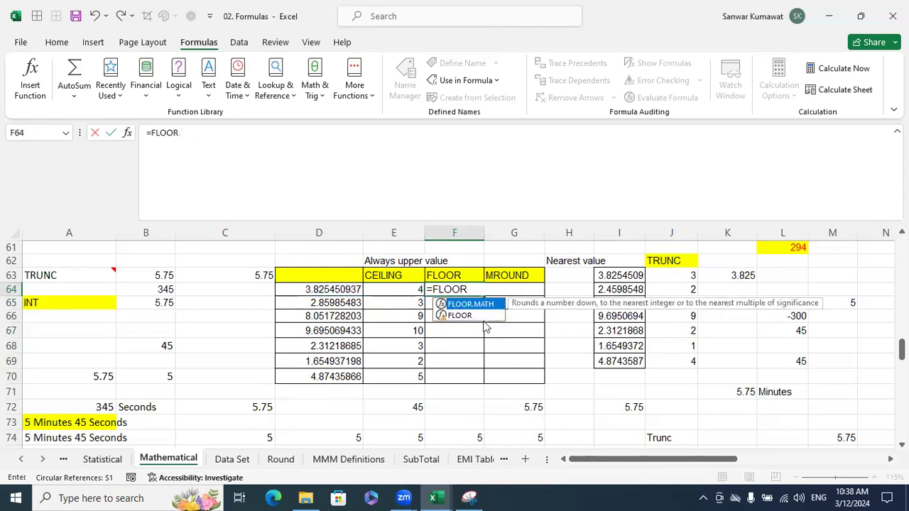
{"action": "double_click", "coordinate": [481, 316]}
{"action": "left_click", "coordinate": [350, 290]}
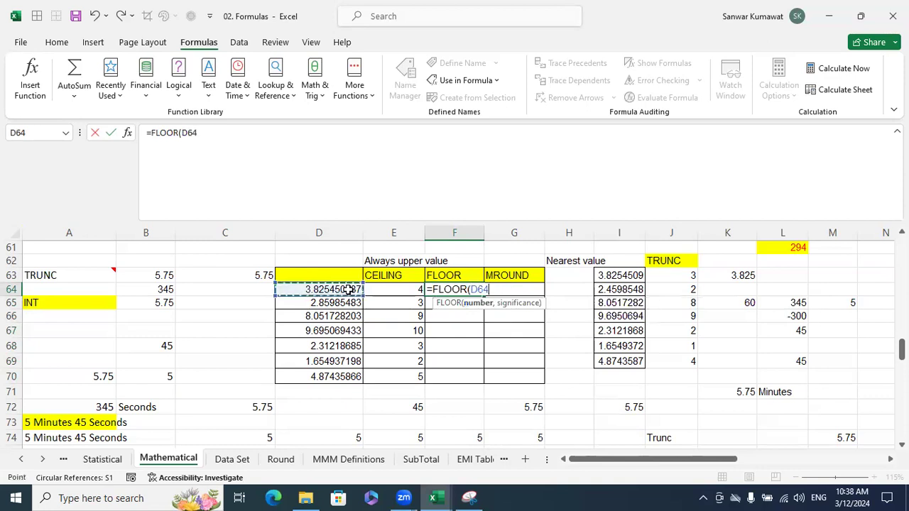
{"action": "type", "text": ","}
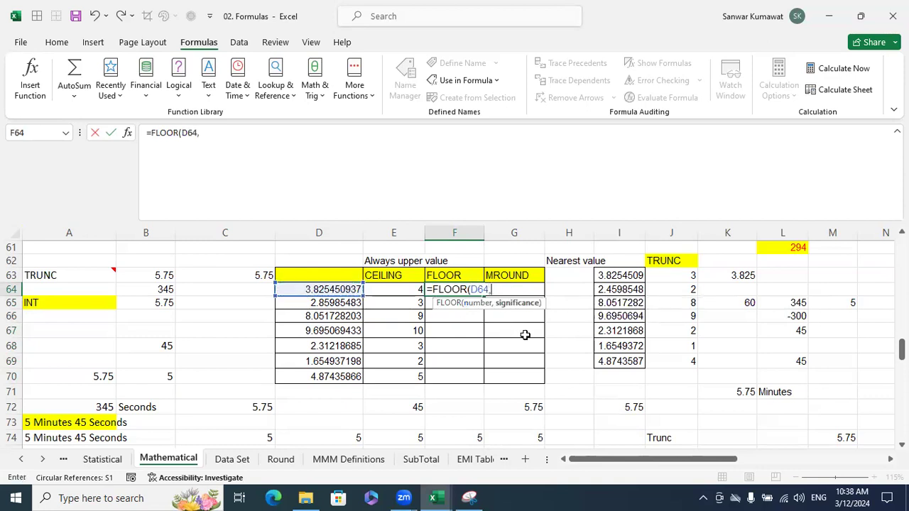
{"action": "type", "text": "1)"}
{"action": "key", "text": "ctrl+Return"}
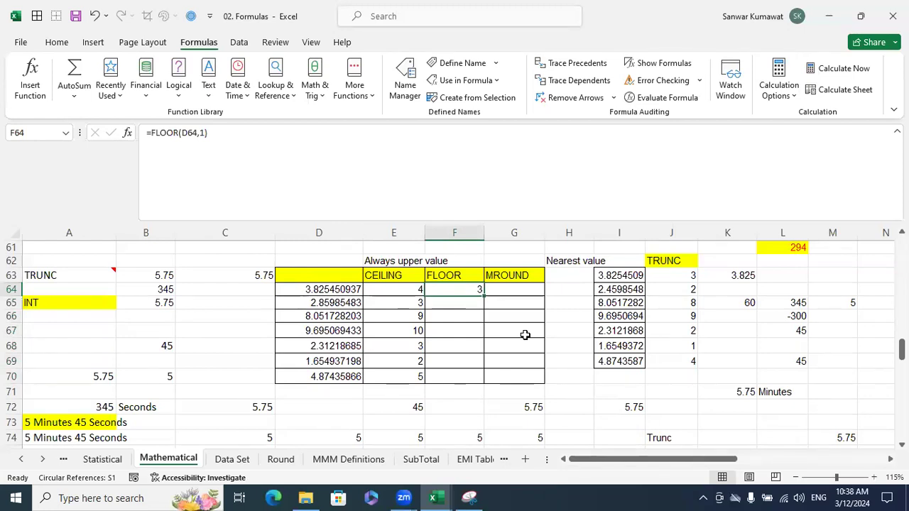
Copy the FLOOR formula from F64 down through F70.
{"action": "key", "text": "shift+Down"}
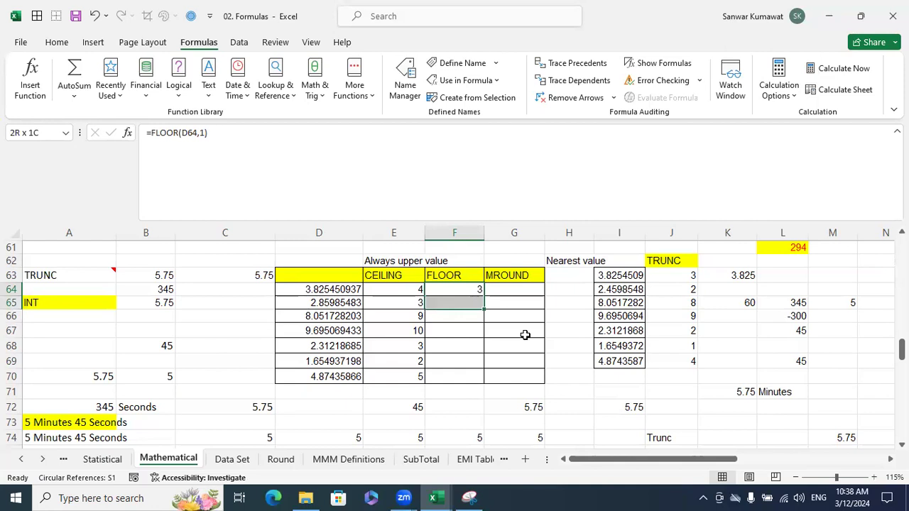
{"action": "key", "text": "ctrl+d"}
{"action": "key", "text": "Down"}
{"action": "key", "text": "Down"}
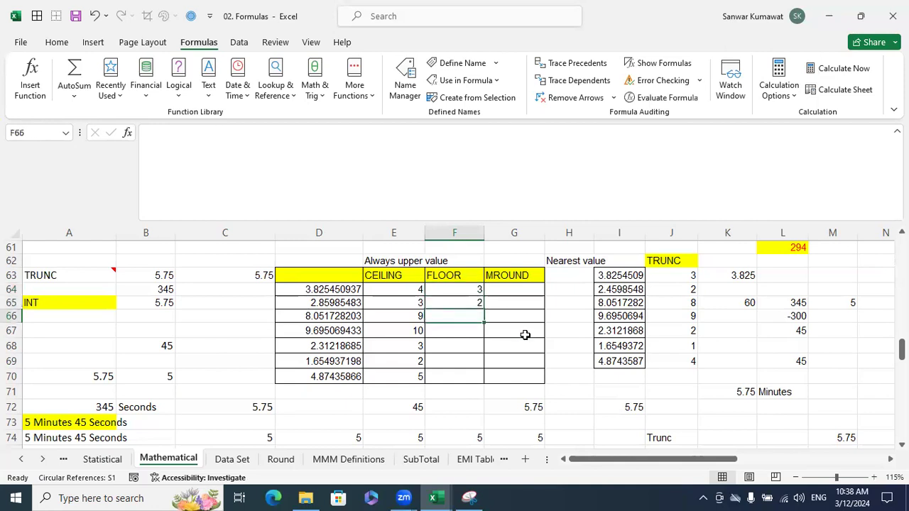
{"action": "key", "text": "ctrl+d"}
{"action": "key", "text": "Down"}
{"action": "key", "text": "ctrl+d"}
{"action": "key", "text": "Down"}
{"action": "key", "text": "ctrl+d"}
{"action": "key", "text": "Down"}
{"action": "key", "text": "ctrl+d"}
{"action": "key", "text": "Down"}
{"action": "key", "text": "ctrl+d"}
{"action": "key", "text": "Down"}
Compare the CEILING and FLOOR results in row 64, ending on G64 under MROUND.
{"action": "key", "text": "Up"}
{"action": "key", "text": "Up"}
{"action": "key", "text": "Up"}
{"action": "key", "text": "Up"}
{"action": "key", "text": "Up"}
{"action": "key", "text": "Up"}
{"action": "key", "text": "Left"}
{"action": "key", "text": "Up"}
{"action": "key", "text": "Right"}
{"action": "key", "text": "Left"}
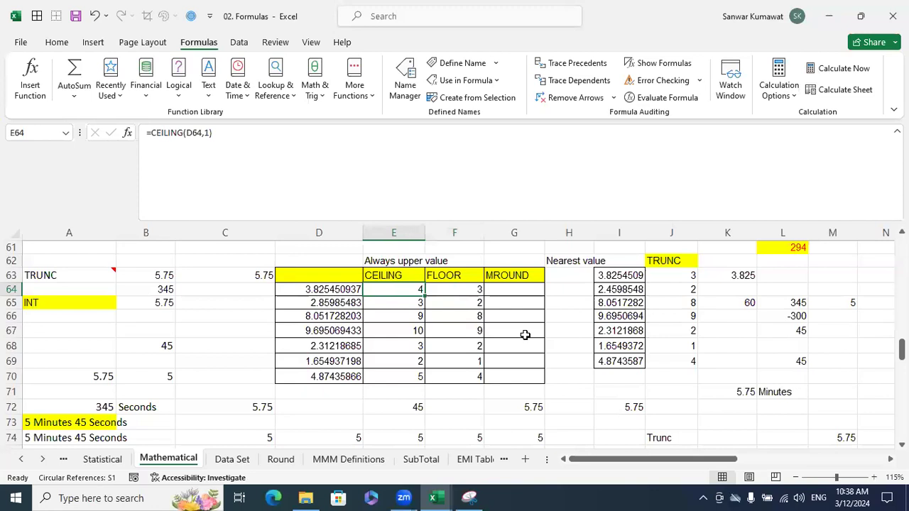
{"action": "key", "text": "Right"}
{"action": "key", "text": "Up"}
{"action": "key", "text": "Right"}
{"action": "key", "text": "Down"}
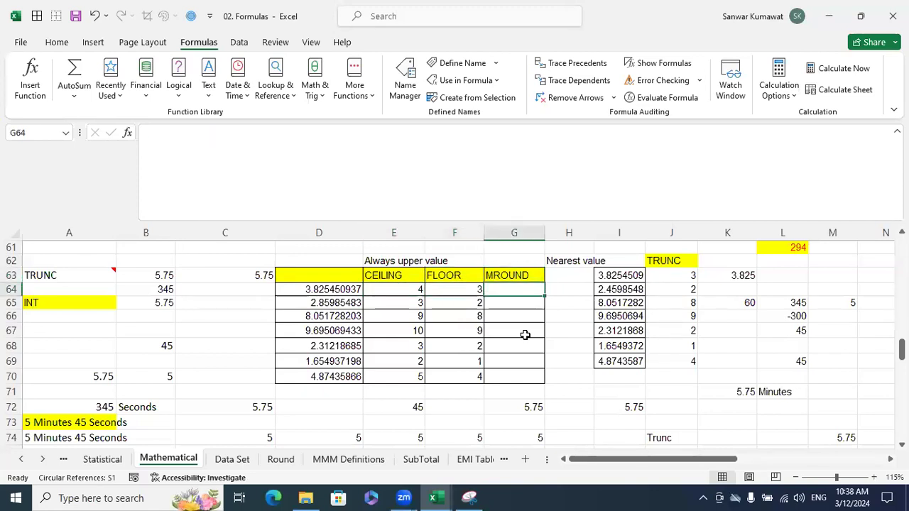
{"action": "scroll", "coordinate": [524, 334], "scroll_direction": "up", "scroll_amount": 6}
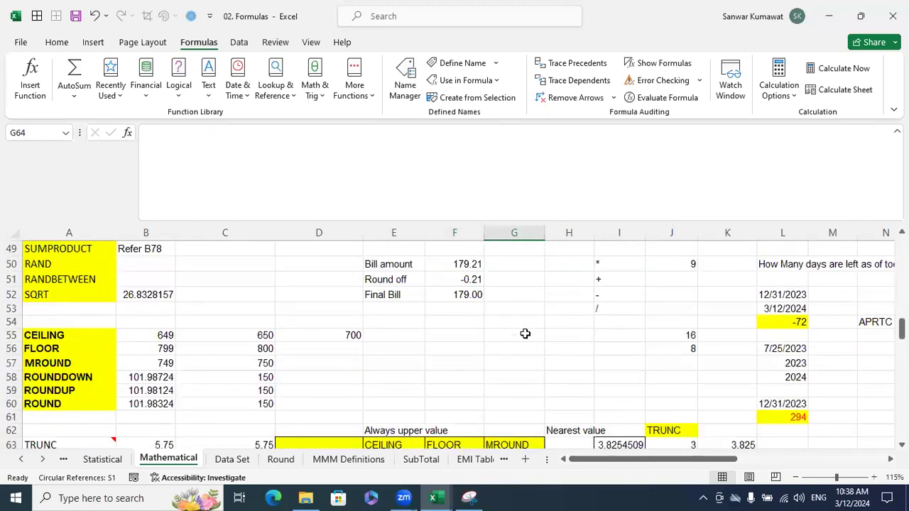
{"action": "scroll", "coordinate": [529, 323], "scroll_direction": "down", "scroll_amount": 4}
{"action": "scroll", "coordinate": [592, 376], "scroll_direction": "down", "scroll_amount": 2}
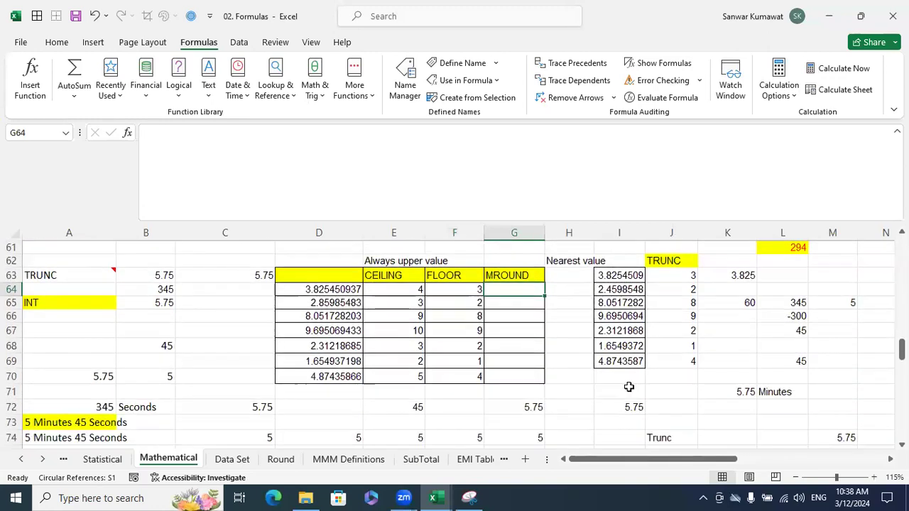
Enter an MROUND formula in G64 that rounds the number in D64 to the nearest multiple of 1.
{"action": "type", "text": "="}
{"action": "key", "text": "Left"}
{"action": "key", "text": "Left"}
{"action": "key", "text": "Right"}
{"action": "key", "text": "Right"}
{"action": "key", "text": "BackSpace"}
{"action": "key", "text": "BackSpace"}
{"action": "key", "text": "BackSpace"}
{"action": "type", "text": "mro"}
{"action": "key", "text": "Tab"}
{"action": "key", "text": "Left"}
{"action": "key", "text": "Left"}
{"action": "key", "text": "Left"}
{"action": "type", "text": ","}
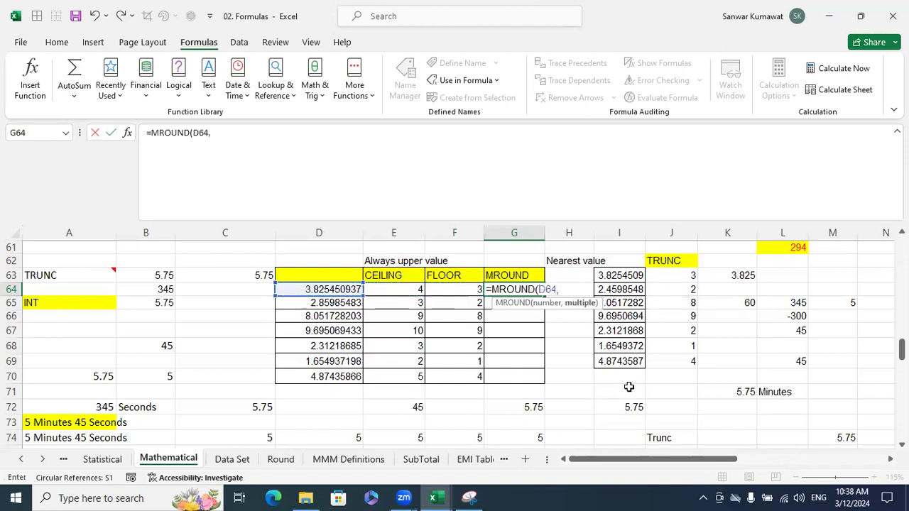
{"action": "type", "text": "1)"}
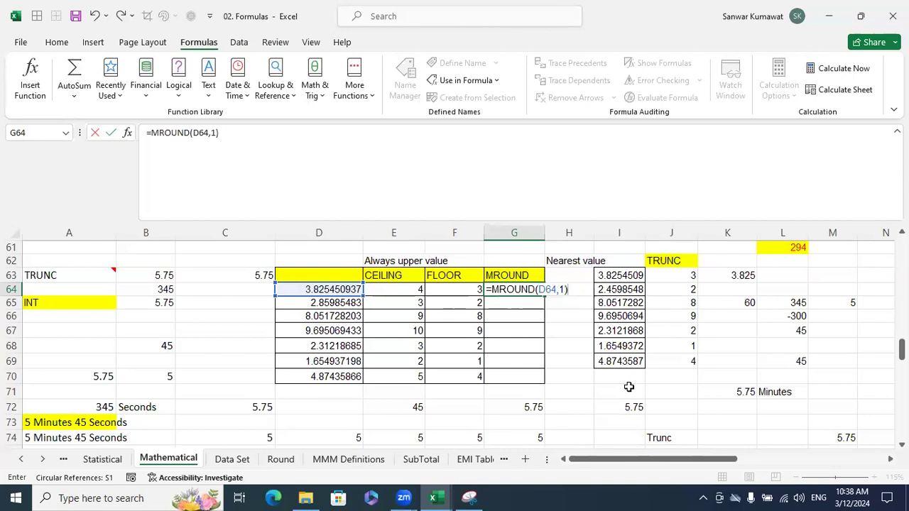
{"action": "key", "text": "ctrl+Return"}
{"action": "key", "text": "shift+Down"}
{"action": "key", "text": "shift+Down"}
{"action": "key", "text": "shift+Down"}
{"action": "key", "text": "shift+Down"}
{"action": "key", "text": "shift+Down"}
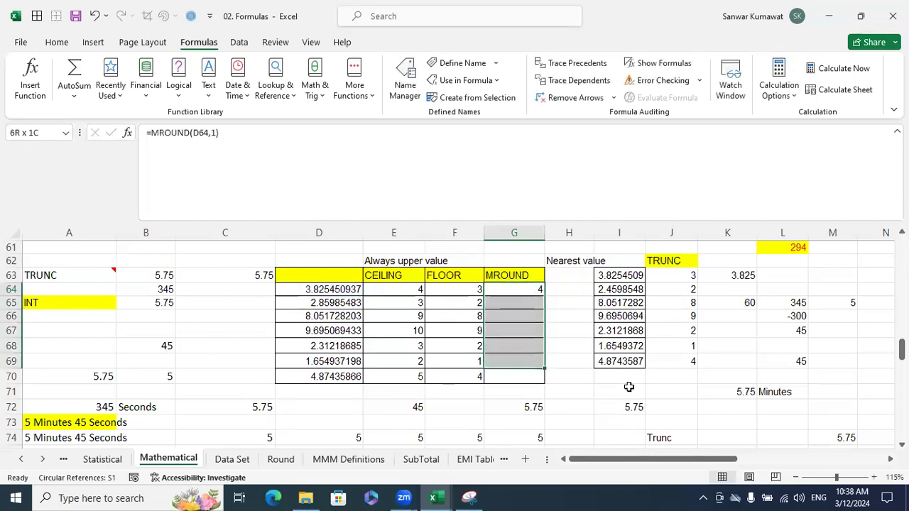
{"action": "key", "text": "shift+Down"}
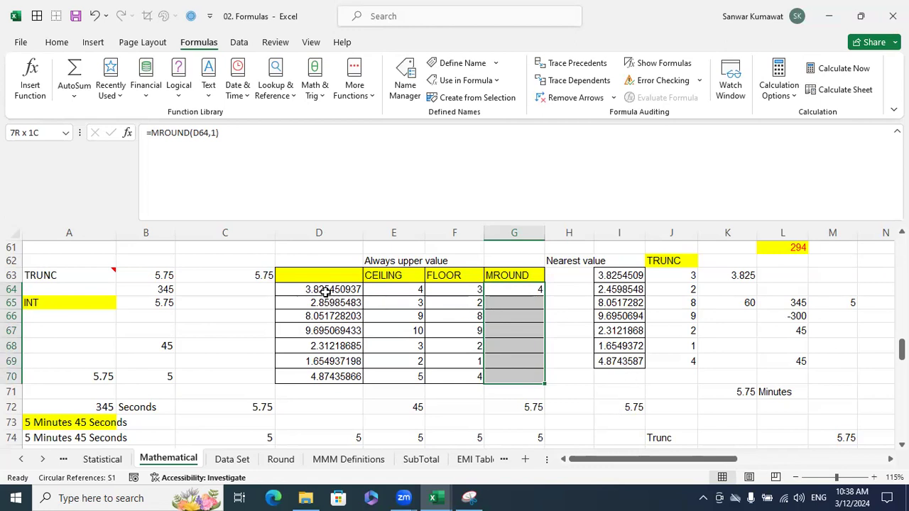
Copy the MROUND formula from G64 down cell by cell through G70.
{"action": "left_click", "coordinate": [529, 301]}
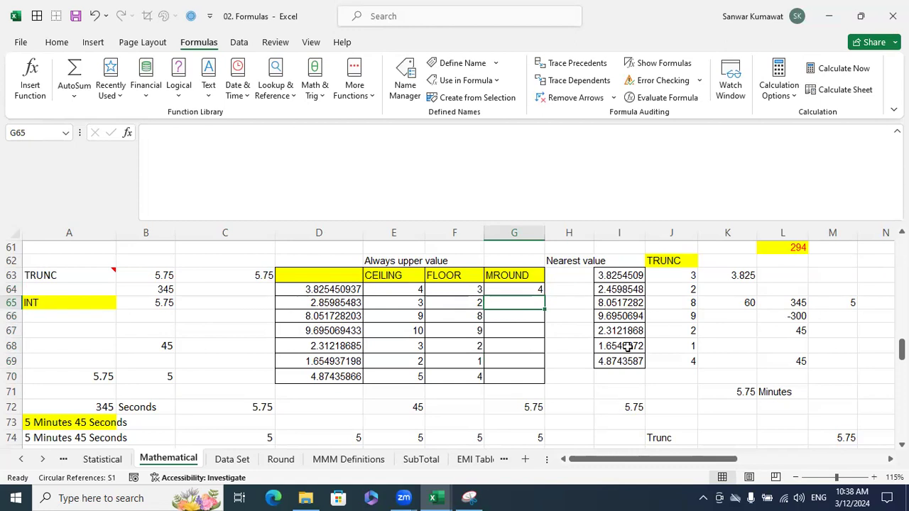
{"action": "key", "text": "ctrl+d"}
{"action": "key", "text": "Down"}
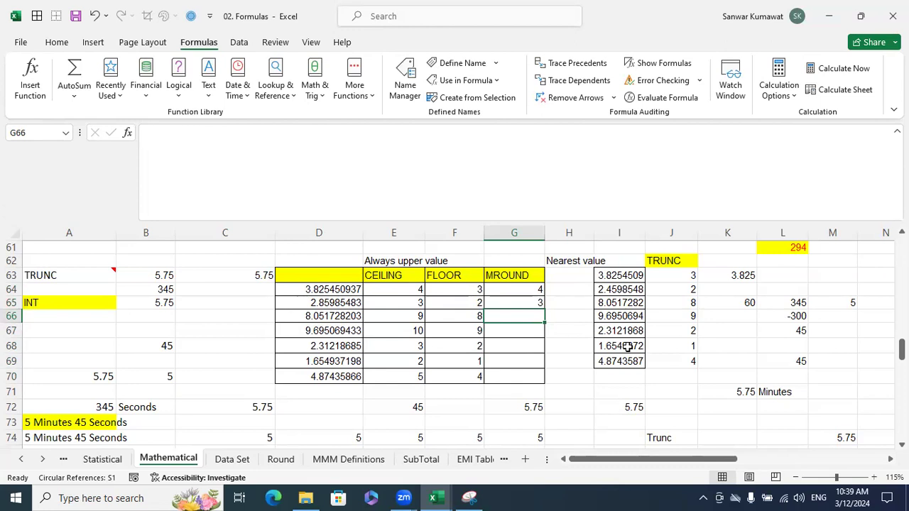
{"action": "key", "text": "ctrl+d"}
{"action": "key", "text": "Down"}
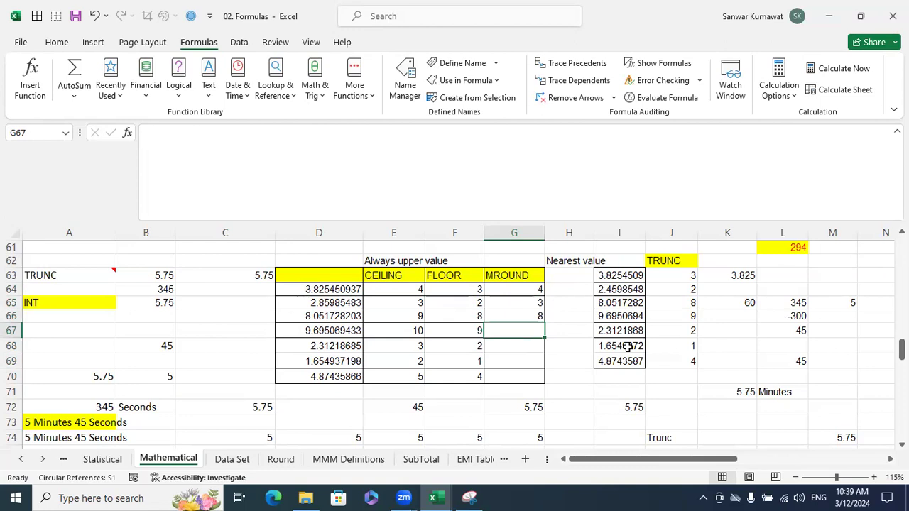
{"action": "key", "text": "ctrl+d"}
{"action": "key", "text": "Down"}
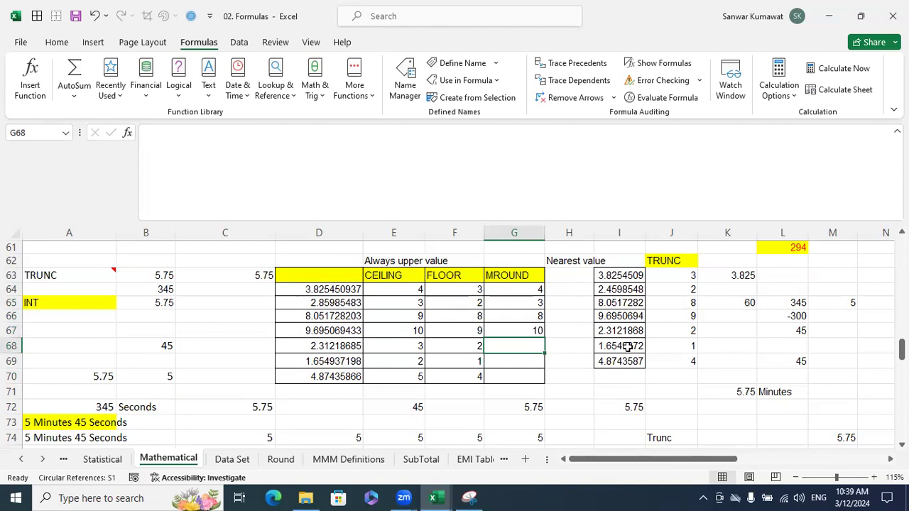
{"action": "key", "text": "ctrl+d"}
{"action": "key", "text": "Down"}
{"action": "key", "text": "ctrl+d"}
{"action": "key", "text": "Down"}
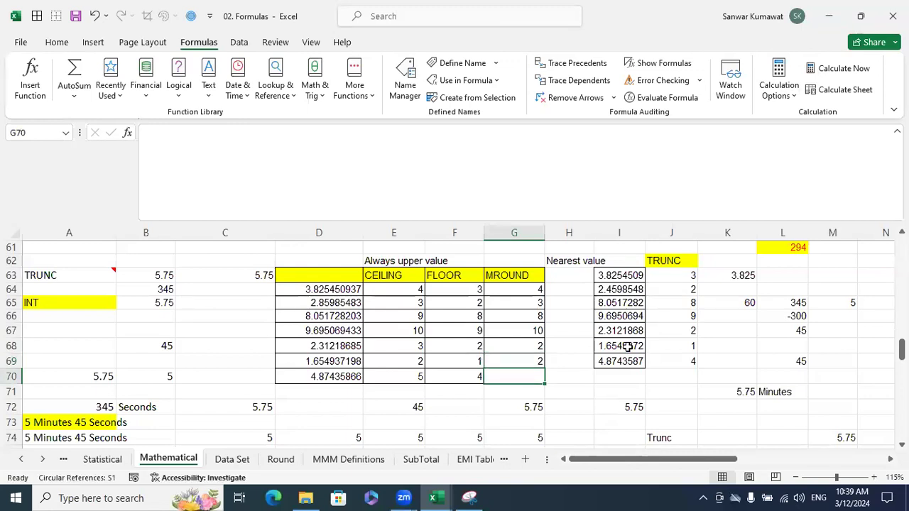
{"action": "key", "text": "ctrl+d"}
Review the MROUND results against the source numbers in column D and the CEILING formula in E64.
{"action": "key", "text": "Up"}
{"action": "key", "text": "Up"}
{"action": "key", "text": "Up"}
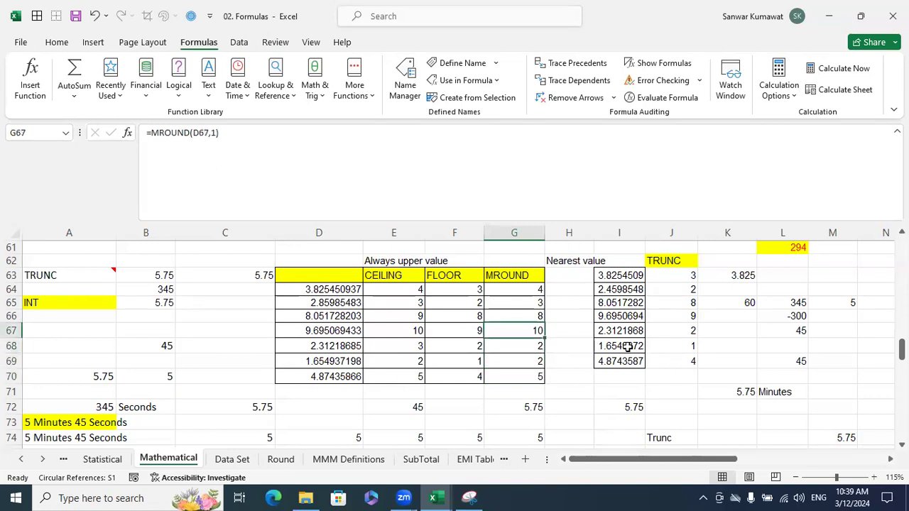
{"action": "key", "text": "Left"}
{"action": "key", "text": "Left"}
{"action": "key", "text": "Left"}
{"action": "key", "text": "Up"}
{"action": "key", "text": "Up"}
{"action": "key", "text": "Up"}
{"action": "key", "text": "Right"}
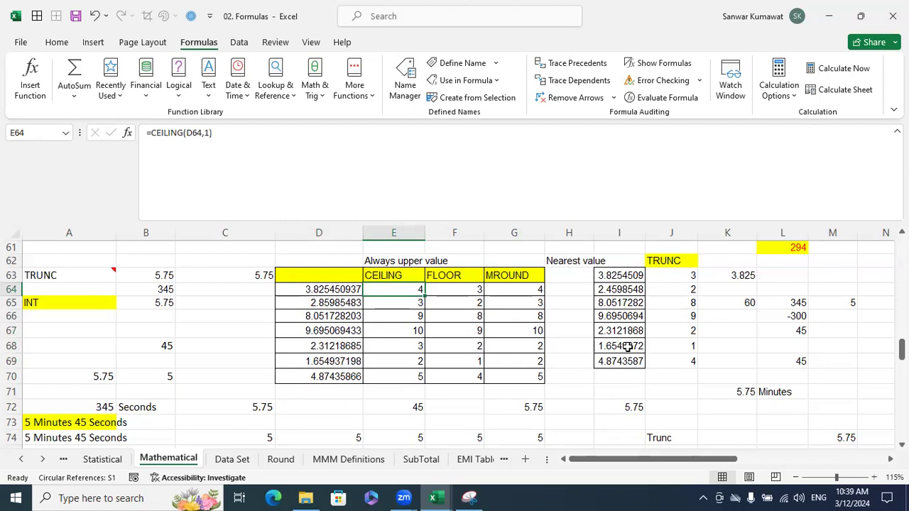
Clear the old results in O54:O65 beside the APRTC number list.
{"action": "key", "text": "Right"}
{"action": "key", "text": "Right"}
{"action": "key", "text": "Right"}
{"action": "key", "text": "Right"}
{"action": "key", "text": "Right"}
{"action": "key", "text": "Right"}
{"action": "key", "text": "Right"}
{"action": "key", "text": "Right"}
{"action": "key", "text": "Right"}
{"action": "key", "text": "Right"}
{"action": "key", "text": "Right"}
{"action": "key", "text": "Right"}
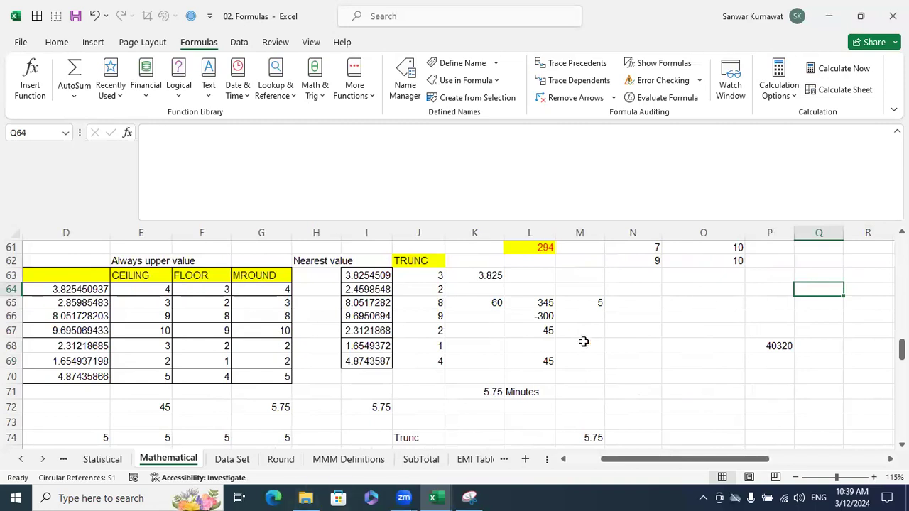
{"action": "scroll", "coordinate": [583, 341], "scroll_direction": "down", "scroll_amount": 3}
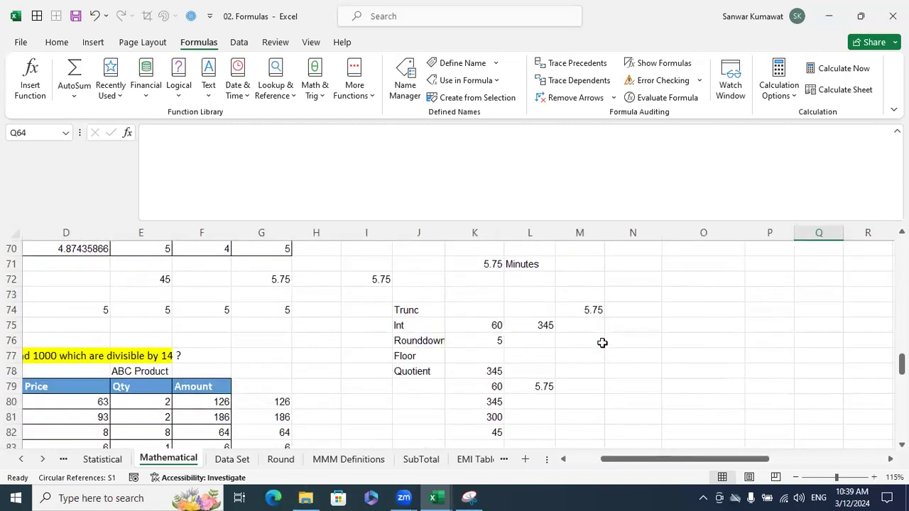
{"action": "scroll", "coordinate": [602, 343], "scroll_direction": "down", "scroll_amount": 4}
{"action": "scroll", "coordinate": [602, 343], "scroll_direction": "up", "scroll_amount": 8}
{"action": "scroll", "coordinate": [602, 343], "scroll_direction": "up", "scroll_amount": 3}
{"action": "scroll", "coordinate": [741, 403], "scroll_direction": "down", "scroll_amount": 2}
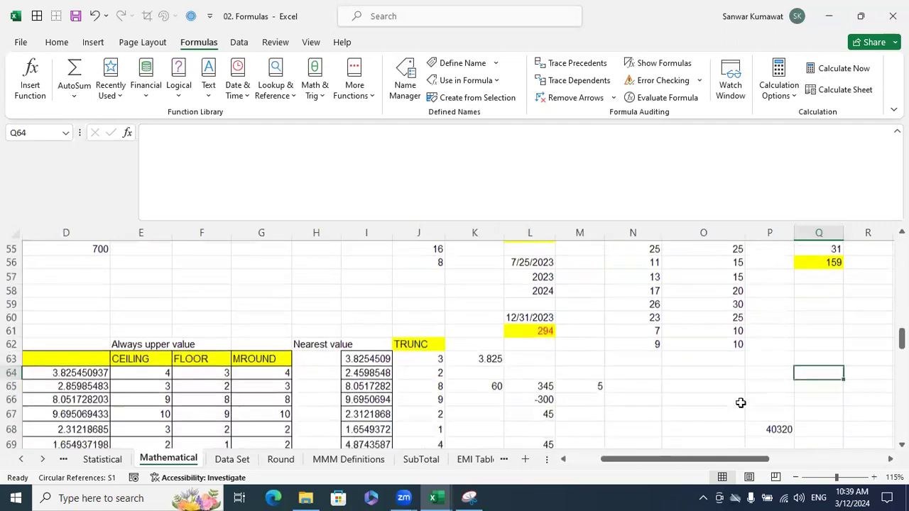
{"action": "scroll", "coordinate": [741, 397], "scroll_direction": "up", "scroll_amount": 1}
{"action": "left_click_drag", "start_coordinate": [740, 422], "coordinate": [731, 275]}
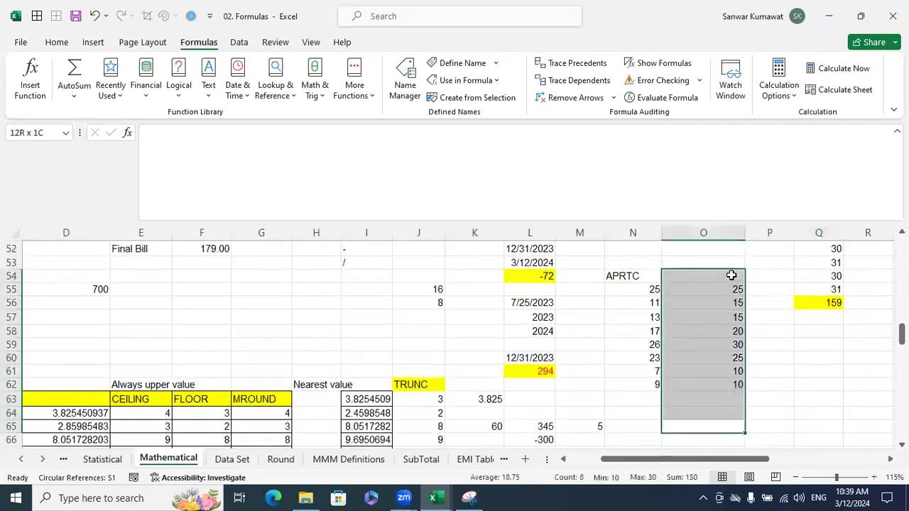
{"action": "key", "text": "Delete"}
Change the heading in N54 to TSRTC/APRTC and autofit the width of column N.
{"action": "left_click", "coordinate": [641, 279]}
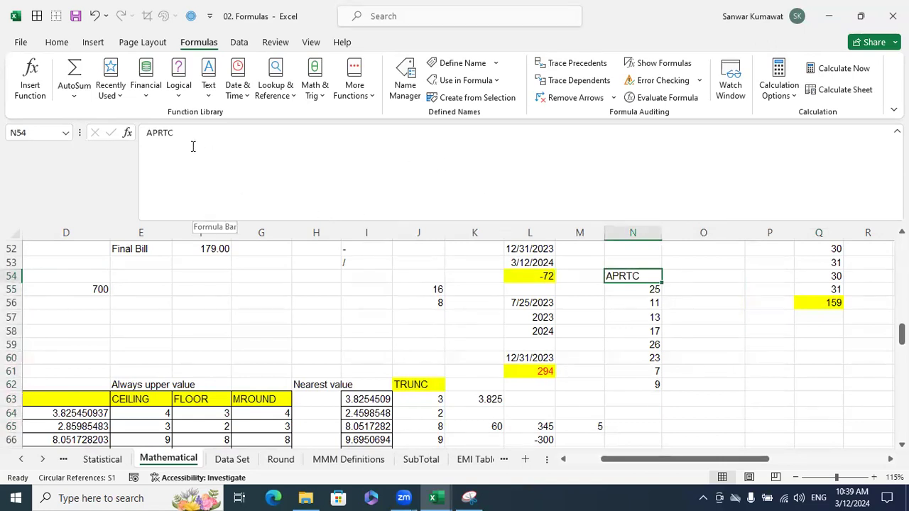
{"action": "left_click", "coordinate": [158, 134]}
{"action": "key", "text": "BackSpace"}
{"action": "key", "text": "BackSpace"}
{"action": "type", "text": "TS"}
{"action": "key", "text": "Return"}
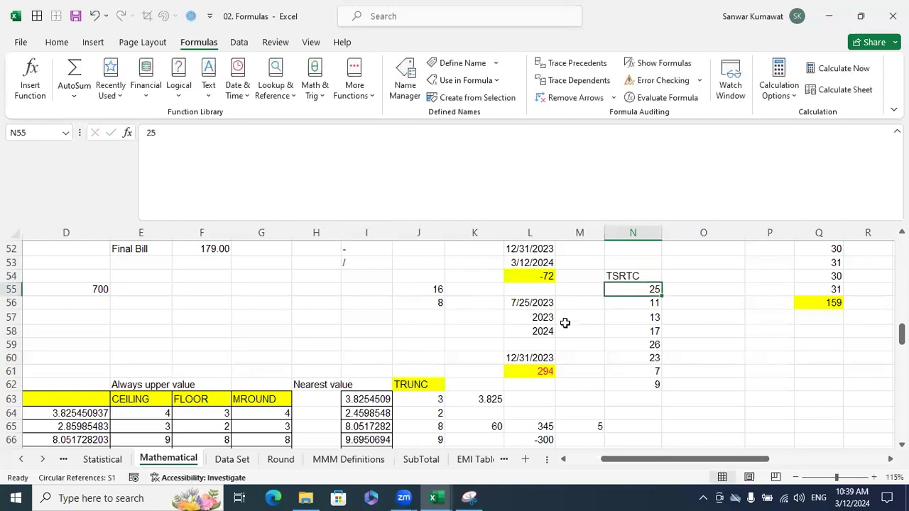
{"action": "double_click", "coordinate": [655, 275]}
{"action": "type", "text": "/AP"}
{"action": "type", "text": "RTC"}
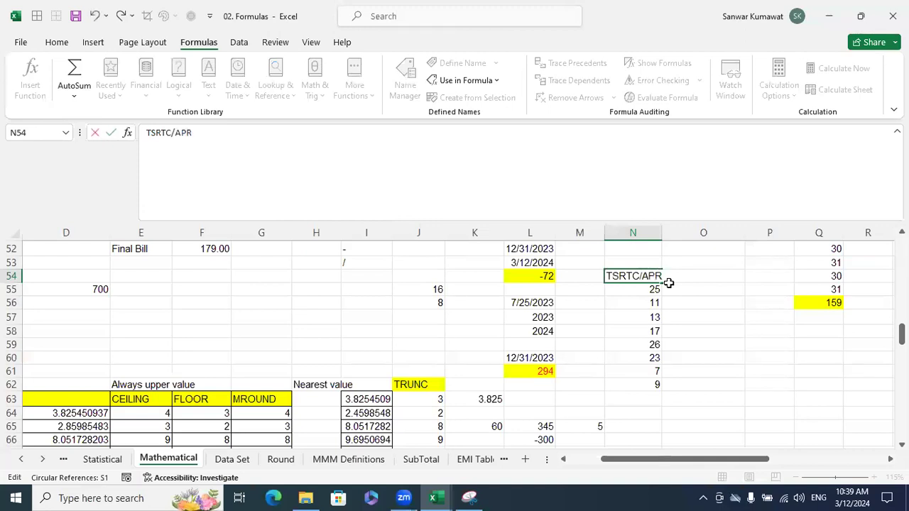
{"action": "key", "text": "Return"}
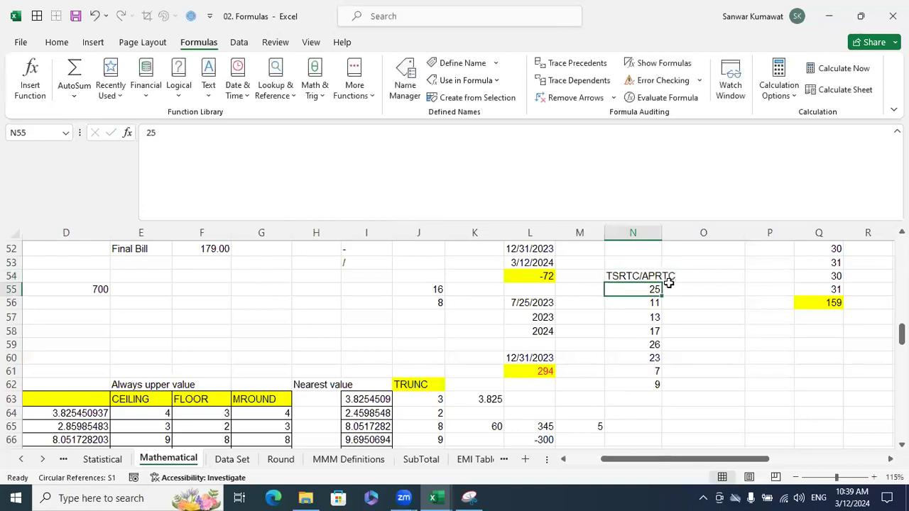
{"action": "double_click", "coordinate": [660, 233]}
{"action": "left_click", "coordinate": [780, 355]}
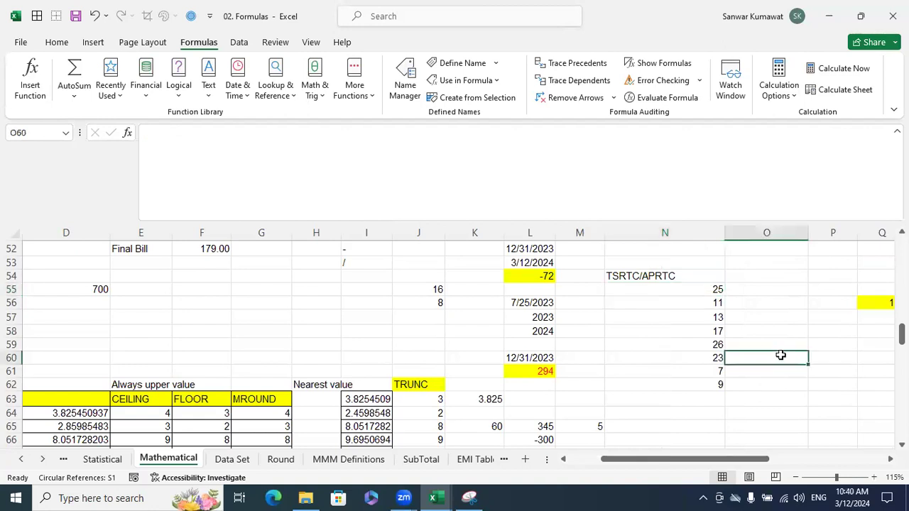
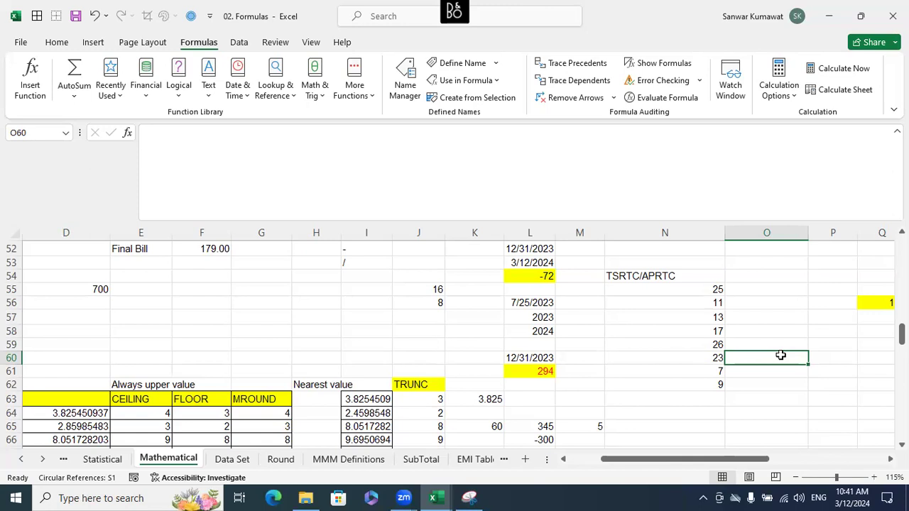
{"action": "key", "text": "Up"}
{"action": "key", "text": "Up"}
{"action": "key", "text": "Up"}
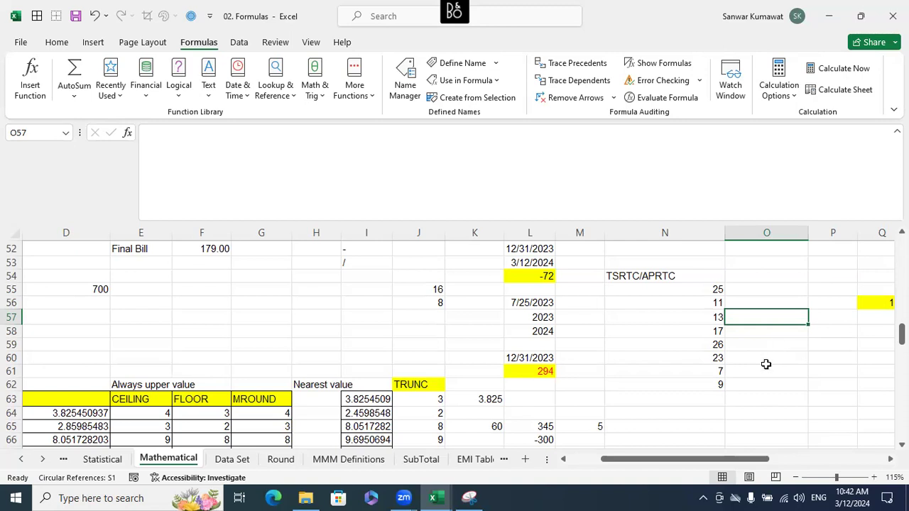
{"action": "left_click", "coordinate": [131, 400]}
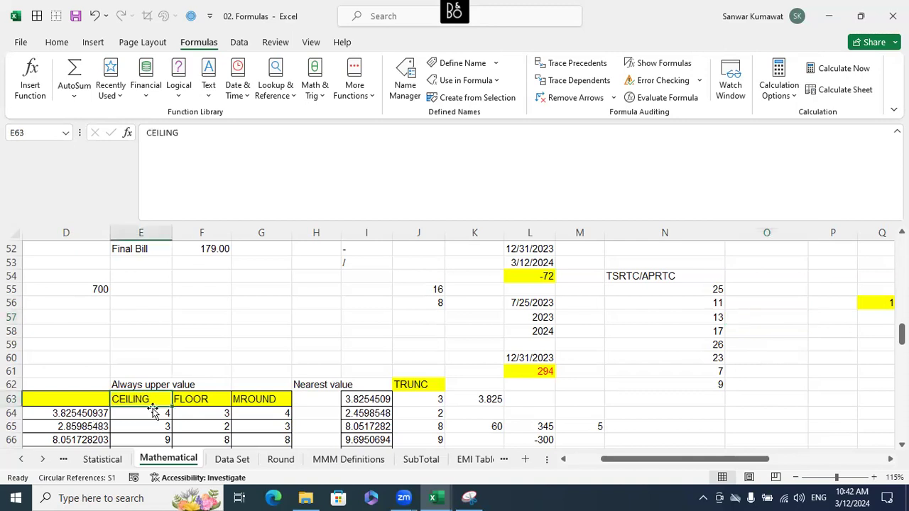
Enter =CEILING(N55,5) in O55 to round the first TSRTC/APRTC value up to a multiple of 5.
{"action": "left_click", "coordinate": [758, 290]}
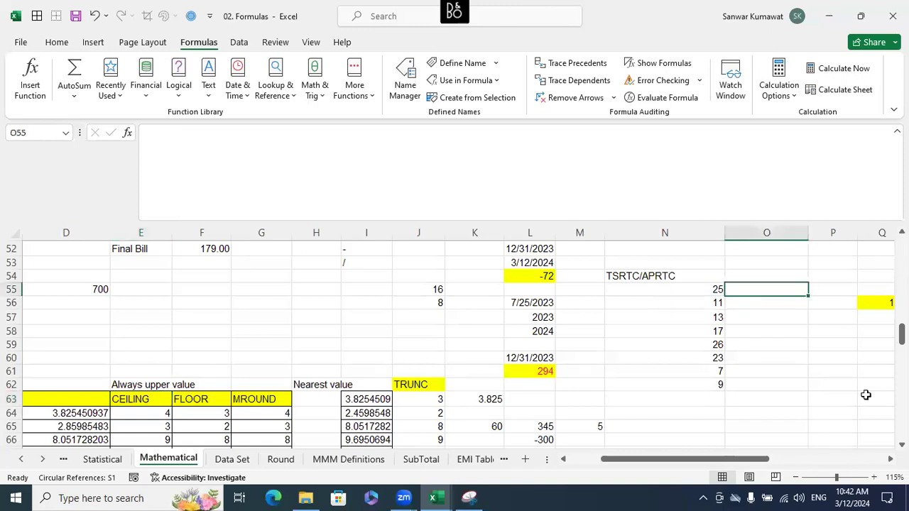
{"action": "type", "text": "=ce"}
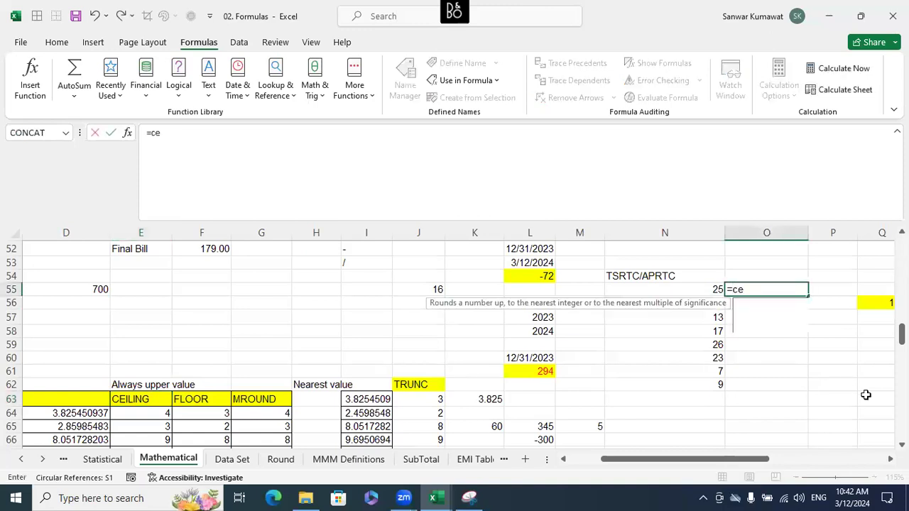
{"action": "key", "text": "Down"}
{"action": "key", "text": "Down"}
{"action": "key", "text": "Tab"}
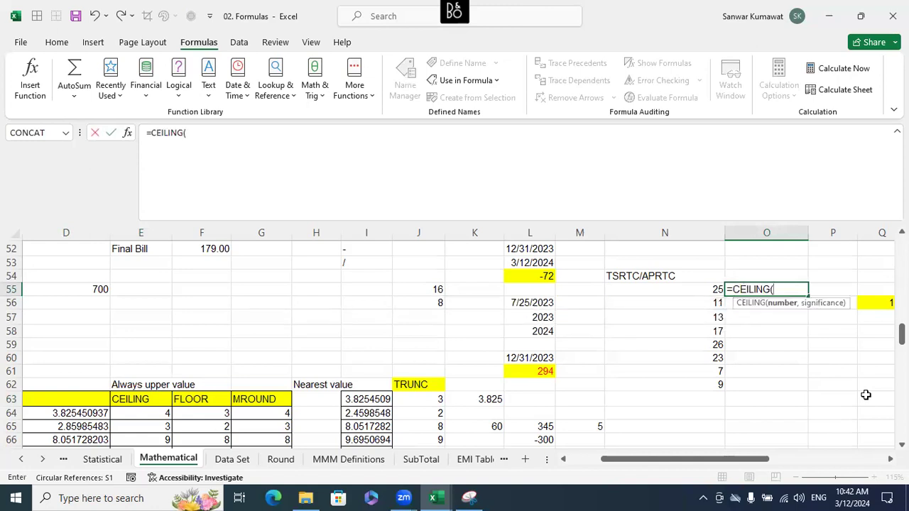
{"action": "left_click", "coordinate": [696, 293]}
{"action": "type", "text": ",5)"}
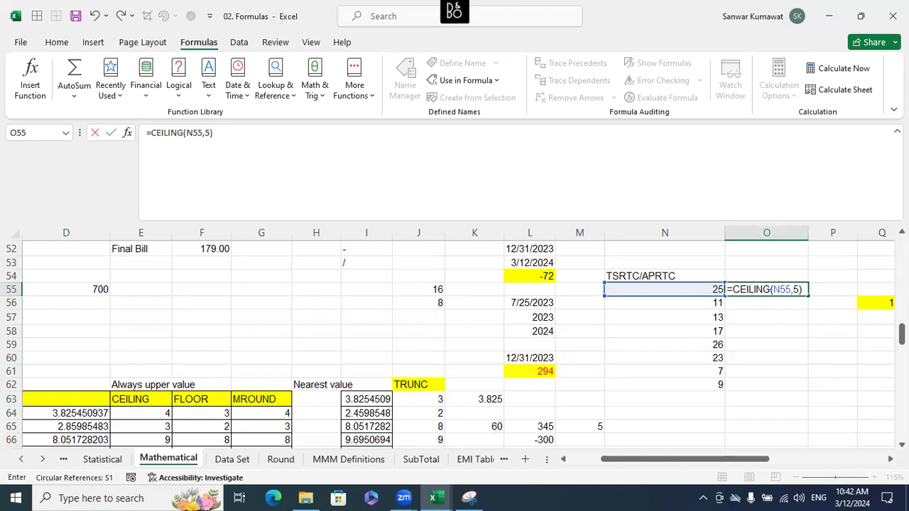
{"action": "key", "text": "Return"}
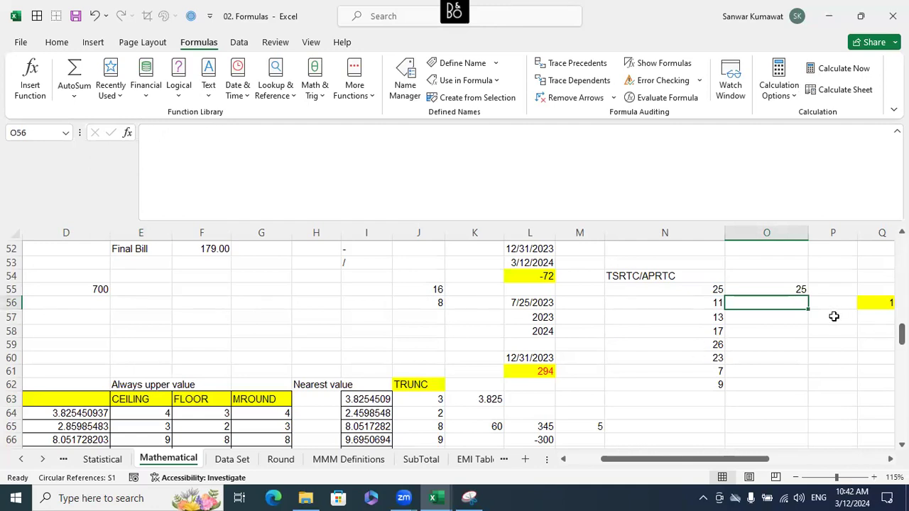
Review the CEILING formula in O55 against the next number in N56 and the CEILING heading in E63.
{"action": "left_click", "coordinate": [797, 288]}
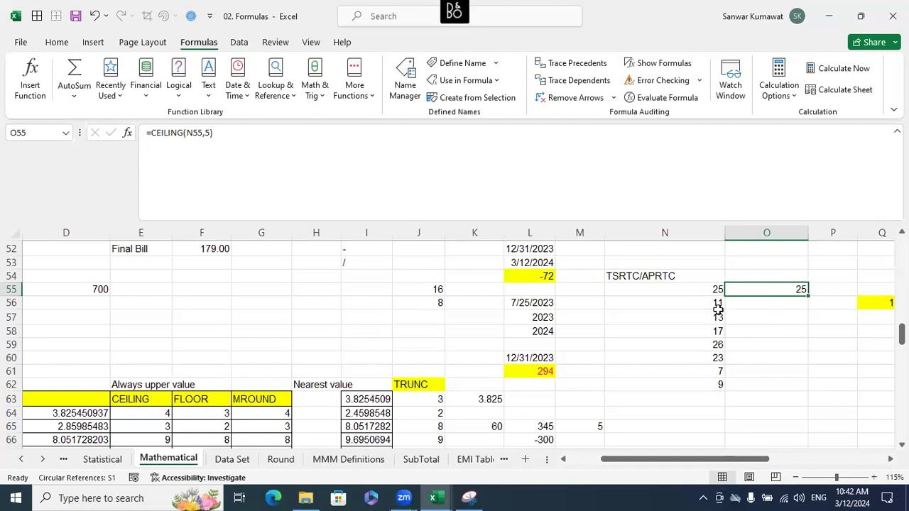
{"action": "left_click", "coordinate": [768, 308]}
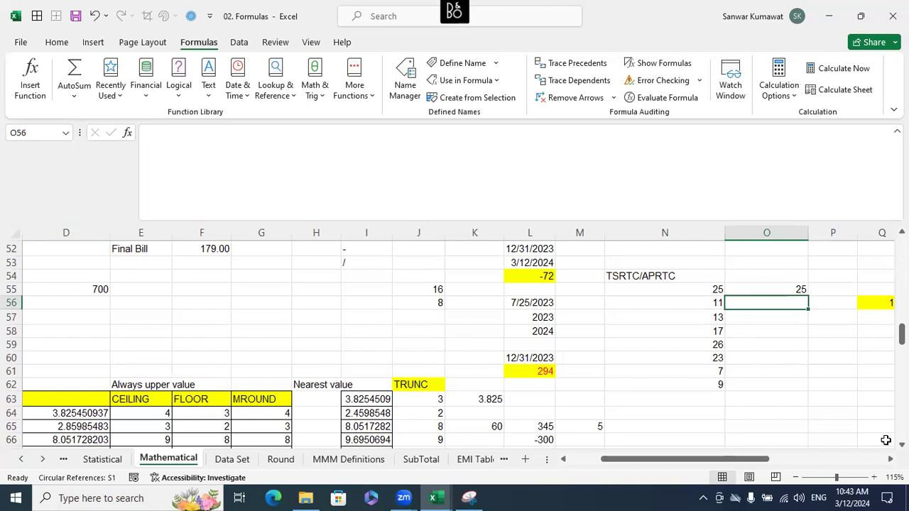
{"action": "left_click", "coordinate": [798, 289]}
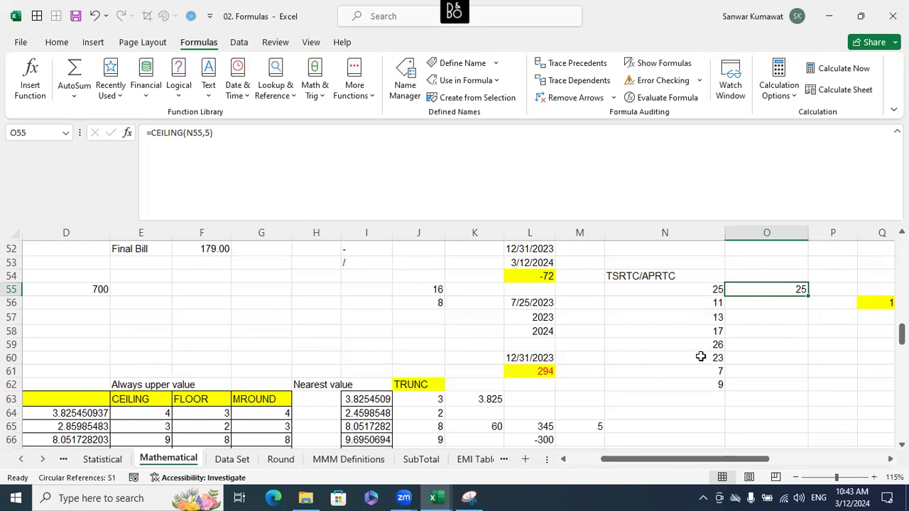
{"action": "left_click", "coordinate": [700, 304]}
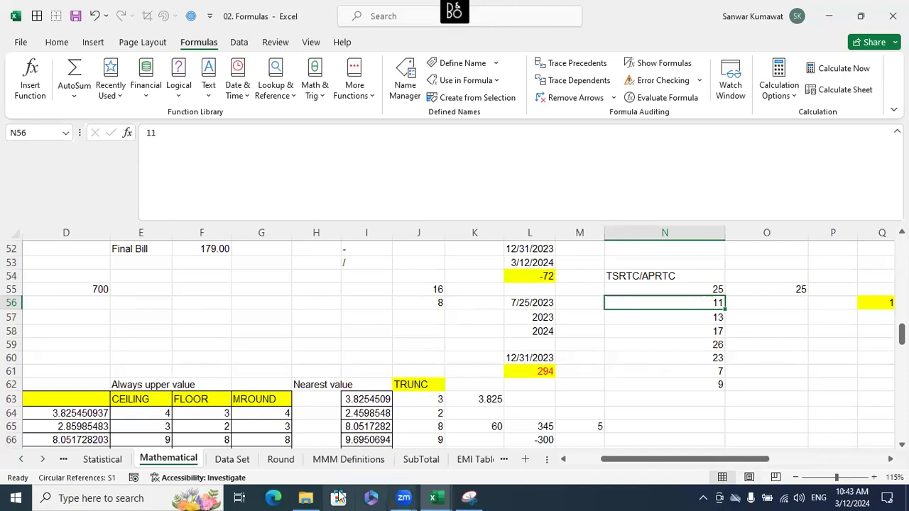
{"action": "left_click", "coordinate": [147, 402]}
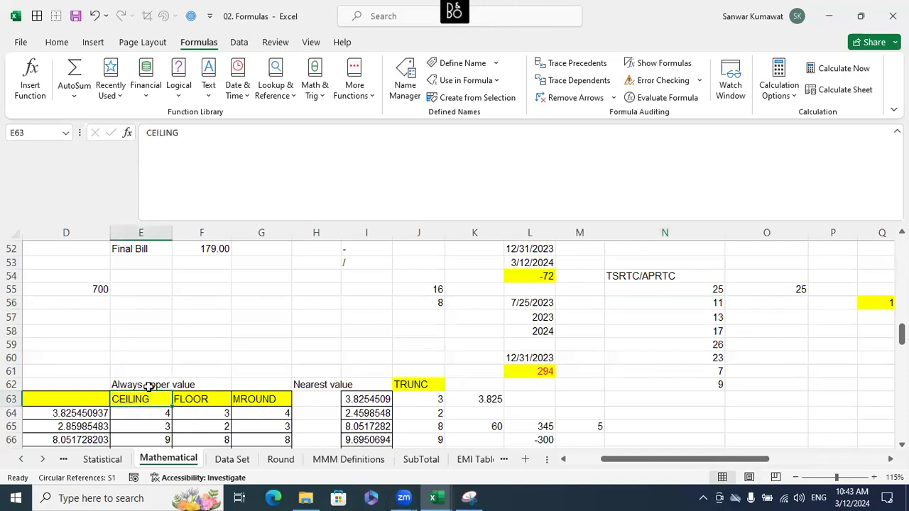
Copy the CEILING formula from O55 down cell by cell through O62.
{"action": "left_click", "coordinate": [681, 303]}
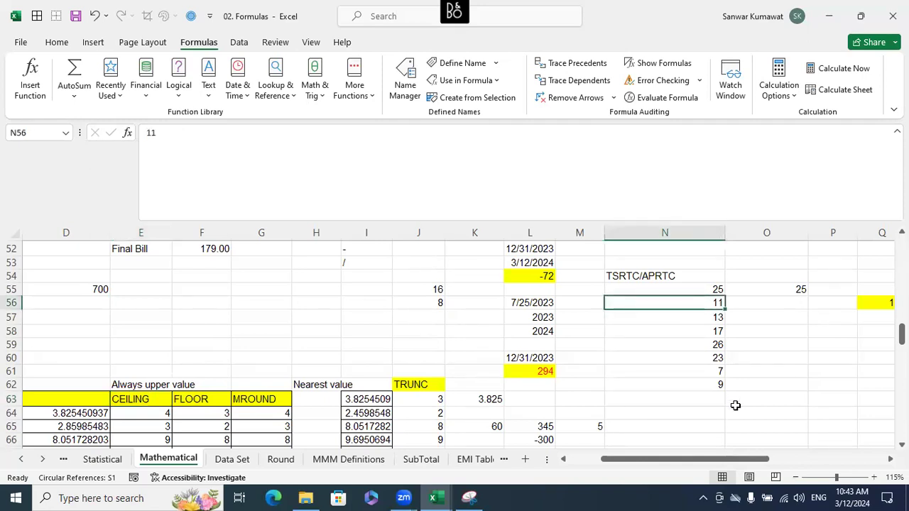
{"action": "key", "text": "ctrl+c"}
{"action": "key", "text": "Right"}
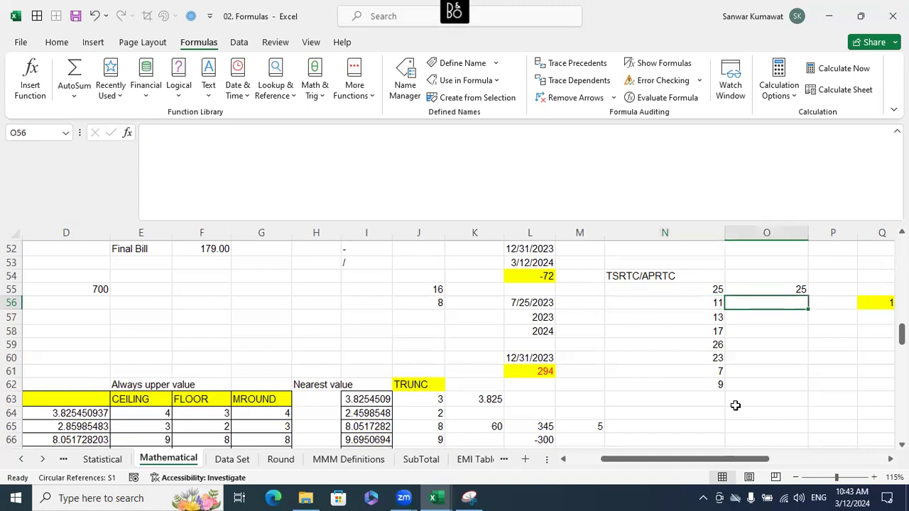
{"action": "key", "text": "ctrl+v"}
{"action": "key", "text": "Down"}
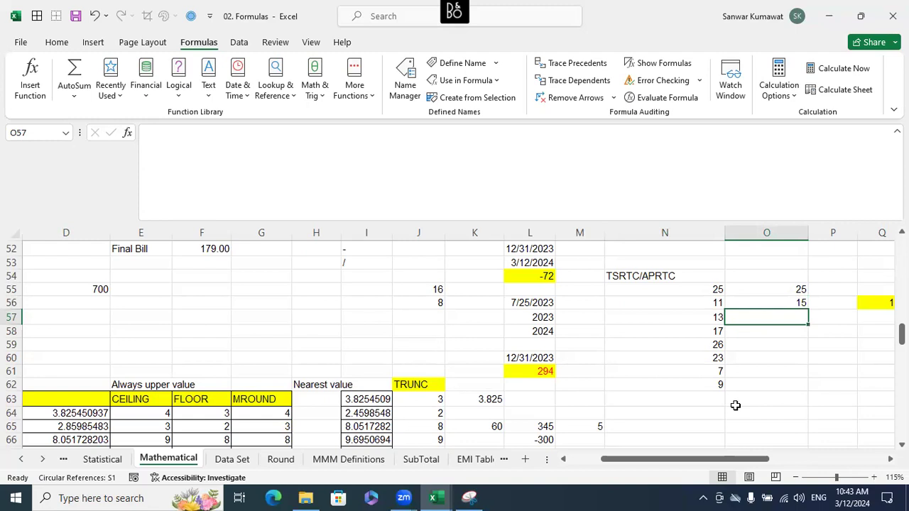
{"action": "key", "text": "ctrl+v"}
{"action": "key", "text": "Down"}
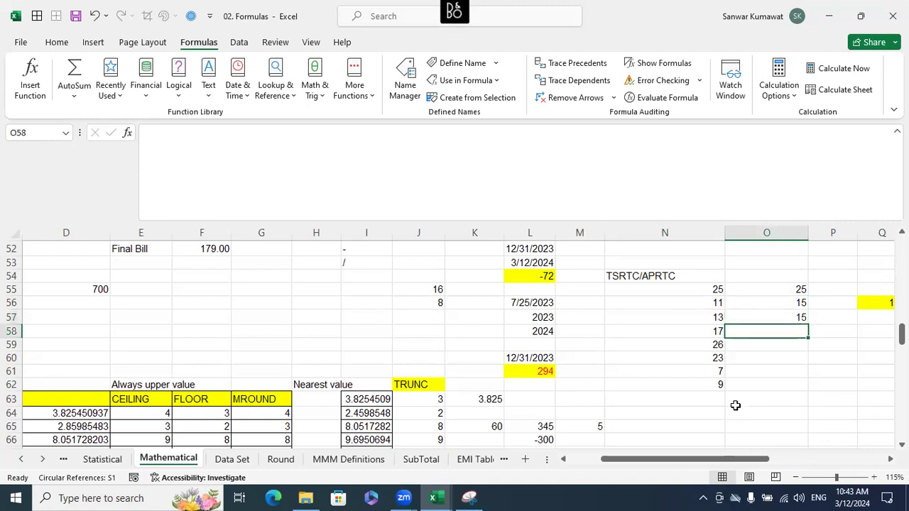
{"action": "key", "text": "ctrl+v"}
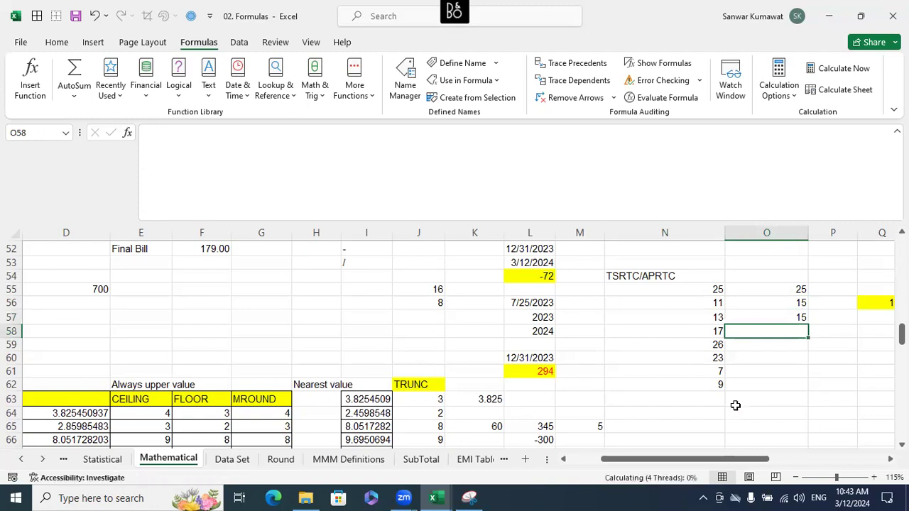
{"action": "key", "text": "Down"}
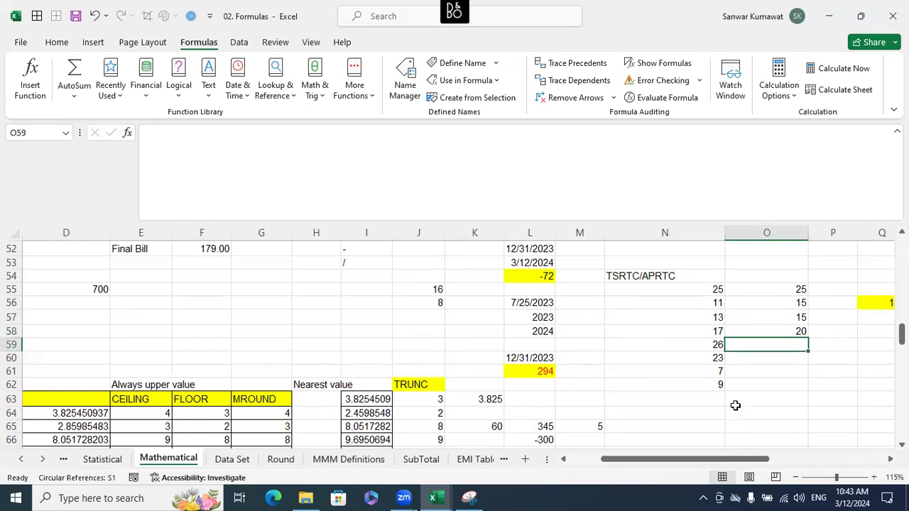
{"action": "key", "text": "ctrl+v"}
{"action": "key", "text": "Down"}
{"action": "key", "text": "ctrl+v"}
{"action": "key", "text": "Down"}
{"action": "key", "text": "ctrl+v"}
{"action": "key", "text": "Down"}
{"action": "key", "text": "ctrl+v"}
{"action": "key", "text": "Down"}
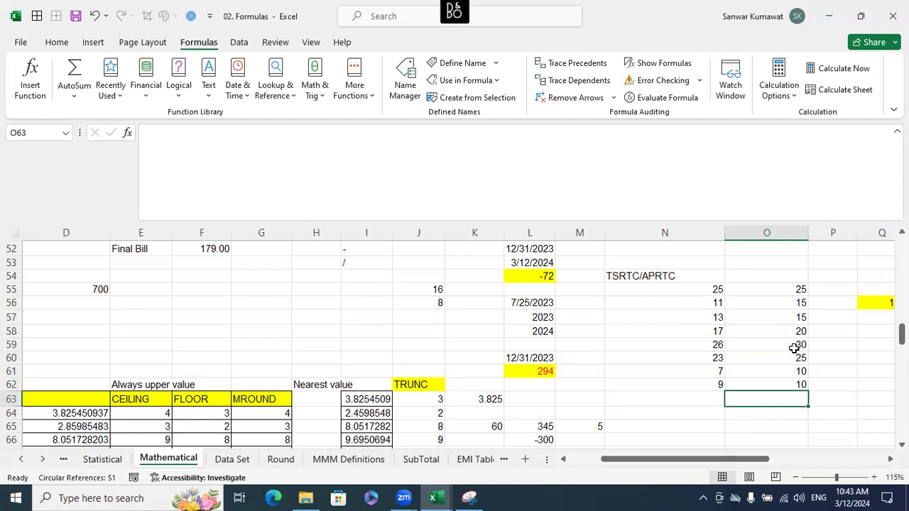
Review the CEILING results in O55:O62 against the original numbers in column N.
{"action": "left_click", "coordinate": [798, 291]}
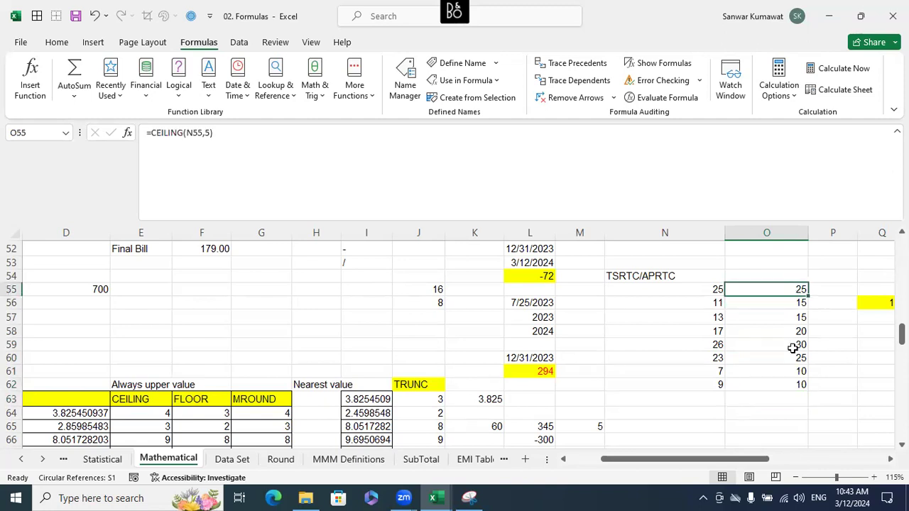
{"action": "left_click", "coordinate": [845, 372]}
{"action": "left_click_drag", "start_coordinate": [801, 290], "coordinate": [802, 384]}
{"action": "key", "text": "ctrl+c"}
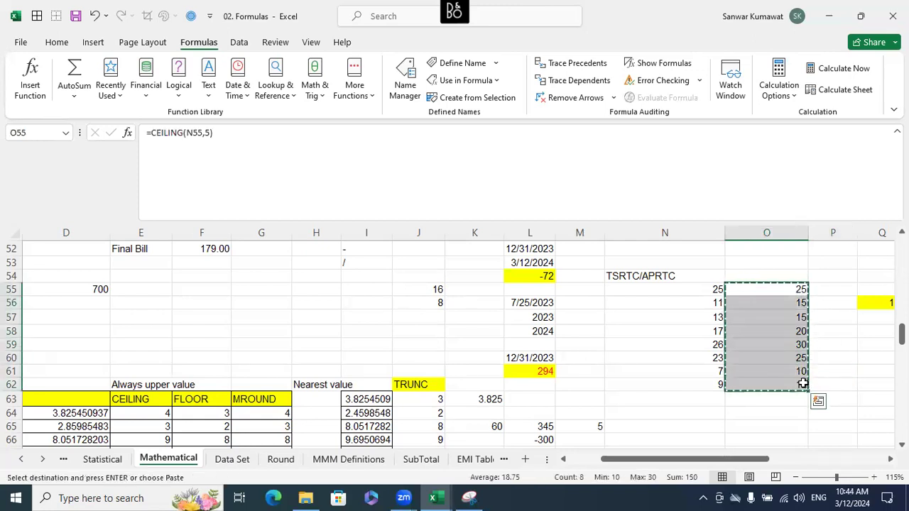
{"action": "left_click", "coordinate": [707, 291]}
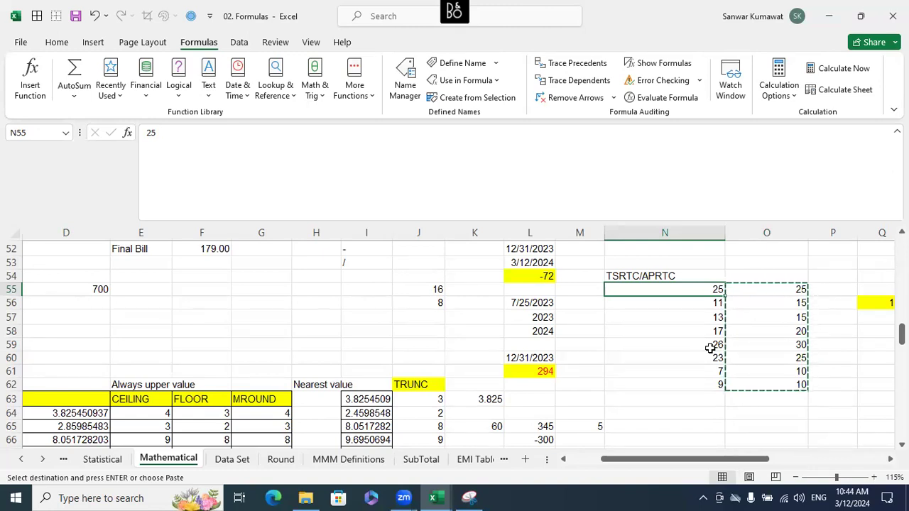
{"action": "left_click", "coordinate": [788, 263]}
{"action": "left_click_drag", "start_coordinate": [794, 282], "coordinate": [796, 379]}
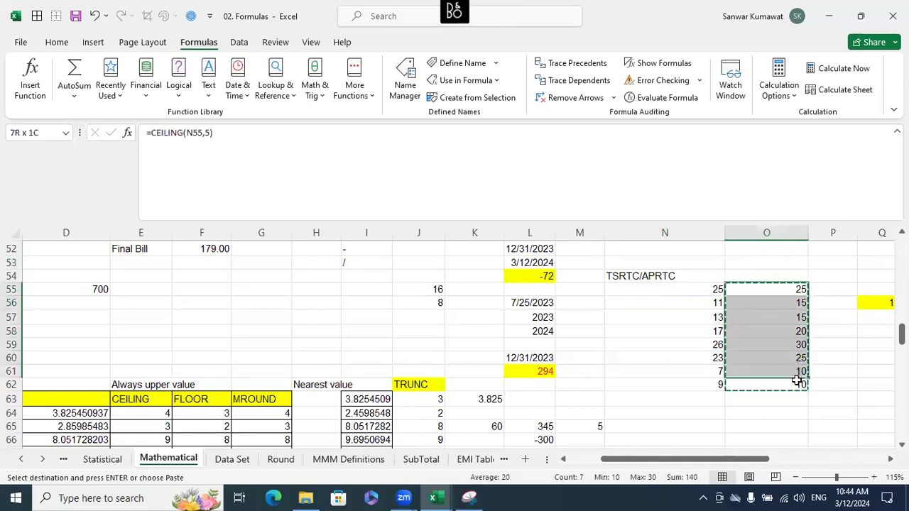
{"action": "key", "text": "ctrl+v"}
{"action": "left_click", "coordinate": [846, 347]}
{"action": "left_click_drag", "start_coordinate": [801, 291], "coordinate": [795, 386]}
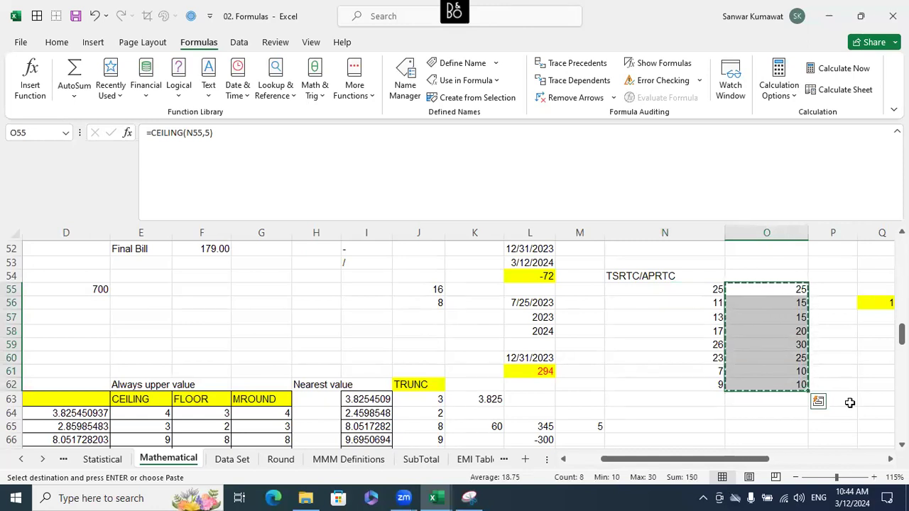
{"action": "key", "text": "Escape"}
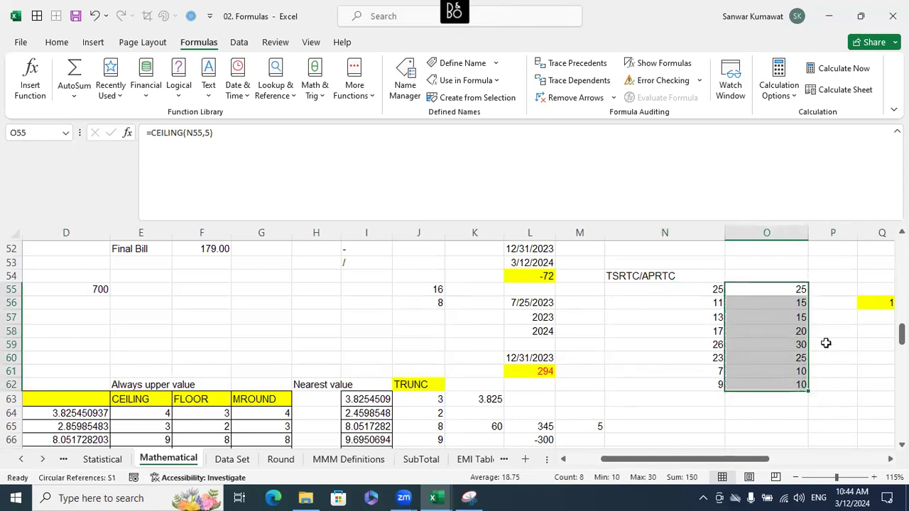
{"action": "left_click", "coordinate": [798, 287]}
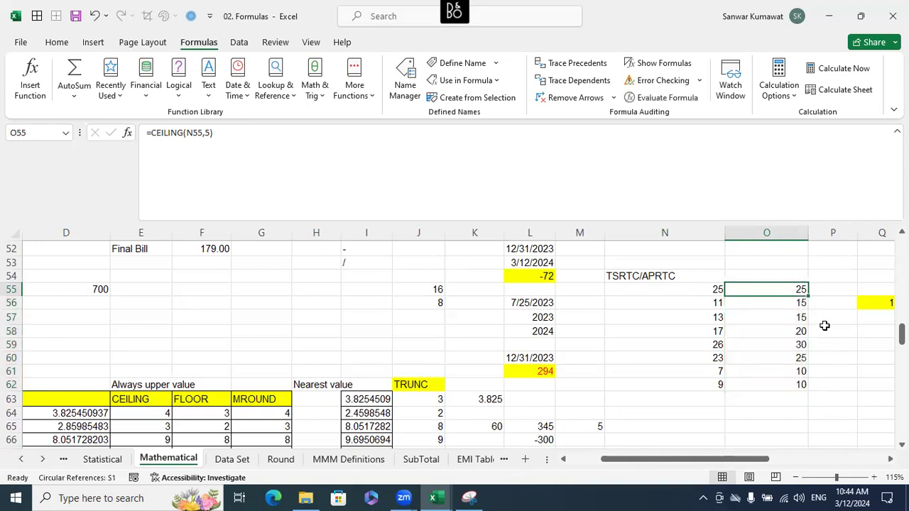
Return to the function list in column A, read the note on TRUNC in A63, and inspect the TRUNC formula in J63.
{"action": "key", "text": "ctrl+Left"}
{"action": "key", "text": "ctrl+Left"}
{"action": "key", "text": "ctrl+Left"}
{"action": "key", "text": "ctrl+Left"}
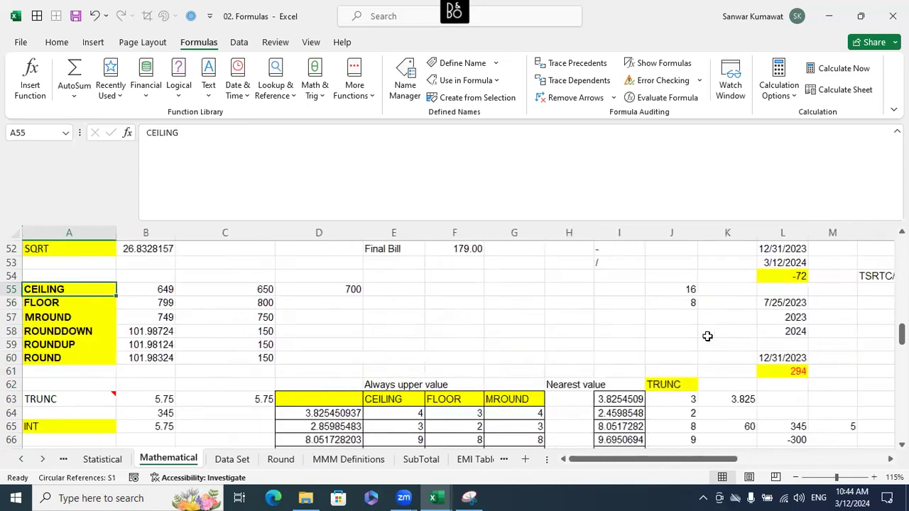
{"action": "scroll", "coordinate": [325, 361], "scroll_direction": "down", "scroll_amount": 5}
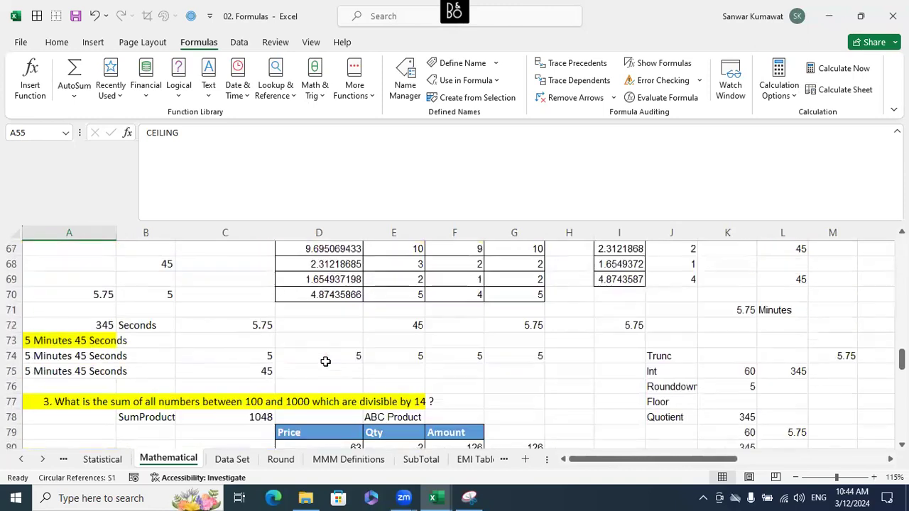
{"action": "scroll", "coordinate": [248, 355], "scroll_direction": "up", "scroll_amount": 3}
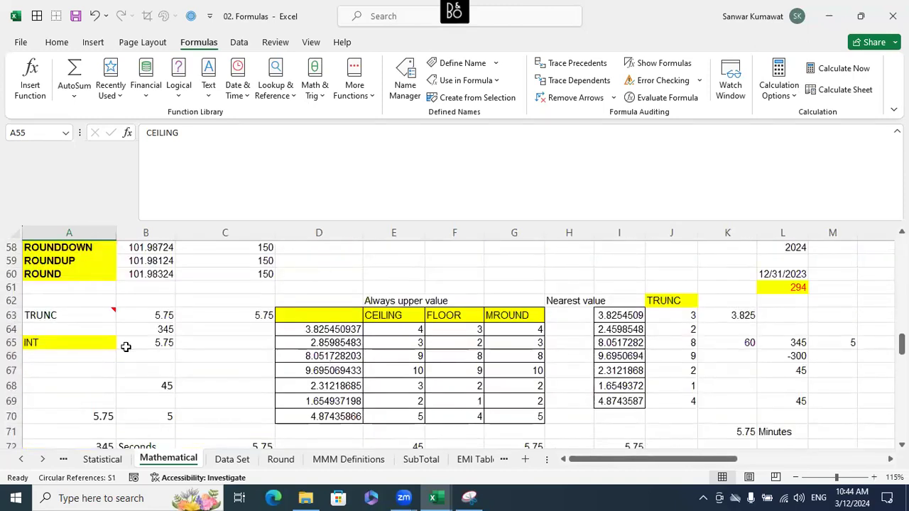
{"action": "mouse_move", "coordinate": [95, 311]}
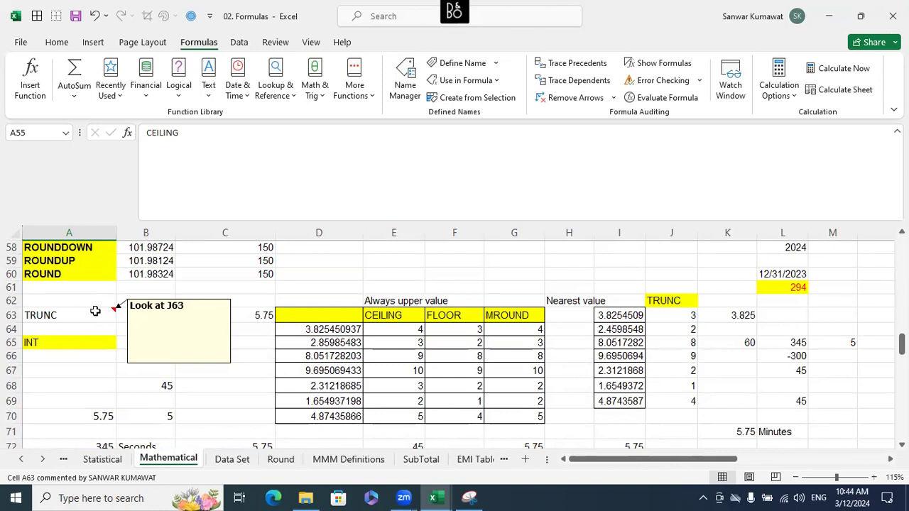
{"action": "left_click", "coordinate": [683, 315]}
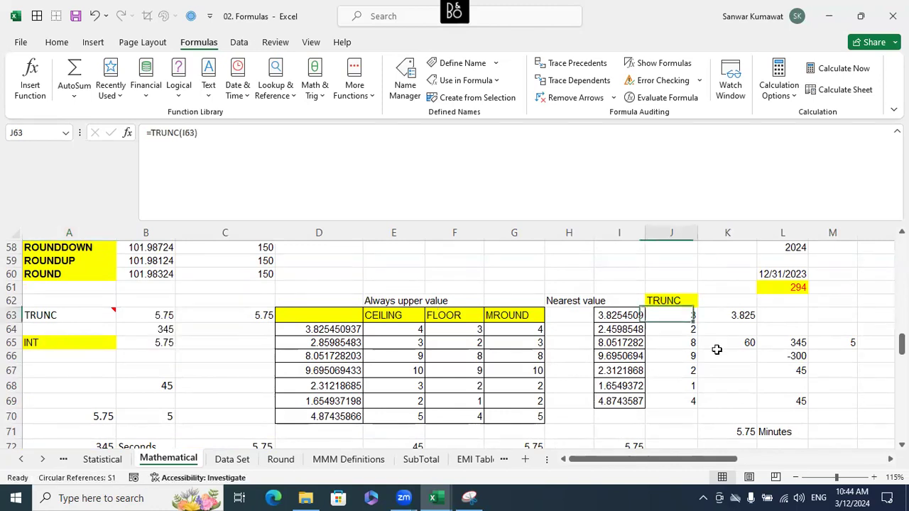
{"action": "key", "text": "F2"}
{"action": "key", "text": "Escape"}
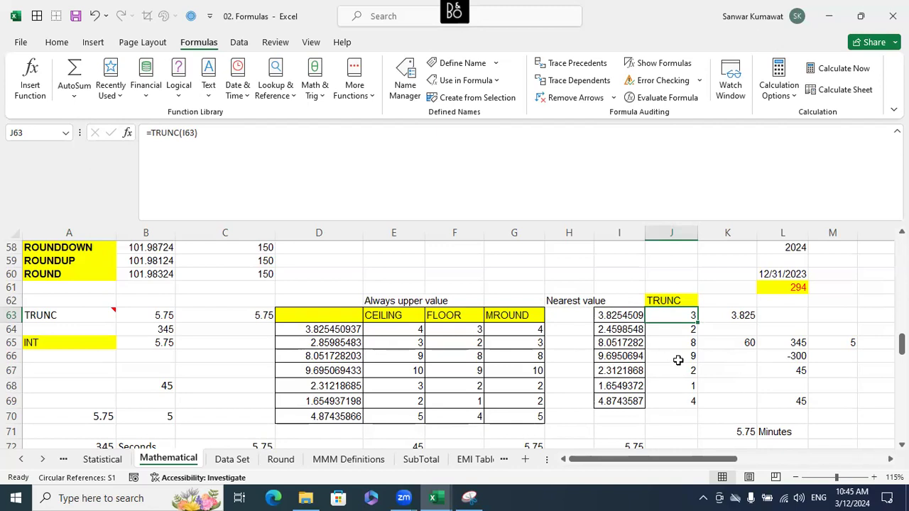
Clear the old values in C72:J72 beside the 345 Seconds entry.
{"action": "scroll", "coordinate": [714, 407], "scroll_direction": "down", "scroll_amount": 2}
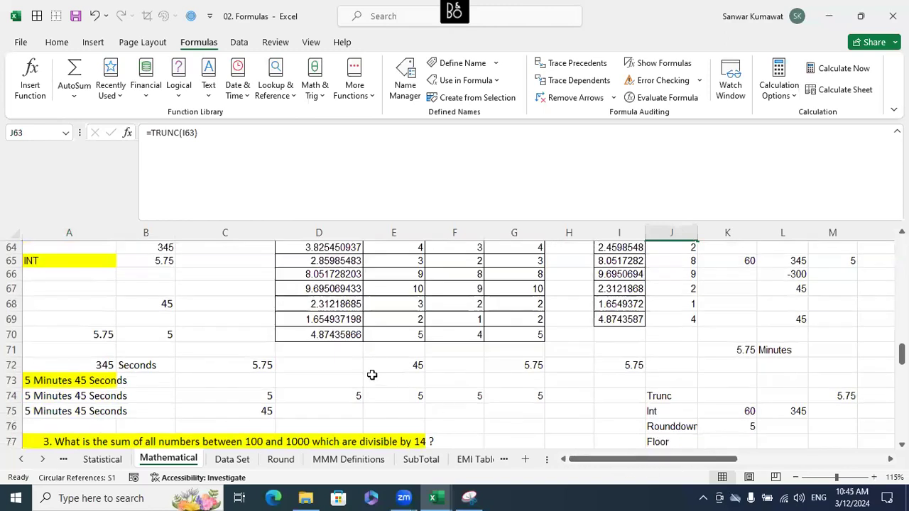
{"action": "scroll", "coordinate": [371, 376], "scroll_direction": "down", "scroll_amount": 1}
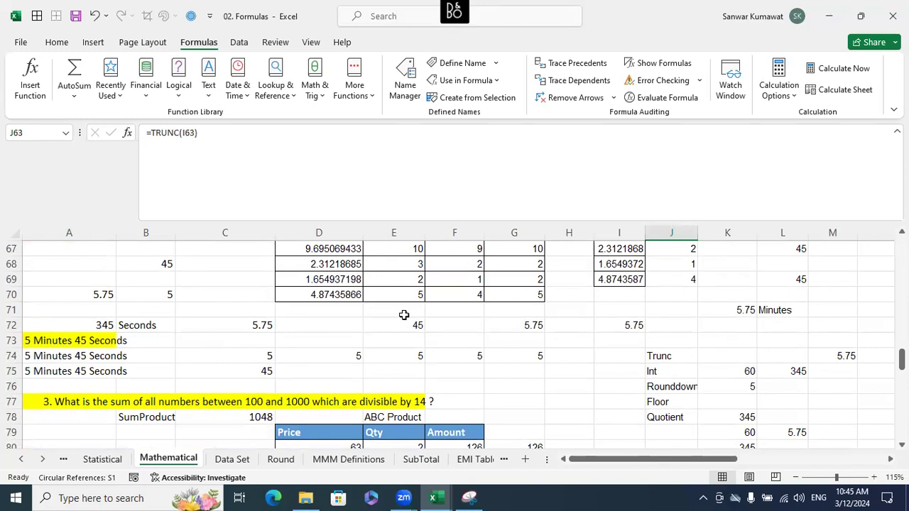
{"action": "left_click_drag", "start_coordinate": [665, 325], "coordinate": [317, 323]}
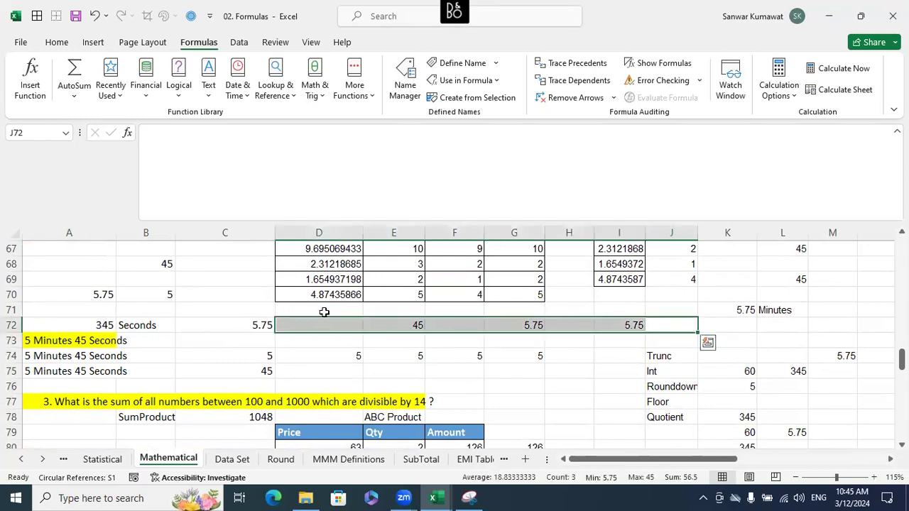
{"action": "key", "text": "Delete"}
{"action": "left_click", "coordinate": [323, 336]}
{"action": "left_click_drag", "start_coordinate": [320, 325], "coordinate": [257, 326]}
{"action": "key", "text": "Delete"}
Enter =345/60 in C72 to convert the seconds to minutes.
{"action": "left_click", "coordinate": [258, 326]}
{"action": "type", "text": "=345/60"}
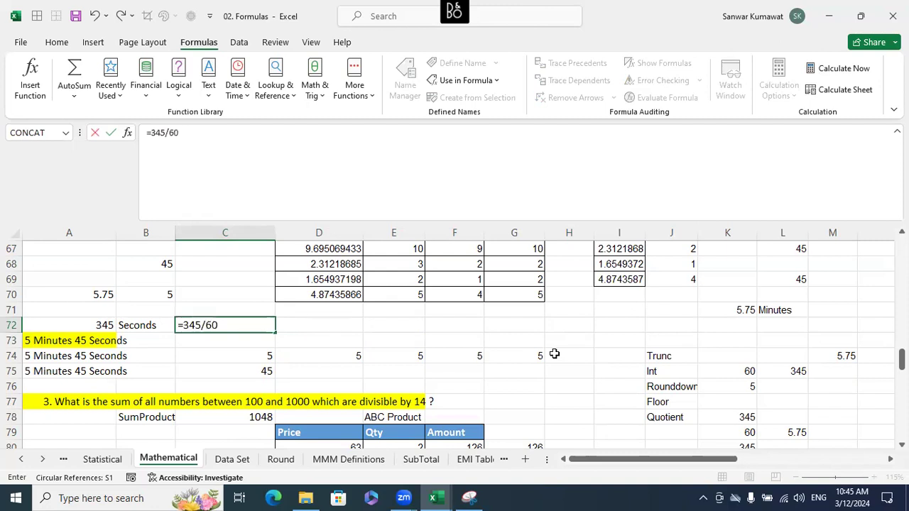
{"action": "key", "text": "Return"}
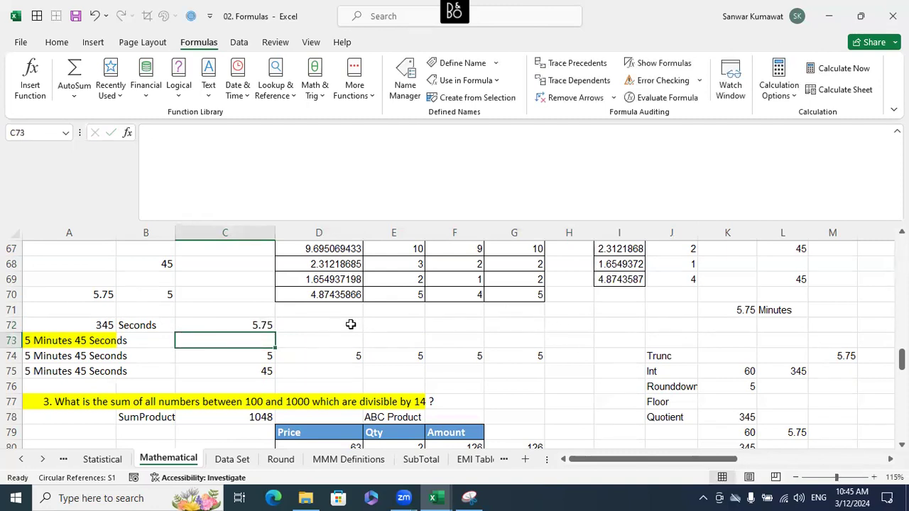
Undo the =345/60 entry and the clearing of C72:J72, and inspect the original formula in C72.
{"action": "left_click", "coordinate": [261, 325]}
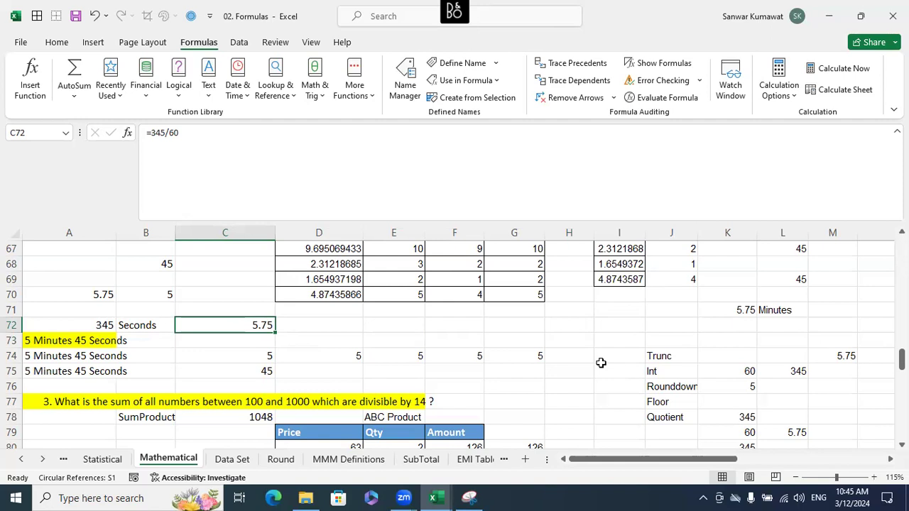
{"action": "key", "text": "ctrl+z"}
{"action": "key", "text": "ctrl+z"}
{"action": "key", "text": "ctrl+z"}
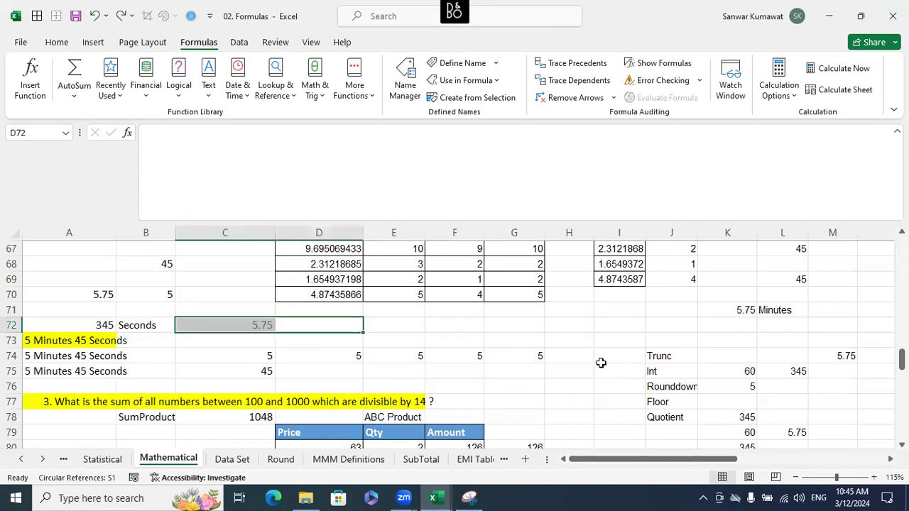
{"action": "key", "text": "ctrl+z"}
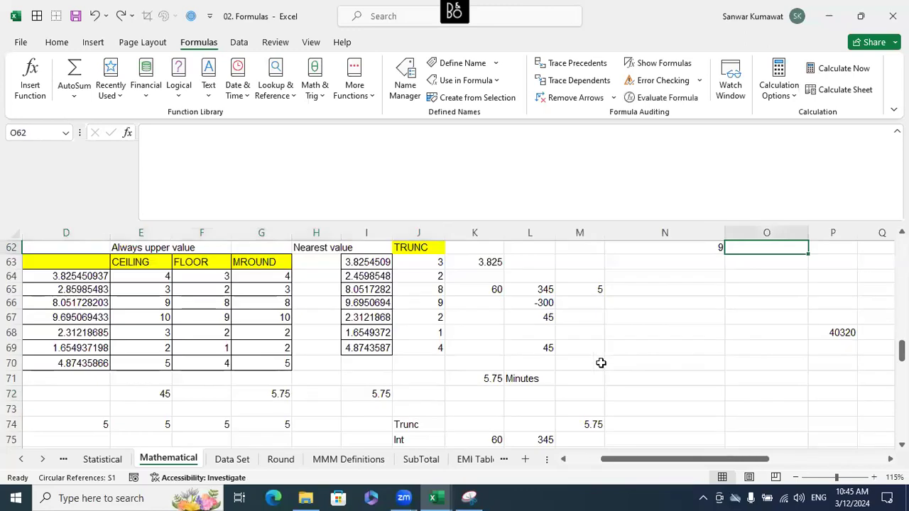
{"action": "left_click_drag", "start_coordinate": [604, 459], "coordinate": [568, 458]}
{"action": "scroll", "coordinate": [501, 424], "scroll_direction": "down", "scroll_amount": 1}
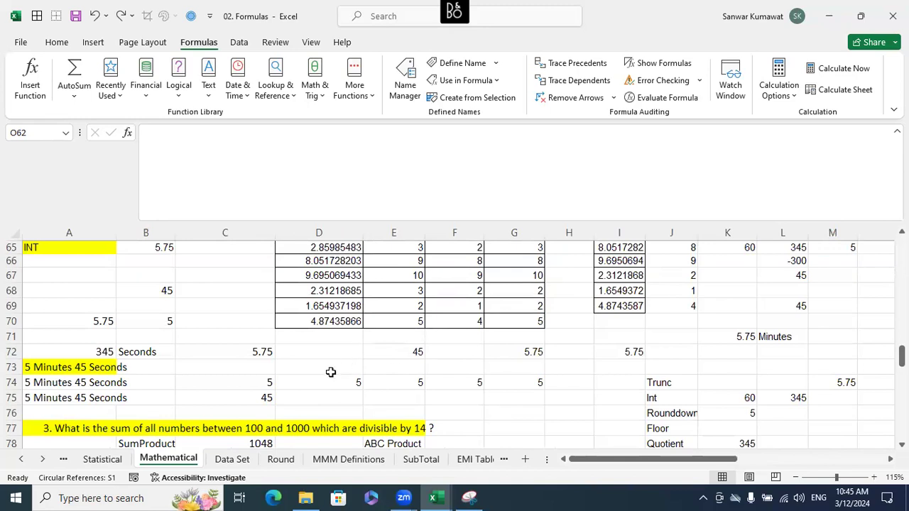
{"action": "left_click", "coordinate": [270, 353]}
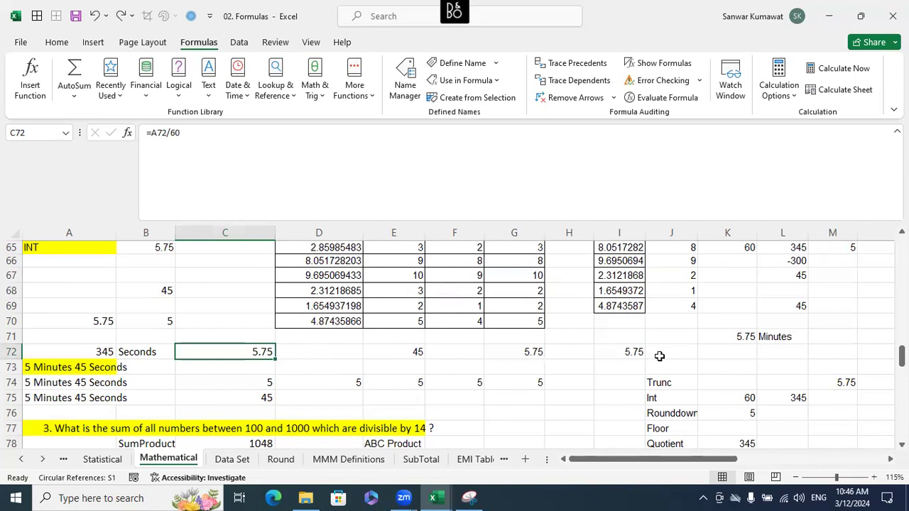
Clear the old values in C72:J72 beside the 345 Seconds entry again.
{"action": "left_click_drag", "start_coordinate": [689, 354], "coordinate": [631, 355]}
{"action": "left_click_drag", "start_coordinate": [568, 357], "coordinate": [380, 351]}
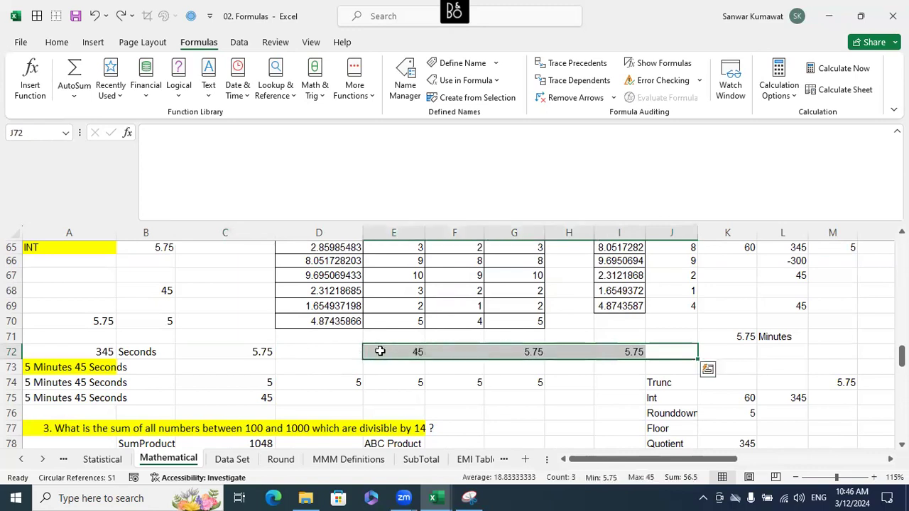
{"action": "key", "text": "Delete"}
{"action": "left_click", "coordinate": [106, 351]}
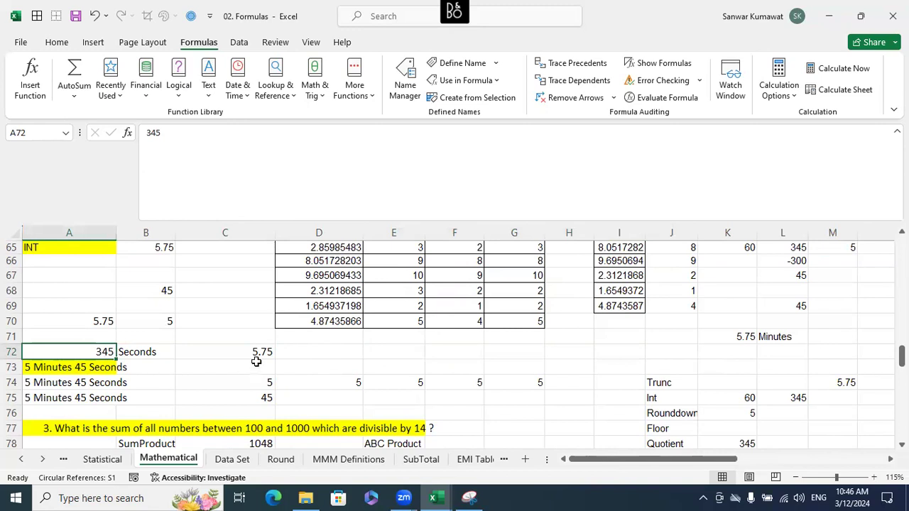
{"action": "left_click_drag", "start_coordinate": [302, 353], "coordinate": [262, 354]}
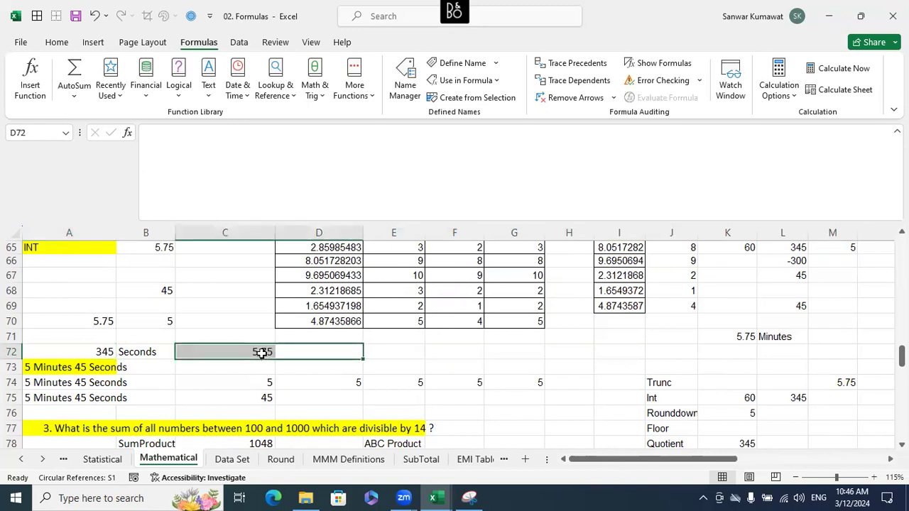
{"action": "left_click", "coordinate": [105, 354]}
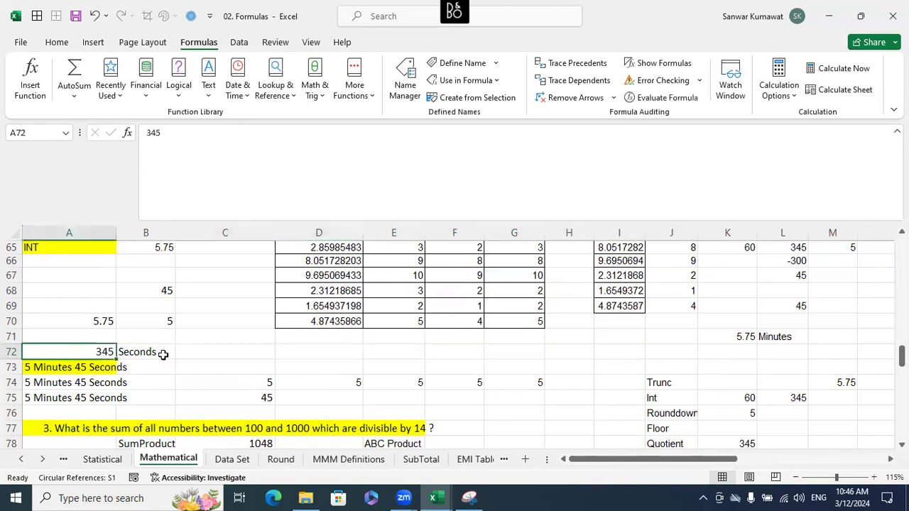
Enter 5 in C72 for the minutes and 45 in D72 for the seconds.
{"action": "left_click", "coordinate": [236, 353]}
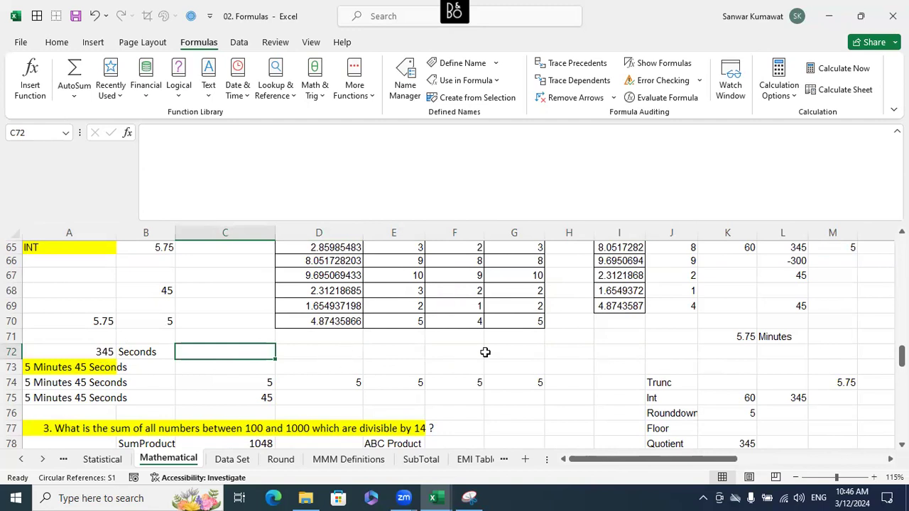
{"action": "type", "text": "5"}
{"action": "key", "text": "Return"}
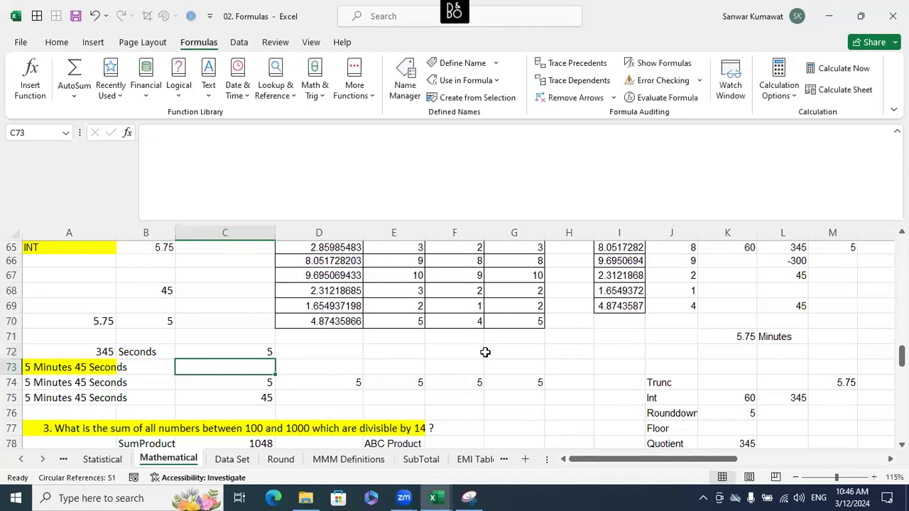
{"action": "key", "text": "Up"}
{"action": "key", "text": "Right"}
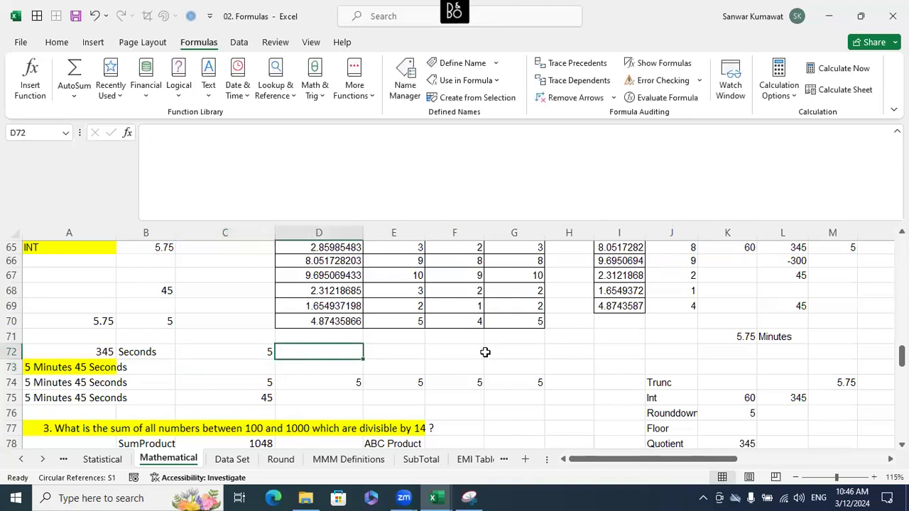
{"action": "type", "text": "45"}
{"action": "key", "text": "ctrl+Return"}
Enter =345/60 in E72 and =60*75% in F72 to show how the minutes and seconds are derived.
{"action": "key", "text": "Right"}
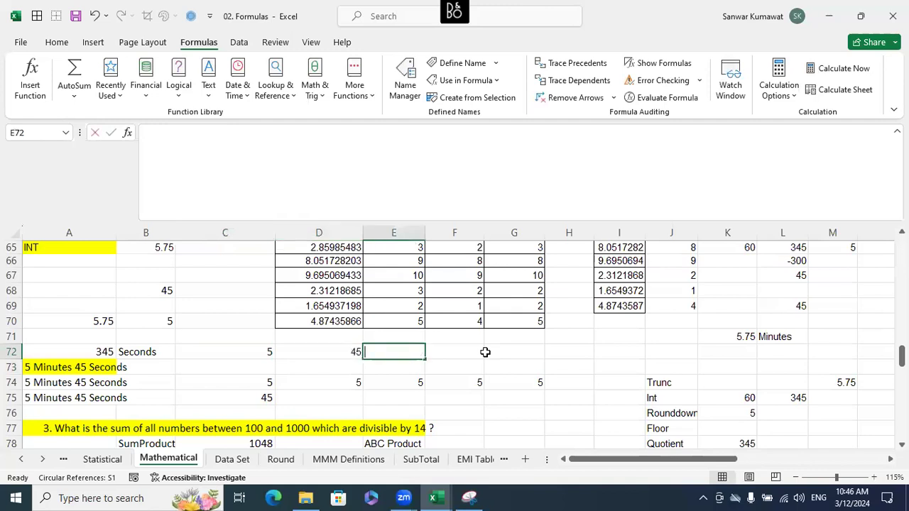
{"action": "type", "text": "=345/60"}
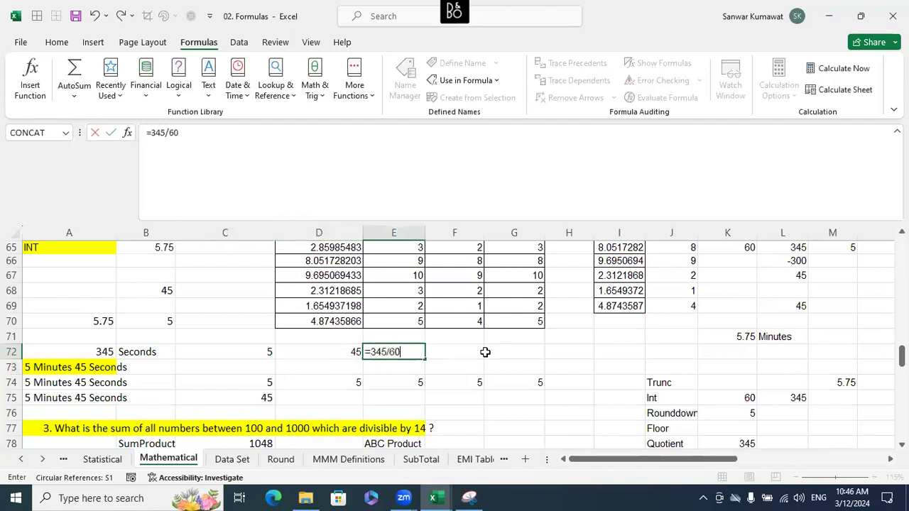
{"action": "key", "text": "Return"}
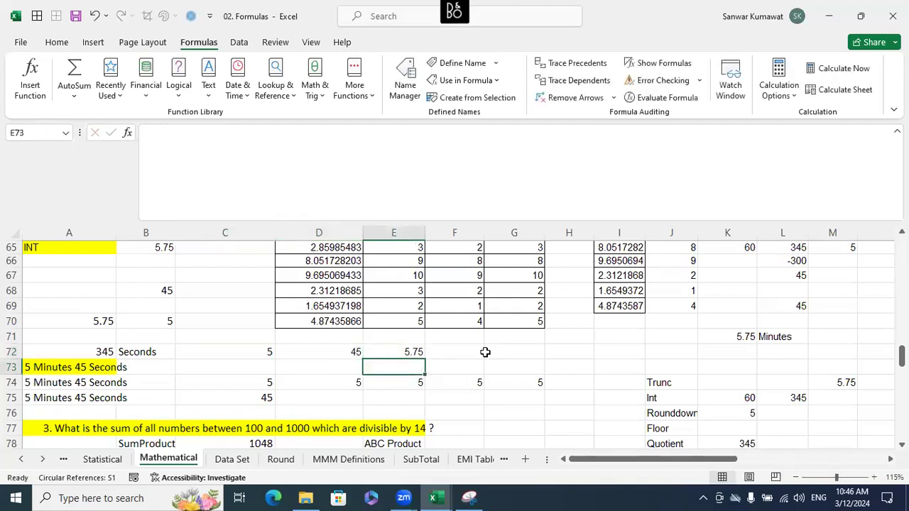
{"action": "left_click", "coordinate": [485, 352]}
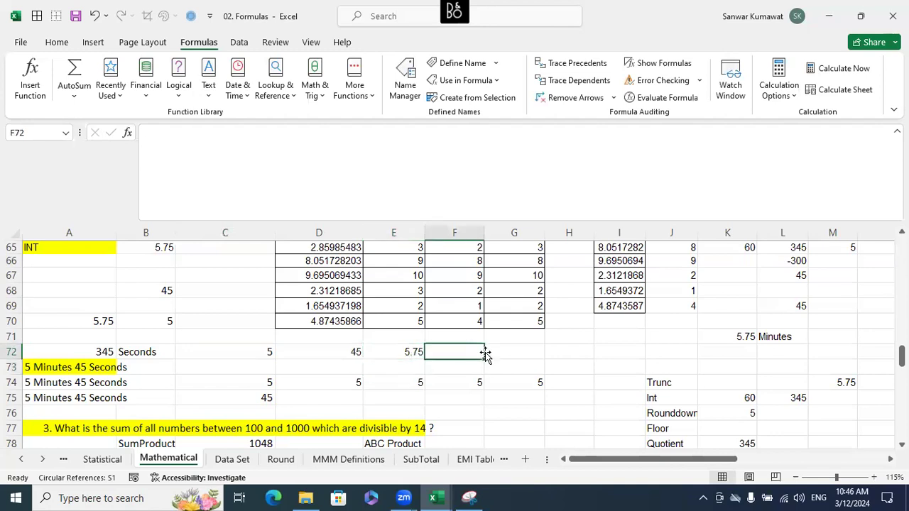
{"action": "type", "text": "="}
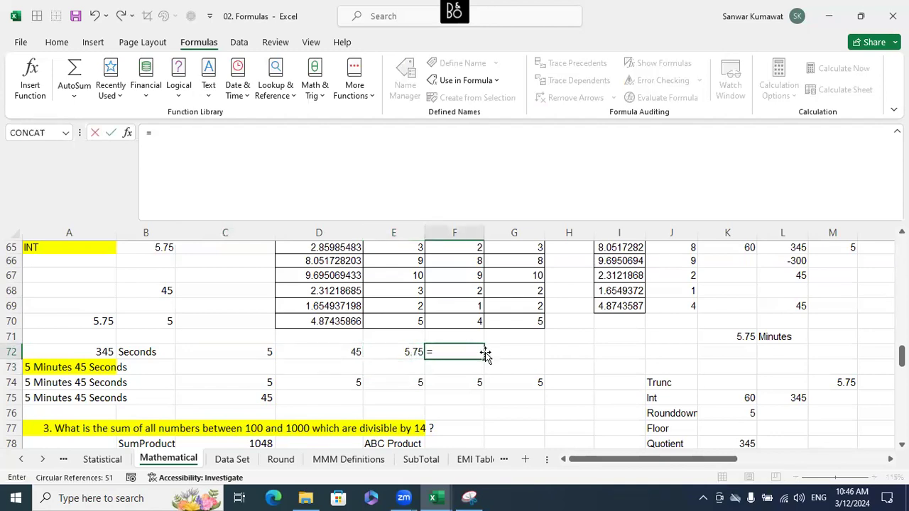
{"action": "type", "text": "60*75"}
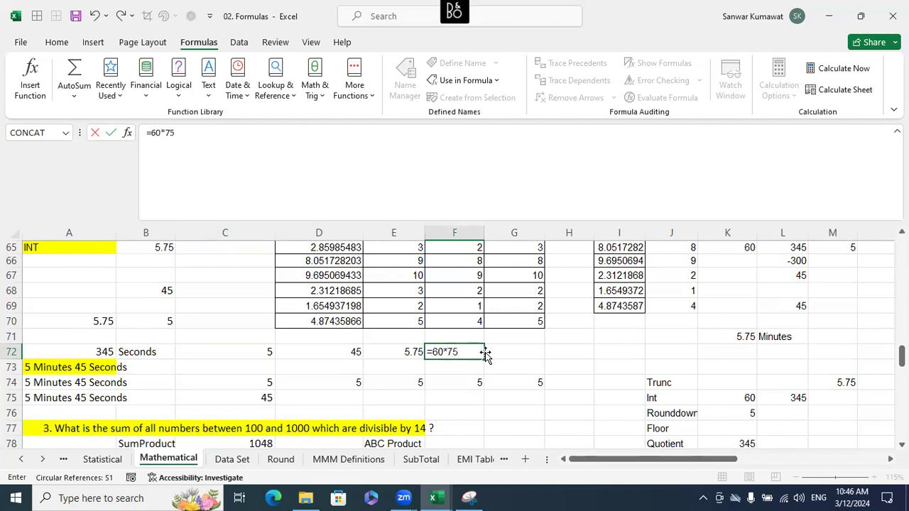
{"action": "type", "text": "%"}
{"action": "key", "text": "ctrl+Return"}
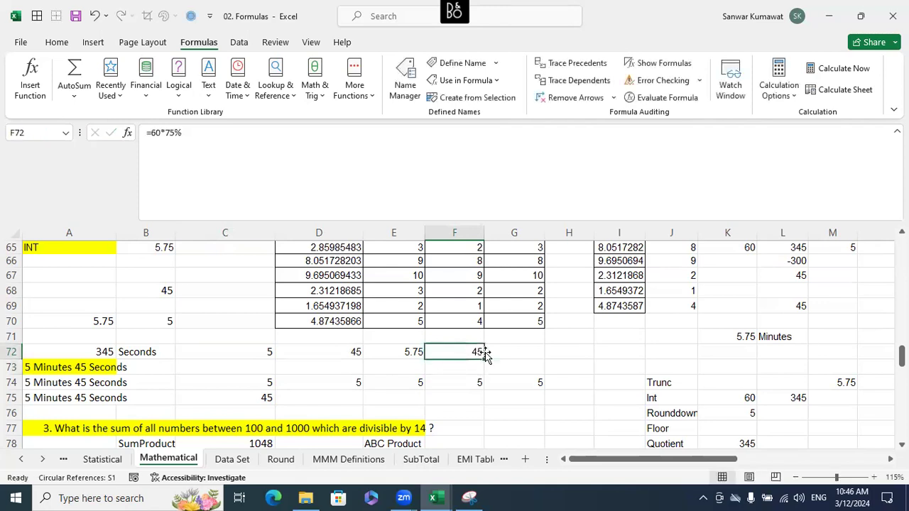
Clear the two demonstration formulas in E72:F72.
{"action": "key", "text": "shift+Left"}
{"action": "key", "text": "Delete"}
Review the alternative minutes formulas in C74:G74 and the seconds result in C75, inspecting the TRUNC, ROUNDDOWN and QUOTIENT cells.
{"action": "scroll", "coordinate": [475, 355], "scroll_direction": "down", "scroll_amount": 1}
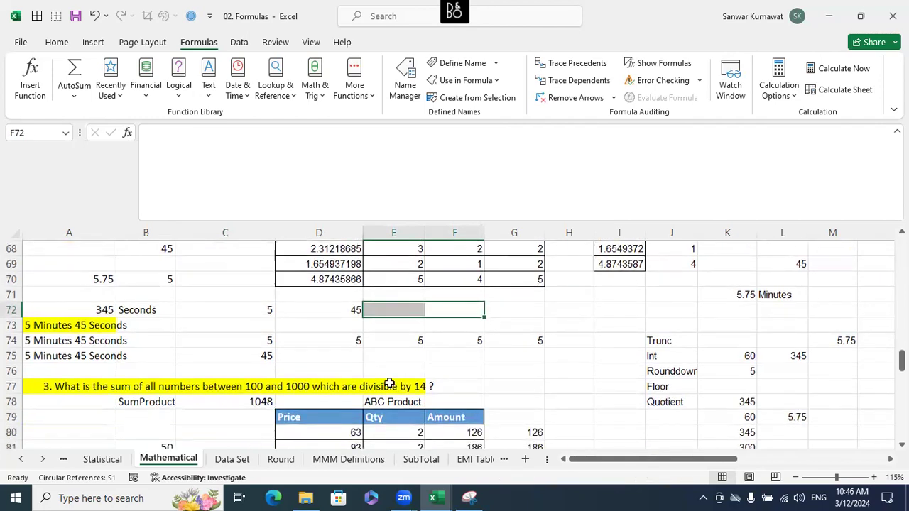
{"action": "left_click_drag", "start_coordinate": [212, 340], "coordinate": [567, 340]}
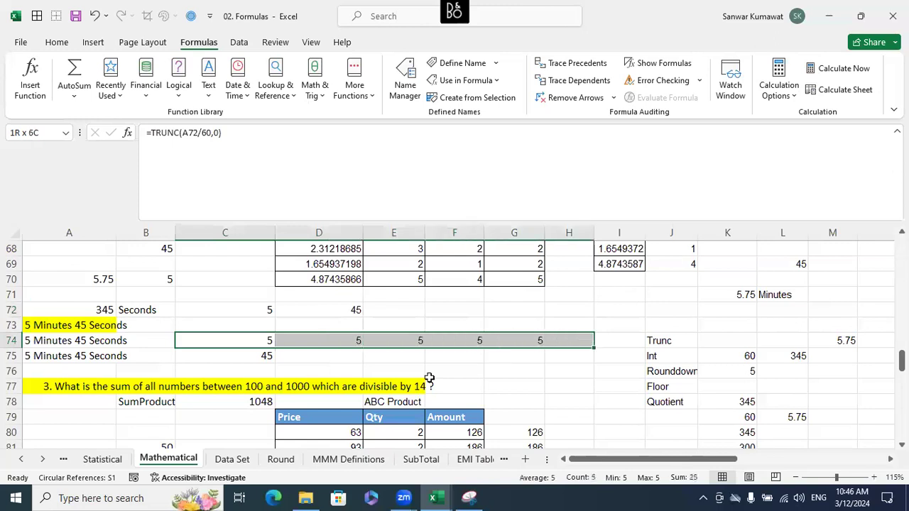
{"action": "left_click", "coordinate": [262, 359]}
{"action": "left_click", "coordinate": [330, 363]}
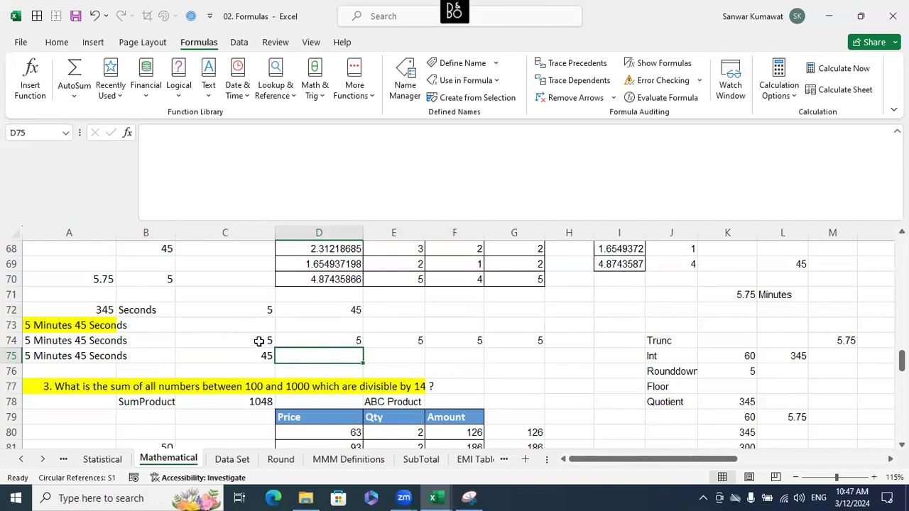
{"action": "left_click", "coordinate": [218, 341]}
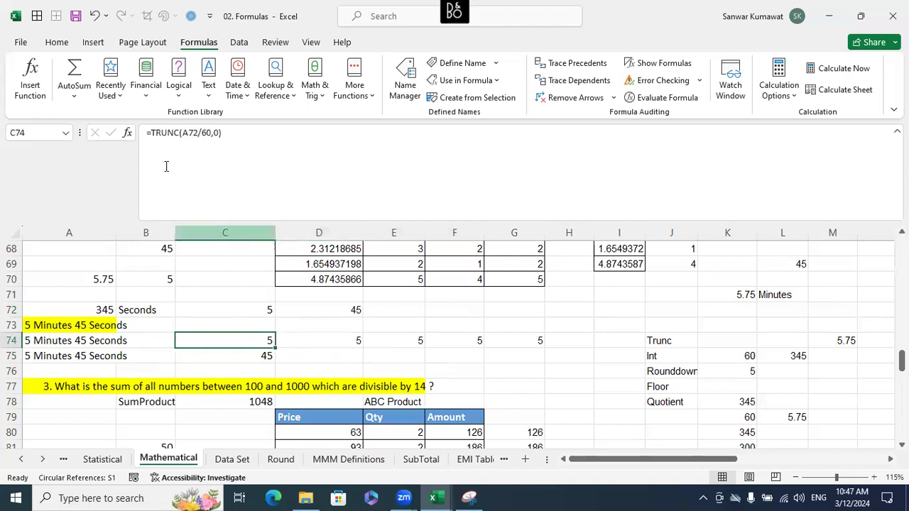
{"action": "left_click", "coordinate": [410, 347]}
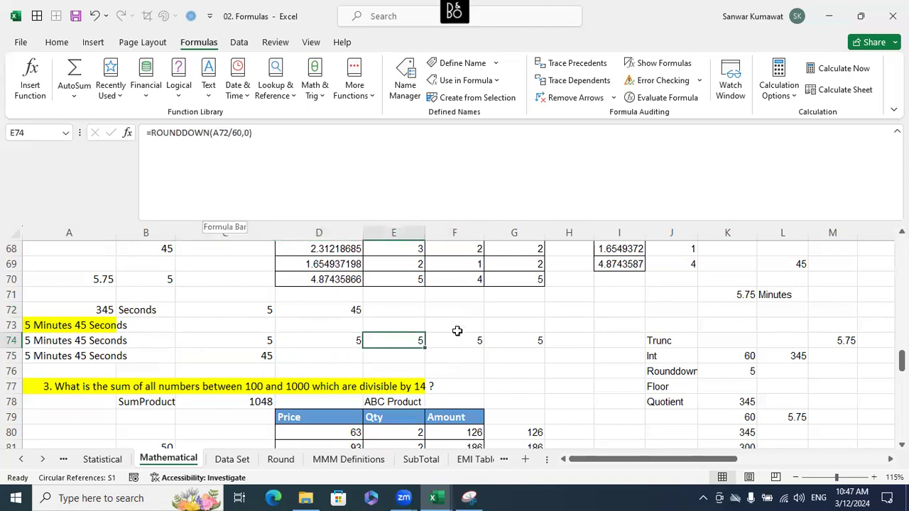
{"action": "left_click", "coordinate": [472, 346]}
{"action": "left_click", "coordinate": [528, 348]}
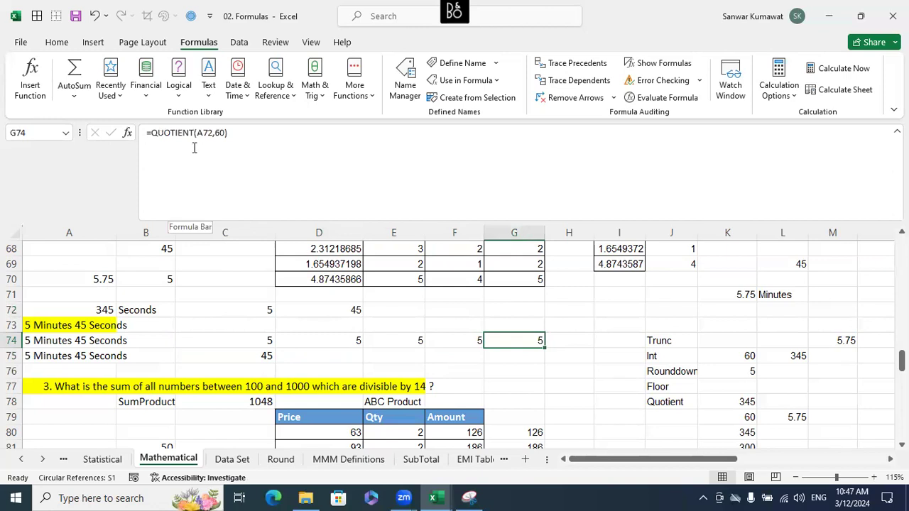
Try to enter =QUOTIENT(A72/60) in G73, and dismiss the message.
{"action": "left_click", "coordinate": [510, 323]}
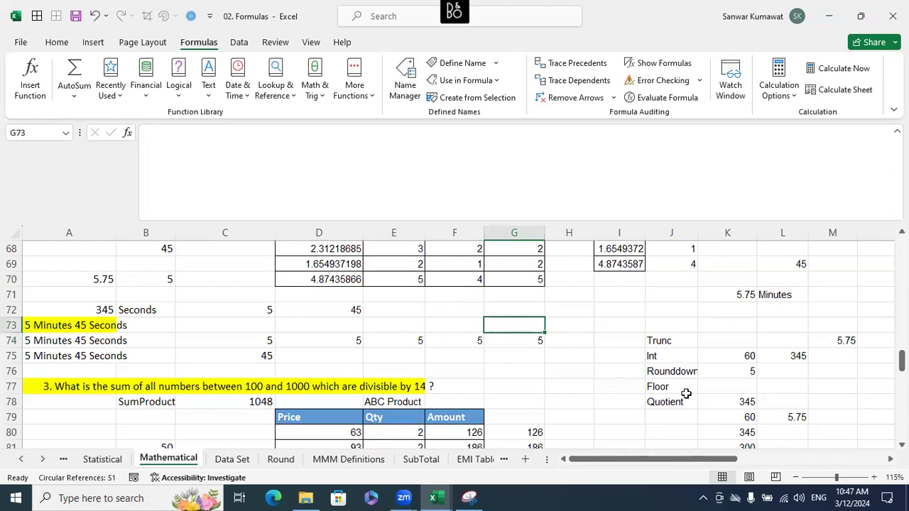
{"action": "type", "text": "=qu"}
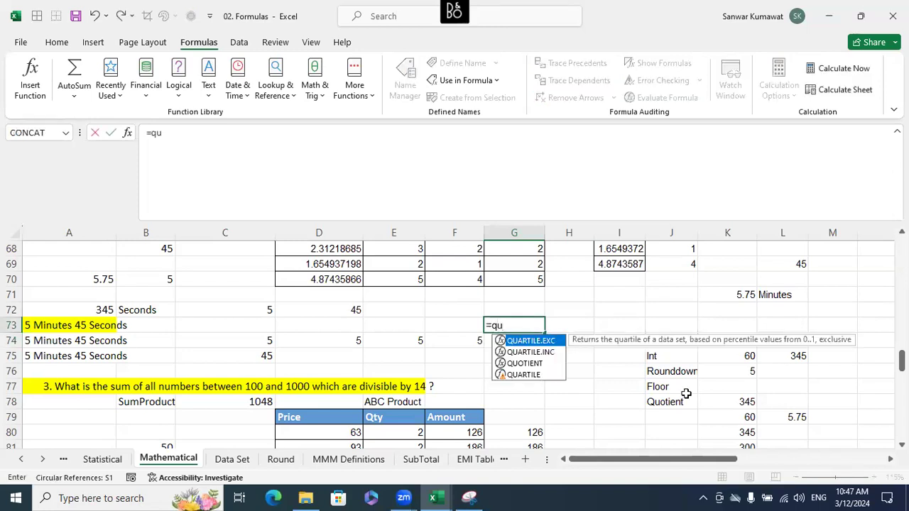
{"action": "key", "text": "Down"}
{"action": "key", "text": "Down"}
{"action": "key", "text": "Tab"}
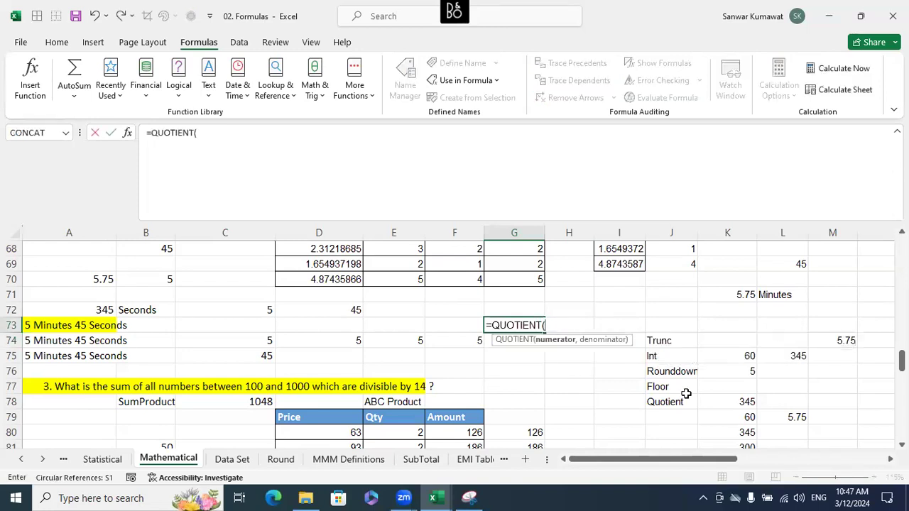
{"action": "left_click", "coordinate": [105, 315]}
{"action": "type", "text": "/60)"}
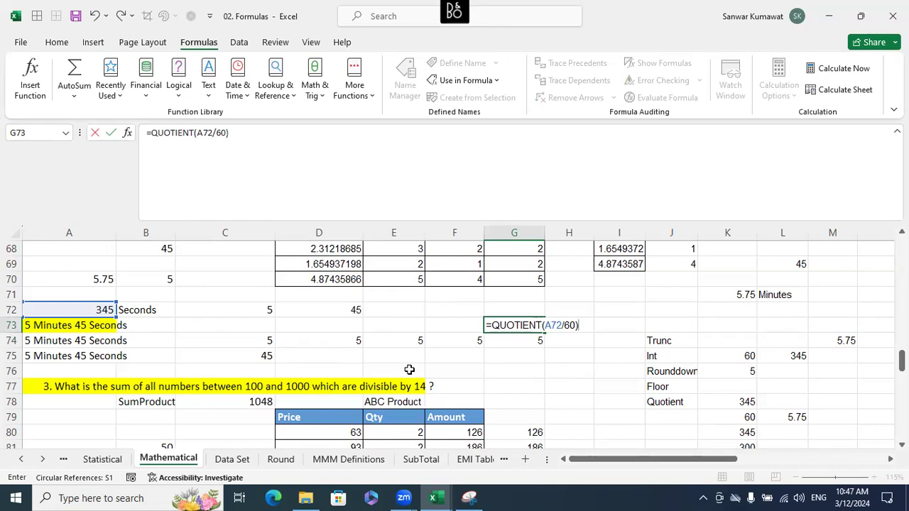
{"action": "key", "text": "Return"}
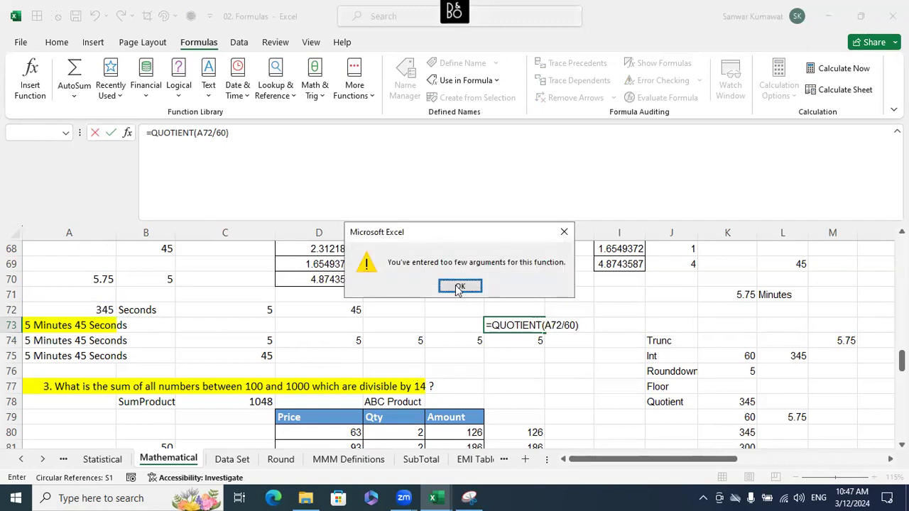
{"action": "left_click", "coordinate": [454, 284]}
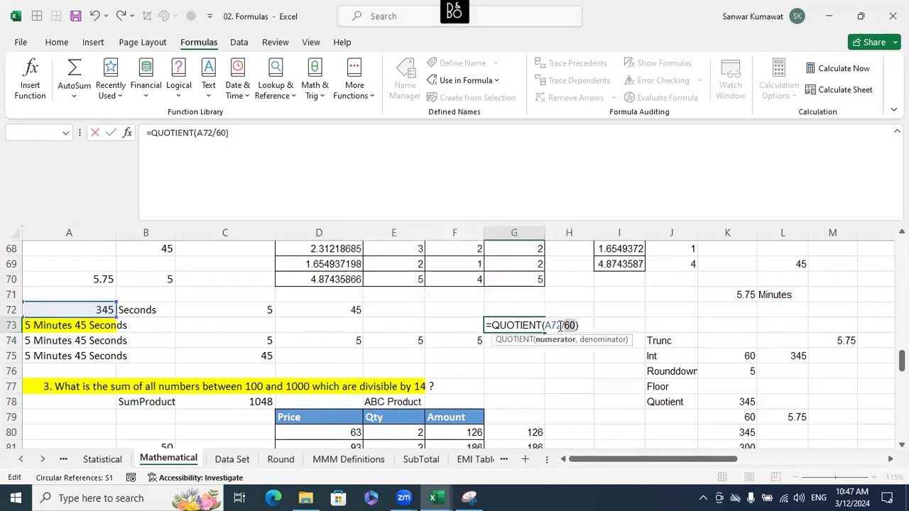
Correct the formula in G73 to =QUOTIENT(A72,60), enter it and reselect the cell.
{"action": "key", "text": "Delete"}
{"action": "key", "text": "Delete"}
{"action": "key", "text": "Delete"}
{"action": "type", "text": ",60"}
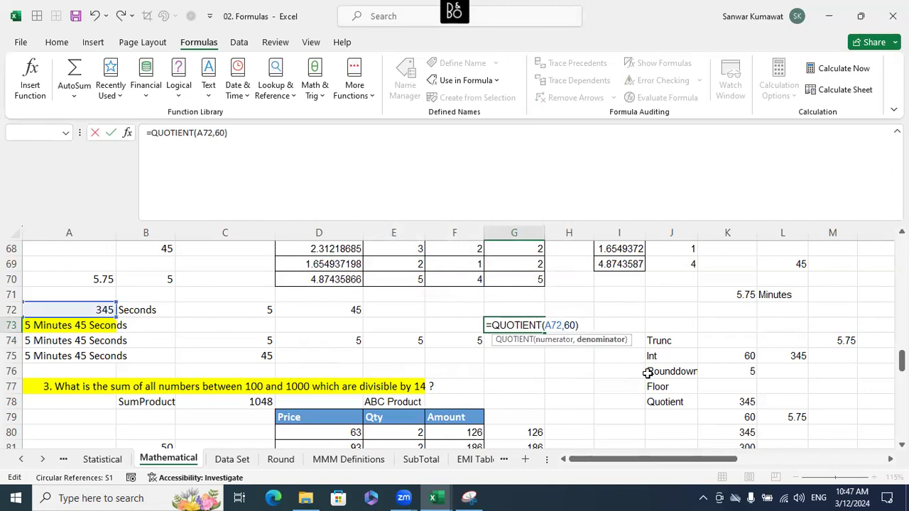
{"action": "key", "text": "Return"}
{"action": "left_click", "coordinate": [541, 326]}
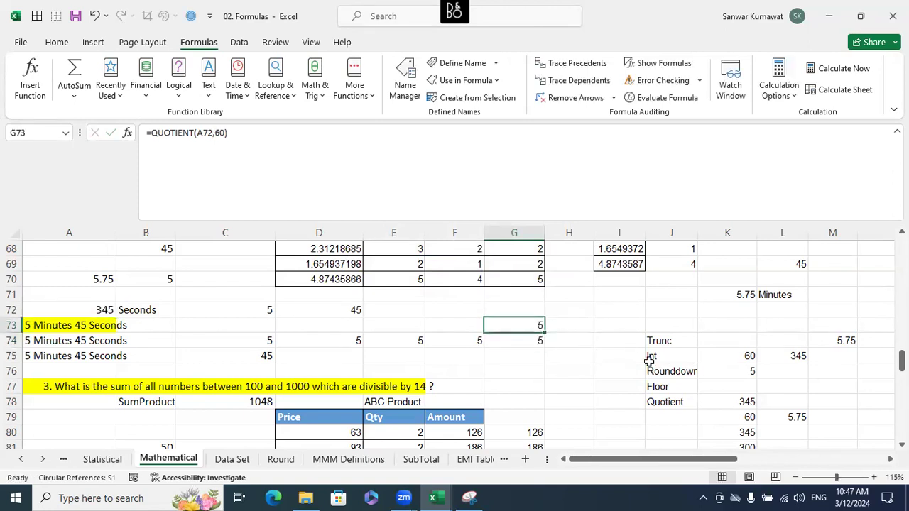
Switch to Snipping Tool, enlarge its window and view the handwritten long-division sketch of 25 by 4.
{"action": "left_click", "coordinate": [468, 497]}
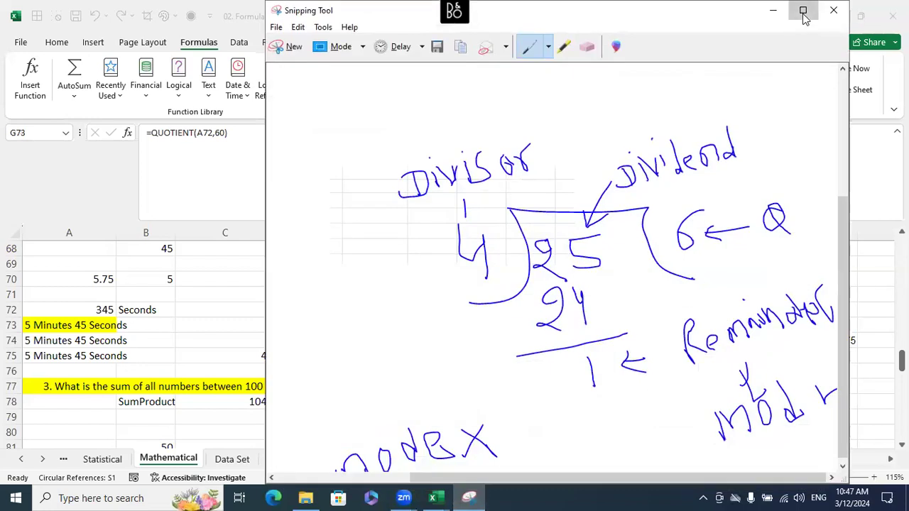
{"action": "left_click", "coordinate": [803, 10]}
{"action": "scroll", "coordinate": [762, 203], "scroll_direction": "up", "scroll_amount": 5}
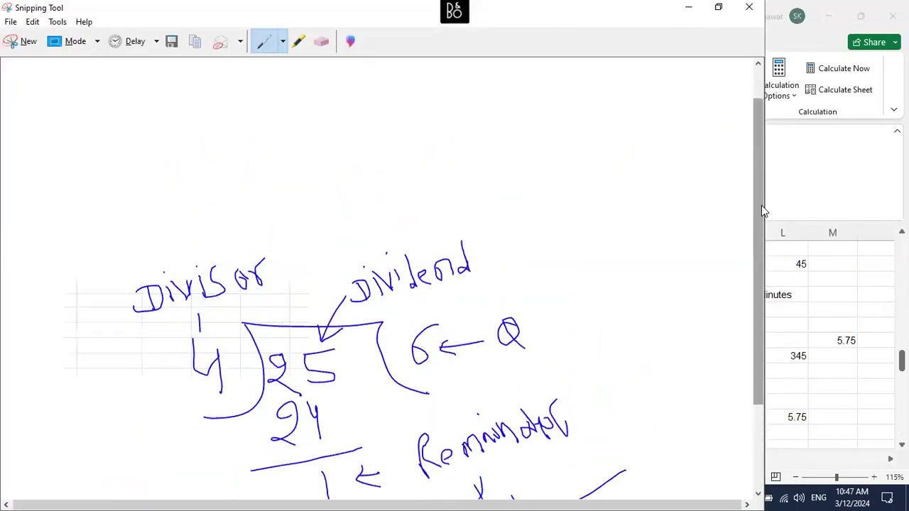
Sketch a long-division bracket in the blank area above the 25 by 4 example and handwrite 345 inside it.
{"action": "left_click_drag", "start_coordinate": [525, 182], "coordinate": [649, 220]}
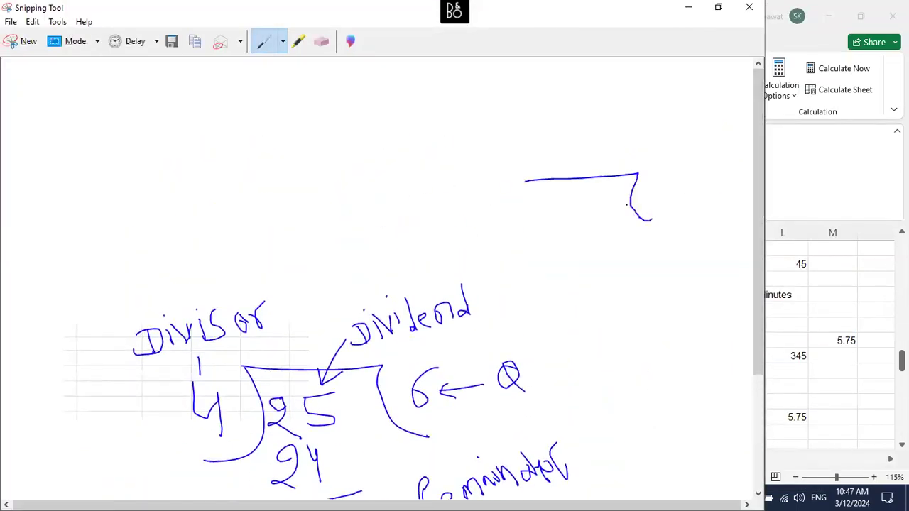
{"action": "left_click_drag", "start_coordinate": [529, 186], "coordinate": [529, 248]}
{"action": "mouse_move", "coordinate": [556, 200]}
{"action": "left_mouse_down"}
{"action": "mouse_move", "coordinate": [569, 217]}
{"action": "mouse_move", "coordinate": [559, 231]}
{"action": "mouse_move", "coordinate": [604, 213]}
{"action": "left_mouse_up"}
{"action": "mouse_move", "coordinate": [604, 207]}
{"action": "left_mouse_down"}
{"action": "mouse_move", "coordinate": [609, 245]}
{"action": "mouse_move", "coordinate": [616, 231]}
{"action": "left_mouse_up"}
{"action": "left_click_drag", "start_coordinate": [615, 209], "coordinate": [629, 207]}
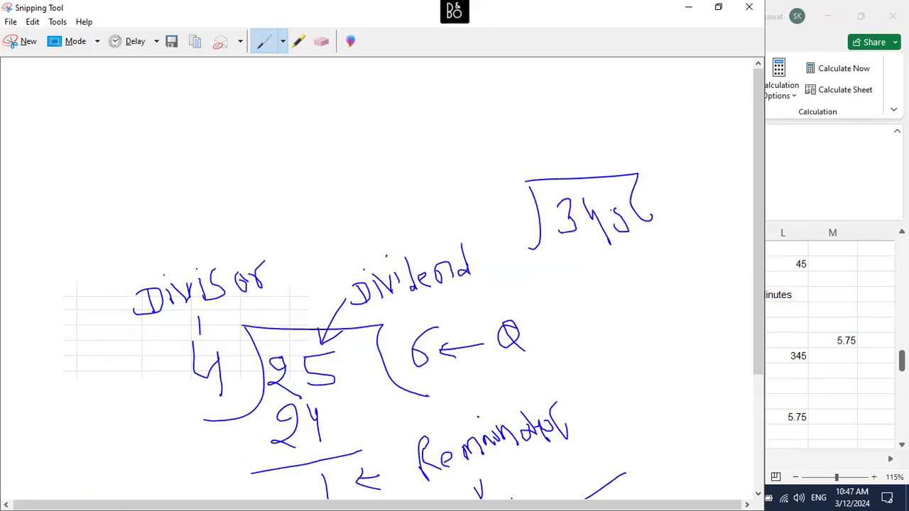
Complete the handwritten division of 345 with divisor 60, product 300, quotient 5 and remainder 45, and add an arrow beside the quotient.
{"action": "mouse_move", "coordinate": [493, 205]}
{"action": "left_mouse_down"}
{"action": "mouse_move", "coordinate": [490, 220]}
{"action": "mouse_move", "coordinate": [515, 206]}
{"action": "left_mouse_up"}
{"action": "mouse_move", "coordinate": [563, 248]}
{"action": "left_mouse_down"}
{"action": "mouse_move", "coordinate": [571, 277]}
{"action": "mouse_move", "coordinate": [600, 267]}
{"action": "mouse_move", "coordinate": [605, 246]}
{"action": "left_mouse_up"}
{"action": "left_click_drag", "start_coordinate": [580, 304], "coordinate": [682, 274]}
{"action": "left_click_drag", "start_coordinate": [677, 181], "coordinate": [680, 230]}
{"action": "mouse_move", "coordinate": [690, 180]}
{"action": "left_mouse_down"}
{"action": "mouse_move", "coordinate": [672, 207]}
{"action": "mouse_move", "coordinate": [681, 230]}
{"action": "left_mouse_up"}
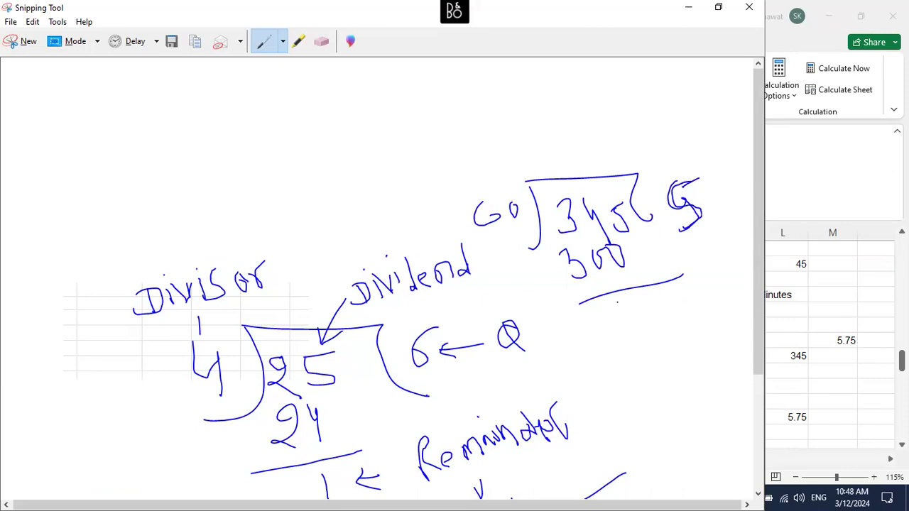
{"action": "mouse_move", "coordinate": [608, 302]}
{"action": "left_mouse_down"}
{"action": "mouse_move", "coordinate": [628, 317]}
{"action": "mouse_move", "coordinate": [648, 307]}
{"action": "mouse_move", "coordinate": [647, 315]}
{"action": "mouse_move", "coordinate": [678, 288]}
{"action": "left_mouse_up"}
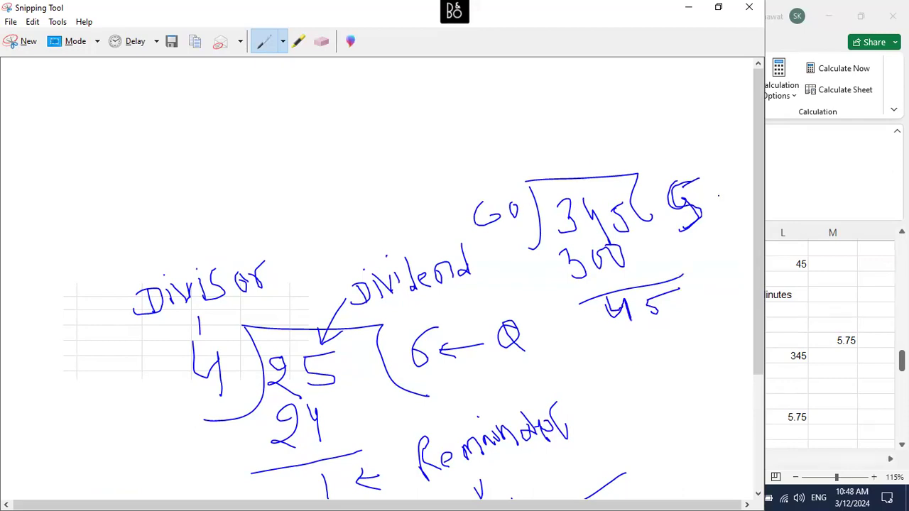
{"action": "left_click_drag", "start_coordinate": [721, 179], "coordinate": [709, 188]}
Return to the Excel workbook and inspect the QUOTIENT, FLOOR, ROUNDDOWN, INT and TRUNC formulas in row 74 and the division in A70.
{"action": "left_click_drag", "start_coordinate": [120, 9], "coordinate": [218, 186]}
{"action": "left_click", "coordinate": [401, 190]}
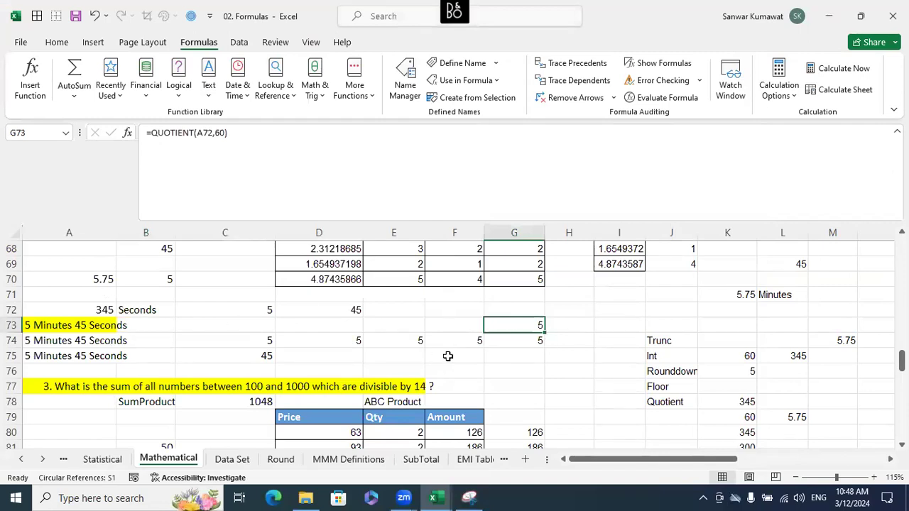
{"action": "left_click", "coordinate": [517, 342]}
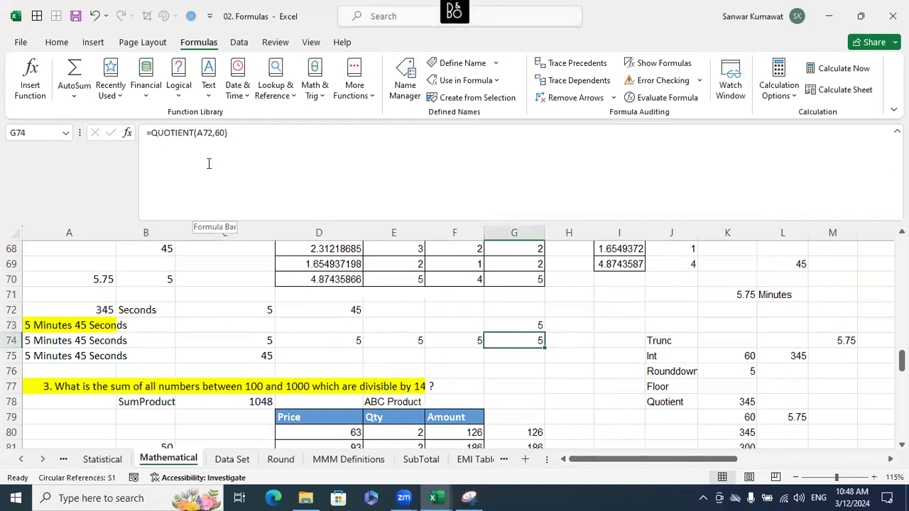
{"action": "left_click", "coordinate": [462, 344]}
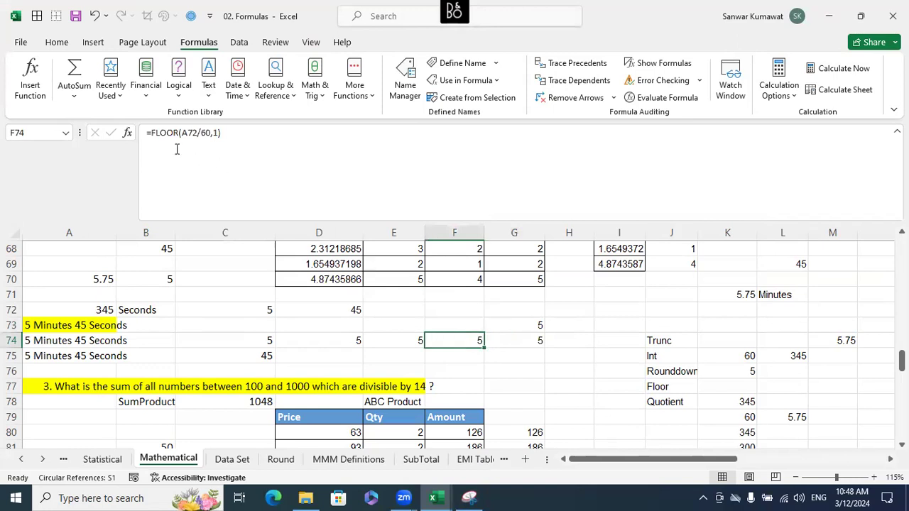
{"action": "left_click", "coordinate": [106, 276]}
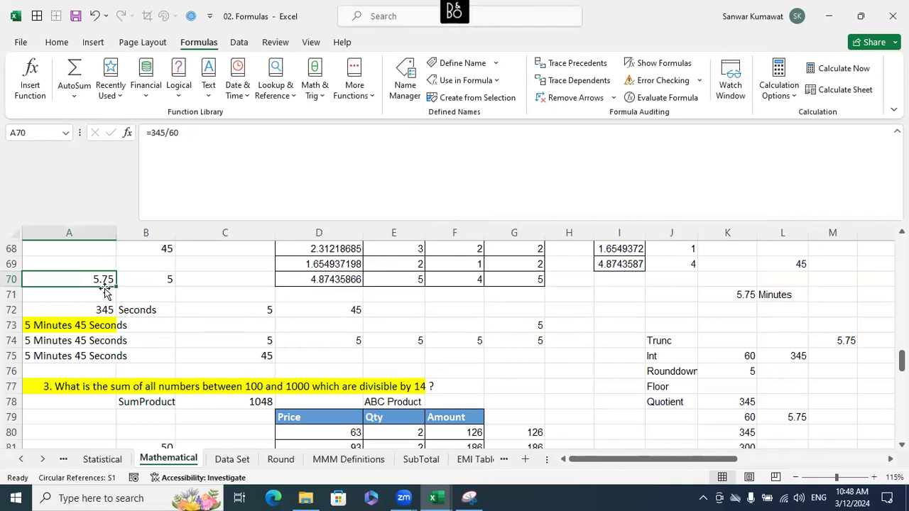
{"action": "left_click", "coordinate": [462, 338]}
{"action": "left_click", "coordinate": [417, 339]}
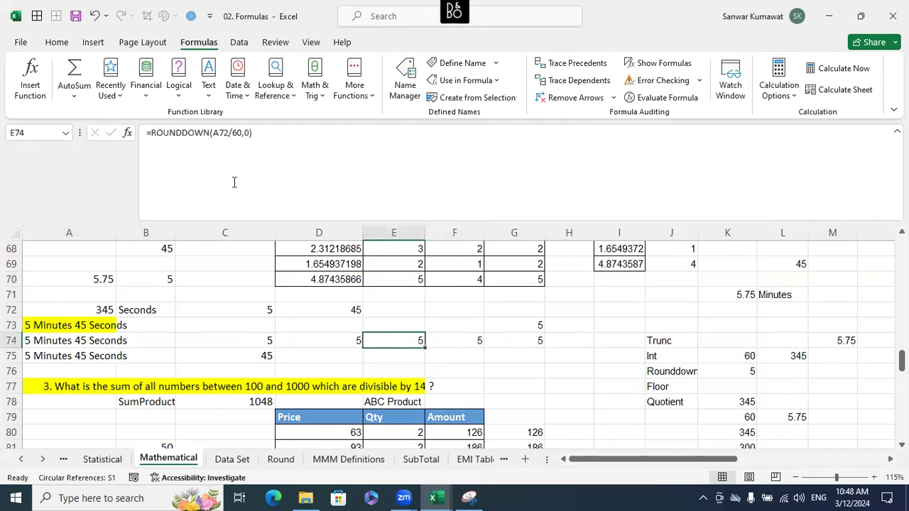
{"action": "left_click", "coordinate": [341, 346]}
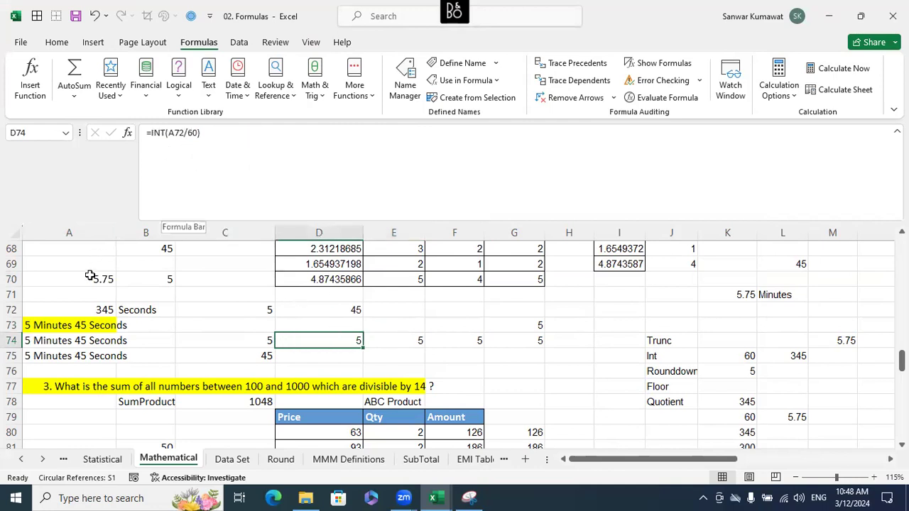
{"action": "left_click", "coordinate": [236, 352]}
{"action": "left_click", "coordinate": [240, 339]}
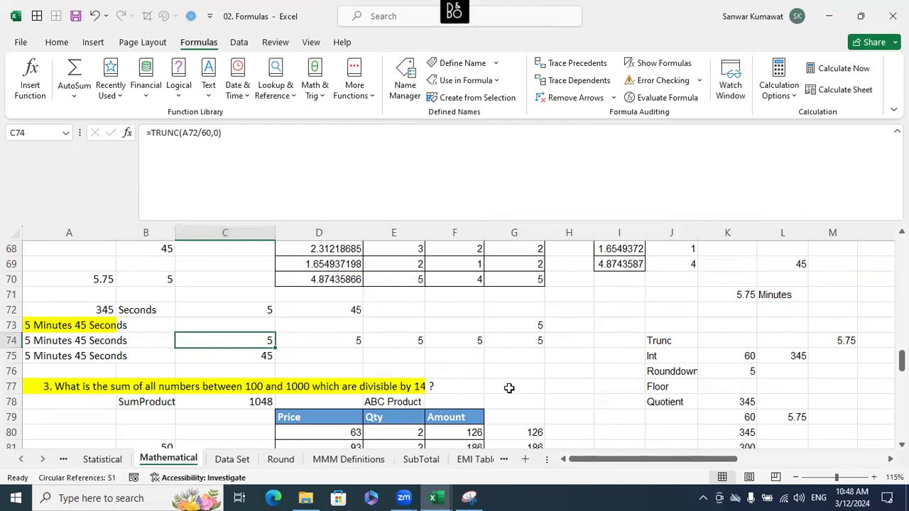
Switch to Snipping Tool, enlarge its window and circle the handwritten word Mod beneath the remainder label.
{"action": "left_click", "coordinate": [469, 498]}
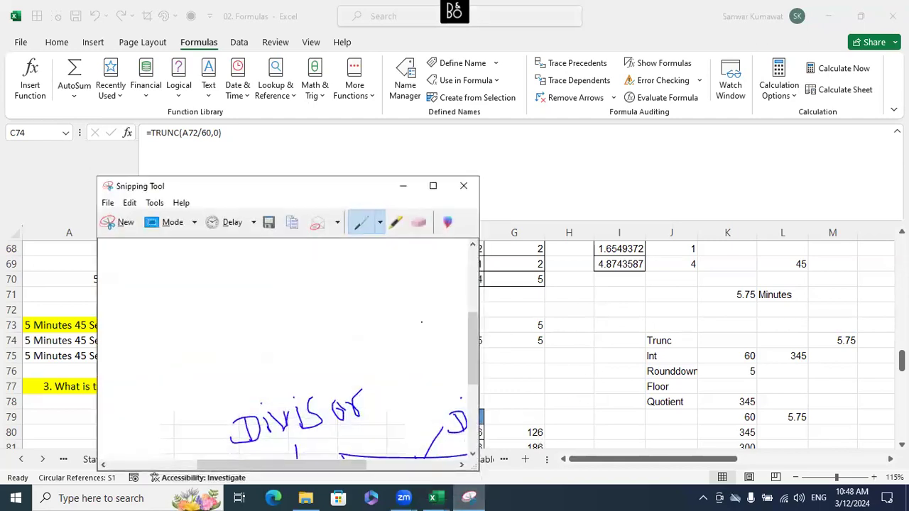
{"action": "left_click", "coordinate": [432, 186]}
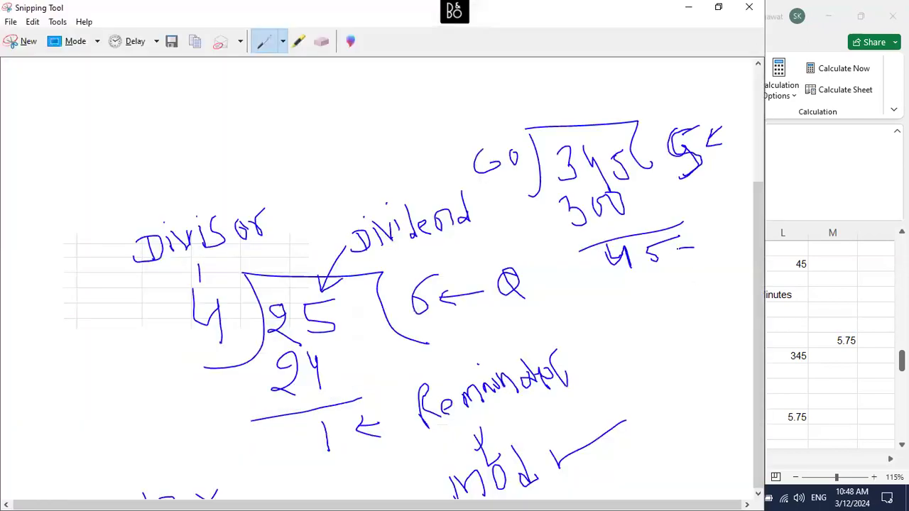
{"action": "scroll", "coordinate": [671, 245], "scroll_direction": "down", "scroll_amount": 3}
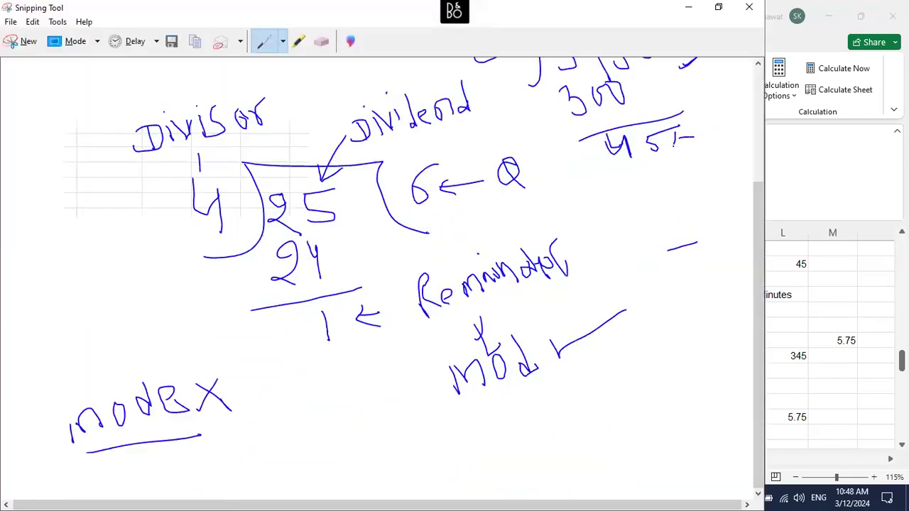
{"action": "mouse_move", "coordinate": [558, 326]}
{"action": "left_mouse_down"}
{"action": "mouse_move", "coordinate": [437, 363]}
{"action": "mouse_move", "coordinate": [550, 347]}
{"action": "mouse_move", "coordinate": [505, 309]}
{"action": "left_mouse_up"}
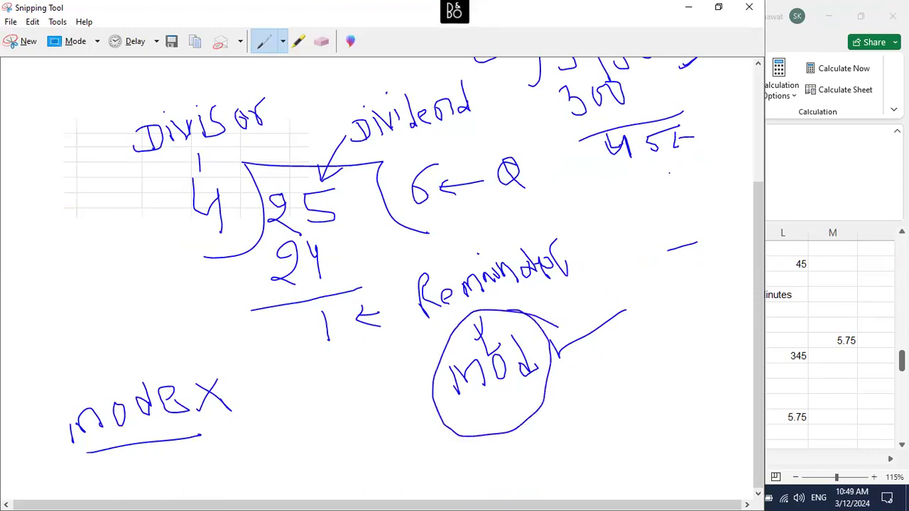
Return to the Excel workbook and examine the MOD formula and its cell reference in C75 without editing it.
{"action": "left_click_drag", "start_coordinate": [63, 10], "coordinate": [80, 42]}
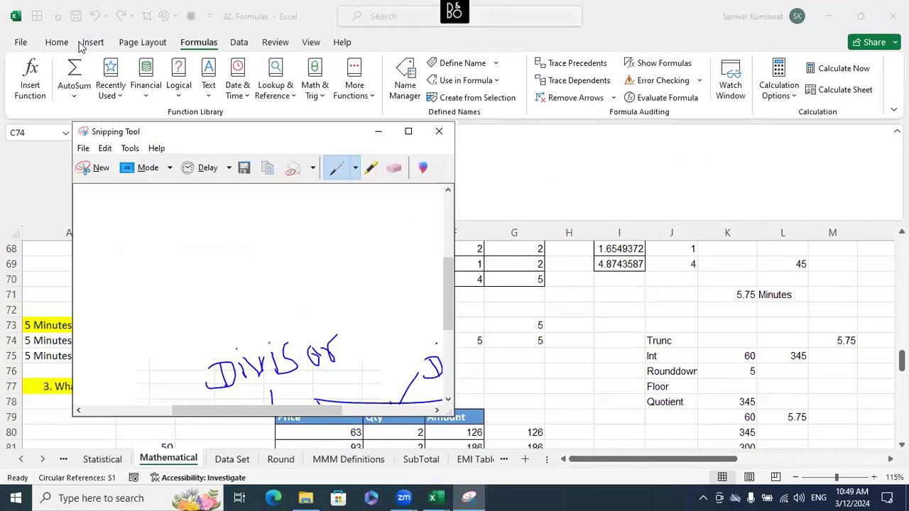
{"action": "left_click", "coordinate": [386, 164]}
{"action": "scroll", "coordinate": [431, 305], "scroll_direction": "down", "scroll_amount": 3}
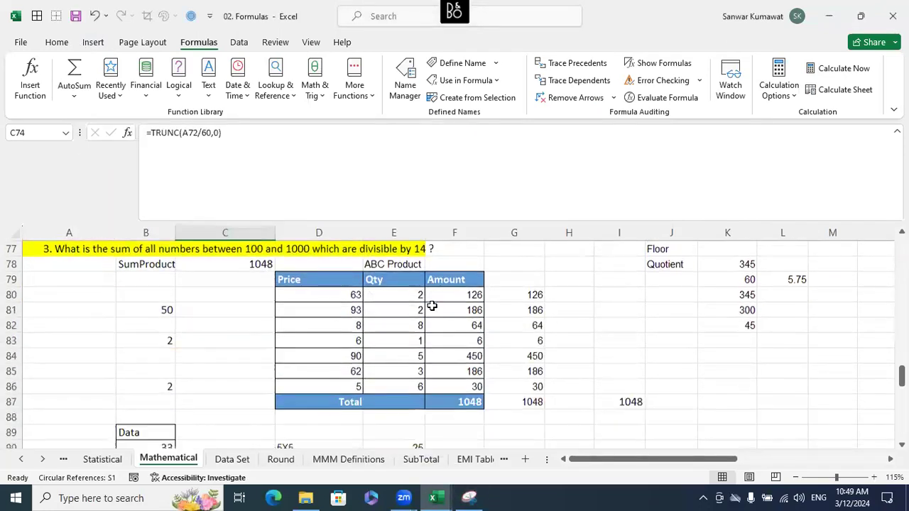
{"action": "scroll", "coordinate": [431, 306], "scroll_direction": "up", "scroll_amount": 2}
{"action": "left_click", "coordinate": [259, 323]}
{"action": "left_click", "coordinate": [260, 311]}
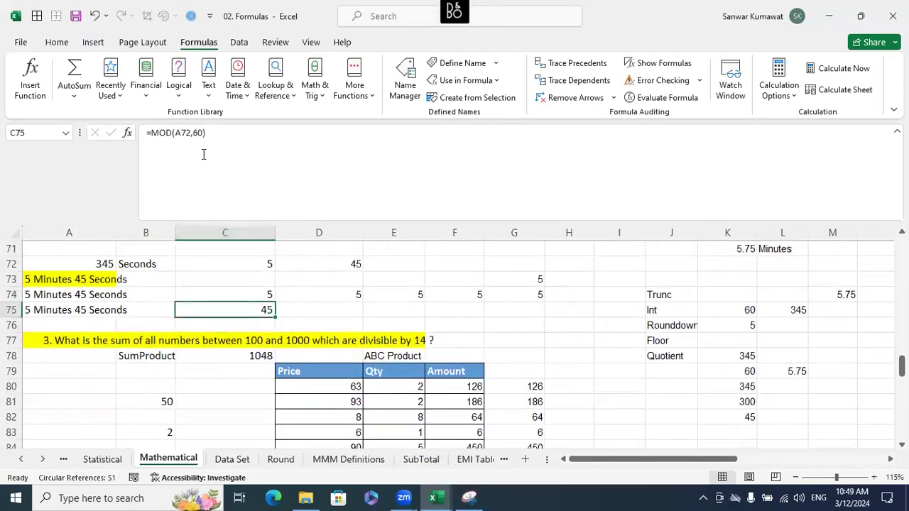
{"action": "key", "text": "F2"}
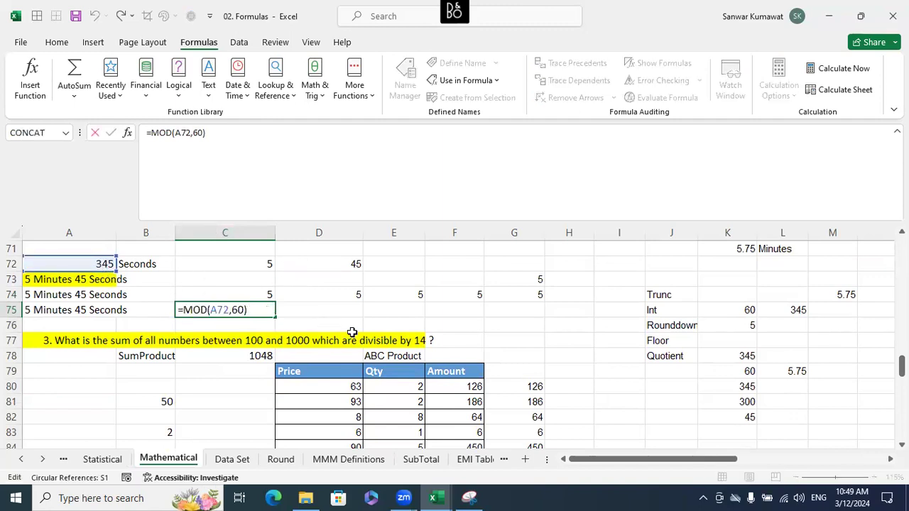
{"action": "key", "text": "Escape"}
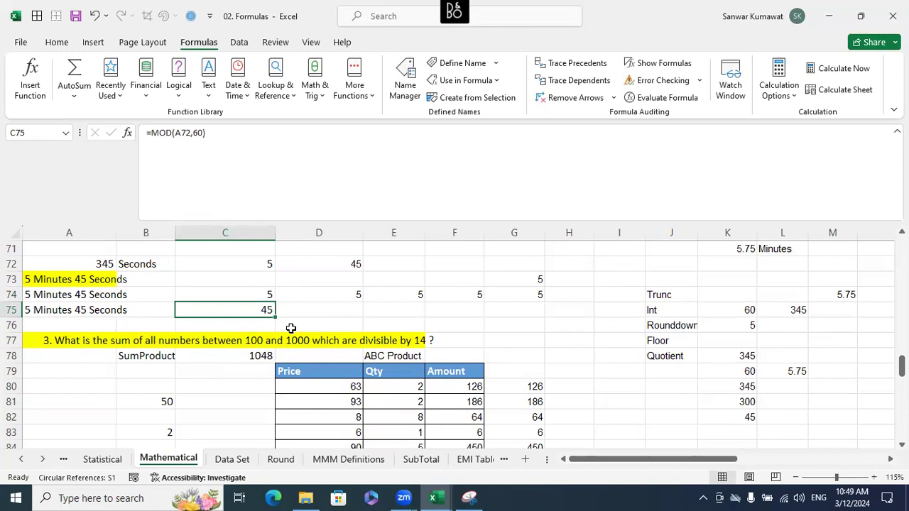
Clear the old results beside the Data list in D90:F92 and D95:G96.
{"action": "scroll", "coordinate": [291, 328], "scroll_direction": "down", "scroll_amount": 8}
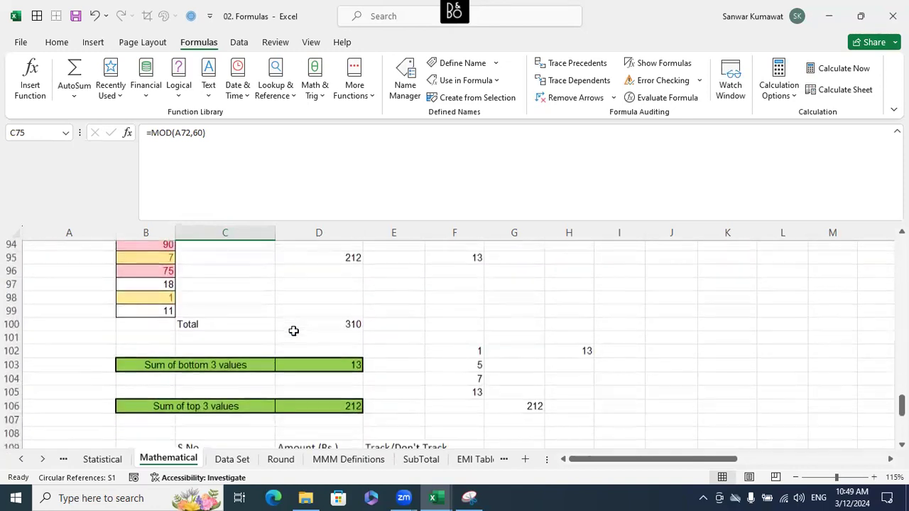
{"action": "scroll", "coordinate": [293, 331], "scroll_direction": "up", "scroll_amount": 3}
{"action": "scroll", "coordinate": [293, 331], "scroll_direction": "down", "scroll_amount": 3}
{"action": "scroll", "coordinate": [293, 331], "scroll_direction": "up", "scroll_amount": 3}
{"action": "scroll", "coordinate": [295, 330], "scroll_direction": "down", "scroll_amount": 3}
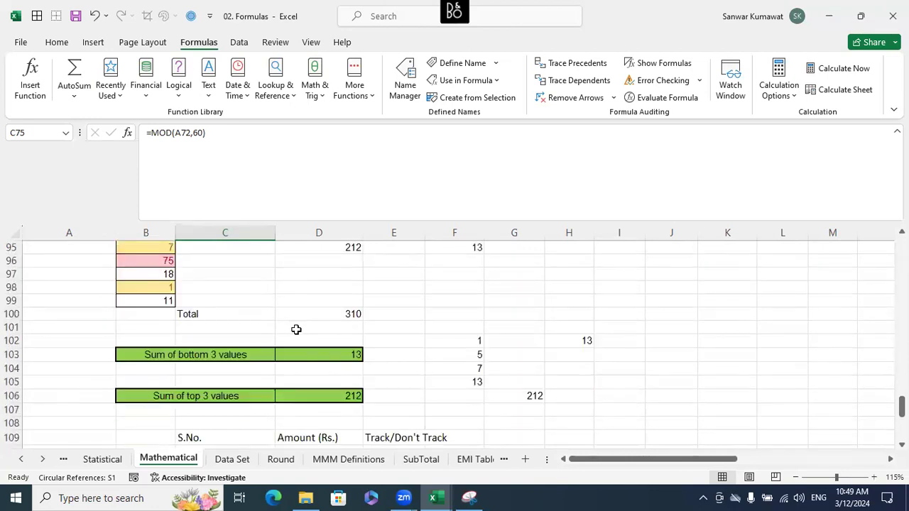
{"action": "scroll", "coordinate": [296, 329], "scroll_direction": "up", "scroll_amount": 2}
{"action": "scroll", "coordinate": [373, 341], "scroll_direction": "up", "scroll_amount": 1}
{"action": "scroll", "coordinate": [374, 341], "scroll_direction": "down", "scroll_amount": 1}
{"action": "left_click_drag", "start_coordinate": [452, 298], "coordinate": [287, 264]}
{"action": "key", "text": "Delete"}
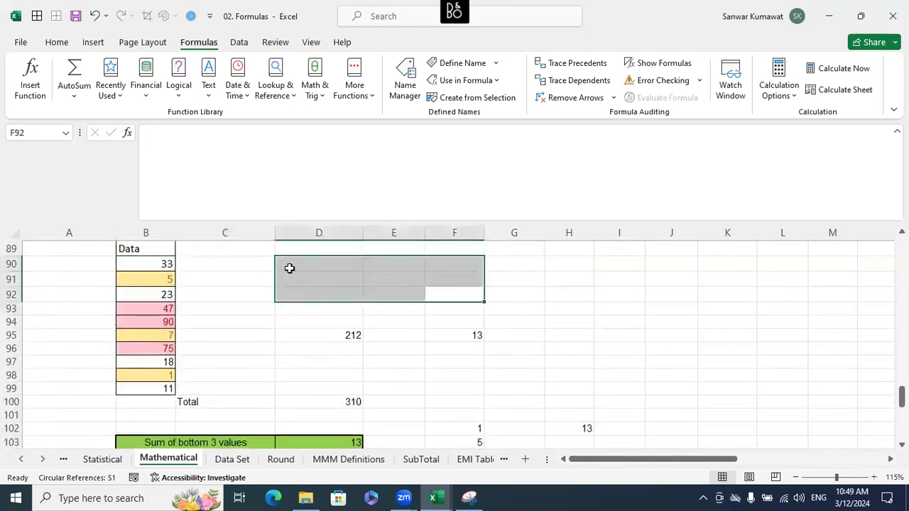
{"action": "left_click_drag", "start_coordinate": [505, 345], "coordinate": [339, 336]}
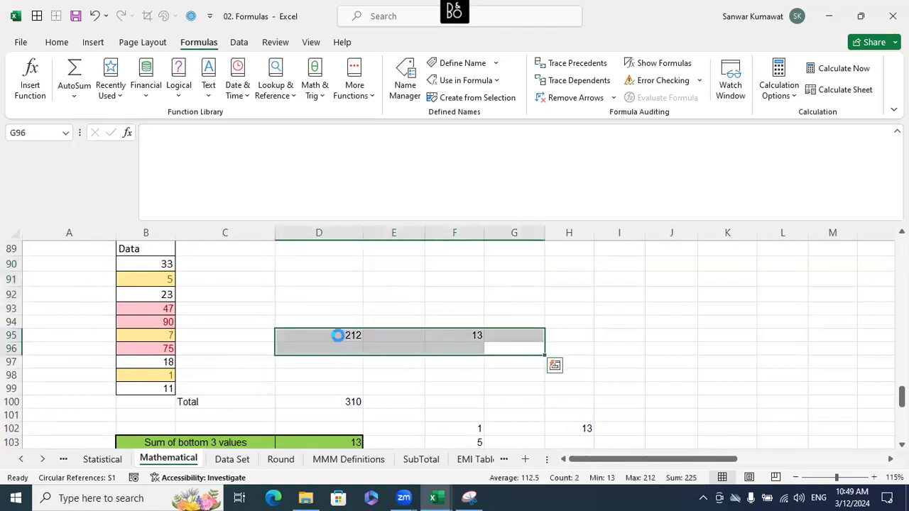
{"action": "key", "text": "Delete"}
{"action": "left_click", "coordinate": [349, 310]}
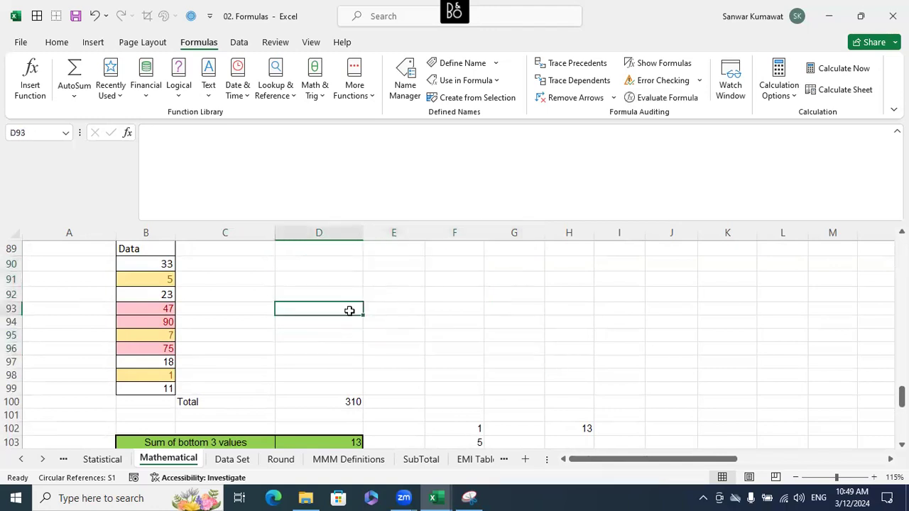
Check the sum of the Data values in B90:B99, and replace the Total in D100 with a fresh =SUM(B90:B99).
{"action": "scroll", "coordinate": [350, 310], "scroll_direction": "down", "scroll_amount": 1}
{"action": "scroll", "coordinate": [349, 310], "scroll_direction": "up", "scroll_amount": 1}
{"action": "left_click_drag", "start_coordinate": [166, 263], "coordinate": [165, 390]}
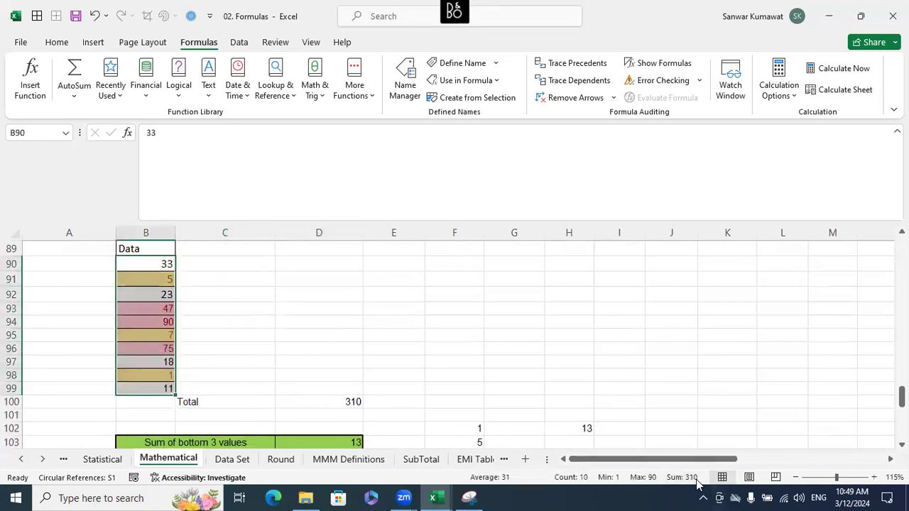
{"action": "left_click", "coordinate": [316, 403]}
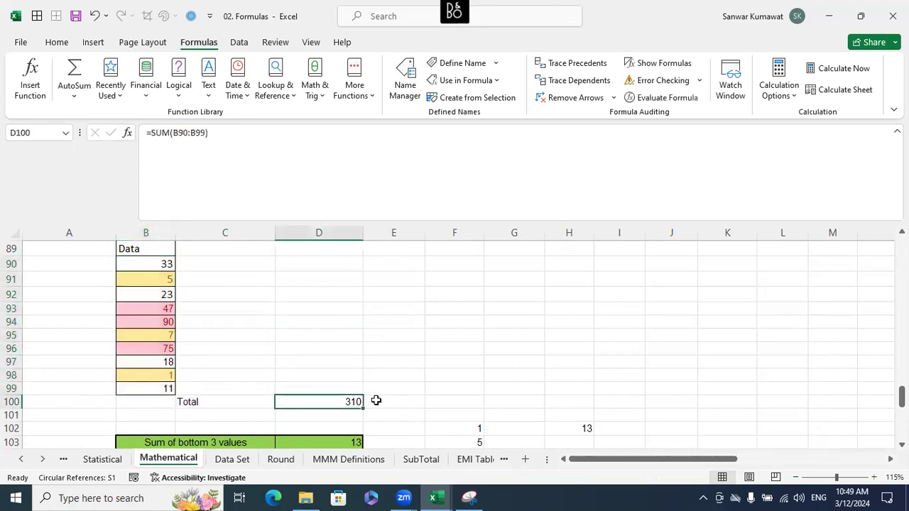
{"action": "key", "text": "BackSpace"}
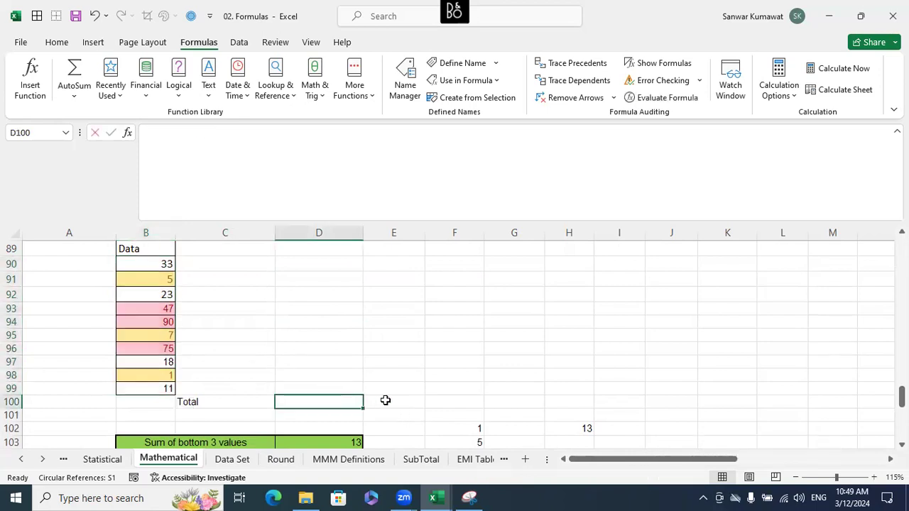
{"action": "type", "text": "=sum"}
{"action": "key", "text": "Tab"}
{"action": "left_click_drag", "start_coordinate": [173, 265], "coordinate": [167, 383]}
{"action": "type", "text": ")"}
{"action": "key", "text": "Return"}
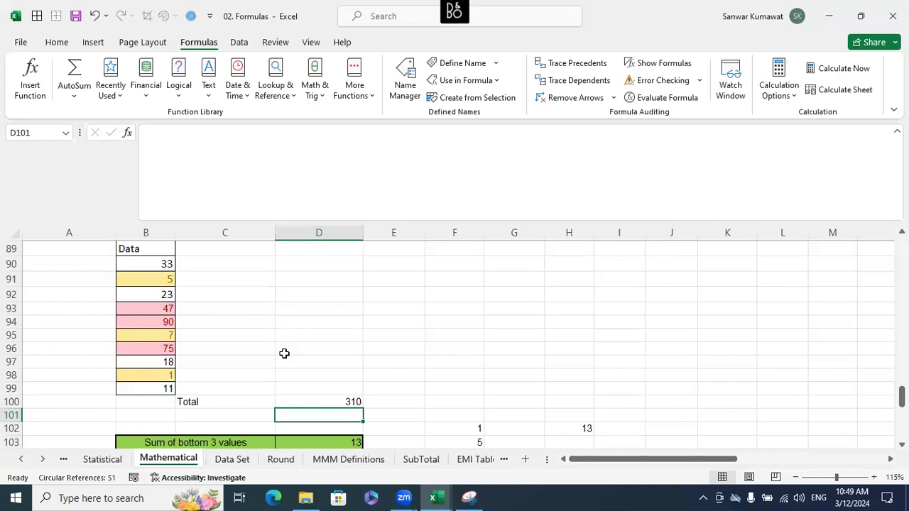
Enter =SUM(90,75) in D96 and review the Data values in B90:B99.
{"action": "left_click", "coordinate": [332, 353]}
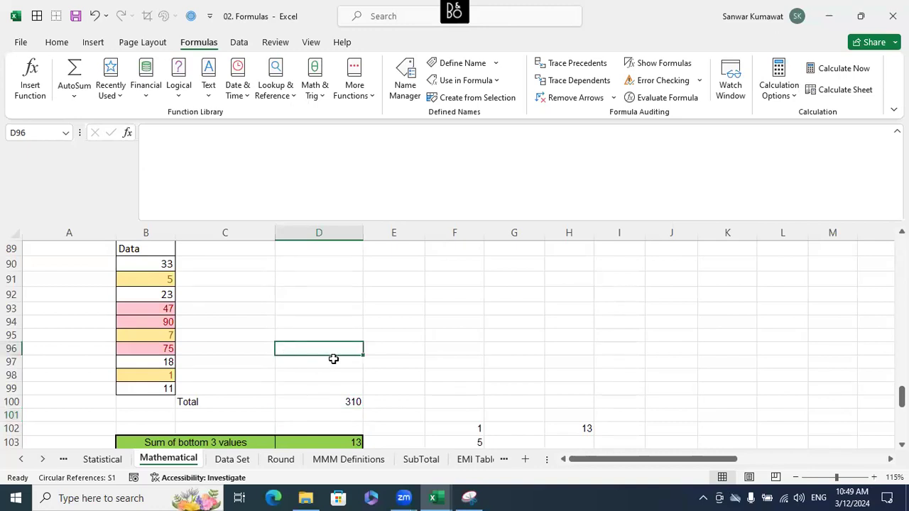
{"action": "type", "text": "=SUM("}
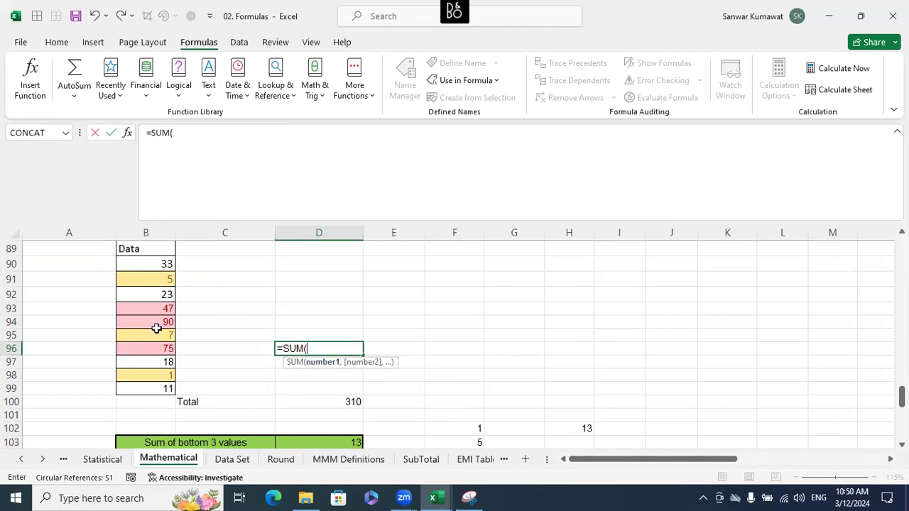
{"action": "type", "text": "90,"}
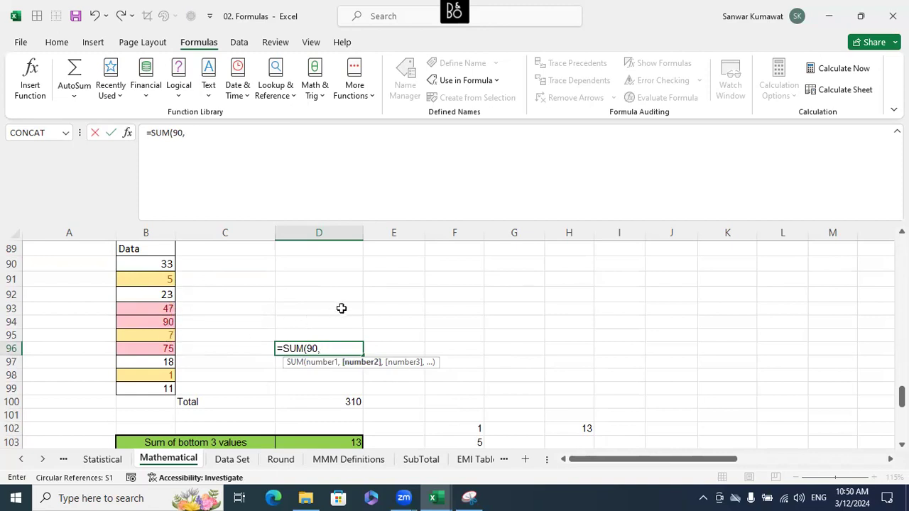
{"action": "type", "text": "75)"}
{"action": "key", "text": "Return"}
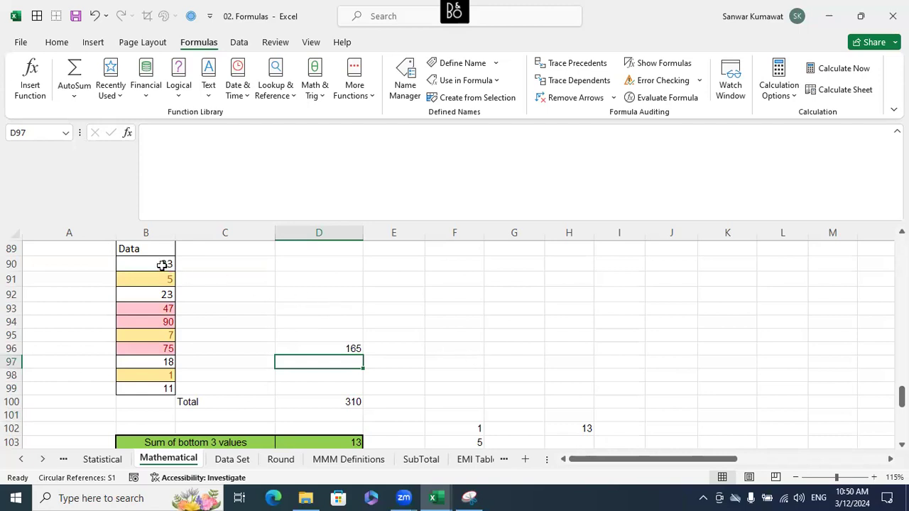
{"action": "left_click_drag", "start_coordinate": [162, 265], "coordinate": [166, 384]}
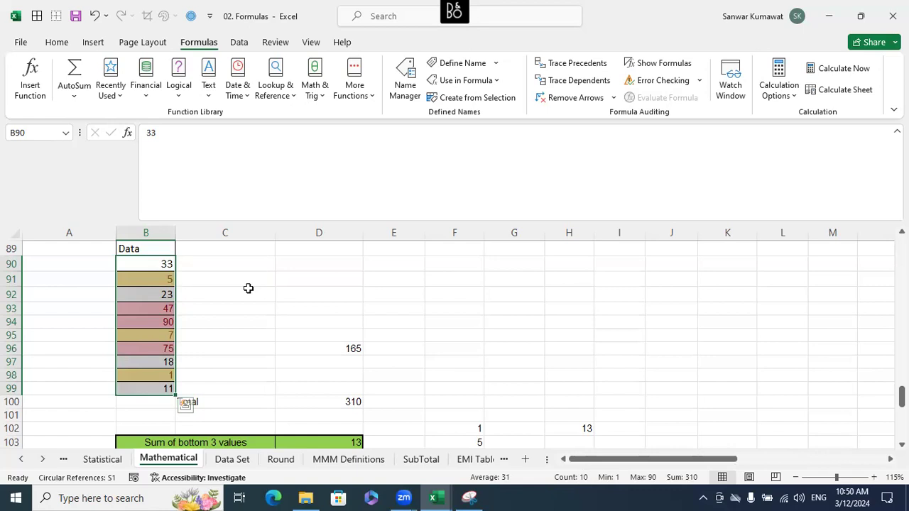
{"action": "left_click", "coordinate": [291, 297]}
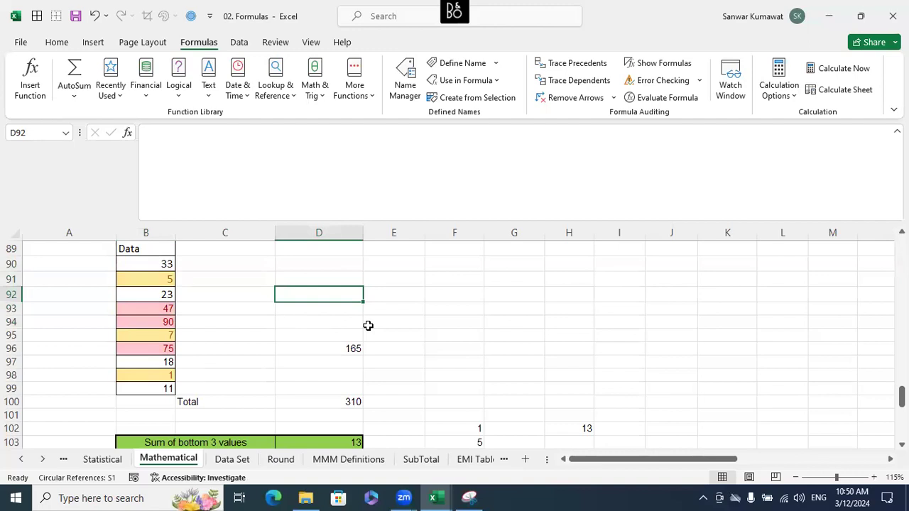
{"action": "type", "text": "=sum"}
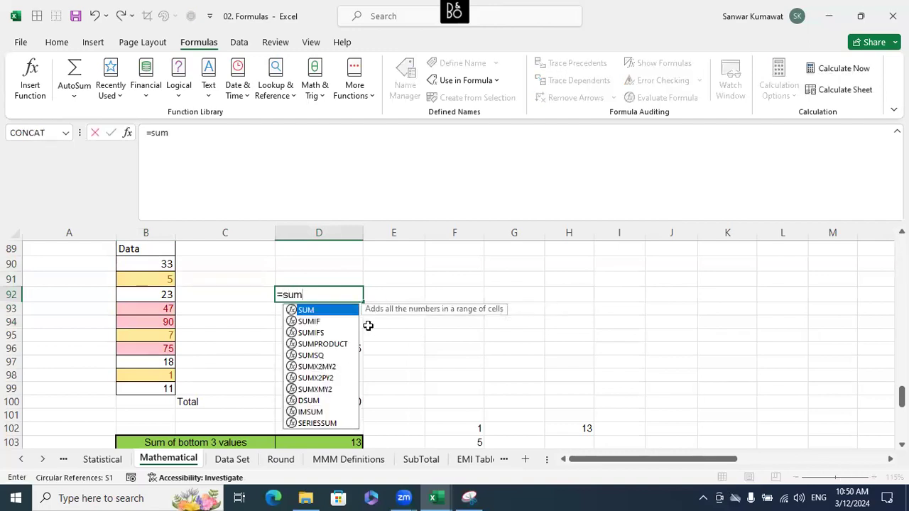
{"action": "key", "text": "BackSpace"}
{"action": "key", "text": "BackSpace"}
{"action": "key", "text": "BackSpace"}
{"action": "key", "text": "BackSpace"}
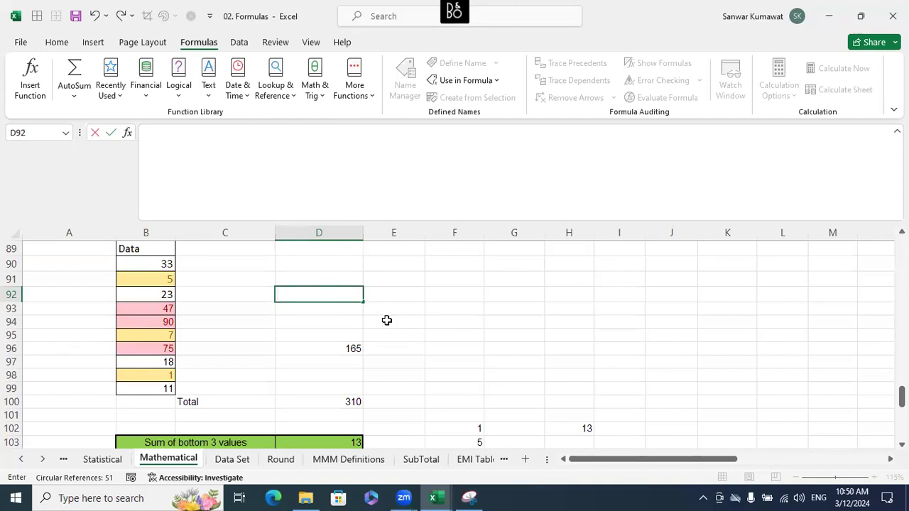
Enter =MAX(B90:B99) in D93 to return the largest value in the Data list.
{"action": "left_click", "coordinate": [346, 348]}
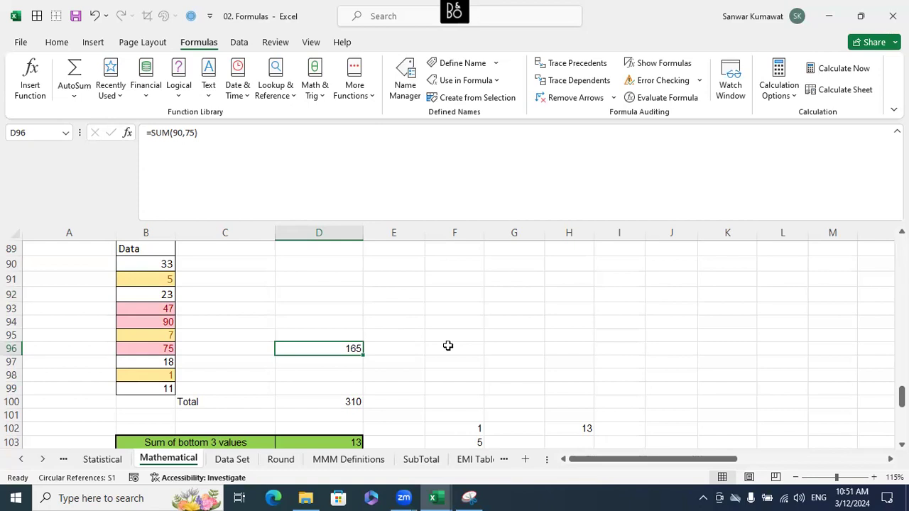
{"action": "key", "text": "Up"}
{"action": "key", "text": "Up"}
{"action": "key", "text": "Up"}
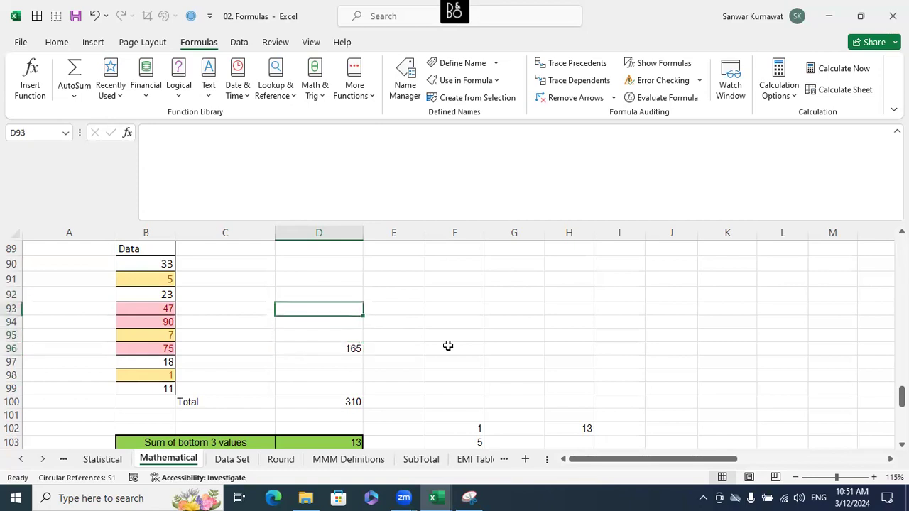
{"action": "type", "text": "=s"}
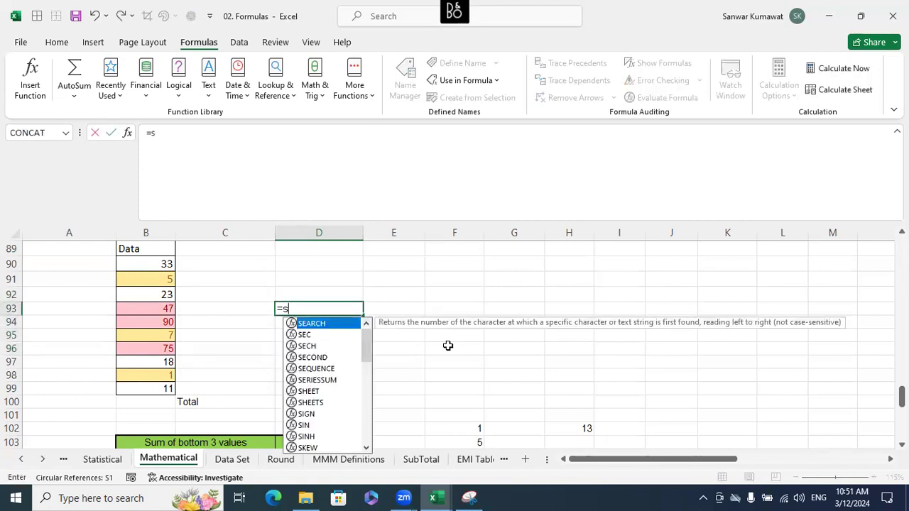
{"action": "key", "text": "BackSpace"}
{"action": "key", "text": "BackSpace"}
{"action": "type", "text": "="}
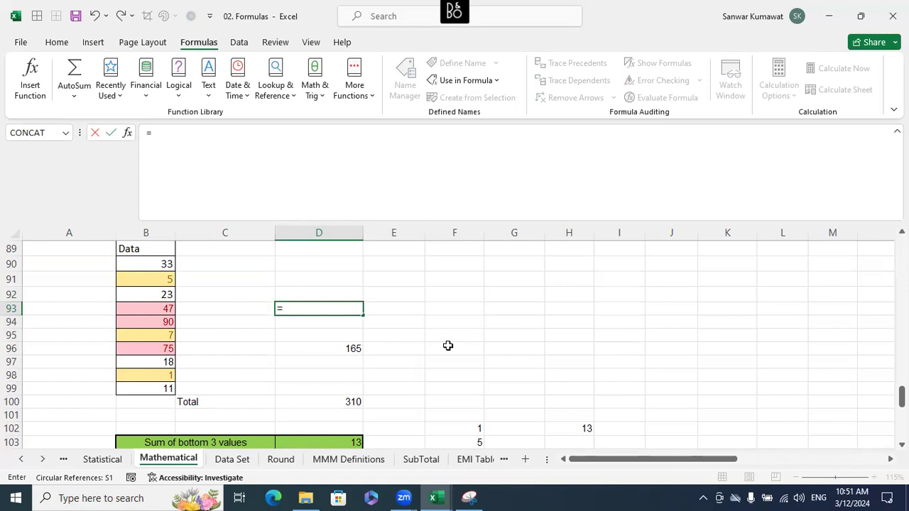
{"action": "type", "text": "max"}
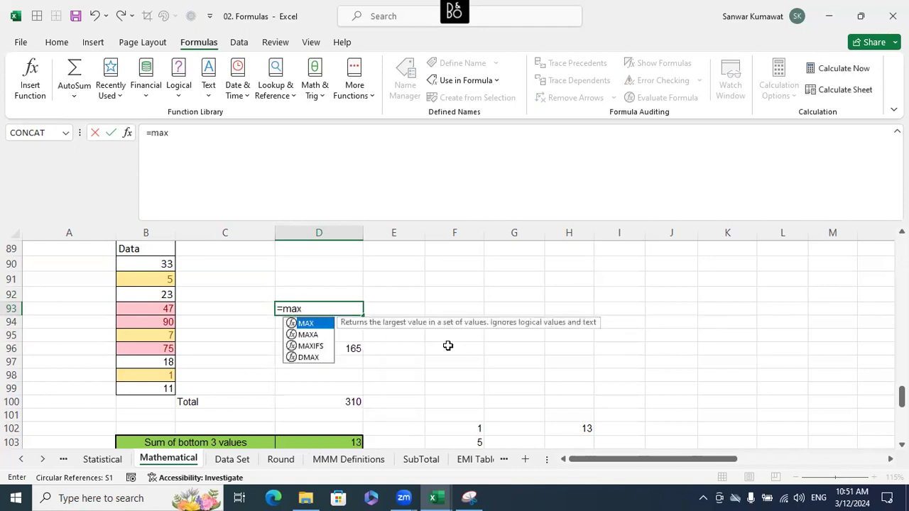
{"action": "key", "text": "Tab"}
{"action": "left_click_drag", "start_coordinate": [163, 264], "coordinate": [164, 383]}
{"action": "type", "text": ")"}
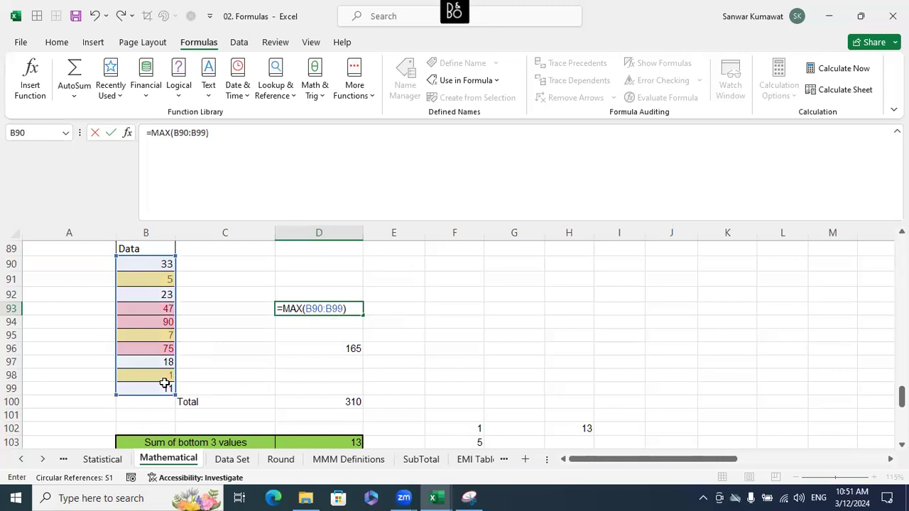
{"action": "key", "text": "Return"}
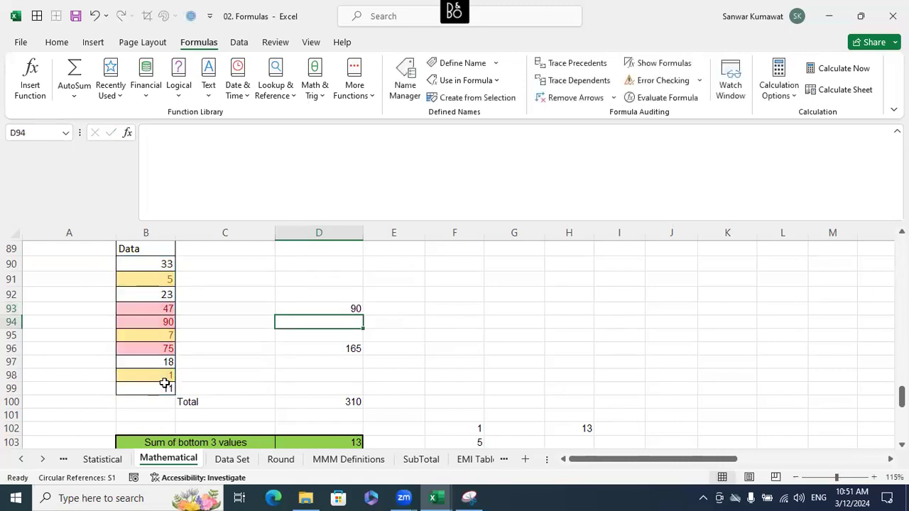
Enter =LARGE(B90:B99,2) in E94 to return the second-largest Data value.
{"action": "key", "text": "Right"}
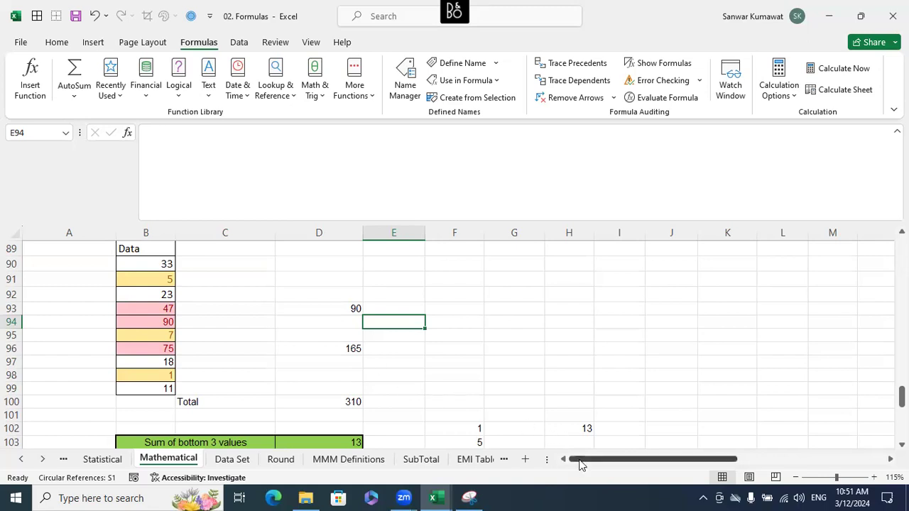
{"action": "left_click", "coordinate": [19, 461]}
{"action": "left_click", "coordinate": [19, 461]}
{"action": "left_click", "coordinate": [20, 461]}
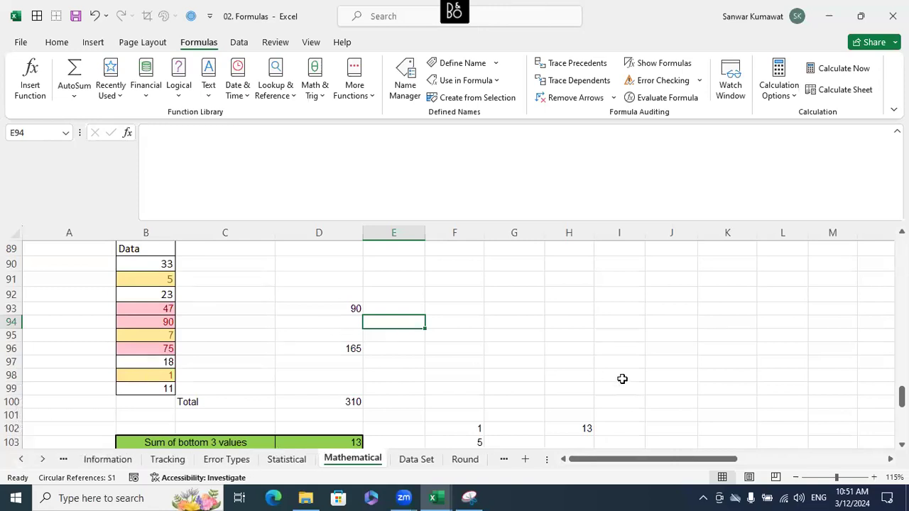
{"action": "type", "text": "=lar"}
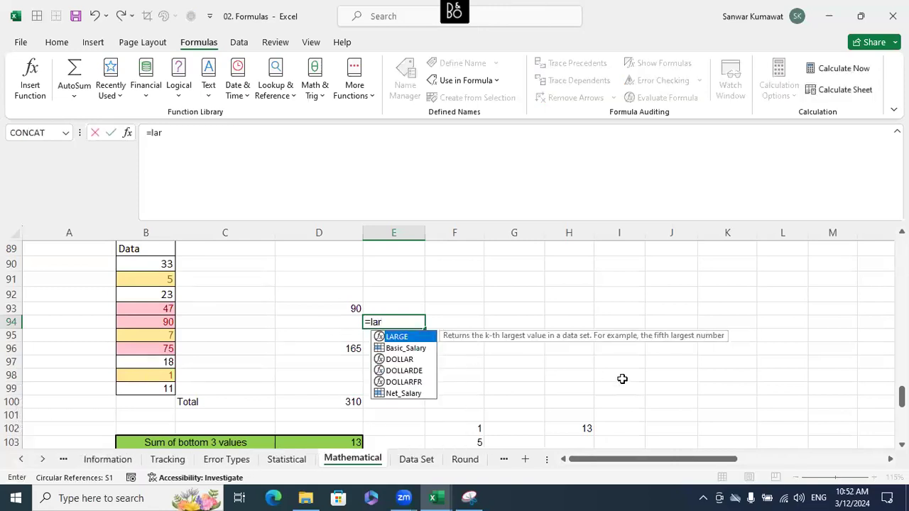
{"action": "type", "text": "g"}
{"action": "key", "text": "Tab"}
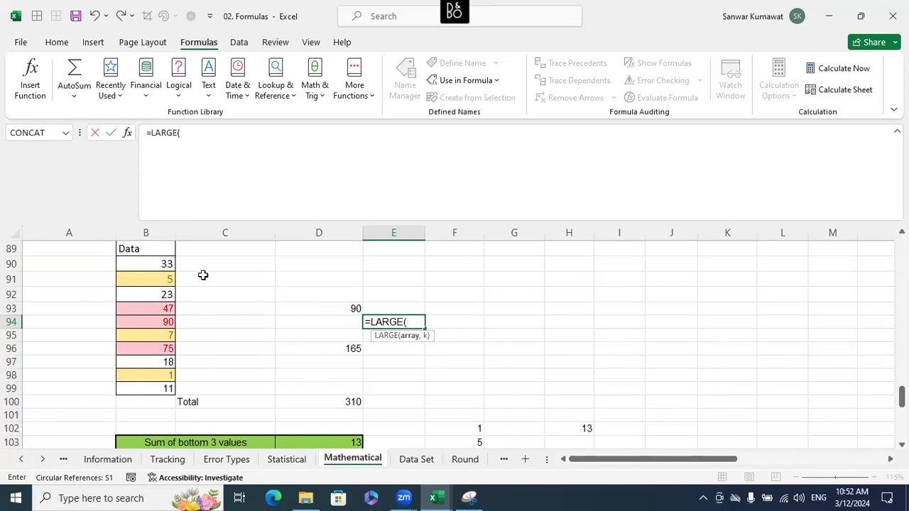
{"action": "left_click_drag", "start_coordinate": [167, 261], "coordinate": [168, 387]}
{"action": "type", "text": ",2)"}
{"action": "key", "text": "Return"}
Enter =LARGE(B90:B99,1) in E93, directly above the second-largest value.
{"action": "key", "text": "Up"}
{"action": "key", "text": "Up"}
{"action": "type", "text": "=la"}
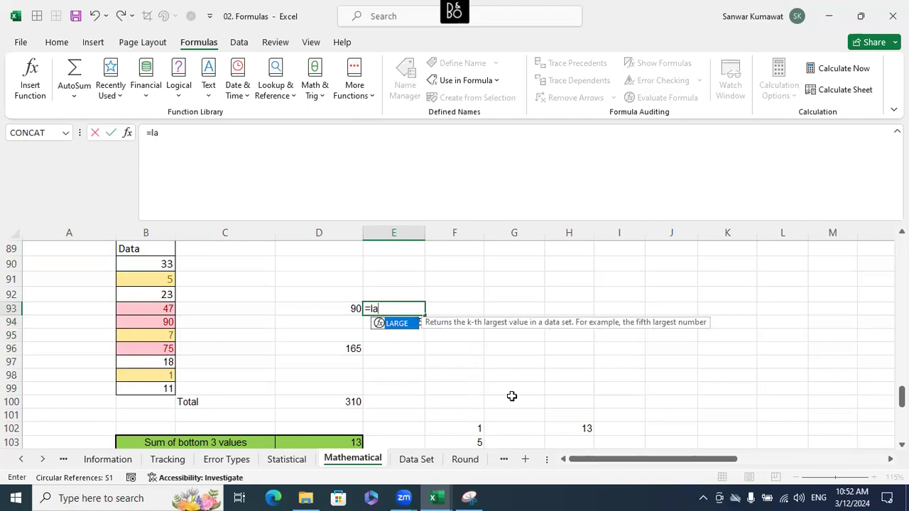
{"action": "key", "text": "Tab"}
{"action": "left_click", "coordinate": [164, 267]}
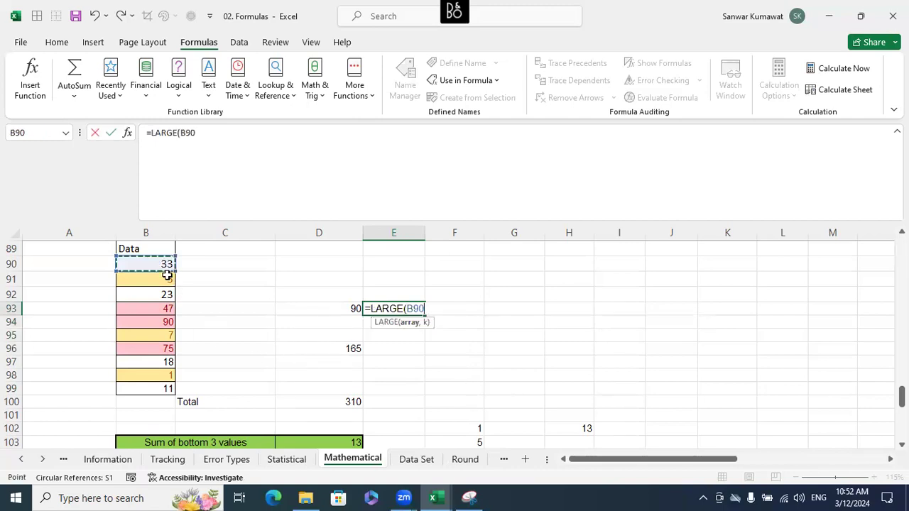
{"action": "left_click_drag", "start_coordinate": [166, 275], "coordinate": [164, 385]}
{"action": "type", "text": ",1)"}
{"action": "key", "text": "Return"}
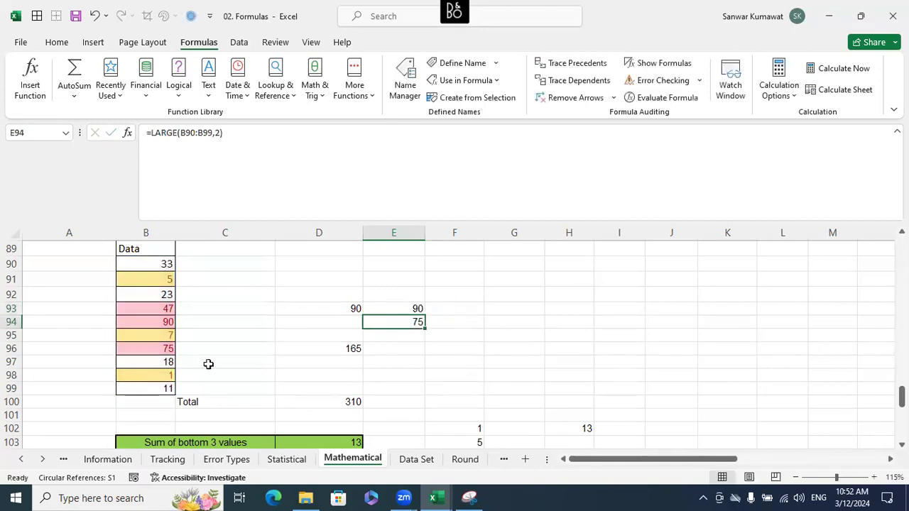
Enter =SUM(LARGE(B90:B99,{2,3})) in F96 to add the second- and third-largest Data values.
{"action": "left_click_drag", "start_coordinate": [413, 308], "coordinate": [417, 323]}
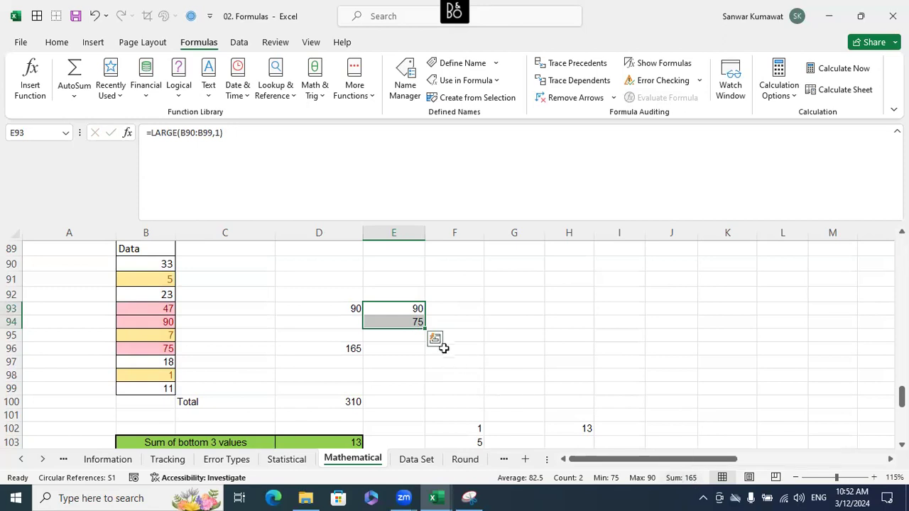
{"action": "left_click", "coordinate": [443, 348]}
{"action": "type", "text": "=sum"}
{"action": "key", "text": "Tab"}
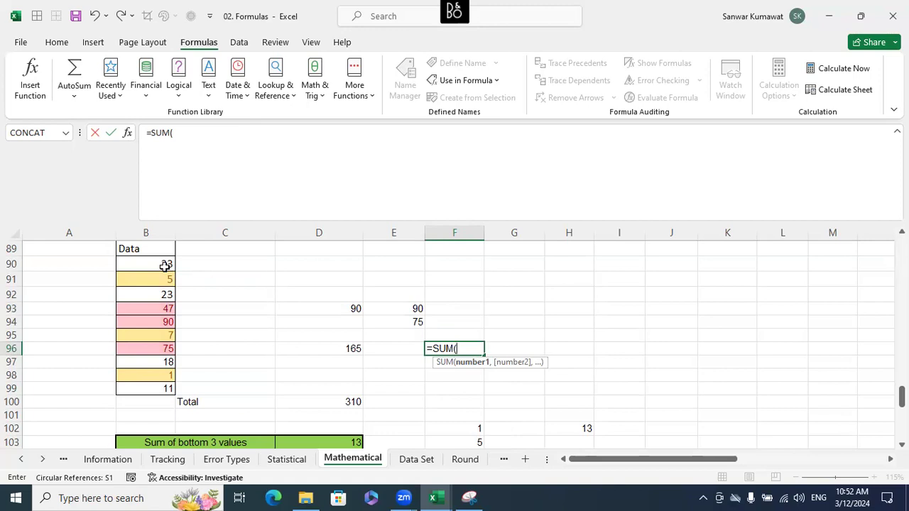
{"action": "type", "text": "lar"}
{"action": "key", "text": "Tab"}
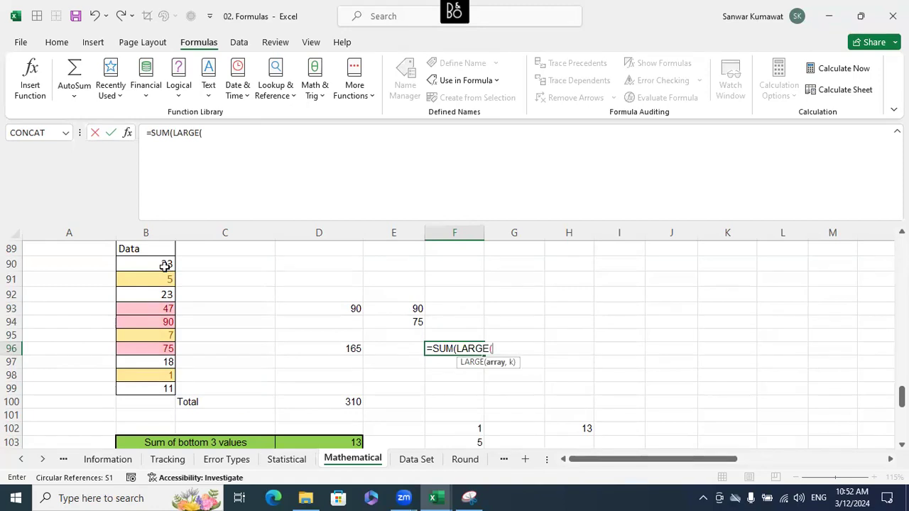
{"action": "left_click_drag", "start_coordinate": [164, 266], "coordinate": [159, 382]}
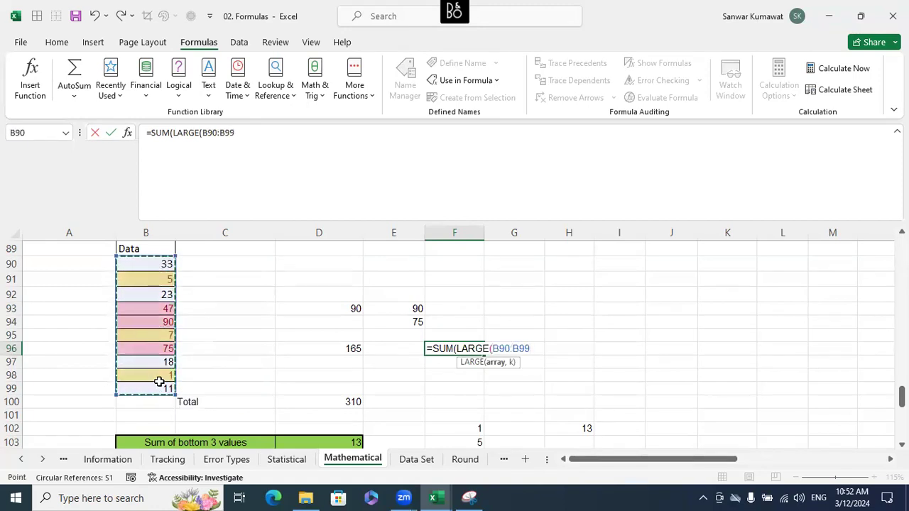
{"action": "type", "text": ","}
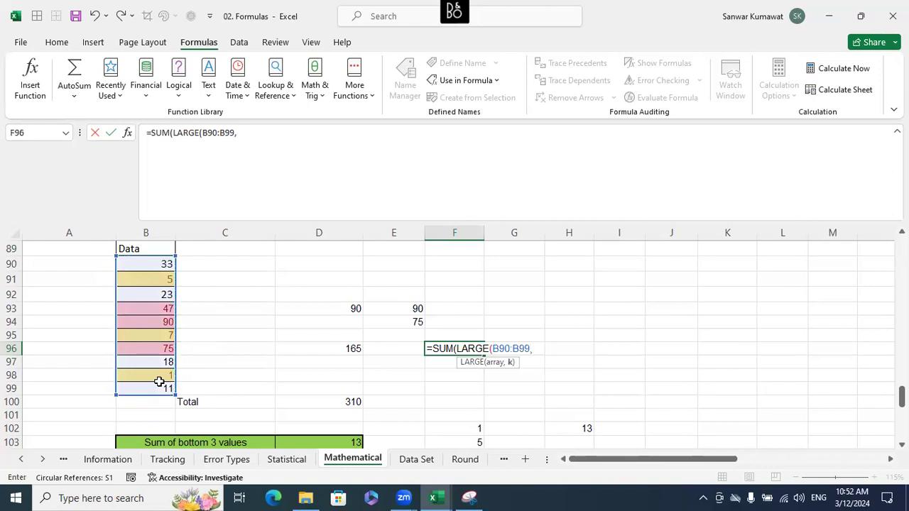
{"action": "type", "text": "{2,3})"}
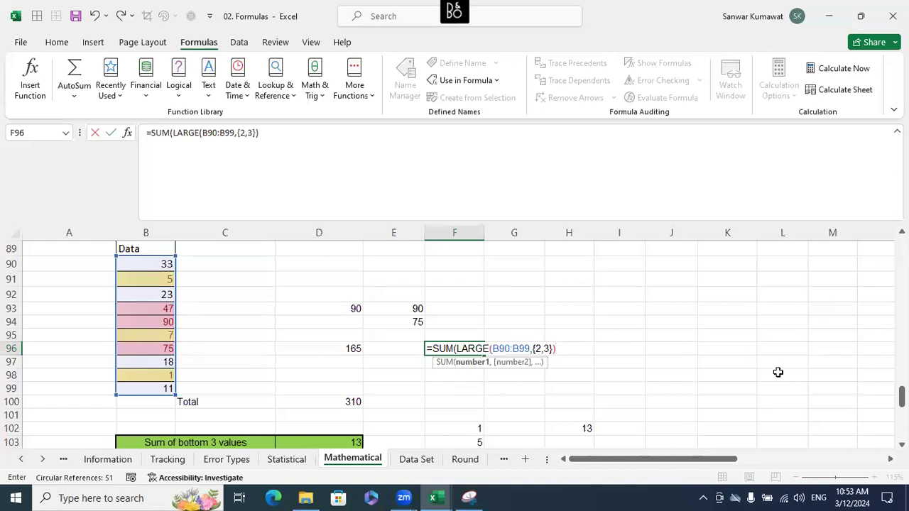
{"action": "type", "text": ")"}
{"action": "key", "text": "Return"}
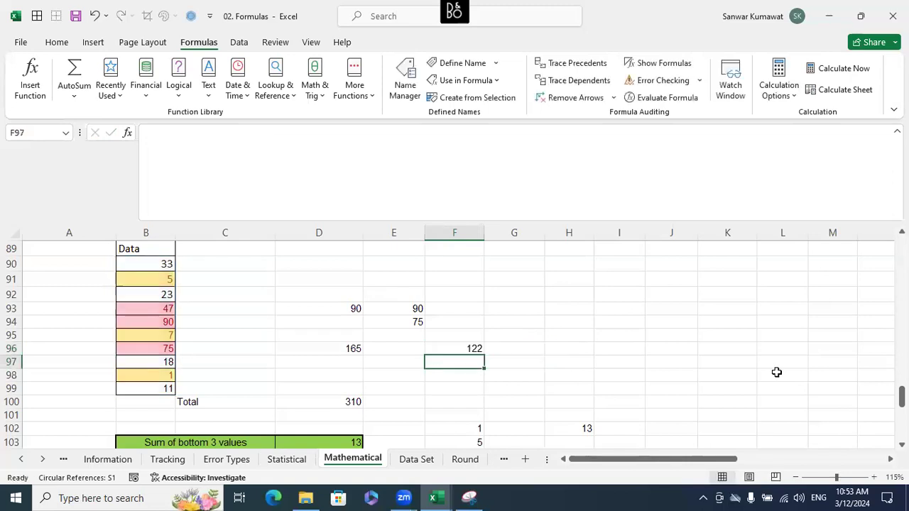
Examine the SUM and LARGE formula in F96 without editing it, and compare its result with the sum of E93:E94.
{"action": "left_click", "coordinate": [469, 348]}
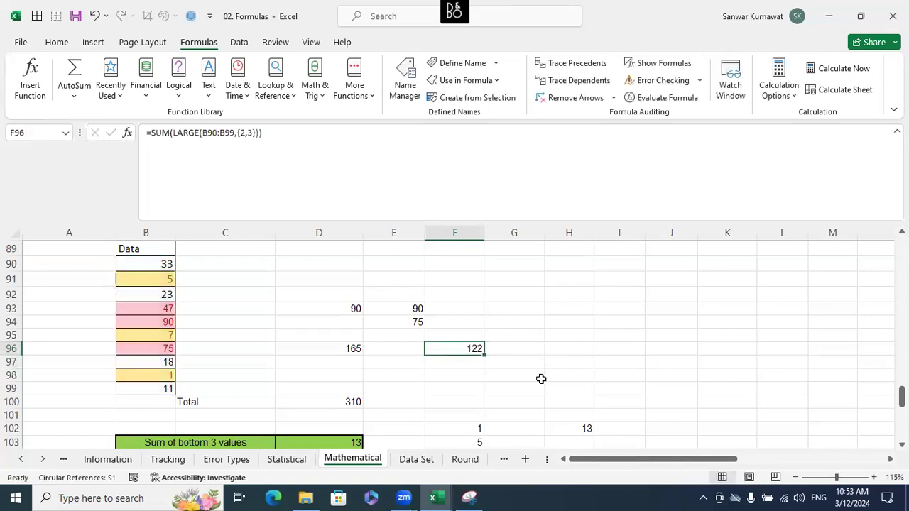
{"action": "key", "text": "F2"}
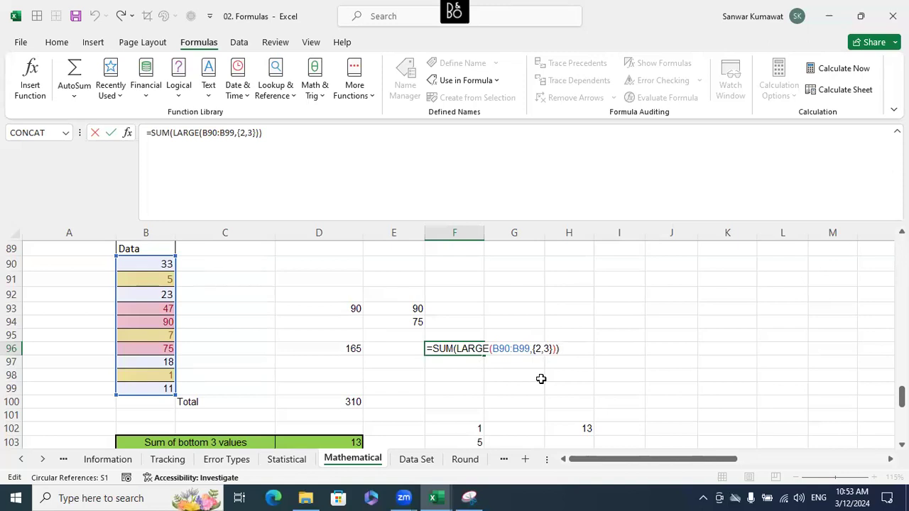
{"action": "key", "text": "Escape"}
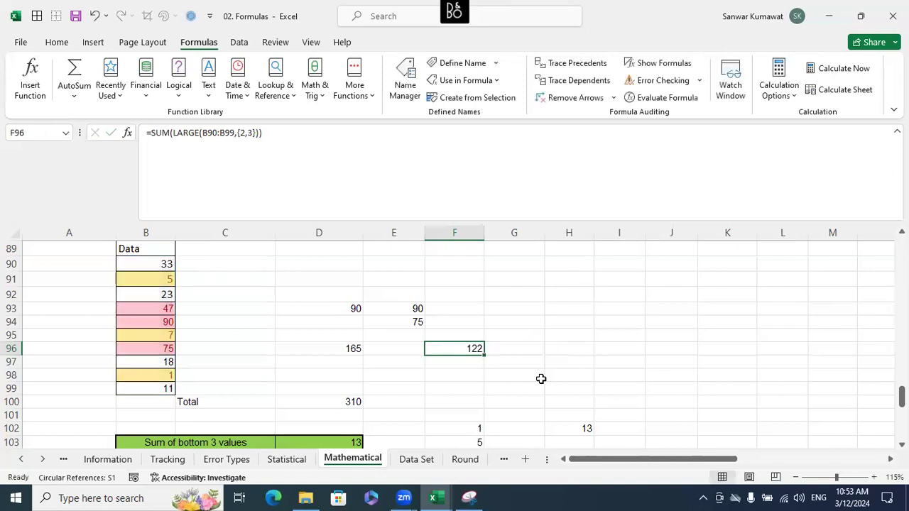
{"action": "left_click", "coordinate": [410, 313]}
{"action": "left_click_drag", "start_coordinate": [410, 313], "coordinate": [411, 322]}
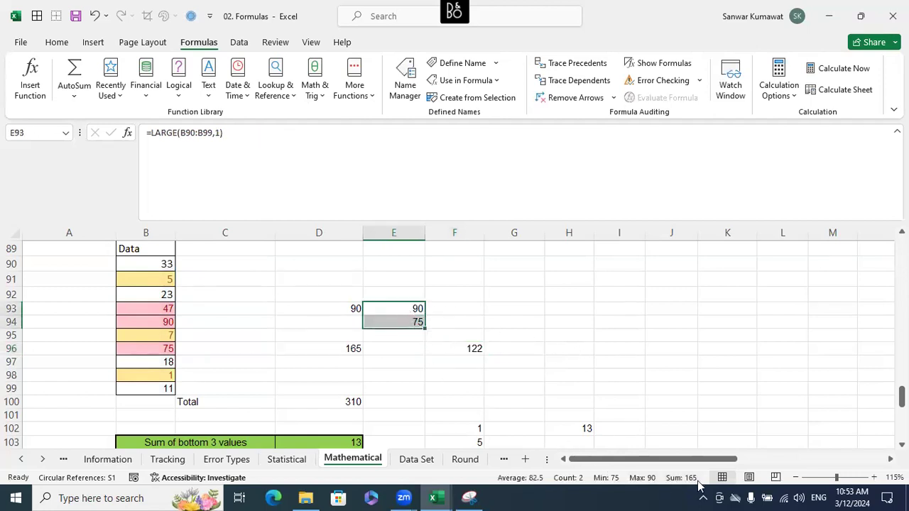
{"action": "left_click", "coordinate": [588, 323]}
{"action": "left_click", "coordinate": [475, 349]}
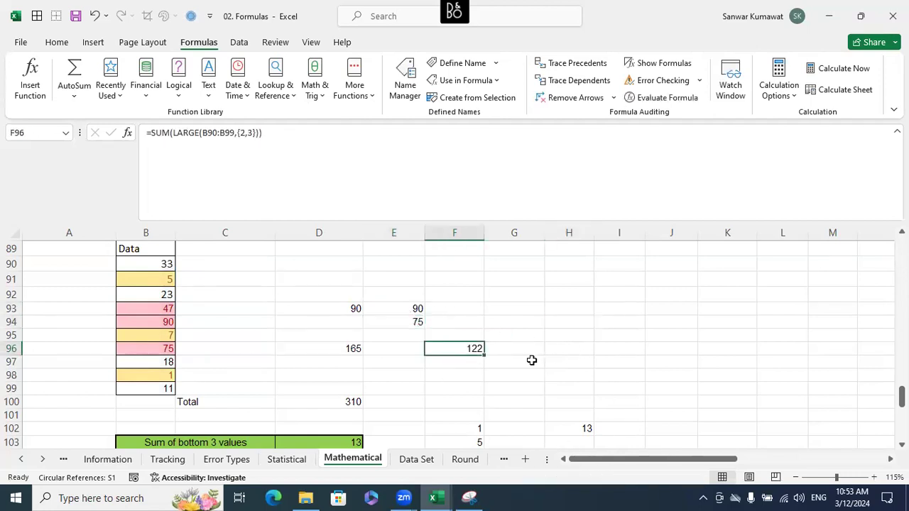
Enter =SUM(E93:E94) in E95 to total the two LARGE results above it.
{"action": "left_click", "coordinate": [412, 335]}
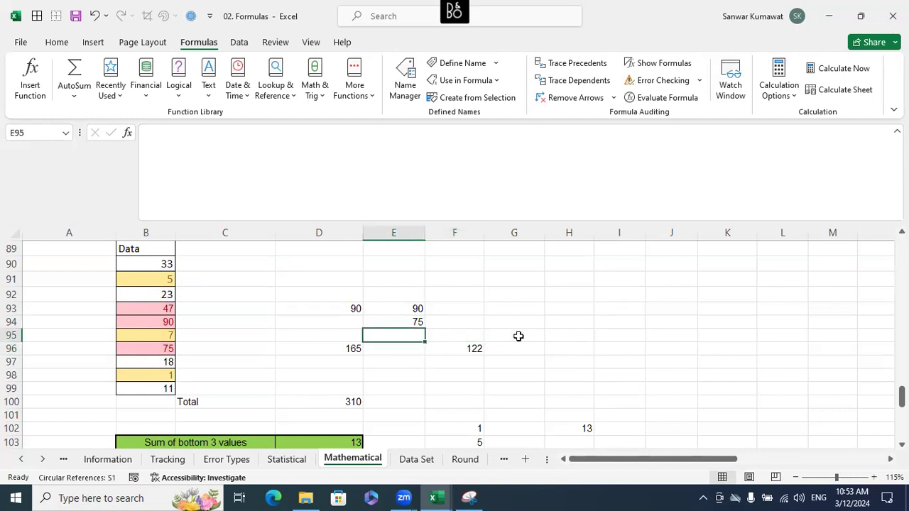
{"action": "type", "text": "=sum"}
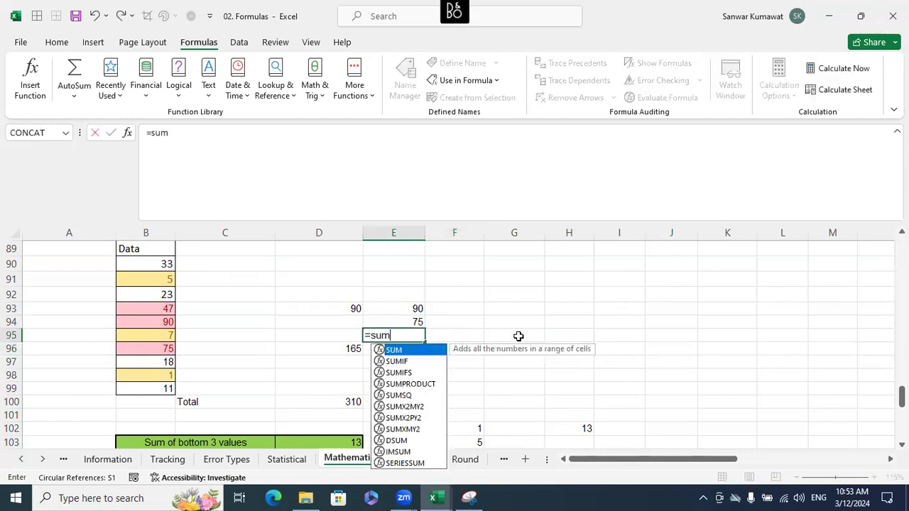
{"action": "key", "text": "Tab"}
{"action": "key", "text": "Up"}
{"action": "key", "text": "Up"}
{"action": "key", "text": "shift+Down"}
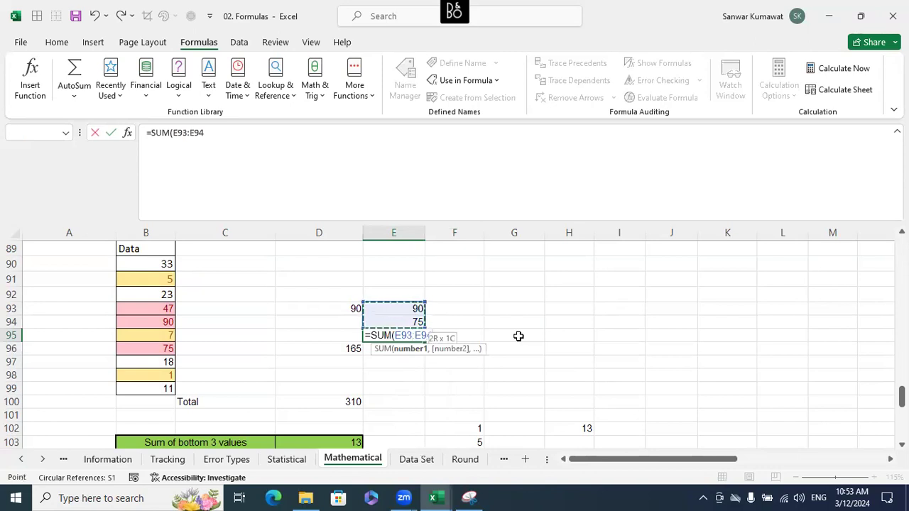
{"action": "type", "text": ")"}
{"action": "key", "text": "Return"}
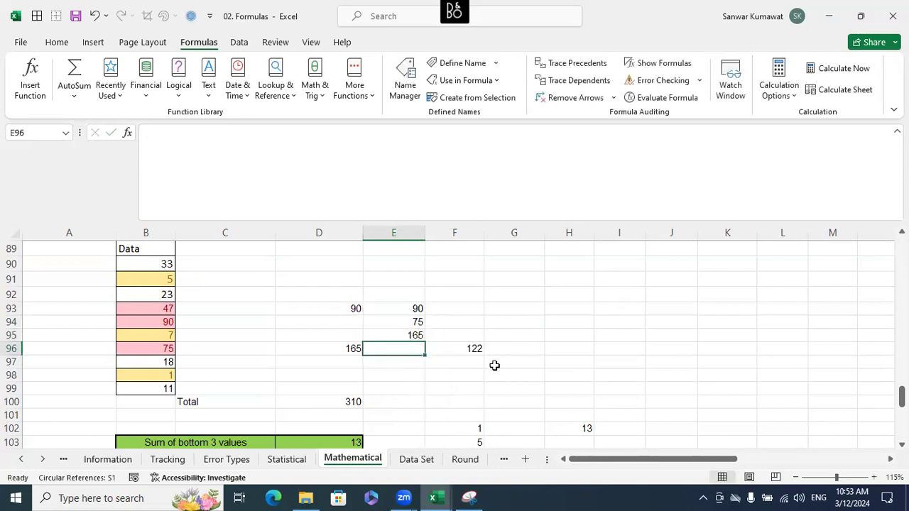
Highlight the sum results in E95 and F96 with a yellow fill.
{"action": "left_click", "coordinate": [411, 336]}
{"action": "left_click", "coordinate": [446, 348], "text": "ctrl"}
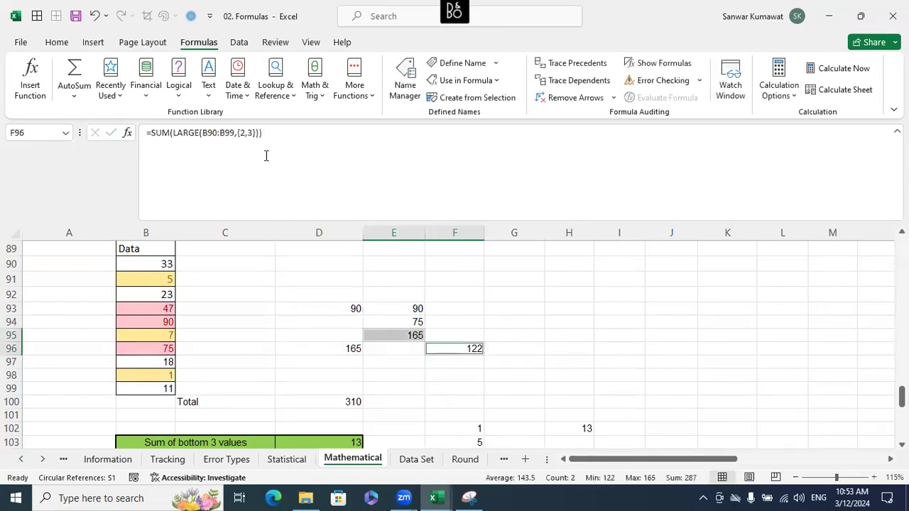
{"action": "left_click", "coordinate": [63, 44]}
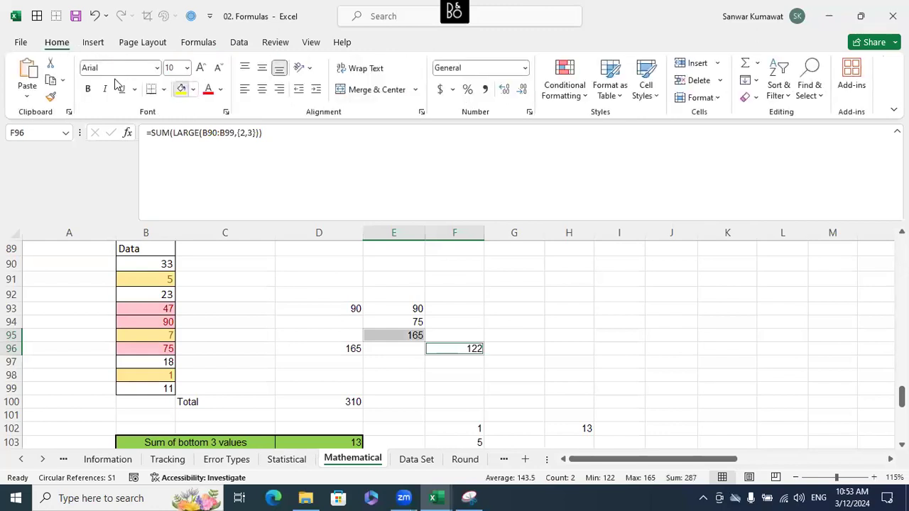
{"action": "left_click", "coordinate": [181, 88]}
{"action": "left_click", "coordinate": [577, 330]}
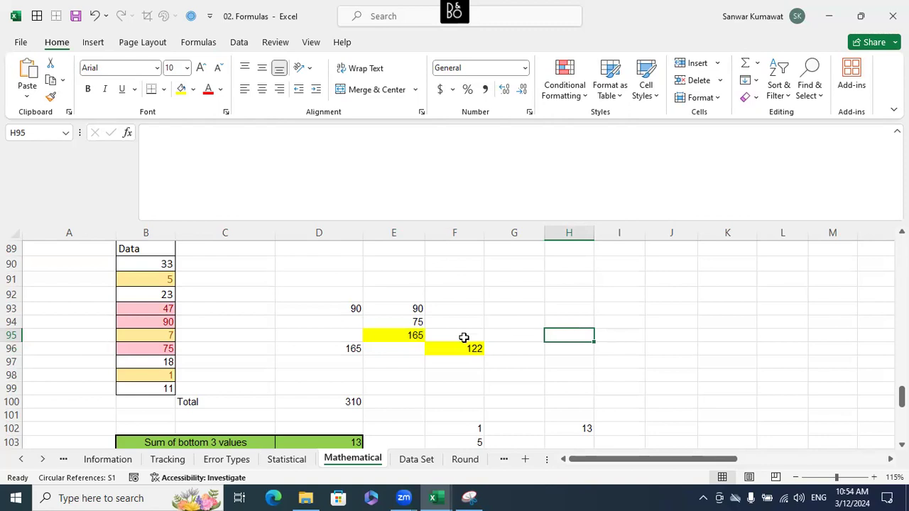
Change the formula in F96 to =SUM(LARGE(B90:B99,{1,2})) and compare it with the sum in E95.
{"action": "left_click", "coordinate": [440, 346]}
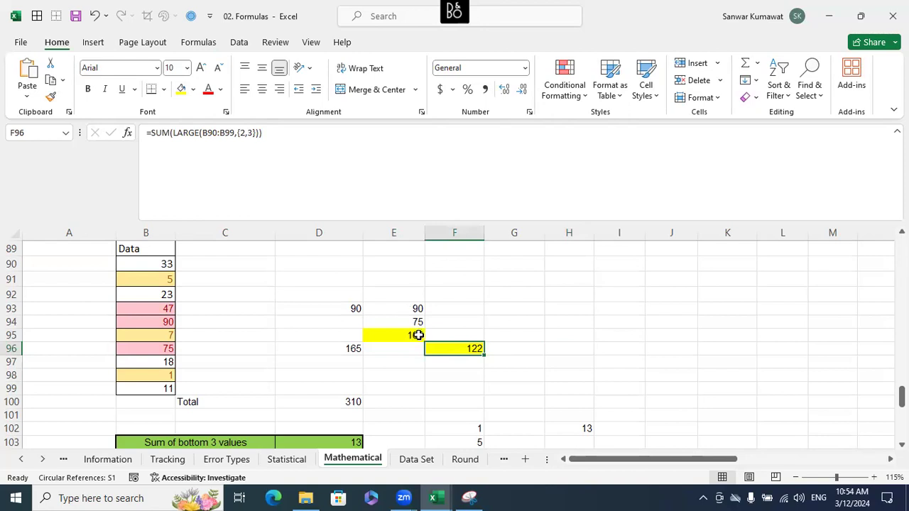
{"action": "left_click", "coordinate": [417, 336]}
{"action": "left_click", "coordinate": [418, 310]}
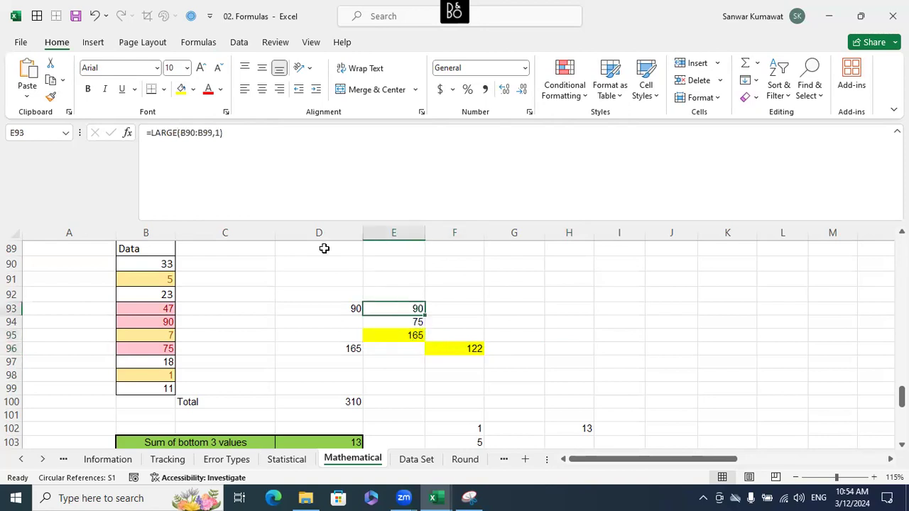
{"action": "left_click", "coordinate": [406, 321]}
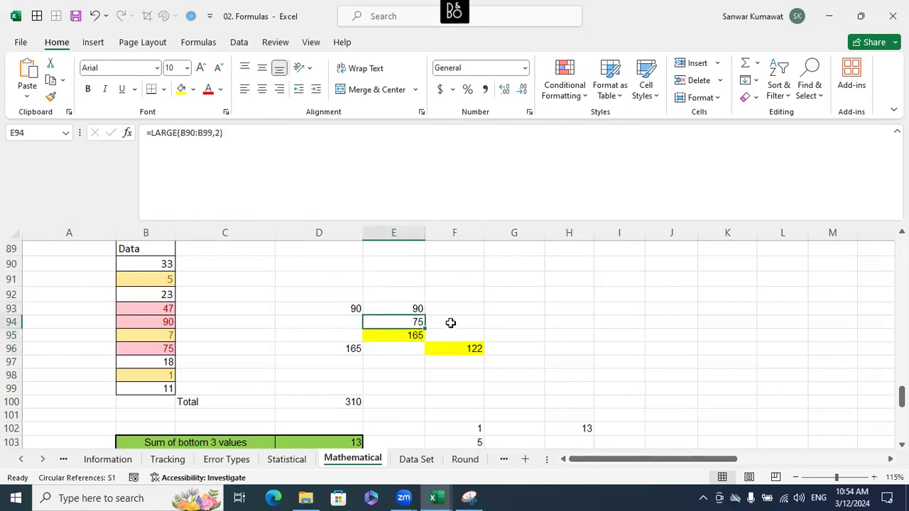
{"action": "left_click", "coordinate": [454, 348]}
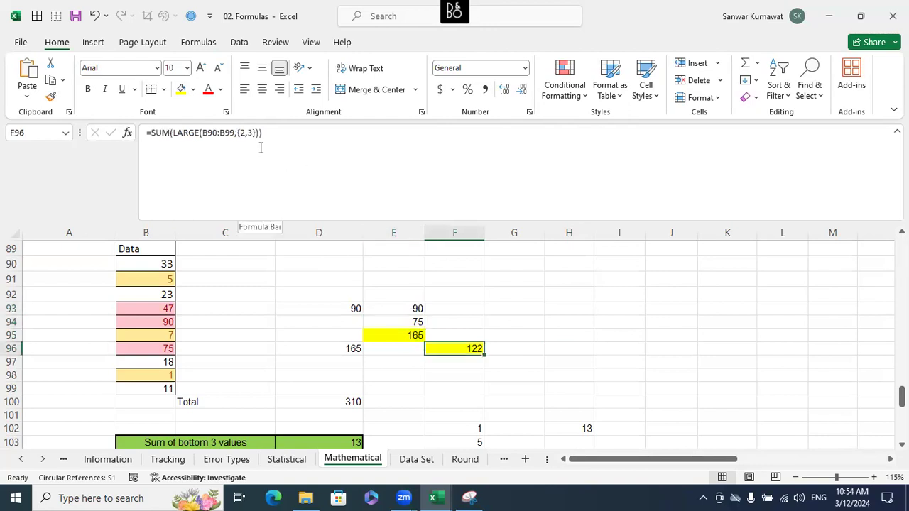
{"action": "left_click", "coordinate": [245, 133]}
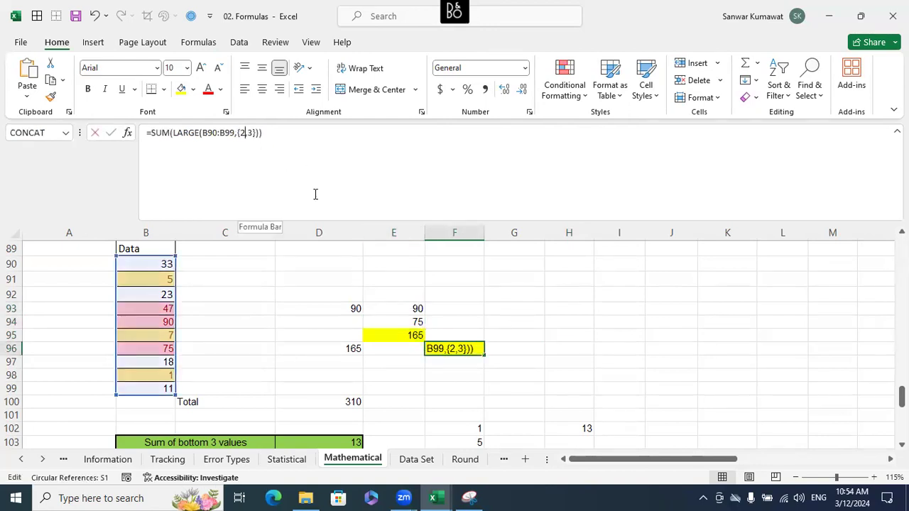
{"action": "key", "text": "BackSpace"}
{"action": "type", "text": "1"}
{"action": "key", "text": "BackSpace"}
{"action": "type", "text": "2"}
{"action": "key", "text": "Return"}
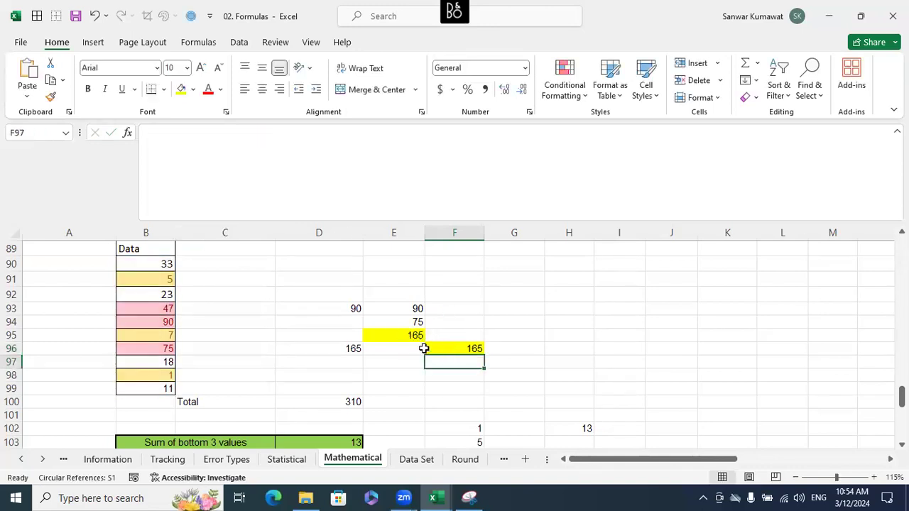
{"action": "left_click", "coordinate": [418, 336]}
{"action": "left_click", "coordinate": [442, 346]}
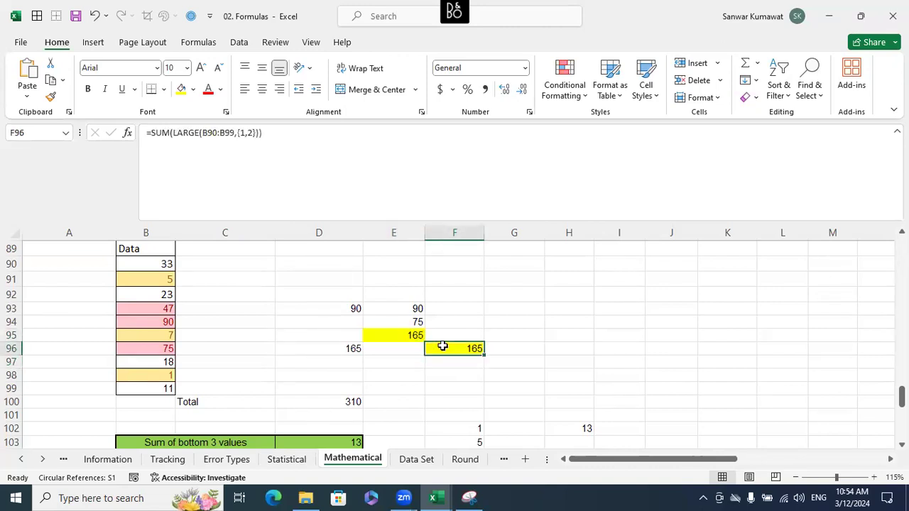
Change the Data value in B93 to 147 and check the sum of B93:B94 against the LARGE totals.
{"action": "left_click", "coordinate": [160, 308]}
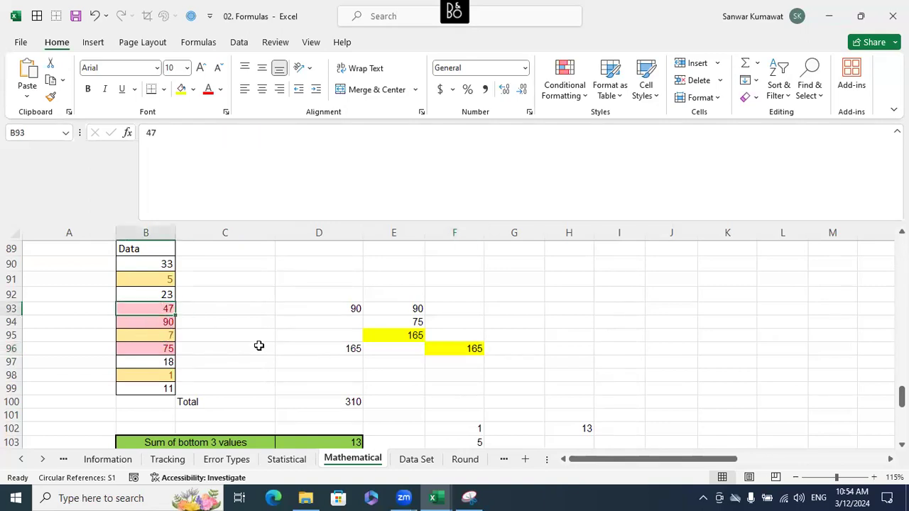
{"action": "type", "text": "1"}
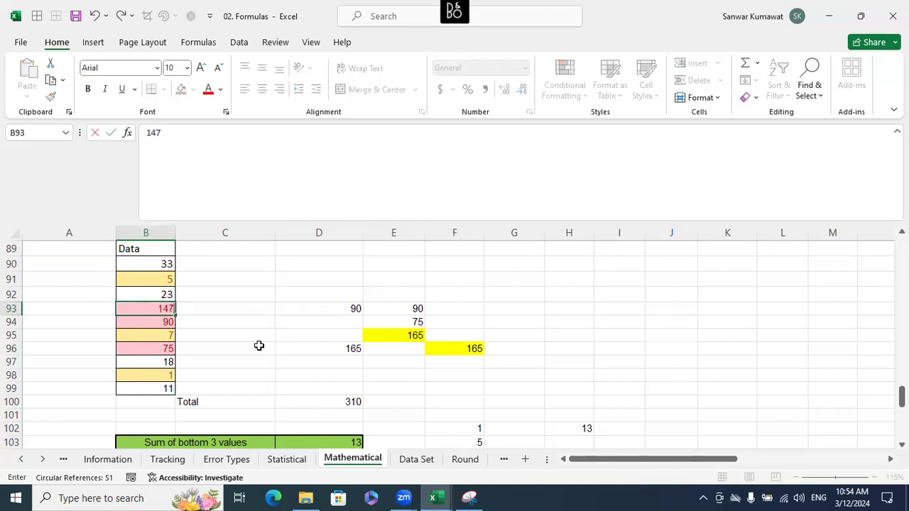
{"action": "type", "text": "47"}
{"action": "key", "text": "Return"}
{"action": "left_click_drag", "start_coordinate": [168, 309], "coordinate": [166, 321]}
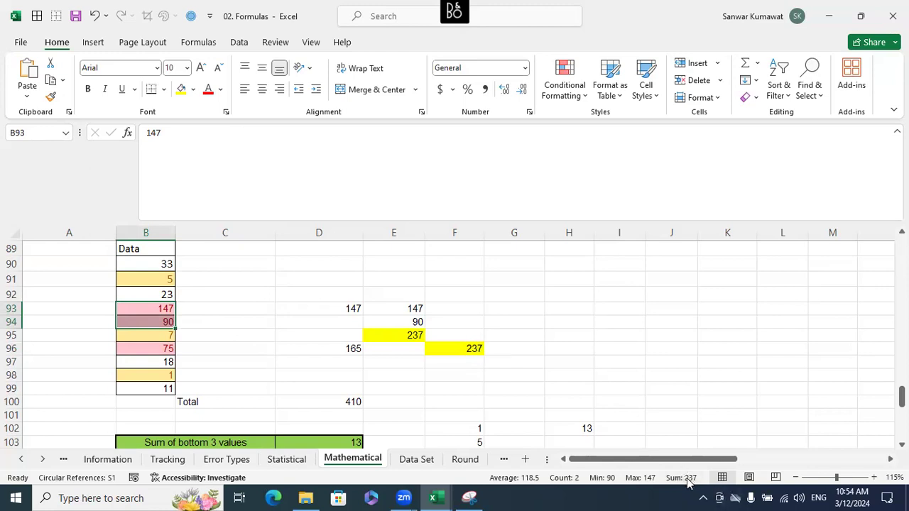
{"action": "left_click", "coordinate": [612, 387]}
Review the top 3 and bottom 3 sum formulas in D106 and D103 below the Data list.
{"action": "scroll", "coordinate": [613, 387], "scroll_direction": "down", "scroll_amount": 3}
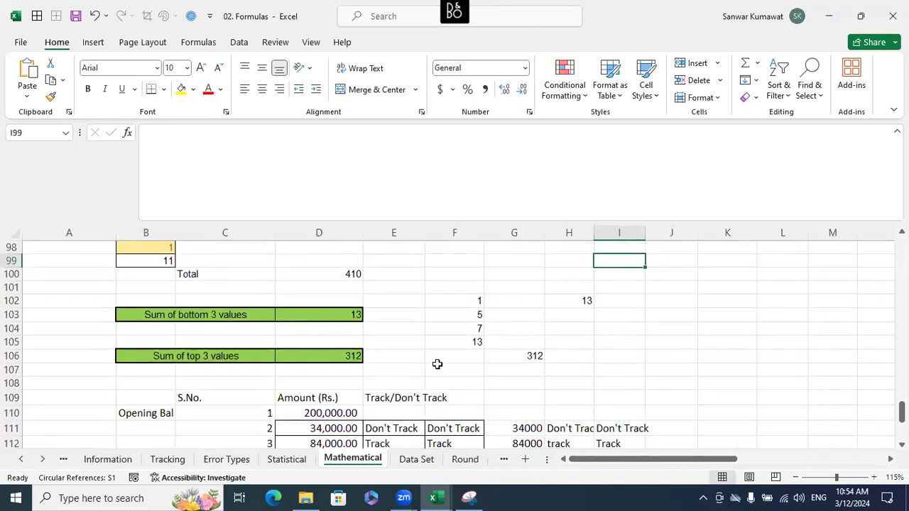
{"action": "scroll", "coordinate": [437, 364], "scroll_direction": "up", "scroll_amount": 1}
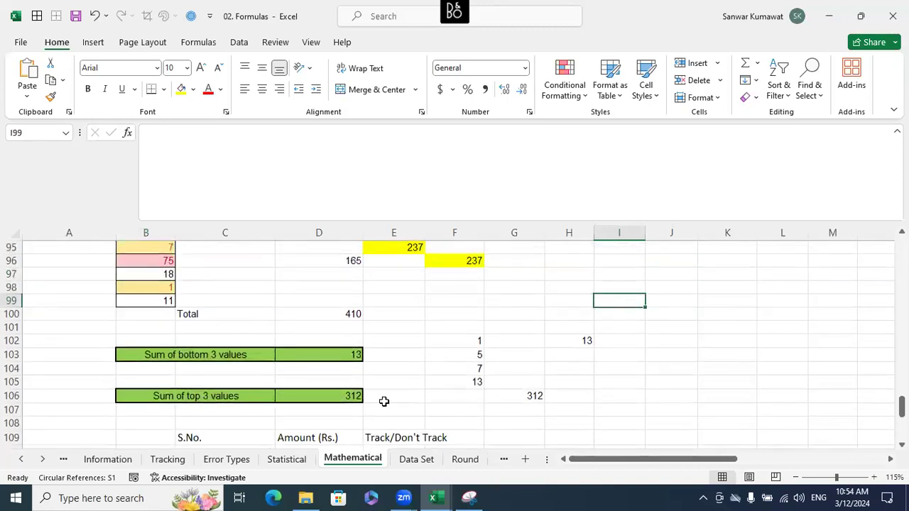
{"action": "scroll", "coordinate": [453, 353], "scroll_direction": "up", "scroll_amount": 1}
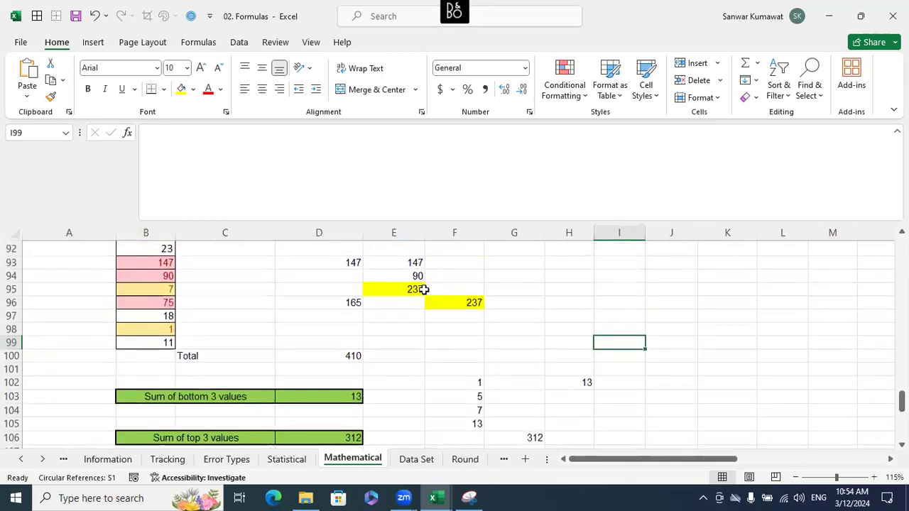
{"action": "scroll", "coordinate": [462, 363], "scroll_direction": "down", "scroll_amount": 1}
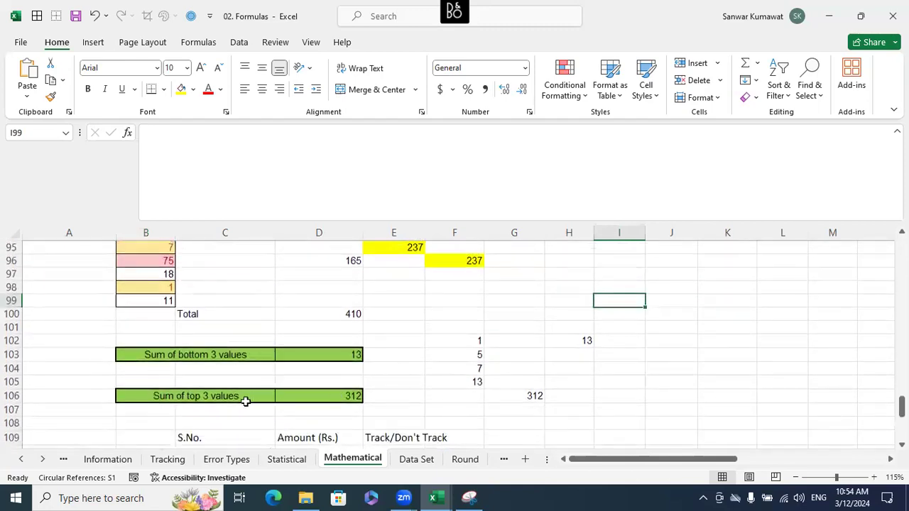
{"action": "left_click", "coordinate": [357, 396]}
{"action": "left_click", "coordinate": [316, 358]}
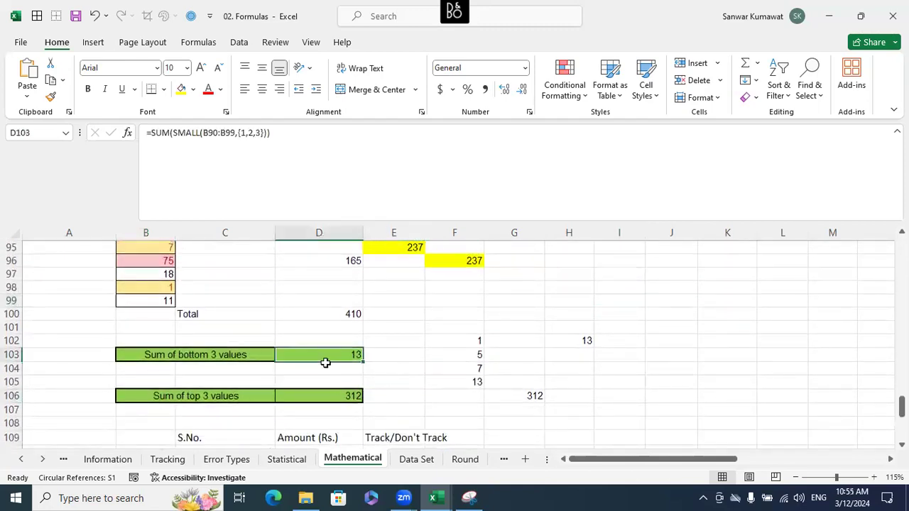
{"action": "left_click", "coordinate": [417, 381]}
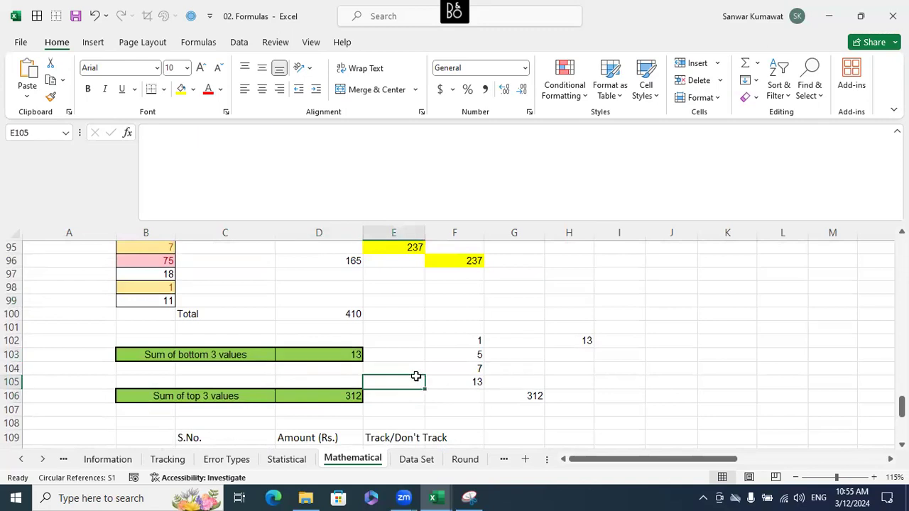
Look over the rest of the Mathematical sheet past the C/B row, and open the SubTotal sheet.
{"action": "scroll", "coordinate": [416, 377], "scroll_direction": "down", "scroll_amount": 5}
{"action": "scroll", "coordinate": [415, 375], "scroll_direction": "down", "scroll_amount": 3}
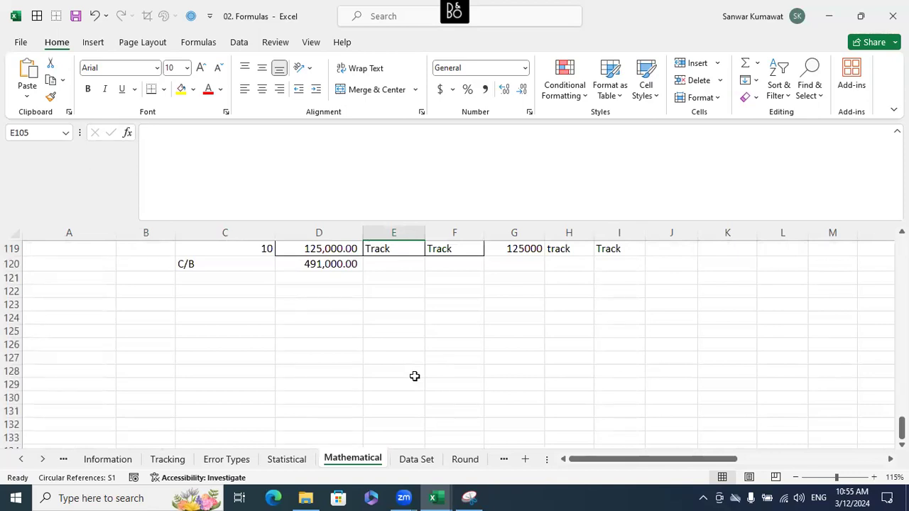
{"action": "left_click", "coordinate": [44, 458]}
{"action": "left_click", "coordinate": [46, 457]}
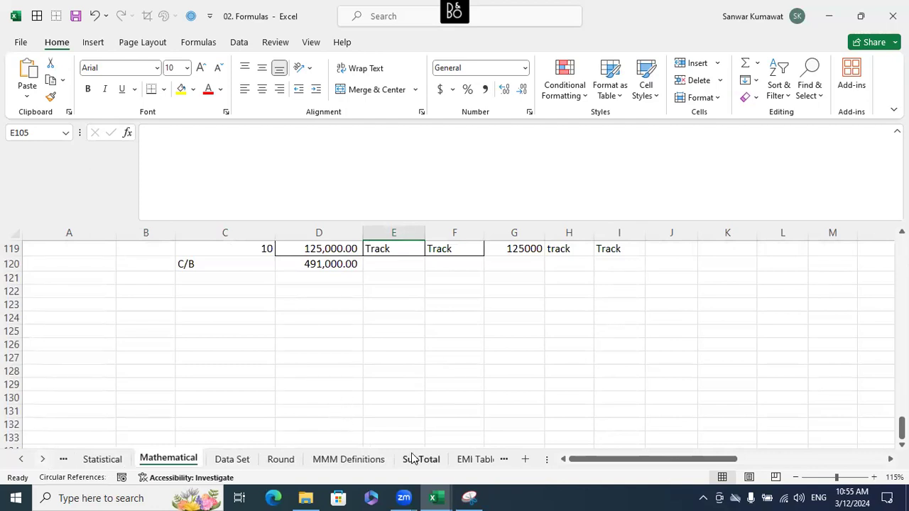
{"action": "left_click", "coordinate": [412, 458]}
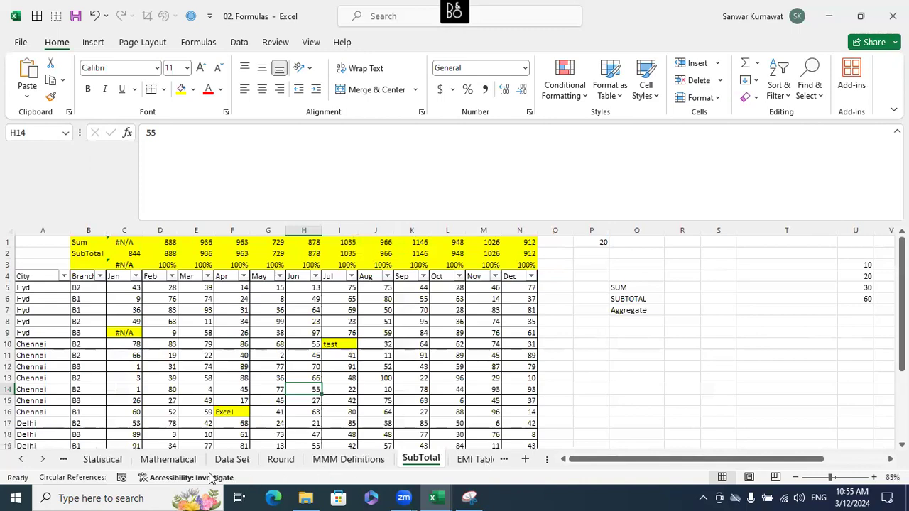
Review the function list on the Mathematical sheet from AGGREGATE down to SUBTOTAL, and return to the SubTotal sheet.
{"action": "left_click", "coordinate": [171, 459]}
{"action": "scroll", "coordinate": [286, 355], "scroll_direction": "up", "scroll_amount": 18}
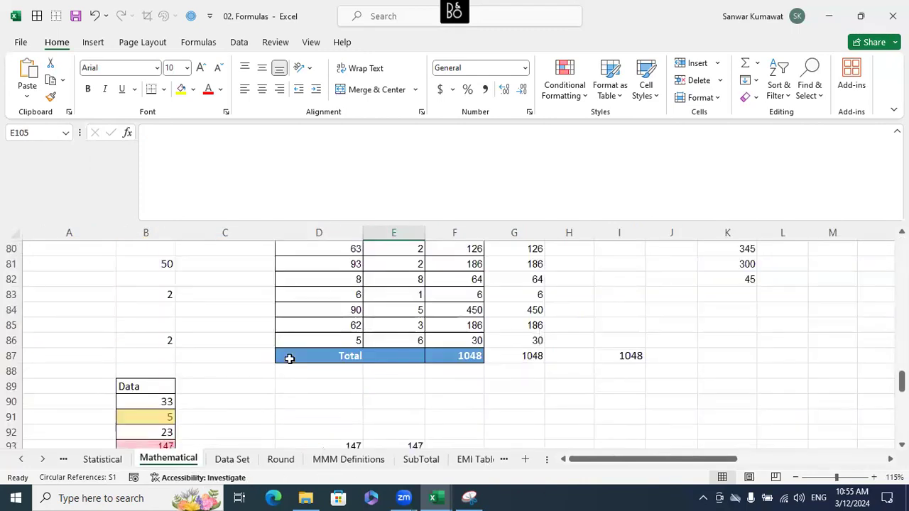
{"action": "scroll", "coordinate": [348, 397], "scroll_direction": "up", "scroll_amount": 11}
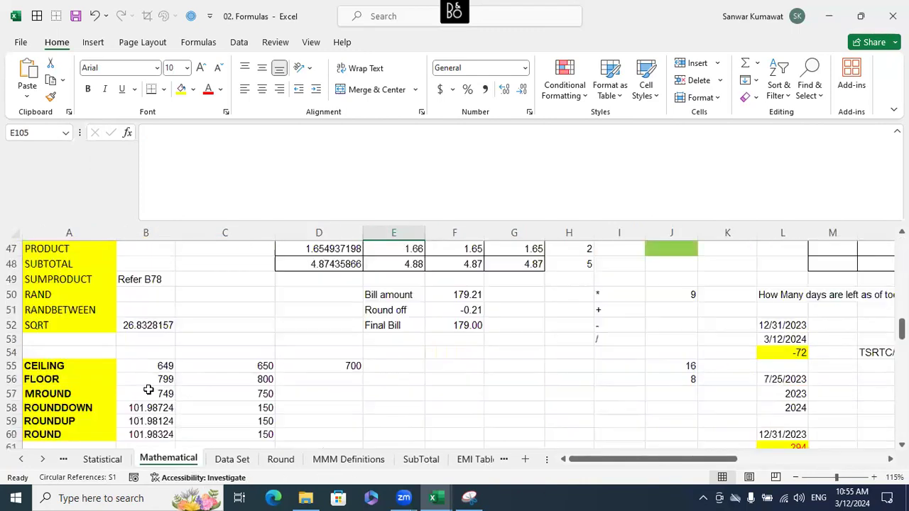
{"action": "scroll", "coordinate": [149, 391], "scroll_direction": "up", "scroll_amount": 3}
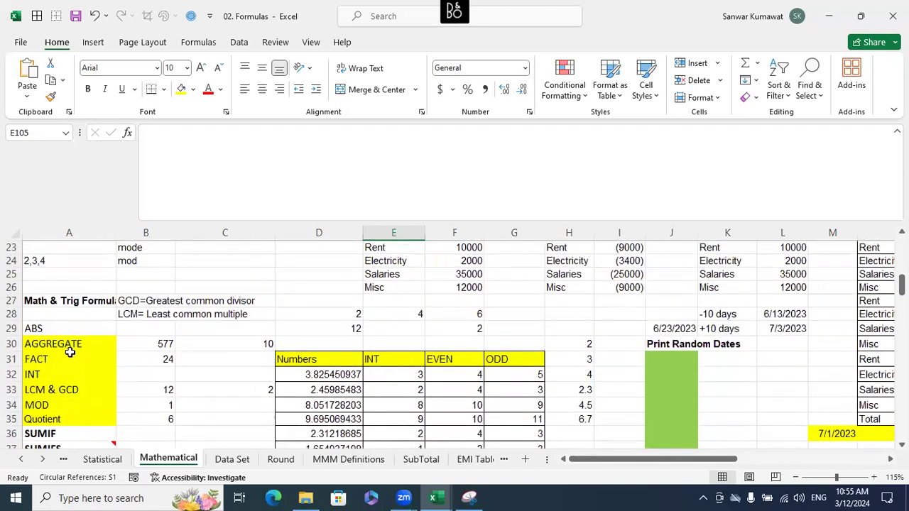
{"action": "left_click", "coordinate": [67, 345]}
{"action": "scroll", "coordinate": [68, 419], "scroll_direction": "down", "scroll_amount": 3}
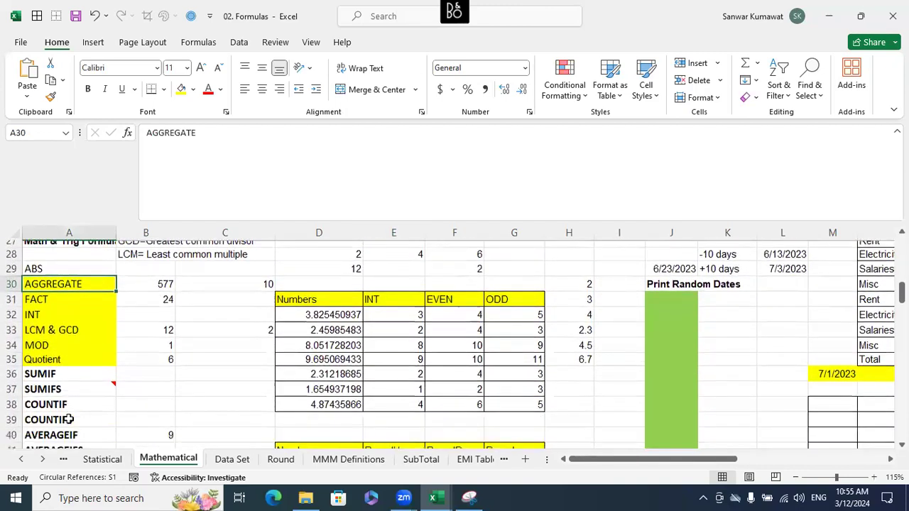
{"action": "scroll", "coordinate": [68, 418], "scroll_direction": "down", "scroll_amount": 2}
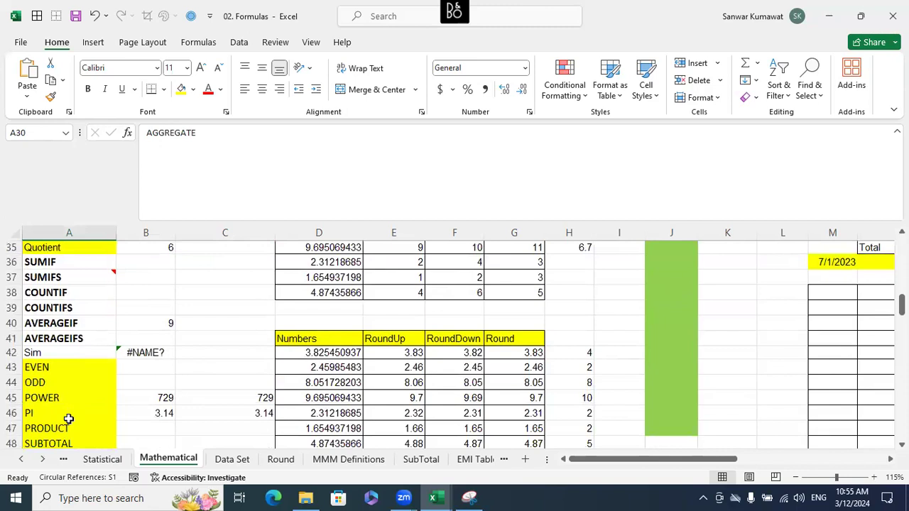
{"action": "scroll", "coordinate": [68, 419], "scroll_direction": "down", "scroll_amount": 1}
{"action": "left_click", "coordinate": [63, 402]}
{"action": "left_click", "coordinate": [411, 458]}
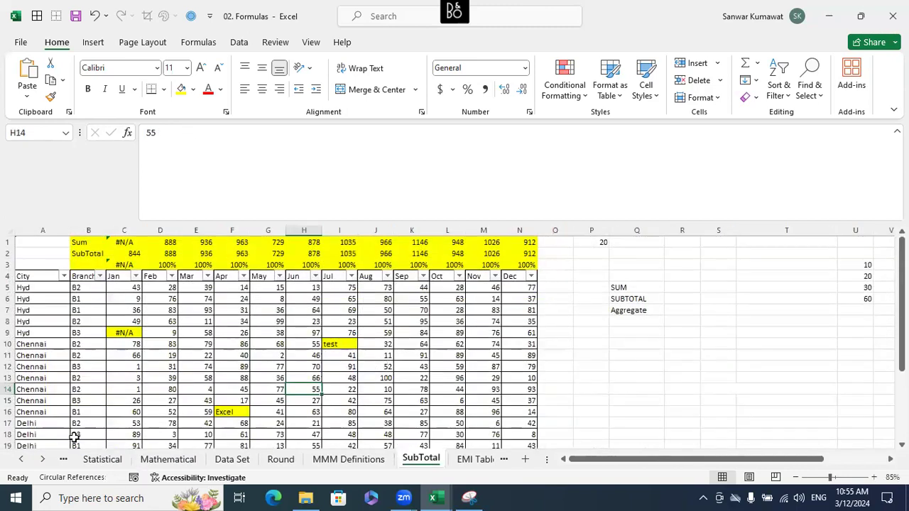
Open the EMI Table sheet and show its loan details and schedule from the first row and column.
{"action": "left_click", "coordinate": [42, 459]}
{"action": "left_click", "coordinate": [42, 460]}
{"action": "left_click", "coordinate": [42, 459]}
{"action": "left_click", "coordinate": [42, 460]}
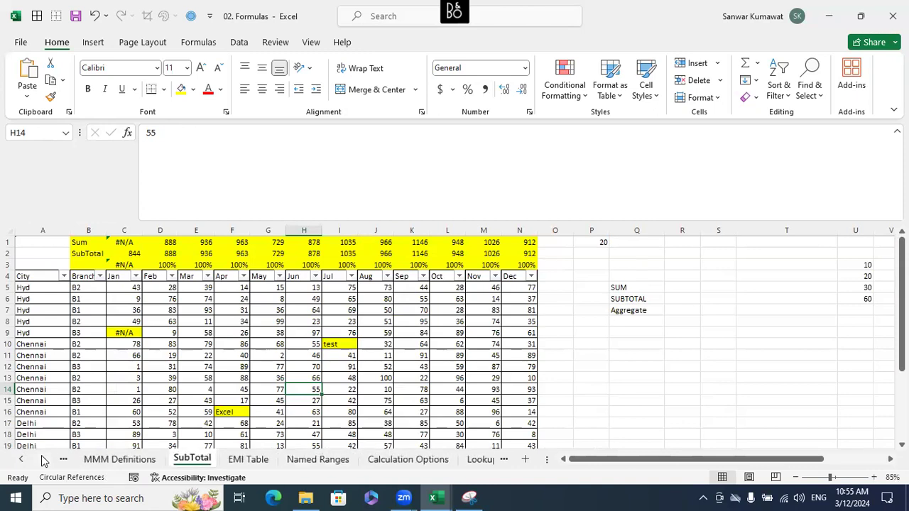
{"action": "left_click", "coordinate": [246, 459]}
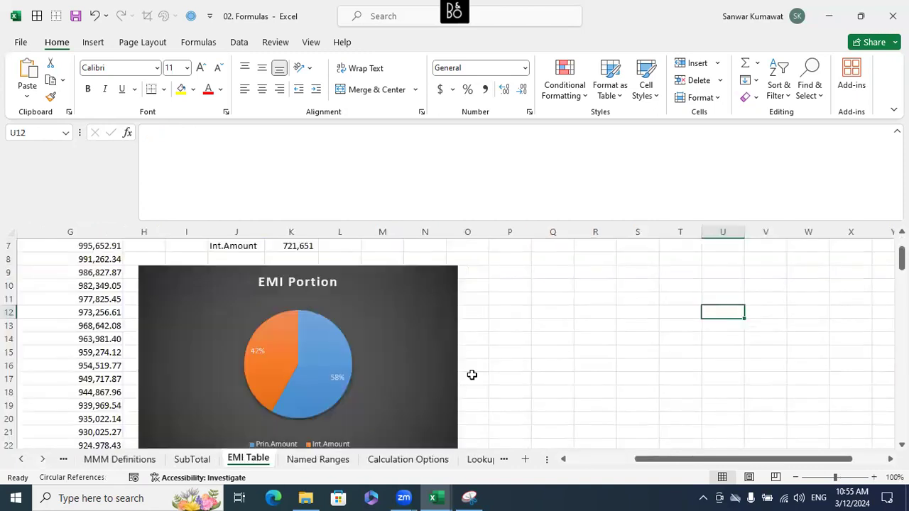
{"action": "scroll", "coordinate": [471, 374], "scroll_direction": "up", "scroll_amount": 2}
{"action": "left_click_drag", "start_coordinate": [662, 460], "coordinate": [534, 456]}
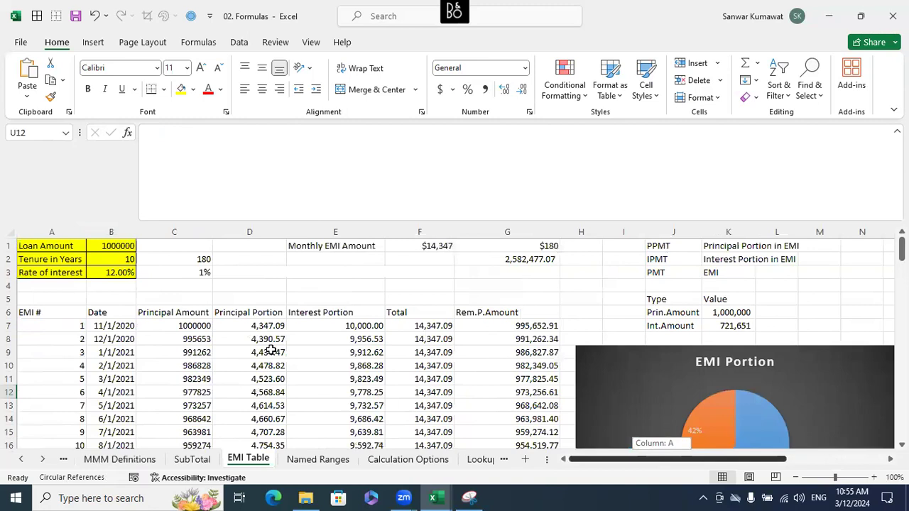
Inspect the loan amount and tenure inputs, and check the sum of the first EMI's principal and interest portions.
{"action": "left_click", "coordinate": [119, 247]}
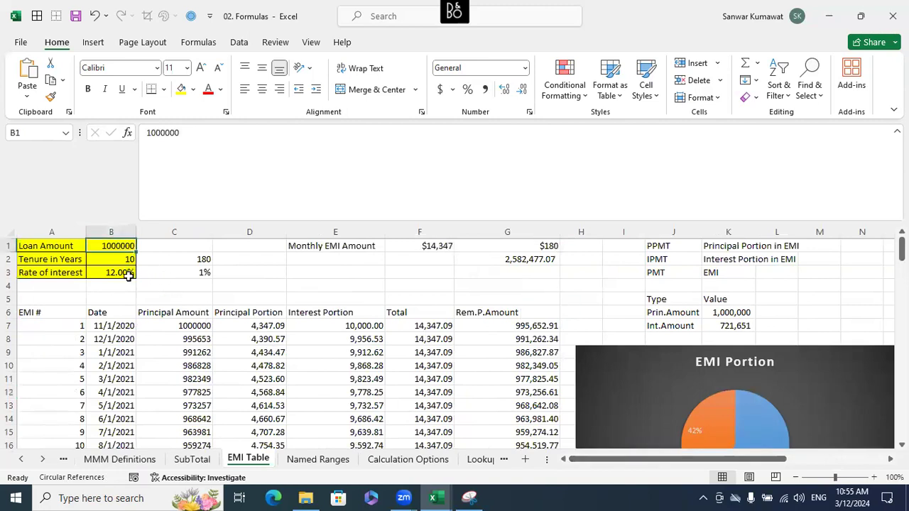
{"action": "left_click", "coordinate": [123, 261]}
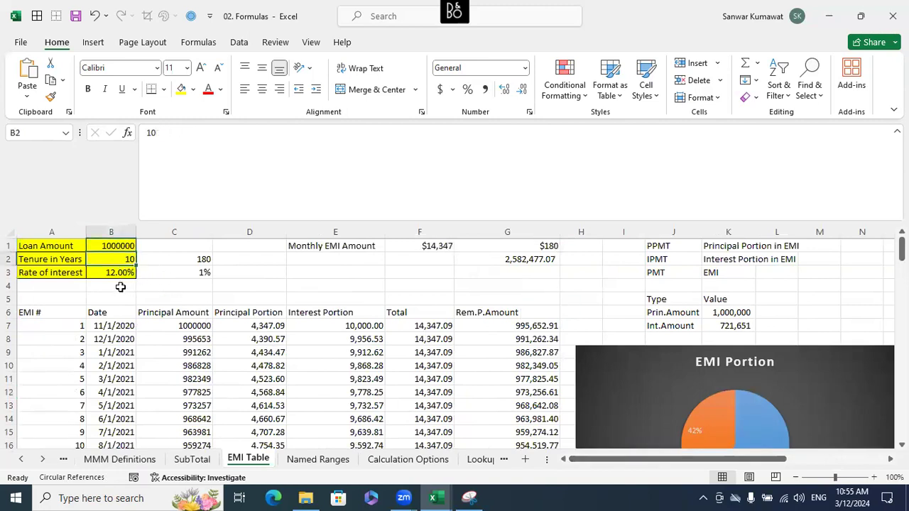
{"action": "left_click", "coordinate": [131, 296]}
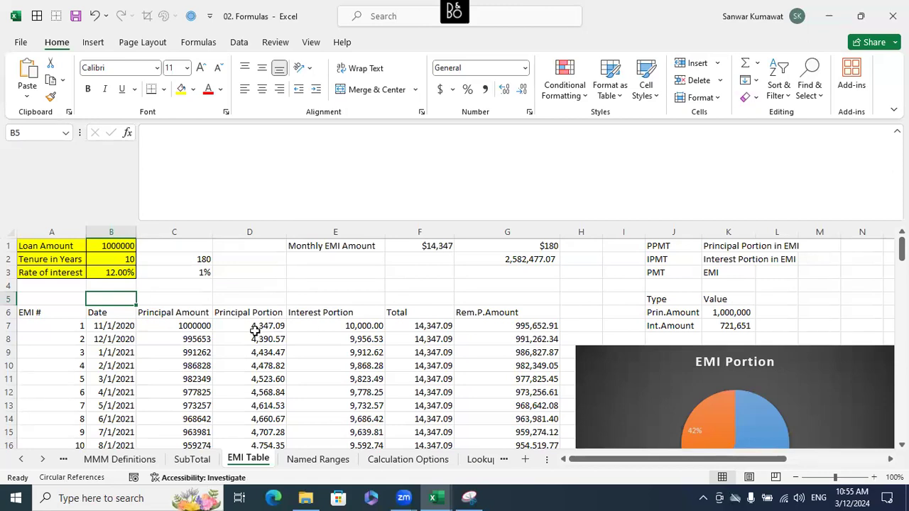
{"action": "left_click_drag", "start_coordinate": [255, 330], "coordinate": [347, 330]}
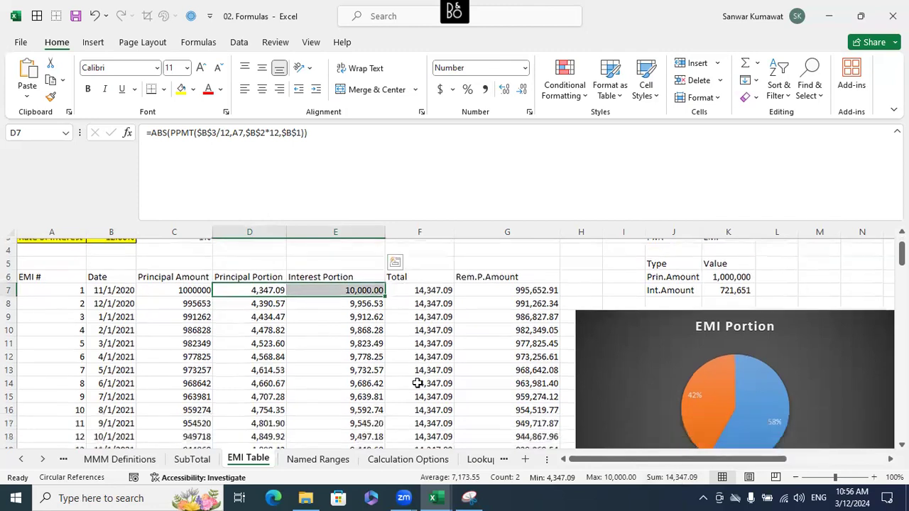
Locate EMI number 60 in the repayment schedule and inspect its remaining principal amount.
{"action": "scroll", "coordinate": [417, 384], "scroll_direction": "down", "scroll_amount": 4}
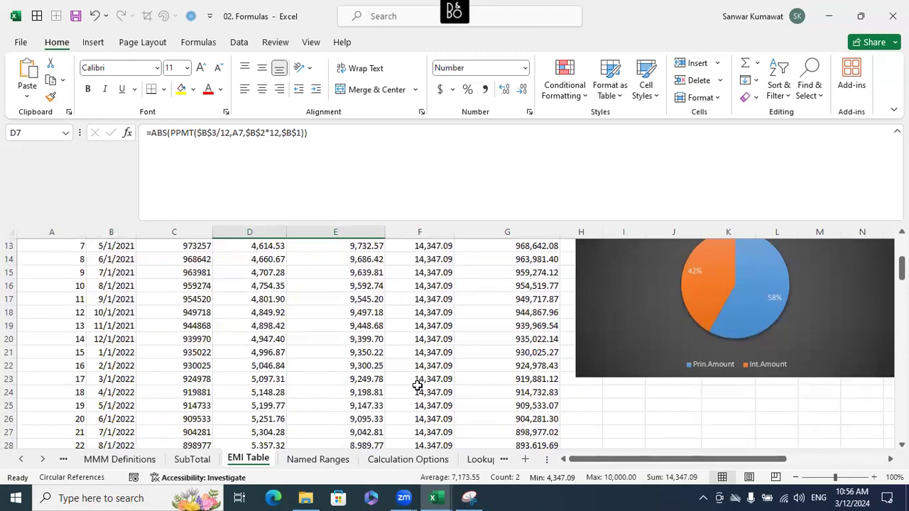
{"action": "scroll", "coordinate": [417, 385], "scroll_direction": "down", "scroll_amount": 5}
{"action": "scroll", "coordinate": [418, 385], "scroll_direction": "down", "scroll_amount": 10}
{"action": "scroll", "coordinate": [418, 384], "scroll_direction": "down", "scroll_amount": 2}
{"action": "left_click", "coordinate": [10, 274]}
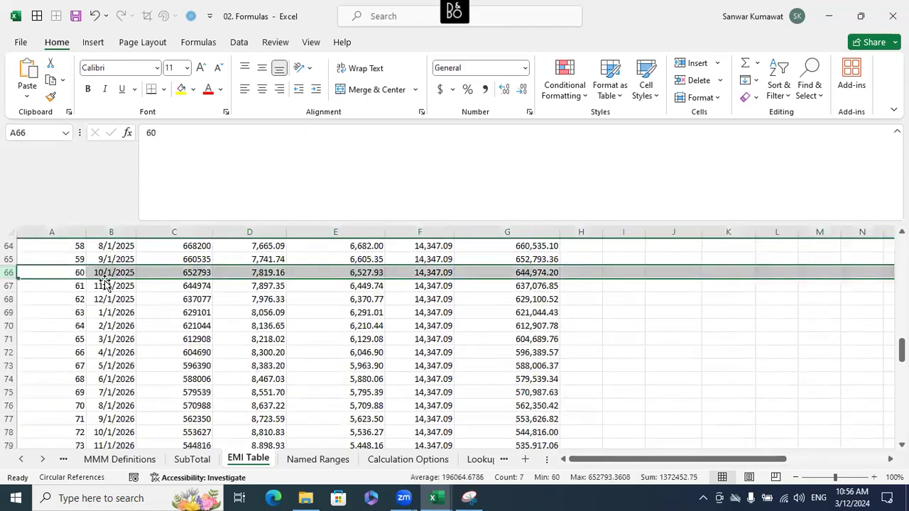
{"action": "left_click", "coordinate": [543, 274]}
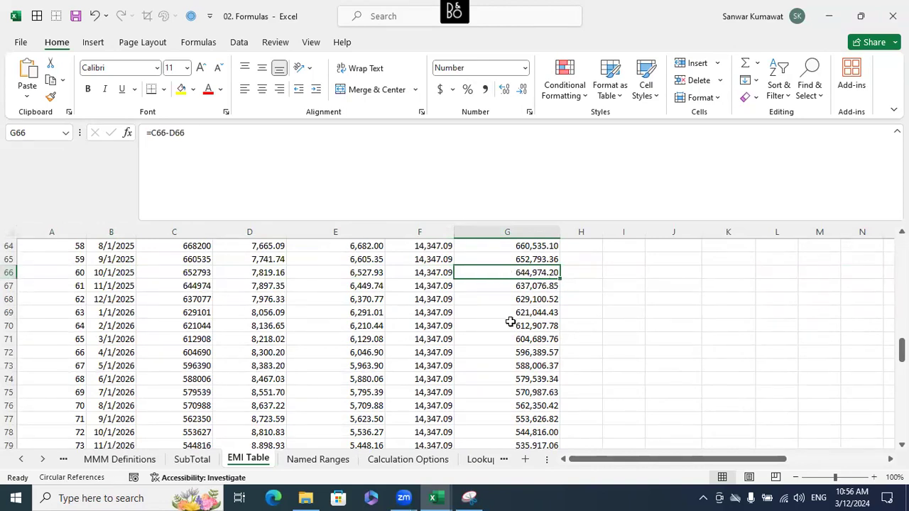
Inspect the remaining principal amount of EMI number 120 at the end of the schedule, and return to the first EMI rows.
{"action": "scroll", "coordinate": [511, 321], "scroll_direction": "down", "scroll_amount": 18}
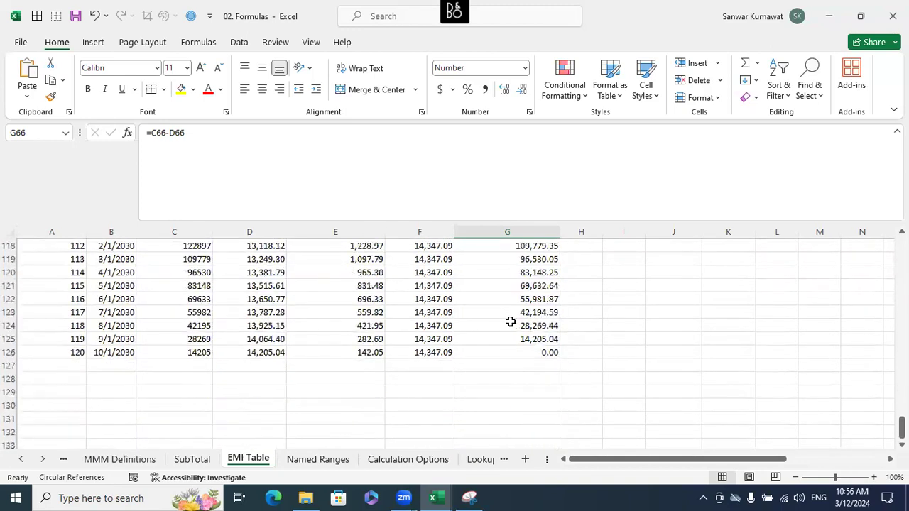
{"action": "scroll", "coordinate": [525, 323], "scroll_direction": "down", "scroll_amount": 3}
{"action": "scroll", "coordinate": [545, 317], "scroll_direction": "up", "scroll_amount": 2}
{"action": "left_click", "coordinate": [547, 313]}
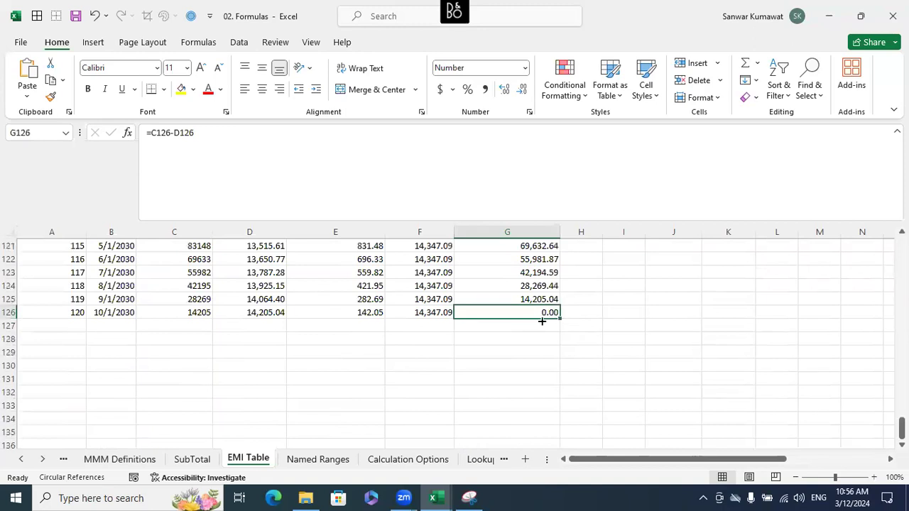
{"action": "scroll", "coordinate": [490, 357], "scroll_direction": "up", "scroll_amount": 7}
{"action": "scroll", "coordinate": [490, 357], "scroll_direction": "up", "scroll_amount": 20}
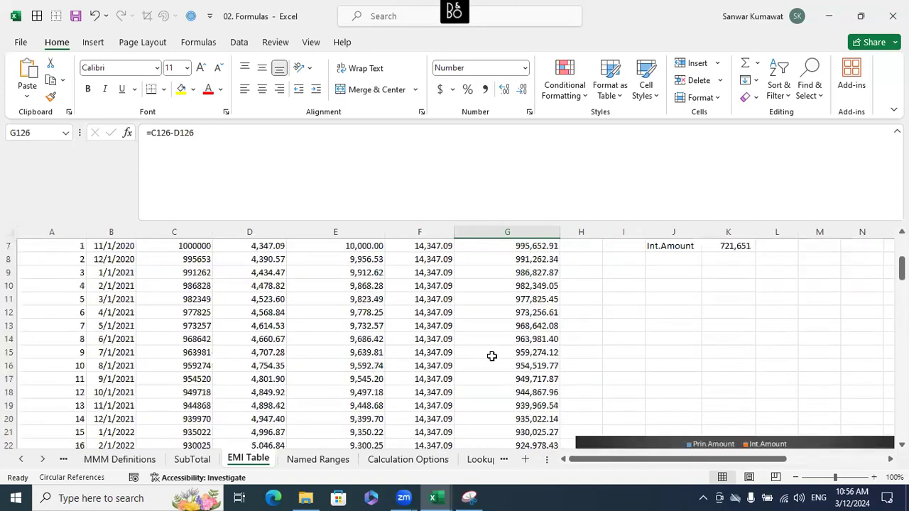
Shrink the EMI Portion pie chart from its lower-right corner so it ends around column L and row 19.
{"action": "scroll", "coordinate": [490, 357], "scroll_direction": "down", "scroll_amount": 3}
{"action": "left_click_drag", "start_coordinate": [753, 460], "coordinate": [788, 460]}
{"action": "left_click", "coordinate": [676, 399]}
{"action": "left_click_drag", "start_coordinate": [699, 417], "coordinate": [617, 368]}
{"action": "left_click", "coordinate": [688, 365]}
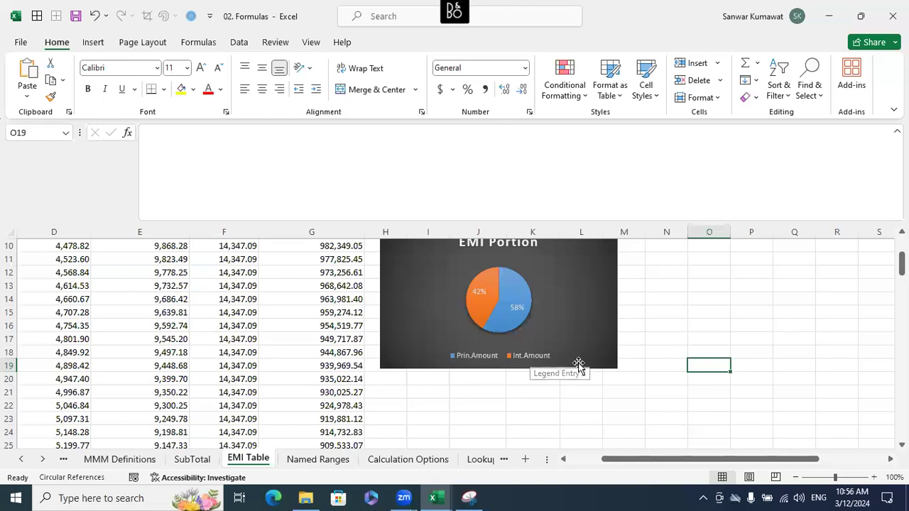
{"action": "scroll", "coordinate": [639, 341], "scroll_direction": "up", "scroll_amount": 3}
{"action": "left_click", "coordinate": [674, 335]}
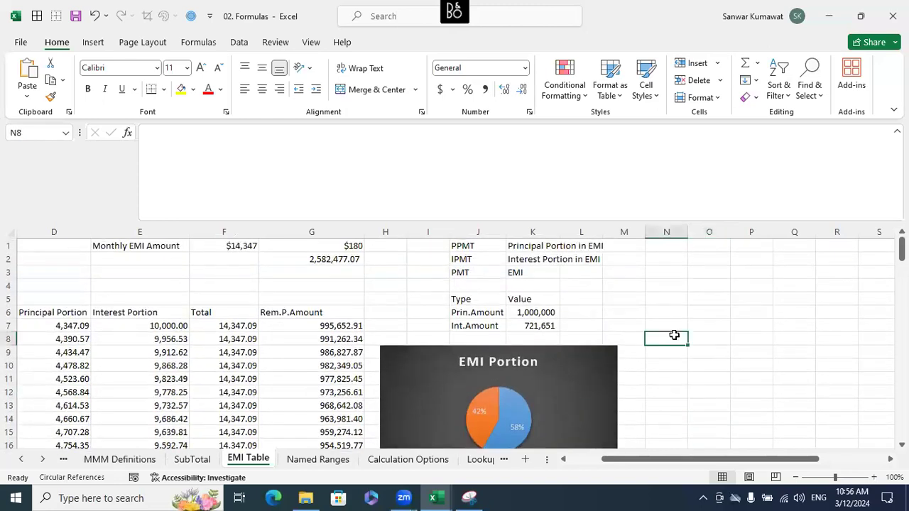
Add the label "Total" in cell J8, below Int.Amount.
{"action": "scroll", "coordinate": [673, 335], "scroll_direction": "down", "scroll_amount": 1}
{"action": "left_click", "coordinate": [500, 299]}
{"action": "type", "text": "Total"}
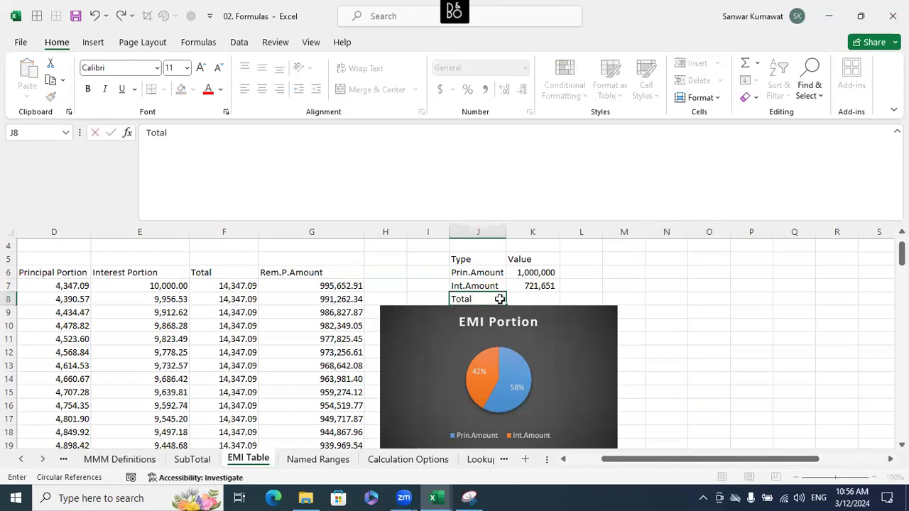
{"action": "key", "text": "Return"}
Calculate the total of the principal and interest amounts in K8 using SUM over K6:K7.
{"action": "left_click", "coordinate": [557, 298]}
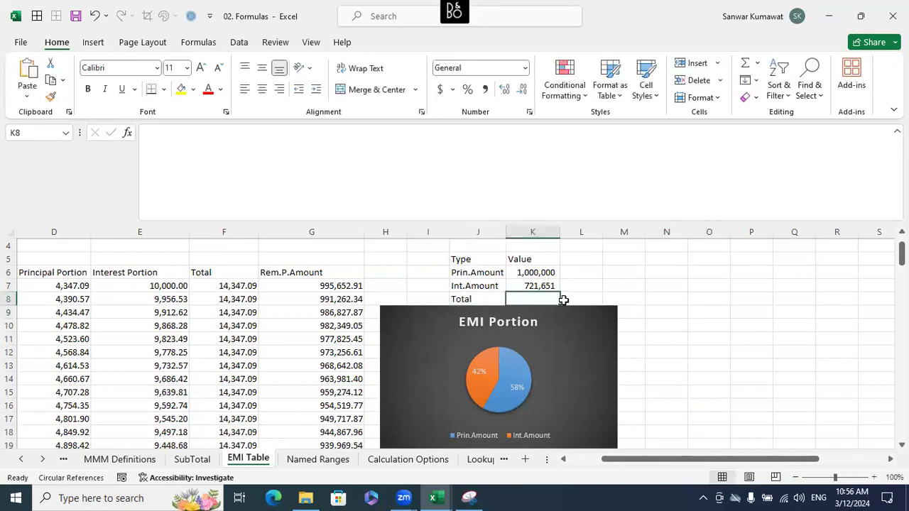
{"action": "type", "text": "=su"}
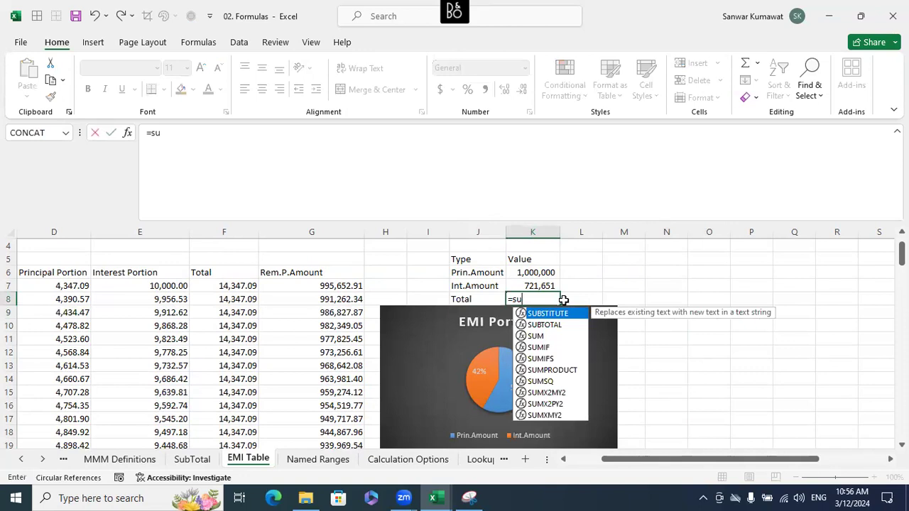
{"action": "type", "text": "m"}
{"action": "key", "text": "Tab"}
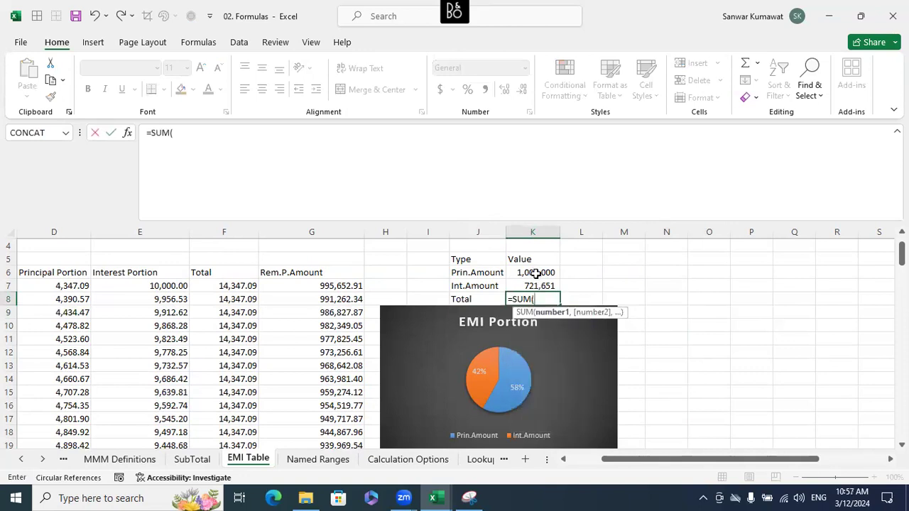
{"action": "left_click_drag", "start_coordinate": [536, 274], "coordinate": [533, 286]}
{"action": "key", "text": "Return"}
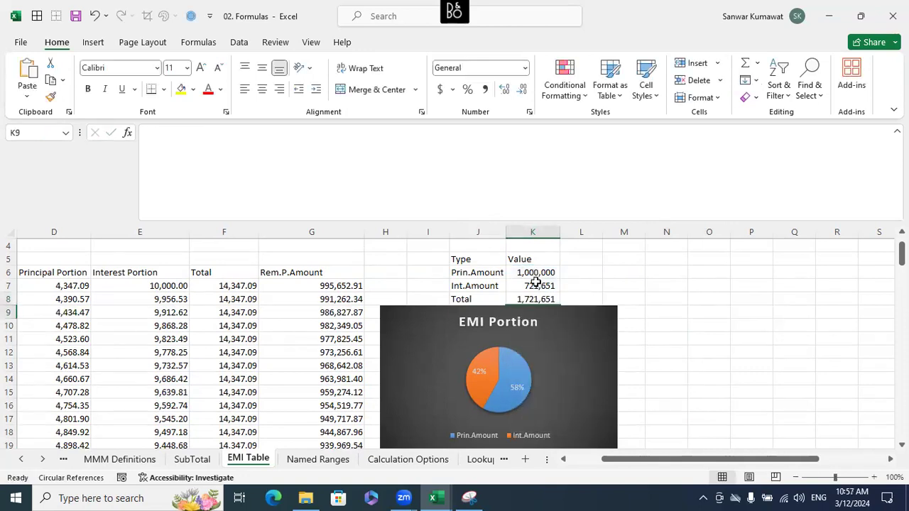
{"action": "left_click", "coordinate": [633, 284]}
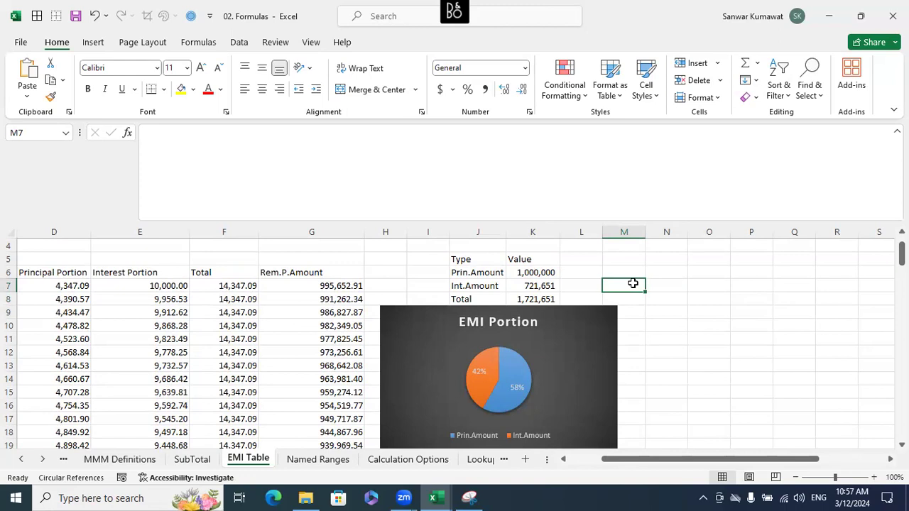
Return to the loan details at the start of the EMI Table sheet and inspect the third EMI's remaining principal formula in G9.
{"action": "left_click_drag", "start_coordinate": [617, 459], "coordinate": [582, 460]}
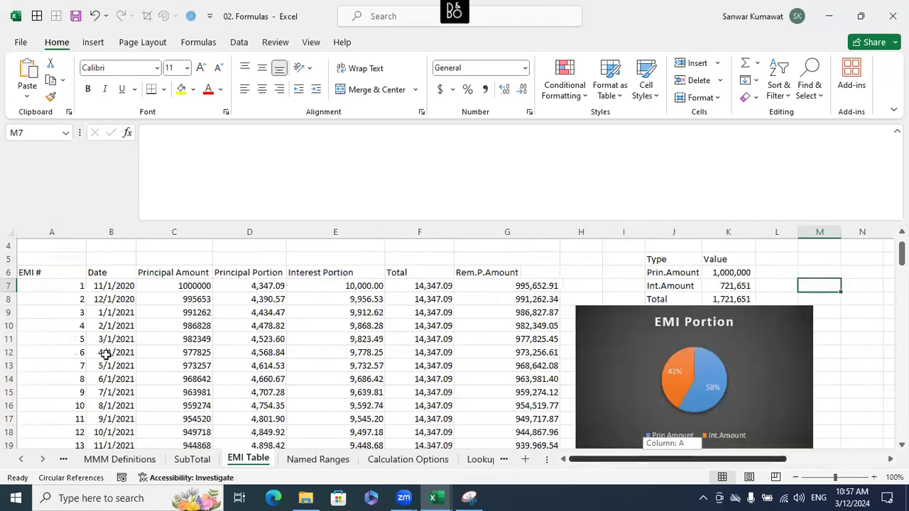
{"action": "scroll", "coordinate": [138, 343], "scroll_direction": "up", "scroll_amount": 1}
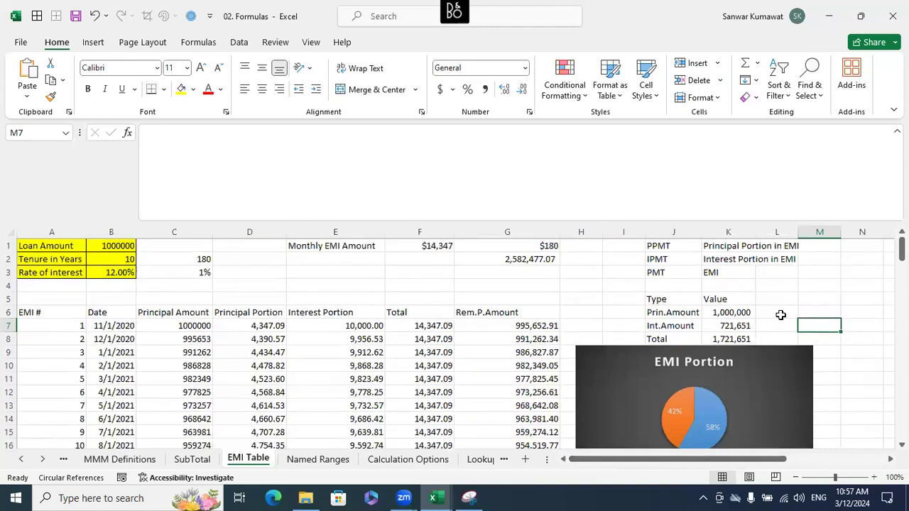
{"action": "left_click", "coordinate": [510, 350]}
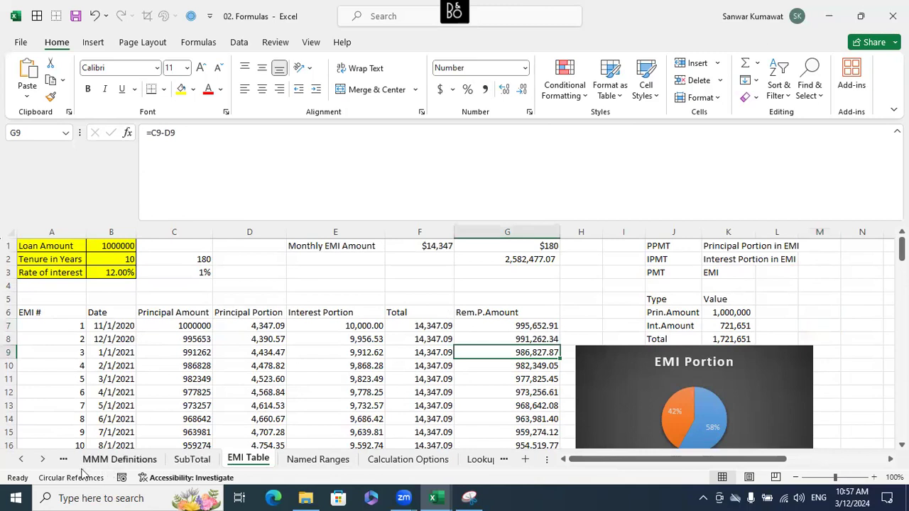
Move the Lookup sheet to directly after EMI Table, before Named Ranges, and select cell H65 on it.
{"action": "left_click", "coordinate": [42, 459]}
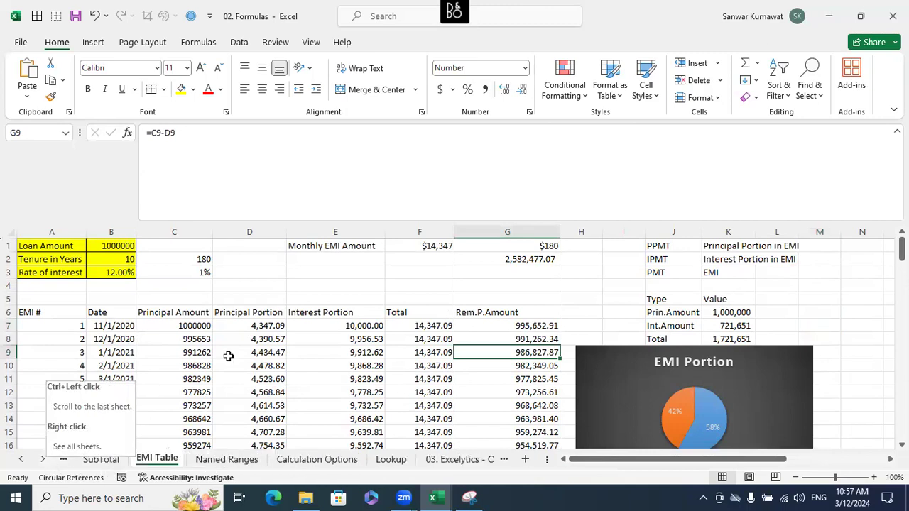
{"action": "left_click_drag", "start_coordinate": [391, 460], "coordinate": [203, 459]}
{"action": "left_click", "coordinate": [525, 338]}
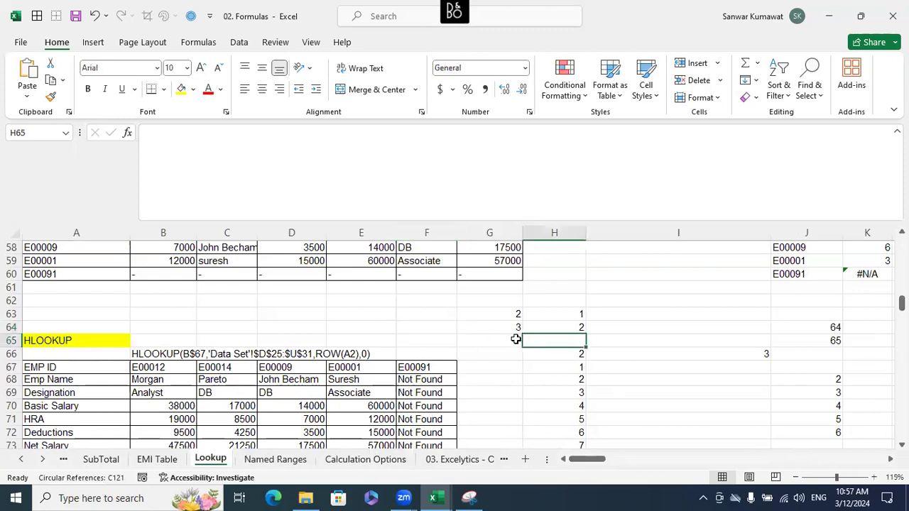
Review the Lookup sheet's examples, covering VLOOKUP, HLOOKUP, approximate match, wildcard match, INDEX & MATCH and OFFSET & MATCH, and return to the HLOOKUP section.
{"action": "scroll", "coordinate": [302, 371], "scroll_direction": "up", "scroll_amount": 16}
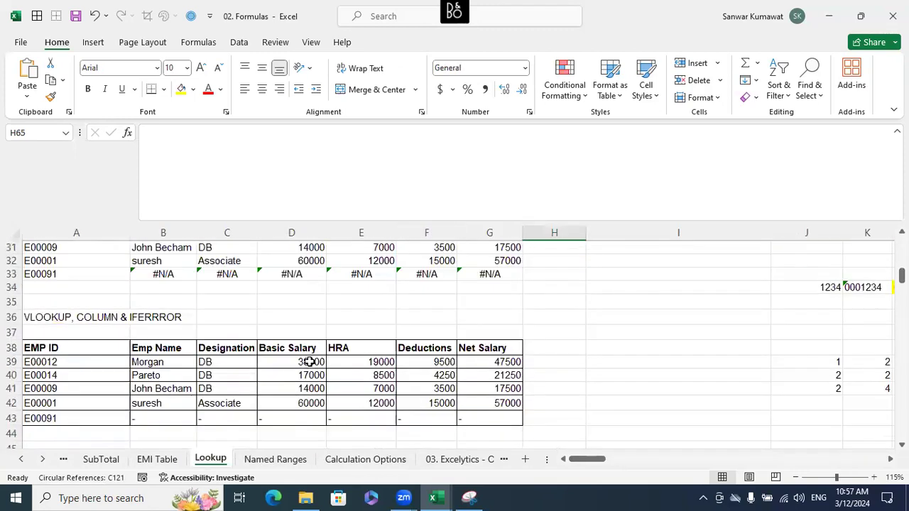
{"action": "scroll", "coordinate": [314, 359], "scroll_direction": "down", "scroll_amount": 6}
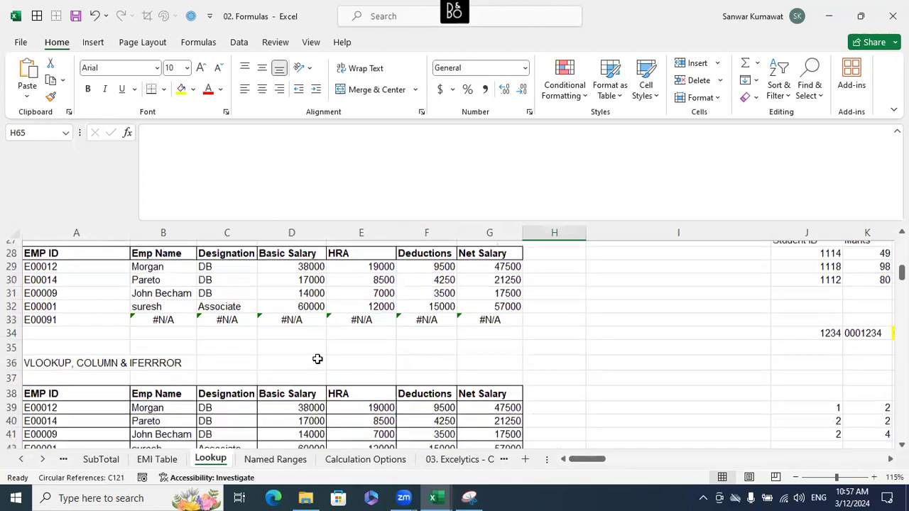
{"action": "scroll", "coordinate": [322, 352], "scroll_direction": "up", "scroll_amount": 11}
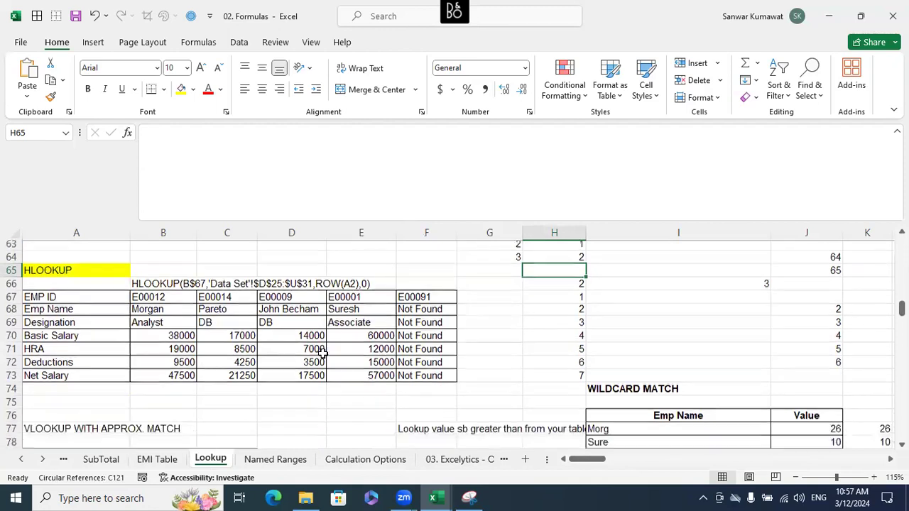
{"action": "scroll", "coordinate": [322, 353], "scroll_direction": "down", "scroll_amount": 1}
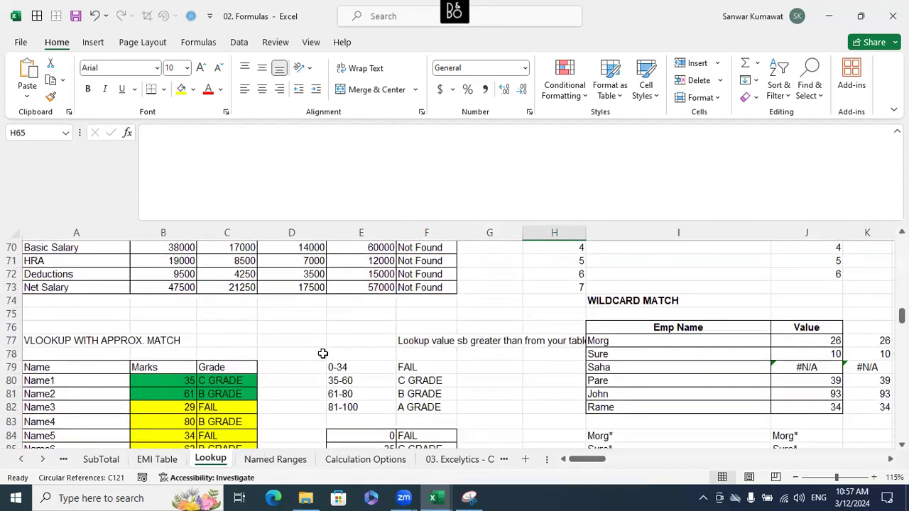
{"action": "scroll", "coordinate": [324, 355], "scroll_direction": "down", "scroll_amount": 3}
{"action": "scroll", "coordinate": [324, 354], "scroll_direction": "down", "scroll_amount": 2}
{"action": "scroll", "coordinate": [325, 353], "scroll_direction": "up", "scroll_amount": 3}
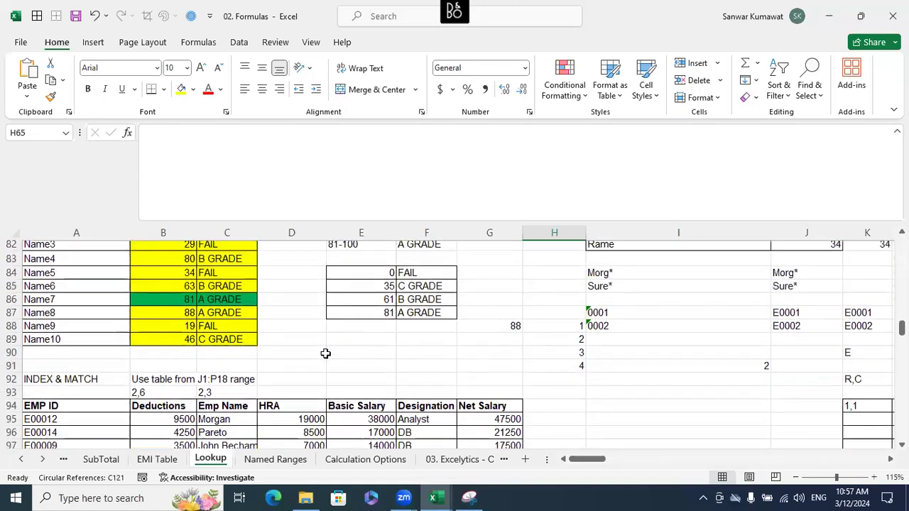
{"action": "scroll", "coordinate": [326, 352], "scroll_direction": "up", "scroll_amount": 1}
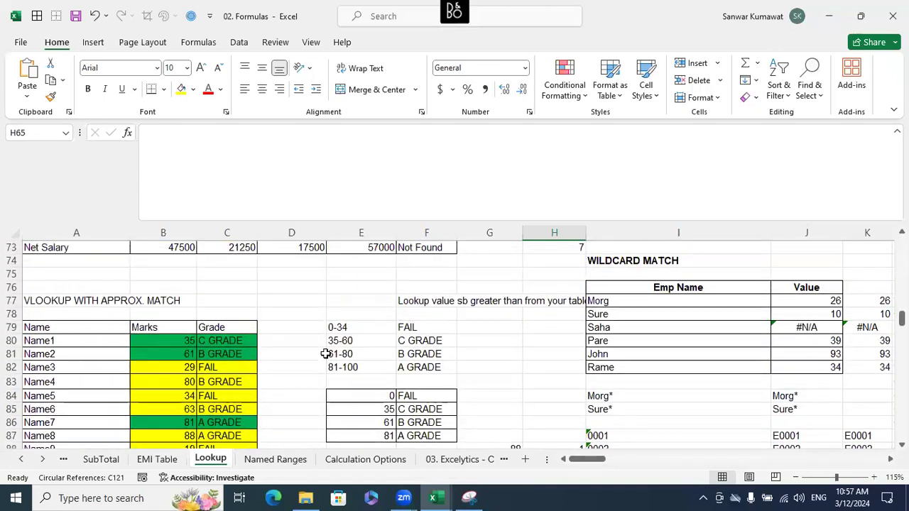
{"action": "scroll", "coordinate": [325, 354], "scroll_direction": "down", "scroll_amount": 11}
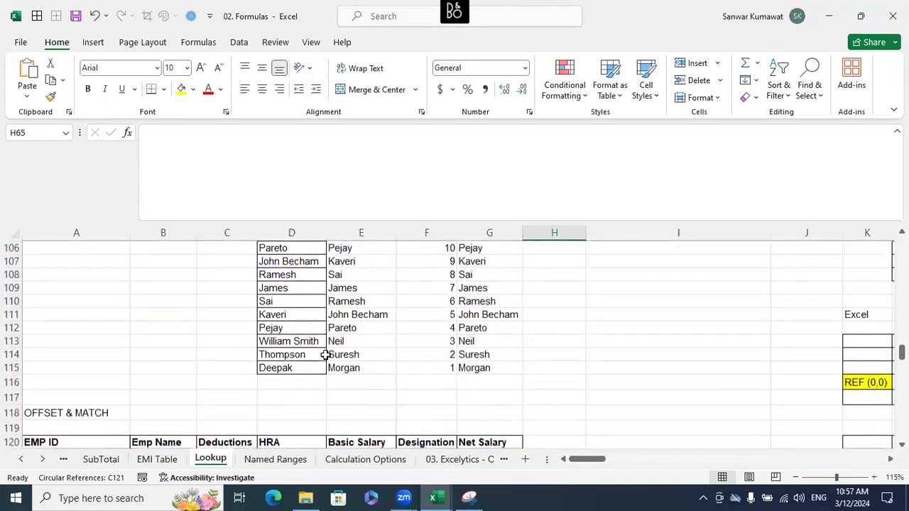
{"action": "scroll", "coordinate": [325, 354], "scroll_direction": "down", "scroll_amount": 10}
{"action": "scroll", "coordinate": [325, 355], "scroll_direction": "down", "scroll_amount": 2}
{"action": "scroll", "coordinate": [325, 354], "scroll_direction": "up", "scroll_amount": 20}
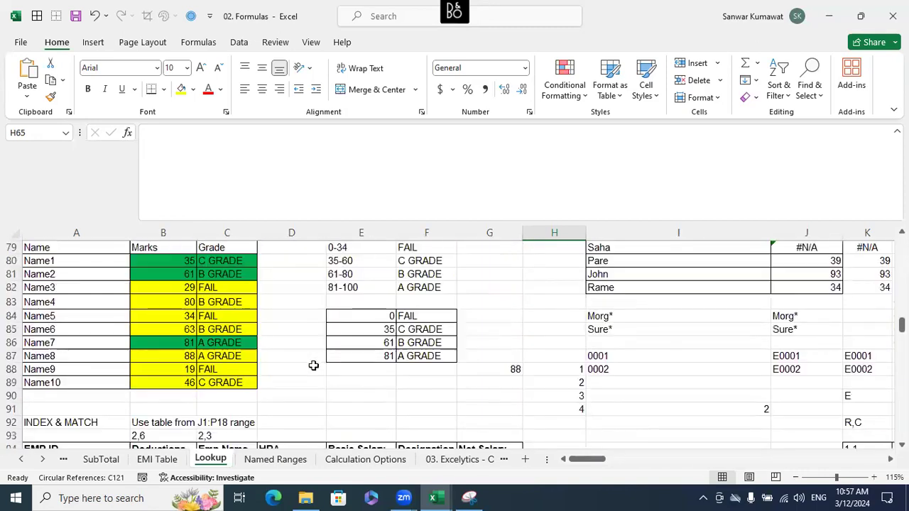
{"action": "scroll", "coordinate": [313, 366], "scroll_direction": "up", "scroll_amount": 8}
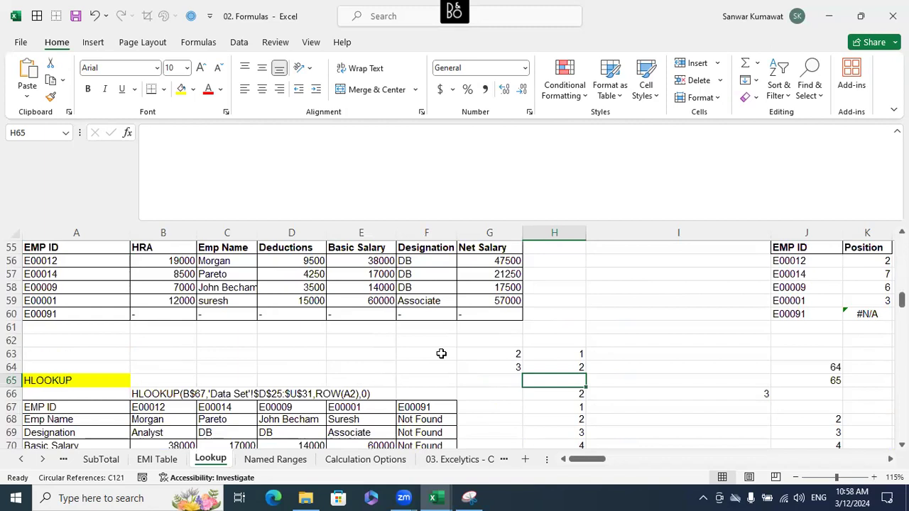
{"action": "left_click", "coordinate": [521, 327]}
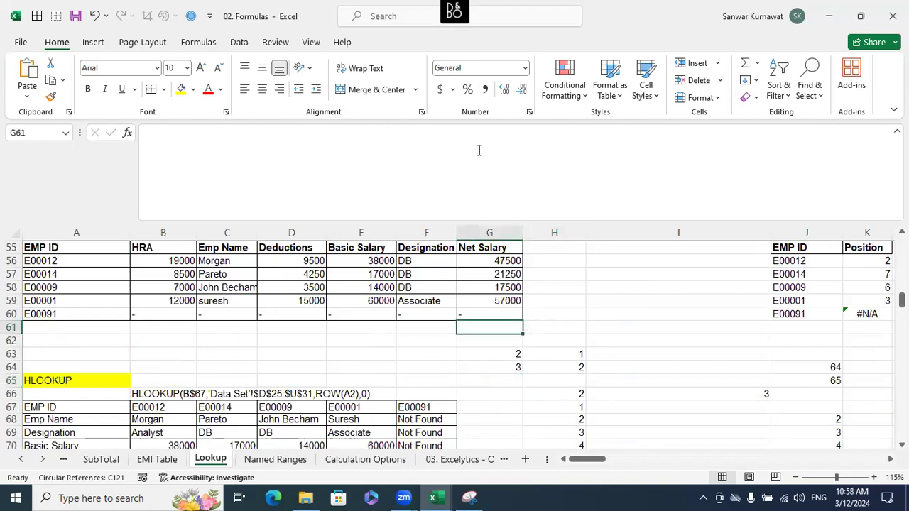